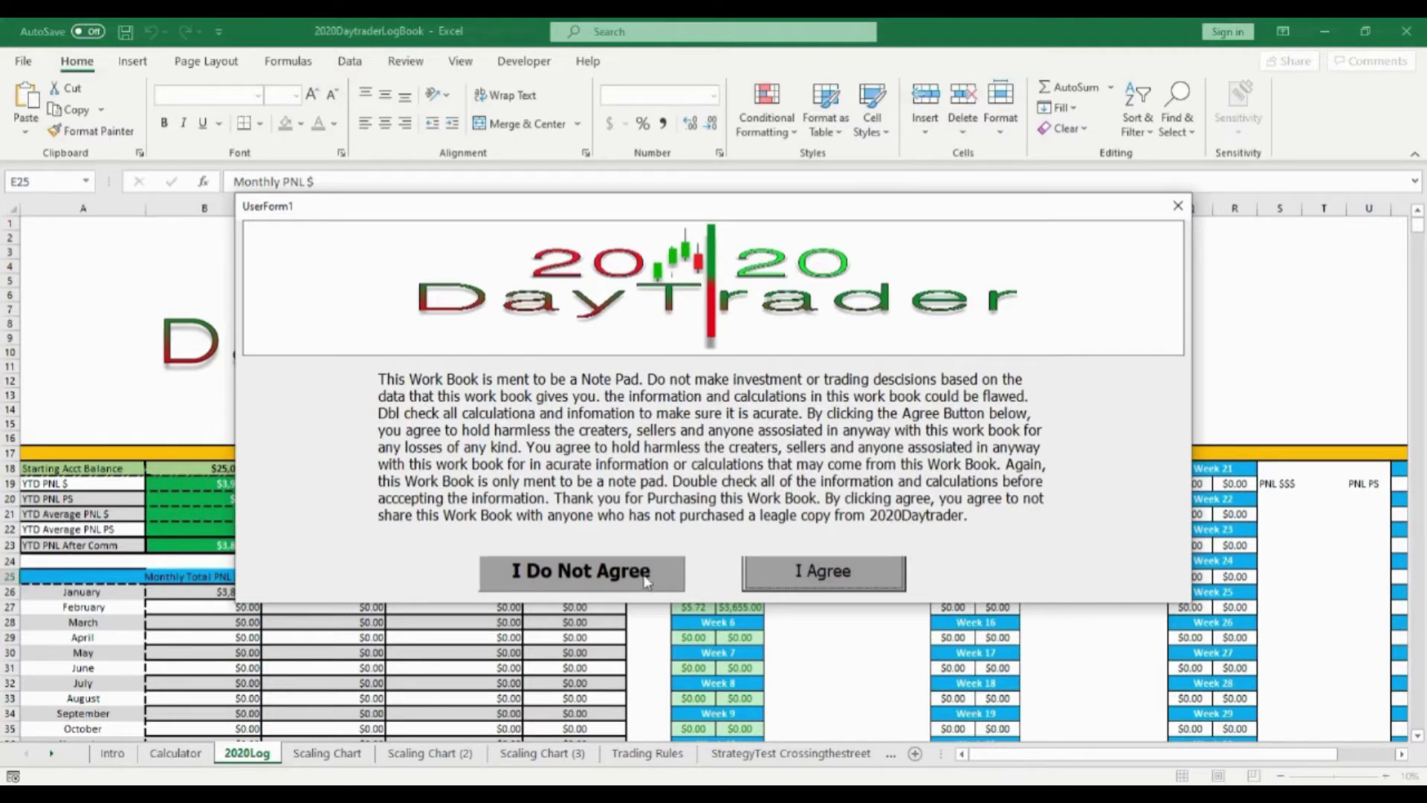
# Accept the workbook's disclaimer and look over the Intro sheet
pyautogui.click(848, 586)
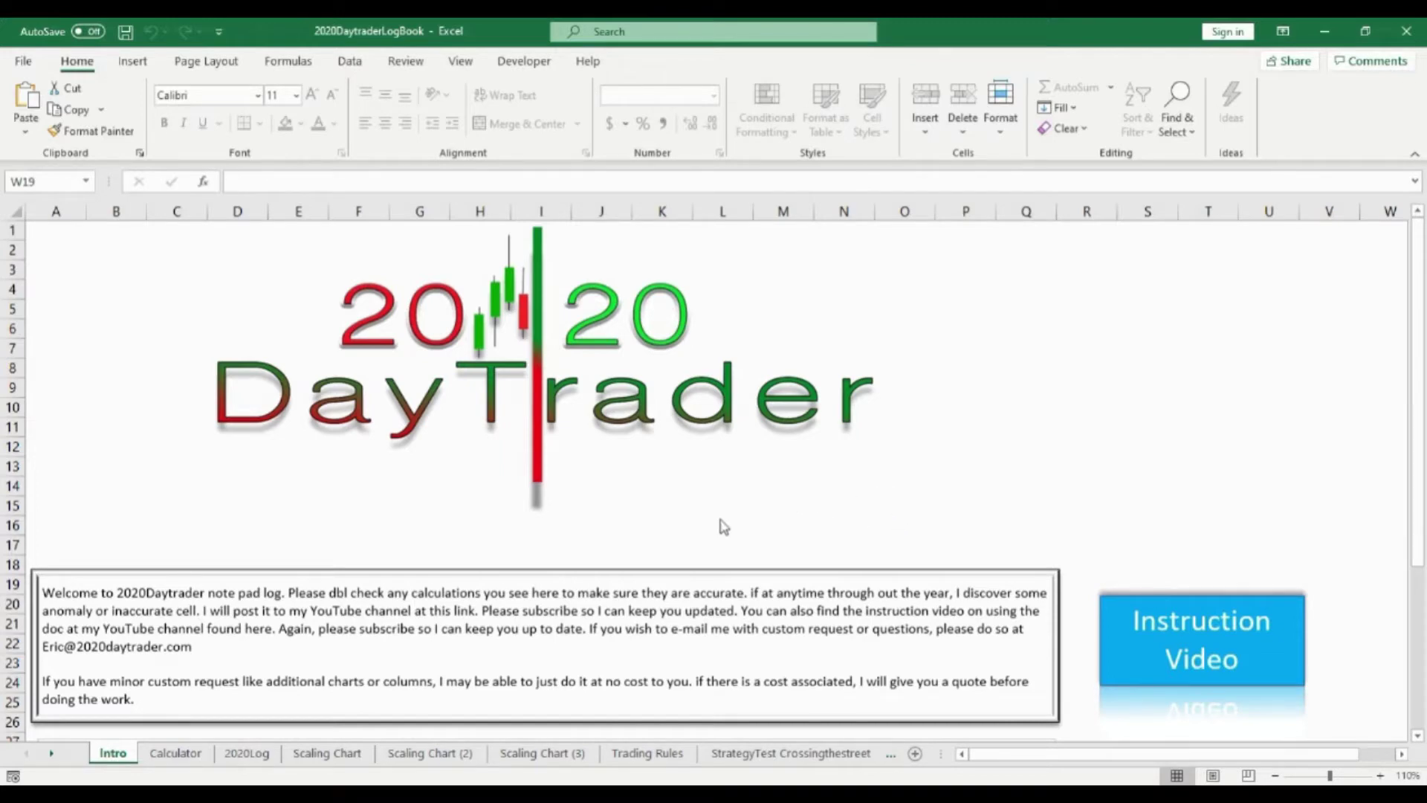
pyautogui.scroll(-5, 713, 524)
pyautogui.scroll(5, 711, 520)
# Look through the log book's sheet tabs to the last one and back to the first
pyautogui.click(52, 754)
pyautogui.click(52, 754)
pyautogui.click(53, 754)
pyautogui.click(53, 754)
pyautogui.click(53, 753)
pyautogui.click(53, 754)
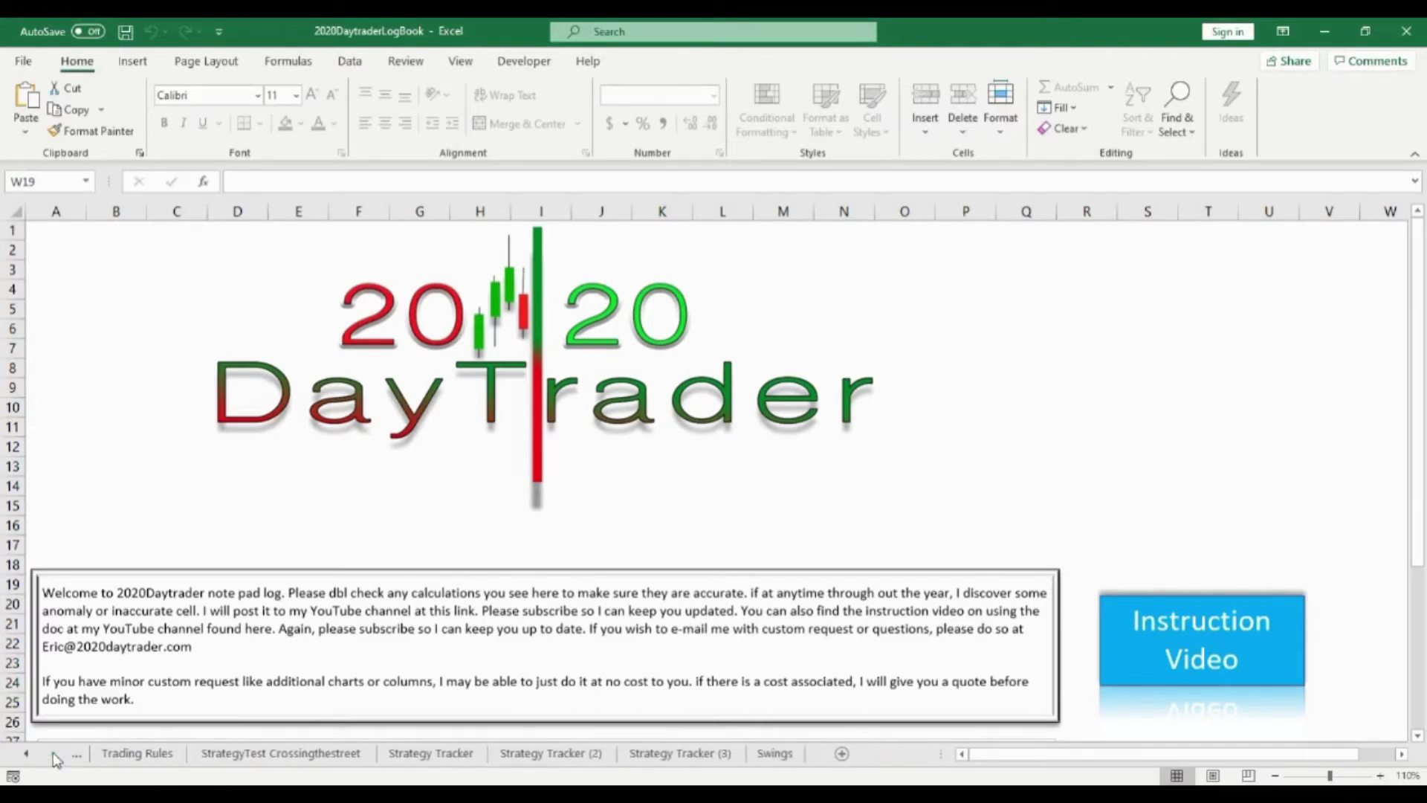
pyautogui.click(28, 754)
pyautogui.click(28, 754)
pyautogui.click(28, 754)
pyautogui.click(28, 754)
pyautogui.click(28, 754)
pyautogui.click(29, 754)
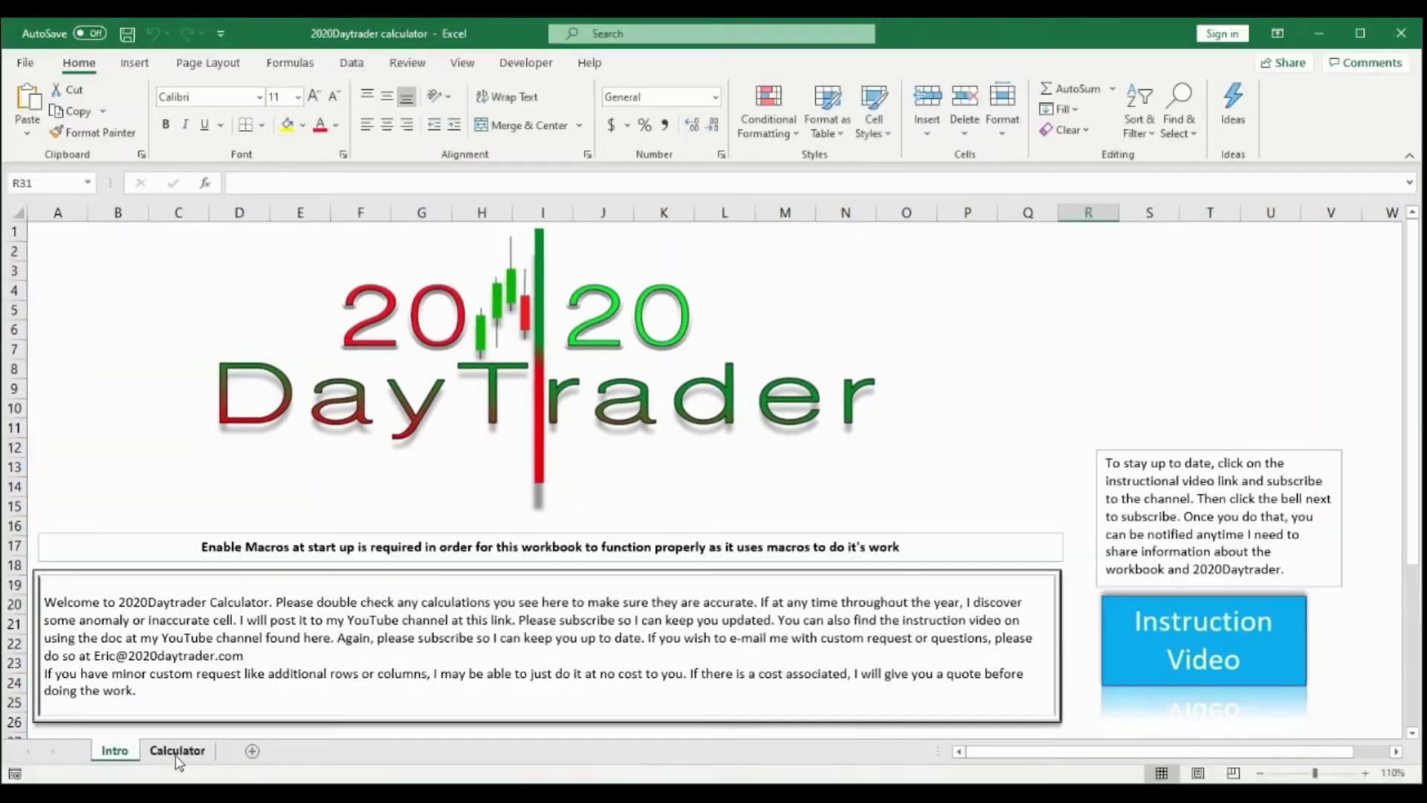
# In the 2020Daytrader calculator workbook, open the Calculator sheet and set the buying power to 25000
pyautogui.click(177, 751)
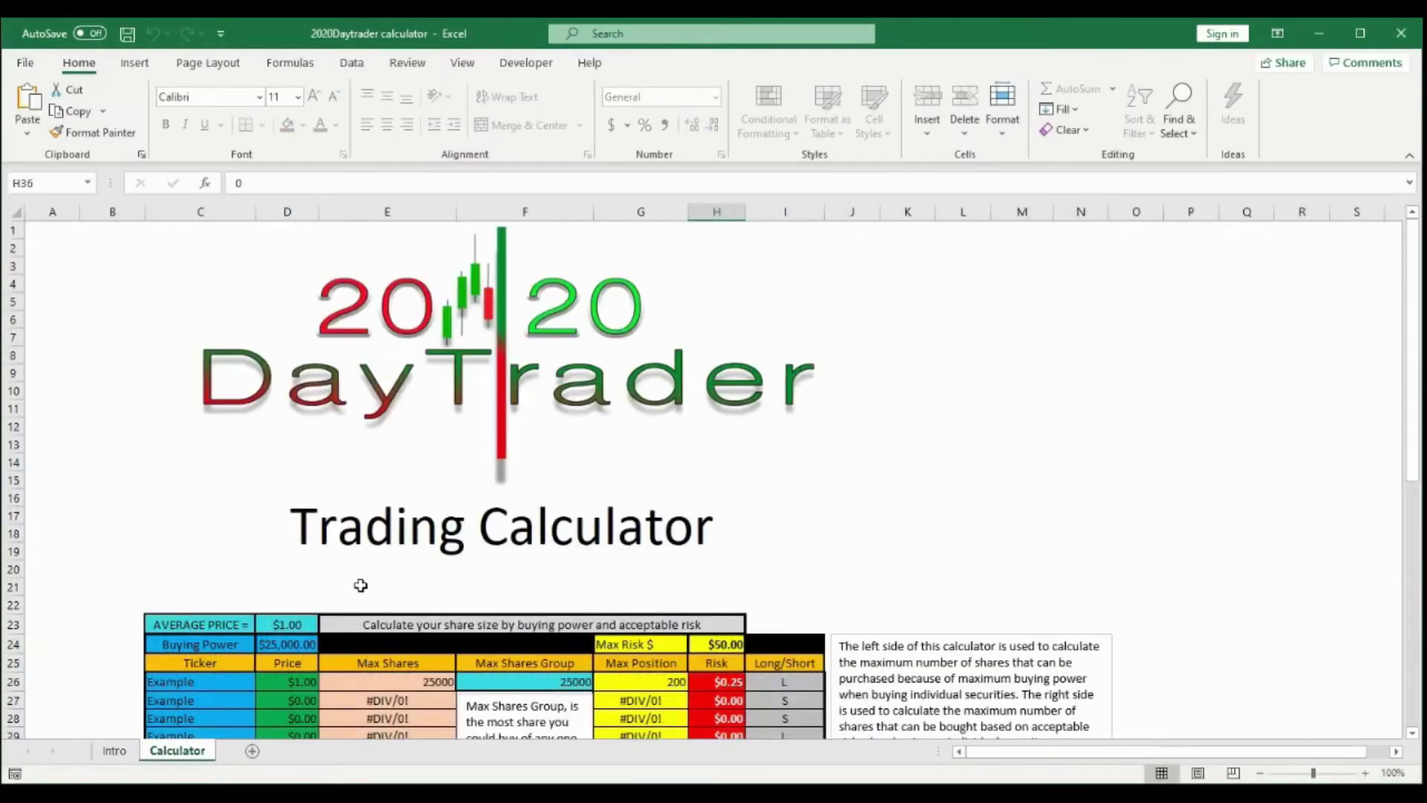
pyautogui.scroll(-6, 298, 417)
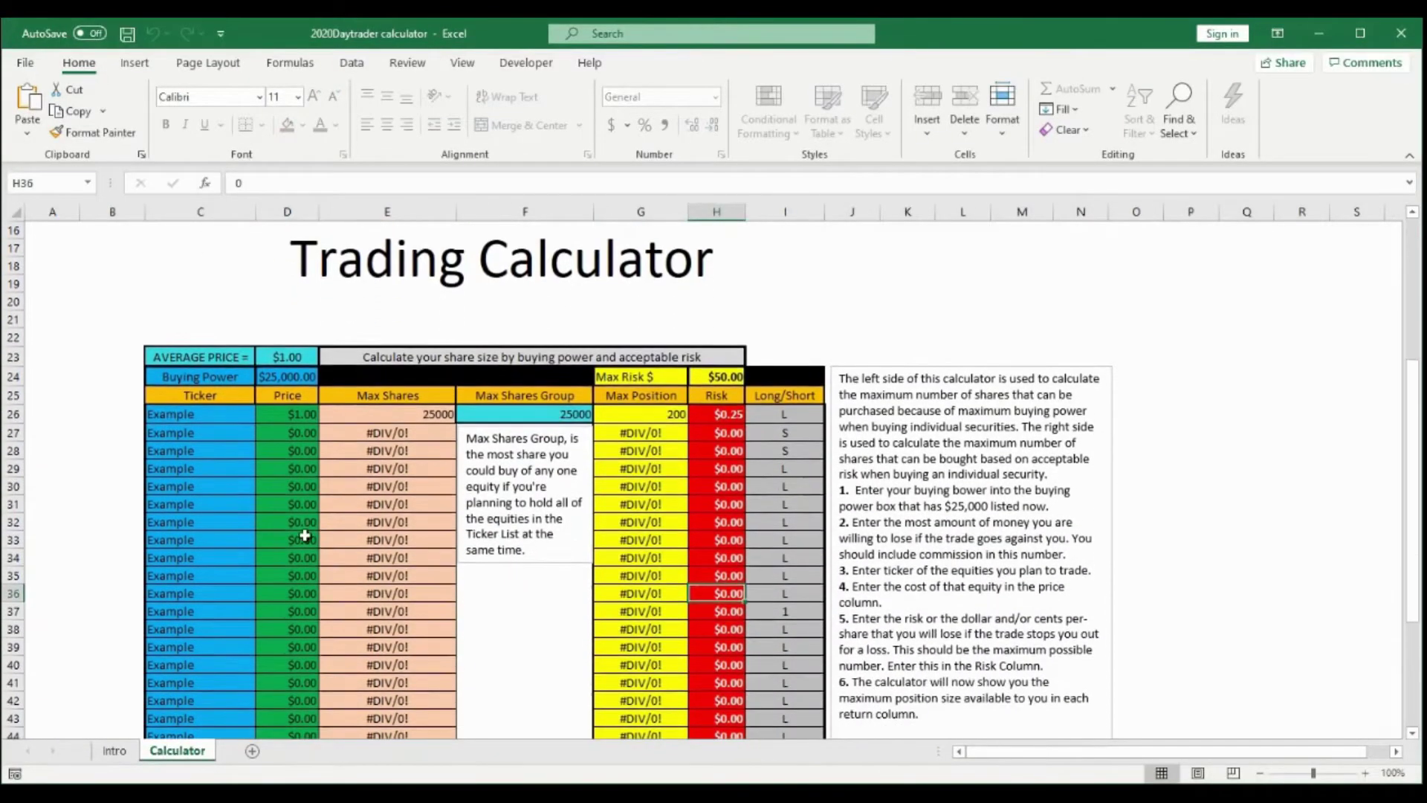
pyautogui.click(287, 327)
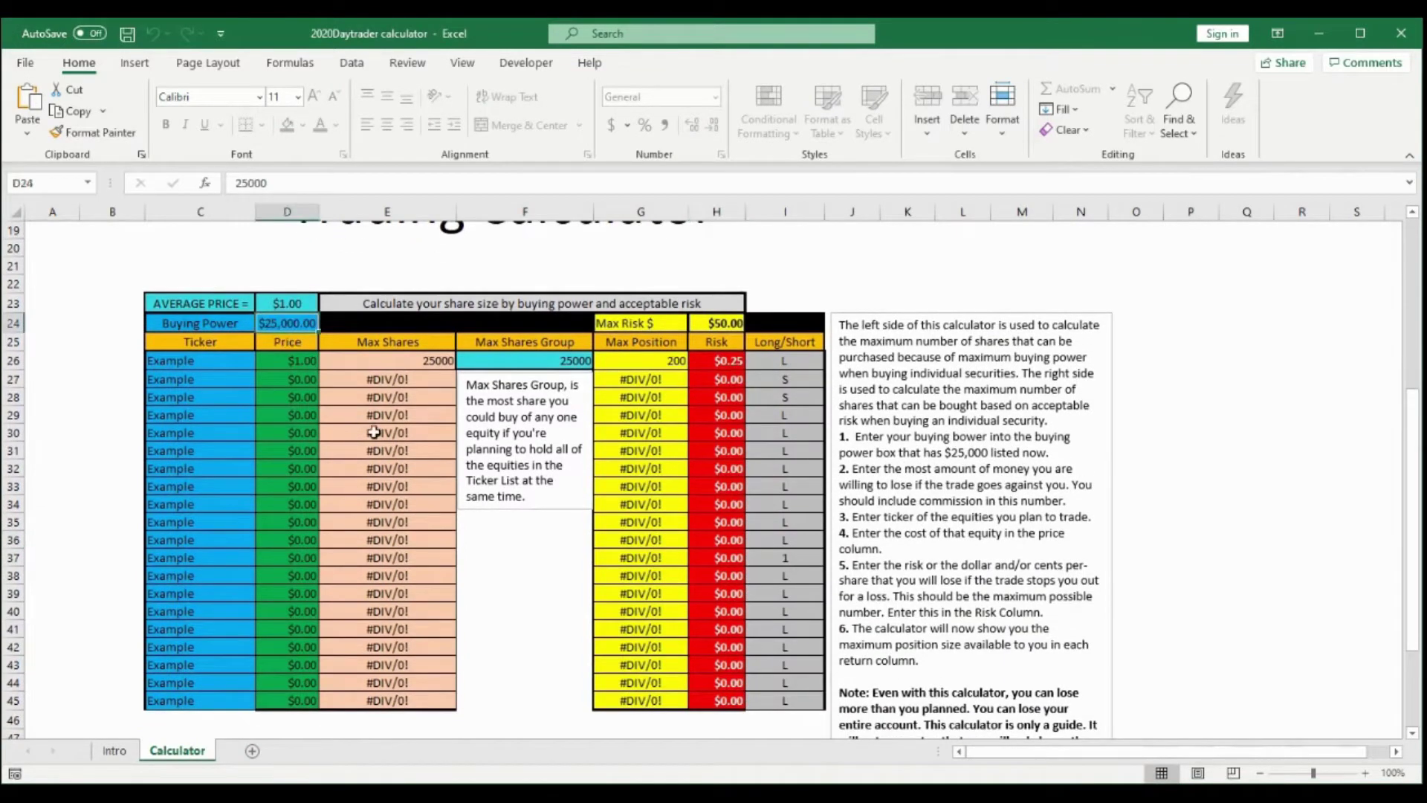
pyautogui.write('25000')
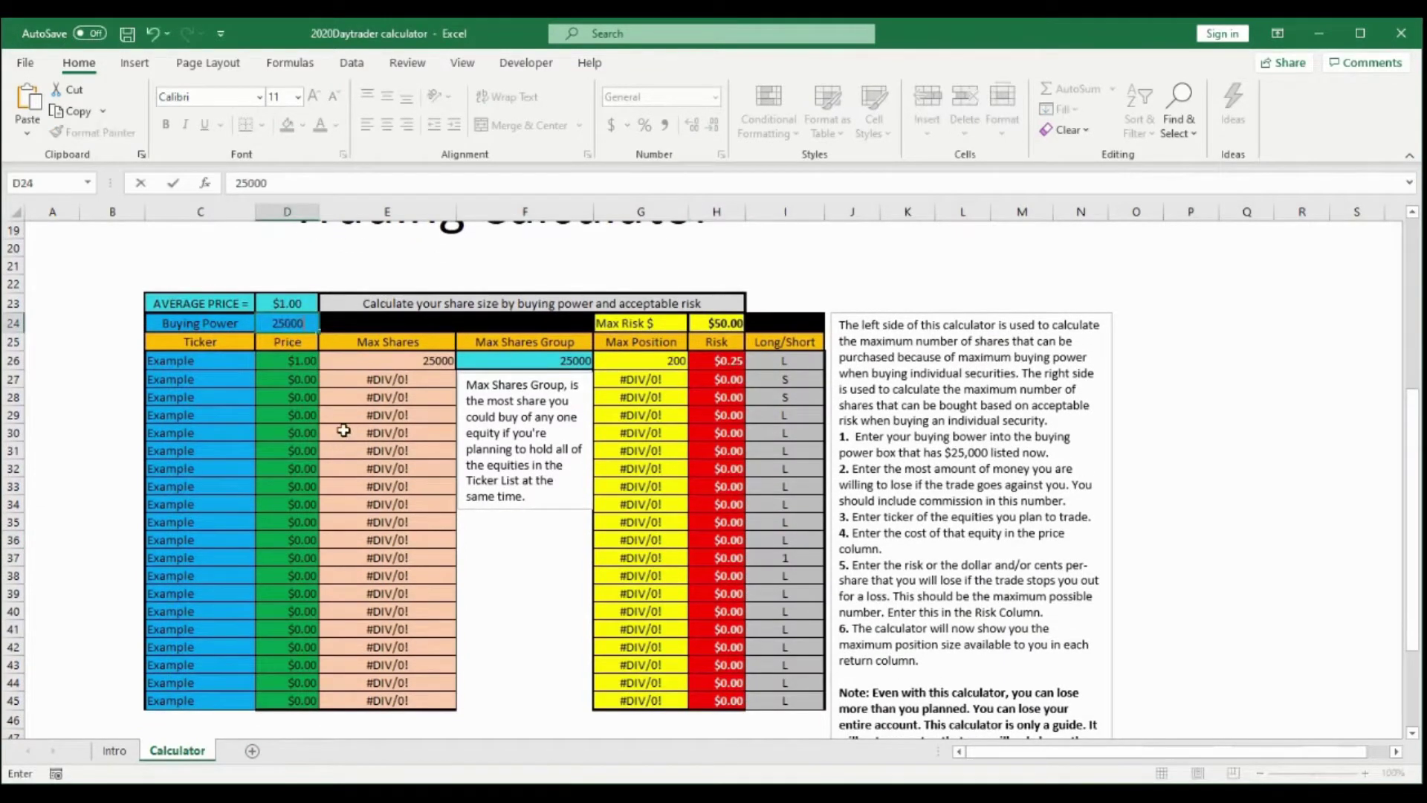
pyautogui.press('Return')
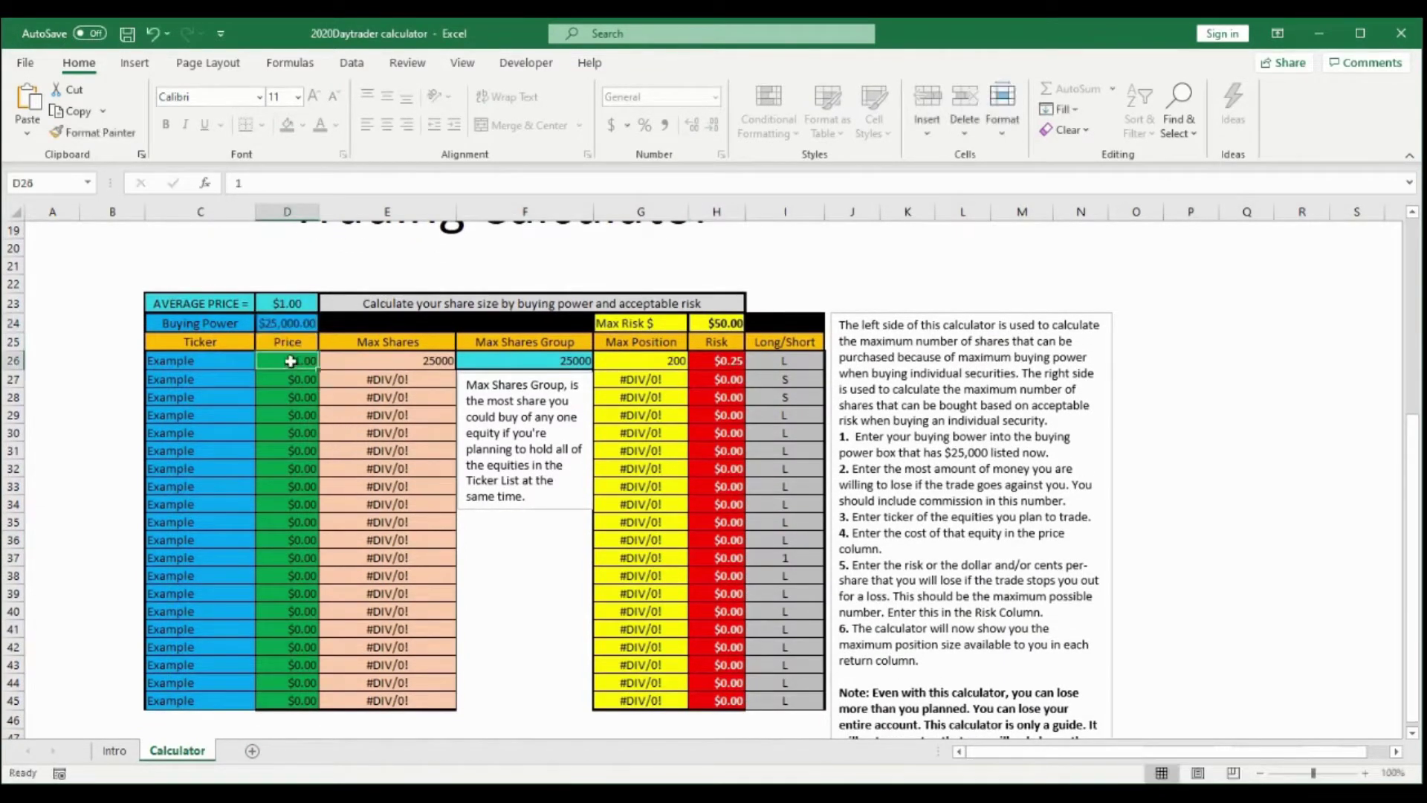
# Set the Max Risk $ value of the trading calculator to 100
pyautogui.click(716, 324)
pyautogui.write('100')
pyautogui.click(664, 361)
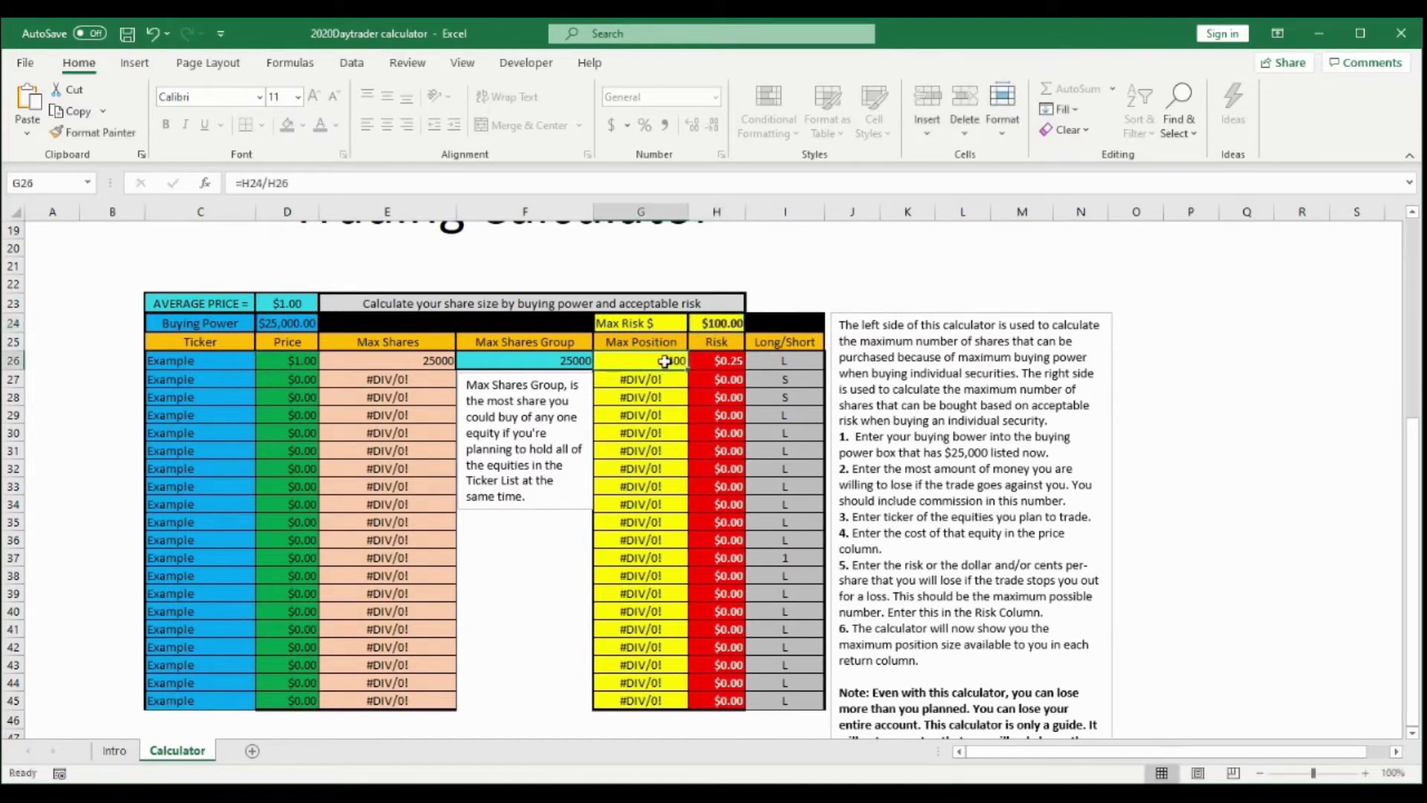
# Replace the placeholder ticker in the calculator's first row with XYZEXample
pyautogui.click(211, 362)
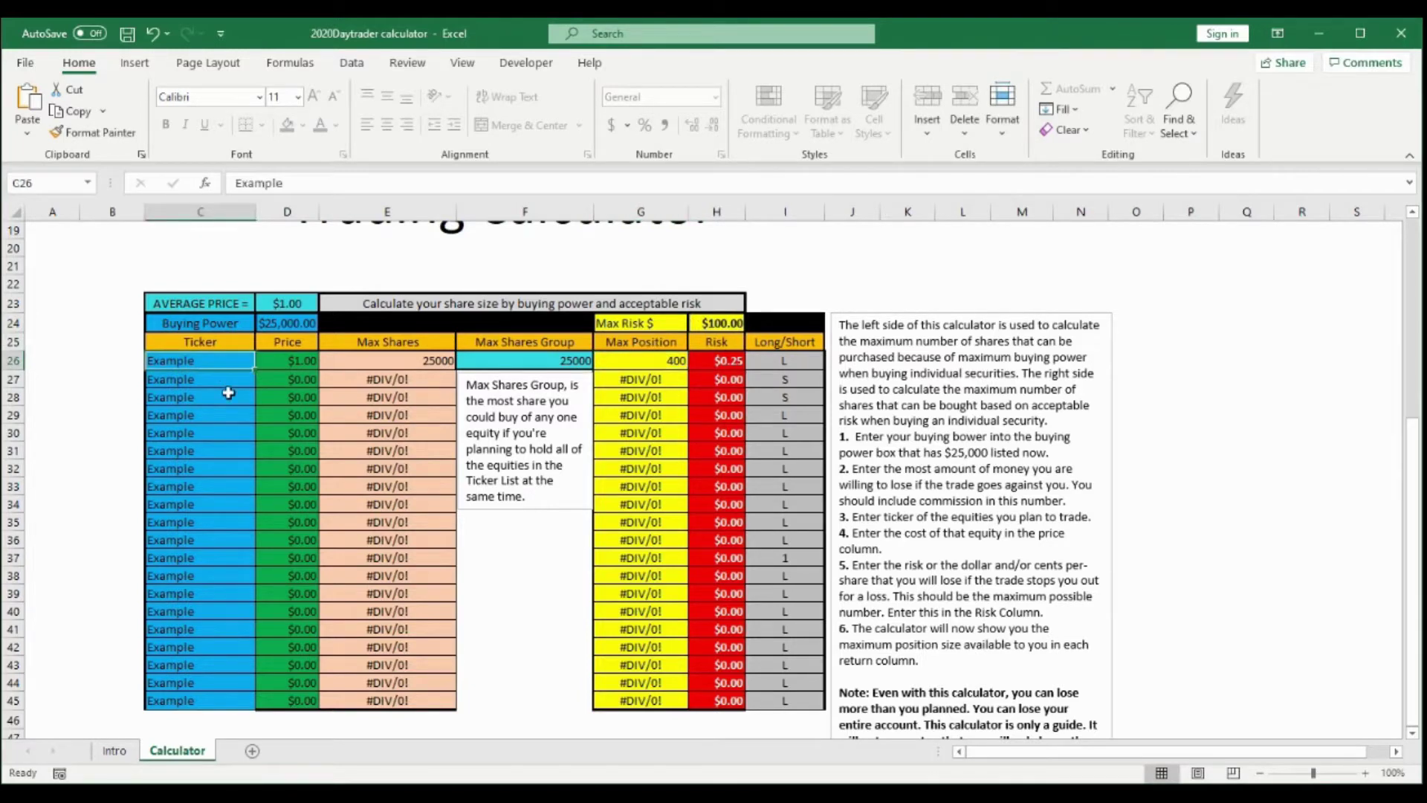
pyautogui.write('XYZEX')
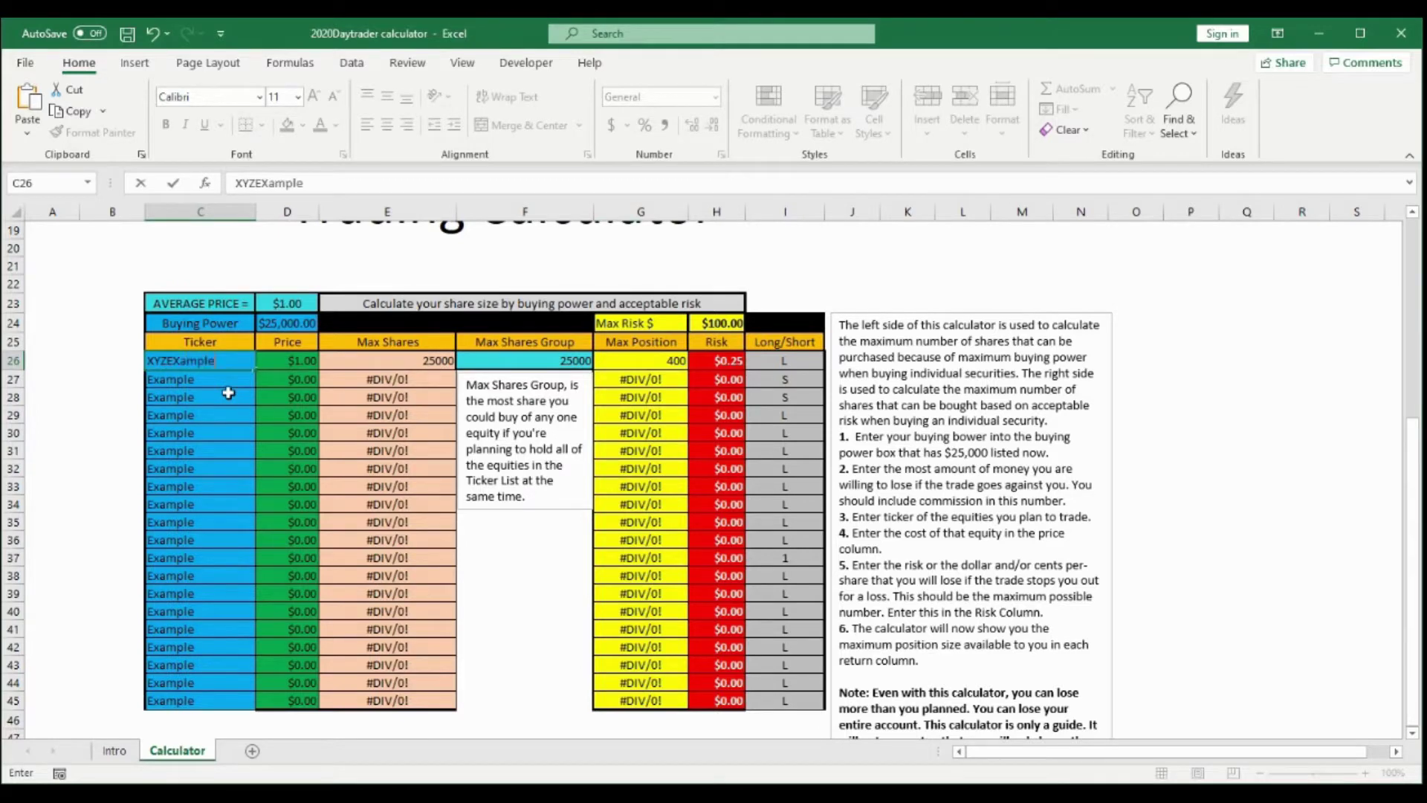
pyautogui.write('ample')
pyautogui.click(228, 395)
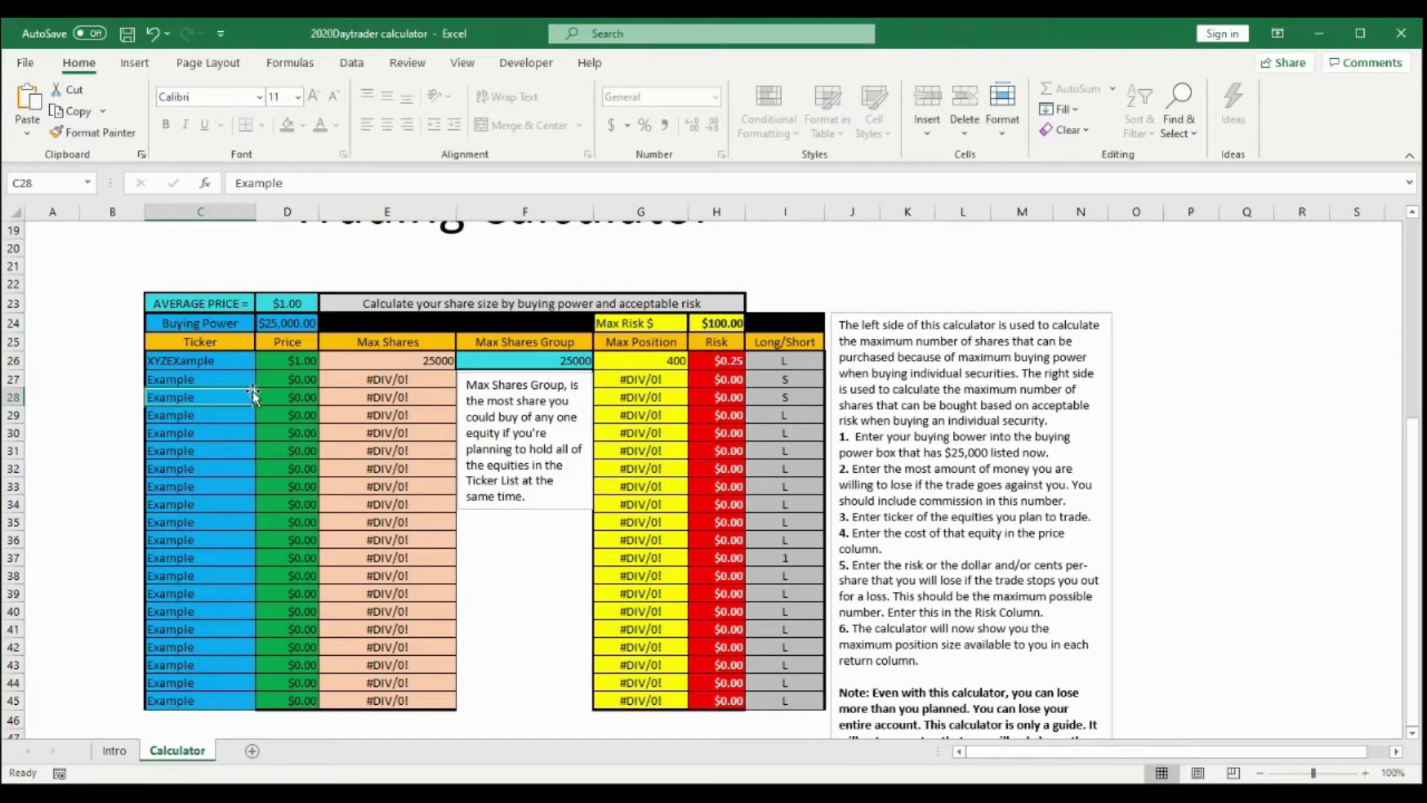
# Set the price of the XYZEXample ticker to 120
pyautogui.click(305, 366)
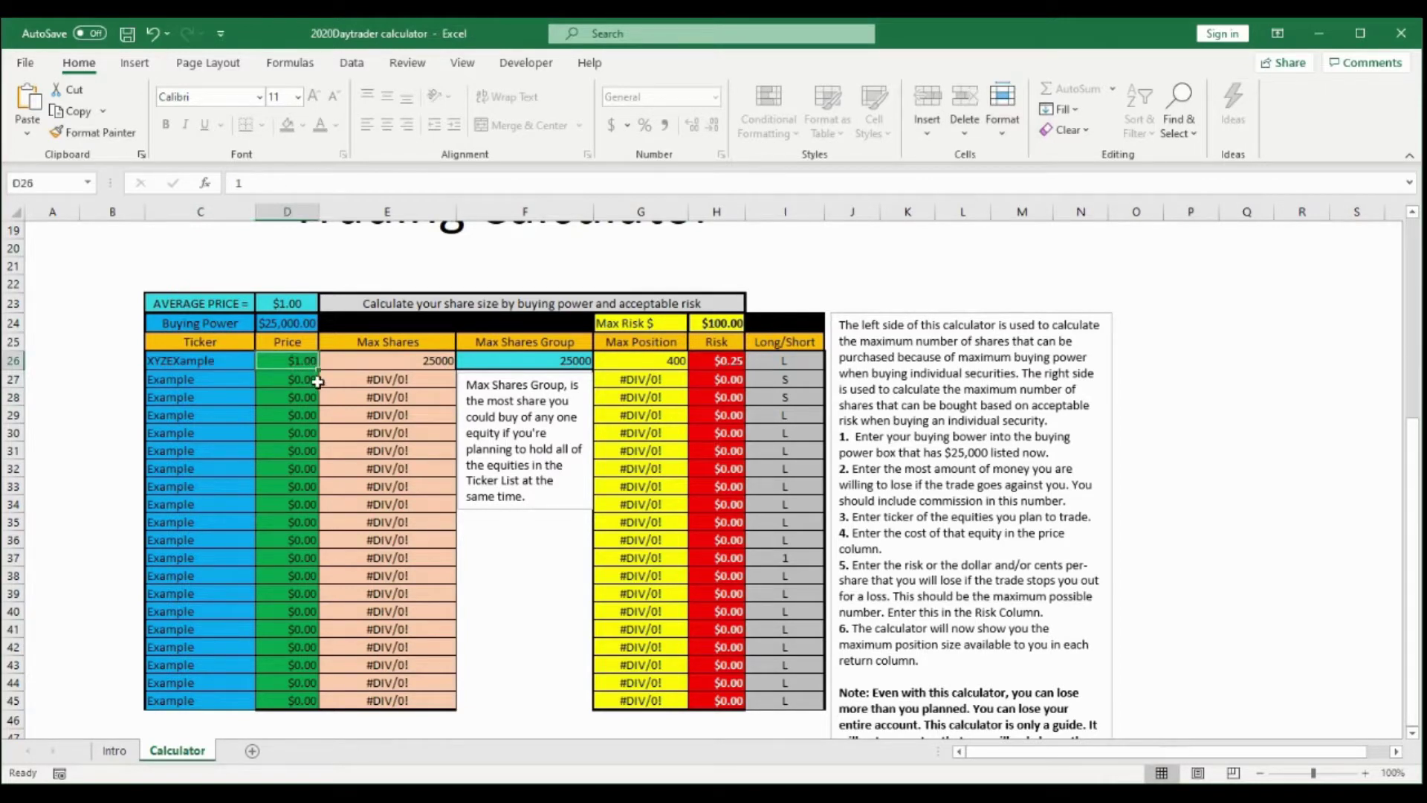
pyautogui.write('12')
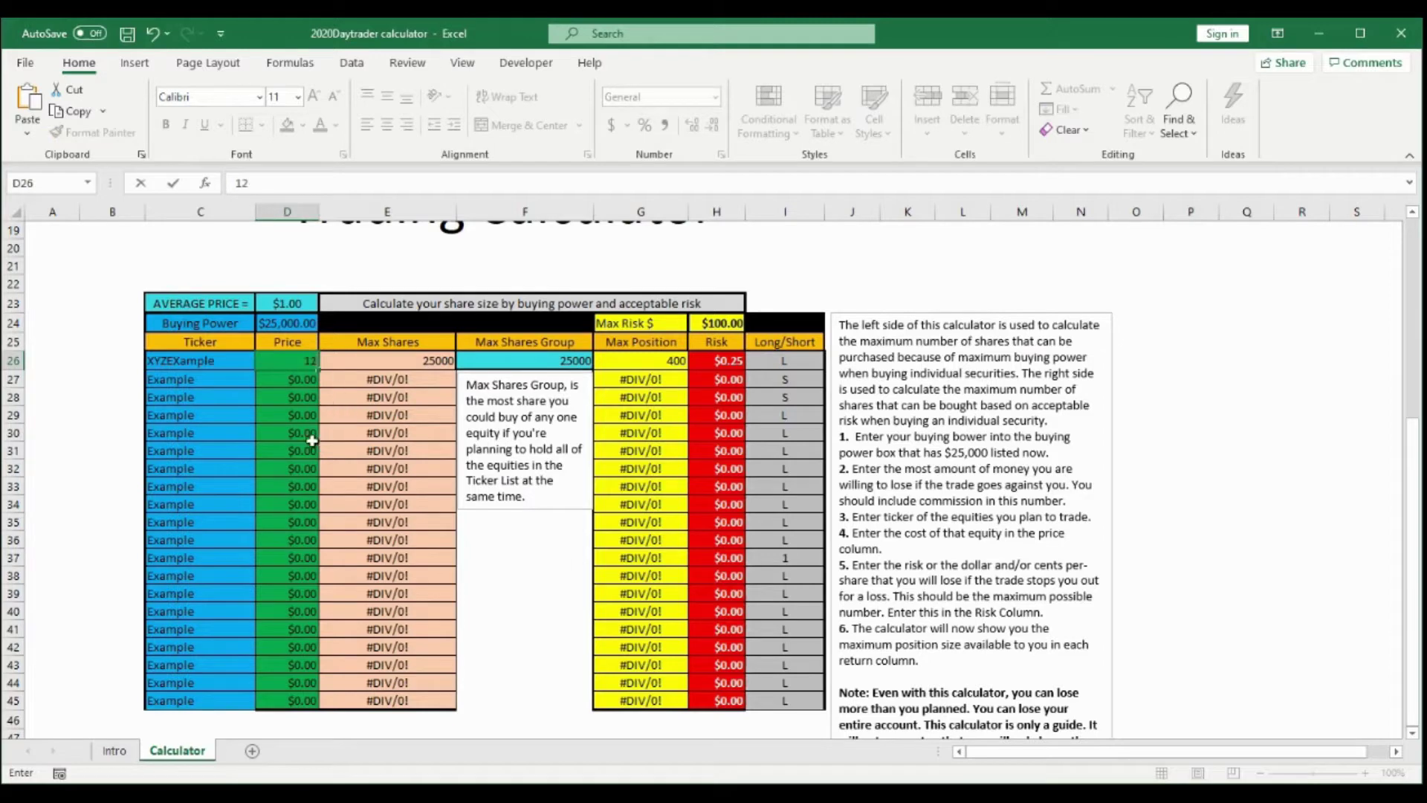
pyautogui.write('0')
pyautogui.click(372, 396)
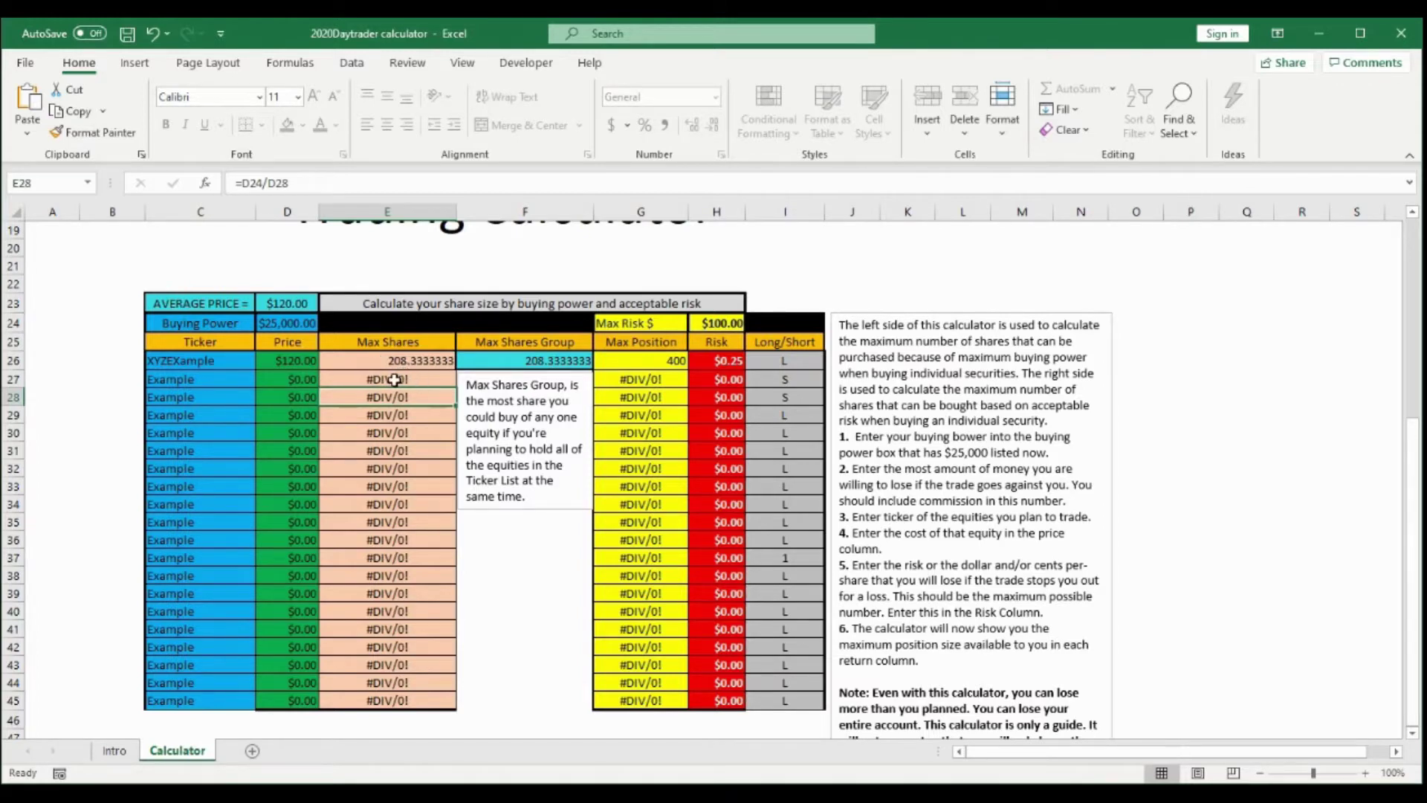
# Set the price of the XYZEXample ticker to 121
pyautogui.click(293, 362)
pyautogui.write('1')
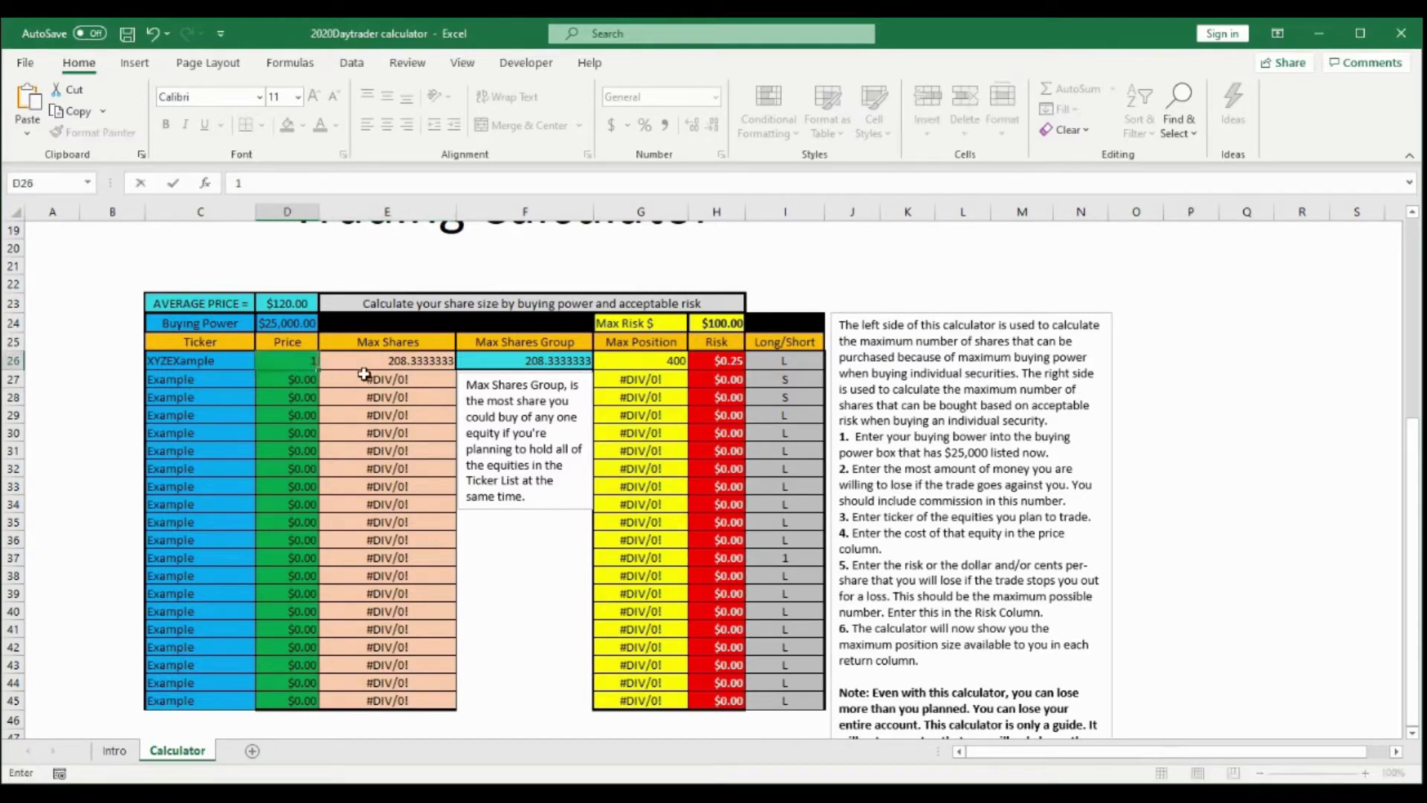
pyautogui.write('21')
pyautogui.press('Return')
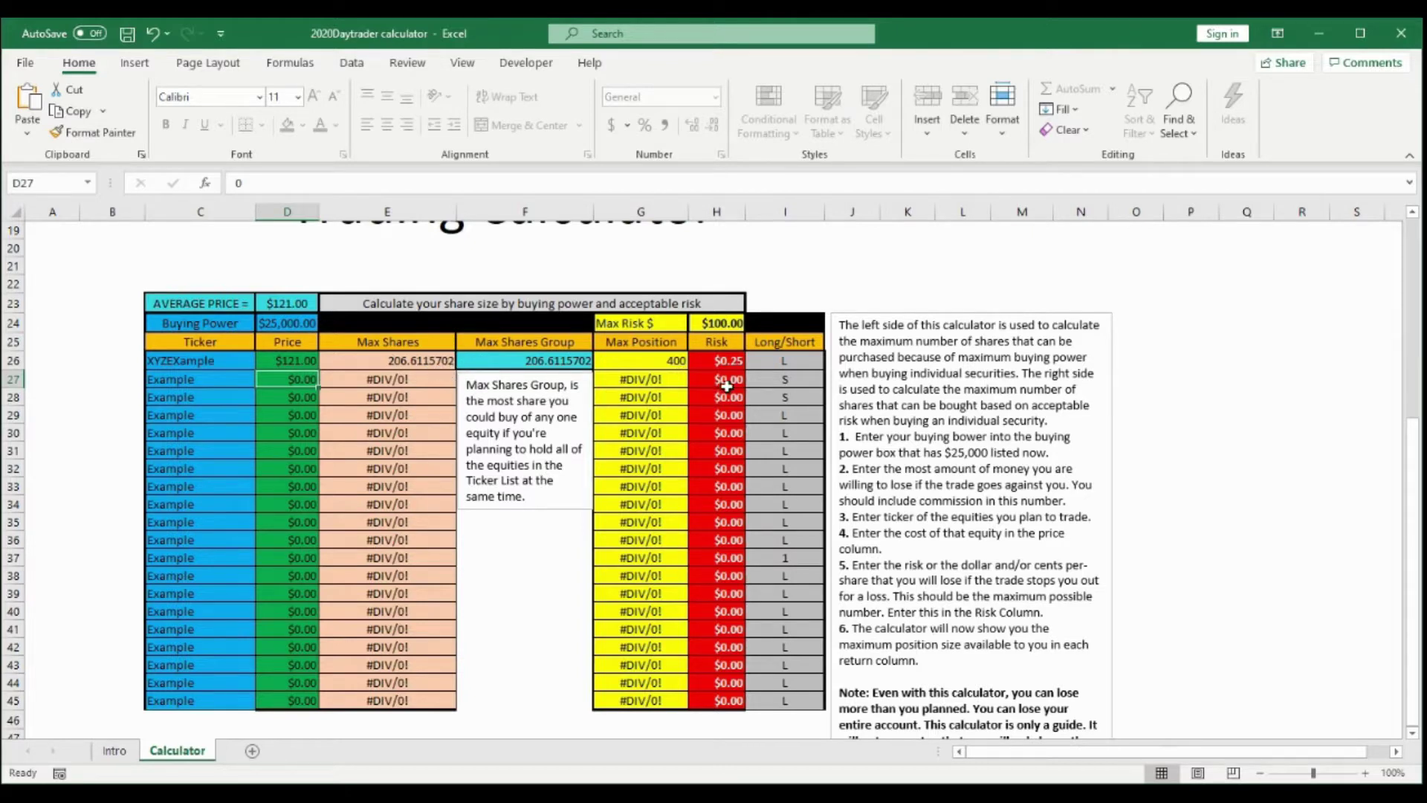
# Set the per-share risk of the XYZEXample ticker to .75
pyautogui.click(732, 363)
pyautogui.write('.')
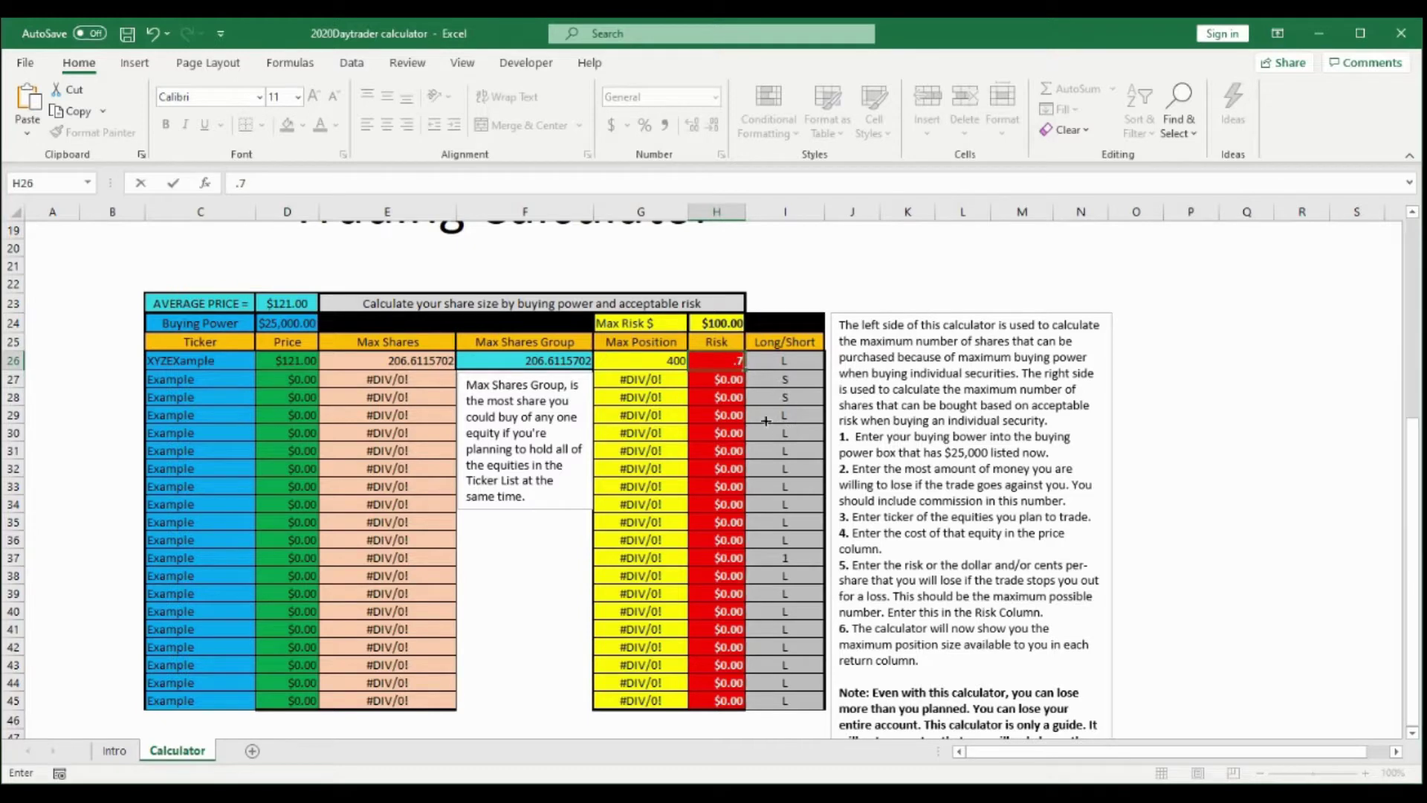
pyautogui.write('75')
pyautogui.press('Return')
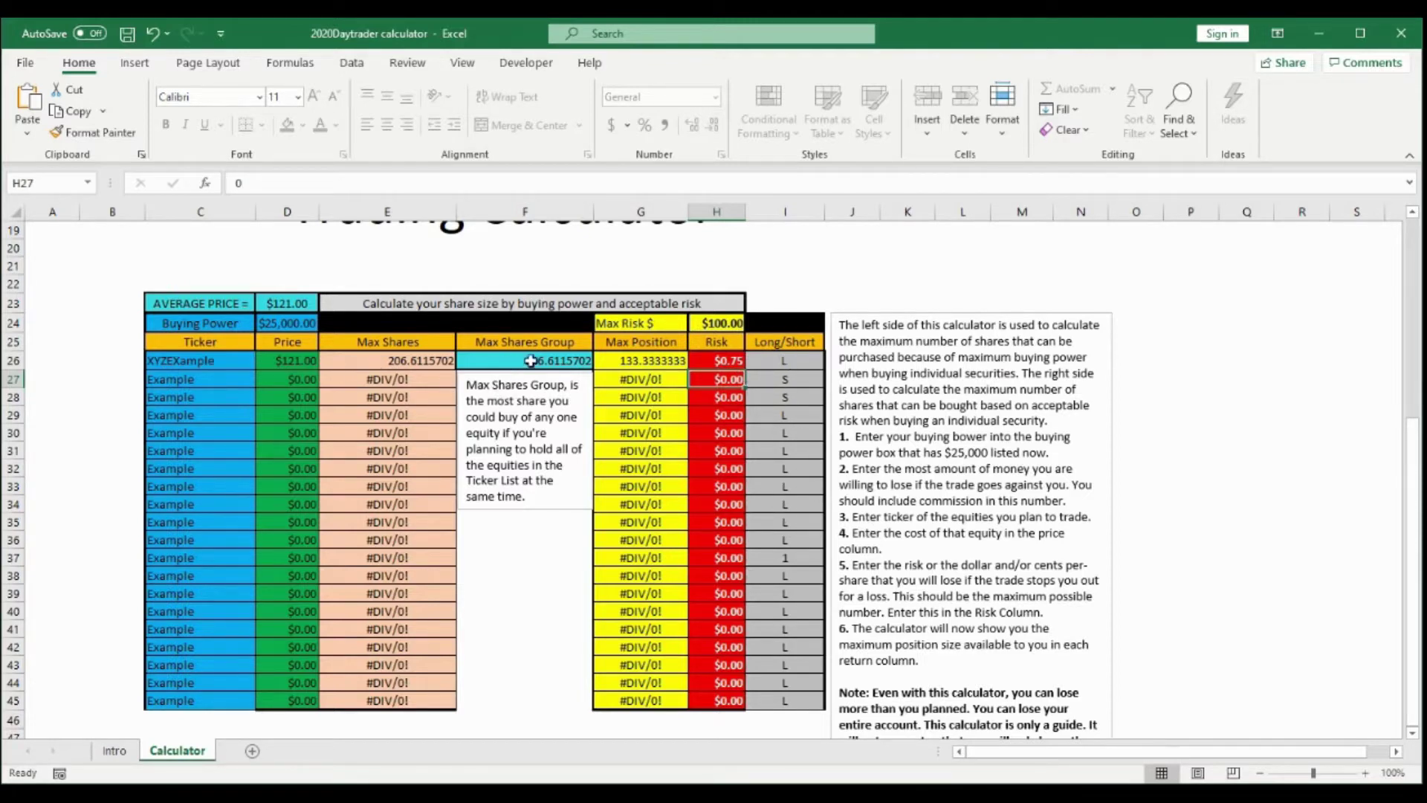
# Enter xyzzexample as the second ticker in row 27 and give it a price of 50
pyautogui.click(211, 383)
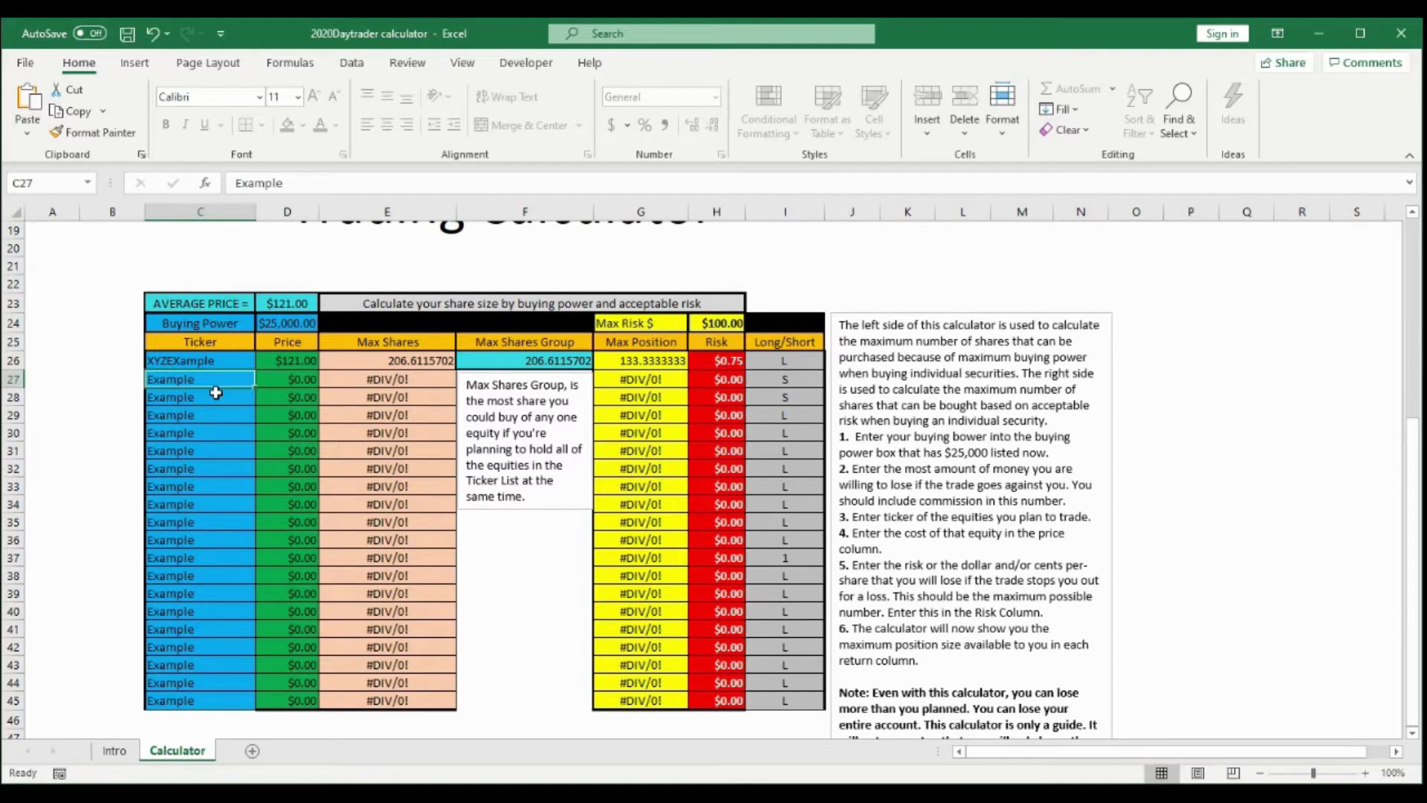
pyautogui.write('xyzze')
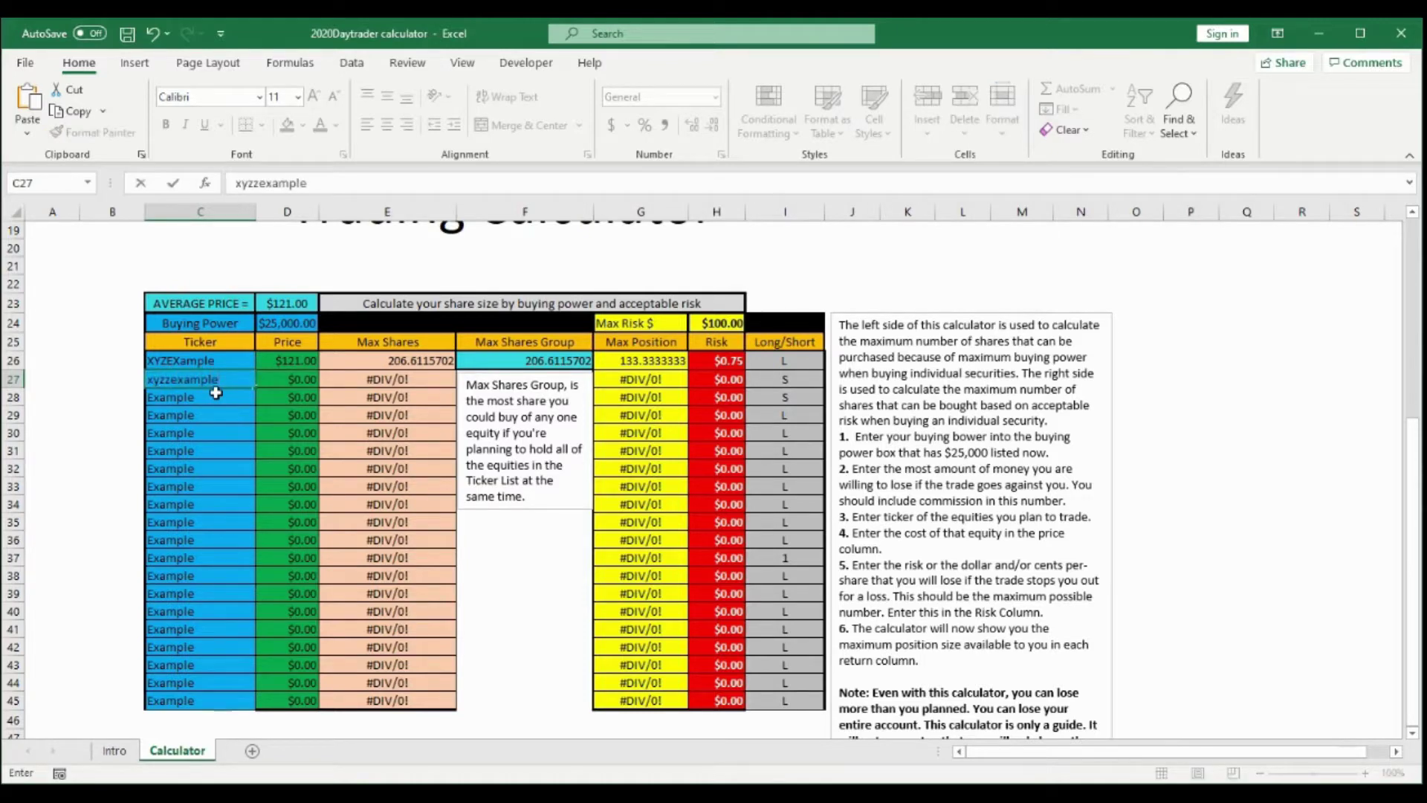
pyautogui.press('Return')
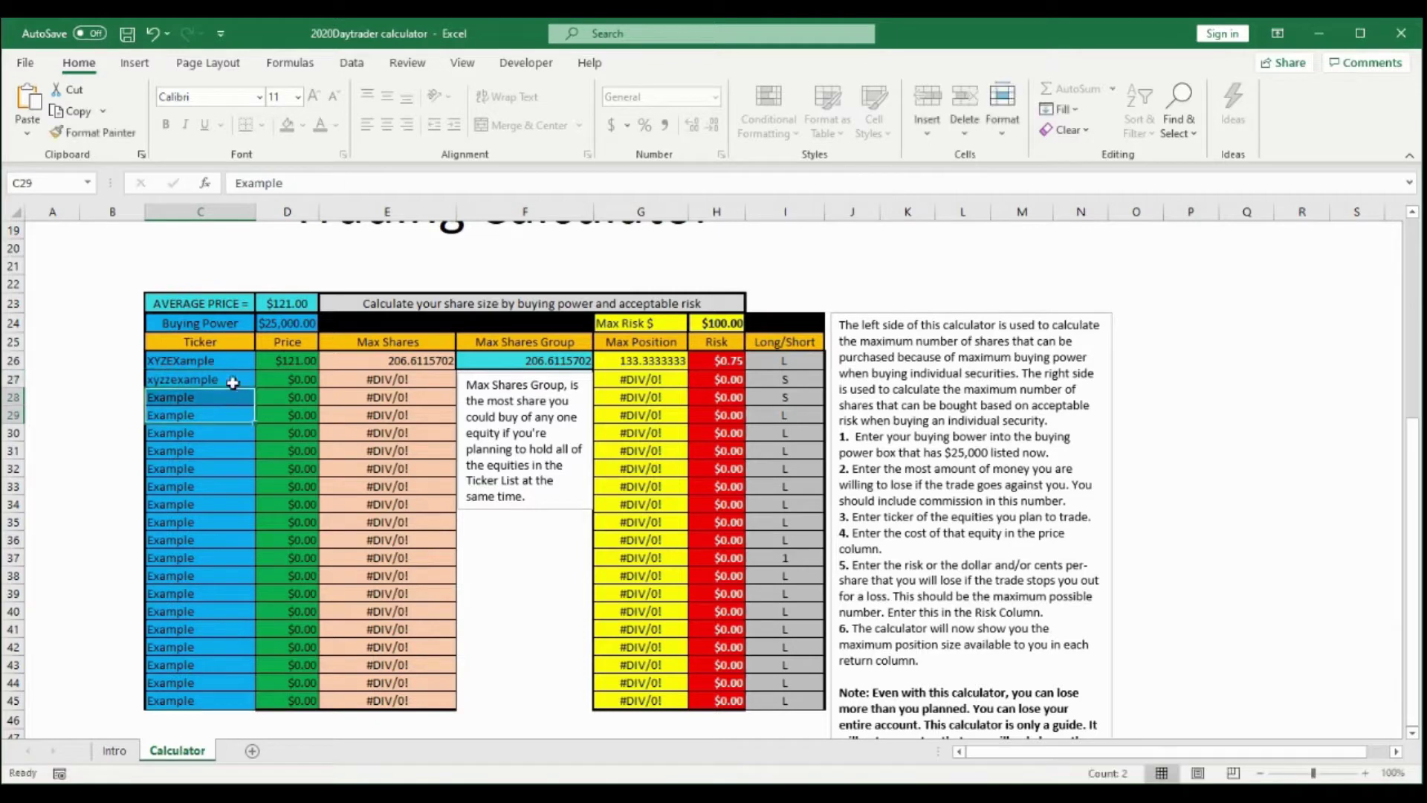
pyautogui.click(284, 379)
pyautogui.write('50')
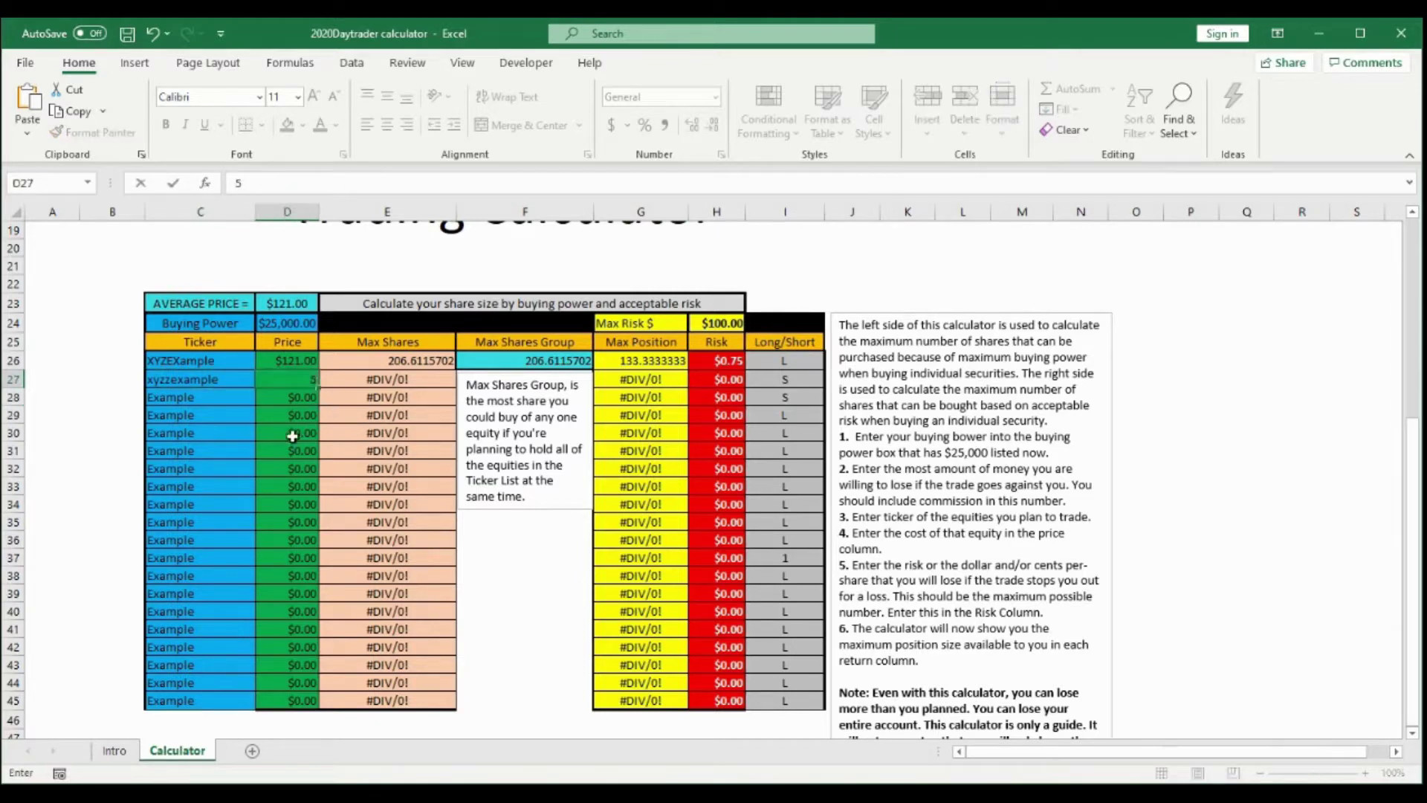
pyautogui.click(300, 415)
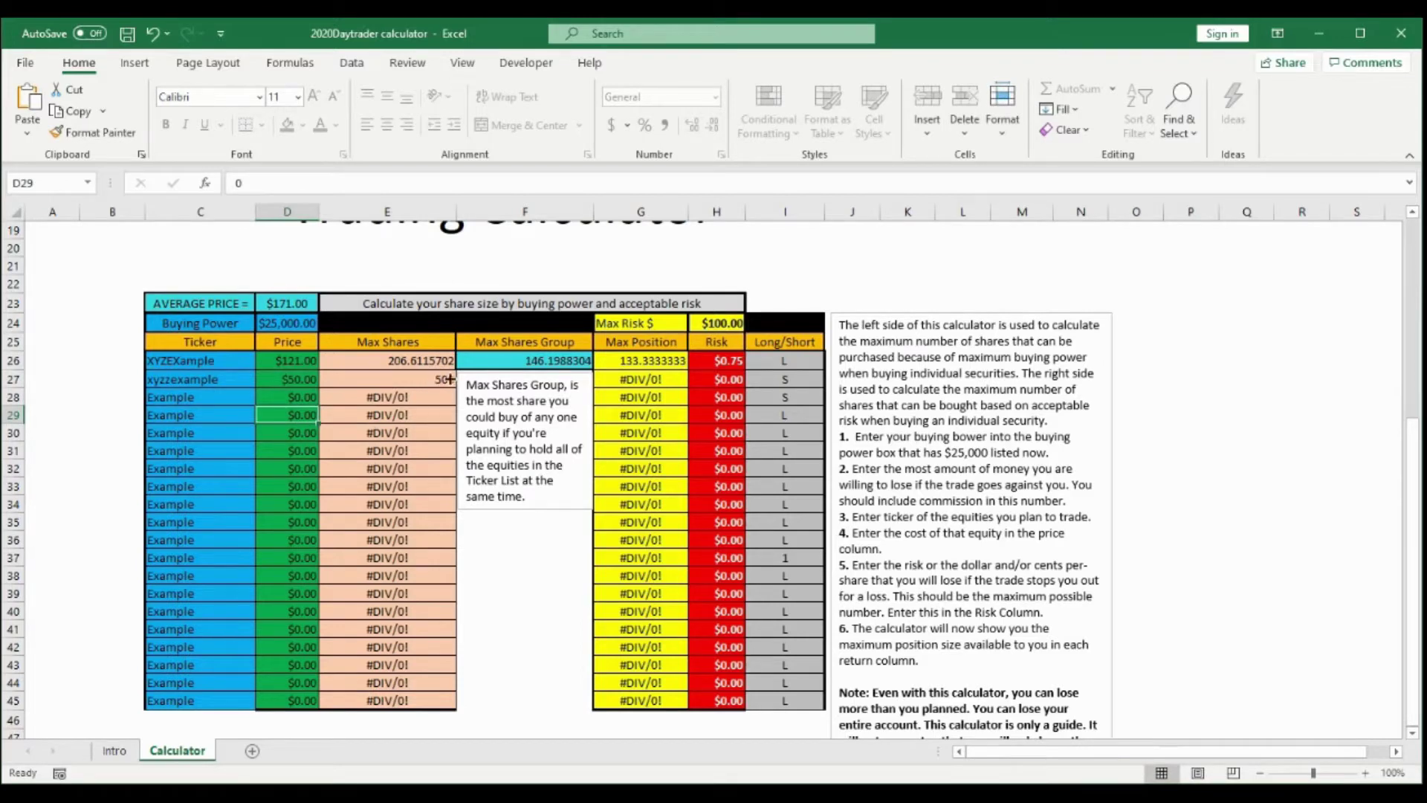
# Set the per-share risk of the xyzzexample ticker to 1.25
pyautogui.click(728, 381)
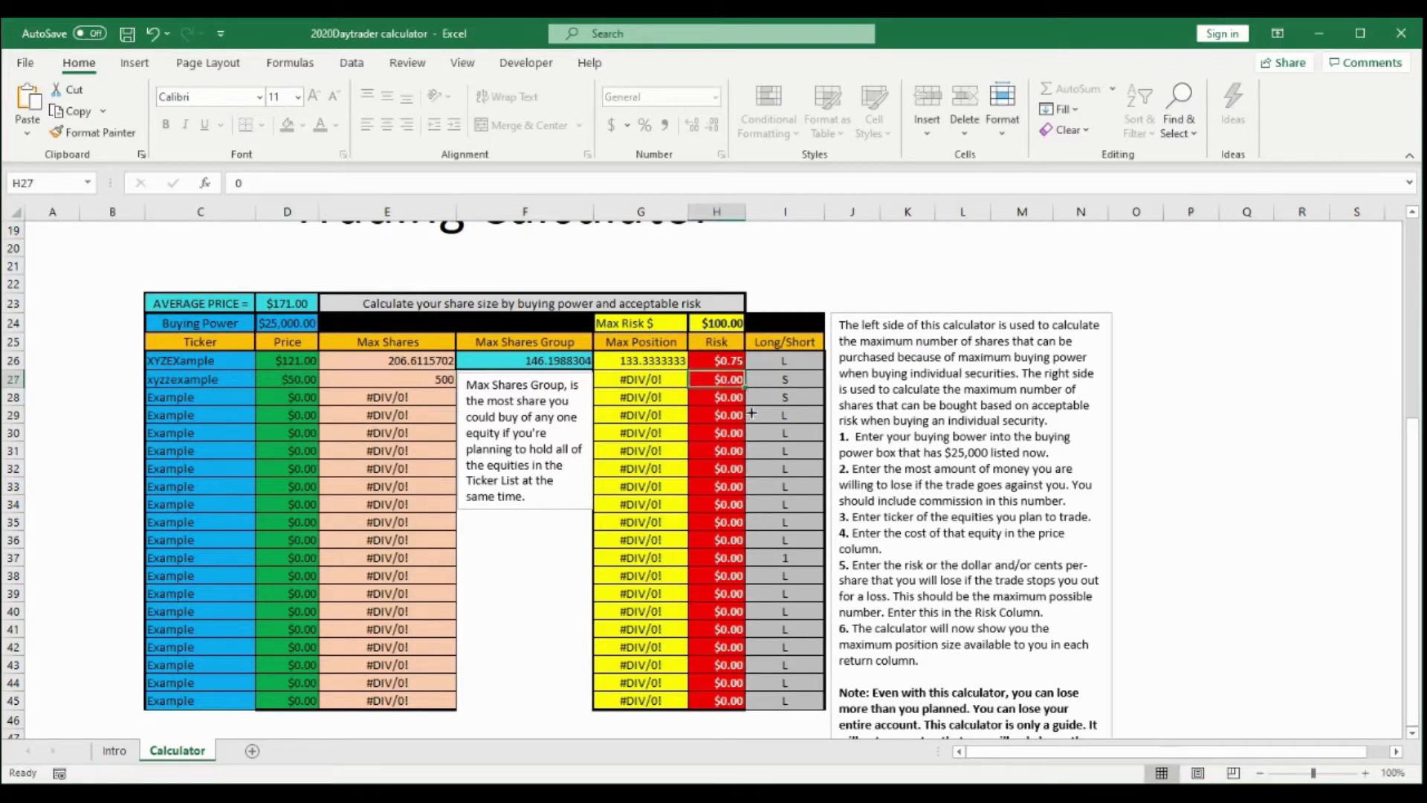
pyautogui.write('1.25')
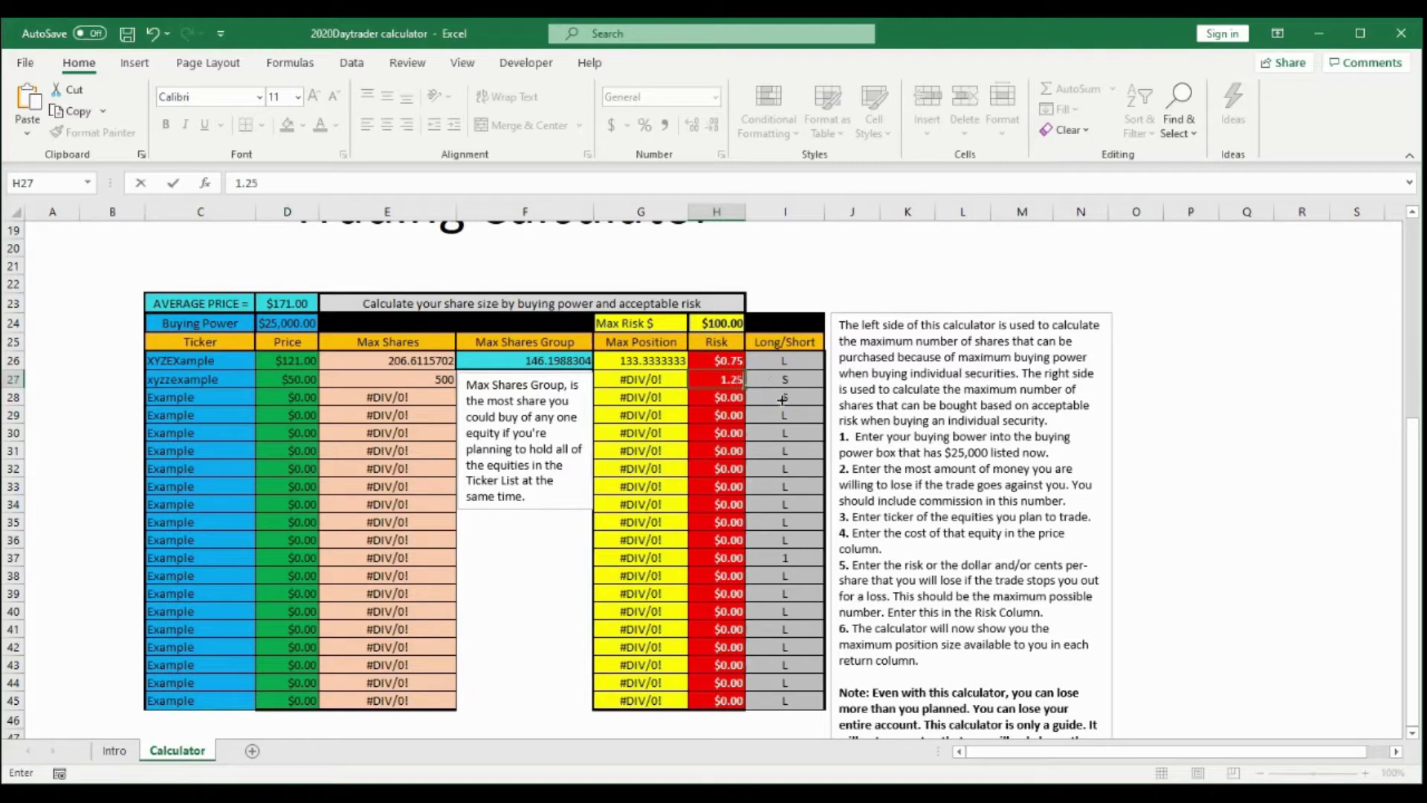
pyautogui.press('Return')
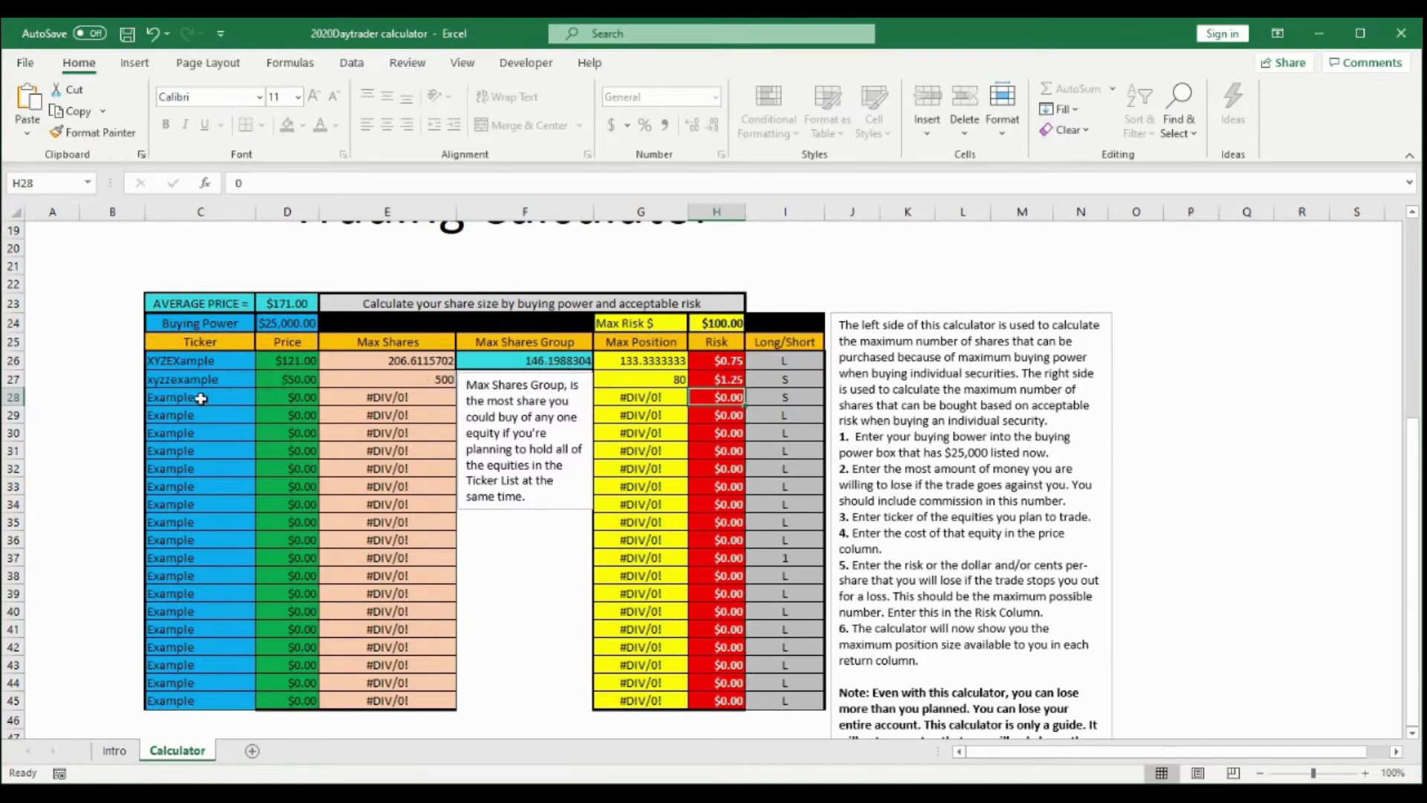
# Enter xyzexamplxy as the third ticker in row 28 and give it a price of 200
pyautogui.click(205, 400)
pyautogui.write('xyze')
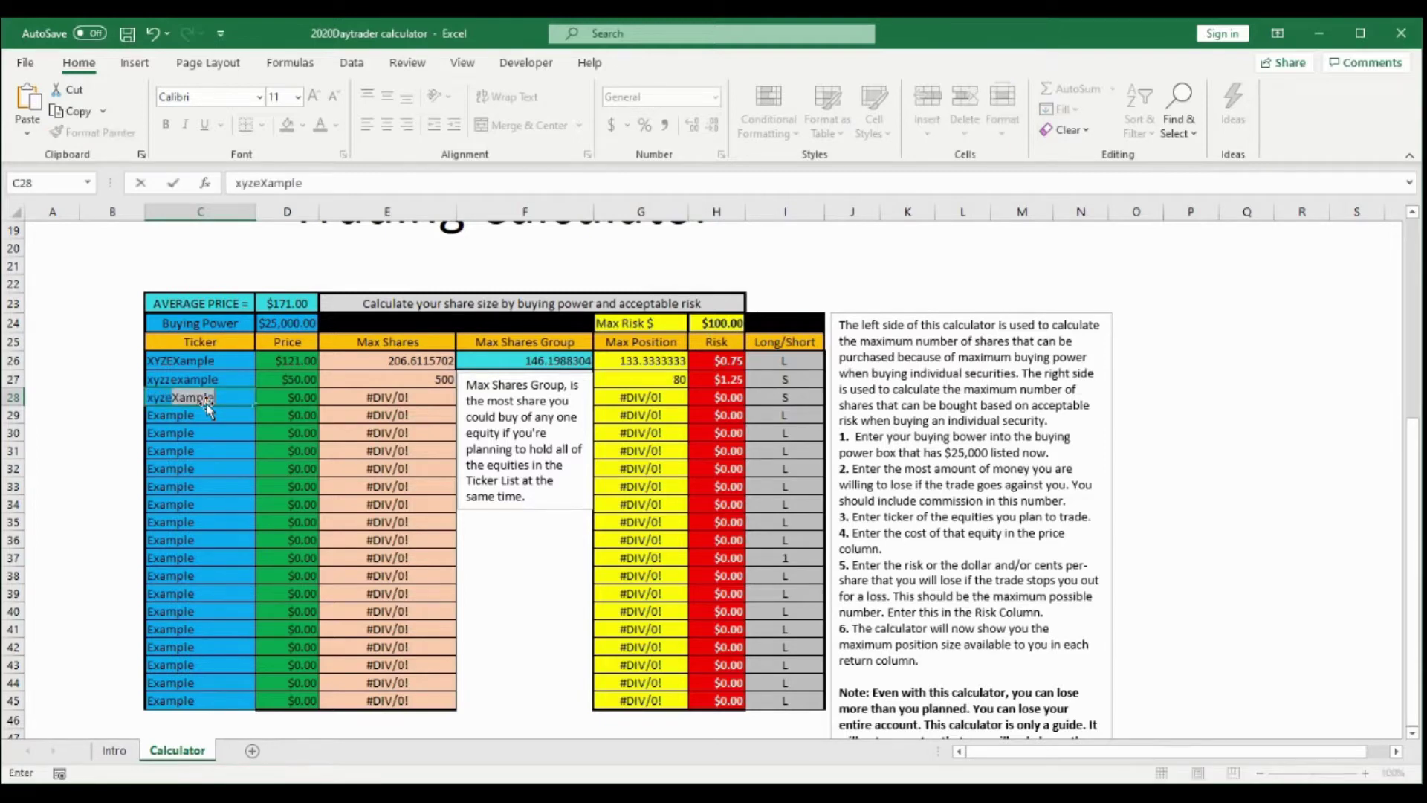
pyautogui.write('xa')
pyautogui.click(293, 397)
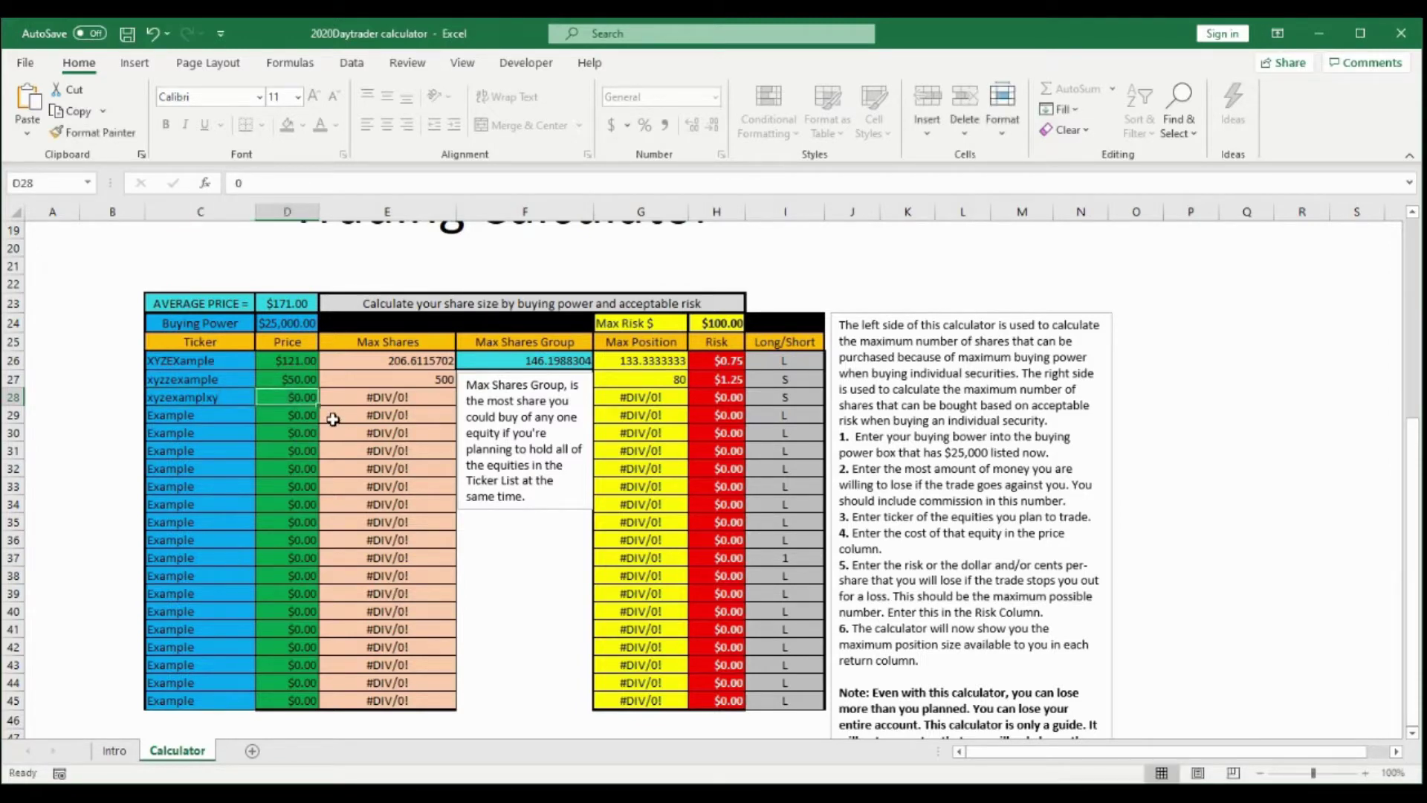
pyautogui.write('200')
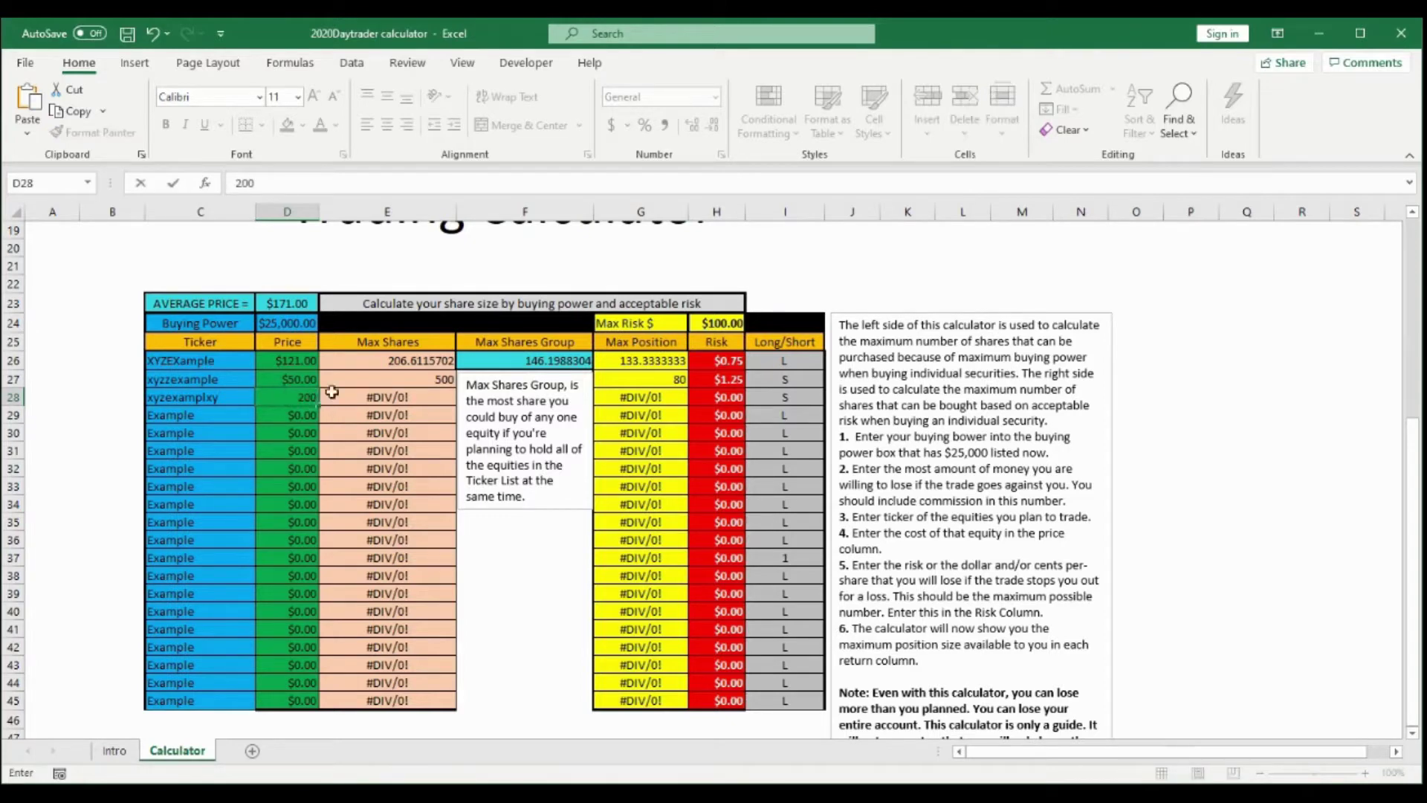
pyautogui.click(383, 398)
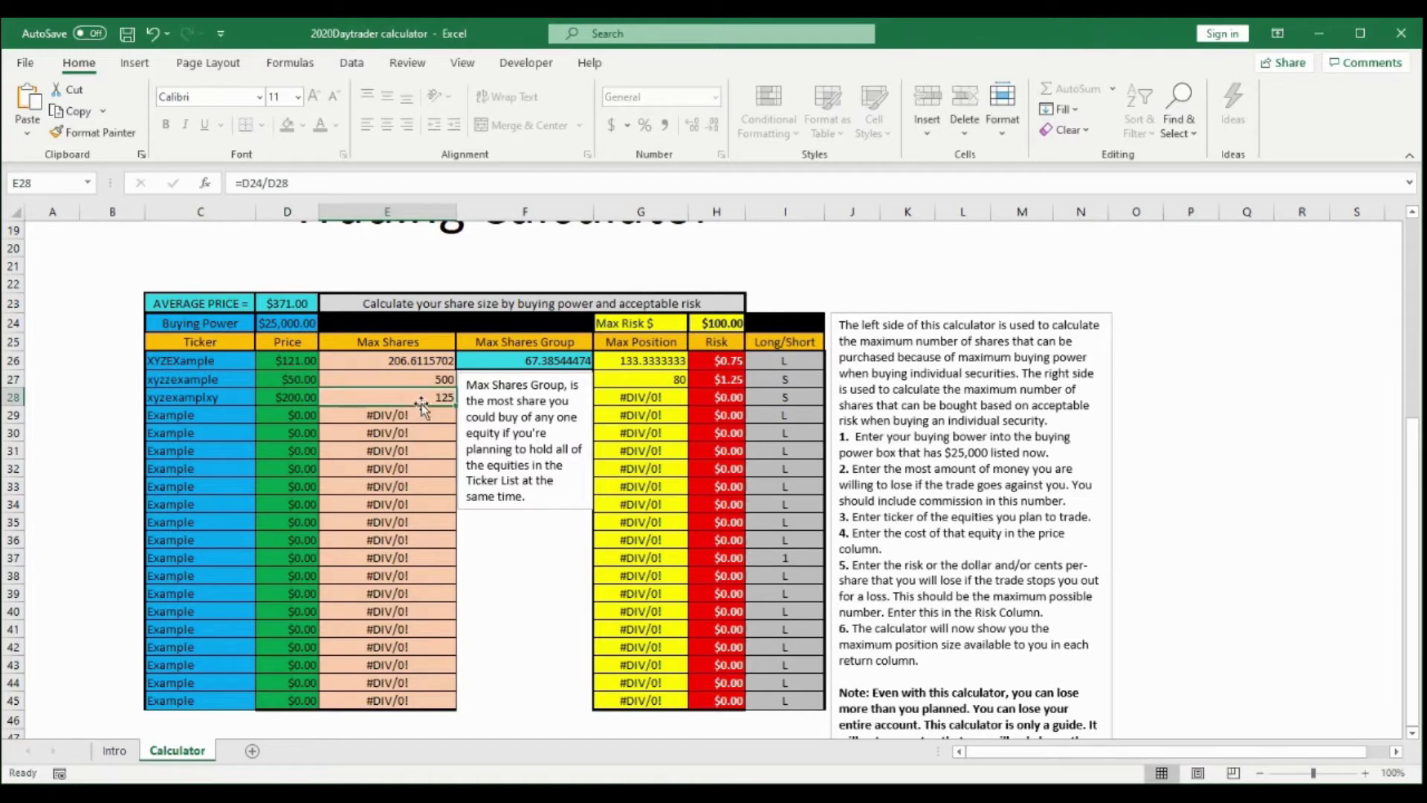
# Set the per-share risk of the xyzexamplxy ticker to .1
pyautogui.click(736, 397)
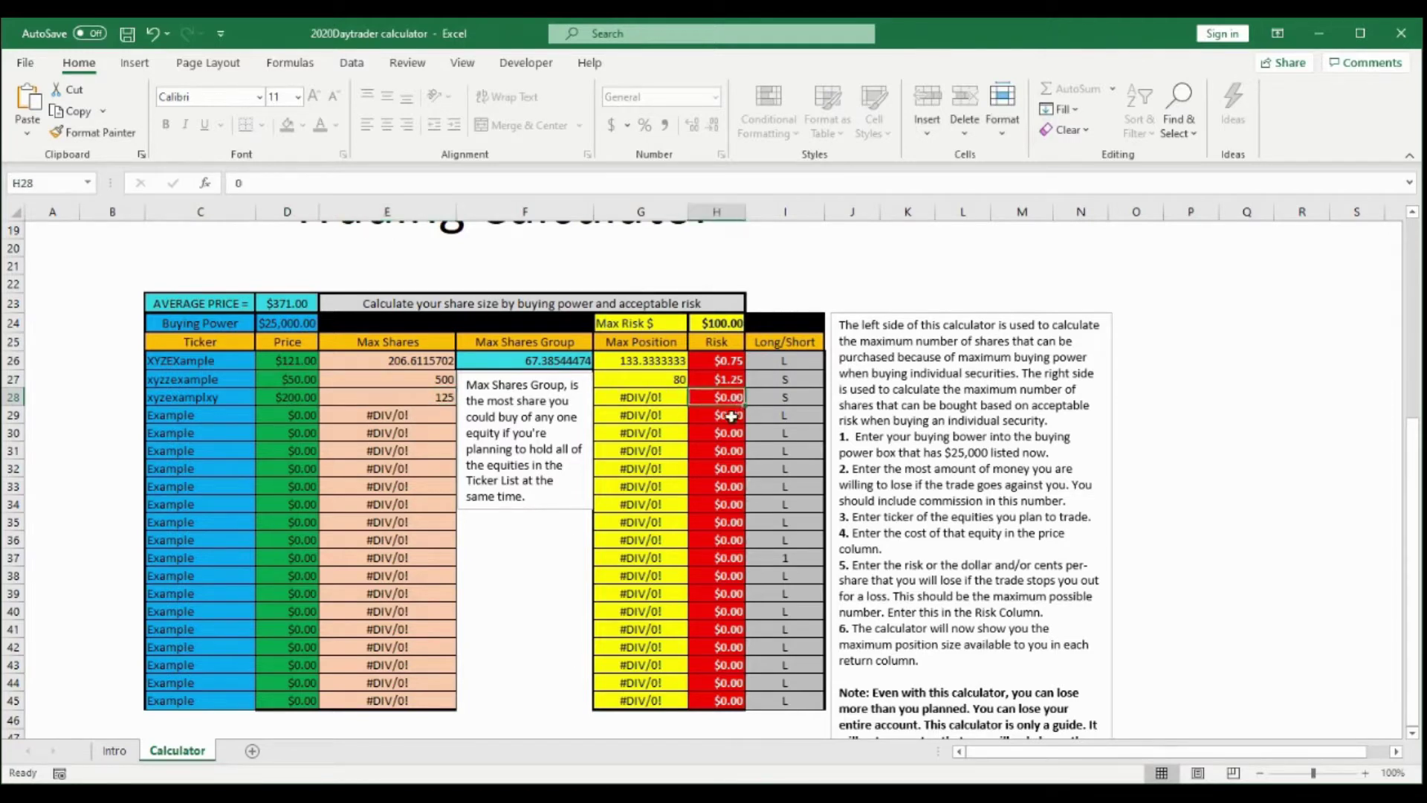
pyautogui.write('.1')
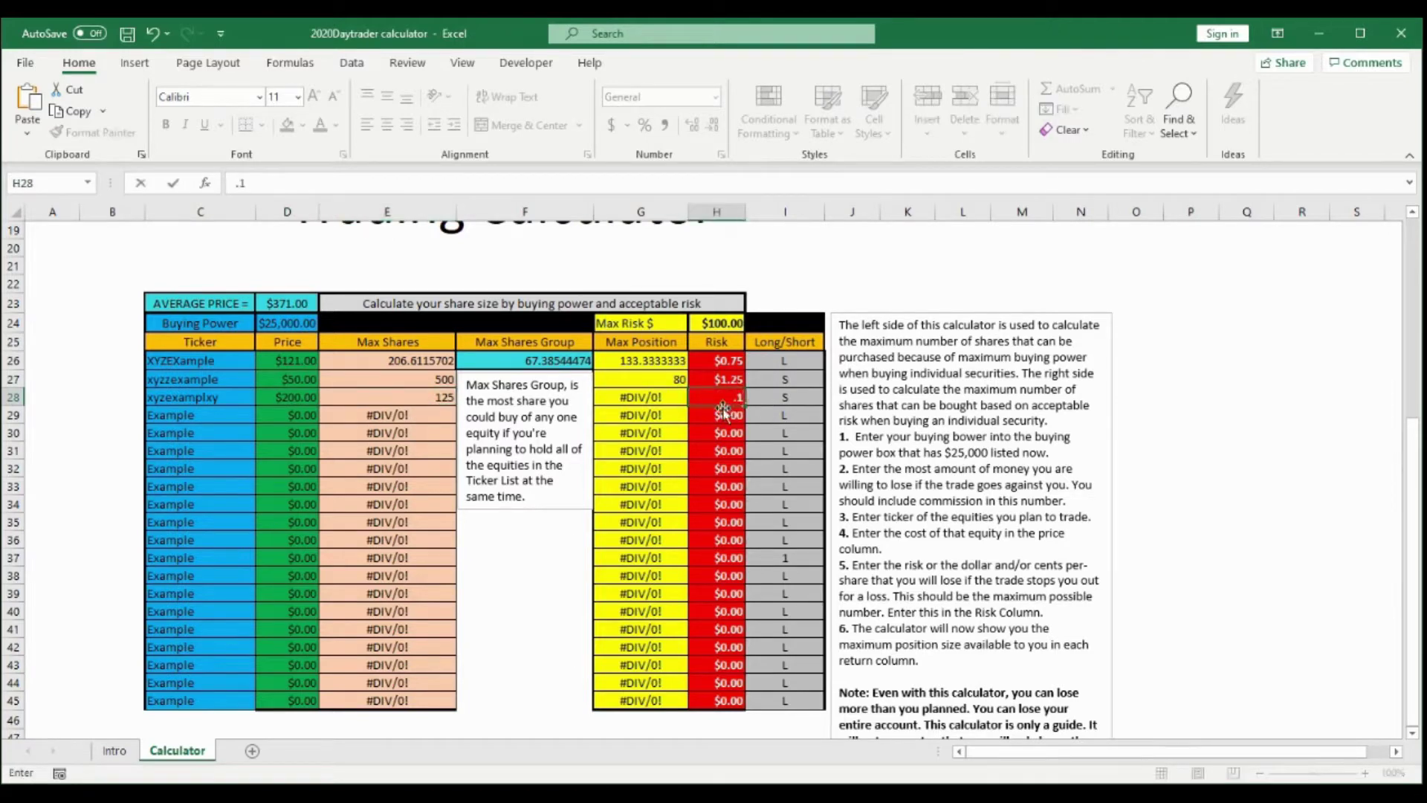
pyautogui.press('Return')
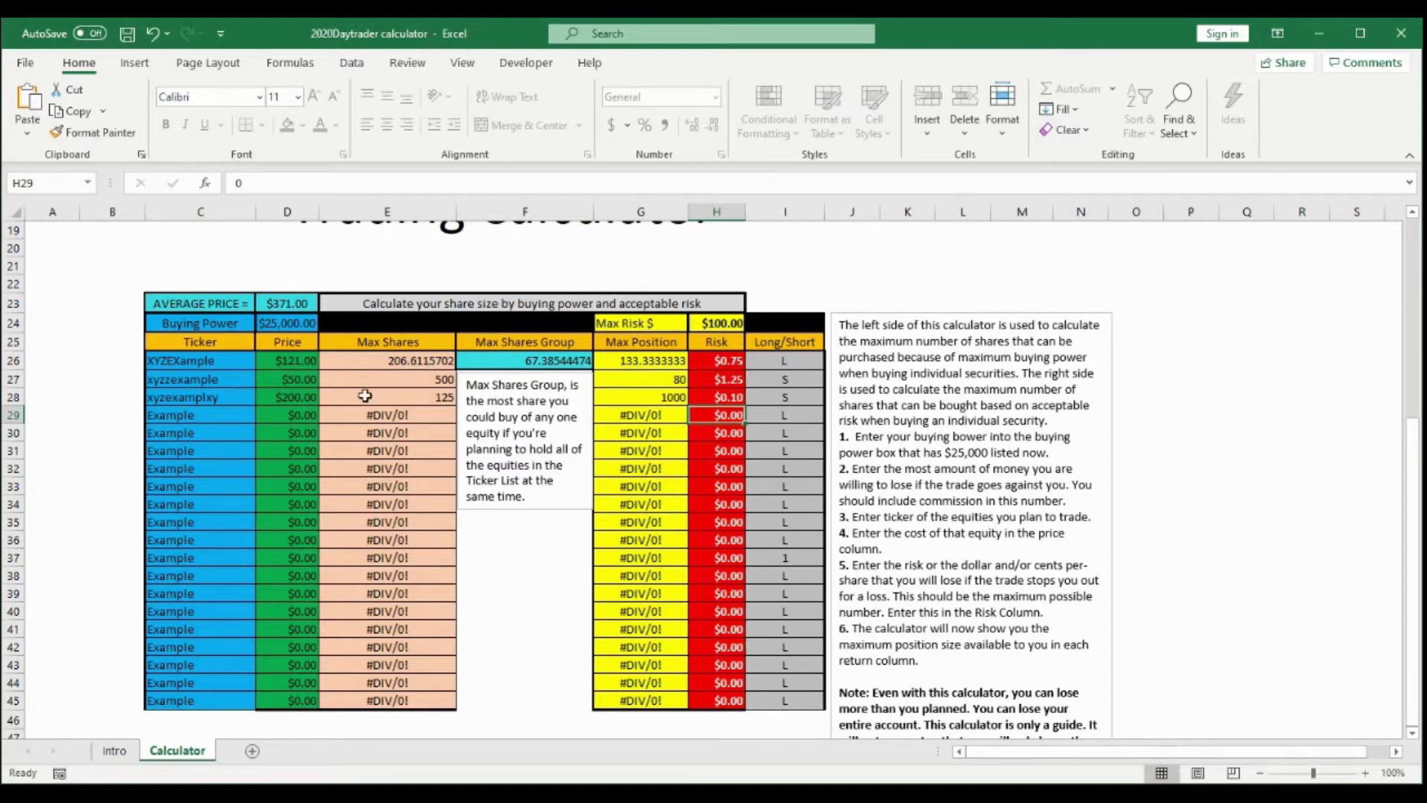
pyautogui.scroll(-4, 1000, 346)
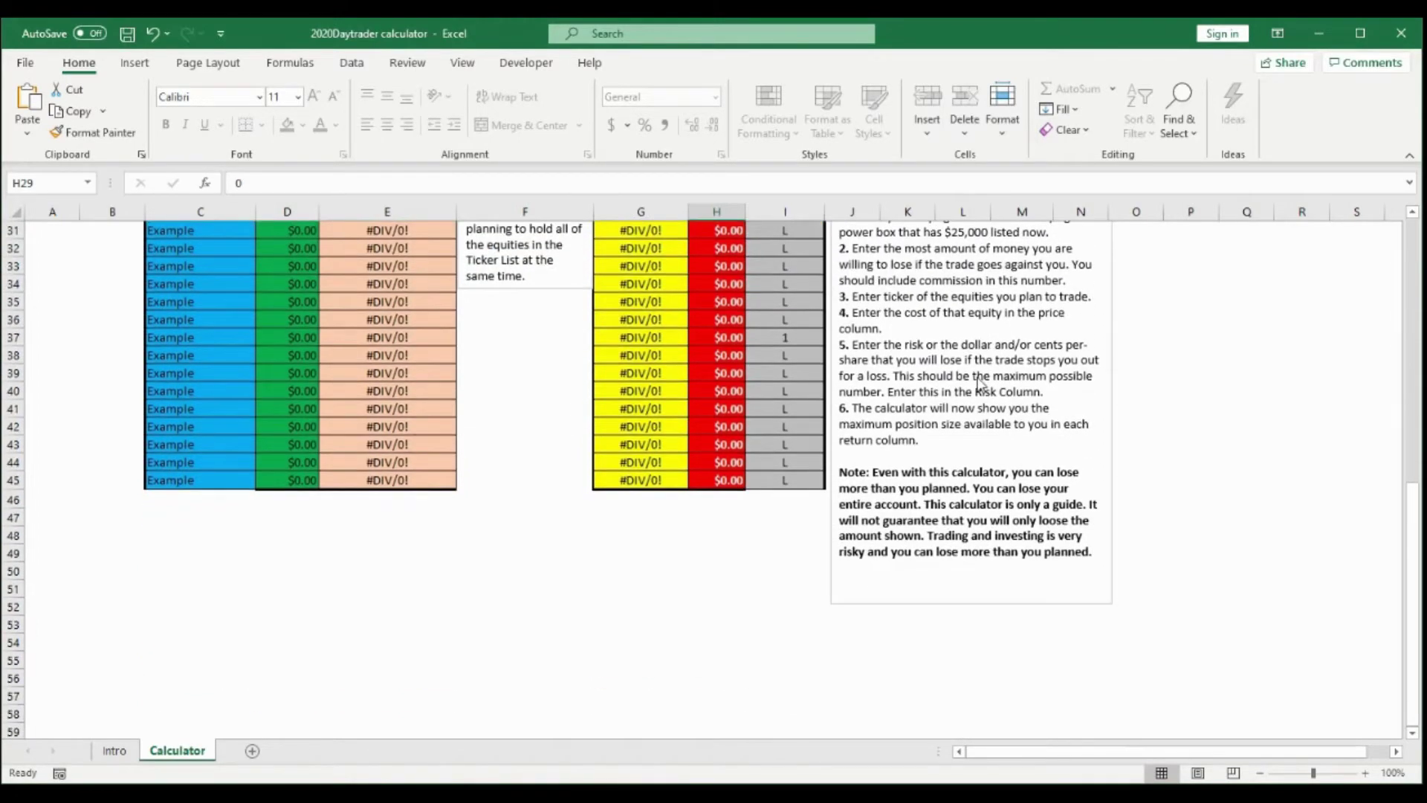
pyautogui.scroll(4, 966, 372)
pyautogui.scroll(2, 956, 394)
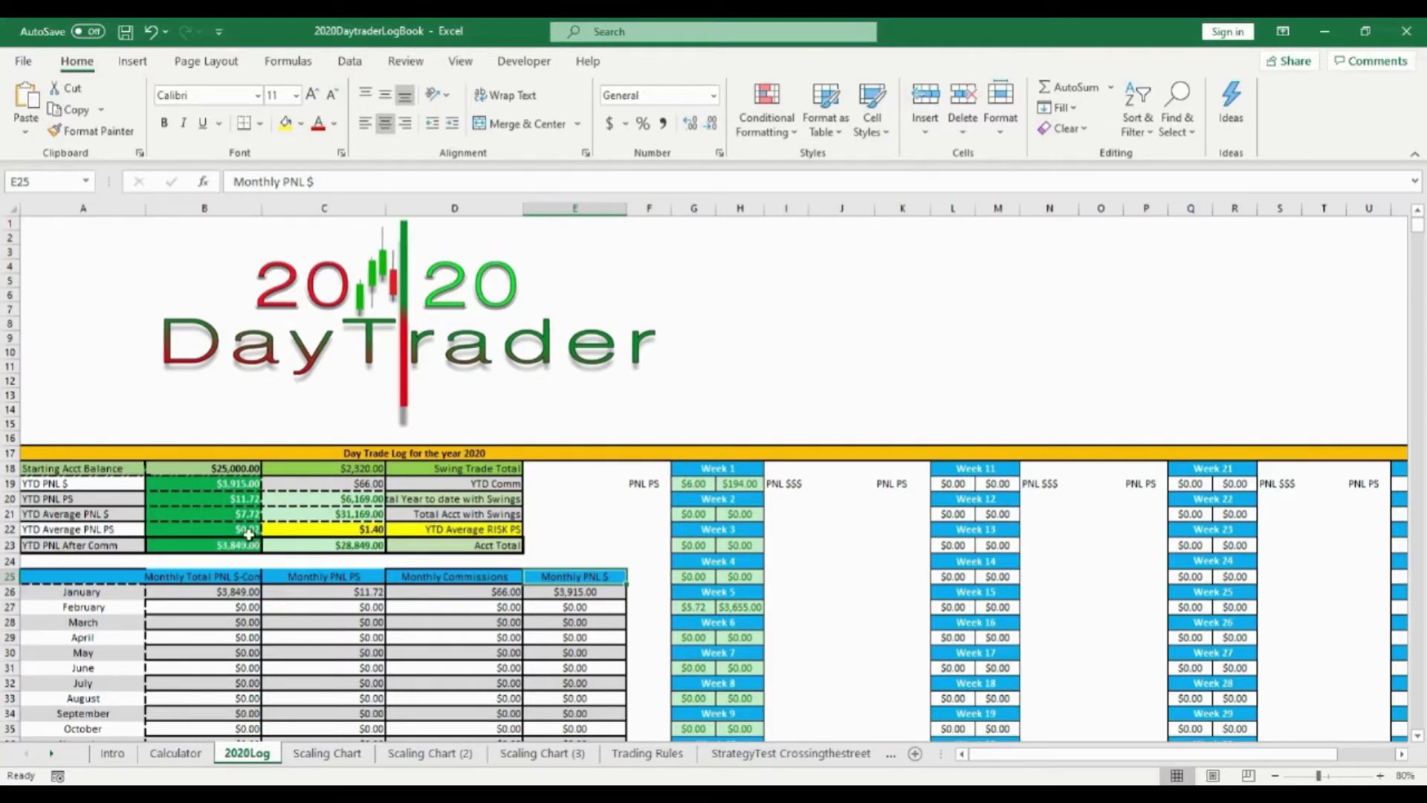
# Widen column D on the 2020Log sheet of the 2020DaytraderLogBook workbook so its summary labels fit
pyautogui.scroll(-1, 238, 533)
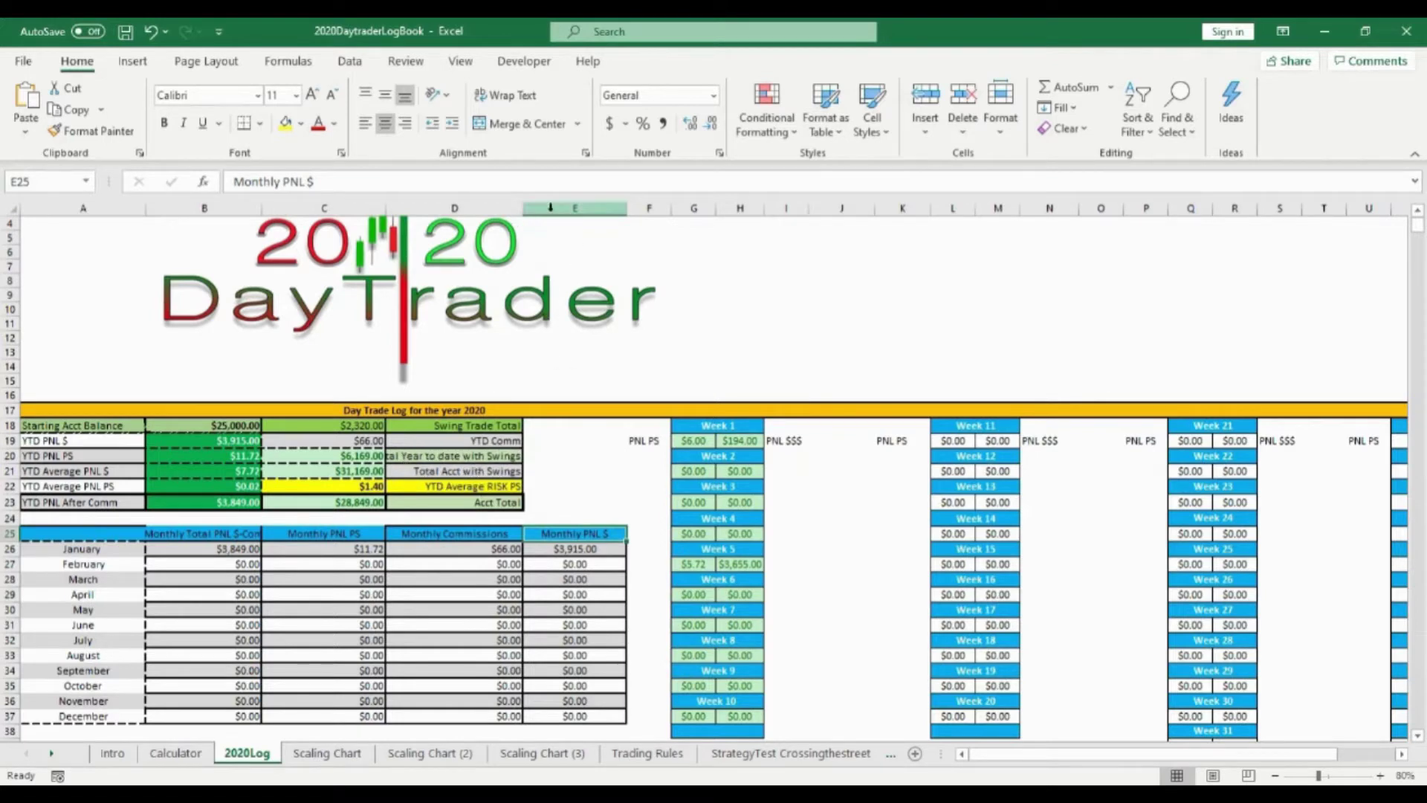
pyautogui.moveTo(528, 213); pyautogui.dragTo(559, 213)
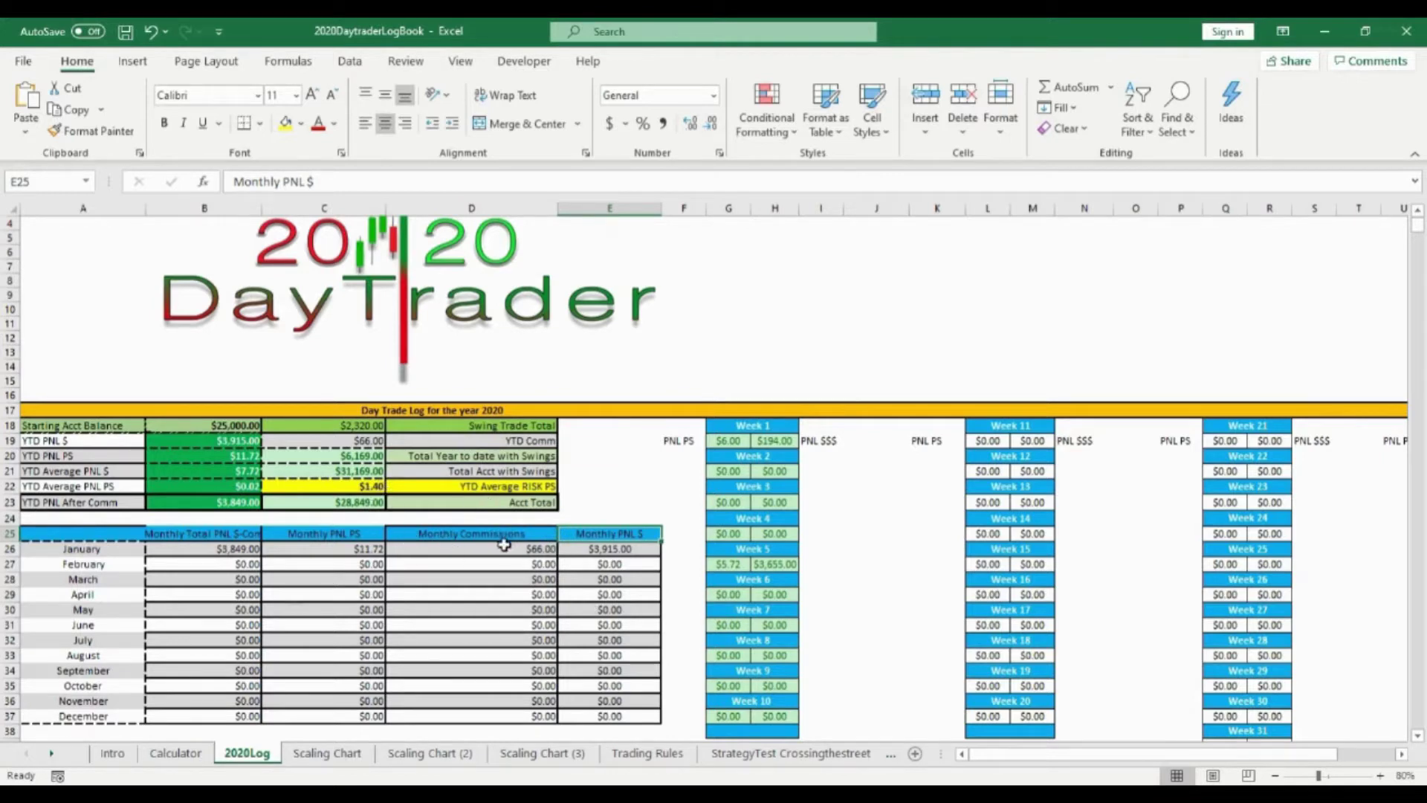
# Examine the year-to-date, monthly and weekly PNL summary tables and the trade log headings below them
pyautogui.scroll(-1, 487, 541)
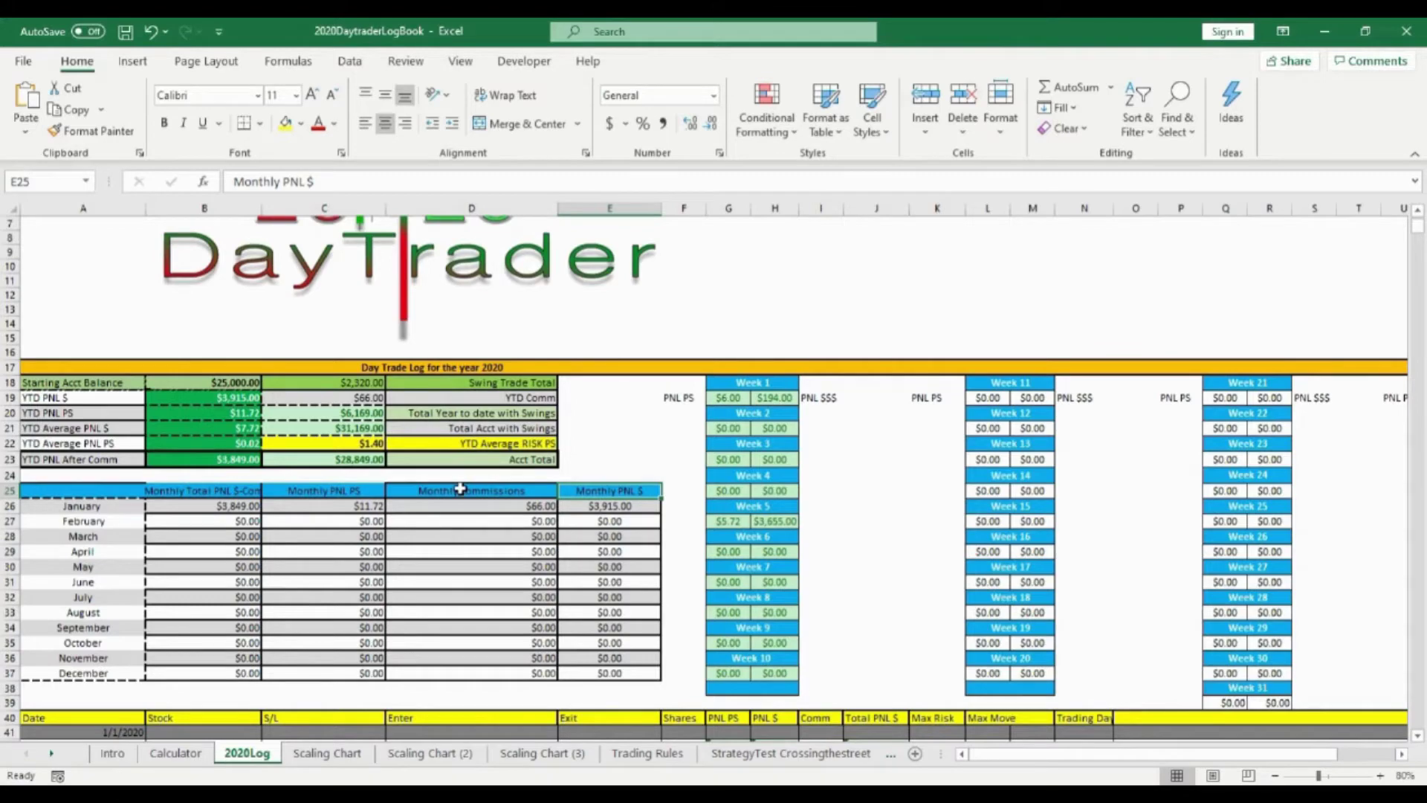
pyautogui.scroll(-1, 526, 476)
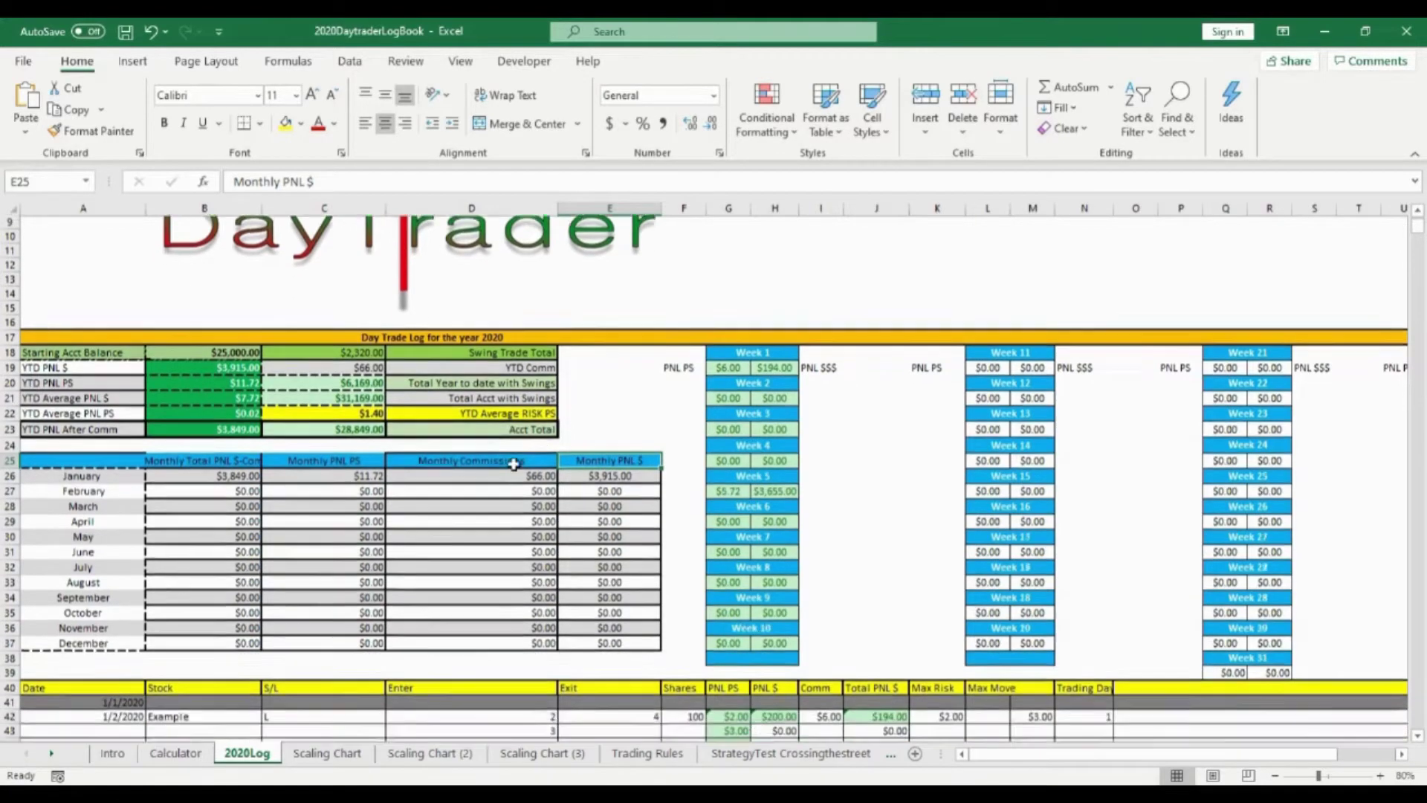
pyautogui.scroll(-1, 524, 460)
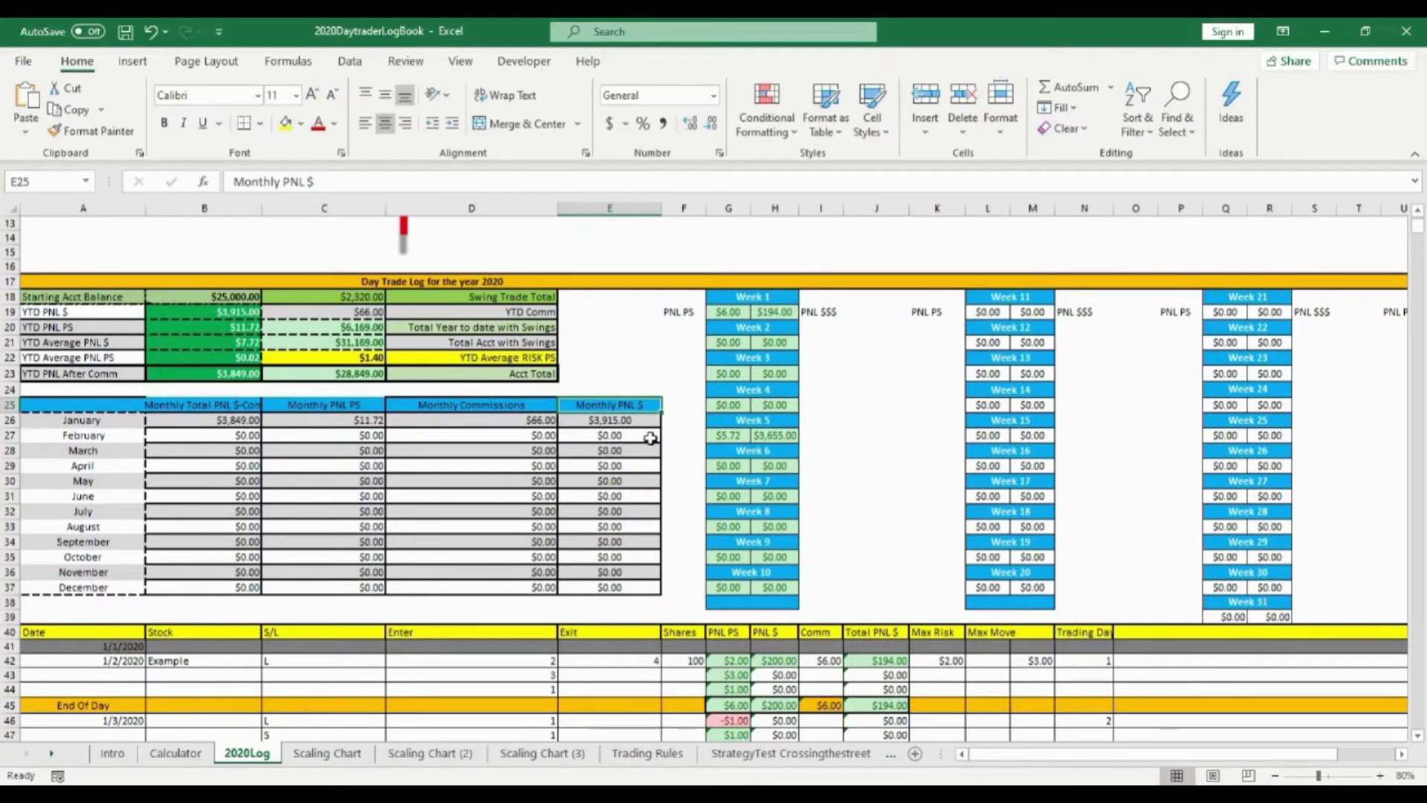
pyautogui.scroll(-3, 633, 427)
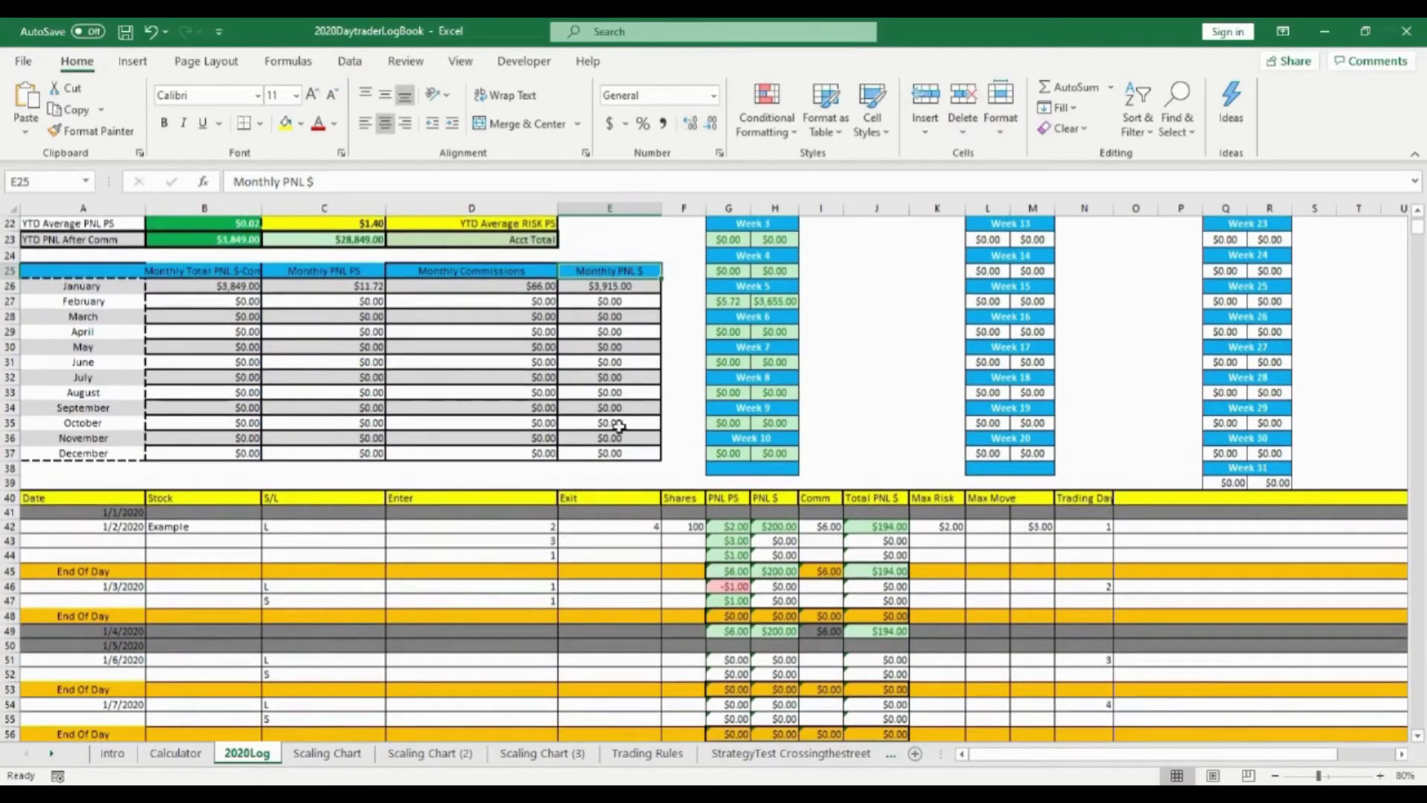
pyautogui.scroll(1, 564, 413)
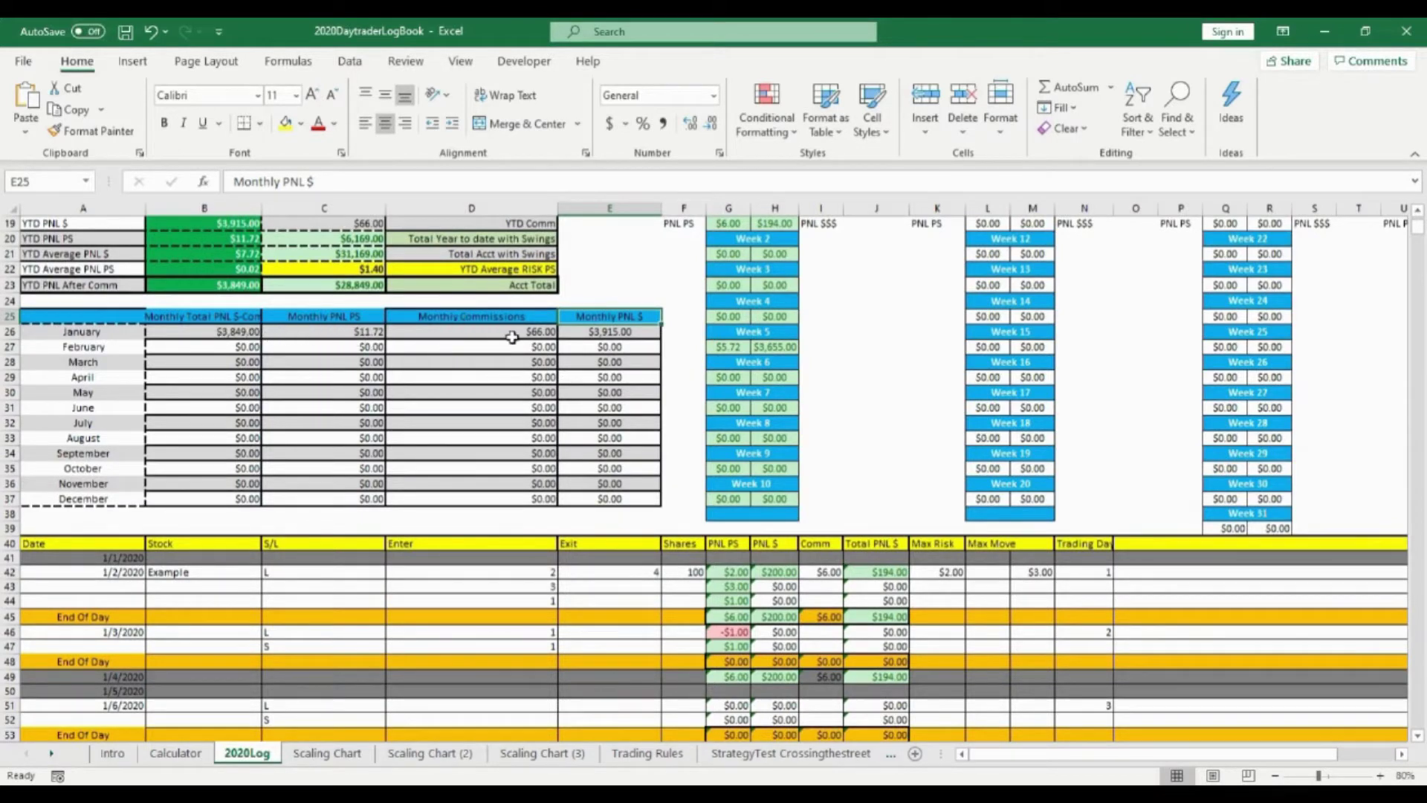
pyautogui.click(334, 348)
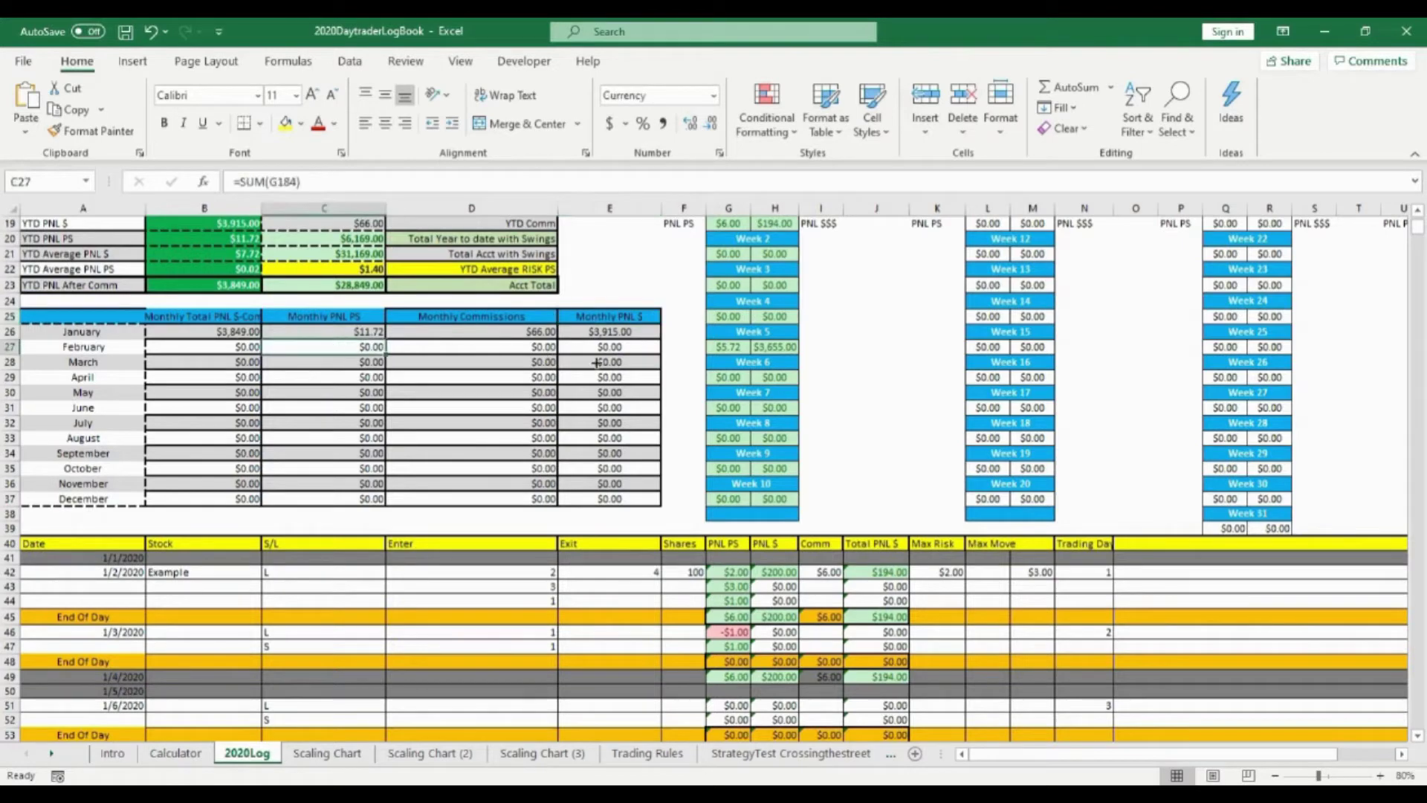
pyautogui.scroll(3, 743, 402)
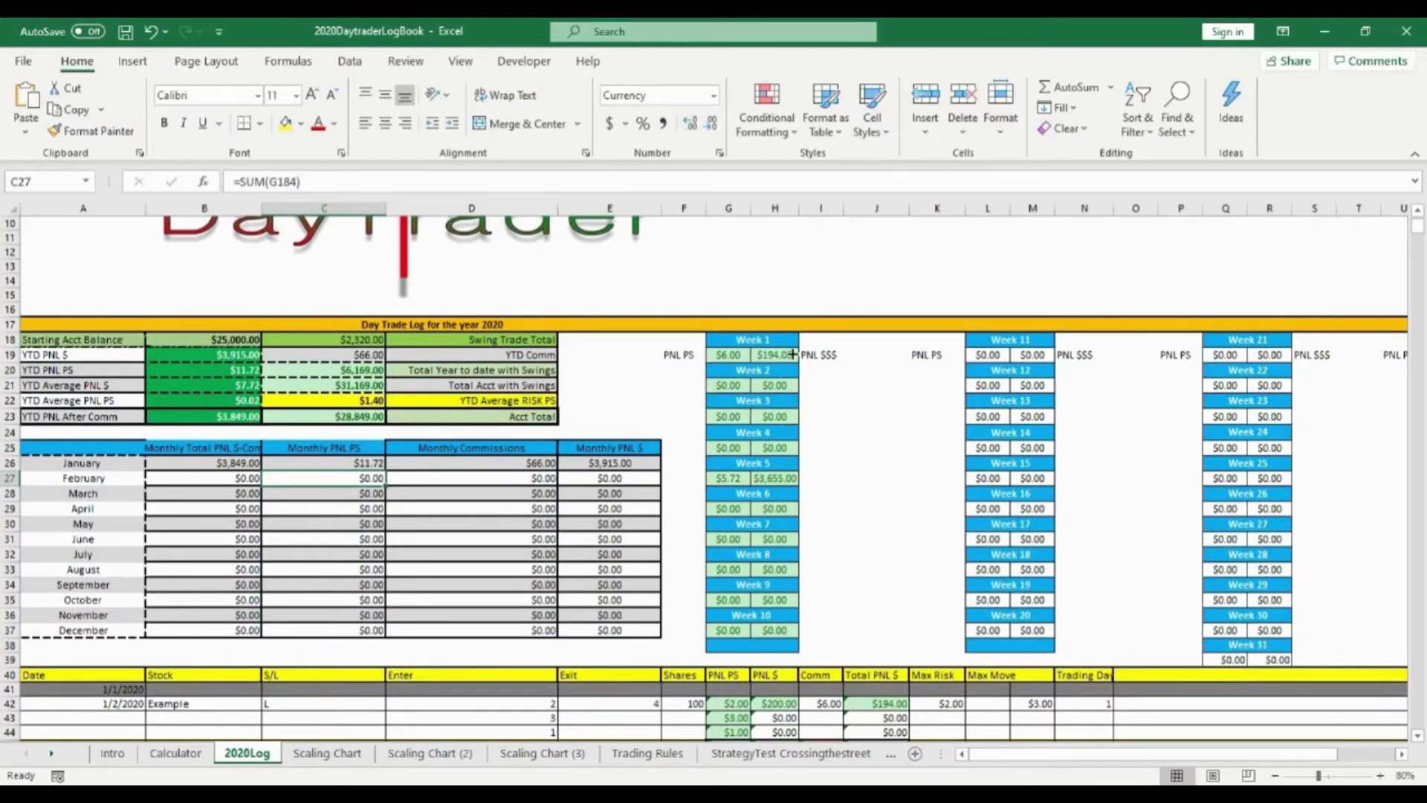
pyautogui.scroll(-9, 768, 389)
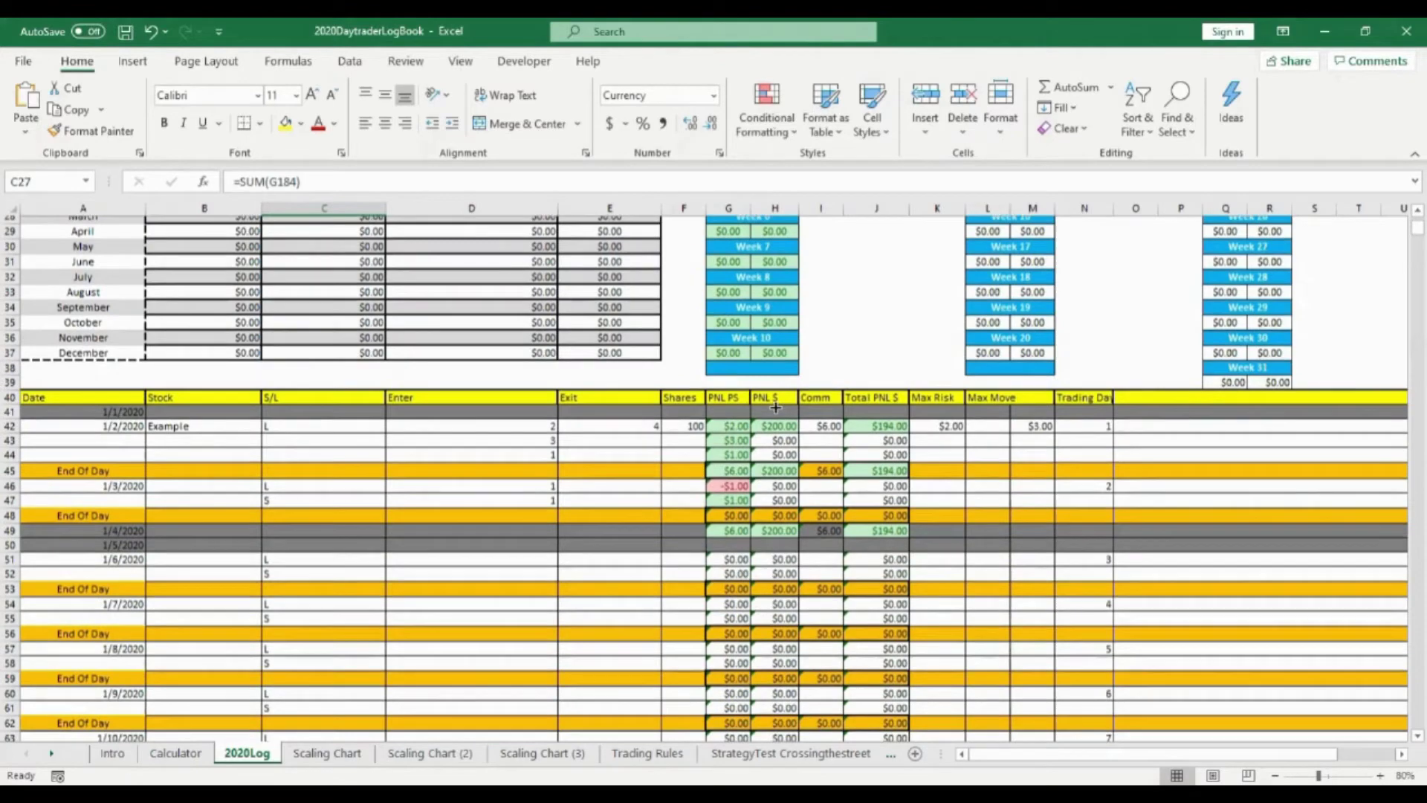
pyautogui.scroll(6, 576, 368)
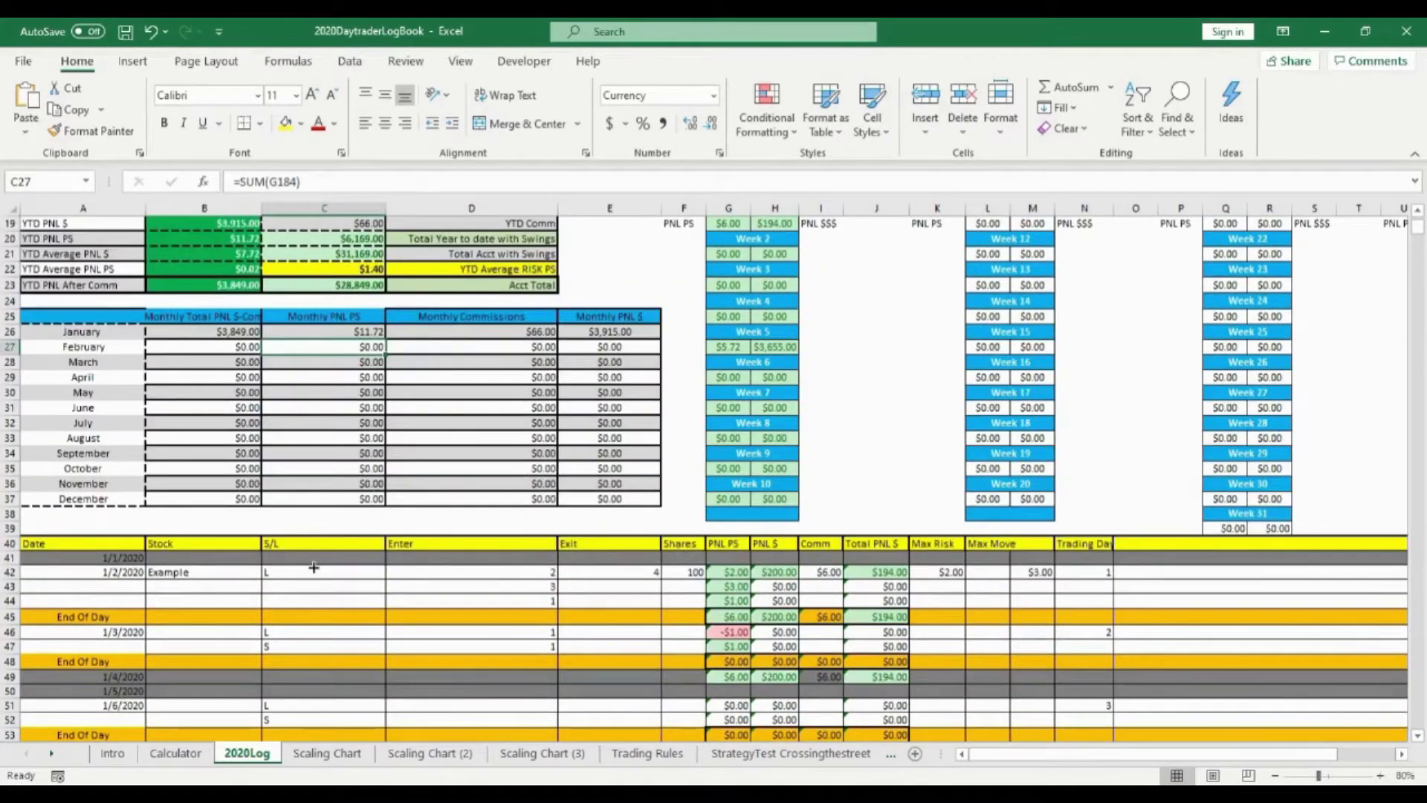
pyautogui.scroll(6, 442, 413)
pyautogui.scroll(-9, 461, 454)
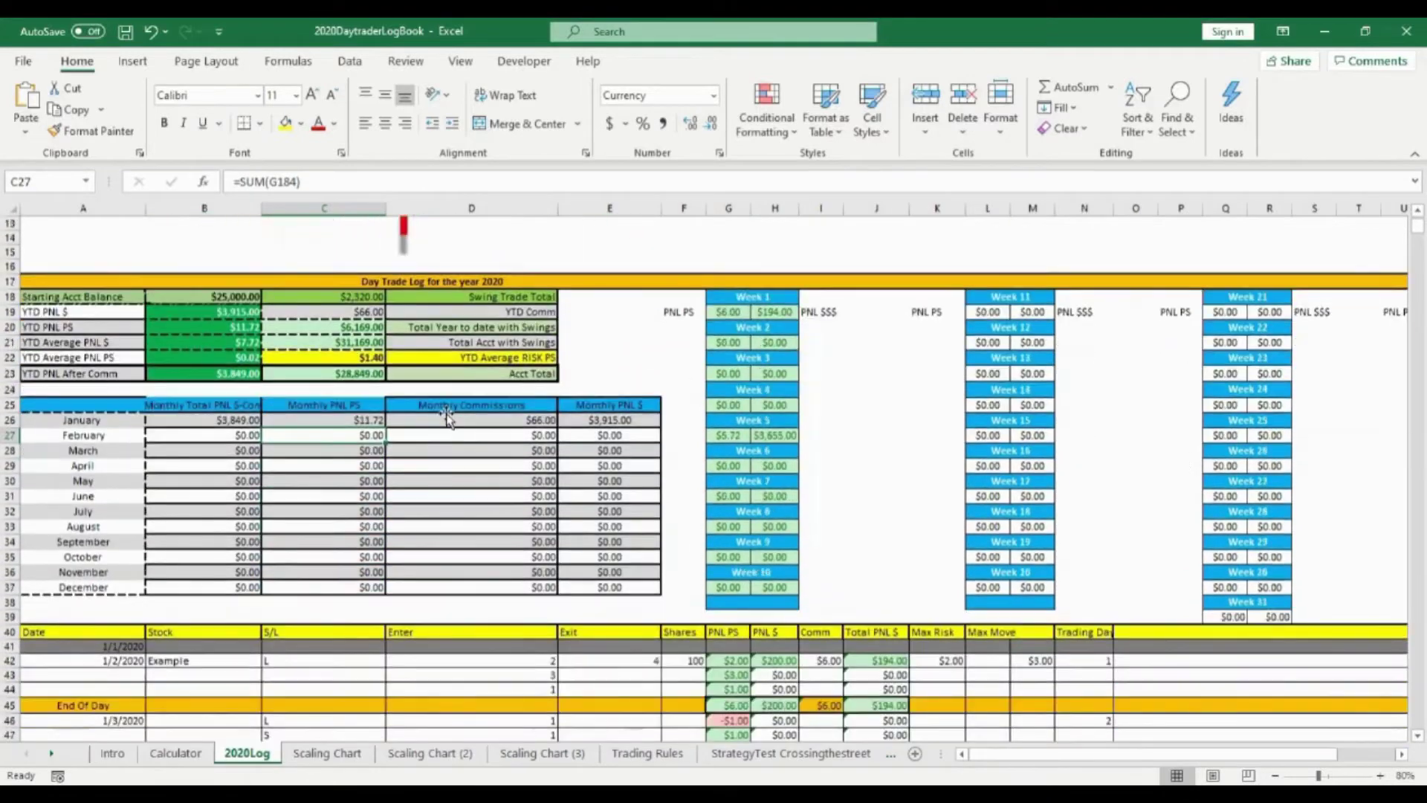
pyautogui.scroll(-8, 477, 491)
pyautogui.scroll(8, 461, 478)
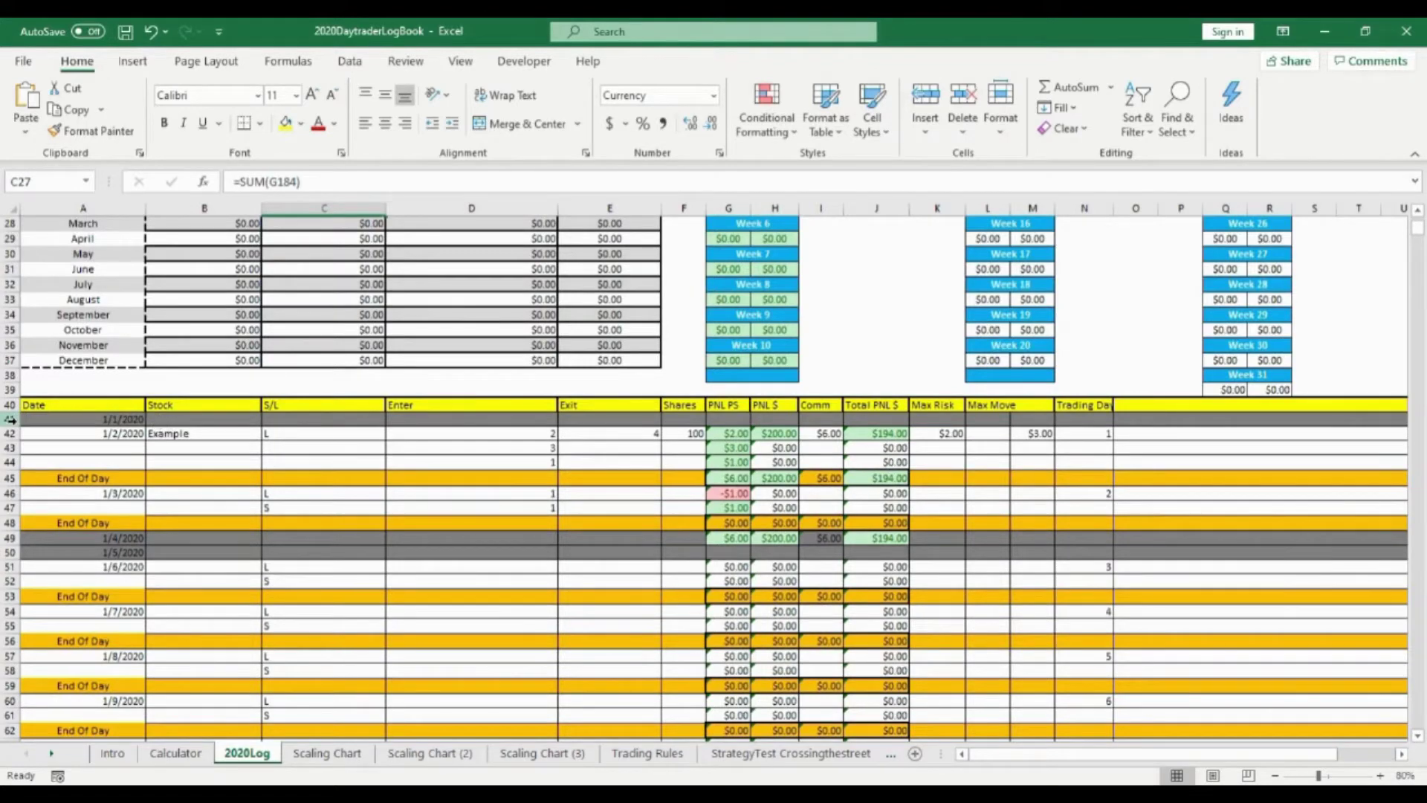
# Split the 2020Log window at row 41, just below the trade log headings
pyautogui.click(8, 418)
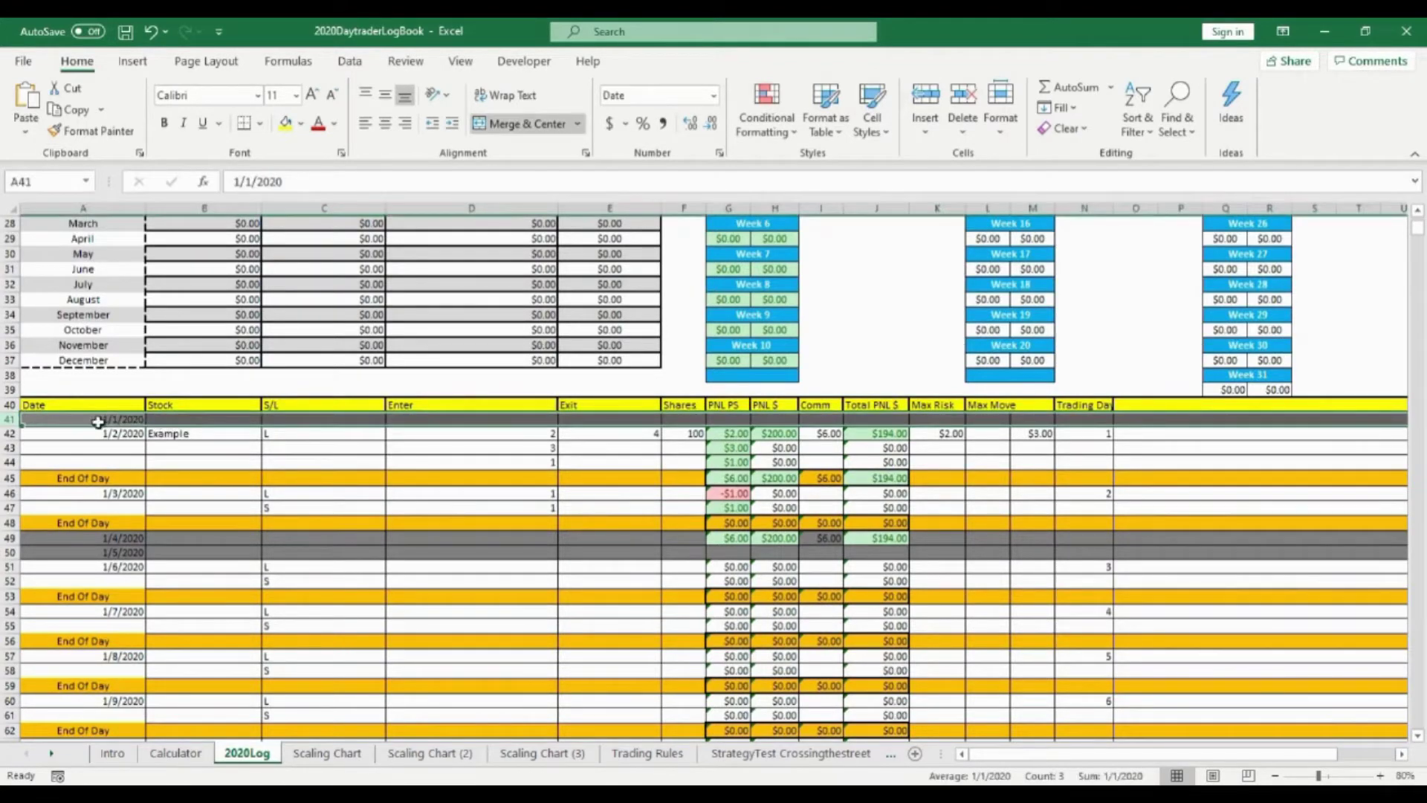
pyautogui.scroll(6, 405, 418)
pyautogui.scroll(-4, 399, 419)
pyautogui.scroll(-4, 399, 419)
pyautogui.scroll(3, 399, 415)
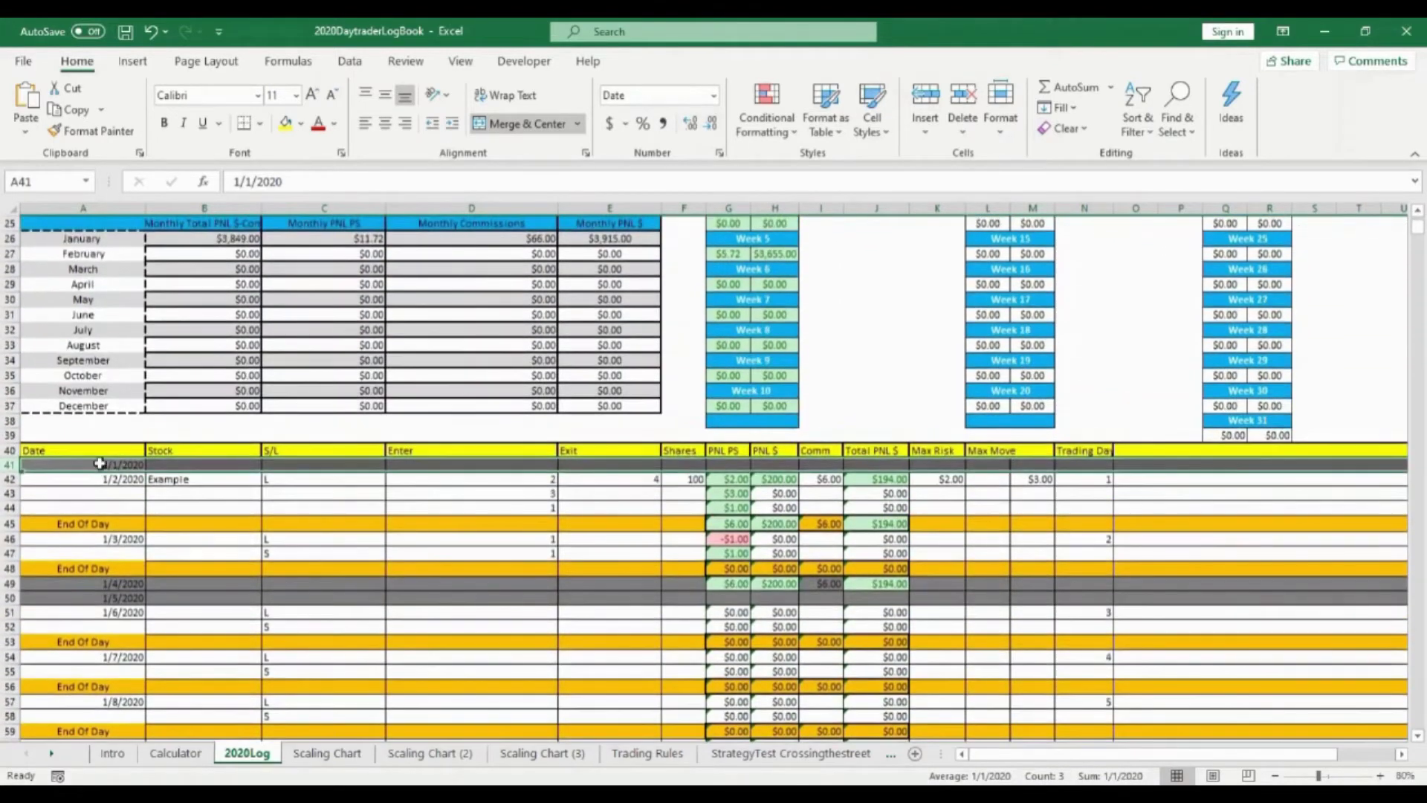
pyautogui.click(460, 63)
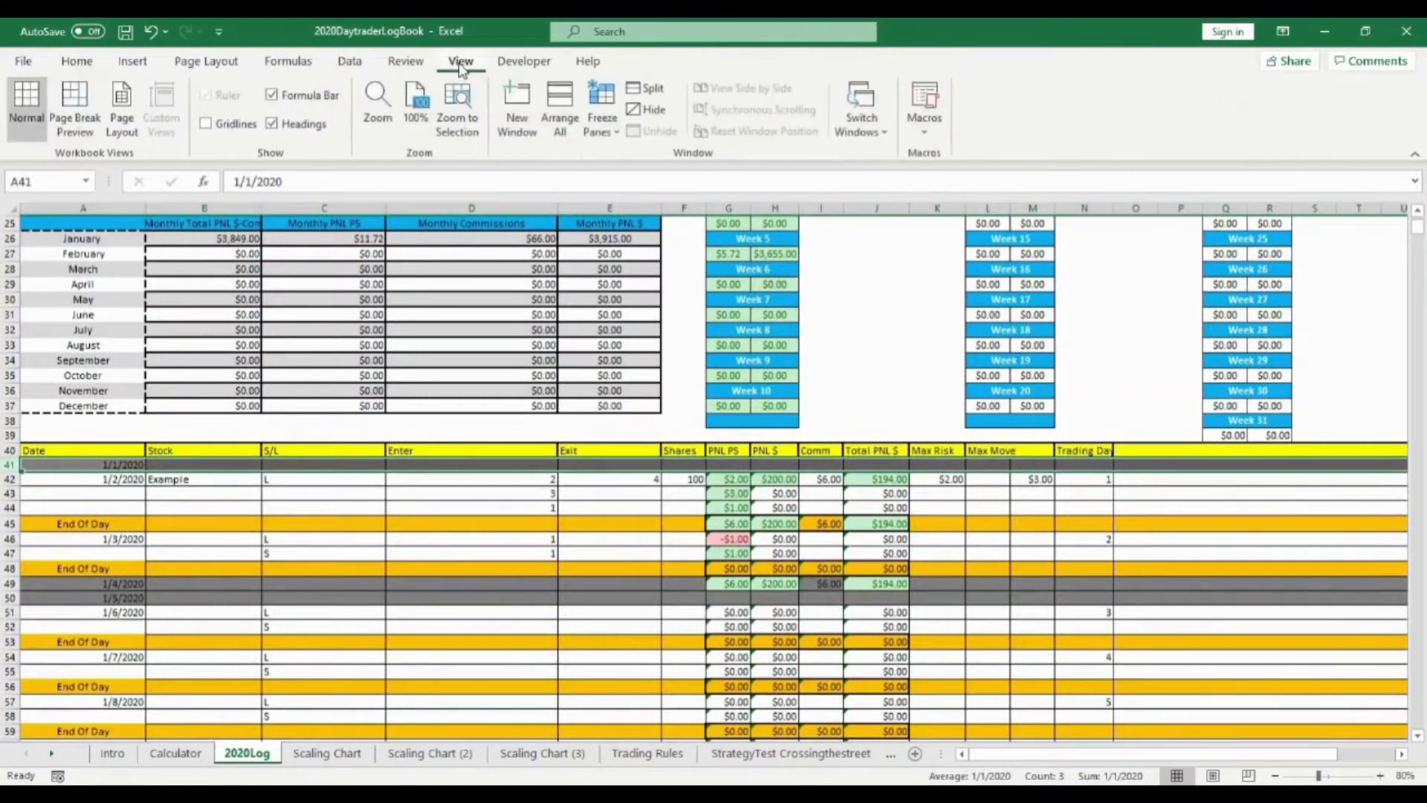
pyautogui.click(641, 88)
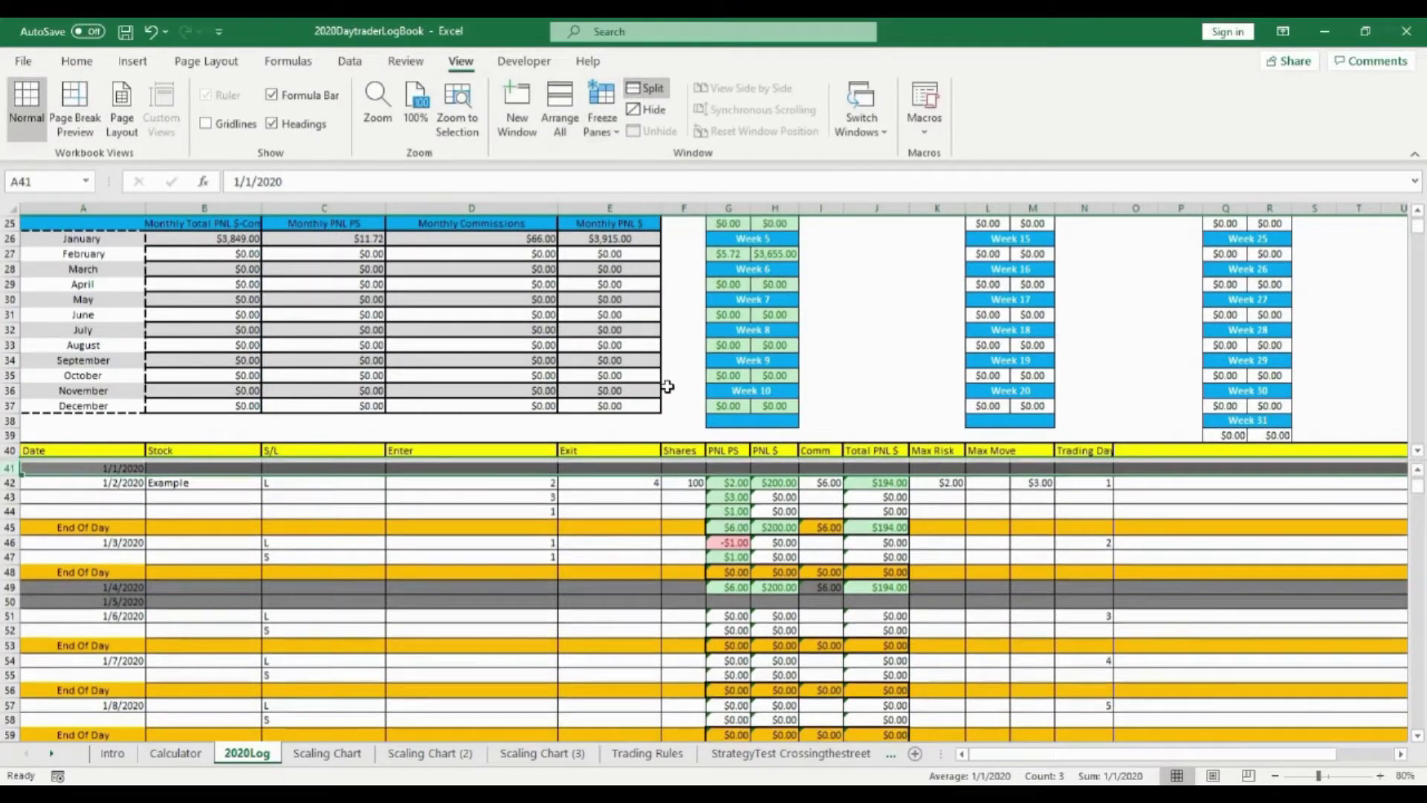
# Examine the monthly and weekly summary tables in the upper pane independently of the daily log below
pyautogui.click(866, 375)
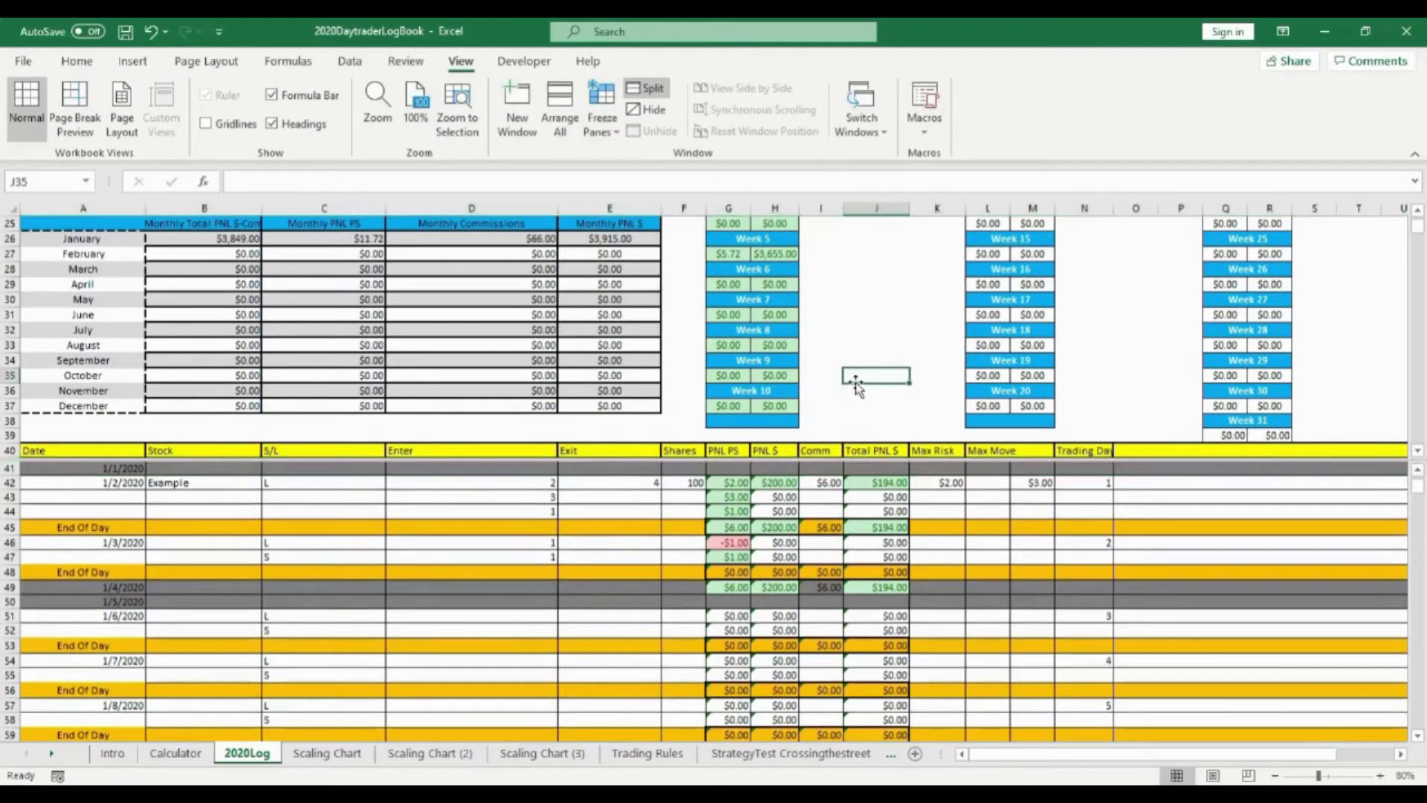
pyautogui.scroll(6, 856, 384)
pyautogui.scroll(2, 856, 383)
pyautogui.scroll(-8, 855, 384)
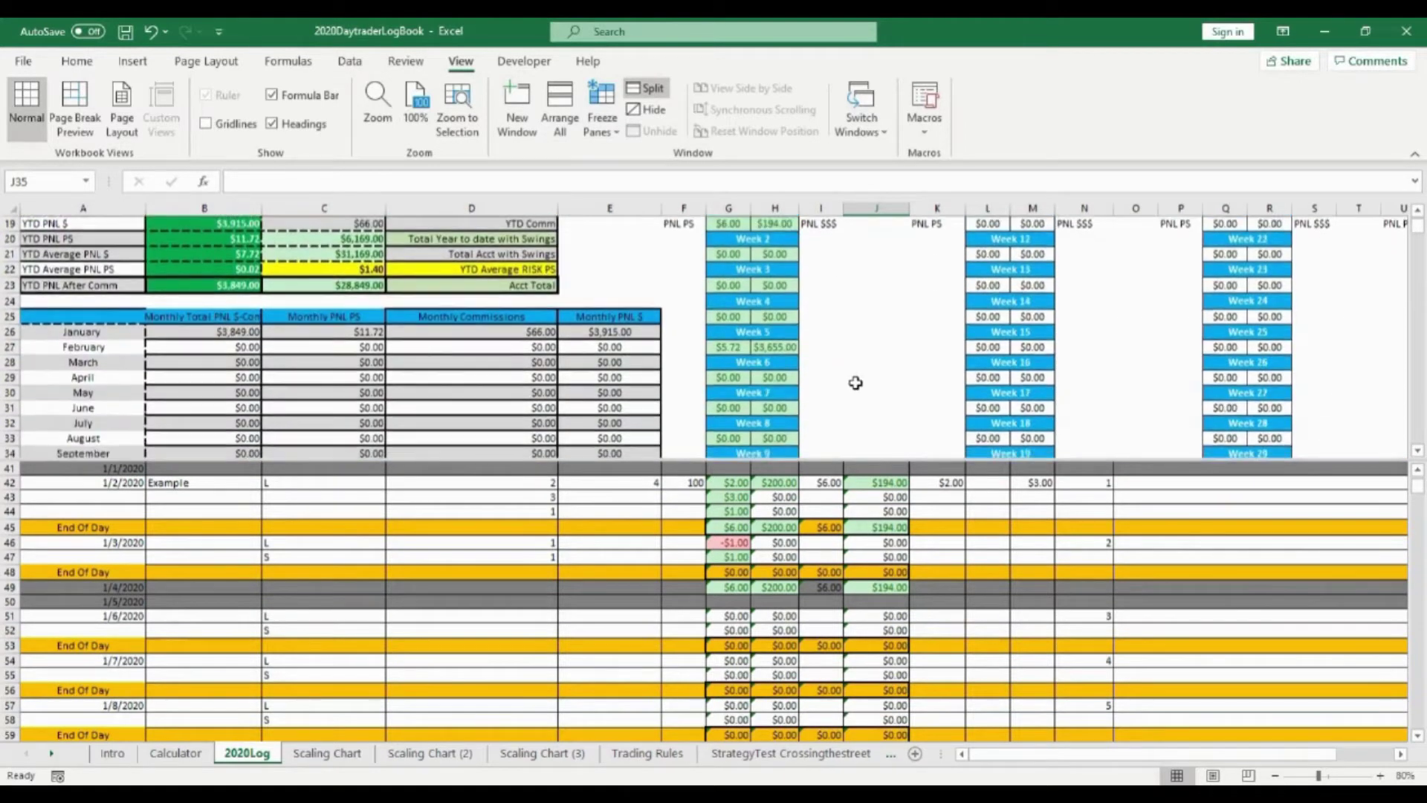
pyautogui.scroll(2, 856, 384)
pyautogui.scroll(-4, 855, 384)
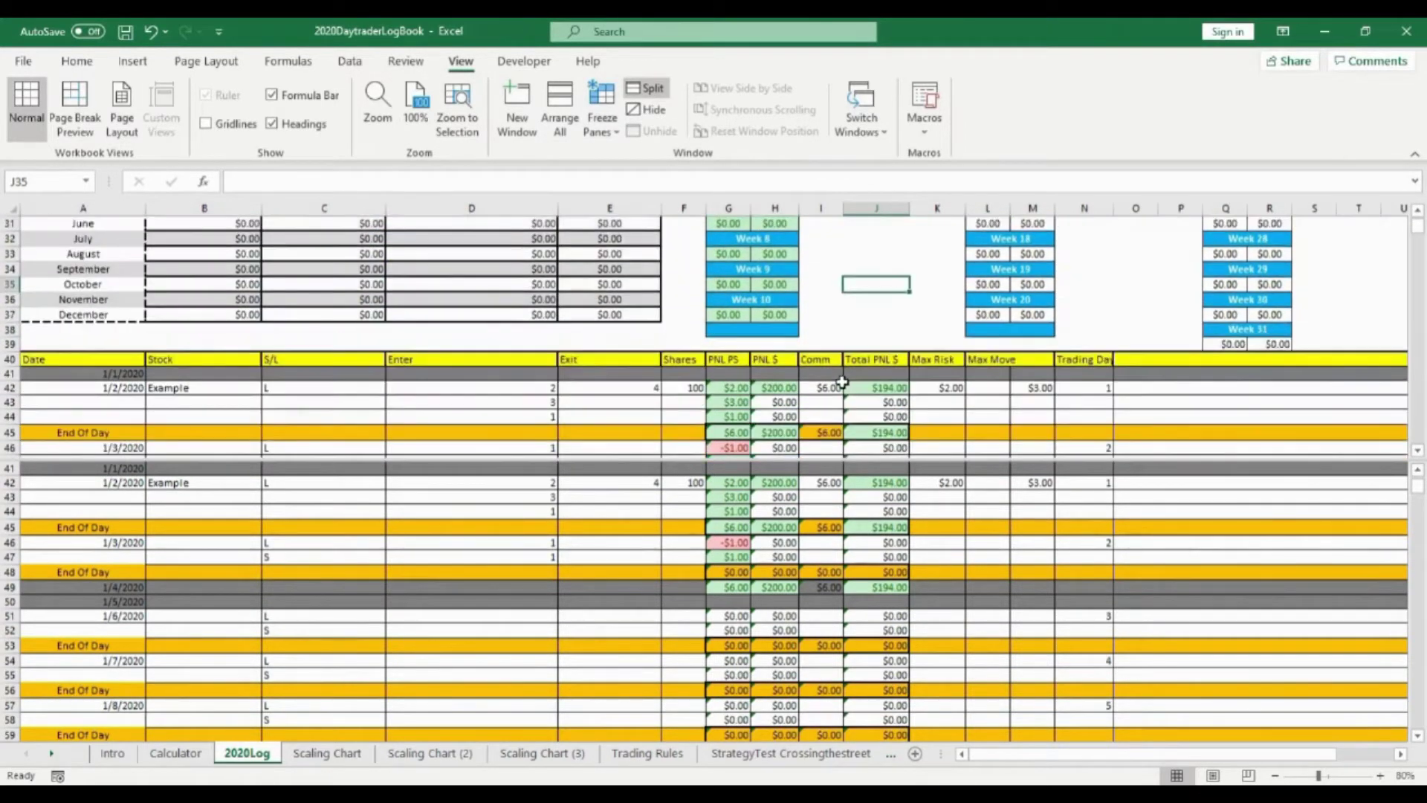
pyautogui.scroll(1, 843, 382)
pyautogui.scroll(2, 844, 383)
pyautogui.scroll(-1, 843, 383)
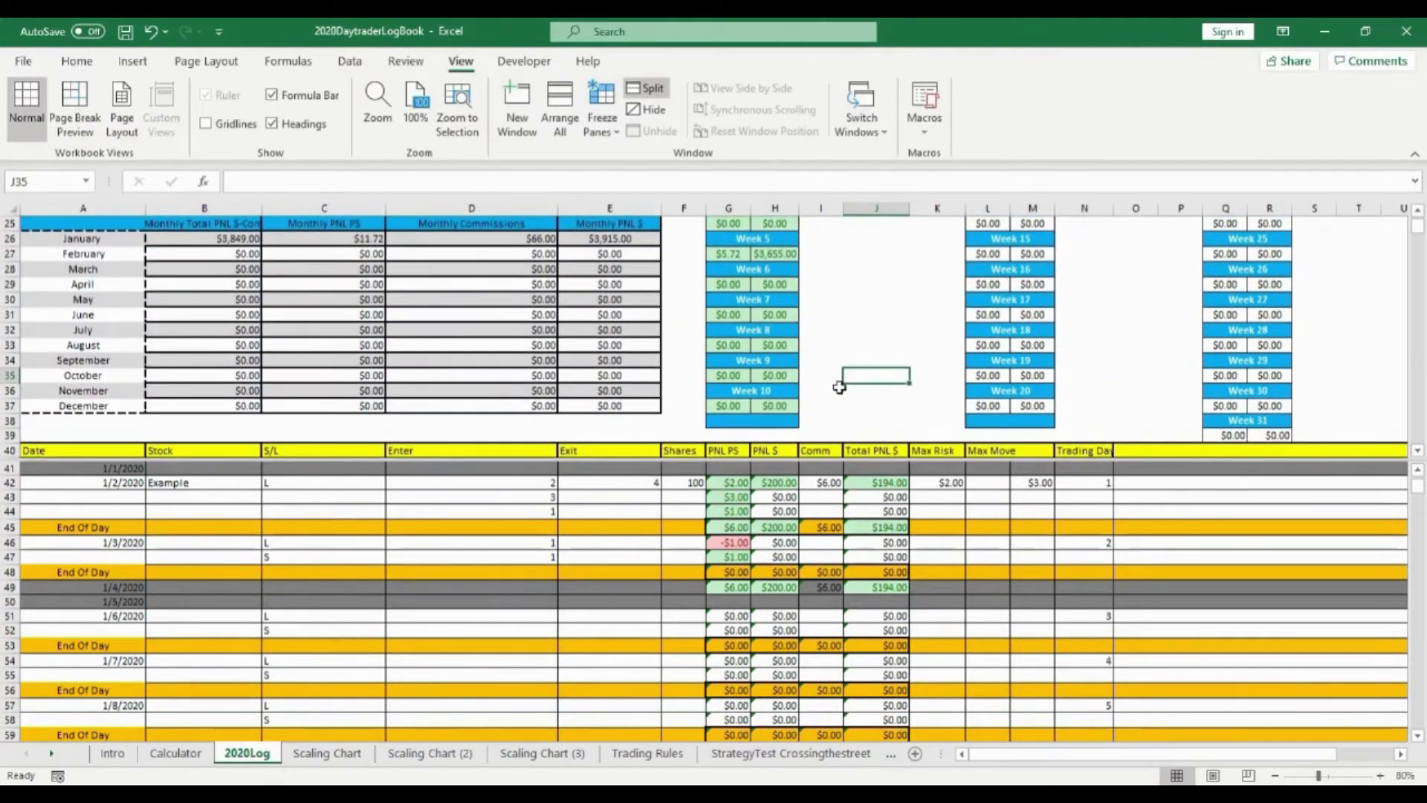
# Browse the January log entries in the lower pane below the fixed summary, and remove the window split
pyautogui.click(602, 512)
pyautogui.scroll(-9, 606, 502)
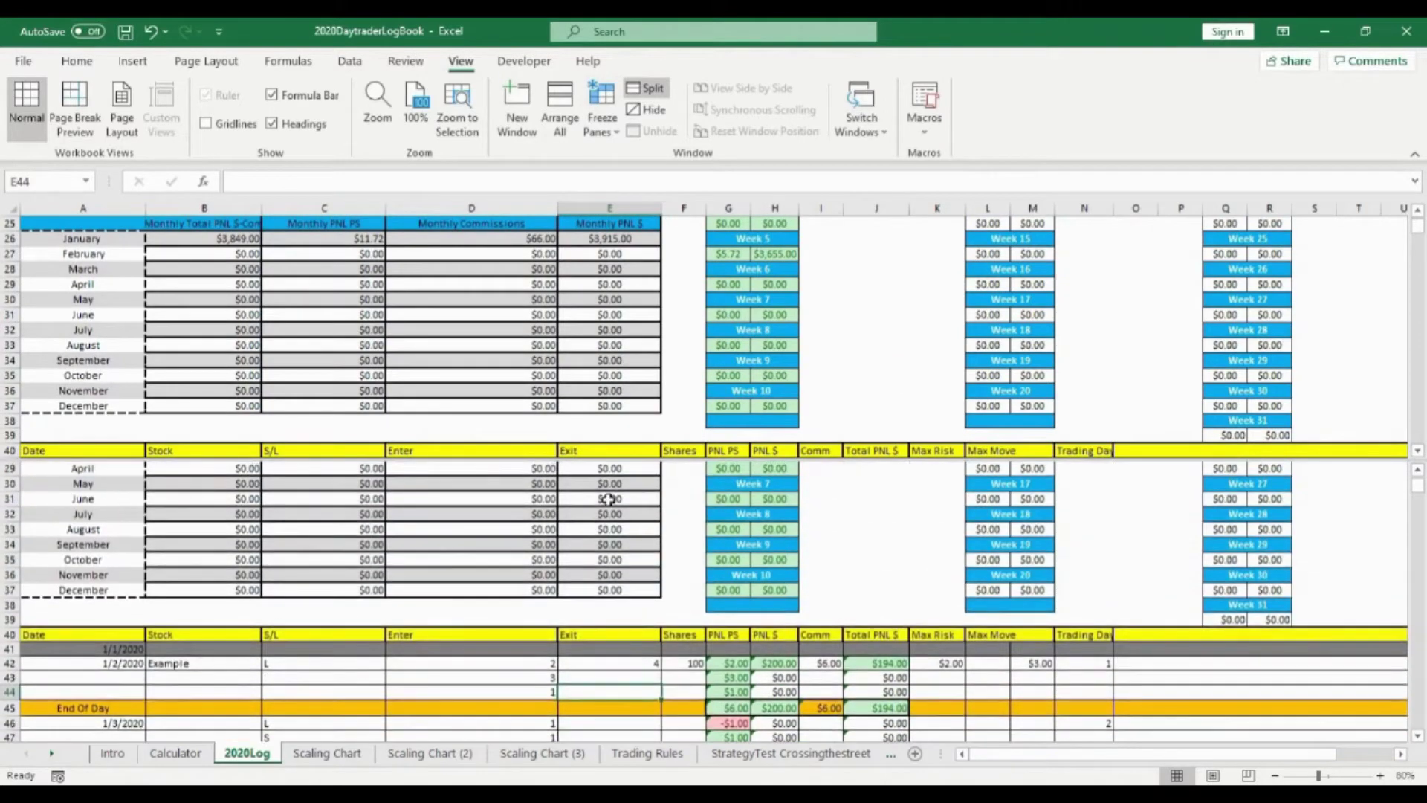
pyautogui.scroll(-10, 610, 494)
pyautogui.scroll(6, 609, 502)
pyautogui.scroll(-4, 608, 511)
pyautogui.scroll(10, 607, 511)
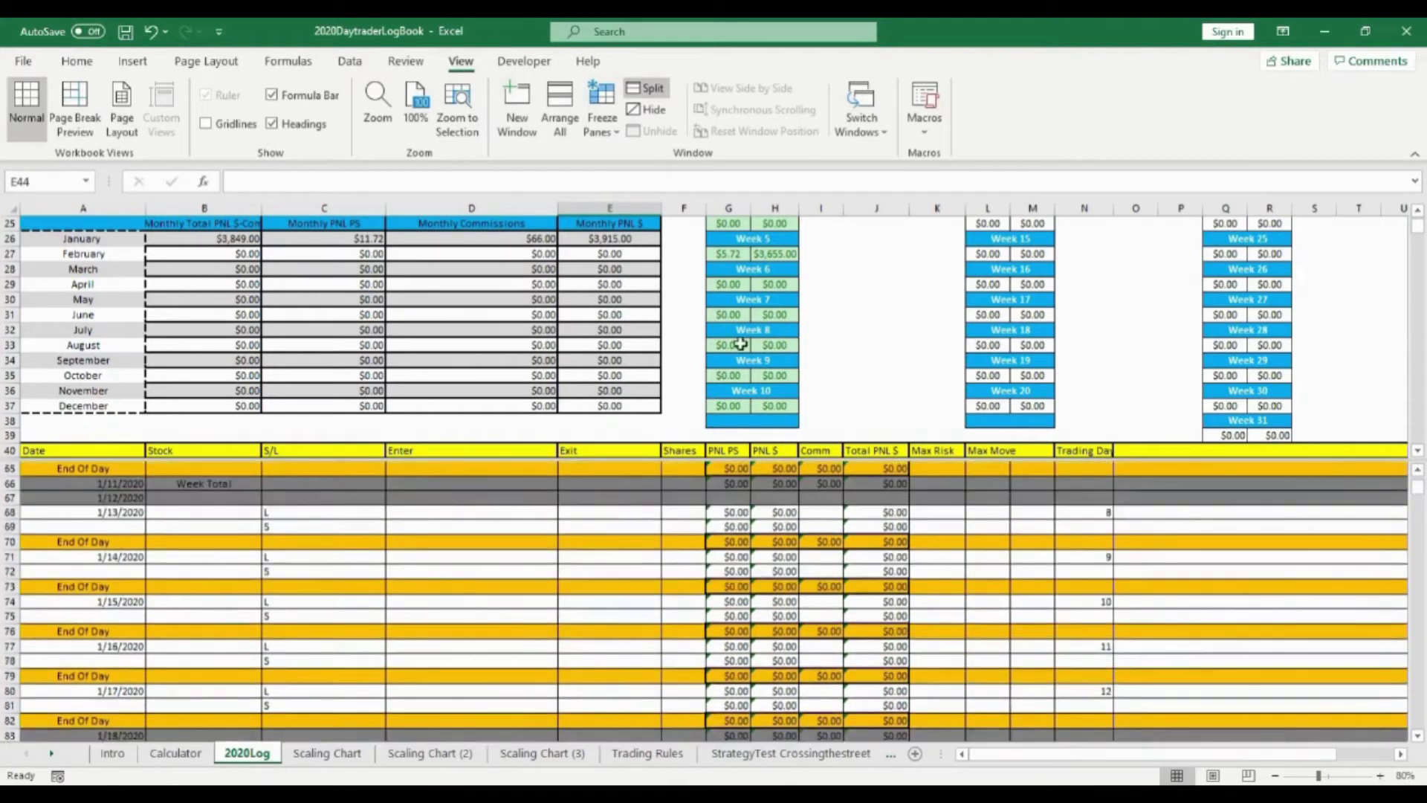
pyautogui.click(645, 88)
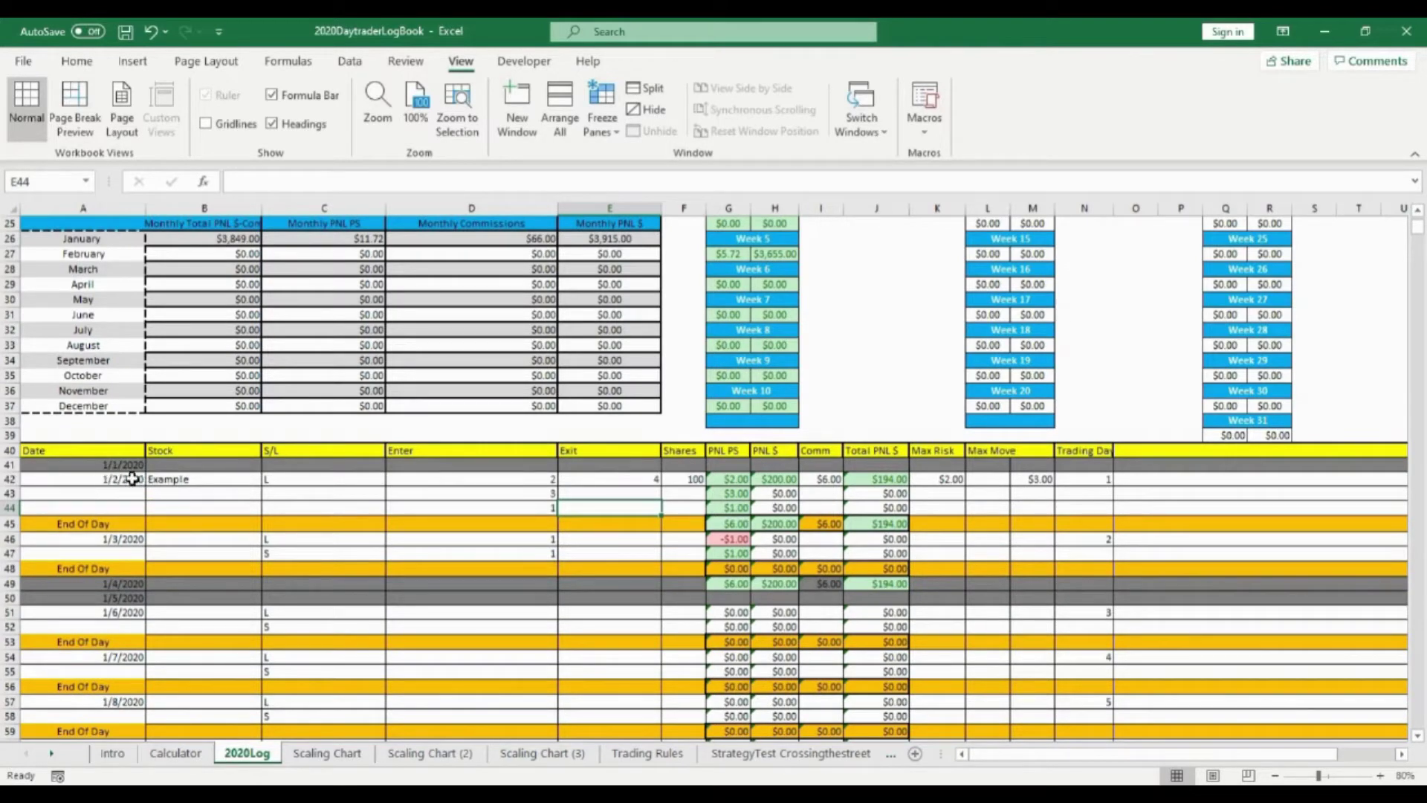
# Examine the daily log through December 2020, including weekend and holiday rows, and the late-January sample trades with their weekly and monthly totals
pyautogui.scroll(-7, 126, 554)
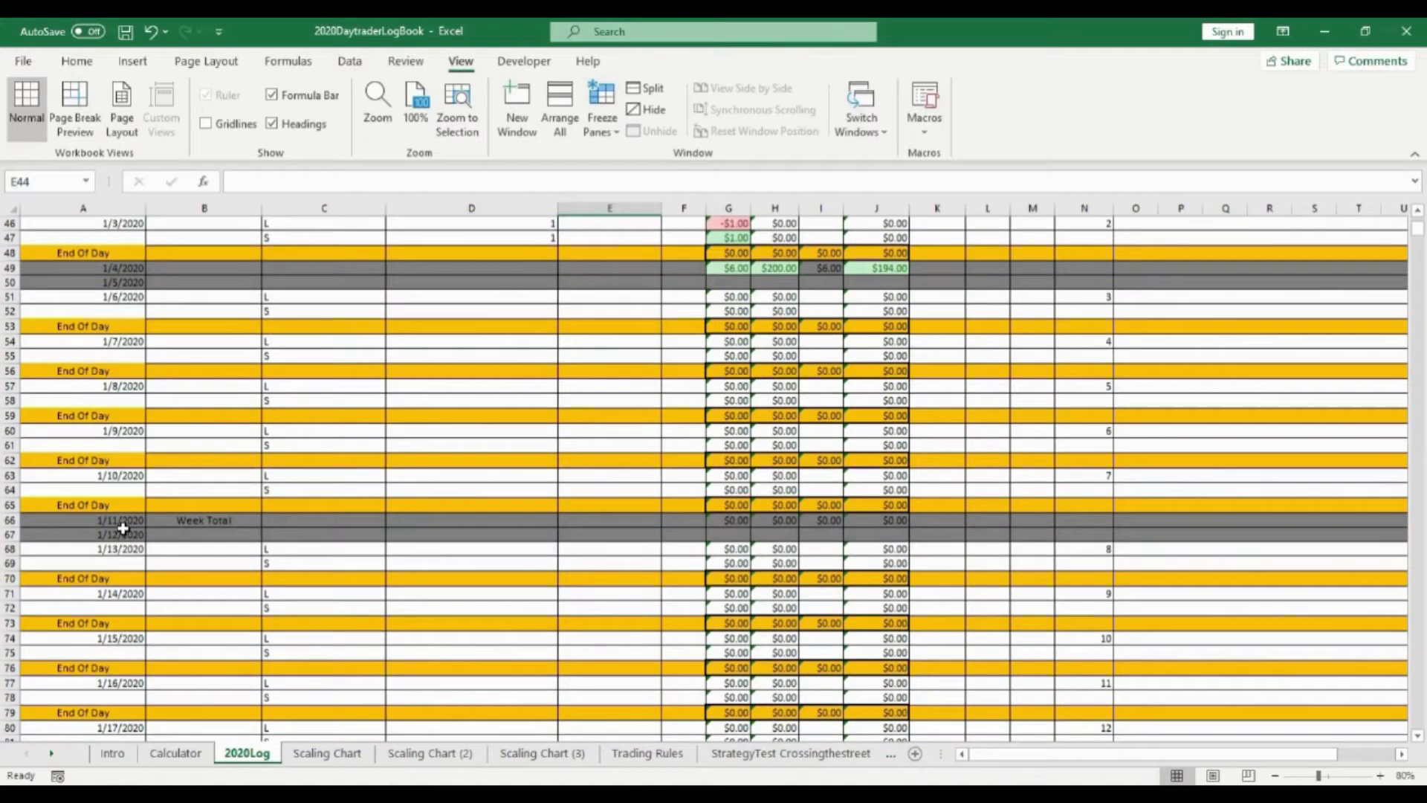
pyautogui.scroll(-6, 194, 523)
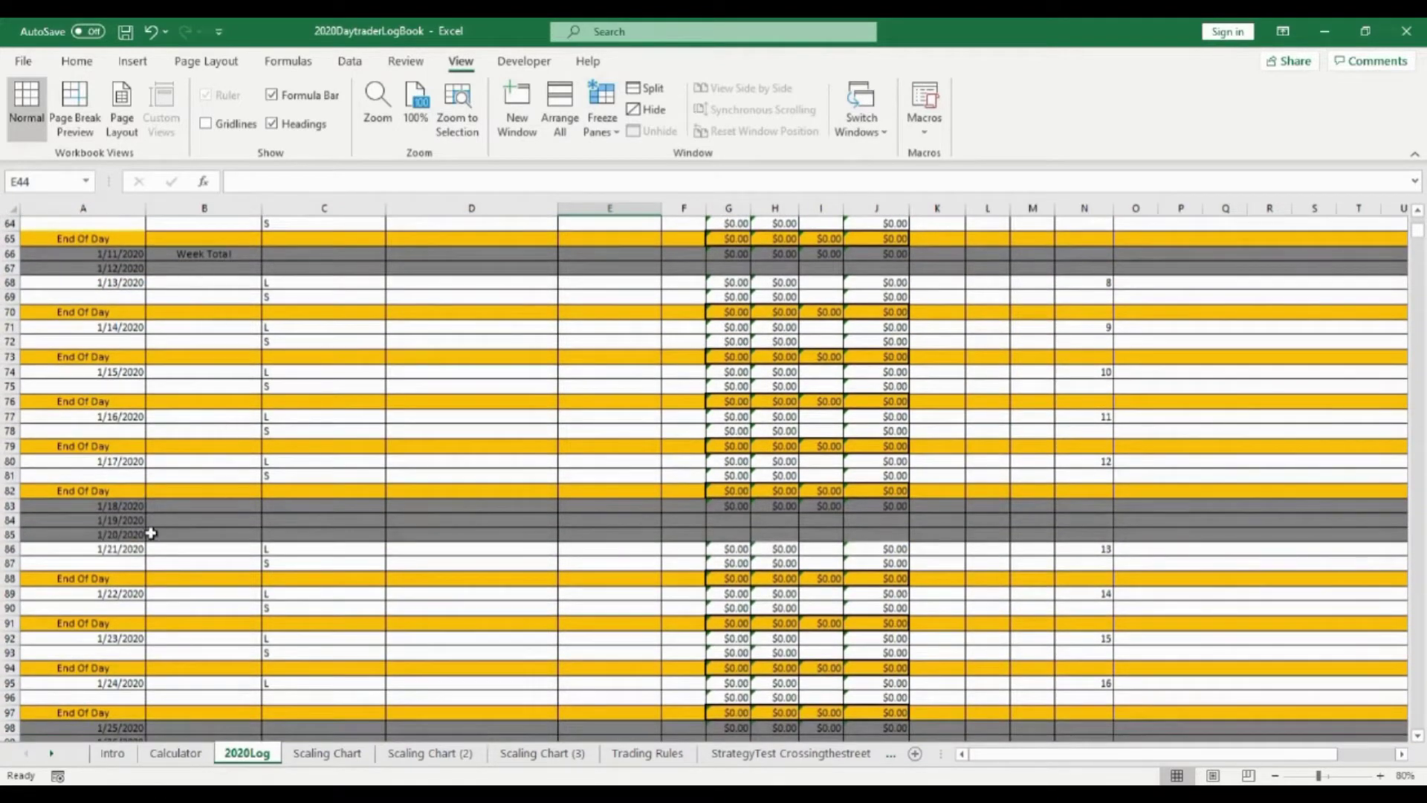
pyautogui.scroll(-3, 193, 525)
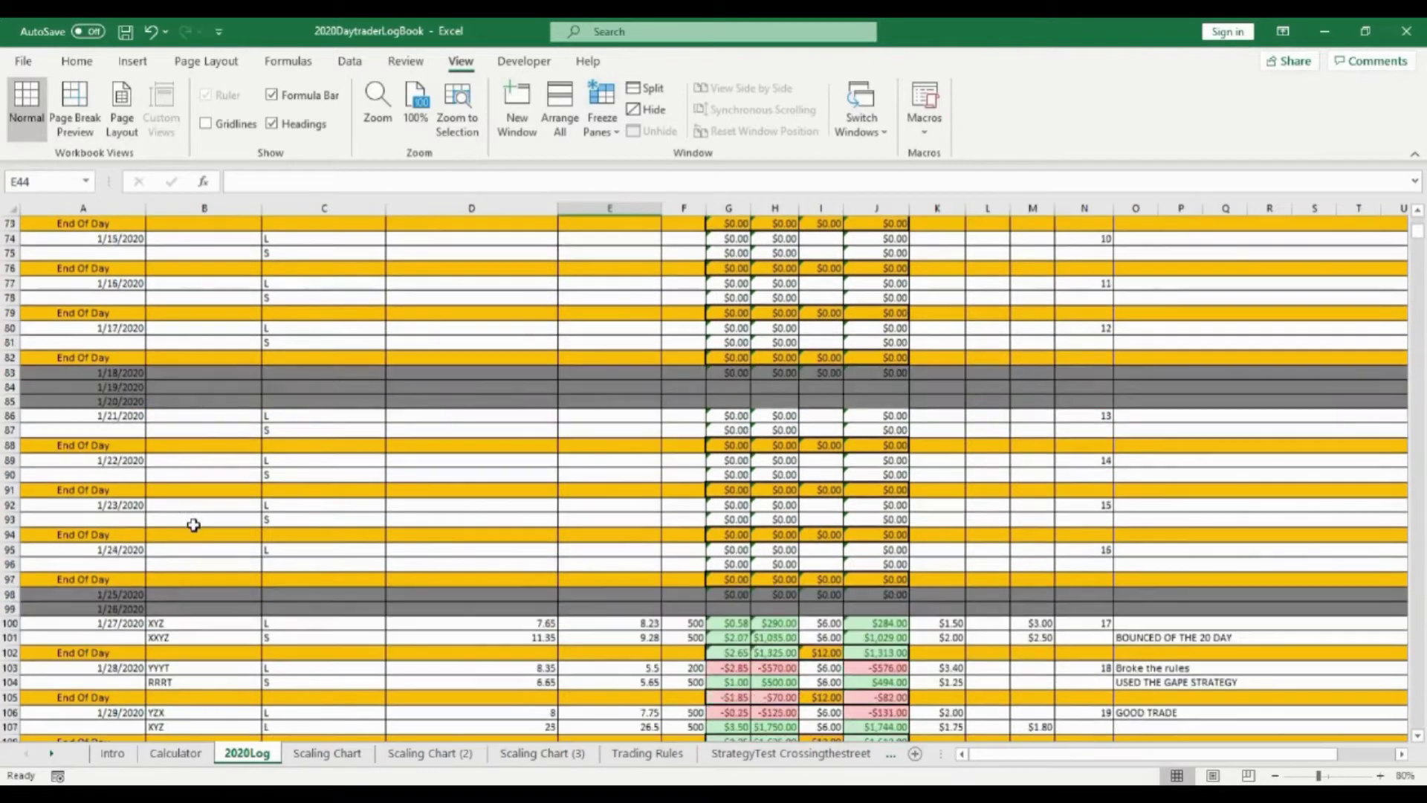
pyautogui.scroll(-3, 199, 518)
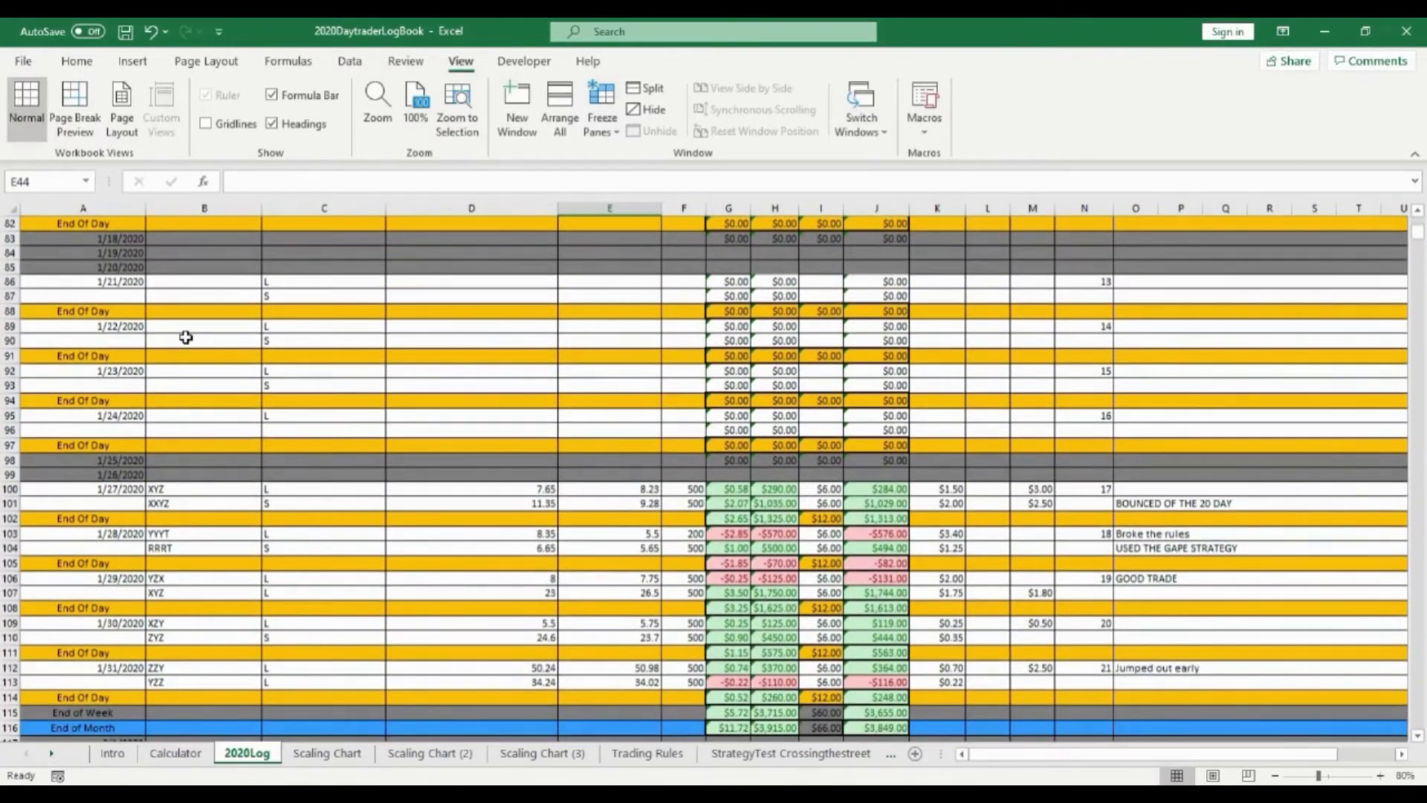
pyautogui.scroll(-3, 271, 625)
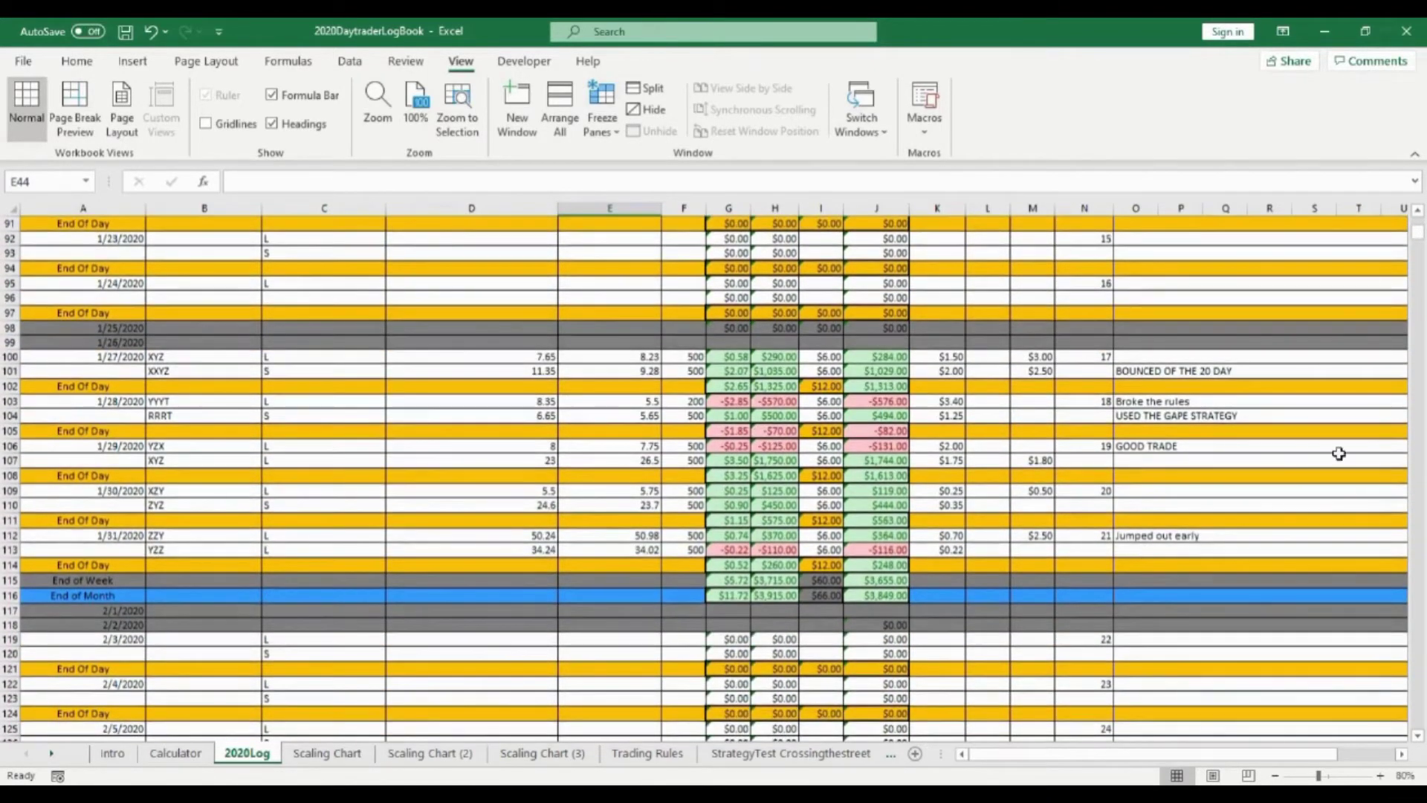
pyautogui.scroll(-20, 1331, 461)
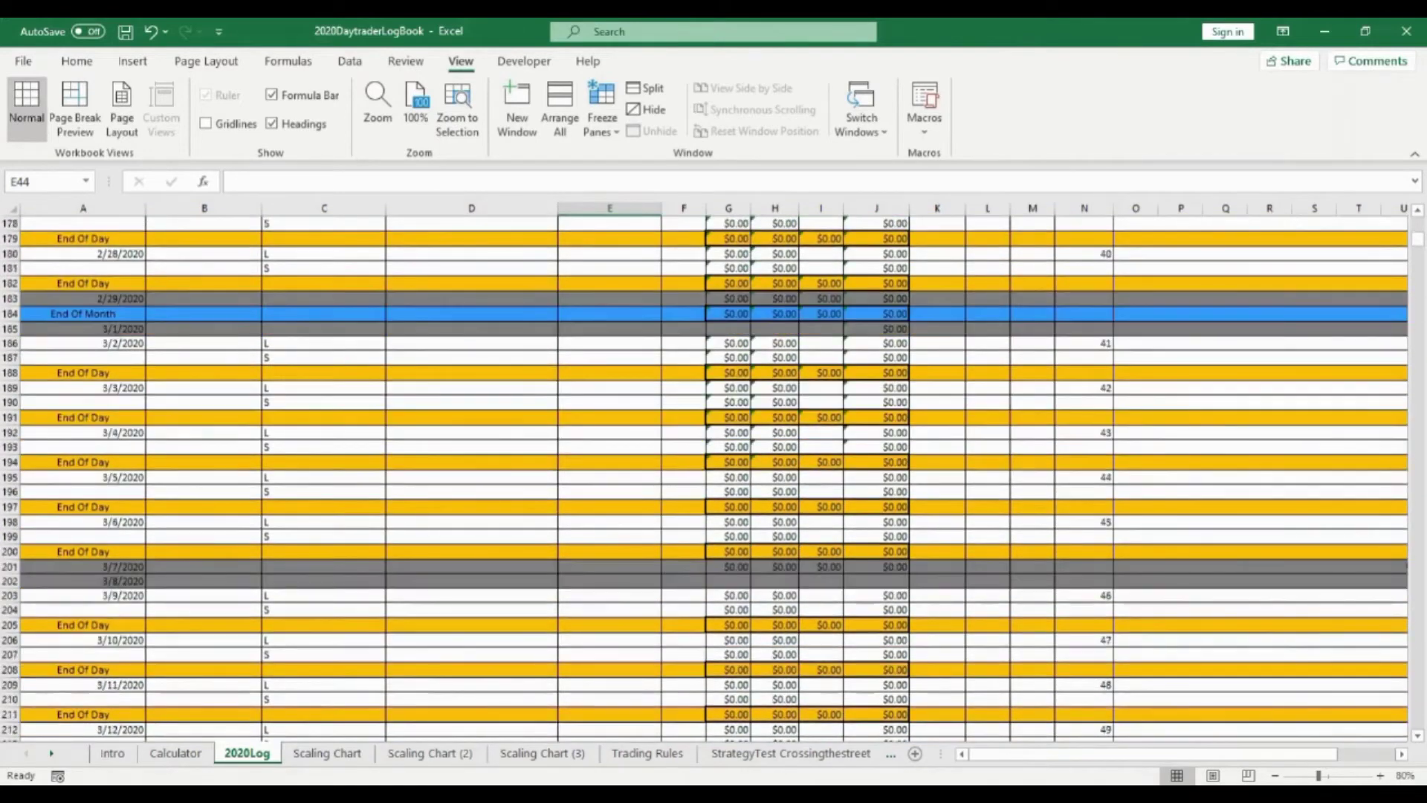
pyautogui.moveTo(1418, 239); pyautogui.dragTo(1411, 299)
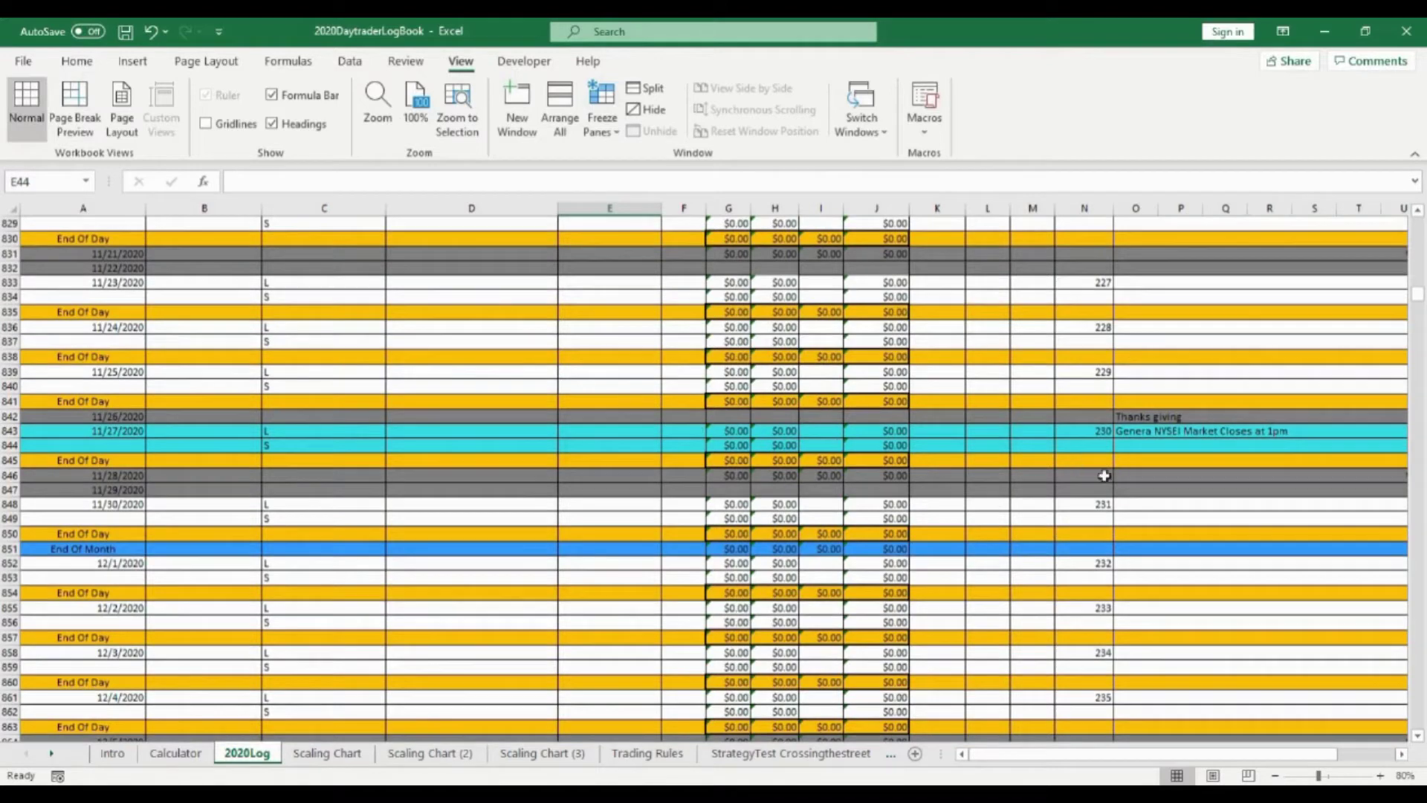
pyautogui.moveTo(1420, 298); pyautogui.dragTo(1420, 247)
pyautogui.scroll(-2, 414, 577)
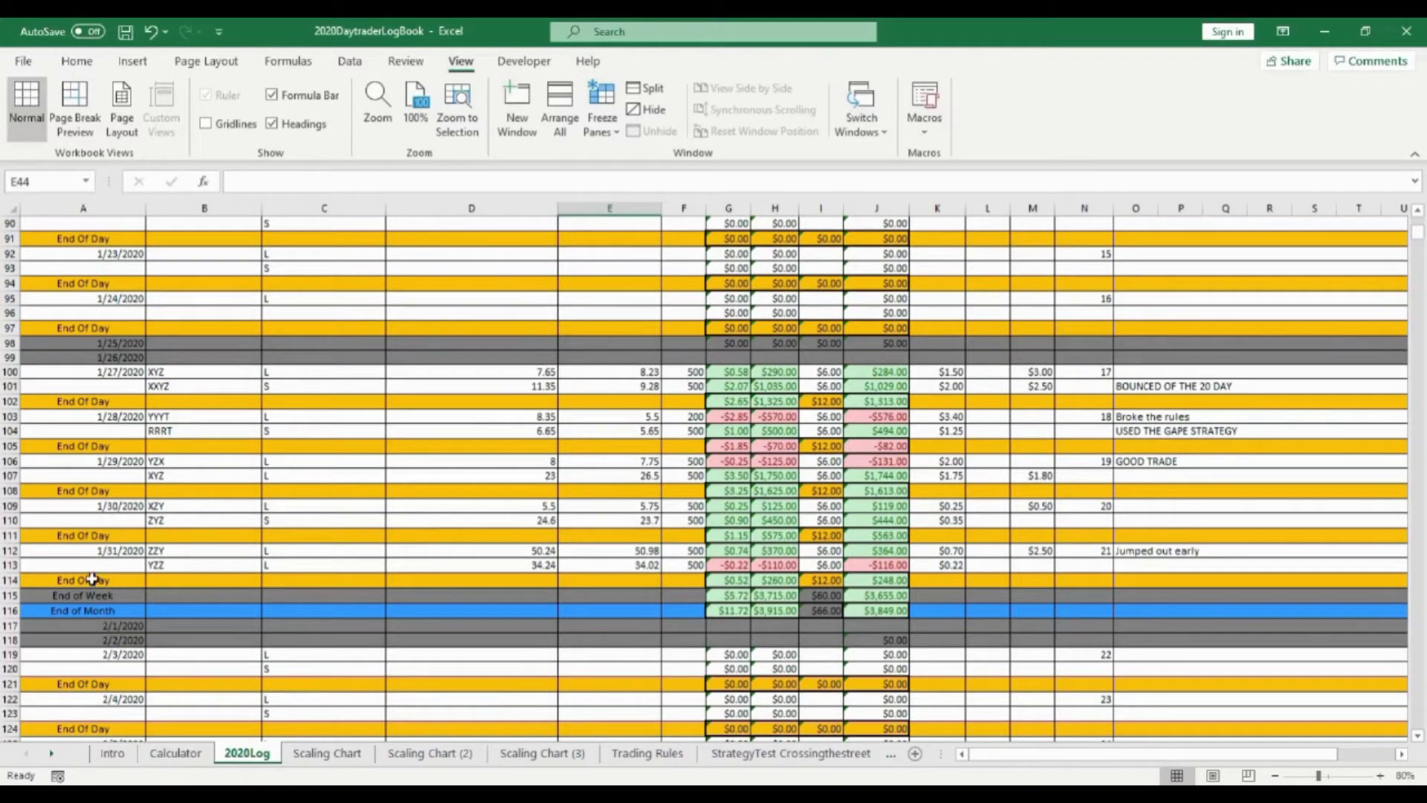
pyautogui.scroll(6, 307, 493)
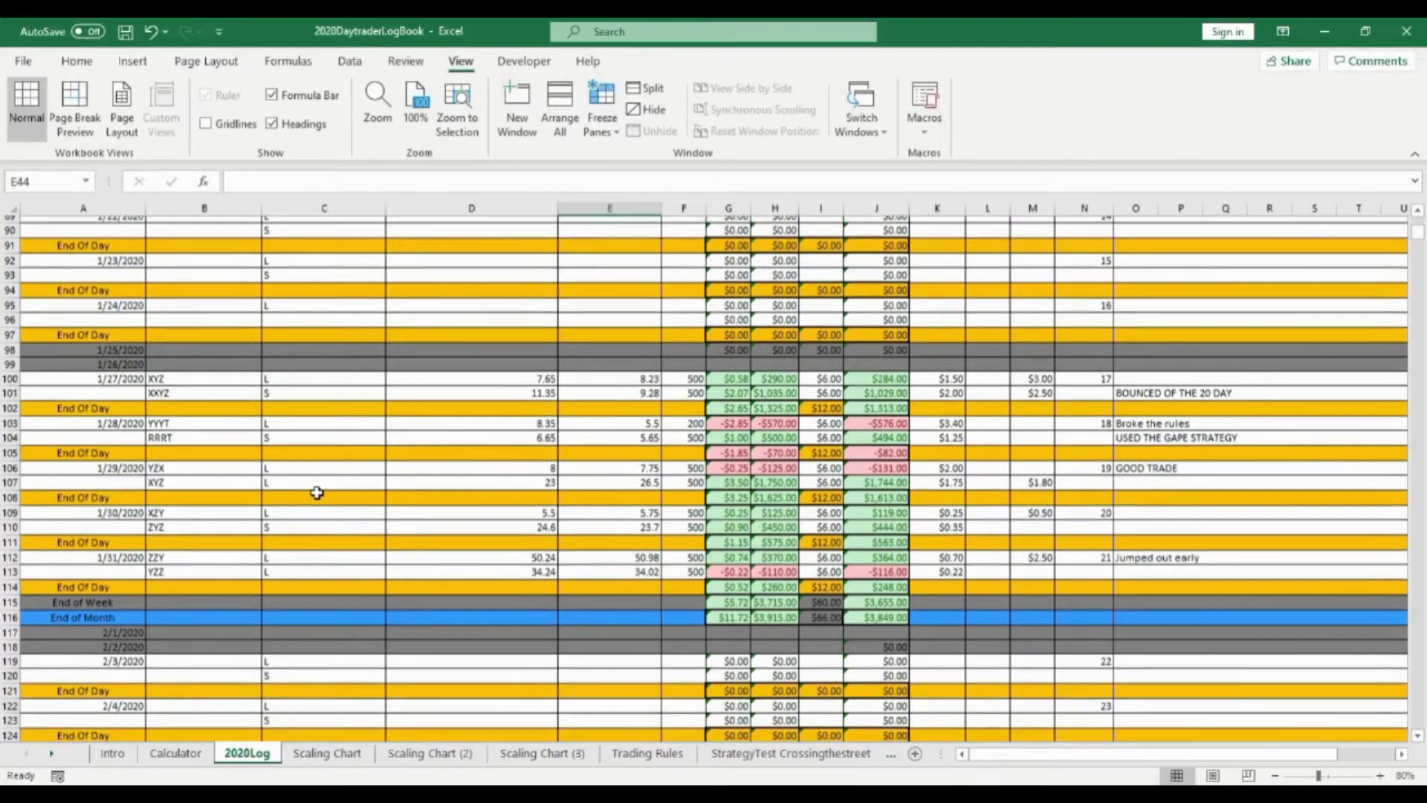
pyautogui.scroll(1, 321, 503)
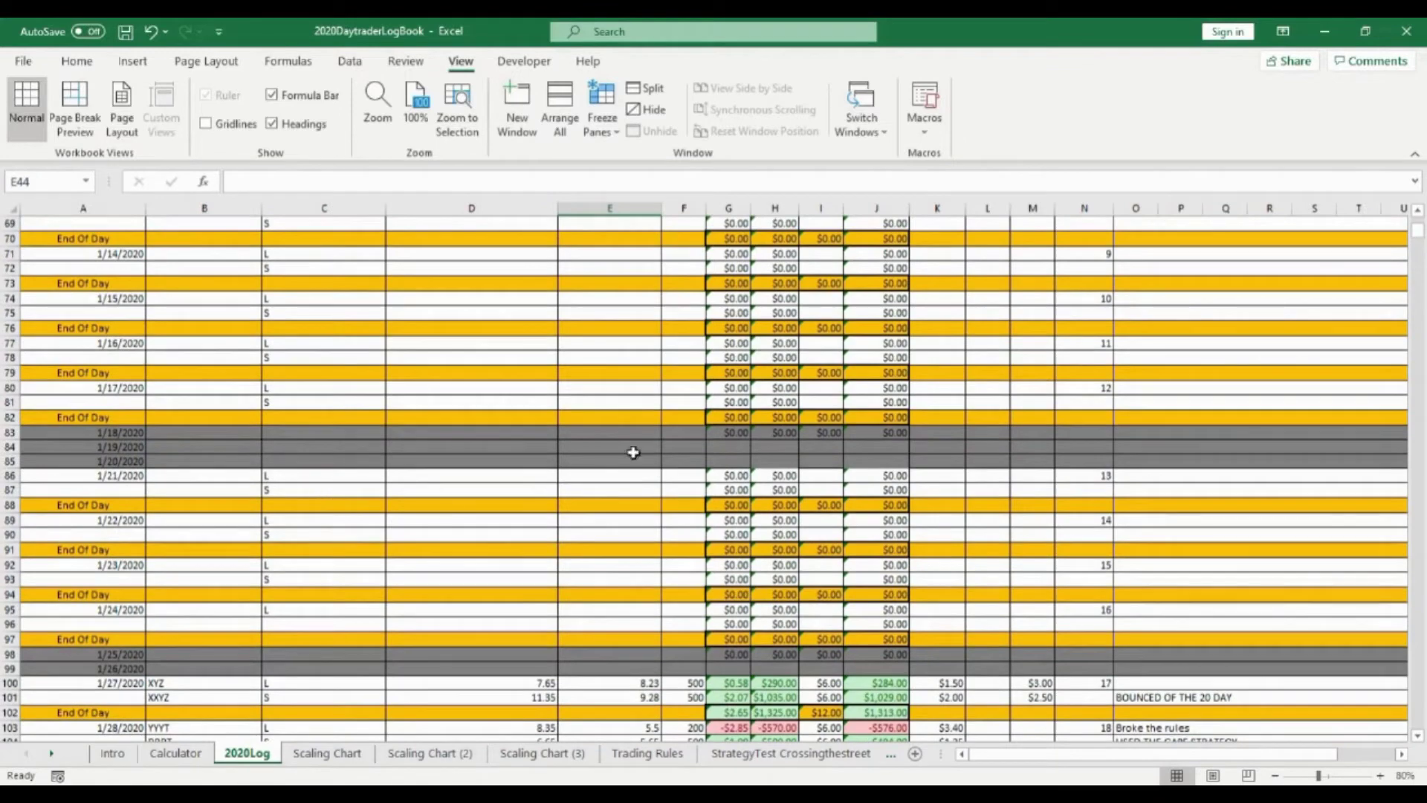
# Start a second trade under 1/2/2020 in row 43 with stock Example, side L and an Enter price of 4
pyautogui.scroll(-6, 726, 437)
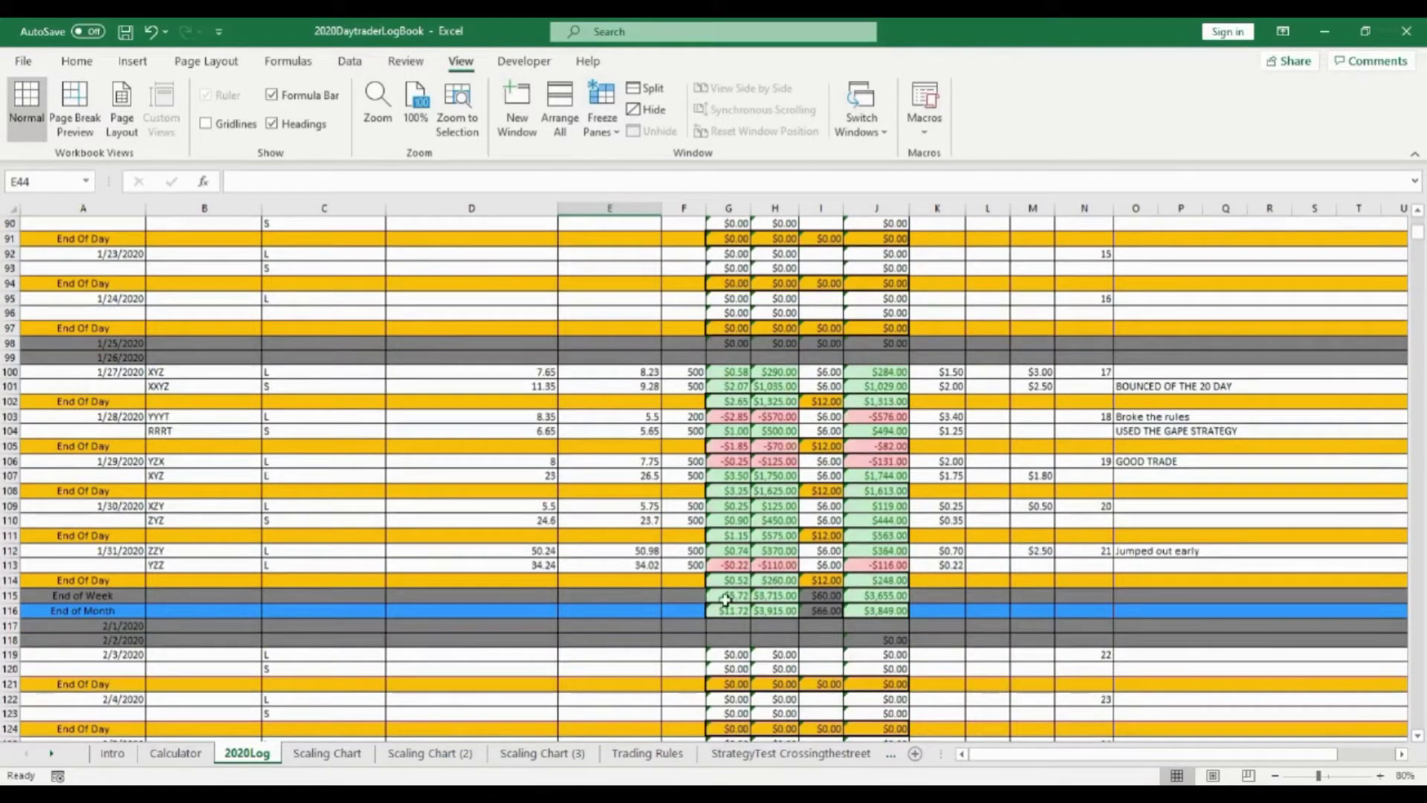
pyautogui.scroll(13, 715, 476)
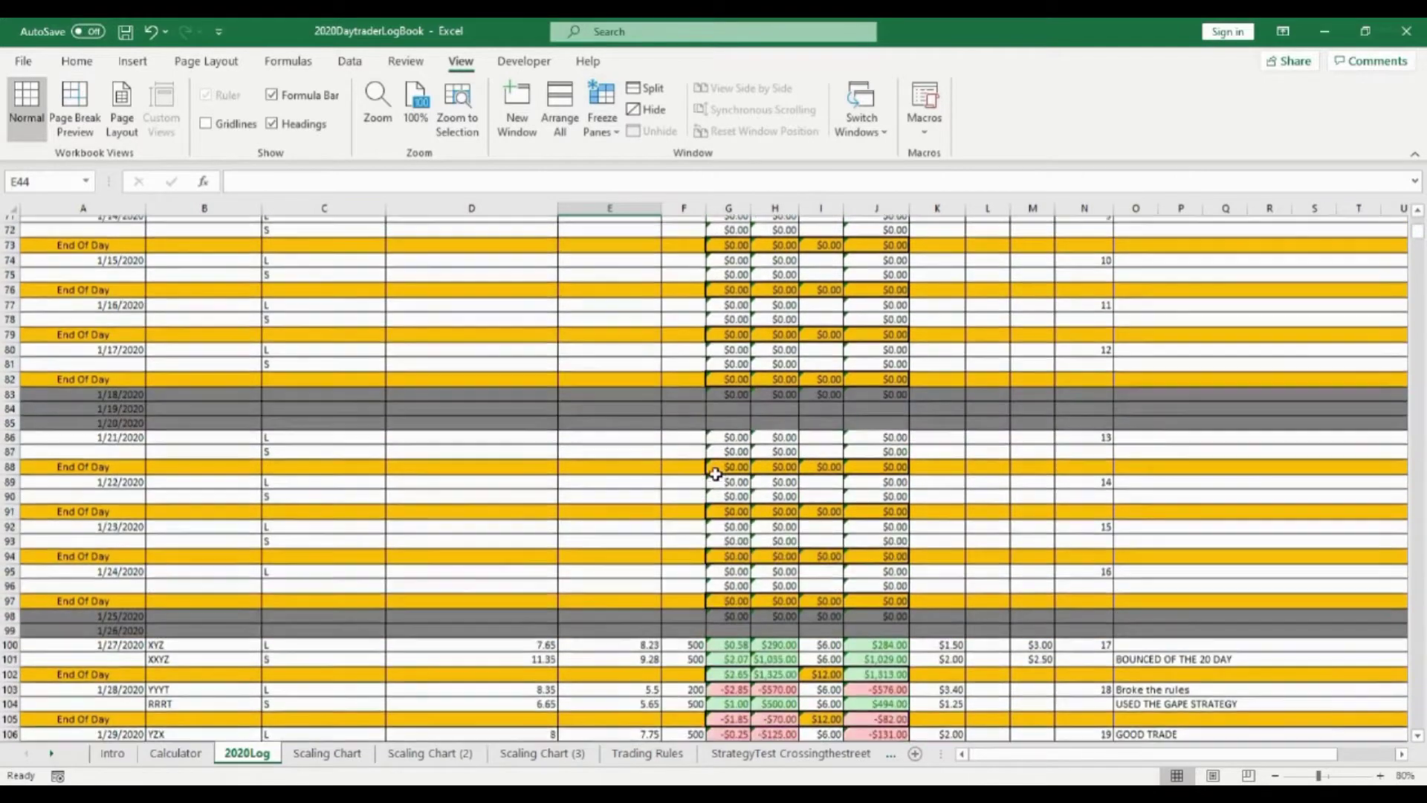
pyautogui.scroll(7, 716, 479)
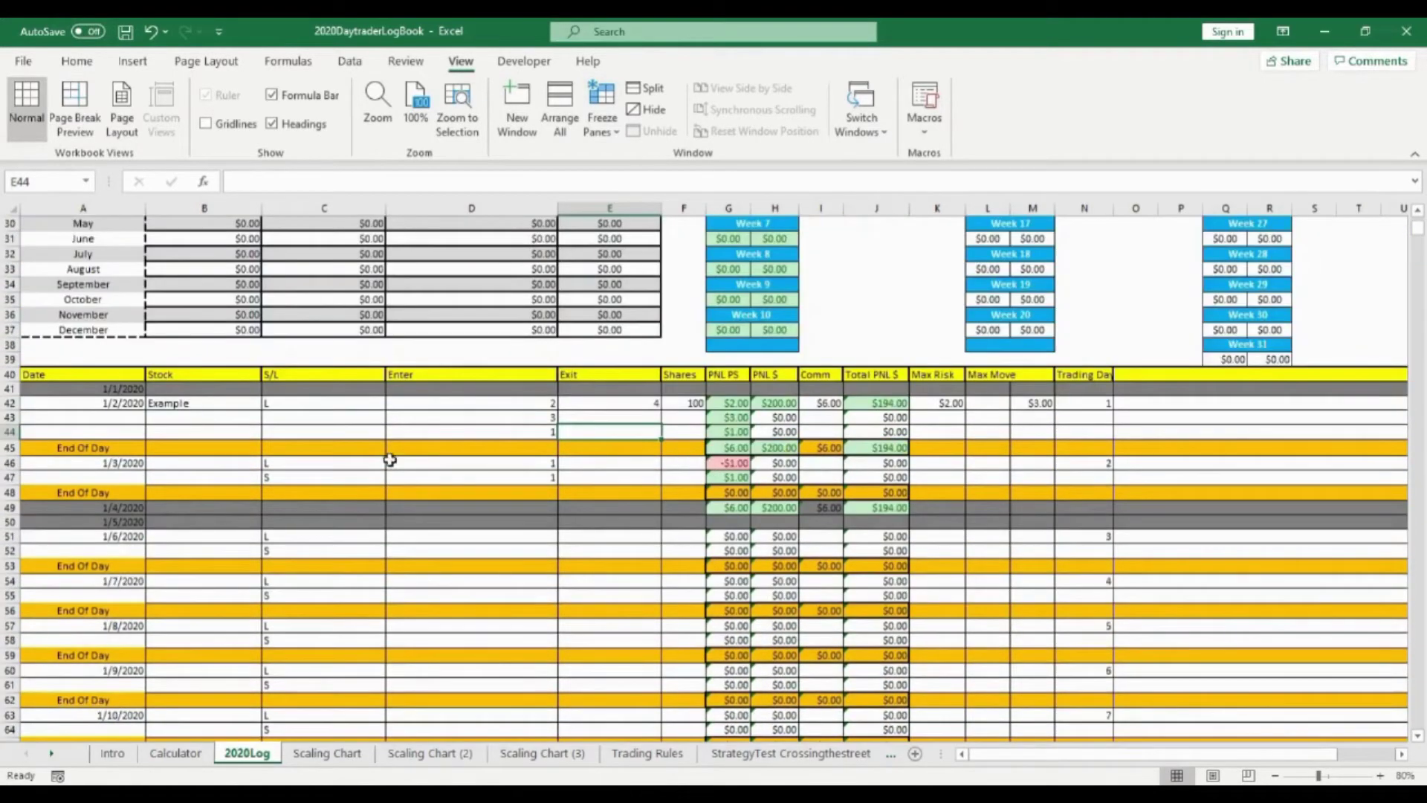
pyautogui.click(183, 417)
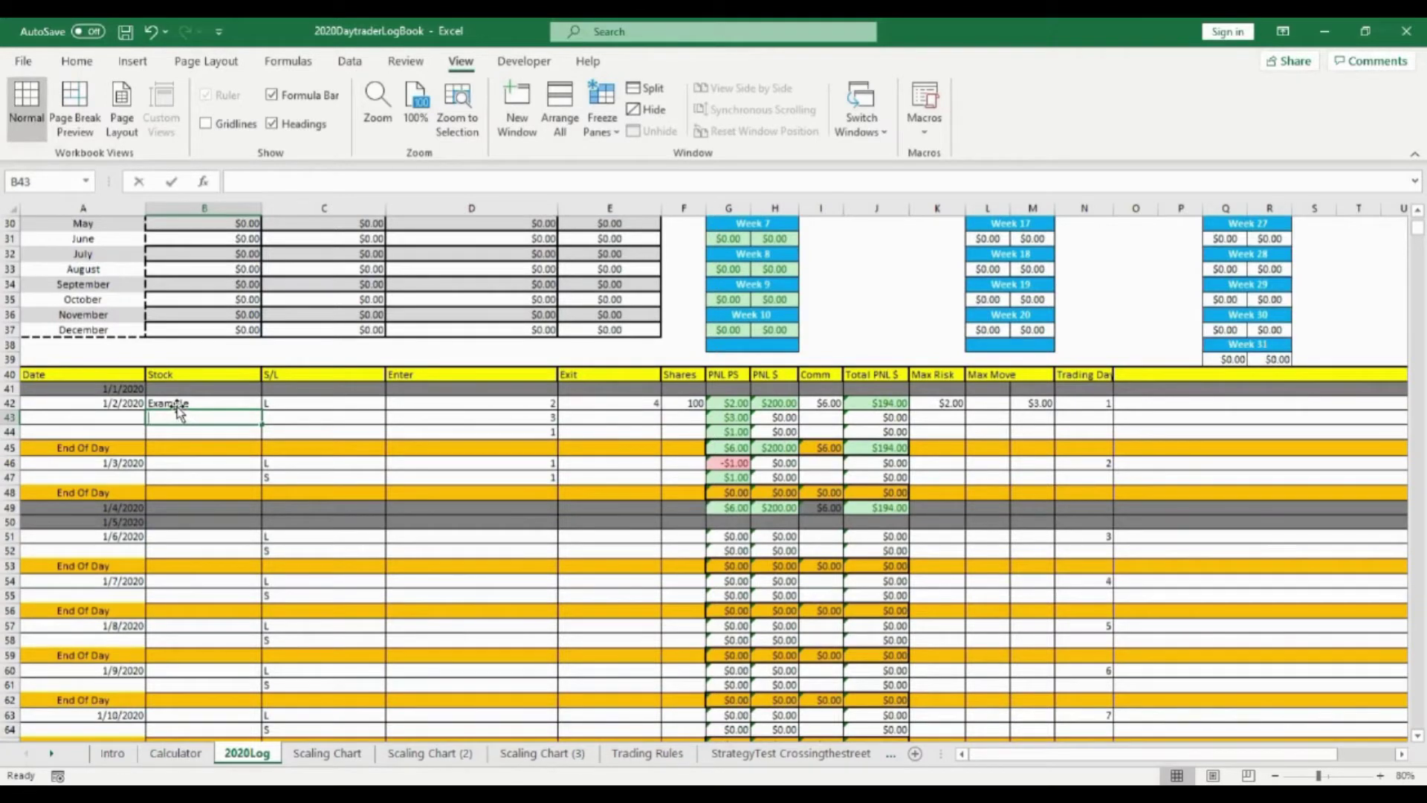
pyautogui.write('Example')
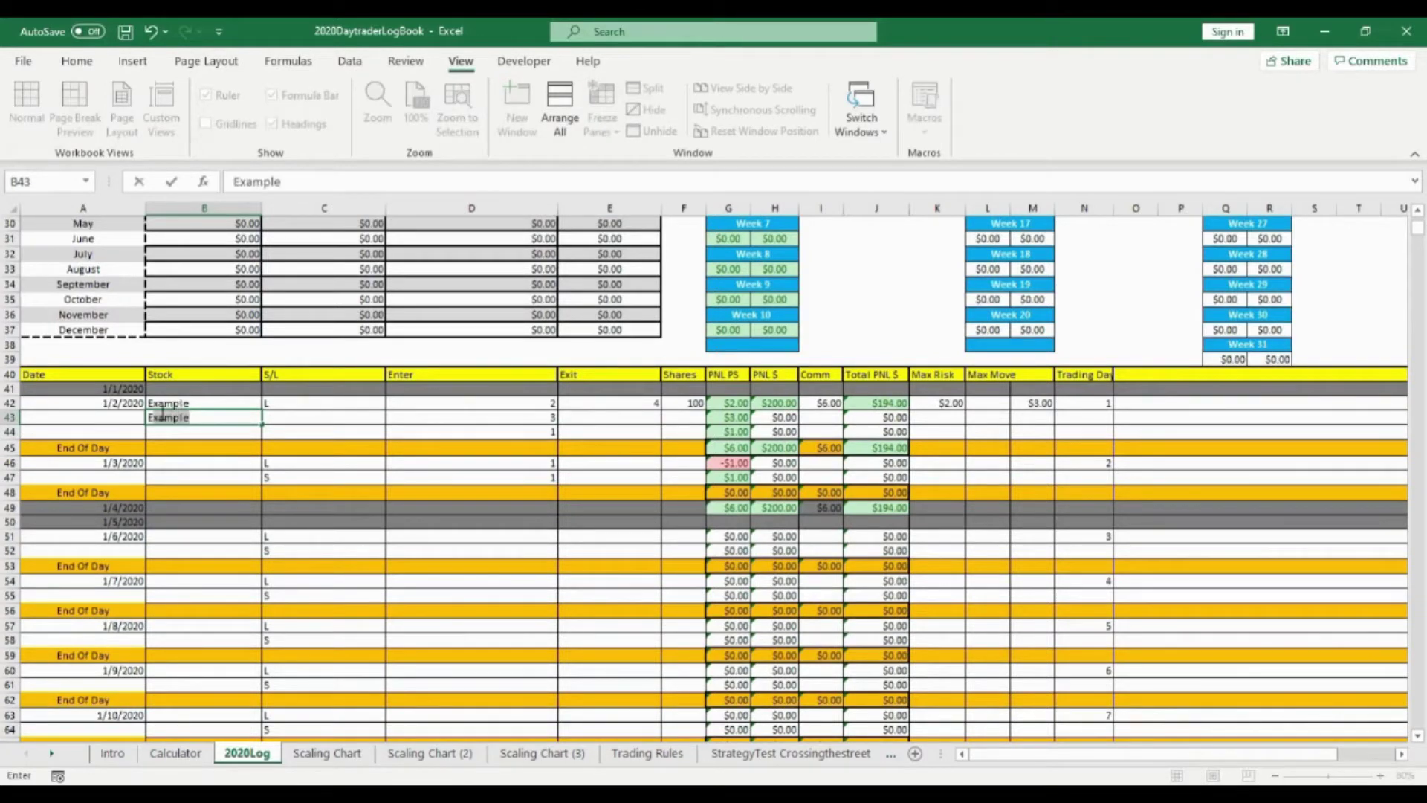
pyautogui.click(289, 416)
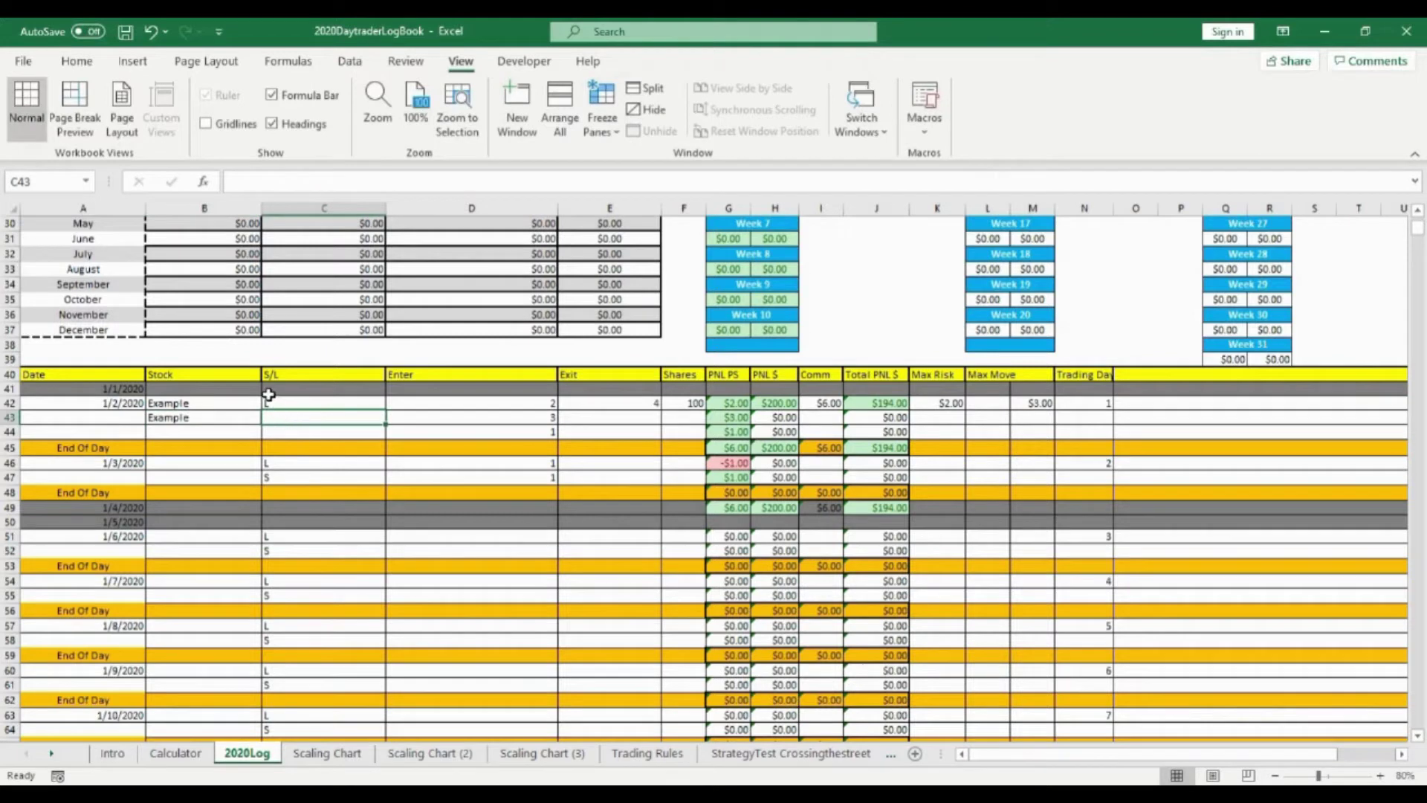
pyautogui.write('L')
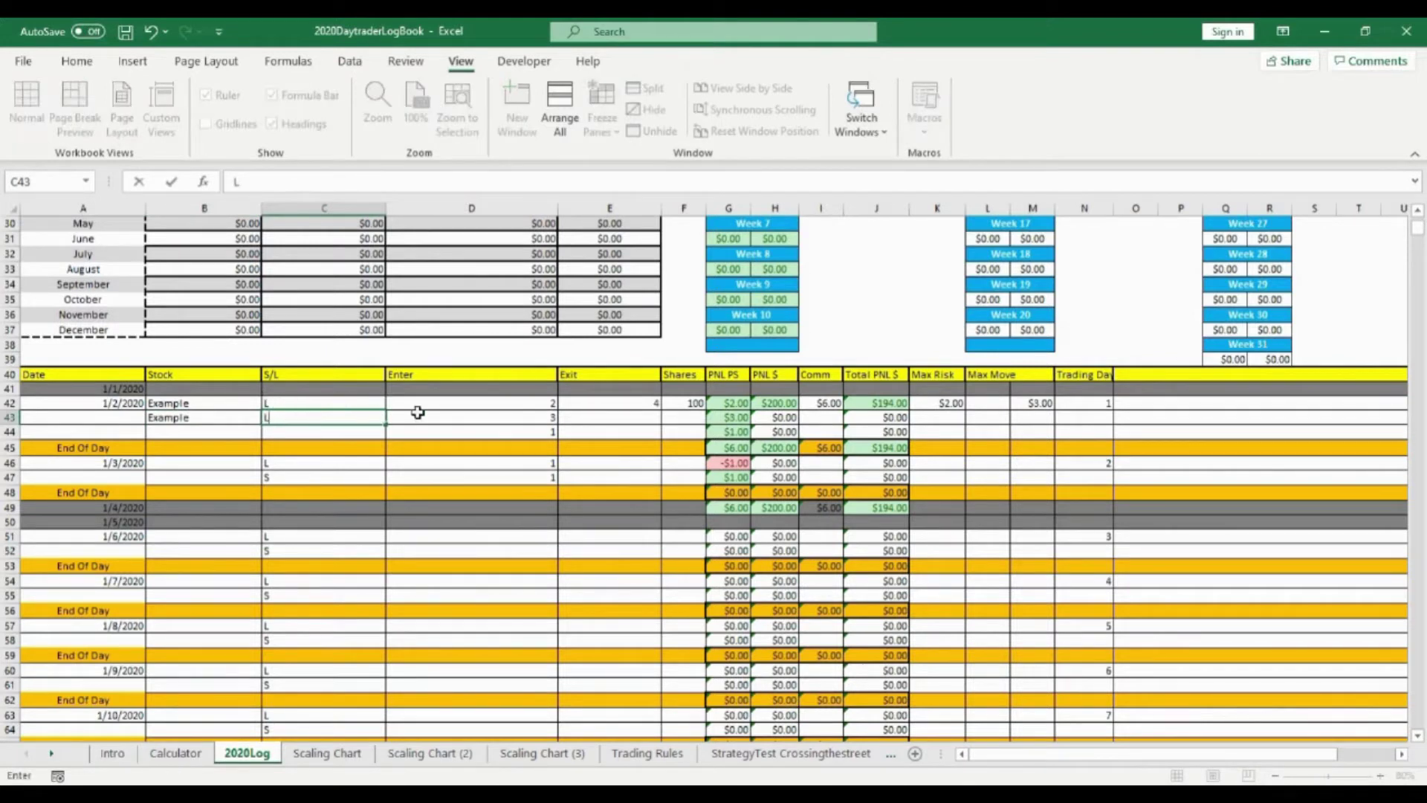
pyautogui.click(502, 417)
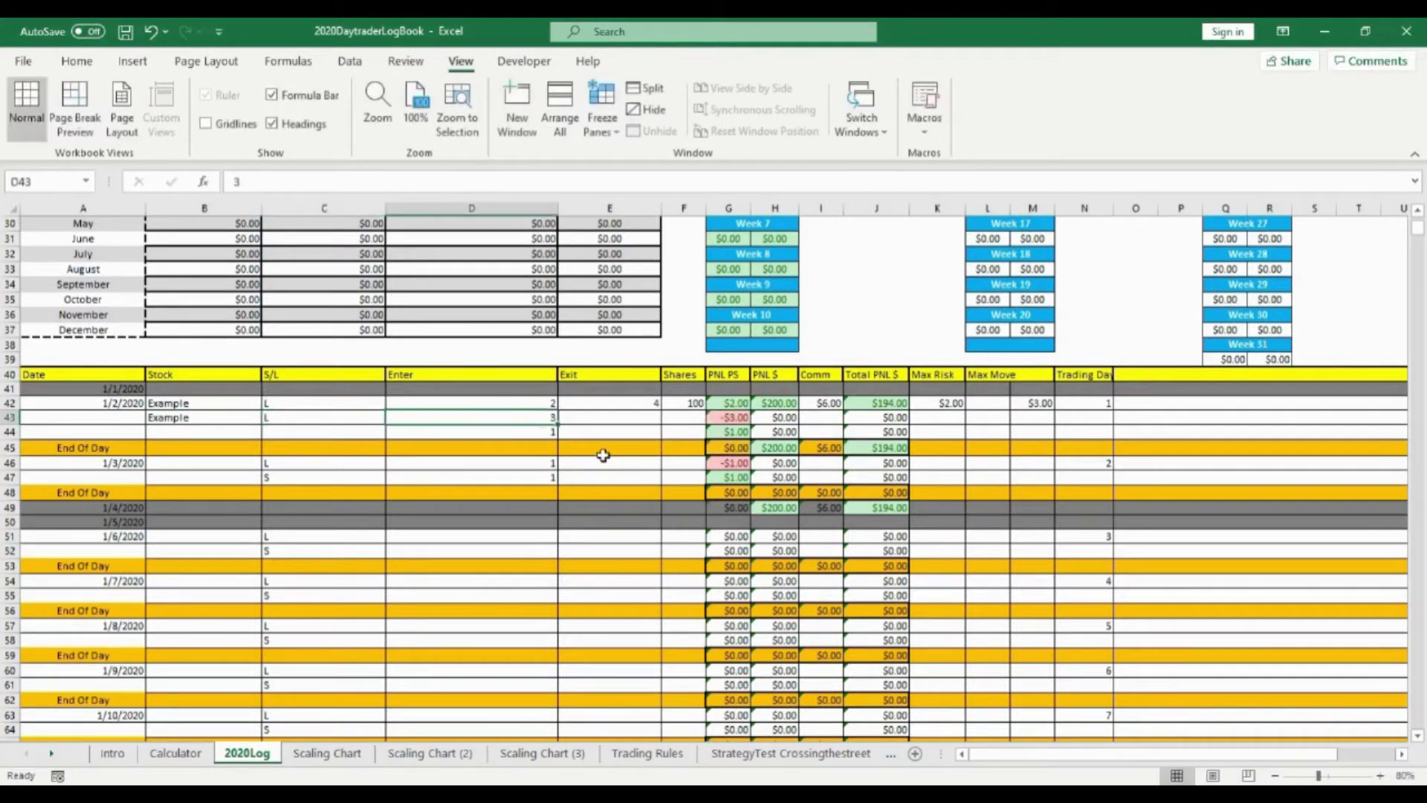
pyautogui.write('4')
pyautogui.click(633, 413)
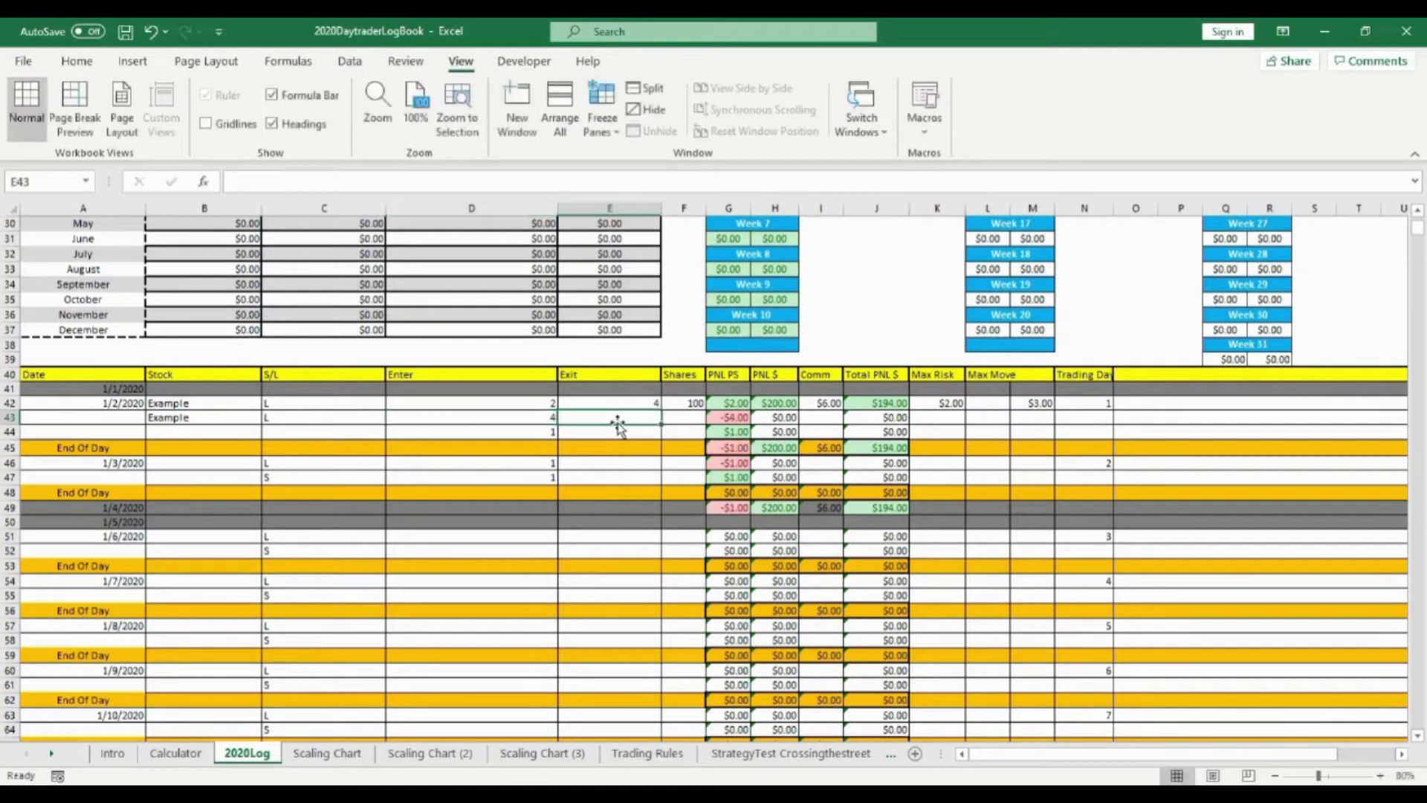
# Clear the leftover Enter prices from rows 44, 46 and 47
pyautogui.click(550, 433)
pyautogui.press('BackSpace')
pyautogui.click(550, 464)
pyautogui.press('BackSpace')
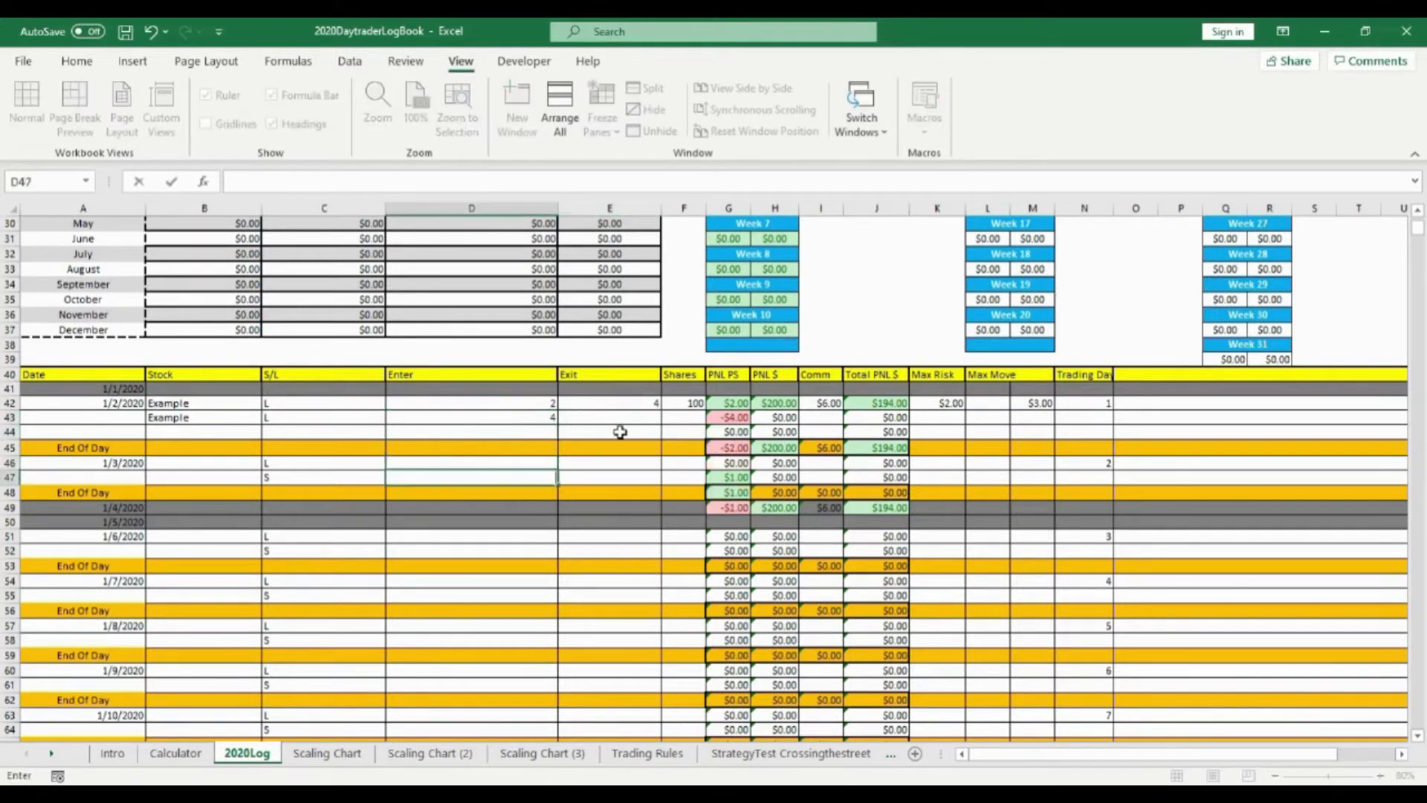
# Set the row 43 trade's Exit price to 6 and its Shares to 200
pyautogui.click(625, 418)
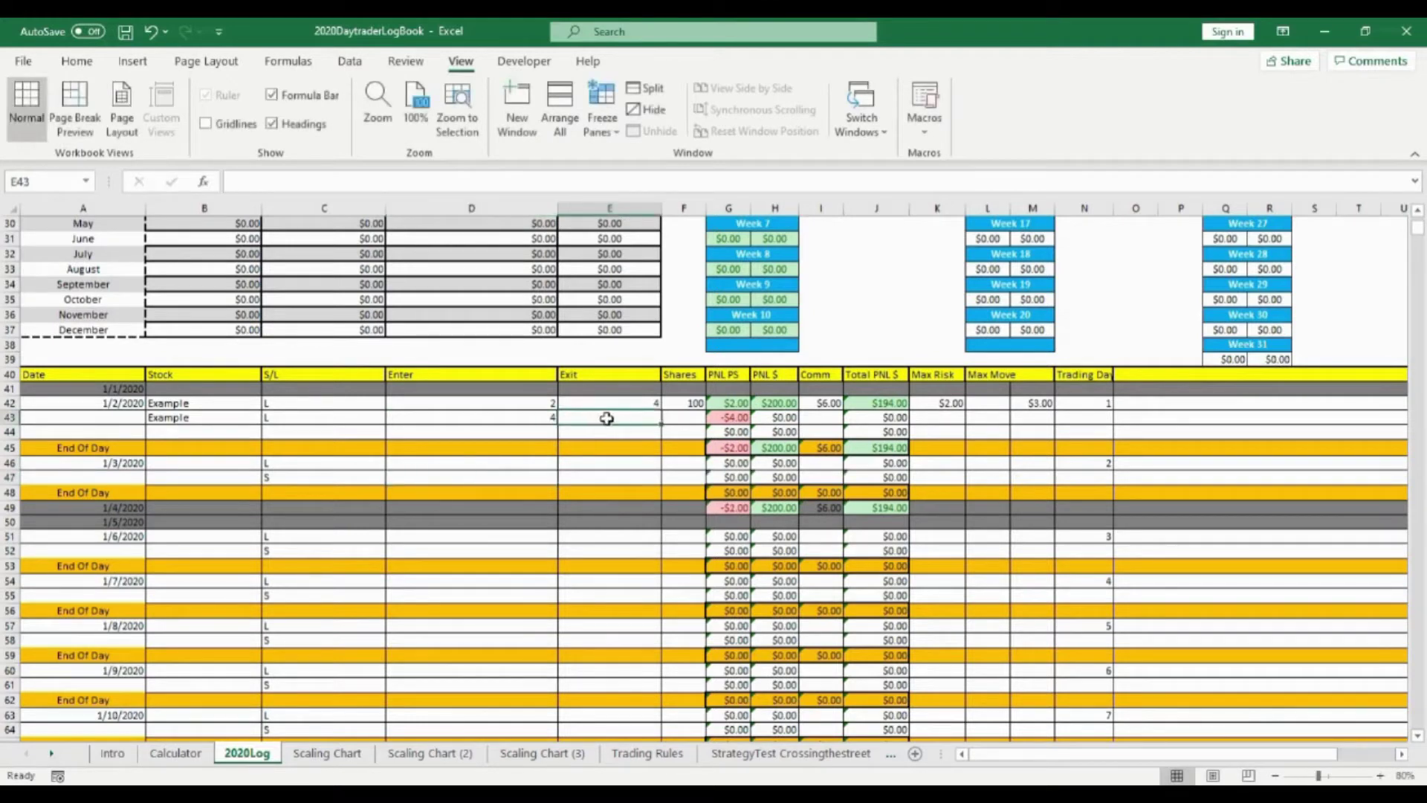
pyautogui.write('6')
pyautogui.click(688, 418)
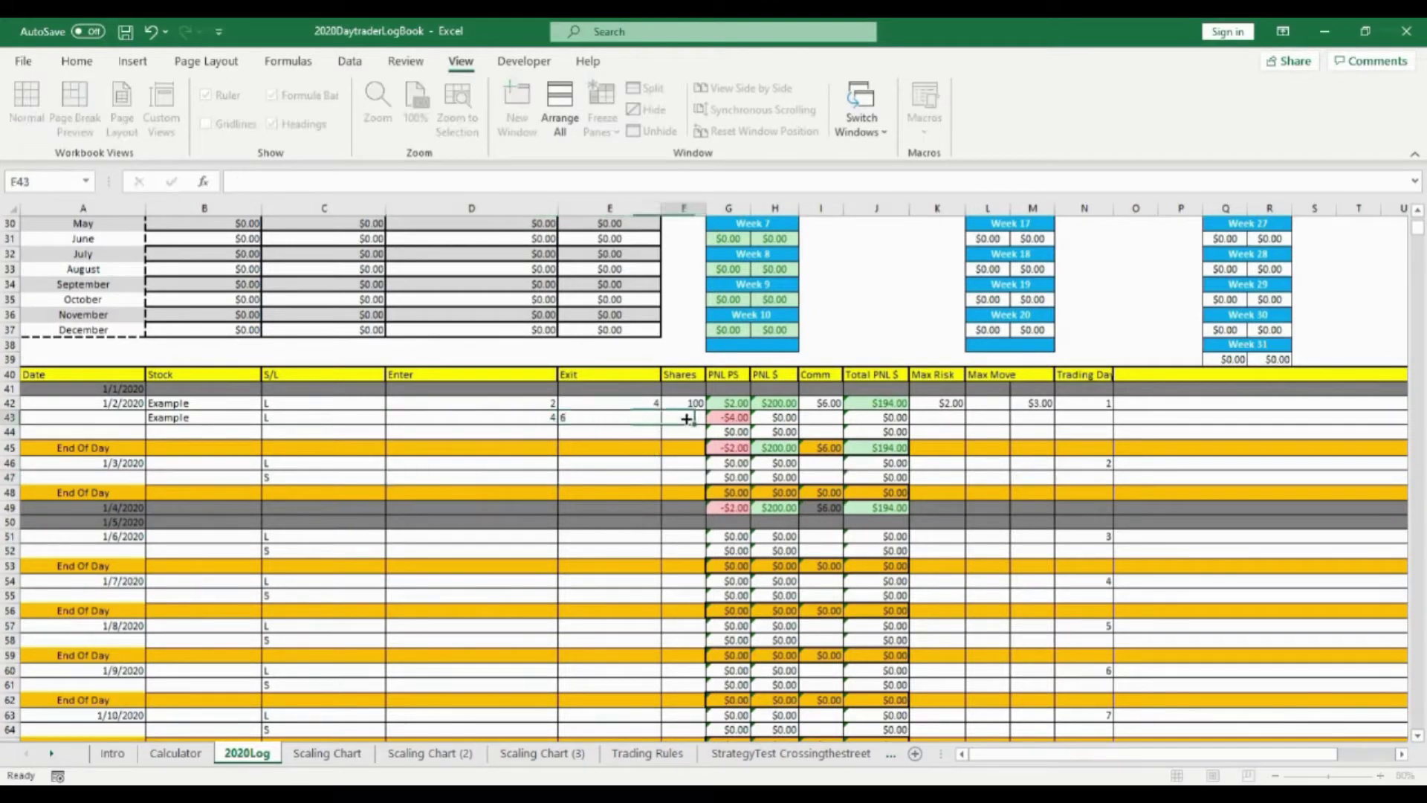
pyautogui.write('200')
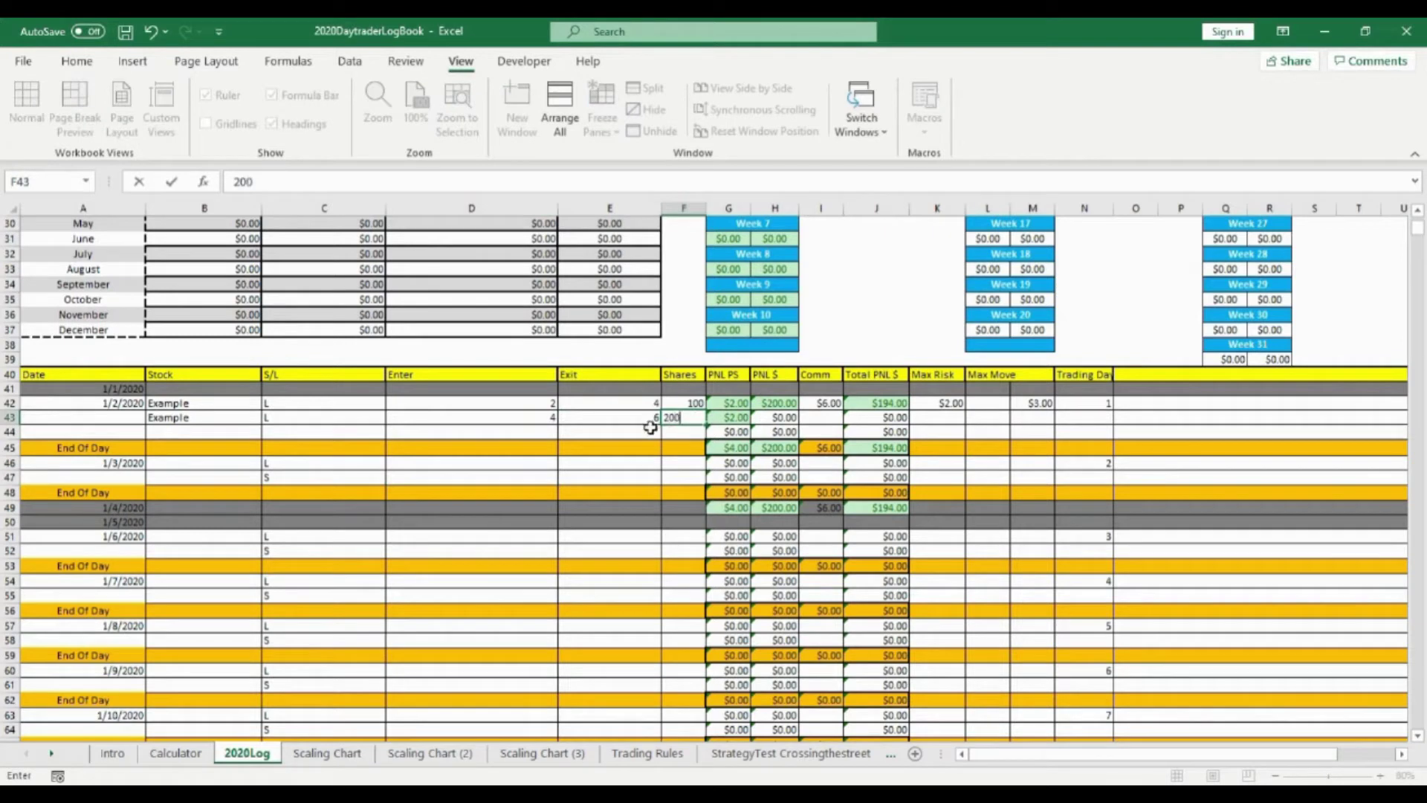
pyautogui.click(651, 427)
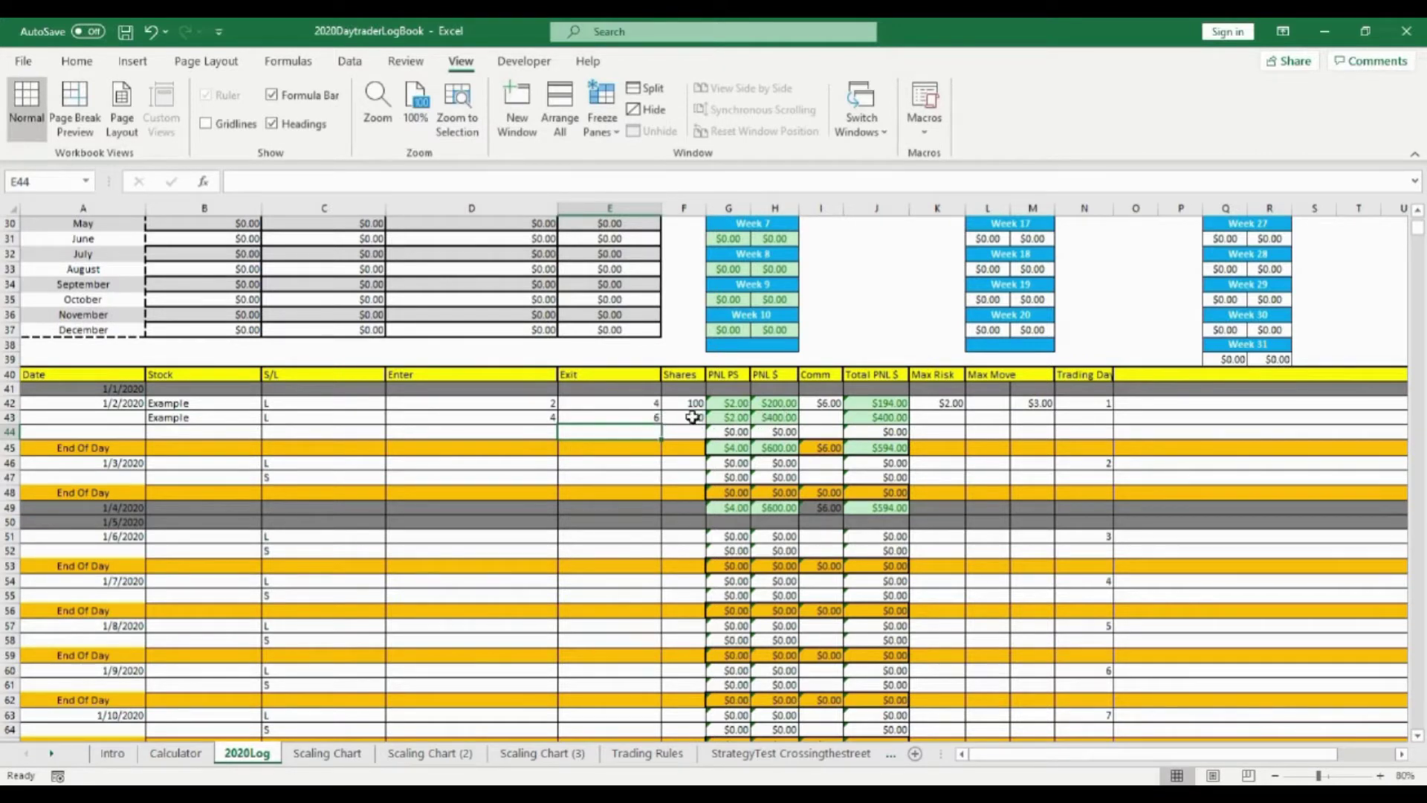
# Enter a commission of 6 and a Max Risk of 2 for the row 43 trade
pyautogui.click(821, 418)
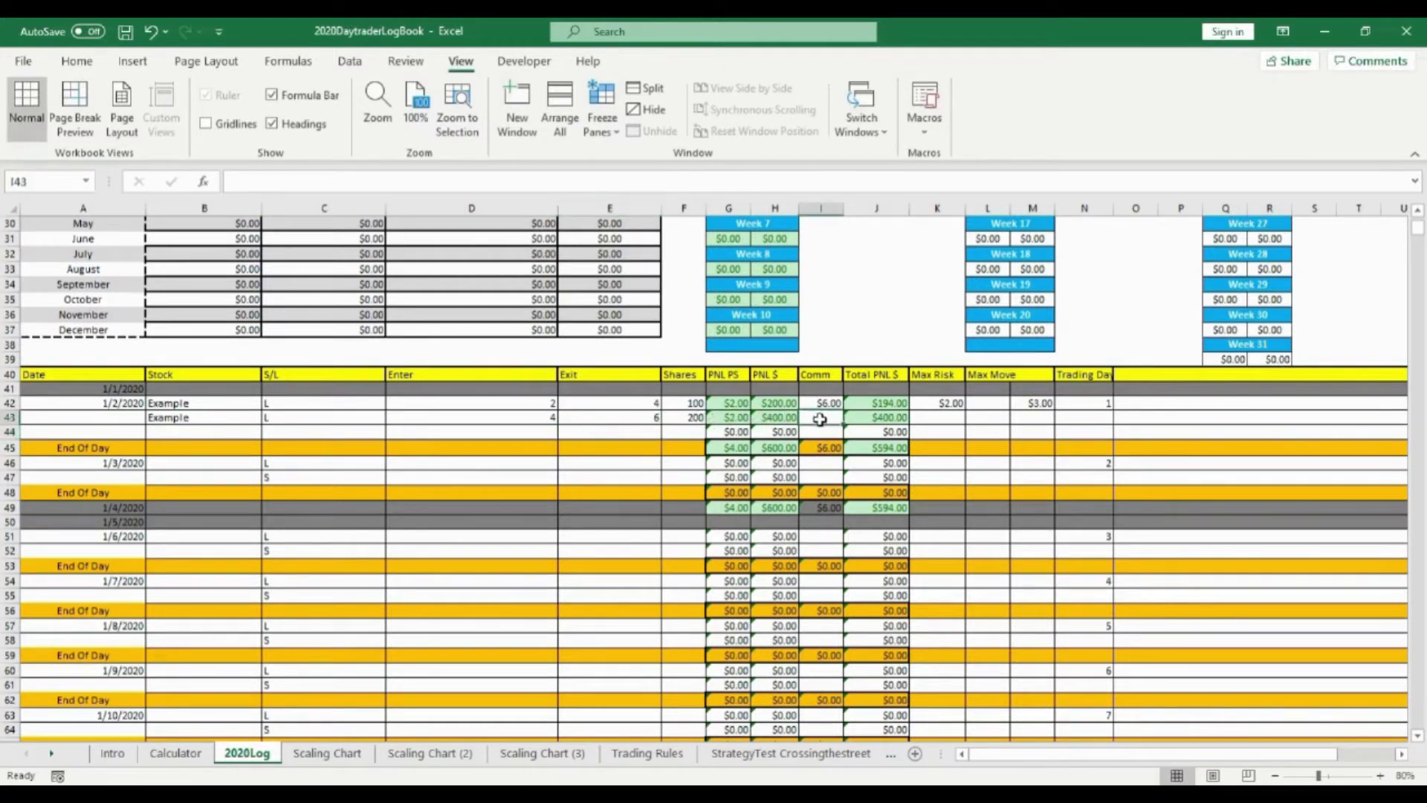
pyautogui.write('6')
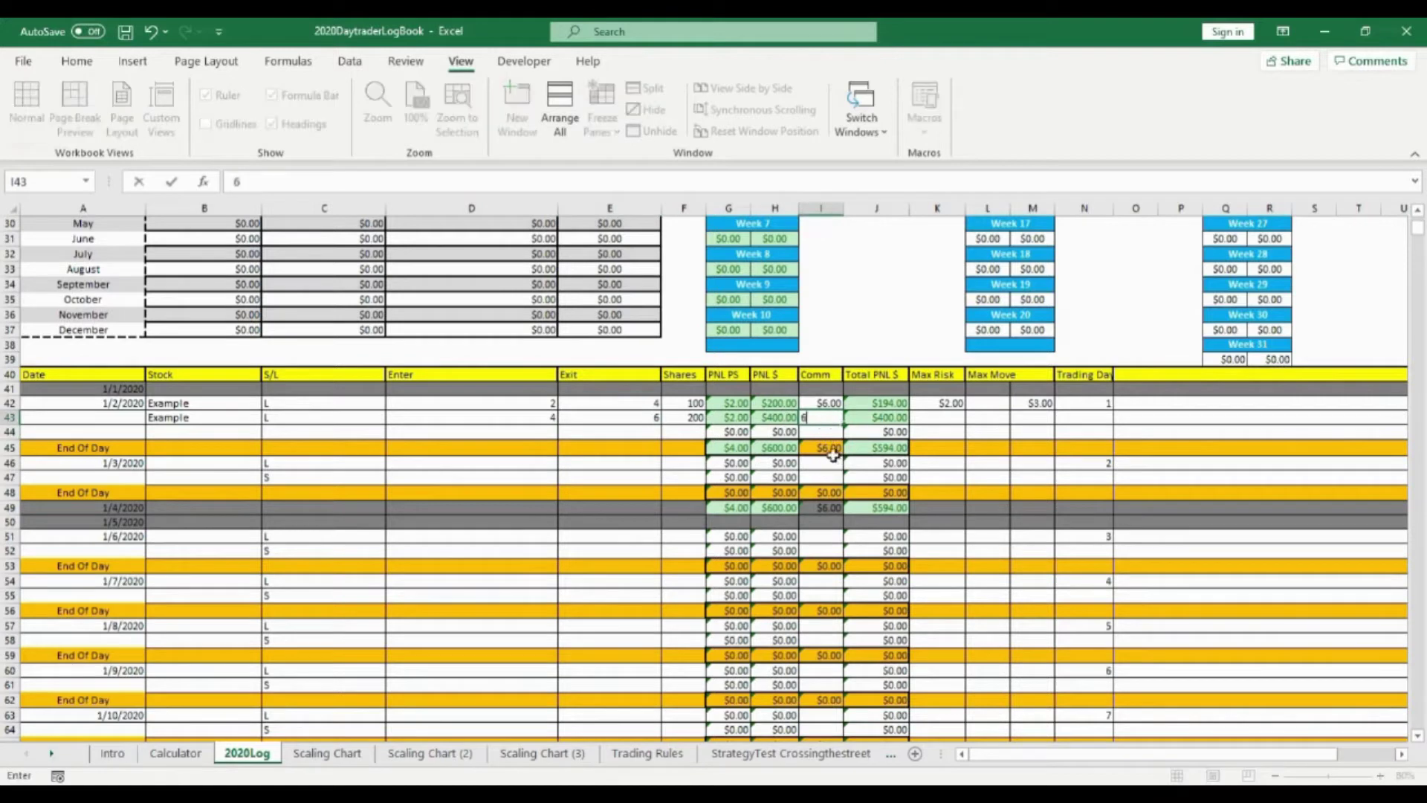
pyautogui.click(932, 419)
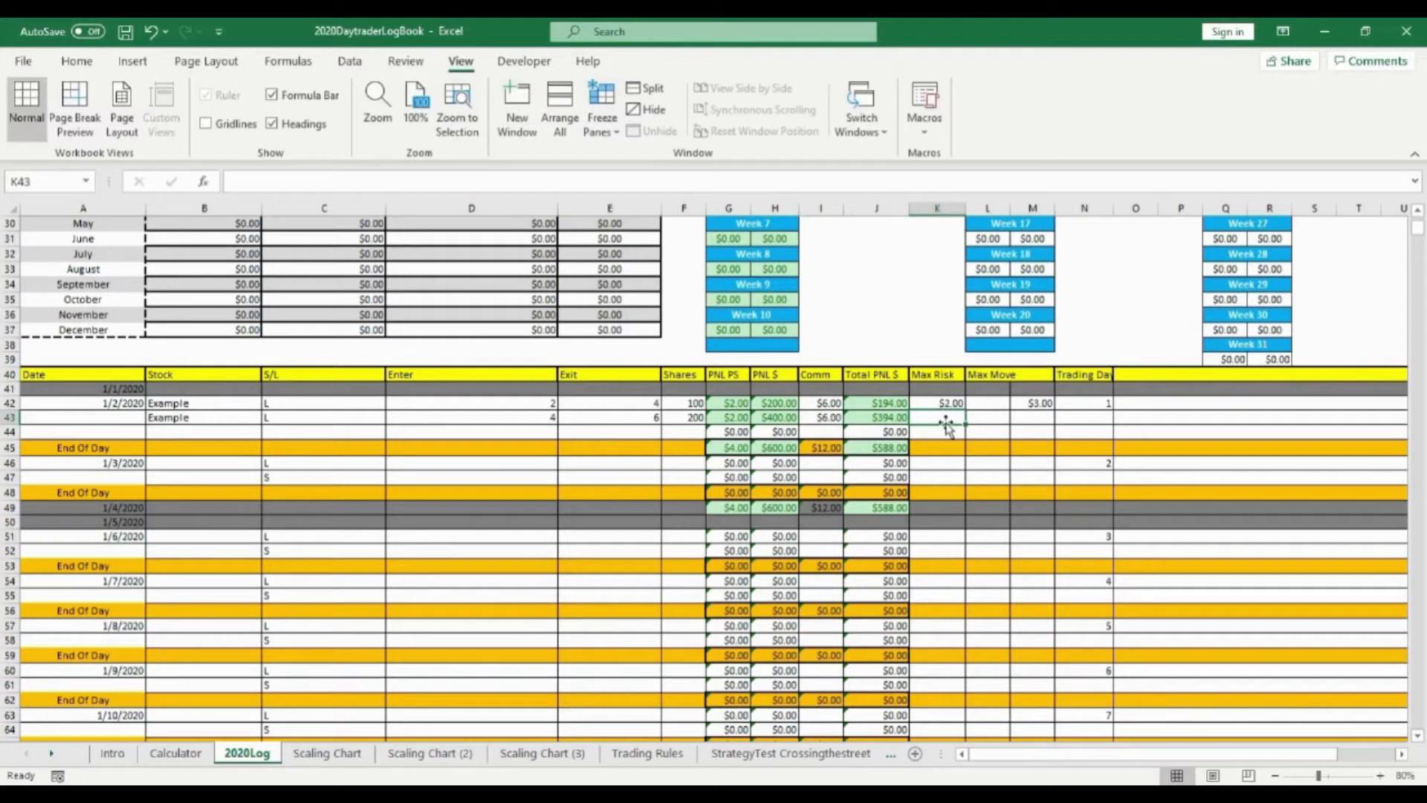
pyautogui.write('2')
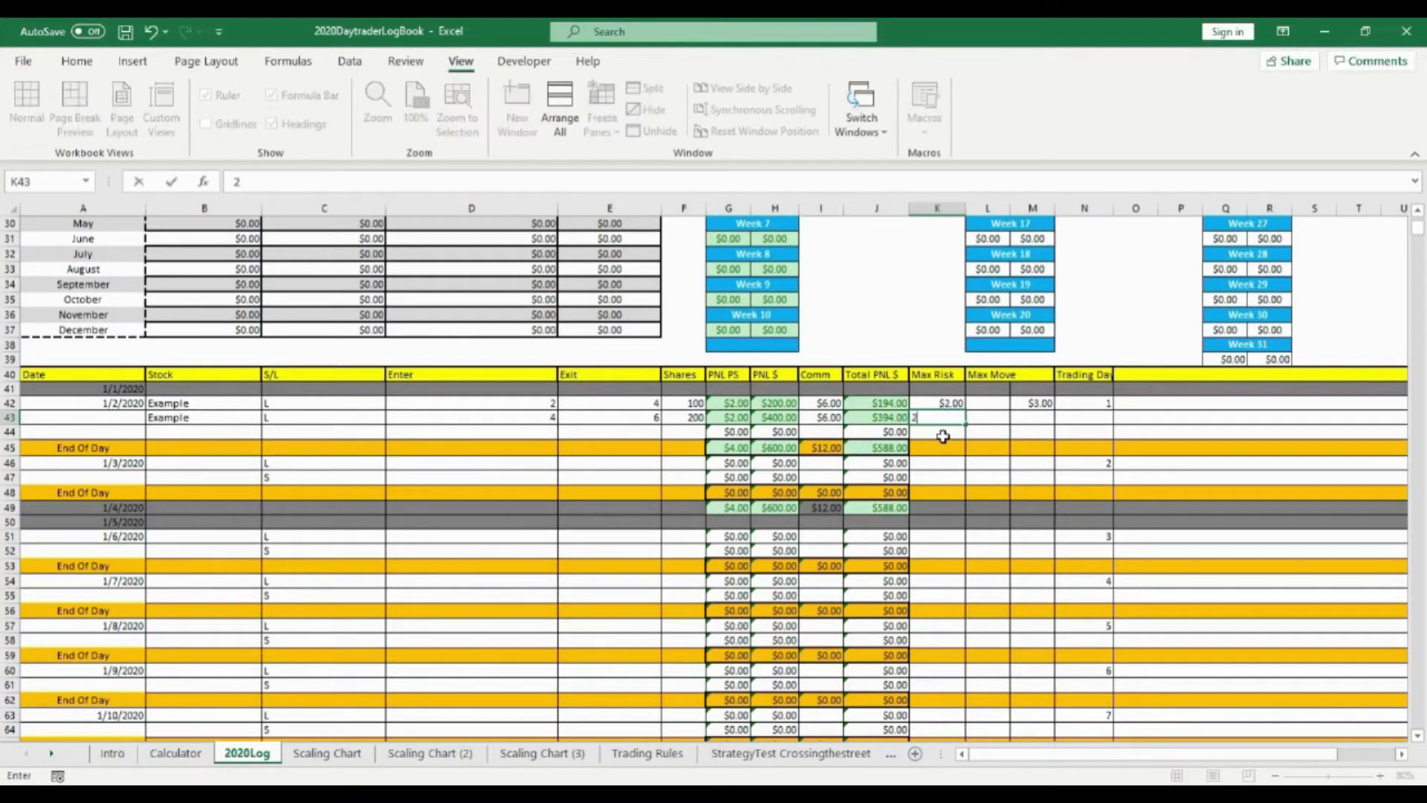
pyautogui.press('Return')
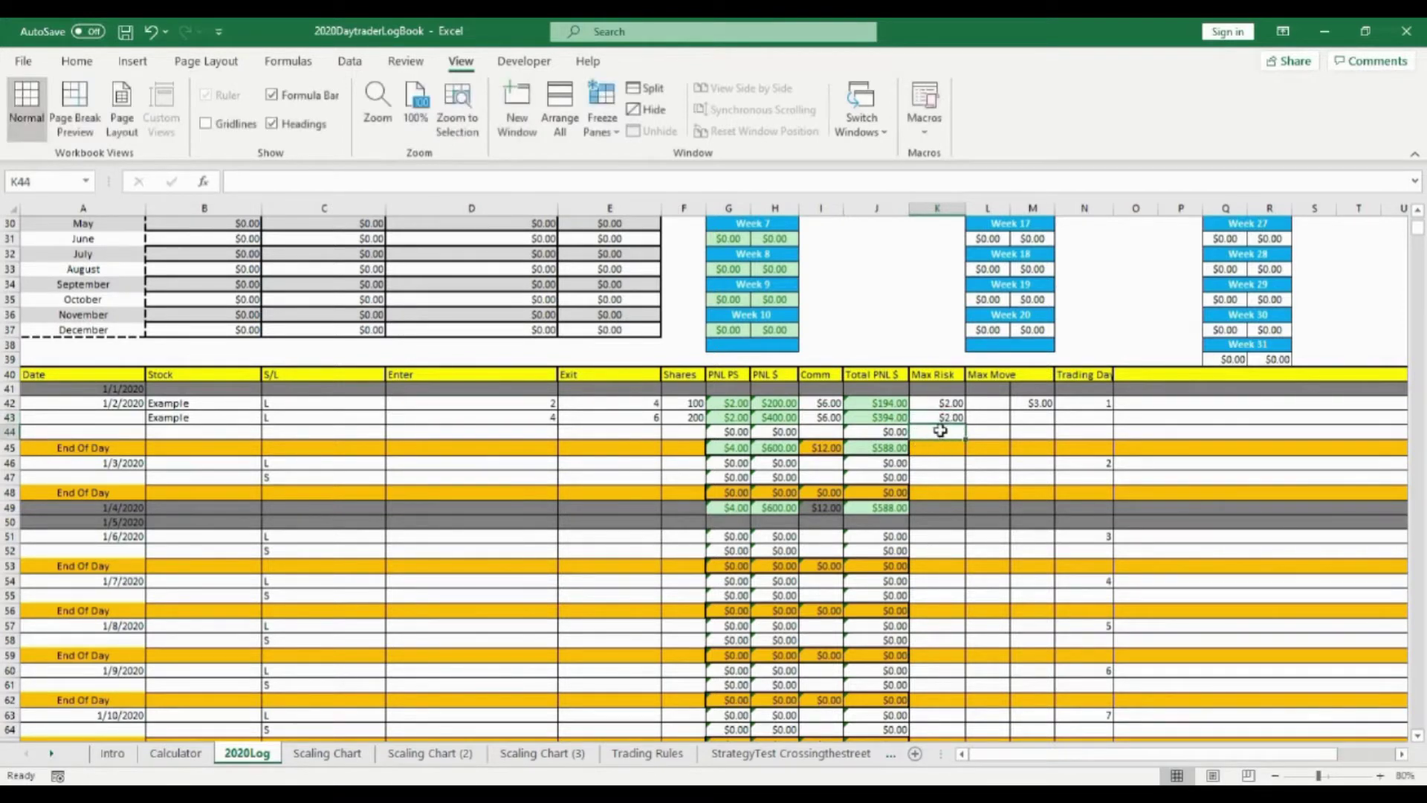
# Check the yearly, monthly and weekly summary tables, and enter 5 as the row 43 trade's Max Move
pyautogui.scroll(5, 658, 416)
pyautogui.scroll(2, 657, 415)
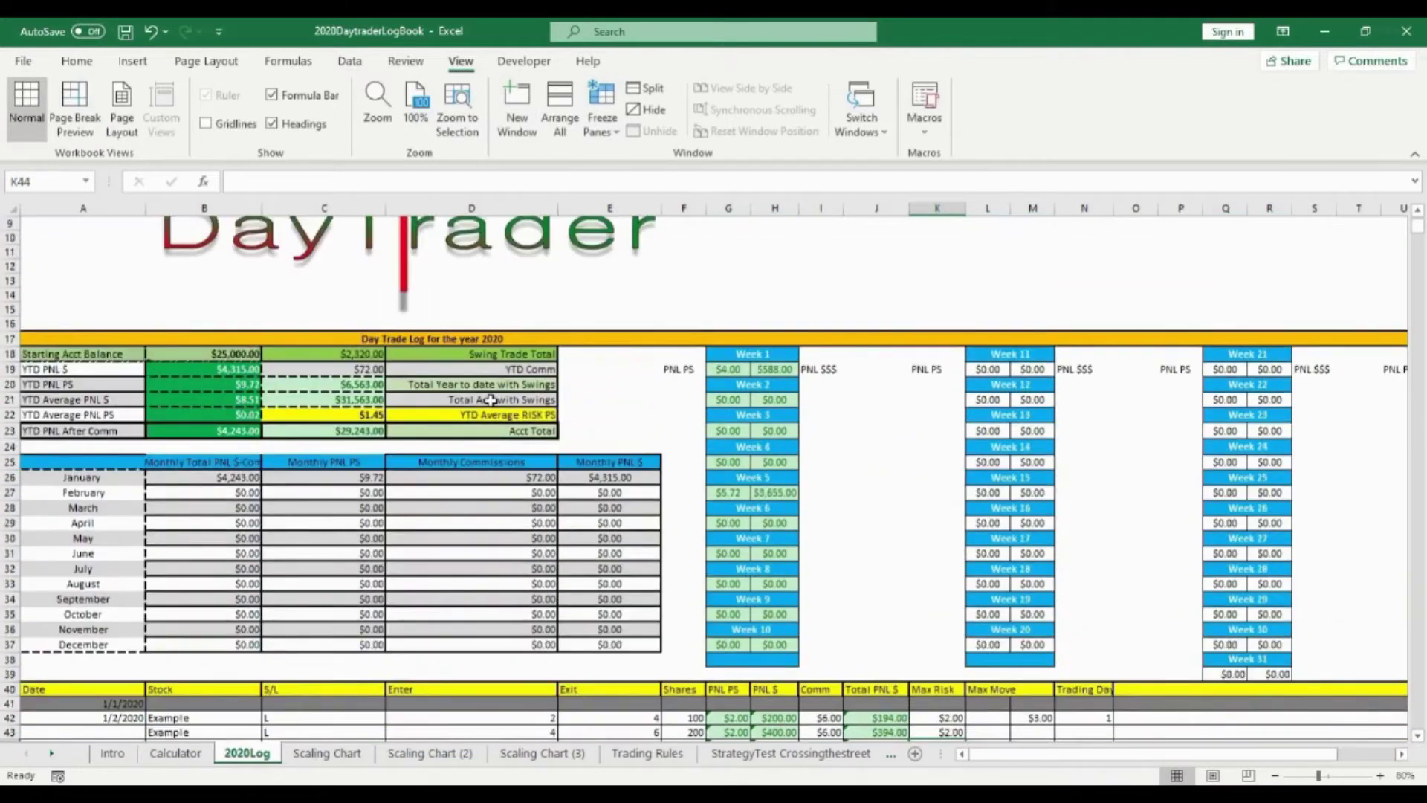
pyautogui.scroll(-6, 885, 452)
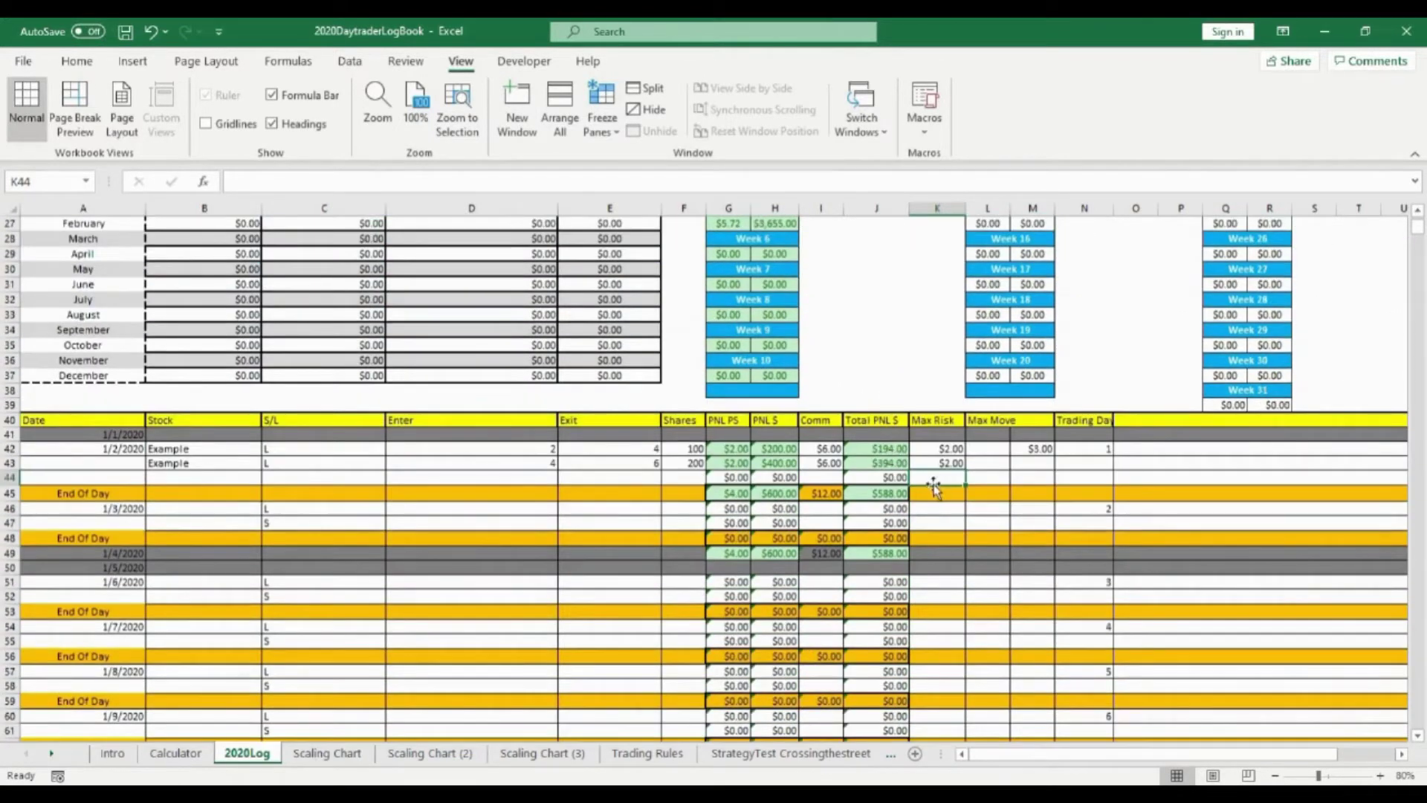
pyautogui.click(1036, 464)
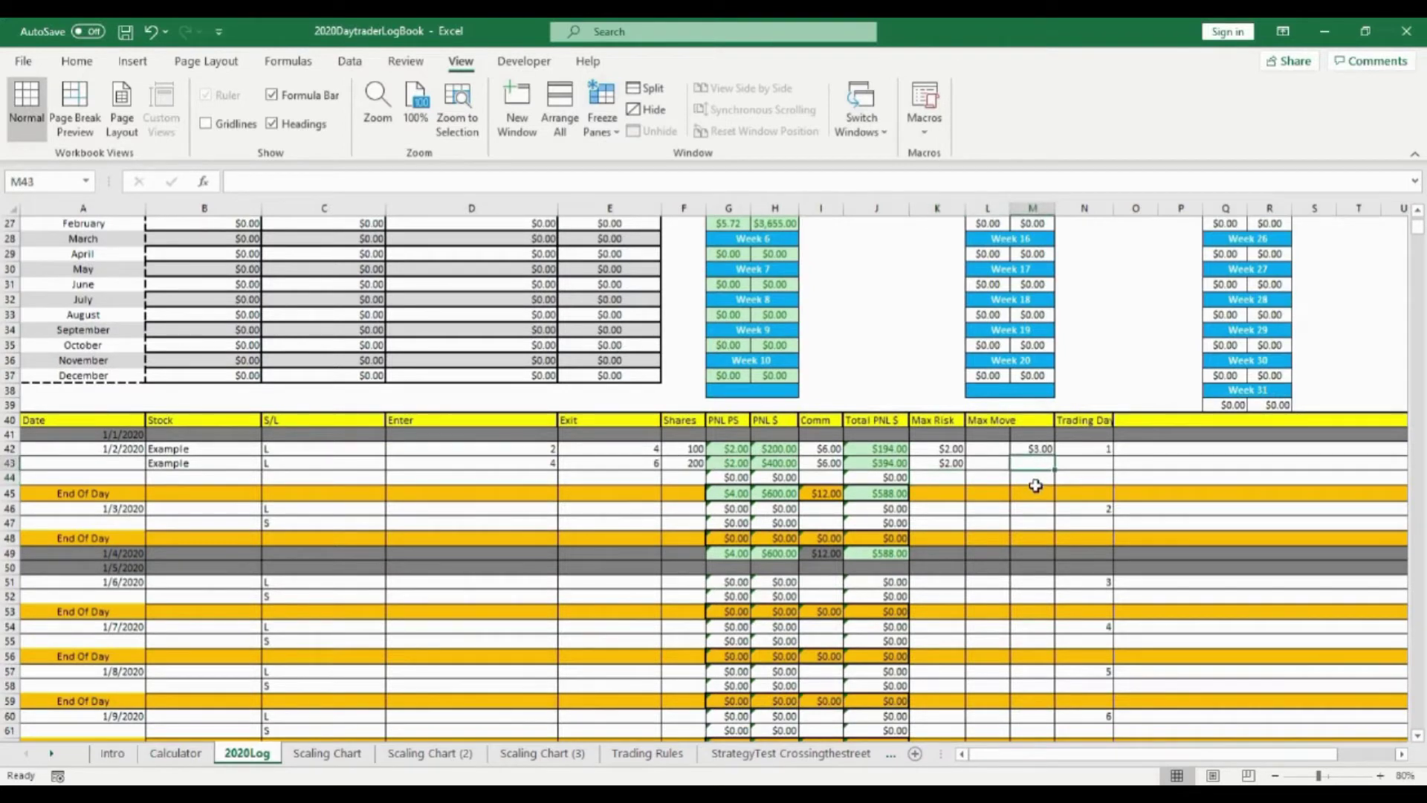
pyautogui.write('5')
pyautogui.press('Return')
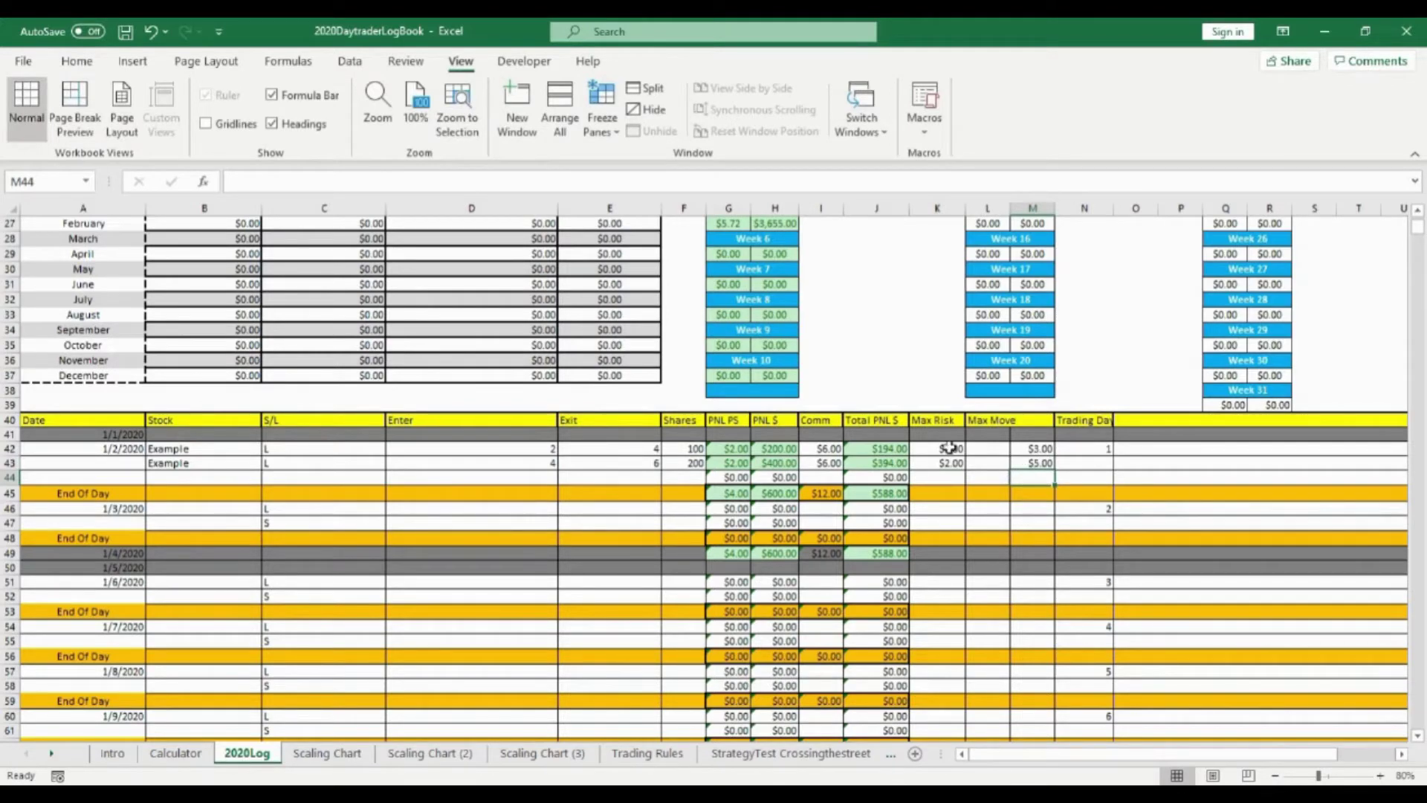
# Examine the Trading Day numbering down the January rows and the notes area beside the first 1/2/2020 trade
pyautogui.scroll(-7, 1029, 485)
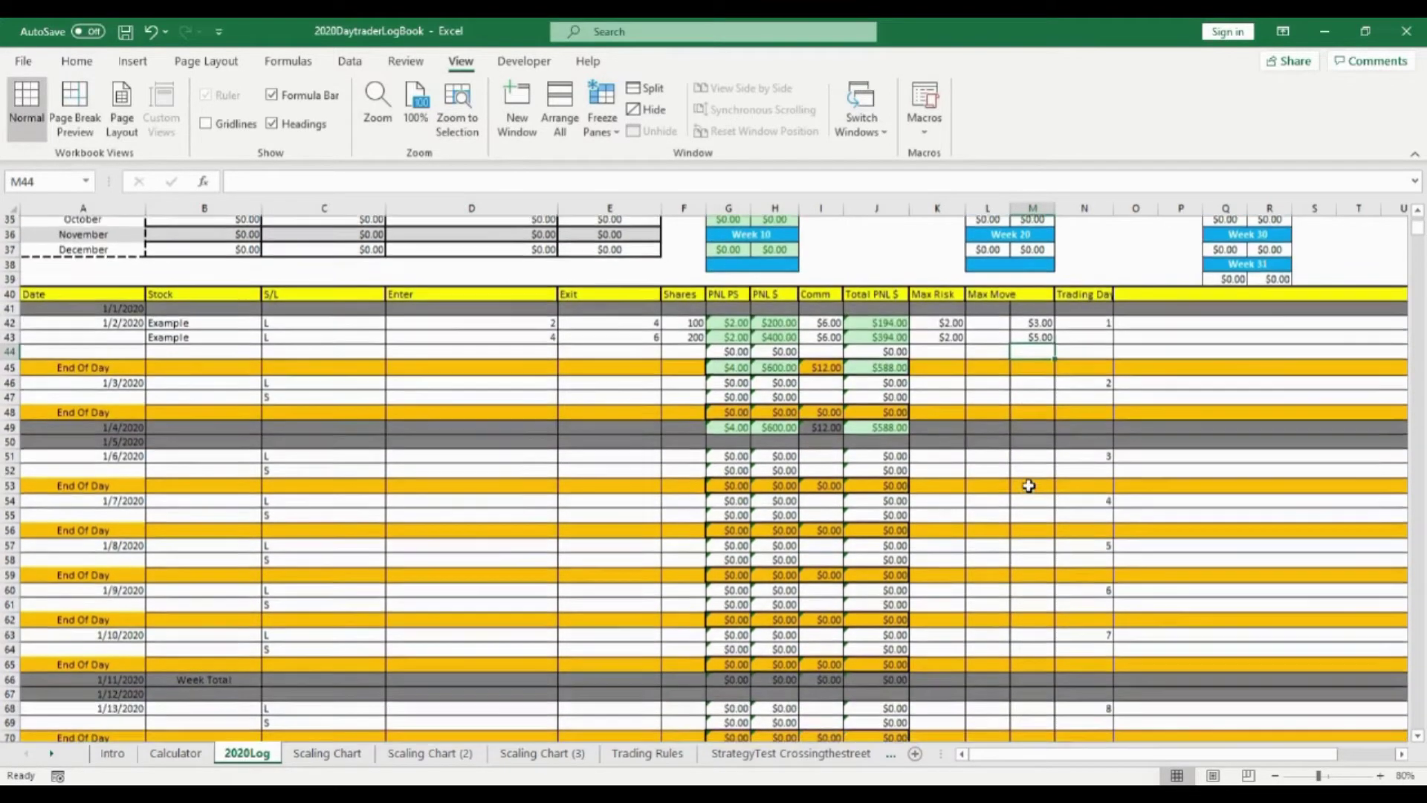
pyautogui.scroll(3, 1029, 486)
pyautogui.scroll(4, 1029, 489)
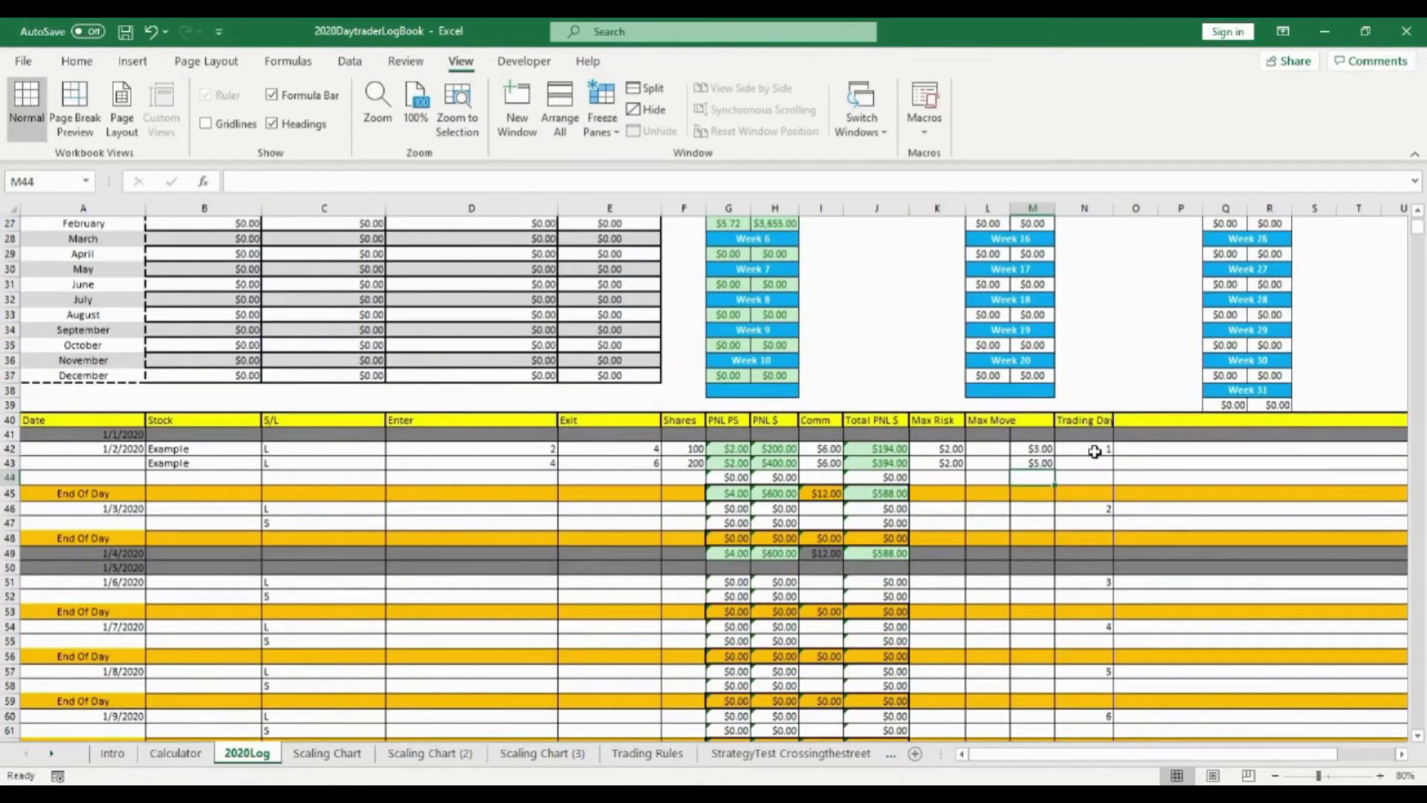
pyautogui.scroll(-8, 1095, 451)
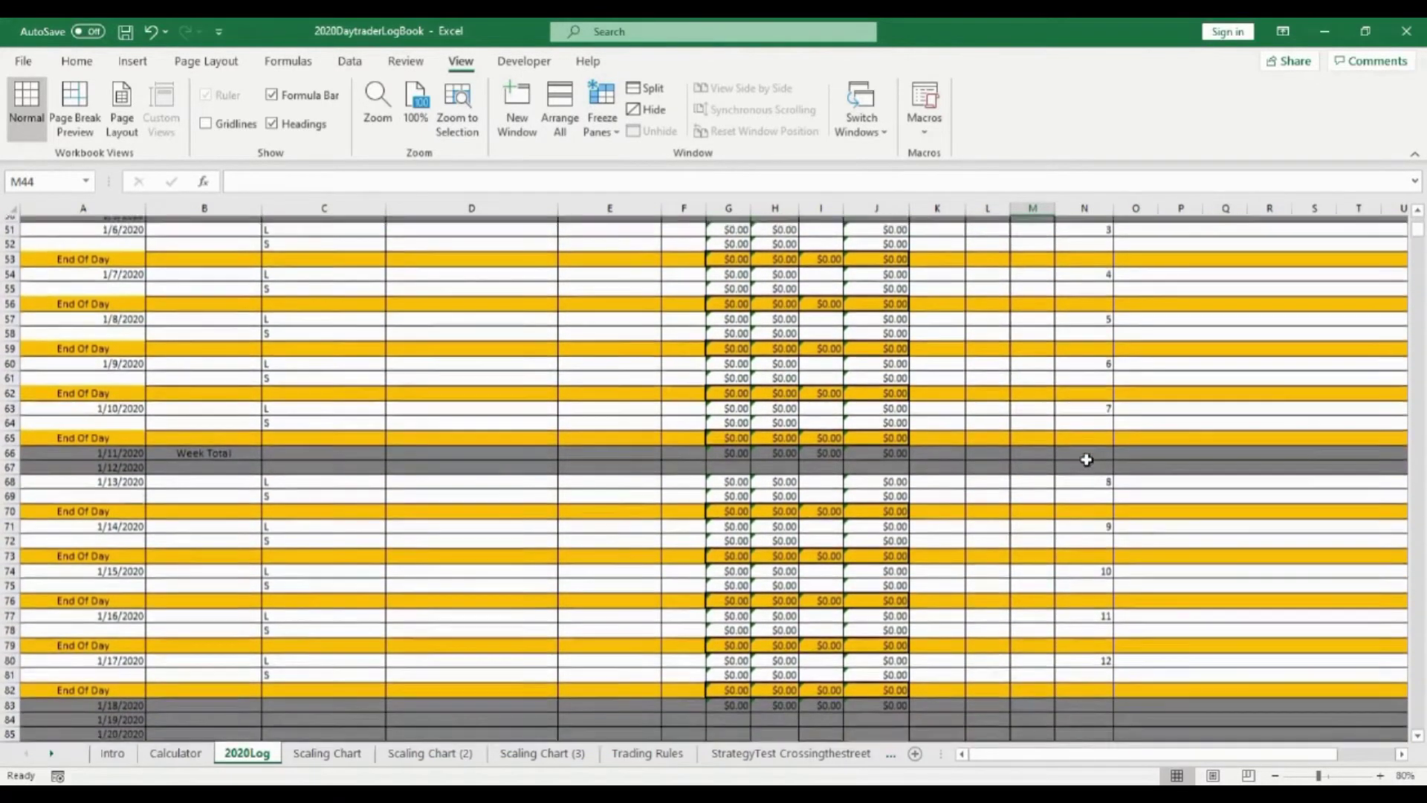
pyautogui.scroll(7, 1086, 459)
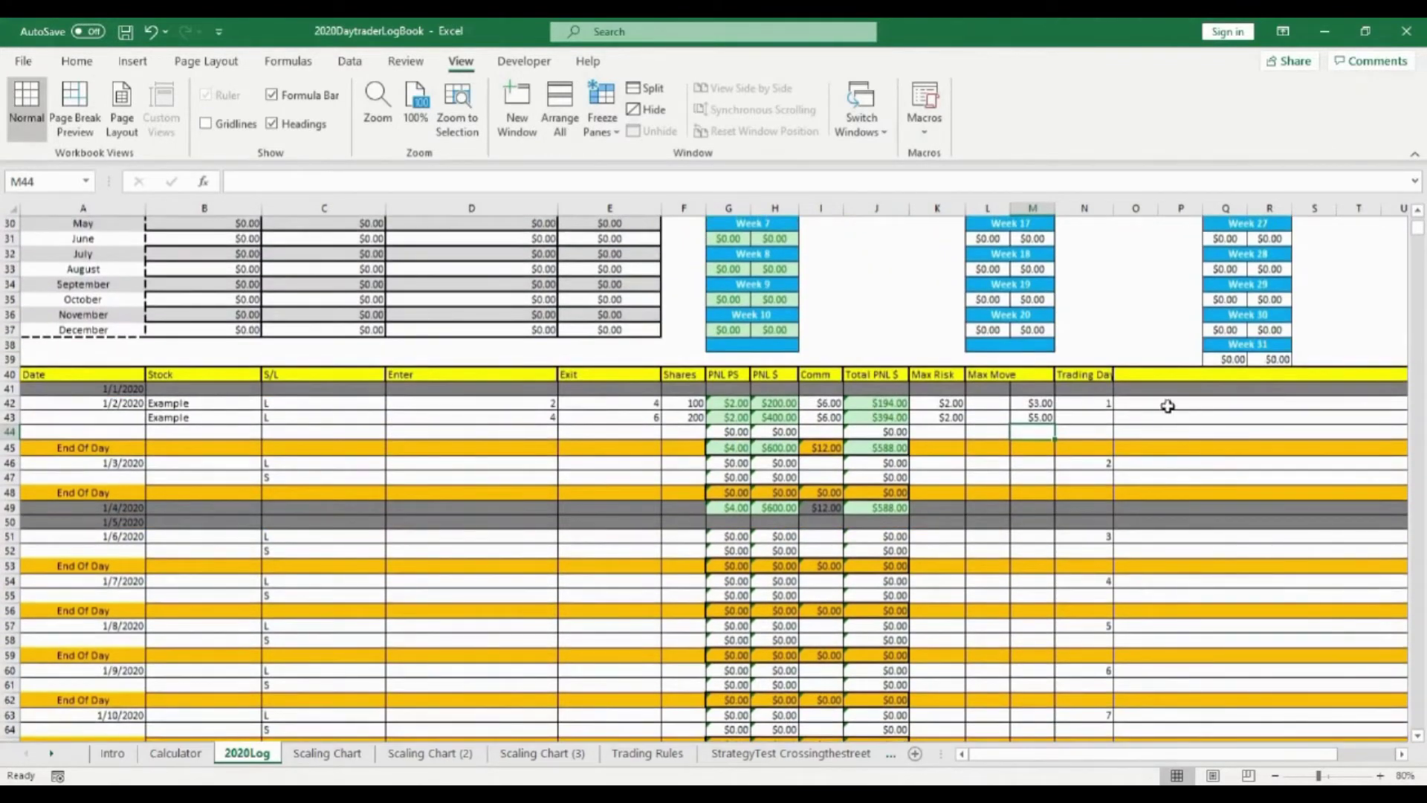
pyautogui.click(1167, 406)
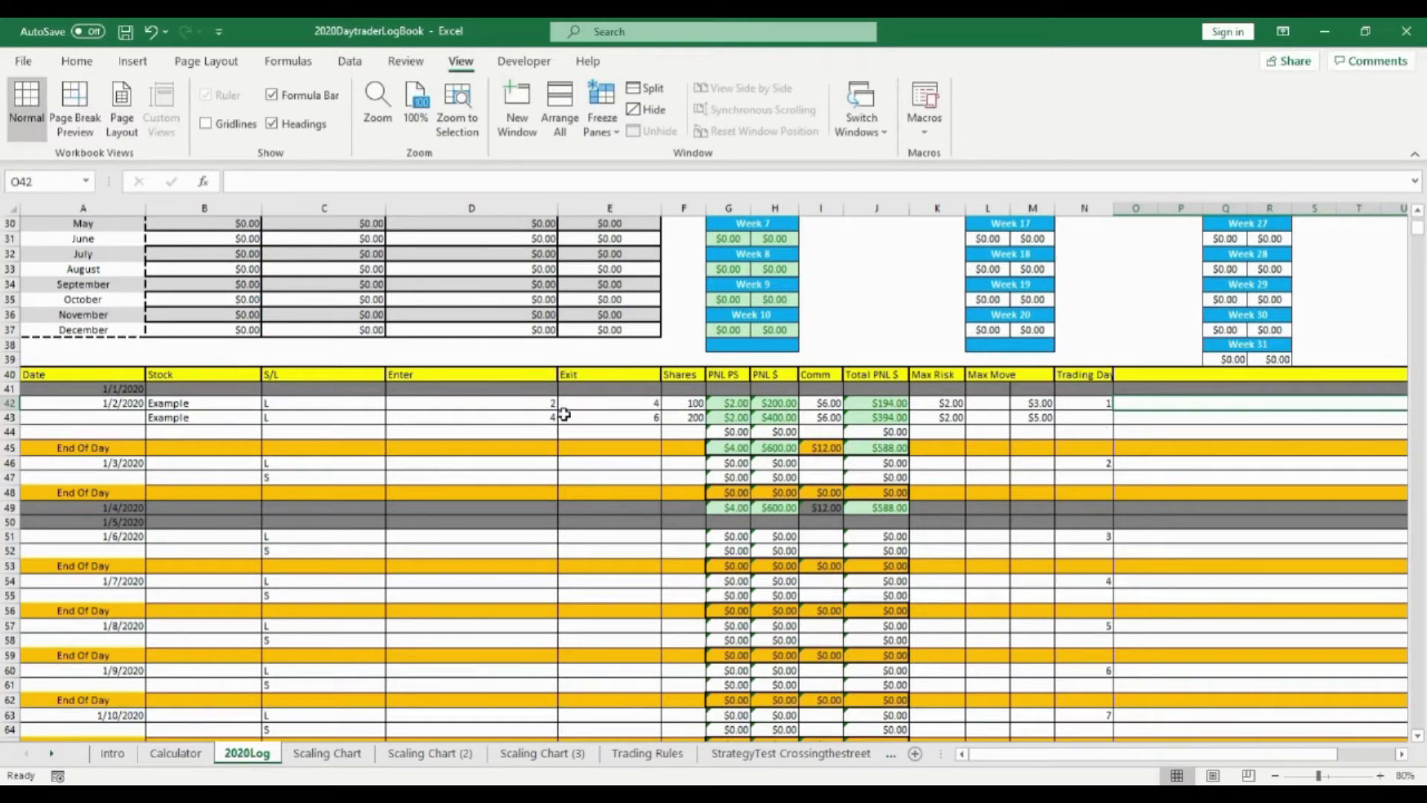
# Start a third 1/2/2020 trade in row 44 with stock Example, side S and an Enter price of 5
pyautogui.click(223, 432)
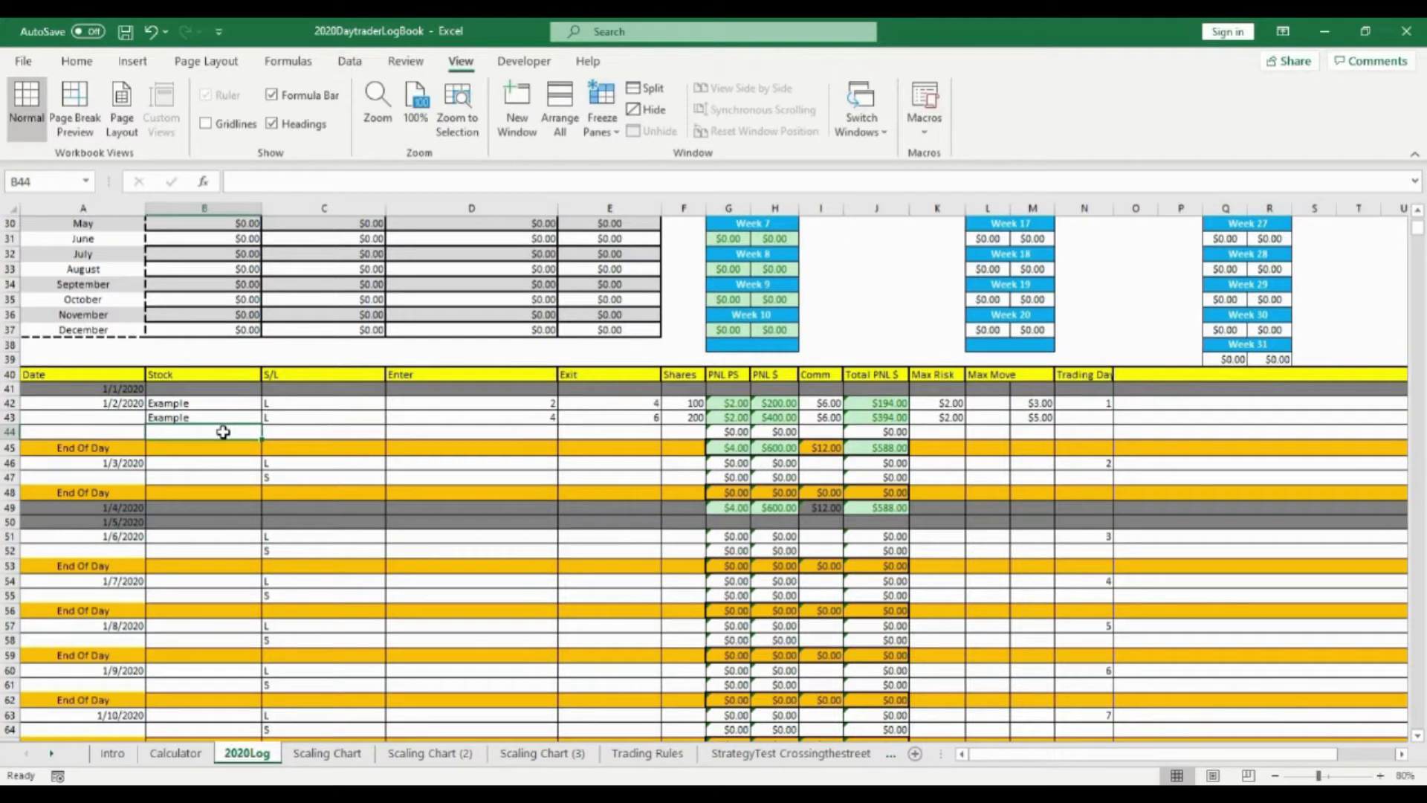
pyautogui.write('example')
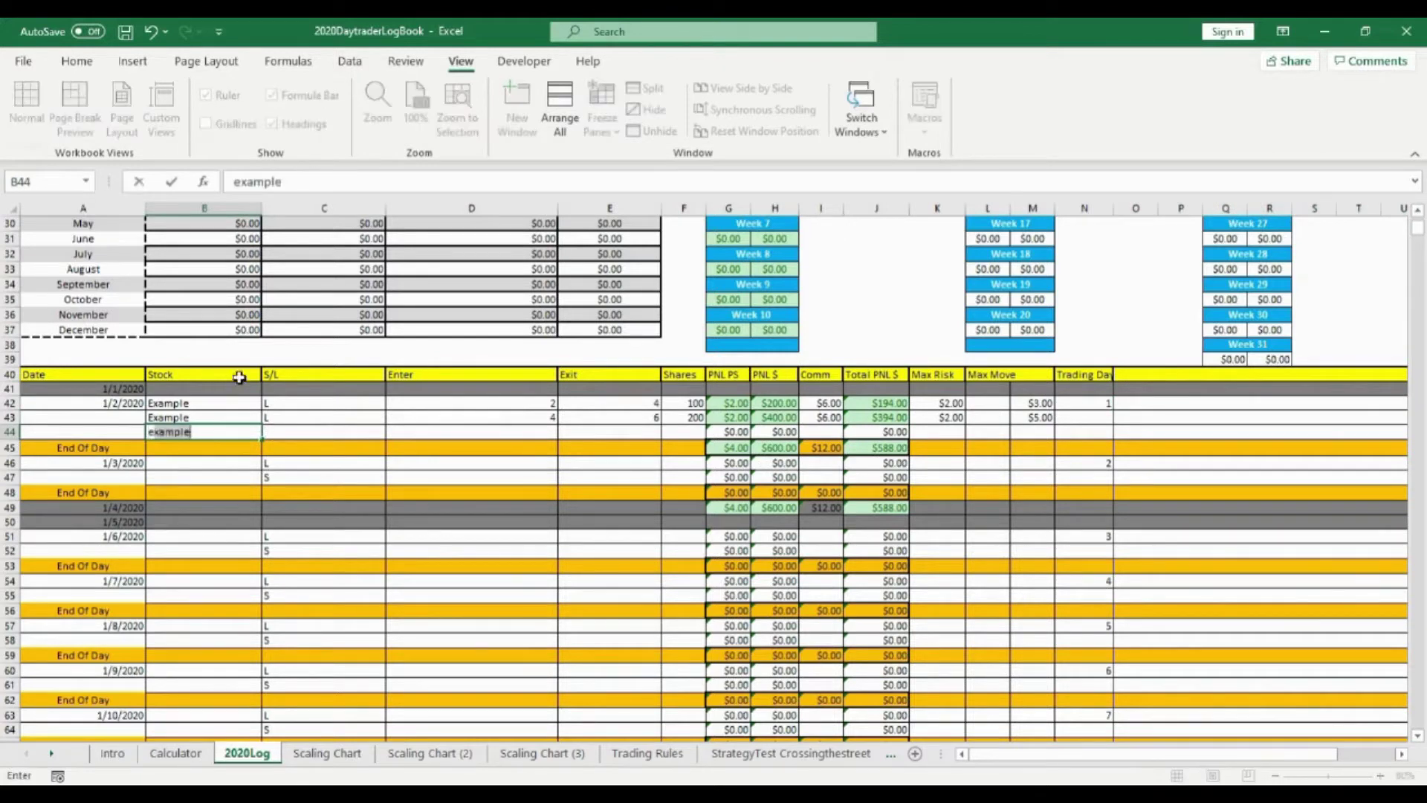
pyautogui.click(316, 430)
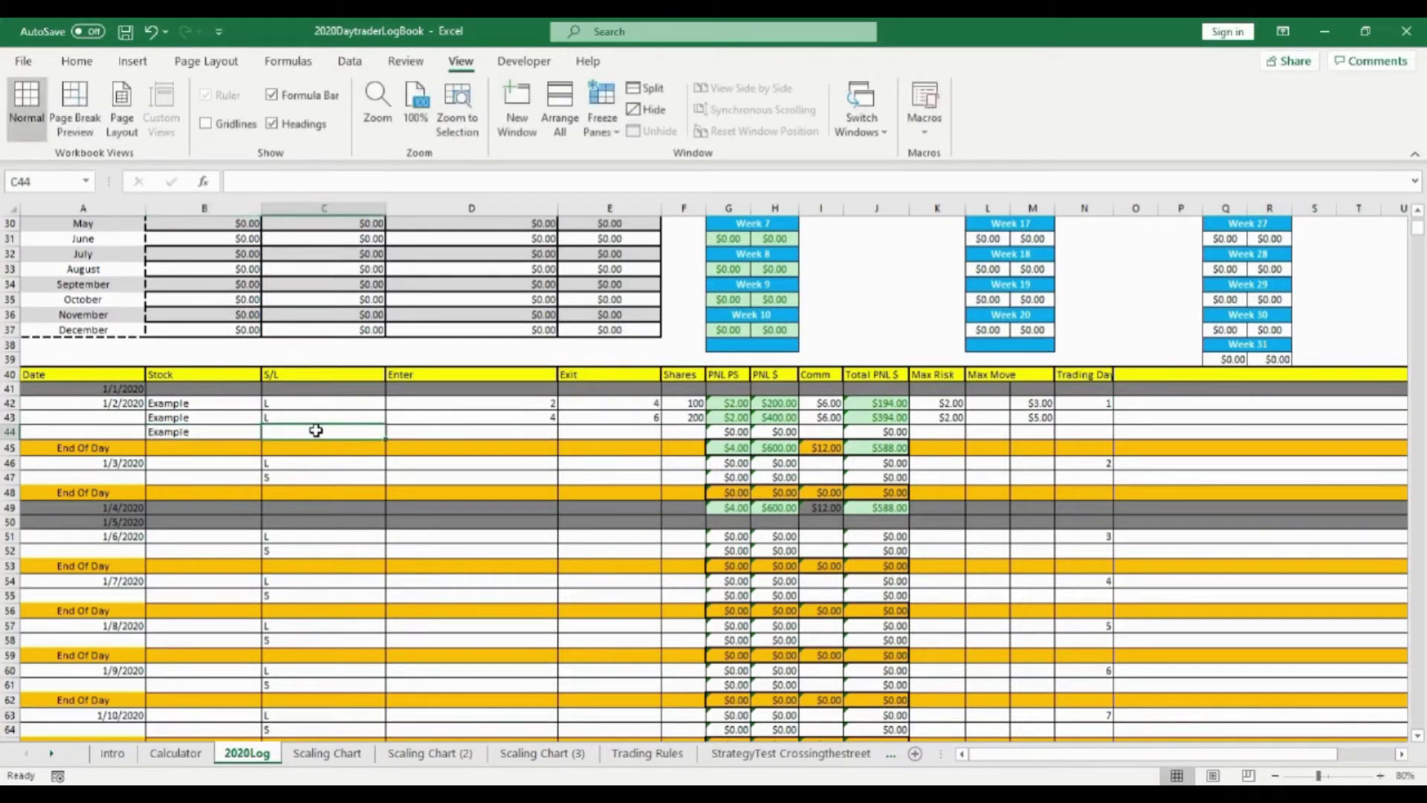
pyautogui.write('S')
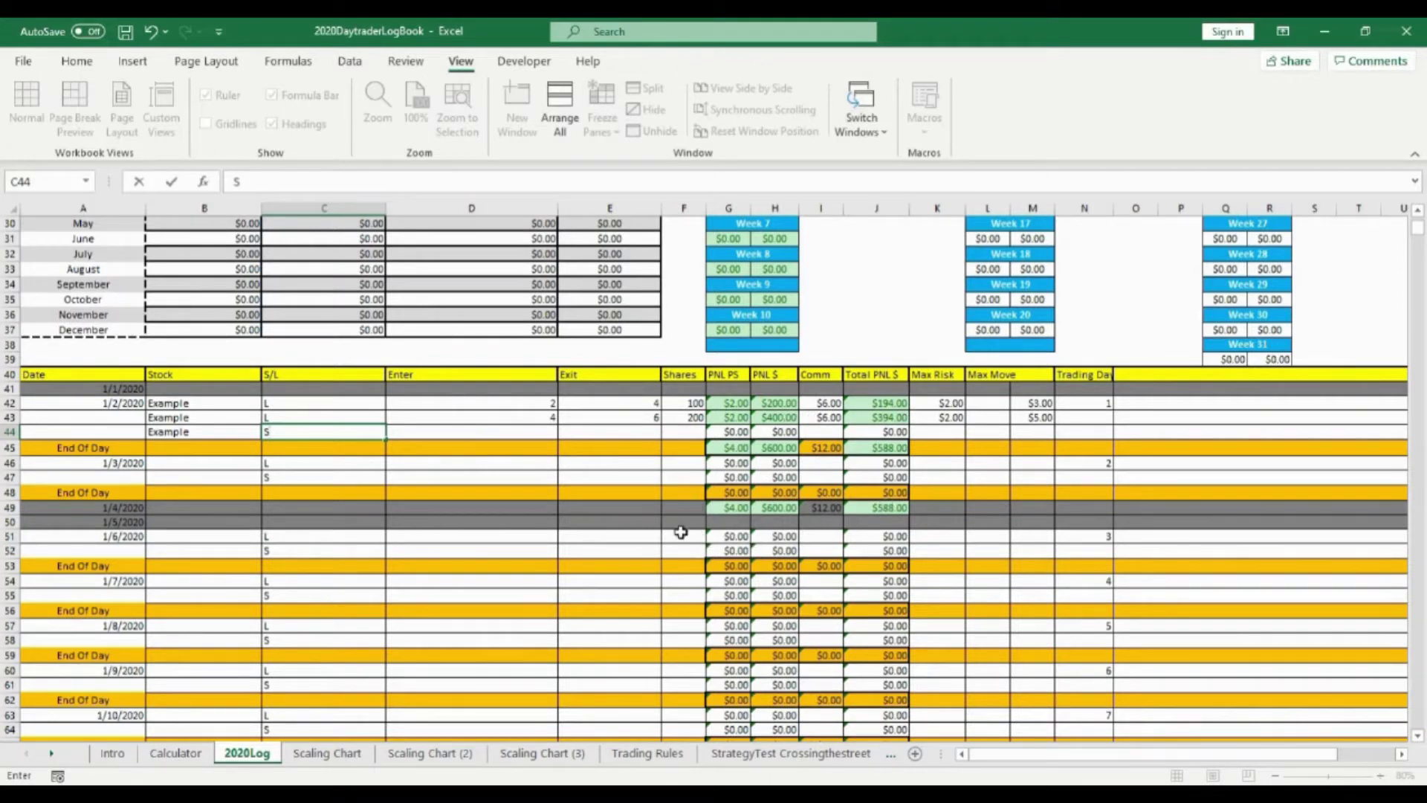
pyautogui.click(509, 432)
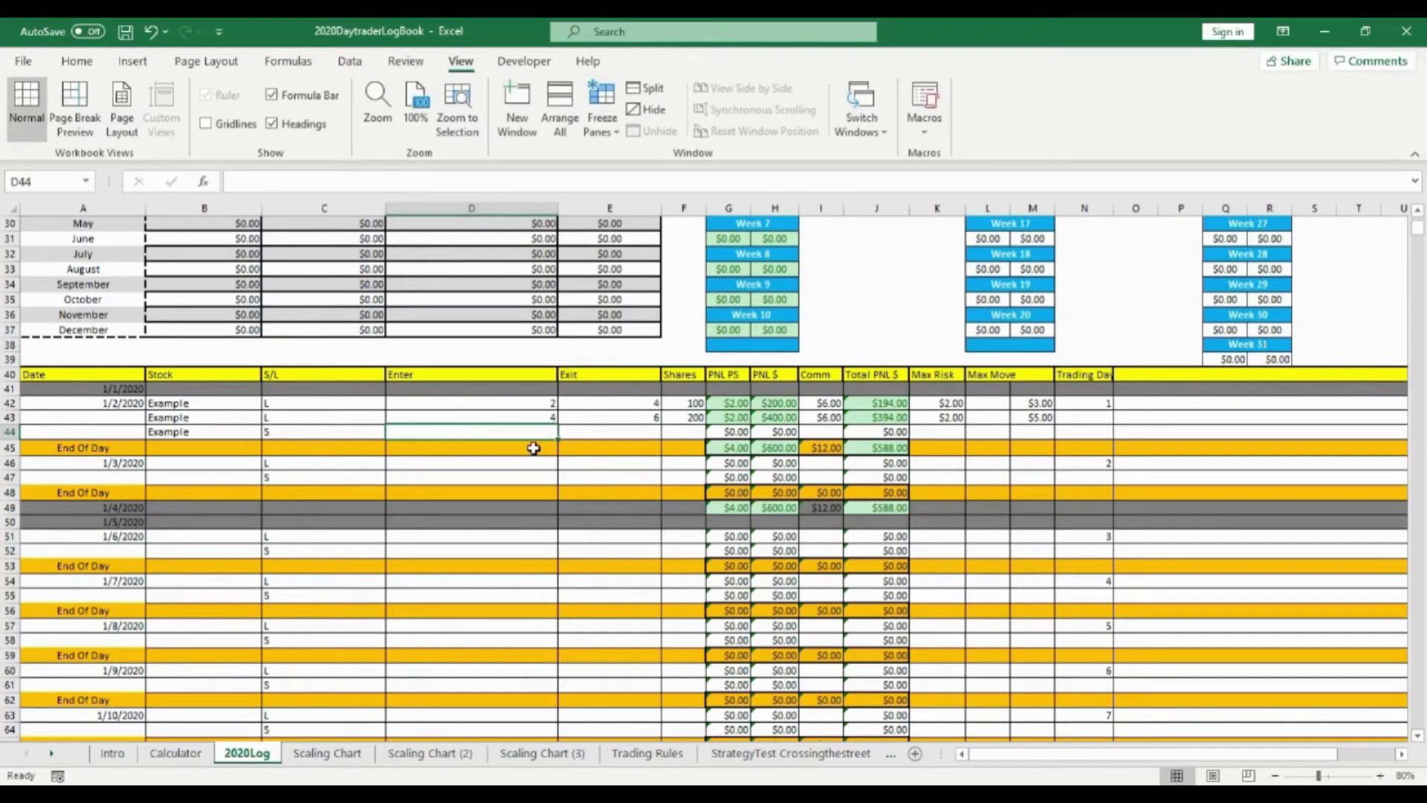
pyautogui.scroll(1, 510, 278)
pyautogui.write('5')
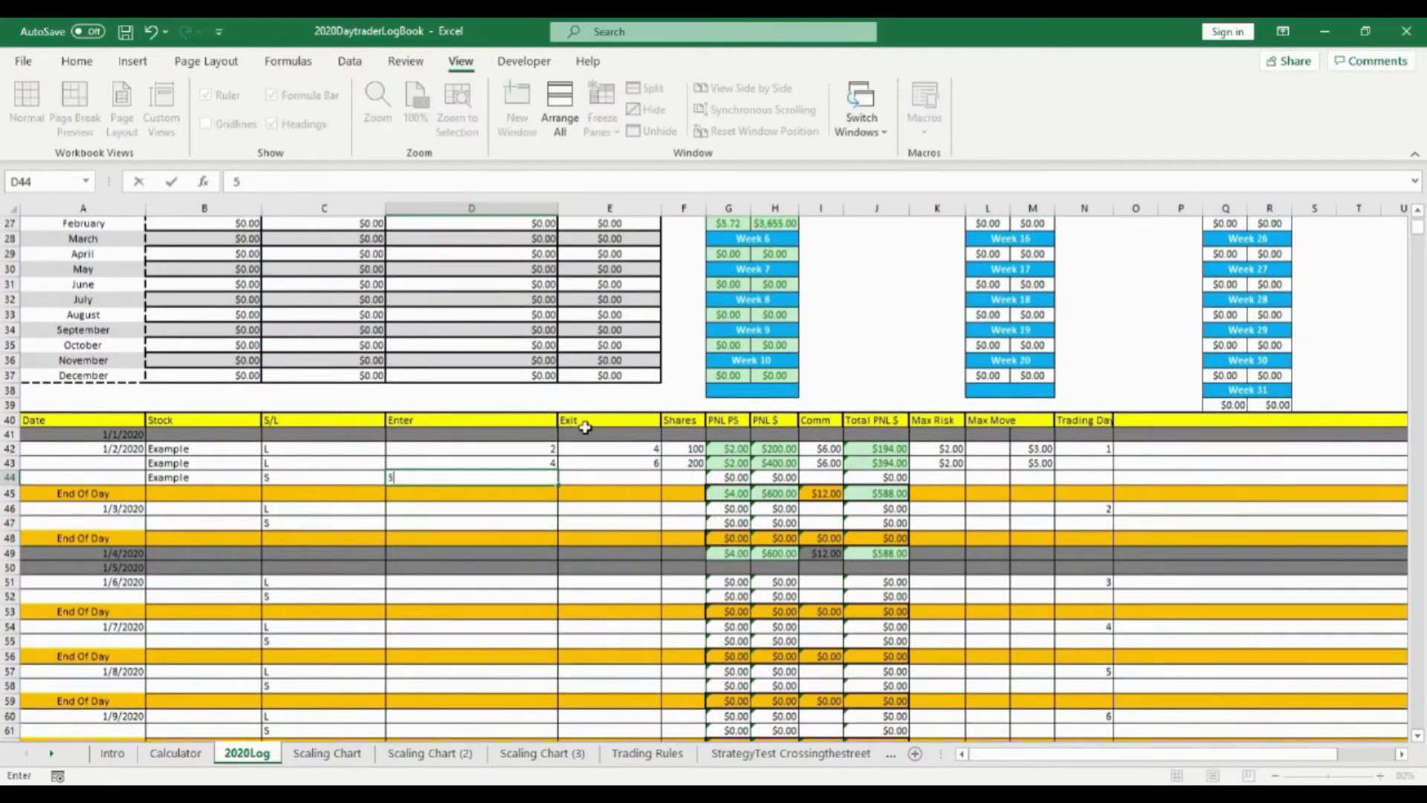
pyautogui.scroll(-1, 610, 440)
pyautogui.click(621, 432)
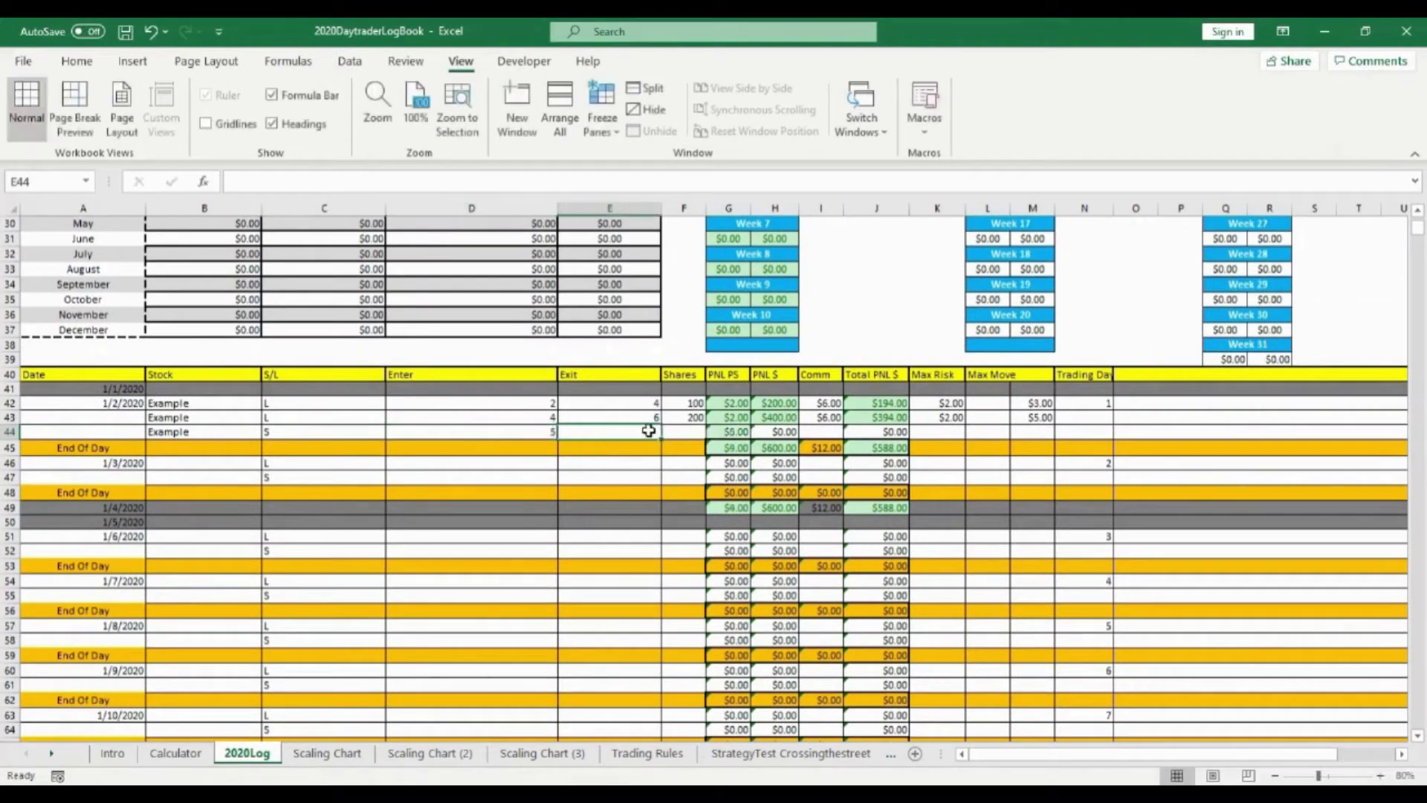
# Complete the row 44 short trade with an Exit price of 4.5, 200 shares and a commission of 6
pyautogui.write('4.5')
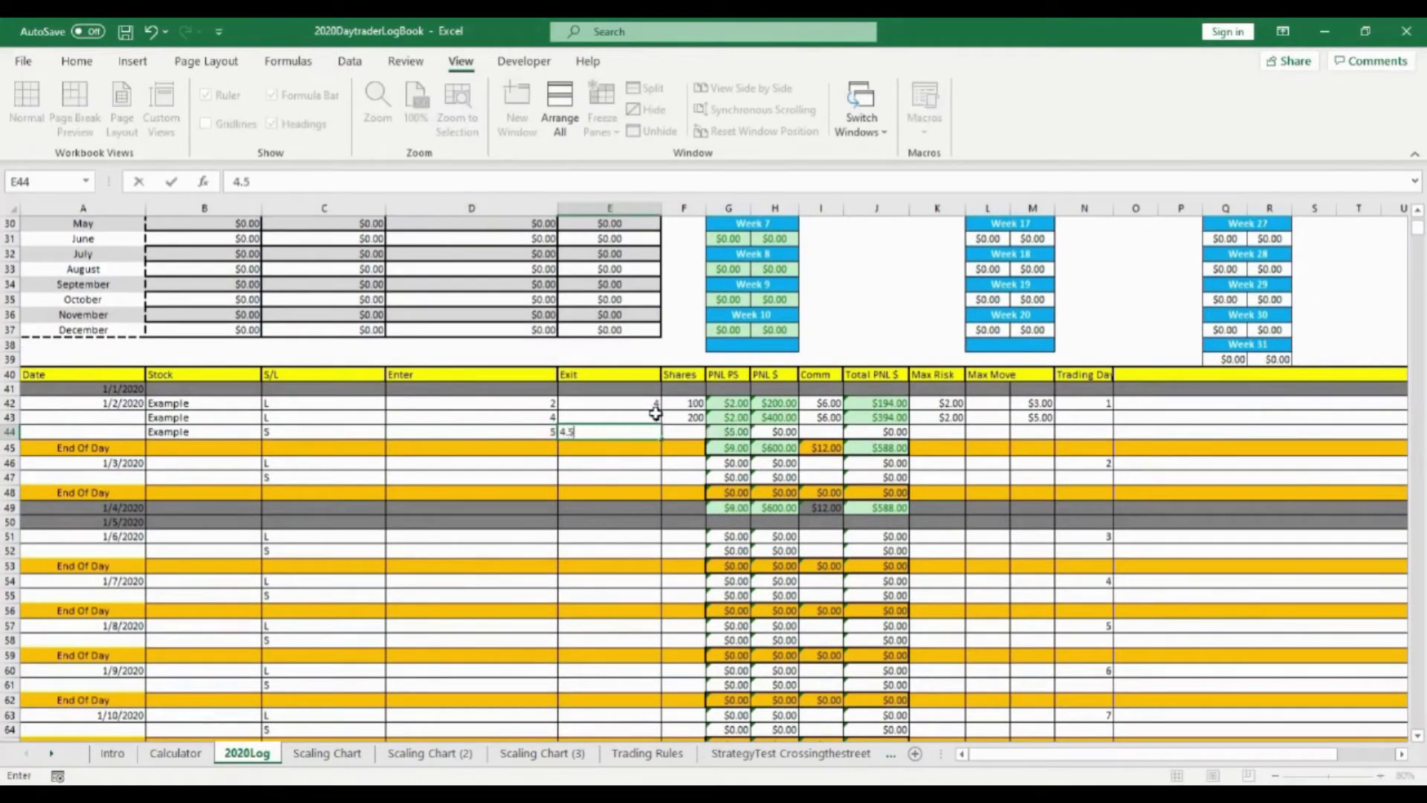
pyautogui.click(688, 432)
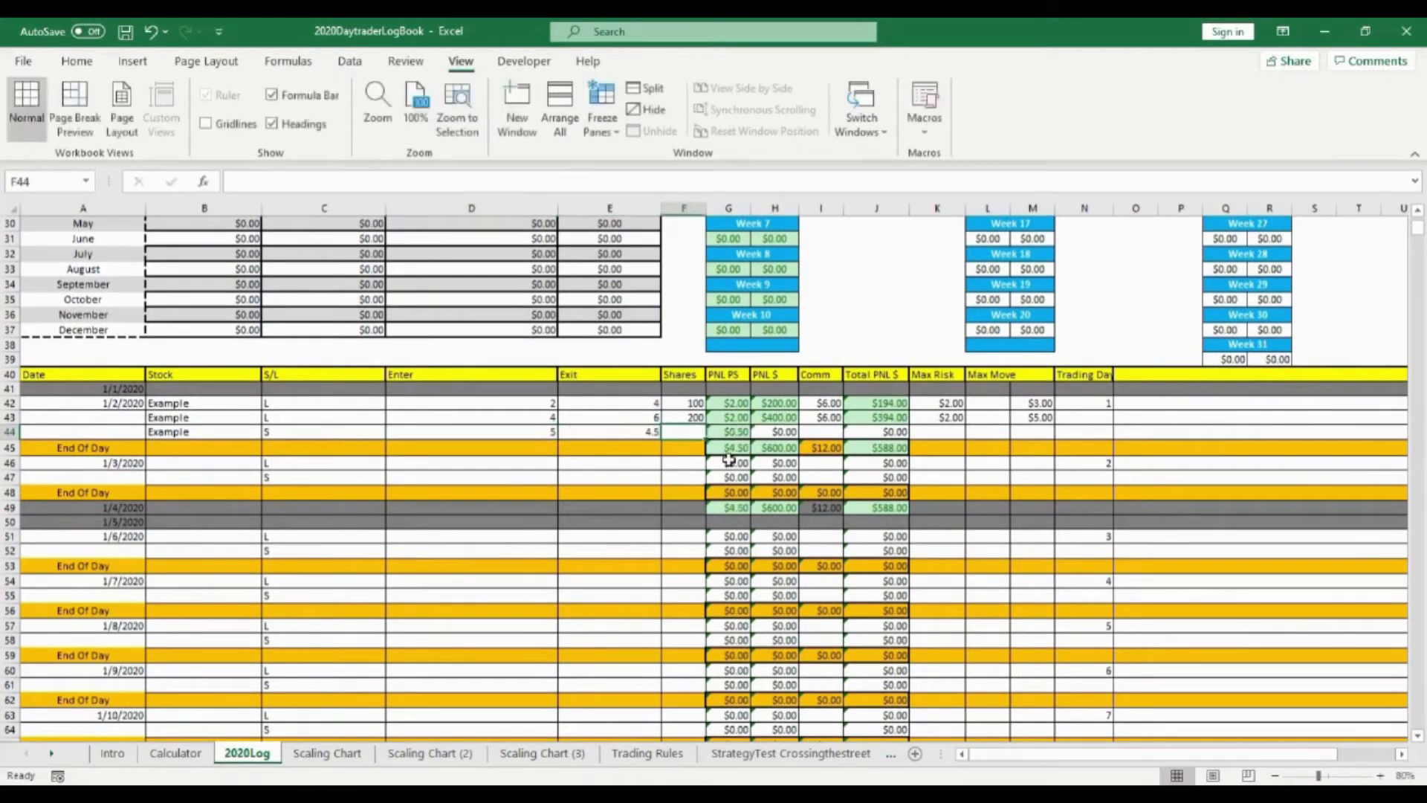
pyautogui.write('200')
pyautogui.click(813, 432)
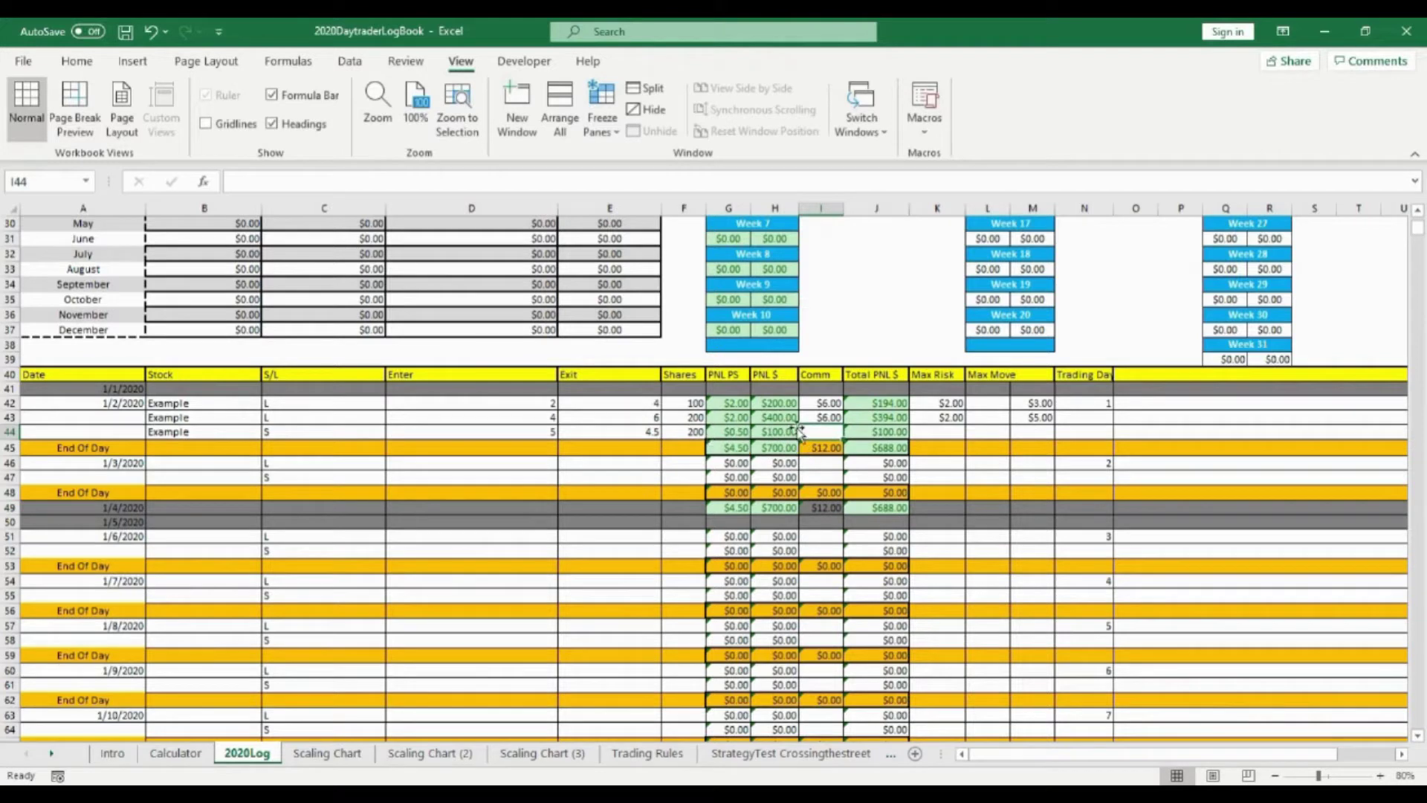
pyautogui.write('6')
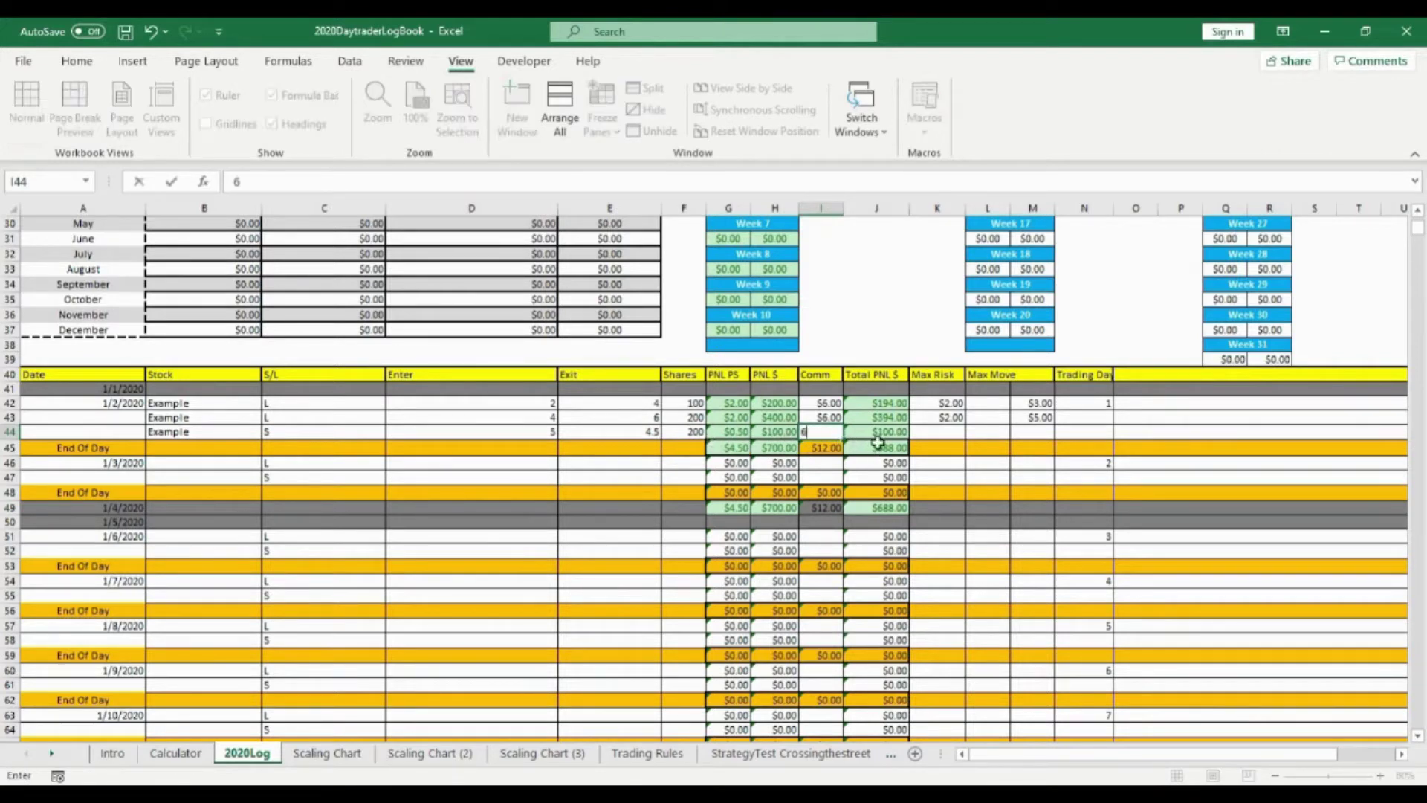
pyautogui.click(929, 433)
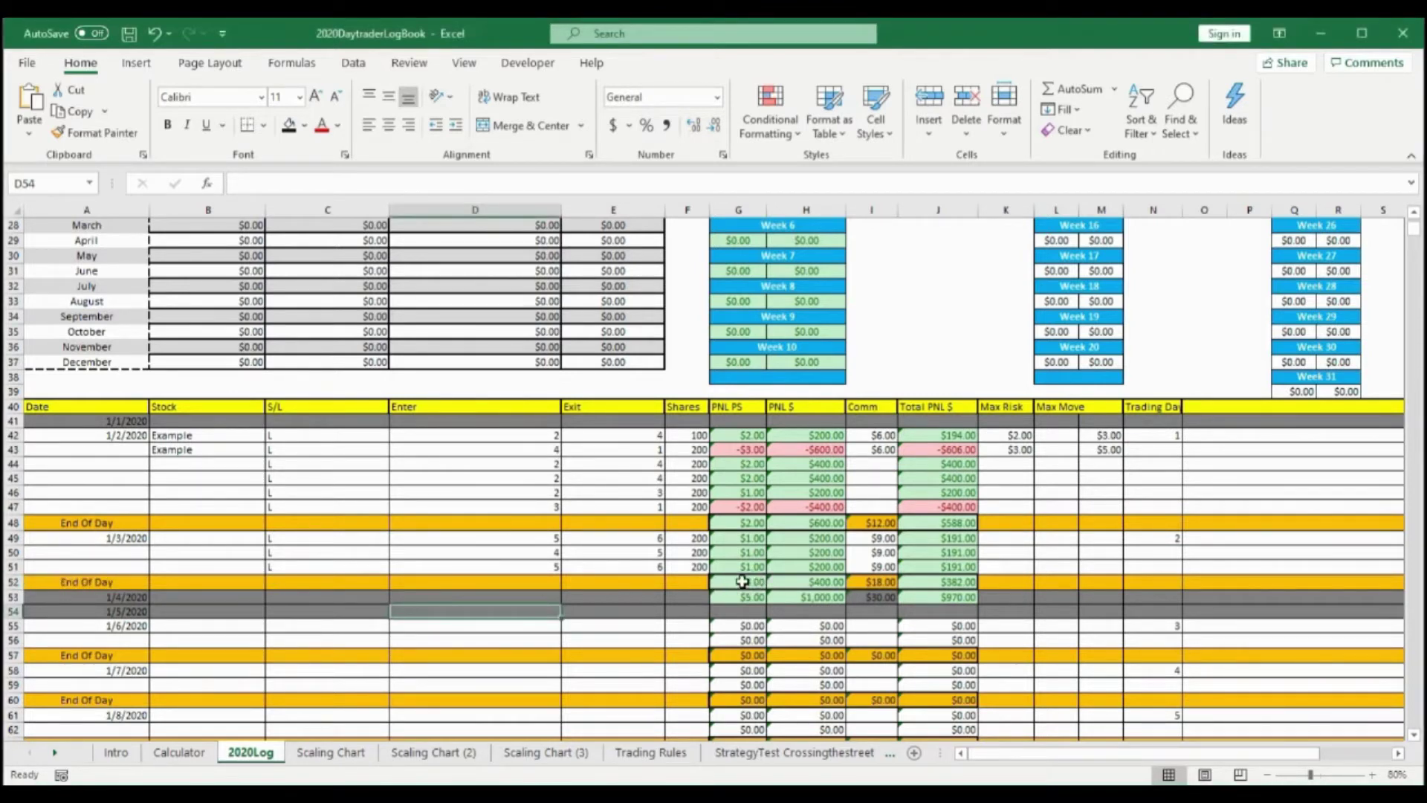
pyautogui.click(90, 554)
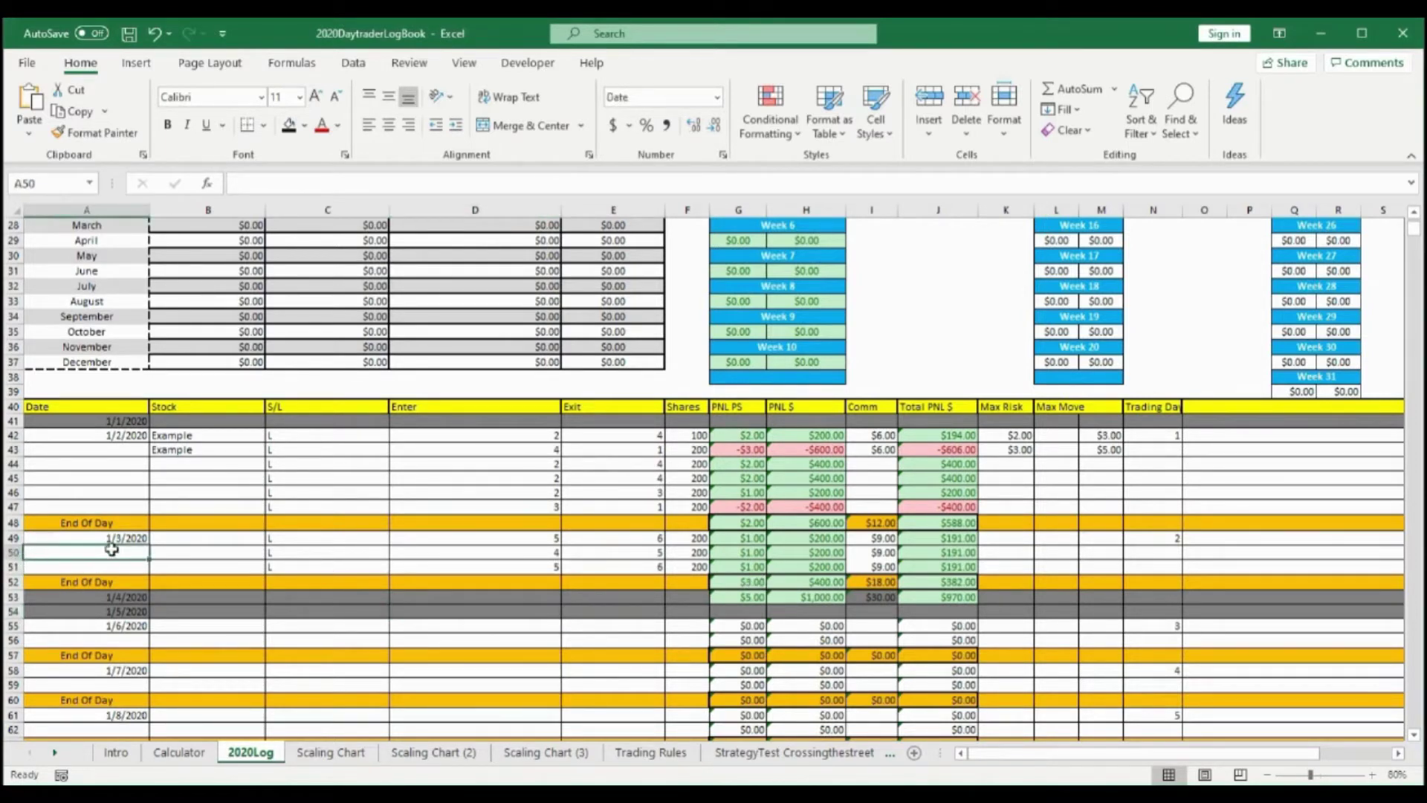
pyautogui.click(13, 553)
pyautogui.rightClick(13, 552)
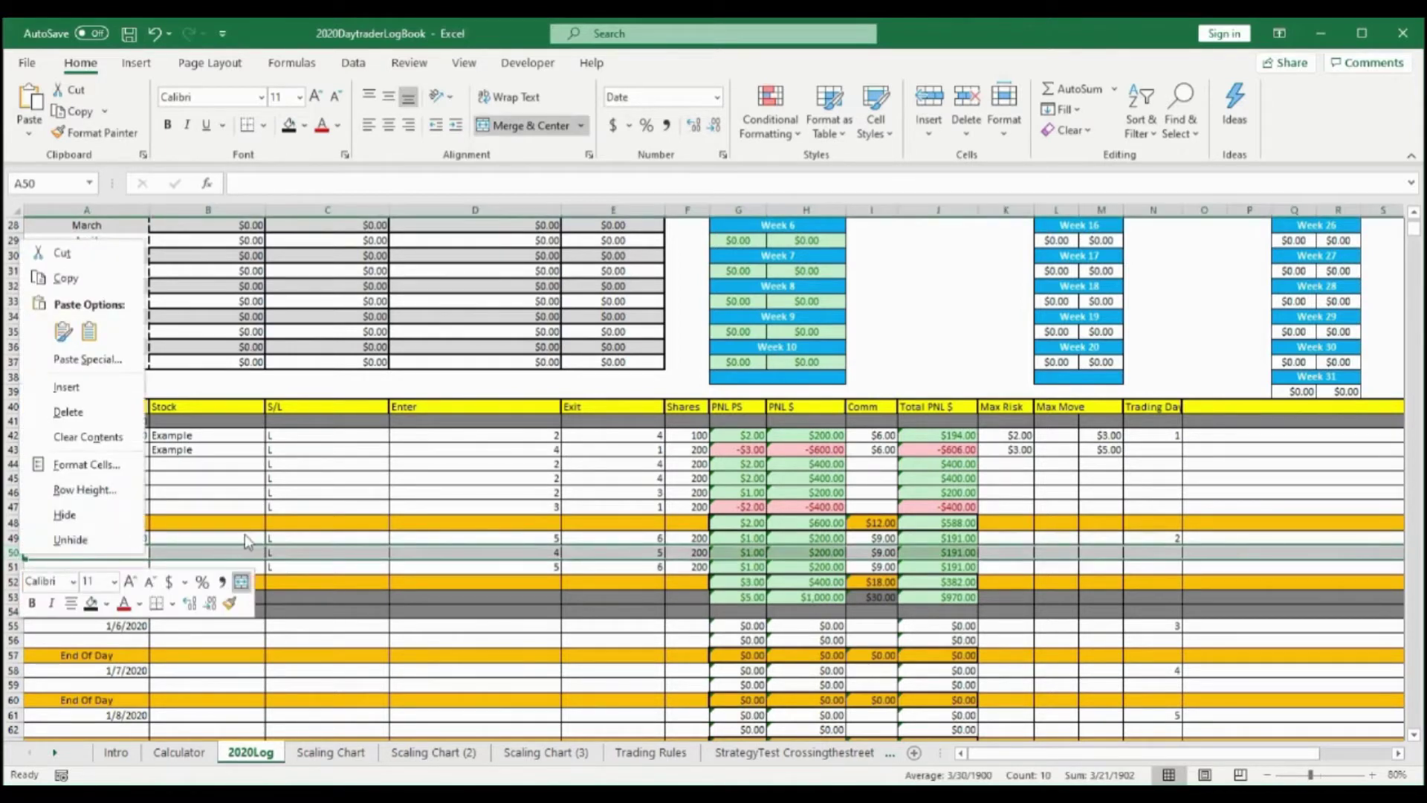
pyautogui.press('Escape')
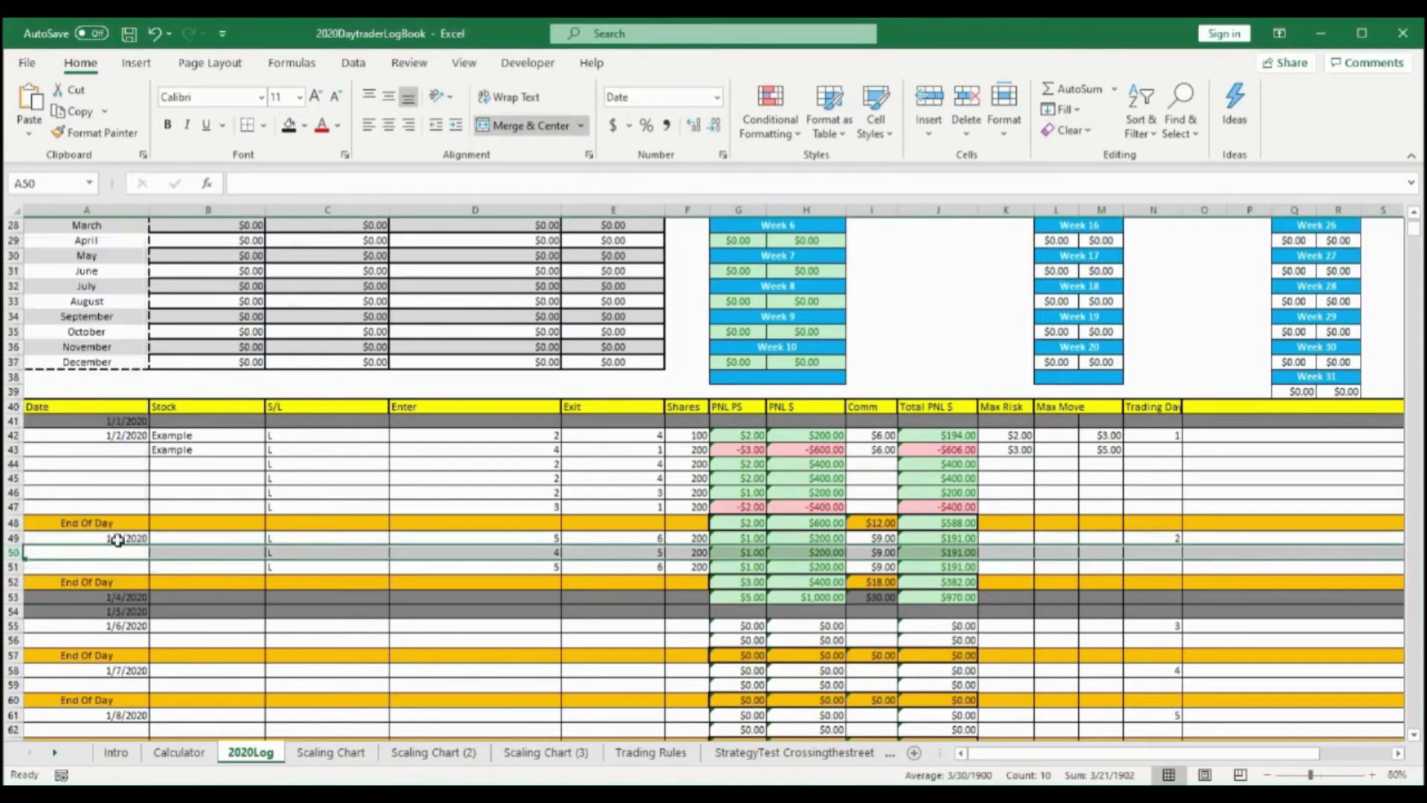
pyautogui.rightClick(14, 553)
pyautogui.press('Escape')
pyautogui.scroll(-2, 320, 547)
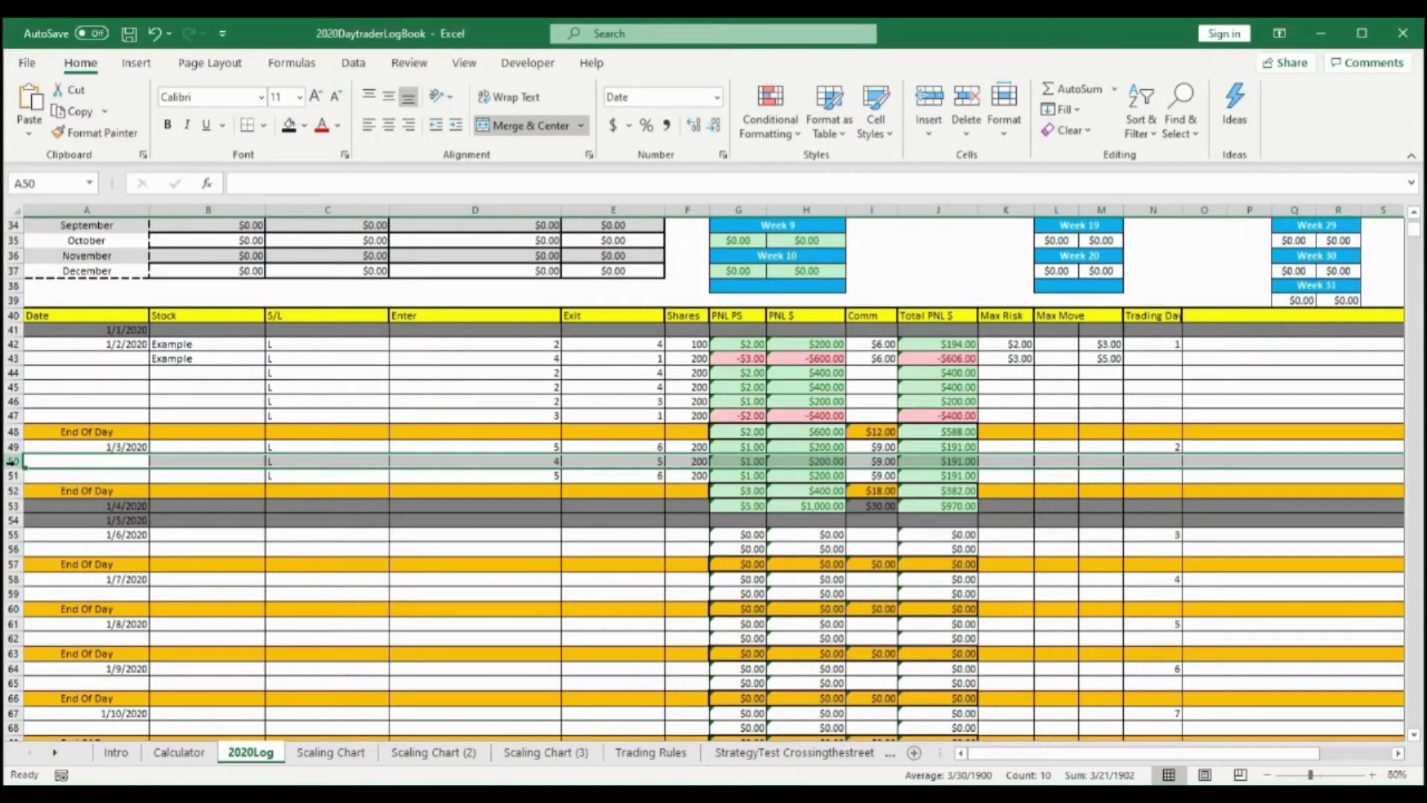
pyautogui.click(282, 537)
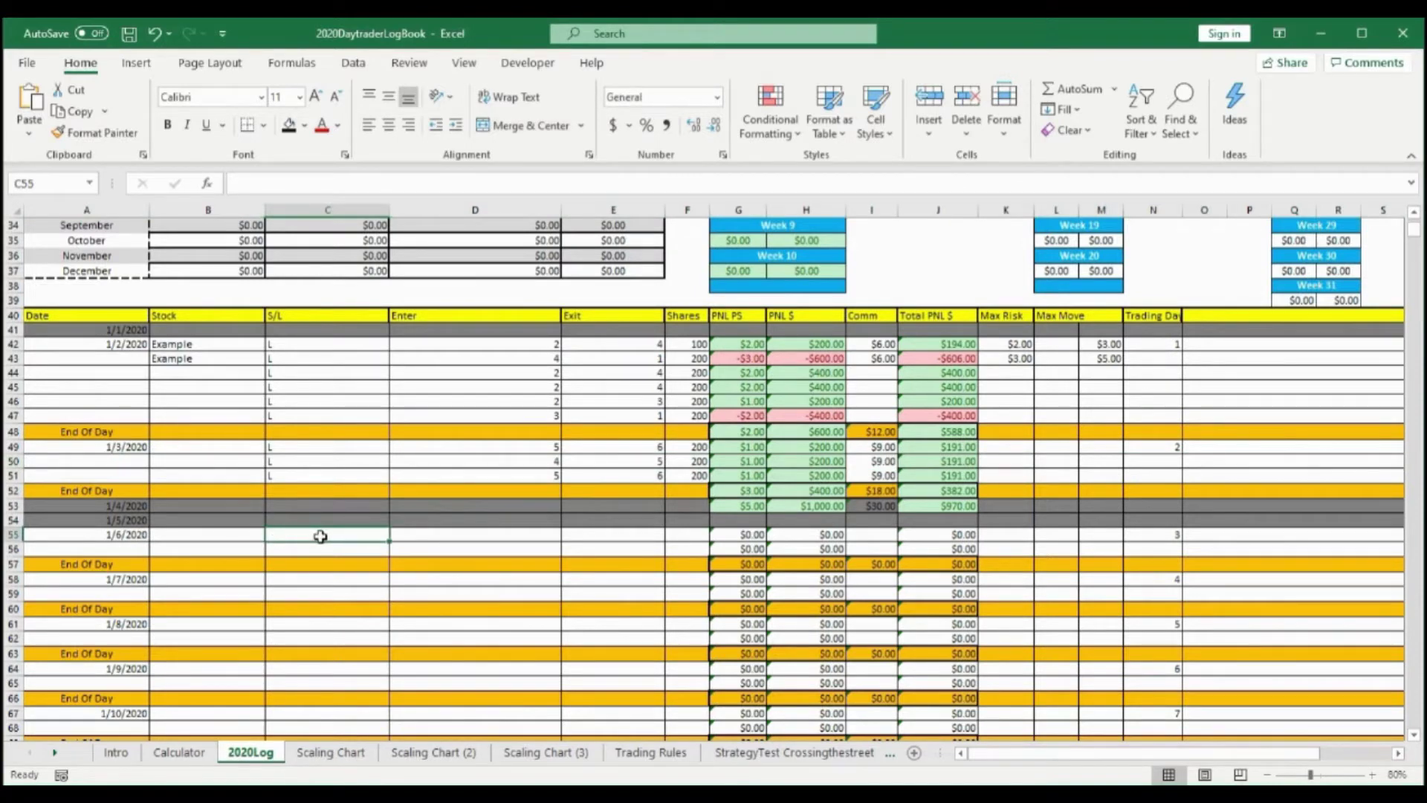
# Insert a blank row at row 50 within the 1/3/2020 trades
pyautogui.rightClick(13, 461)
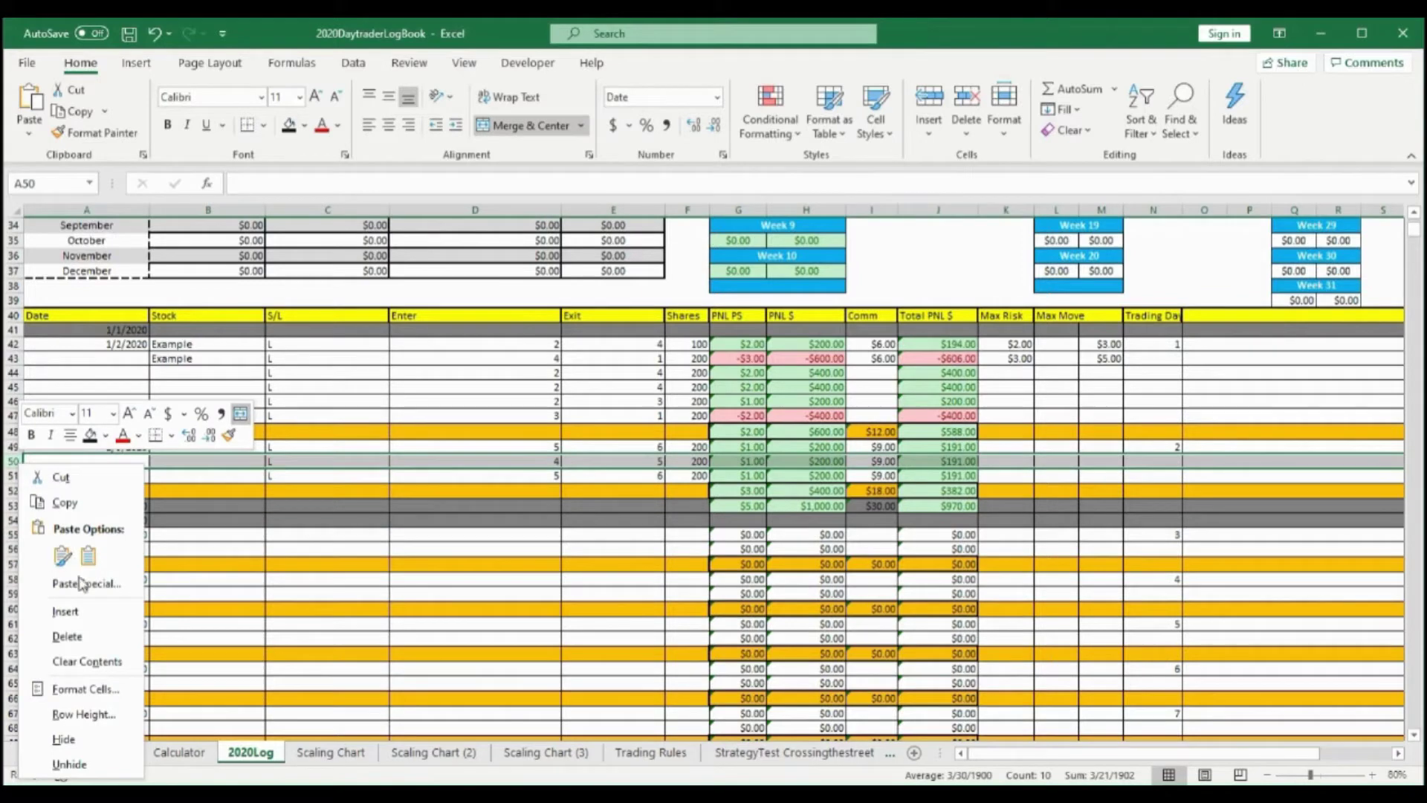
pyautogui.click(65, 611)
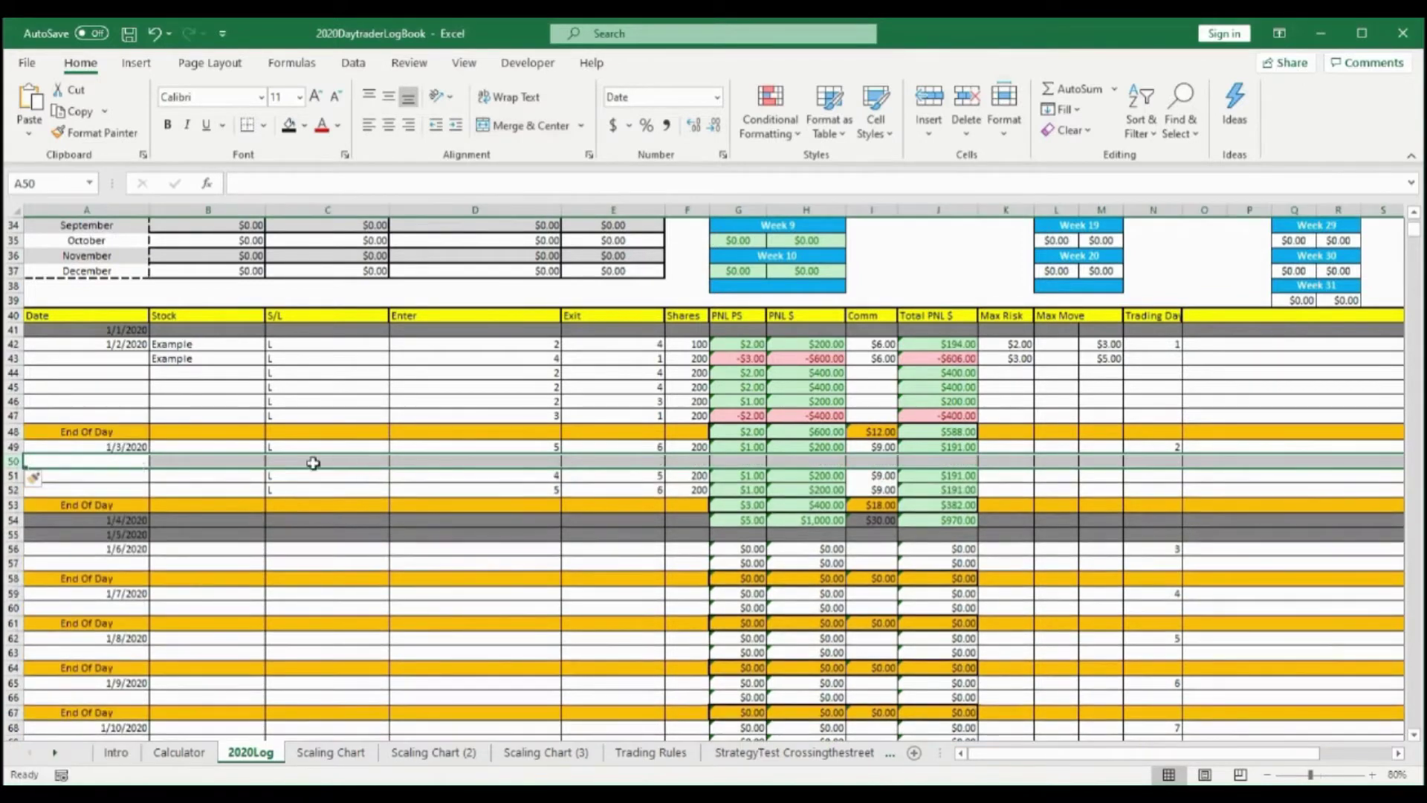
pyautogui.click(723, 462)
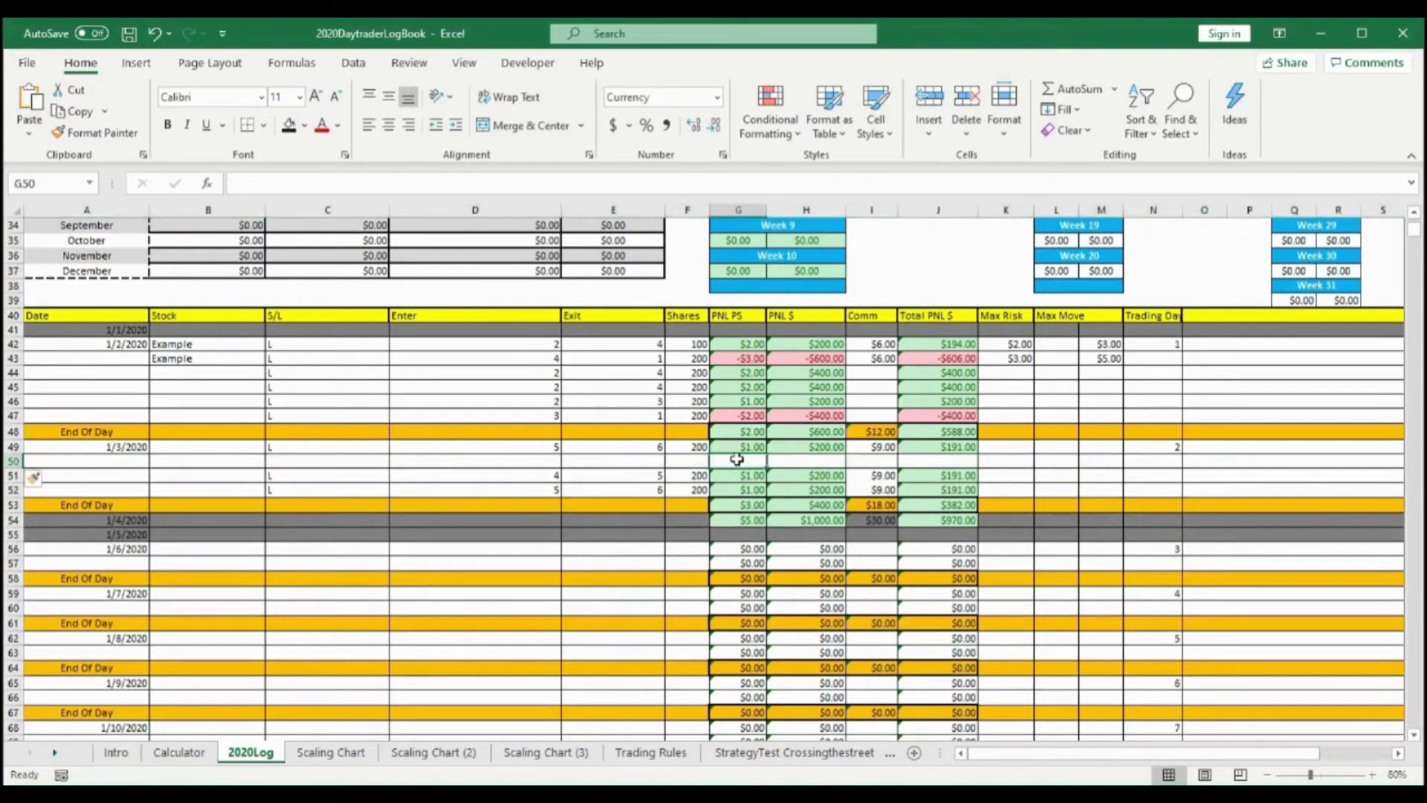
# Fill the PNL PS, PNL $ and Total PNL $ formulas from row 49 down into the blank row 50
pyautogui.click(738, 447)
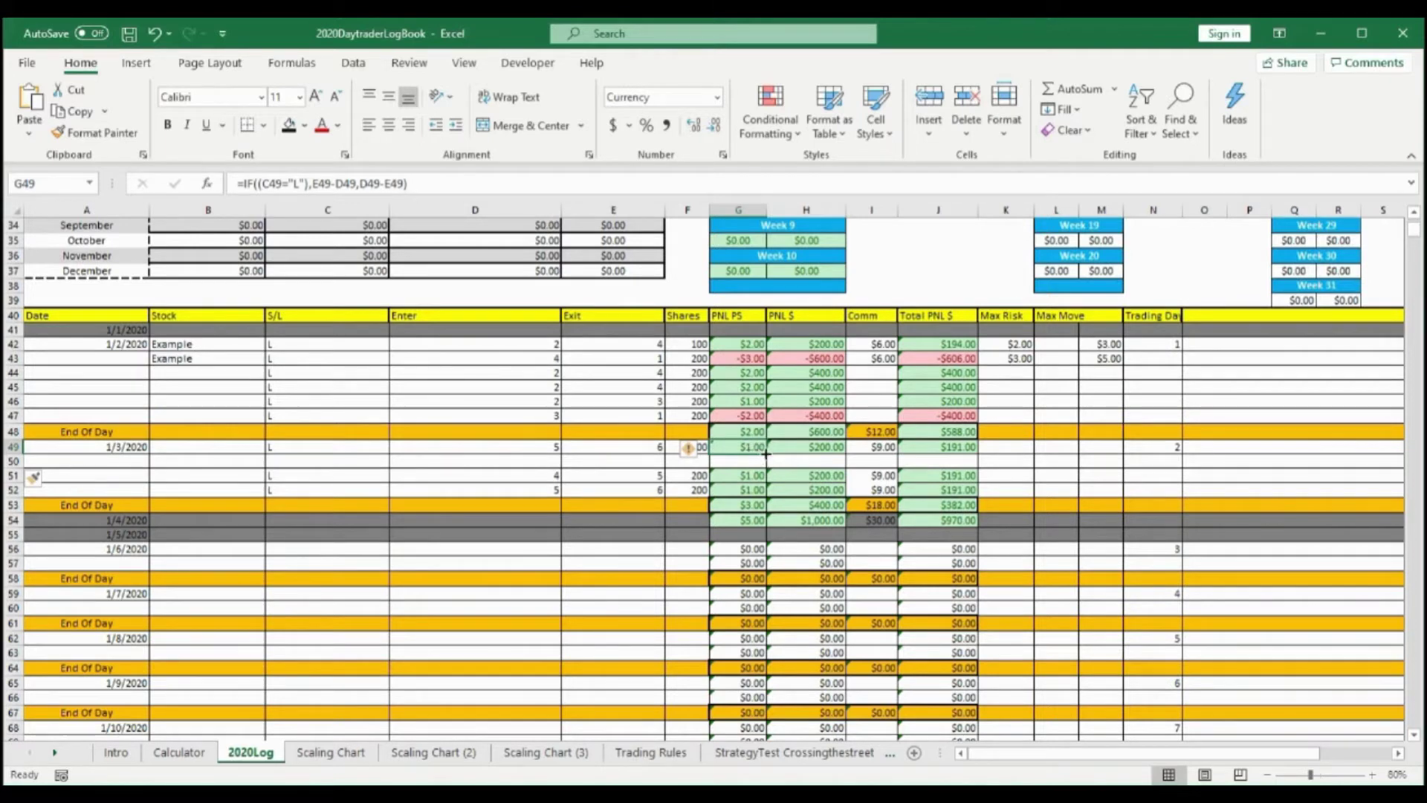
pyautogui.moveTo(765, 454); pyautogui.dragTo(848, 467)
pyautogui.click(841, 451)
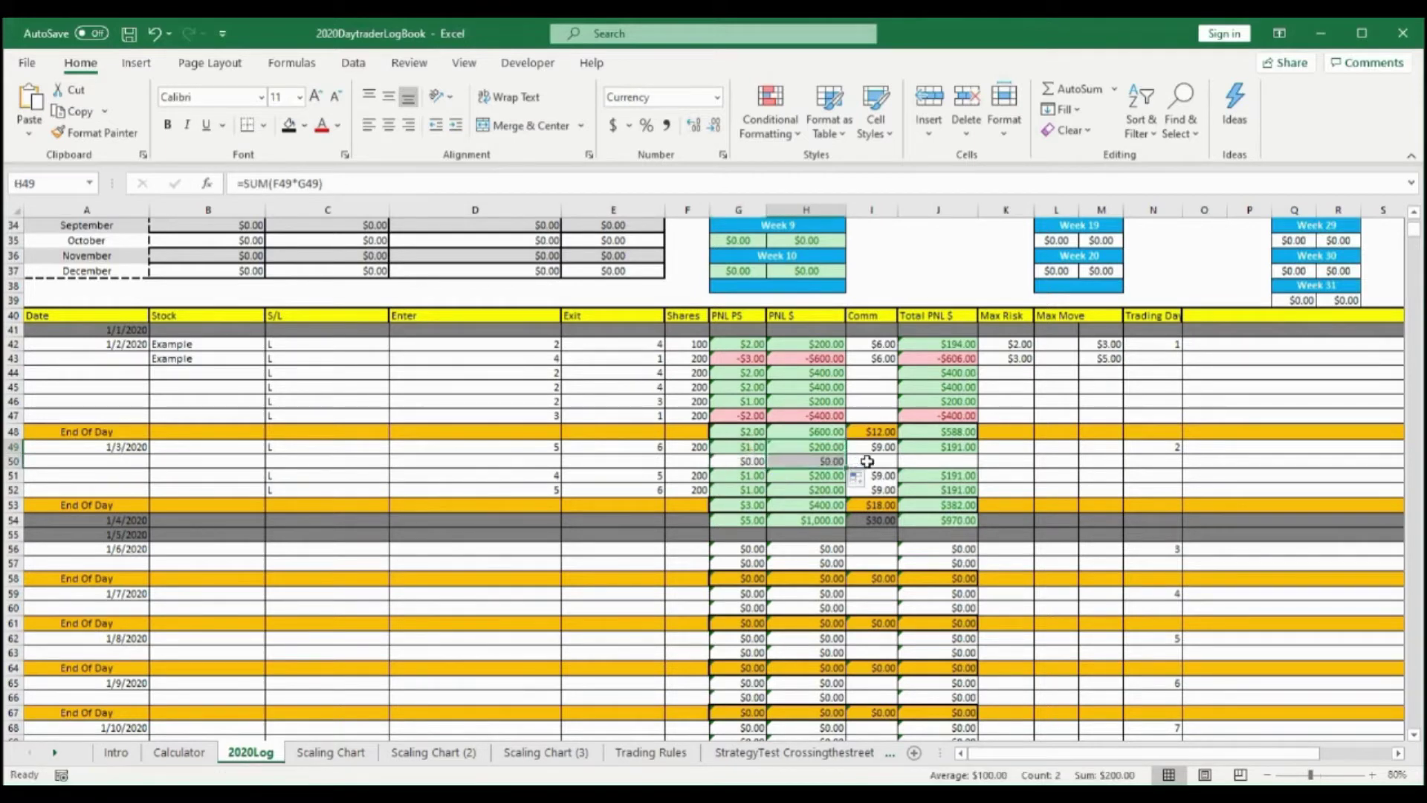
pyautogui.click(961, 447)
pyautogui.moveTo(979, 452); pyautogui.dragTo(979, 467)
# Fill the Averaging formulas for PNL PS and PNL $ from row 49 down into row 50
pyautogui.moveTo(1028, 759); pyautogui.dragTo(1099, 758)
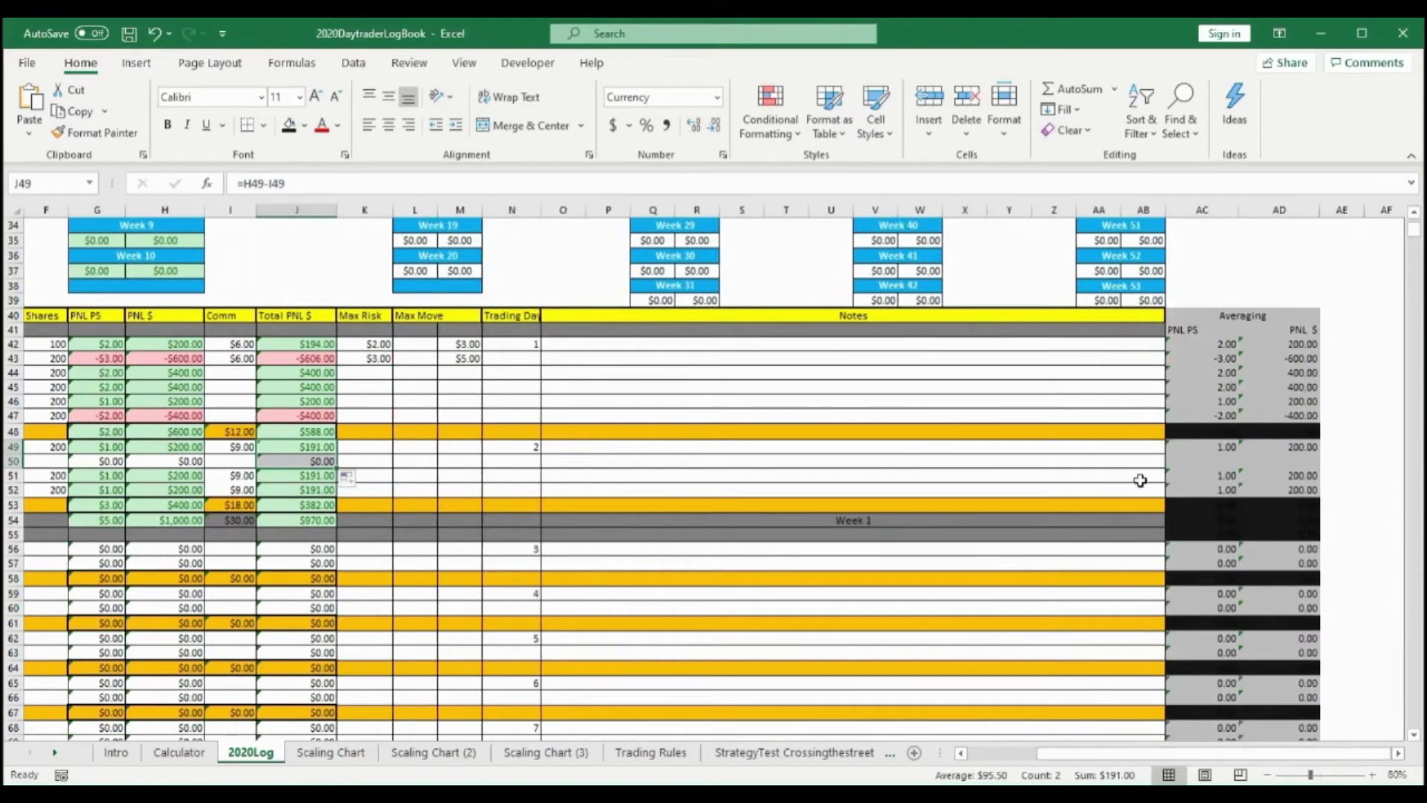
pyautogui.click(1231, 448)
pyautogui.moveTo(1240, 453); pyautogui.dragTo(1314, 467)
pyautogui.click(1310, 447)
# Log a trade in row 50 with side S, Enter 5, Exit 7, 2 shares and a commission of 6
pyautogui.moveTo(1255, 754); pyautogui.dragTo(1050, 755)
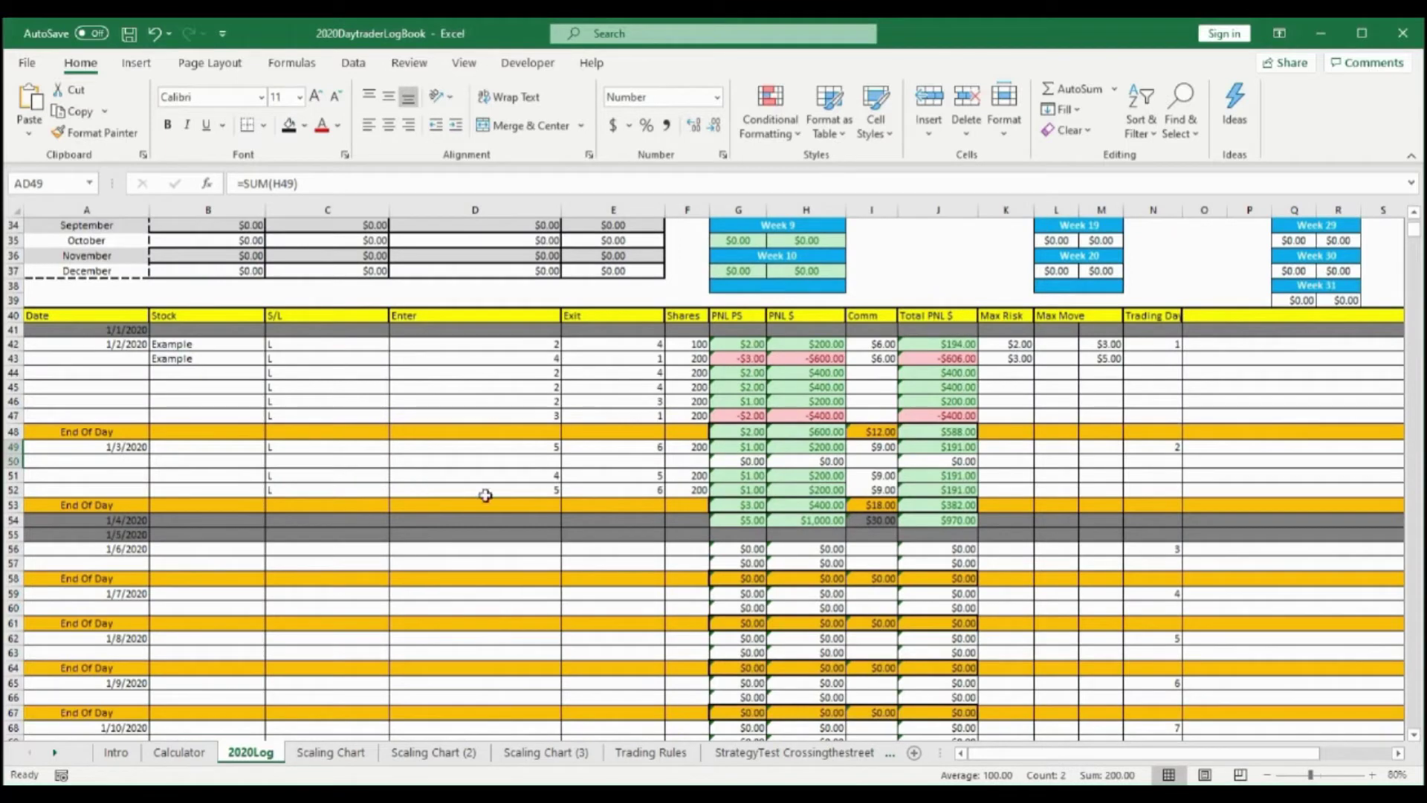
pyautogui.click(309, 463)
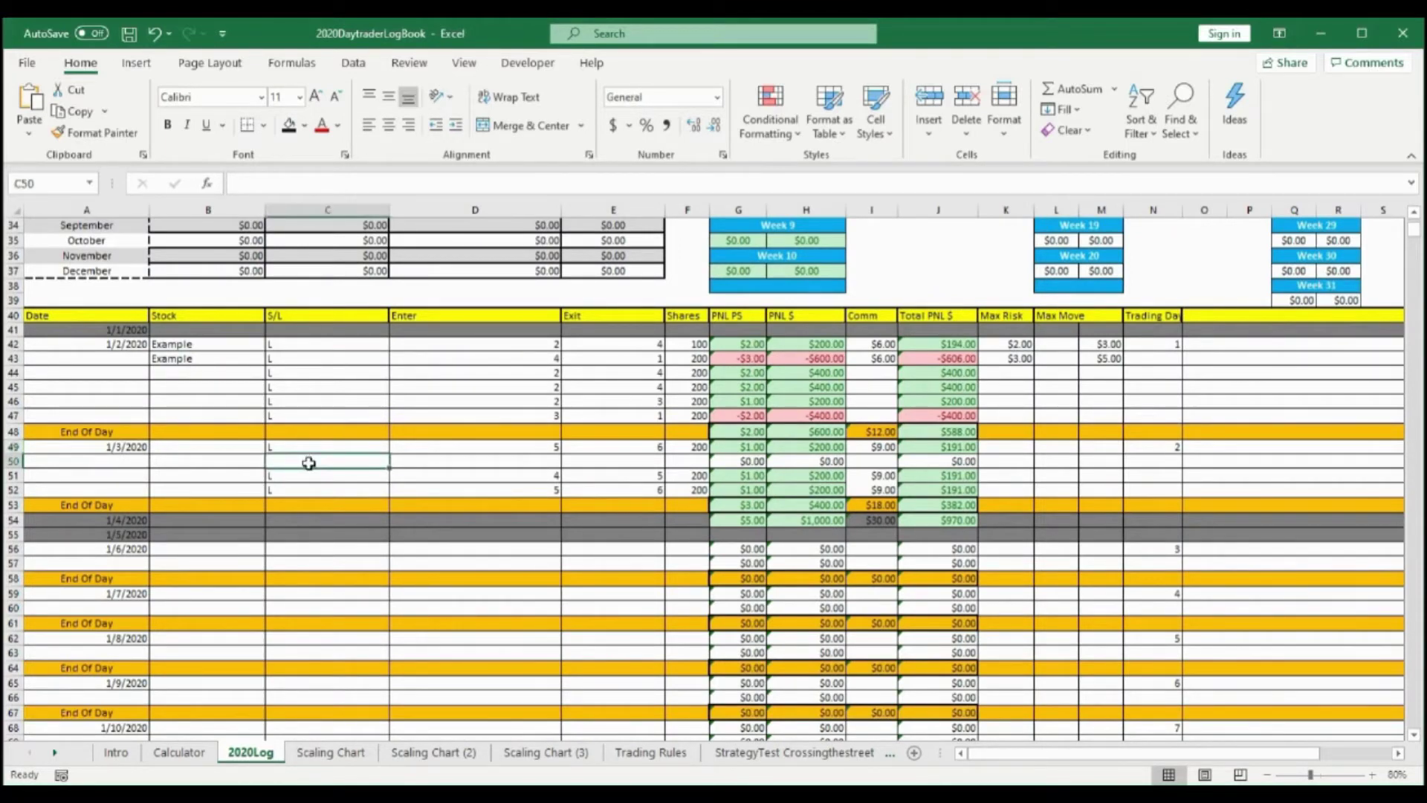
pyautogui.write('S')
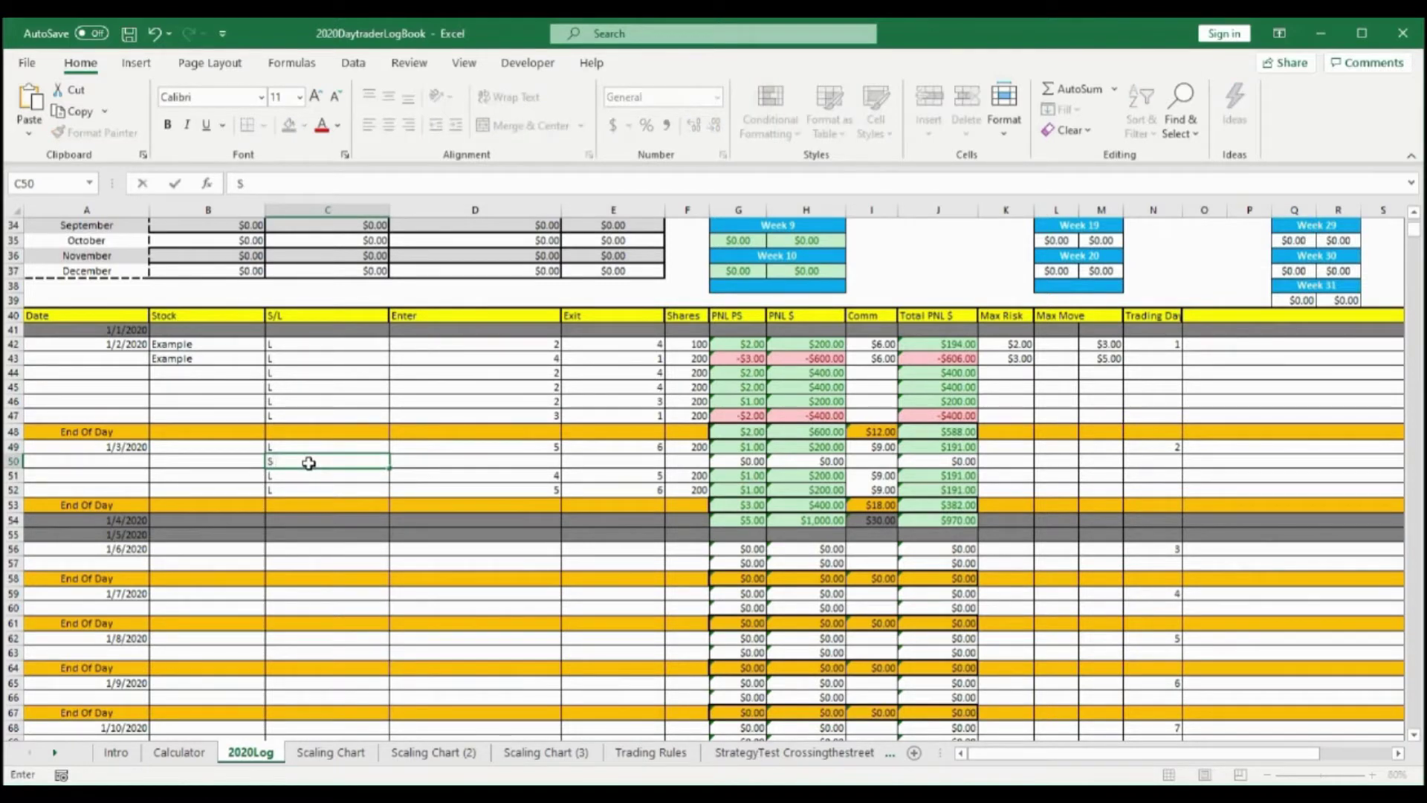
pyautogui.click(535, 462)
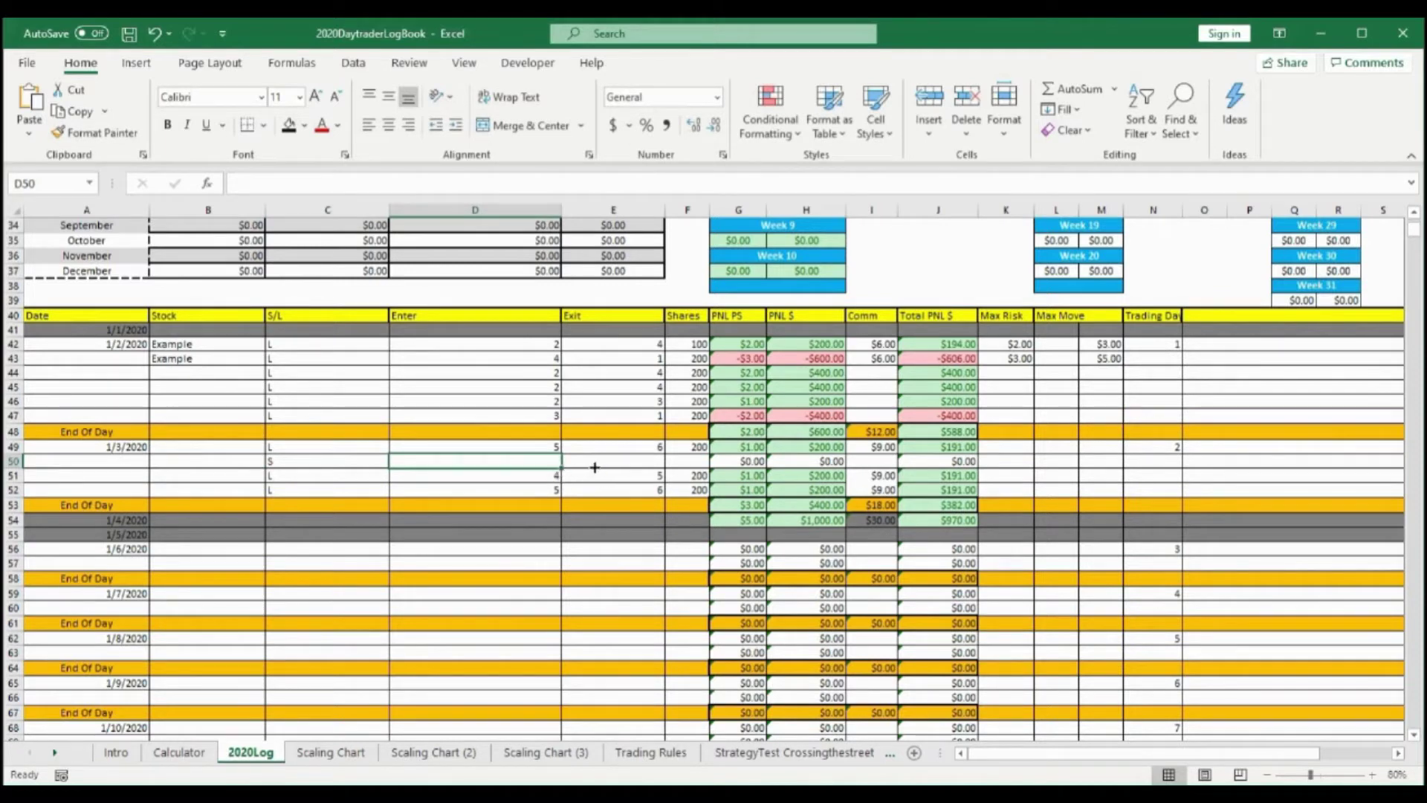
pyautogui.moveTo(546, 464); pyautogui.dragTo(654, 461)
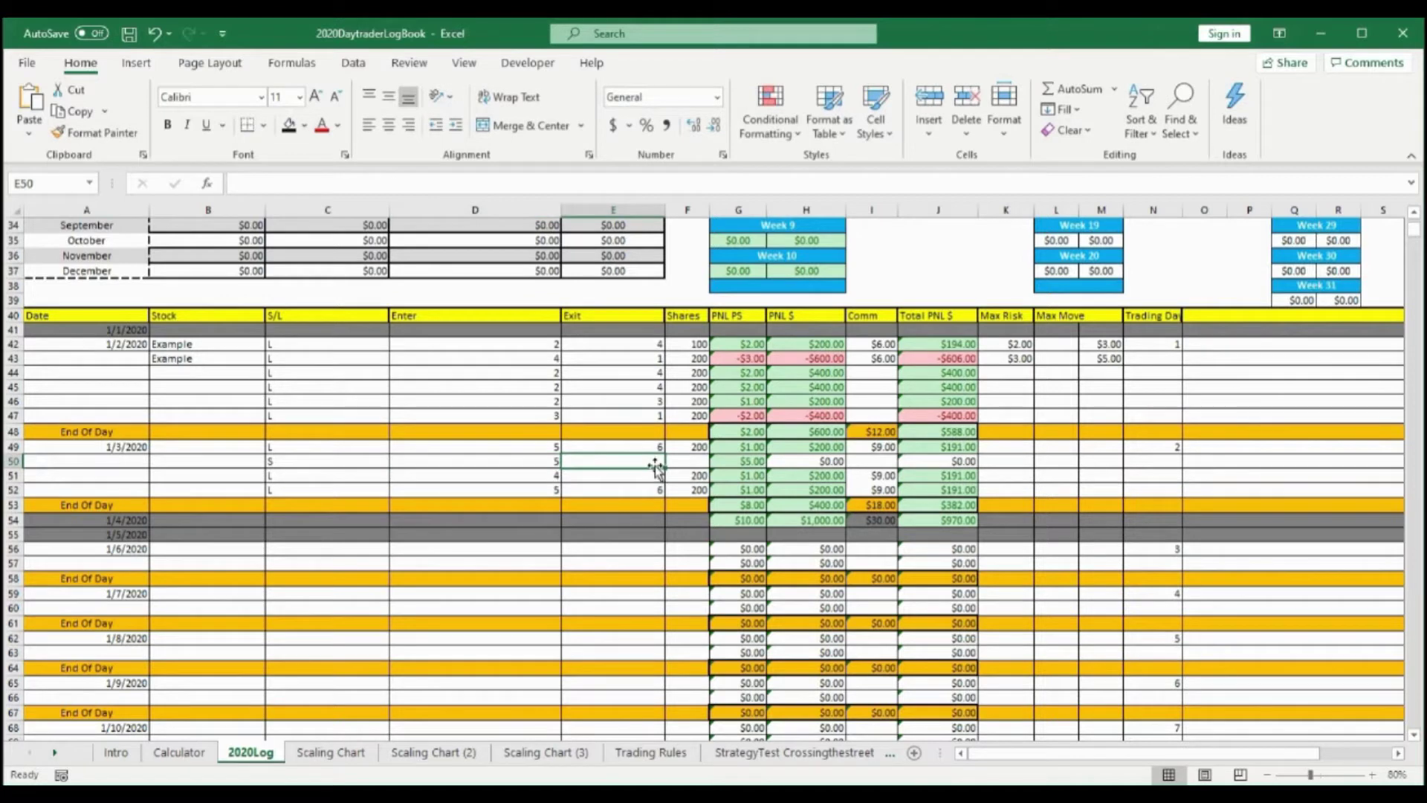
pyautogui.write('7')
pyautogui.press('Tab')
pyautogui.write('2')
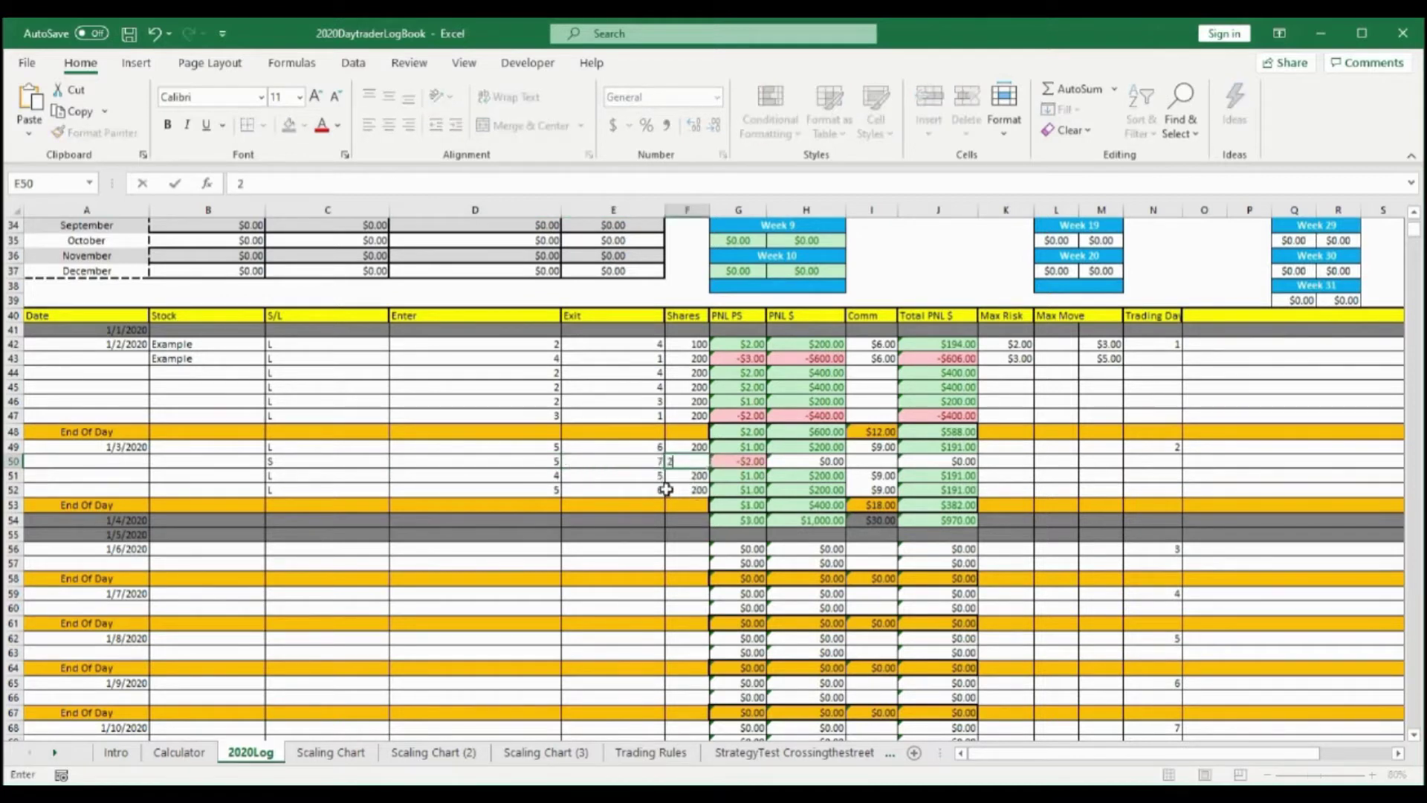
pyautogui.click(628, 487)
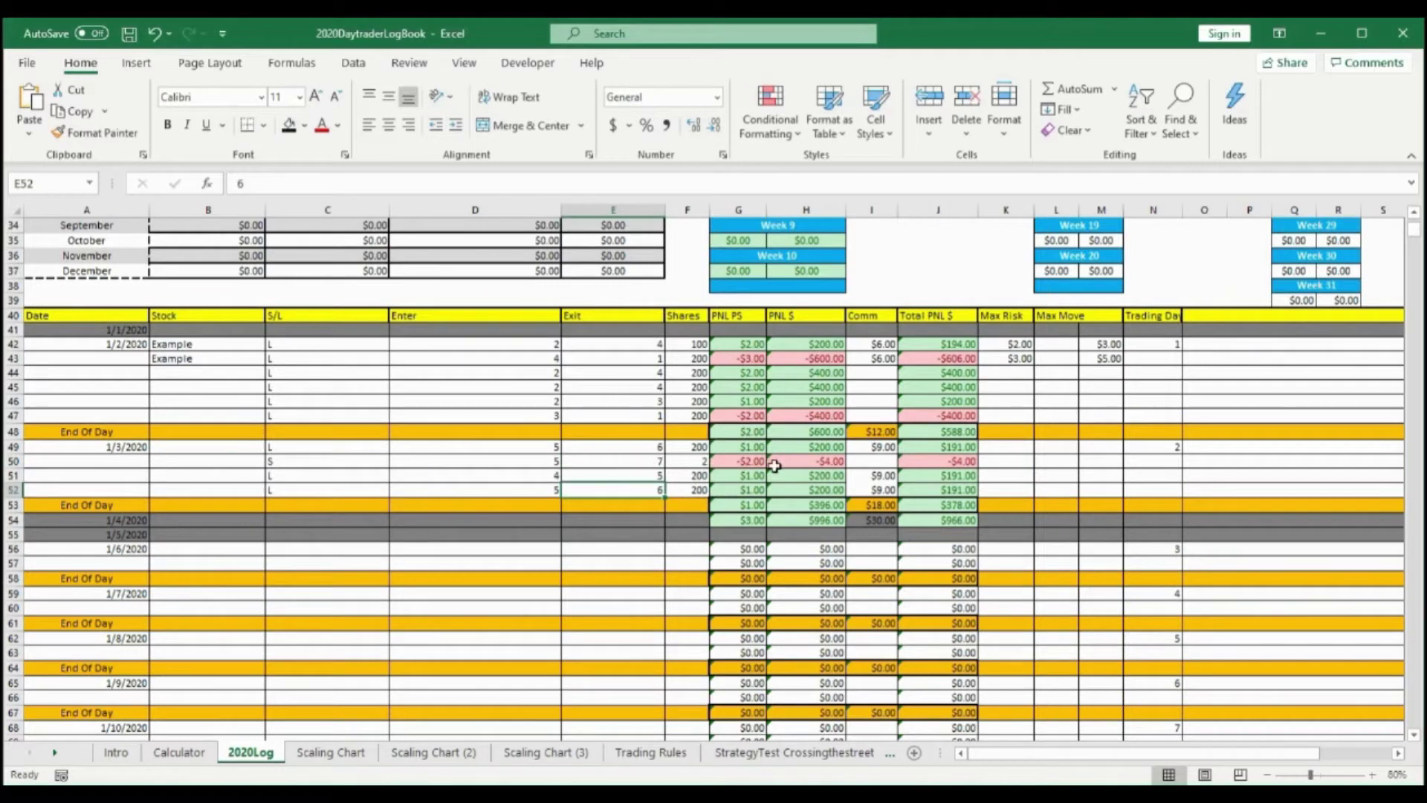
pyautogui.click(884, 462)
pyautogui.write('6')
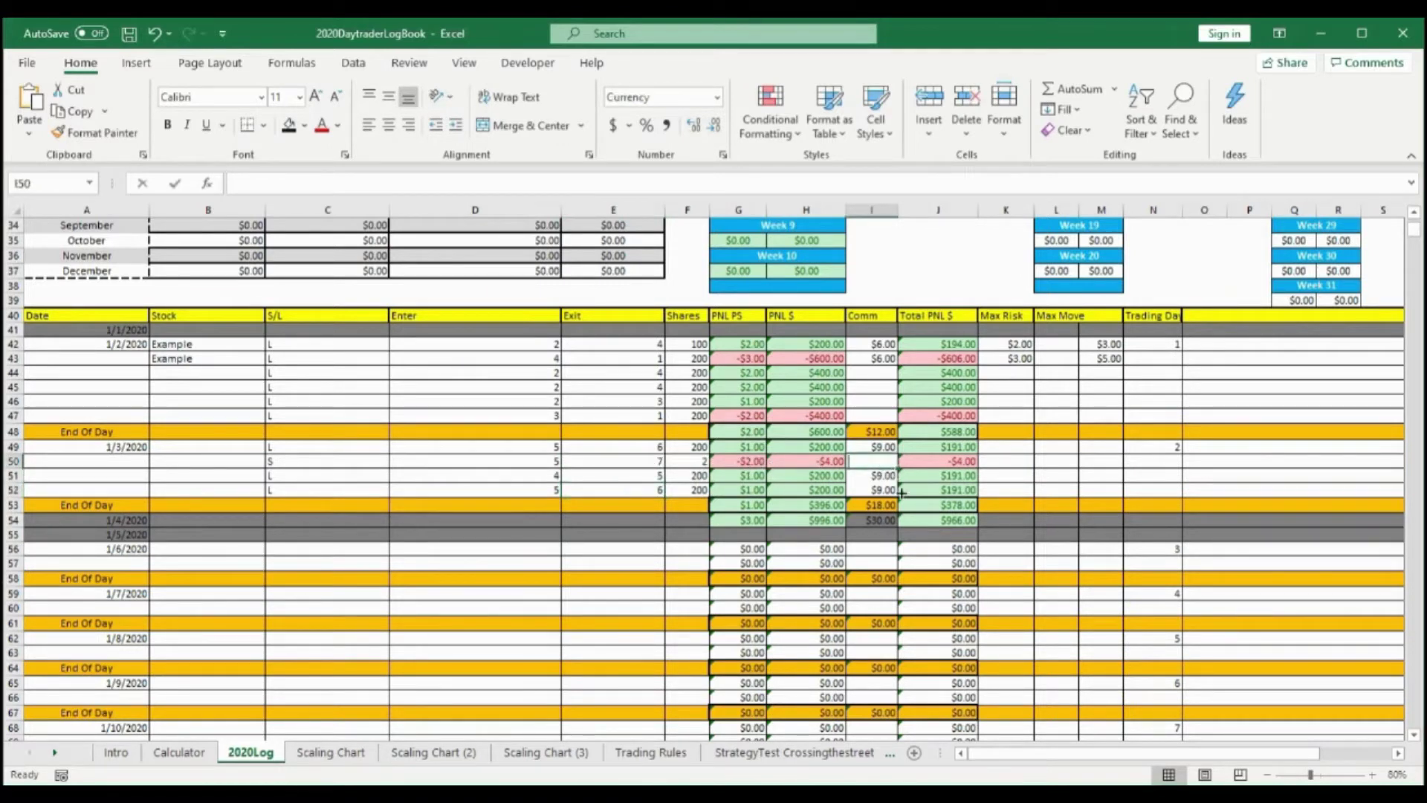
pyautogui.click(1011, 462)
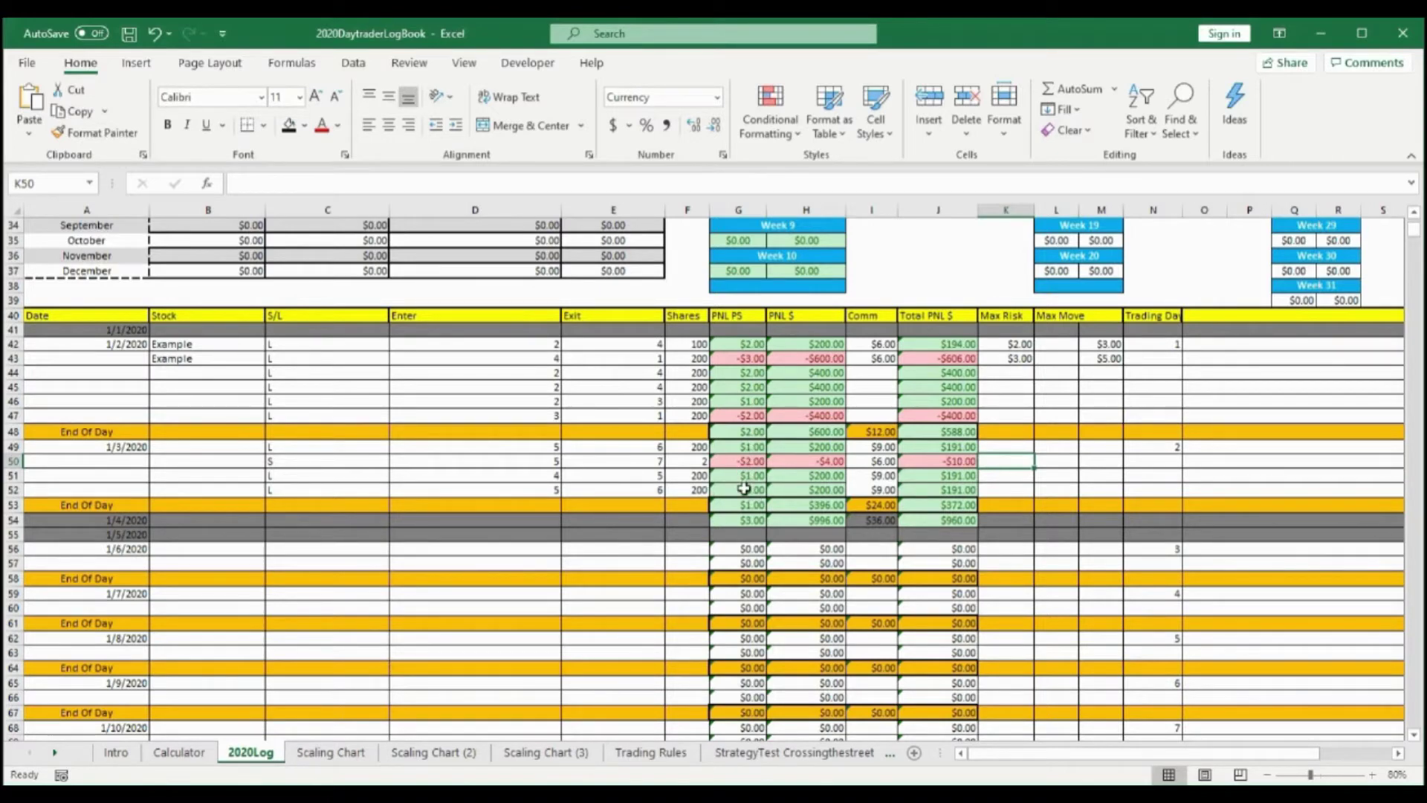
# Insert a blank row at row 57 within the 1/6/2020 block
pyautogui.scroll(-2, 245, 557)
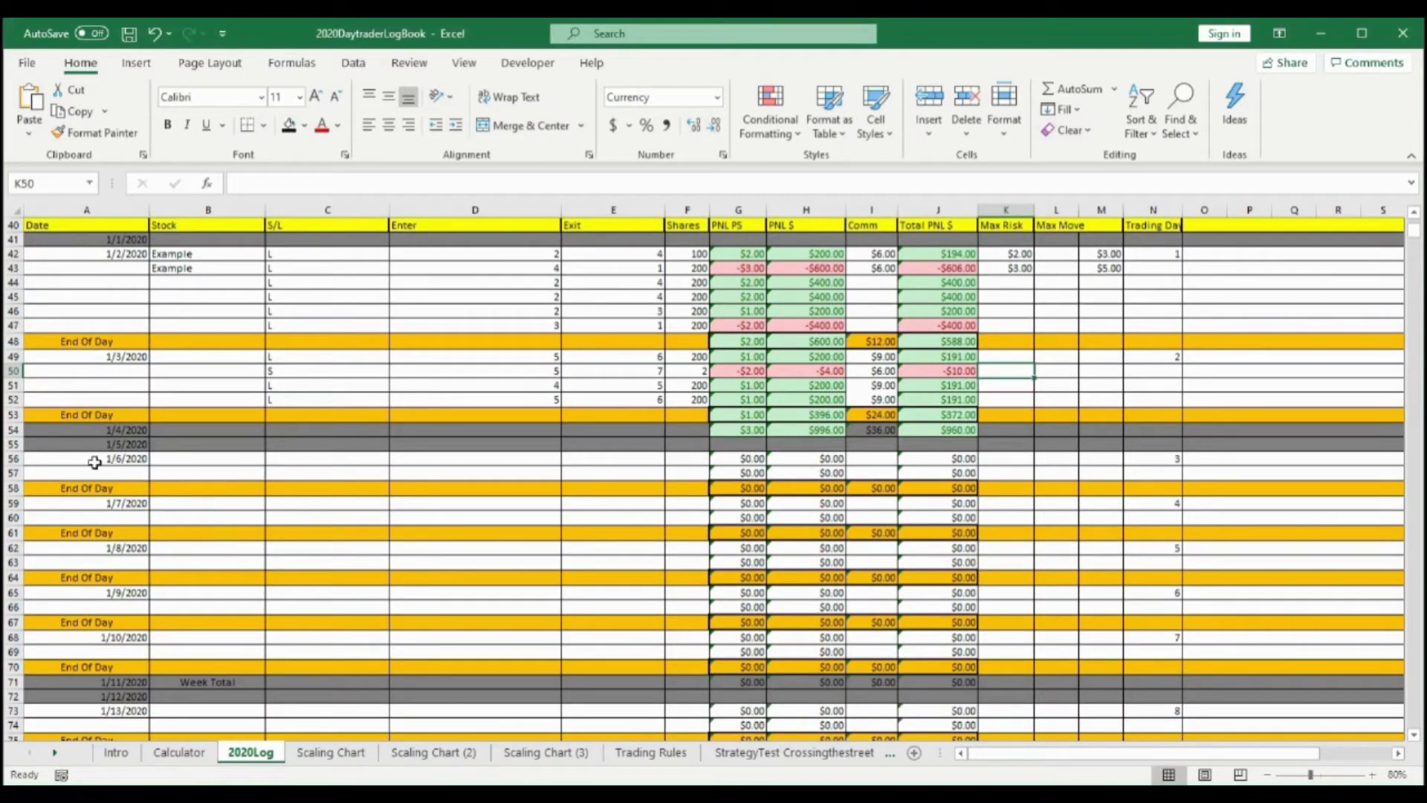
pyautogui.rightClick(12, 473)
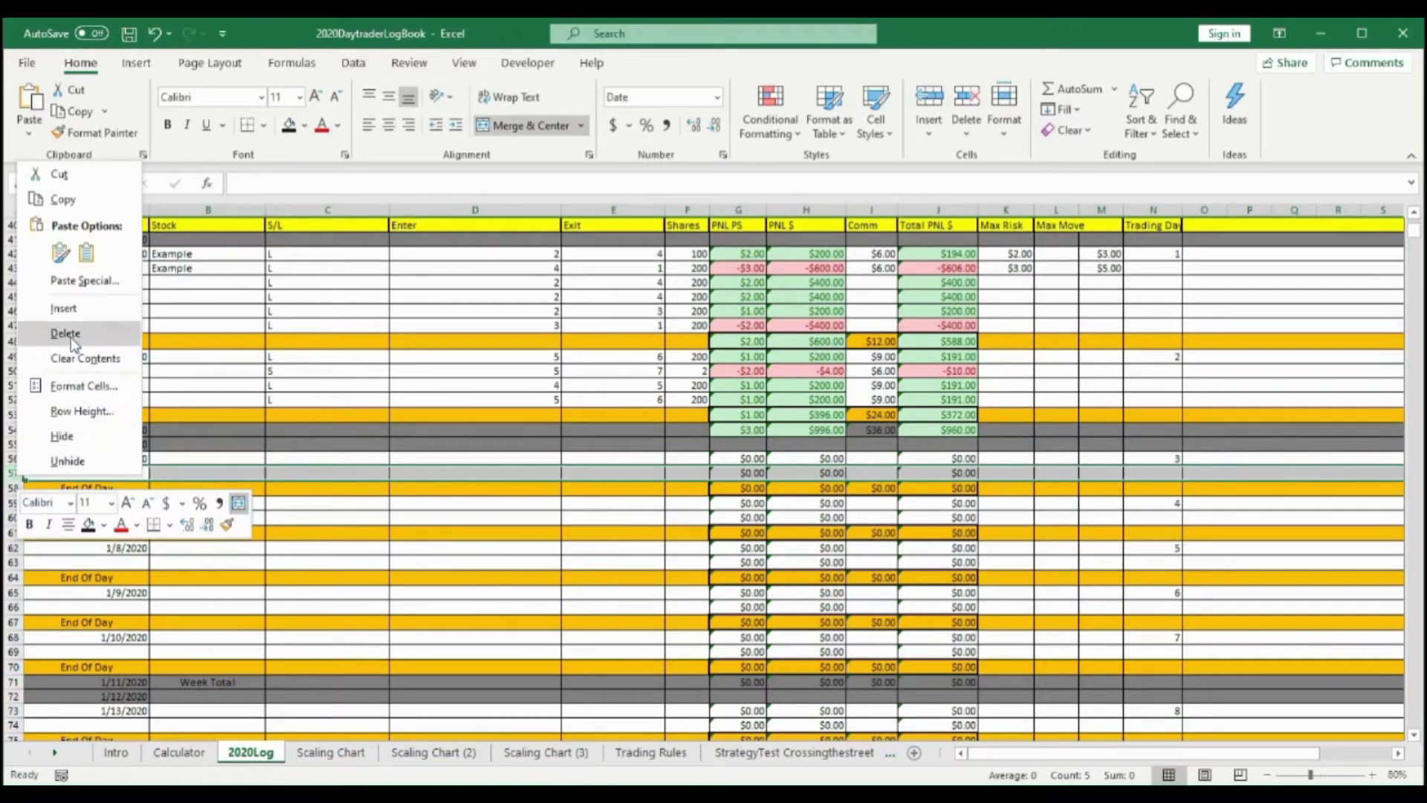
pyautogui.click(67, 316)
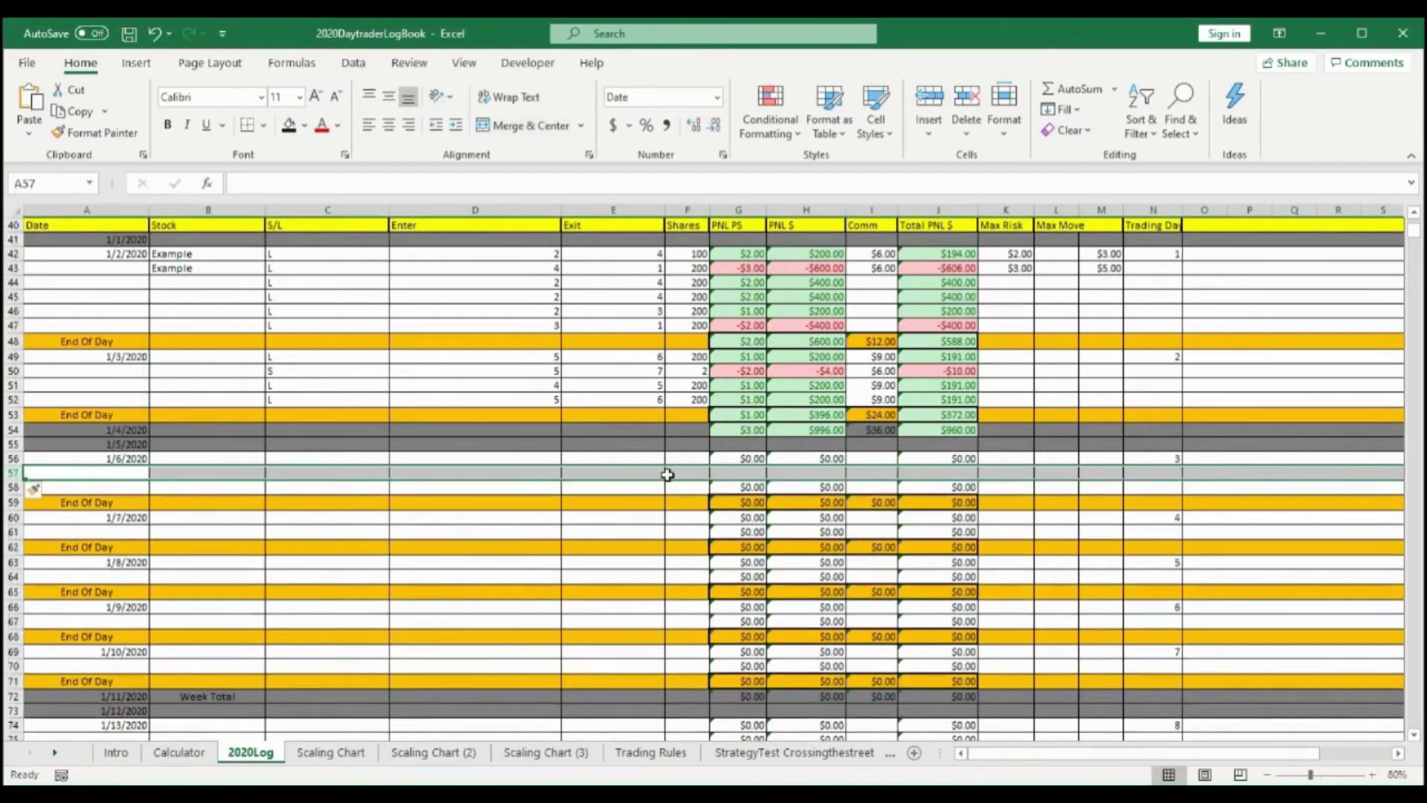
pyautogui.click(673, 472)
# Fill the PNL PS, PNL $ and Total PNL $ formulas from row 56 down into row 57
pyautogui.click(757, 459)
pyautogui.moveTo(765, 462); pyautogui.dragTo(844, 477)
pyautogui.click(839, 463)
pyautogui.click(966, 462)
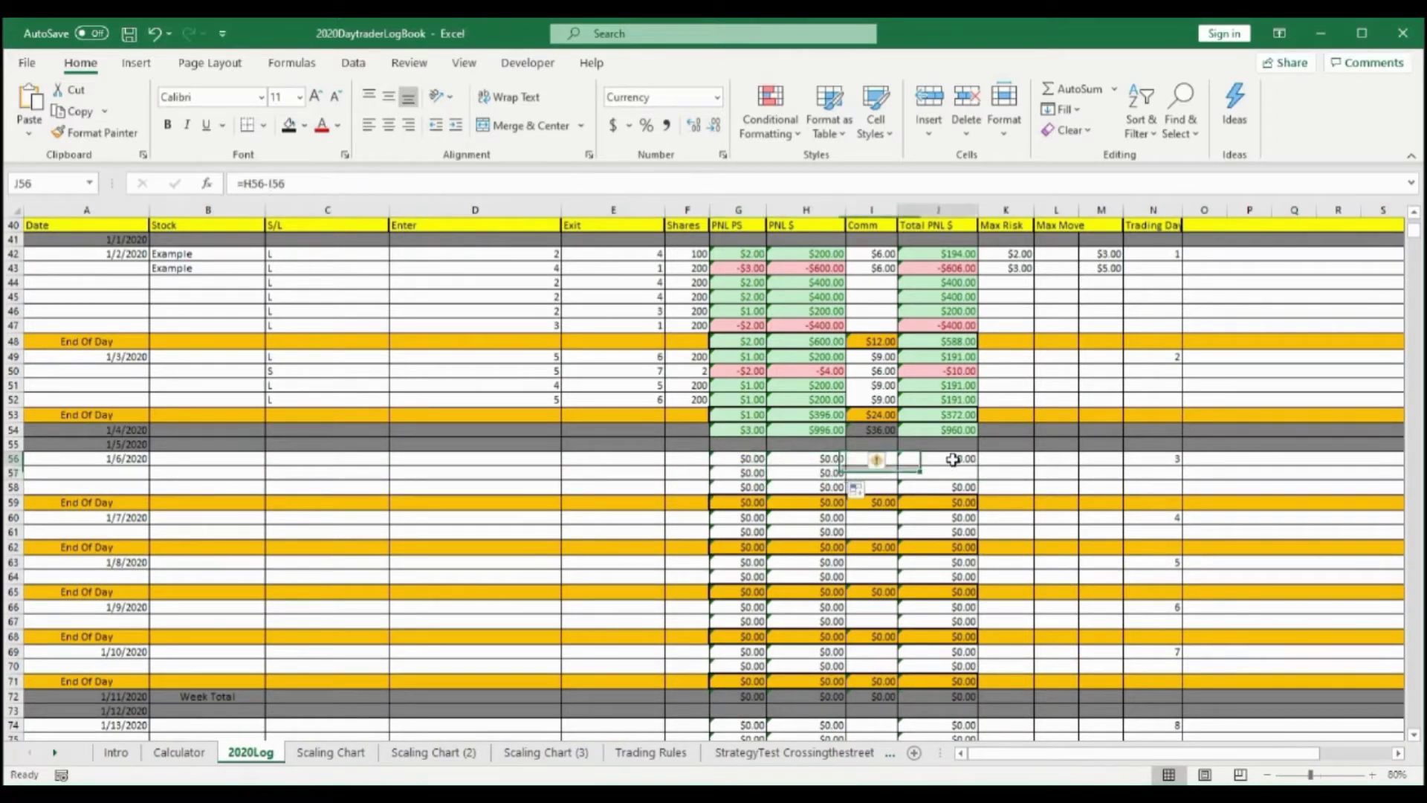
pyautogui.moveTo(979, 466); pyautogui.dragTo(979, 476)
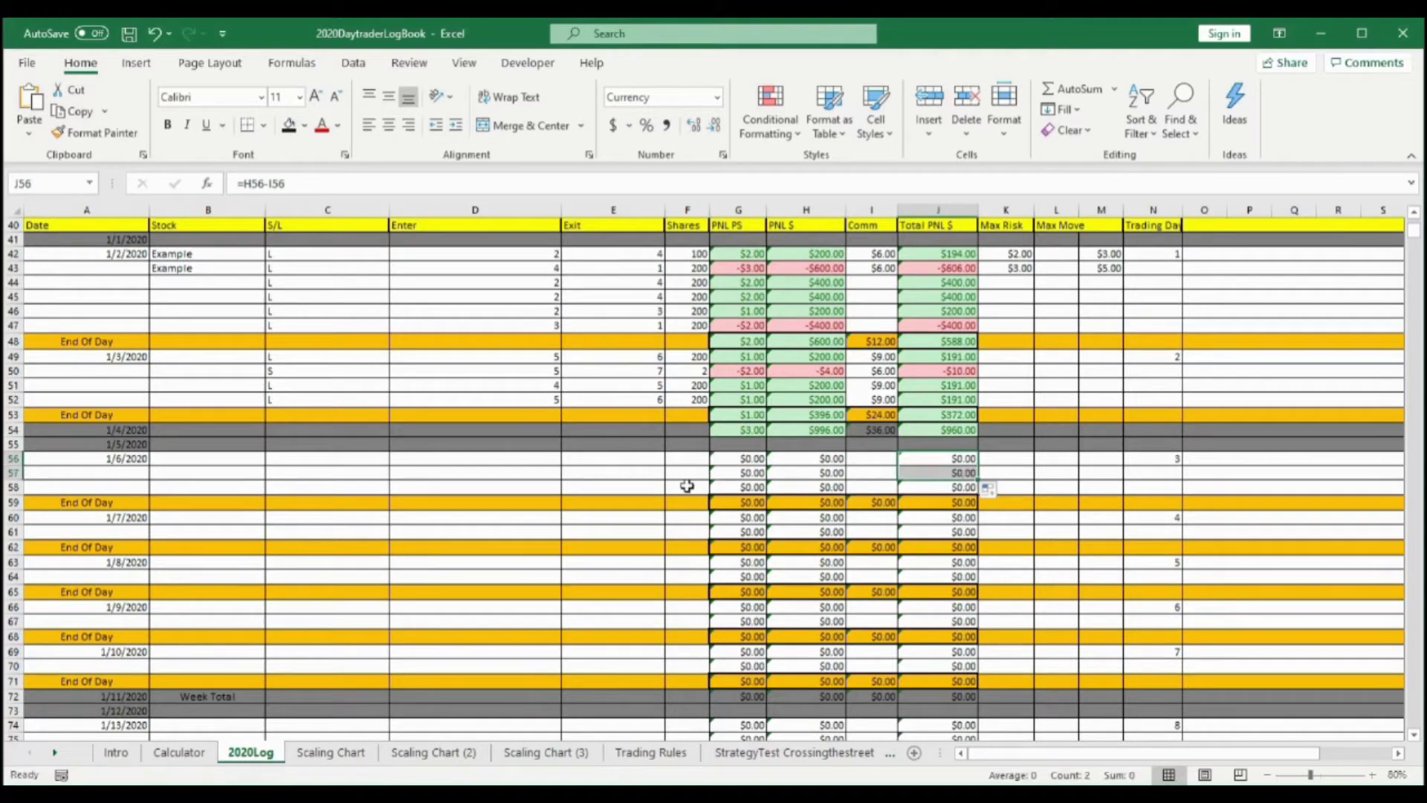
# Fill the Averaging formulas for PNL PS and PNL $ from row 56 down into row 57
pyautogui.moveTo(1060, 755); pyautogui.dragTo(1163, 751)
pyautogui.click(1234, 465)
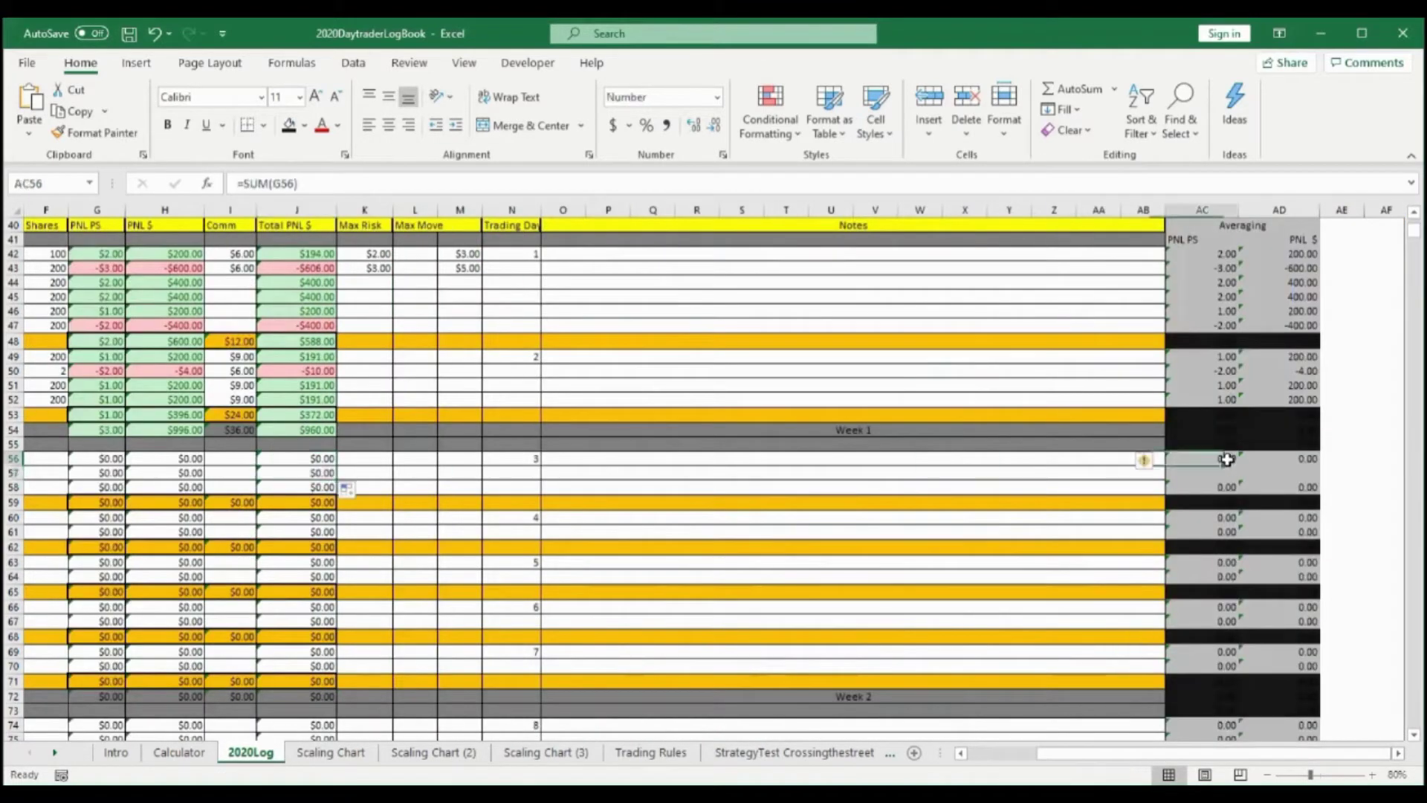
pyautogui.moveTo(1239, 466); pyautogui.dragTo(1320, 478)
pyautogui.click(1296, 462)
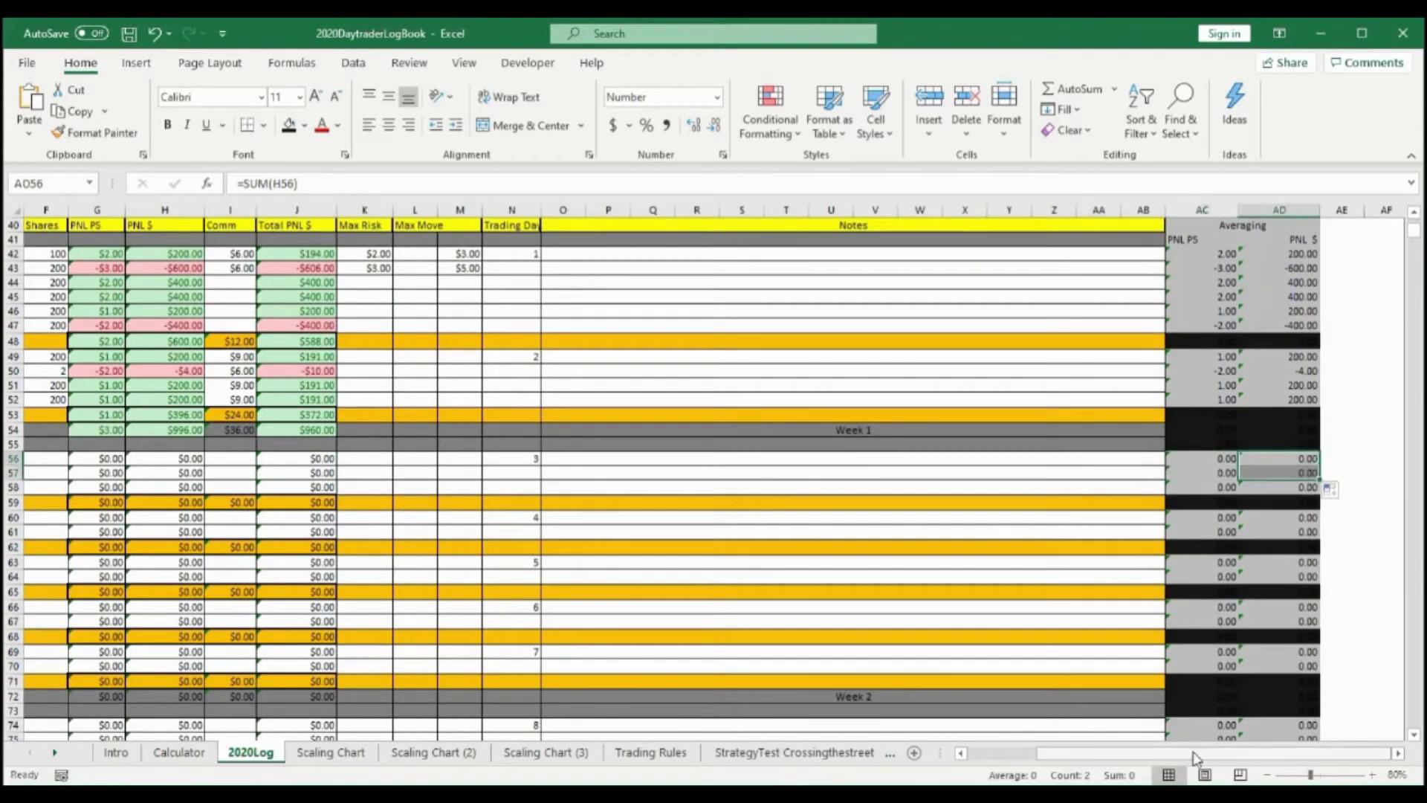
# Insert a blank row at row 61 within the 1/7/2020 block
pyautogui.moveTo(1041, 754); pyautogui.dragTo(980, 747)
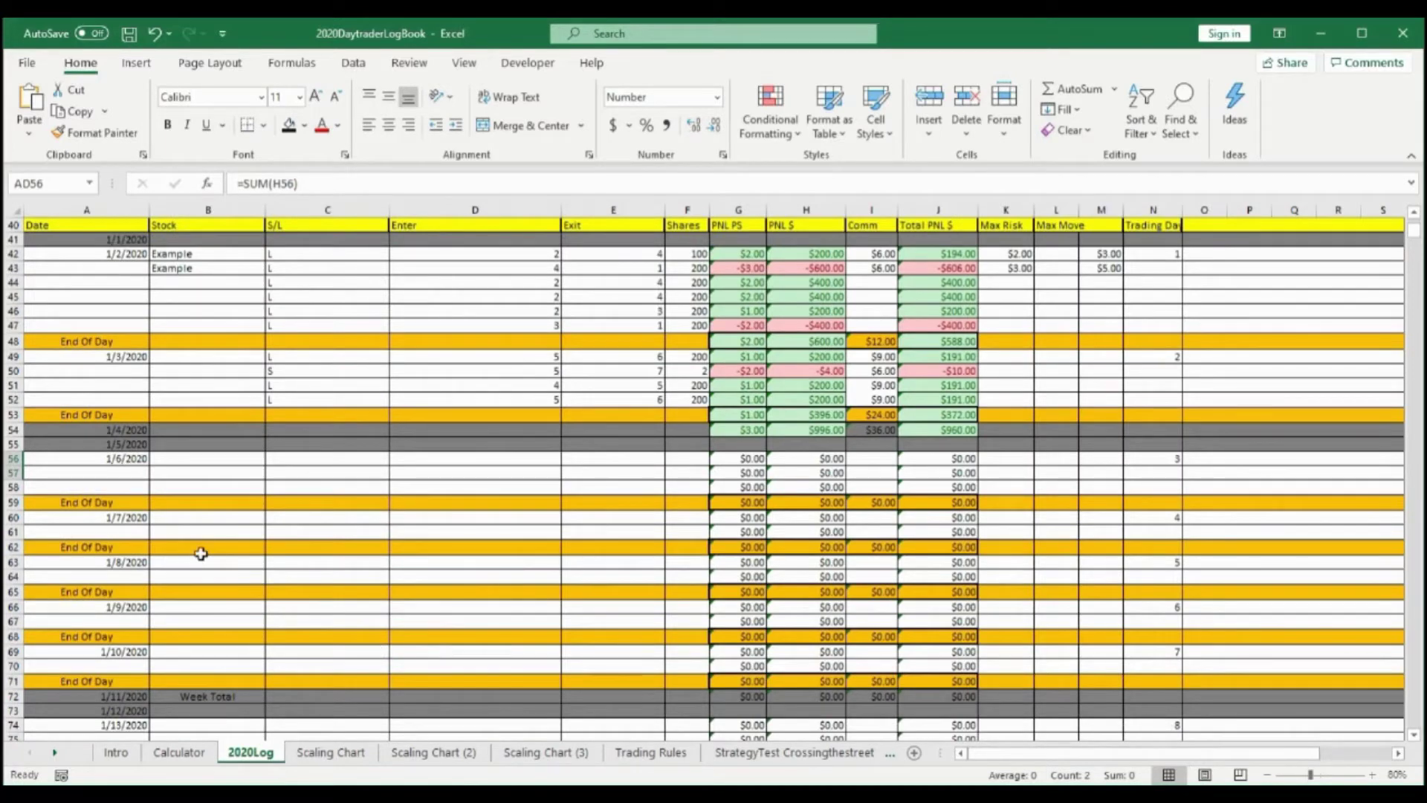
pyautogui.rightClick(13, 532)
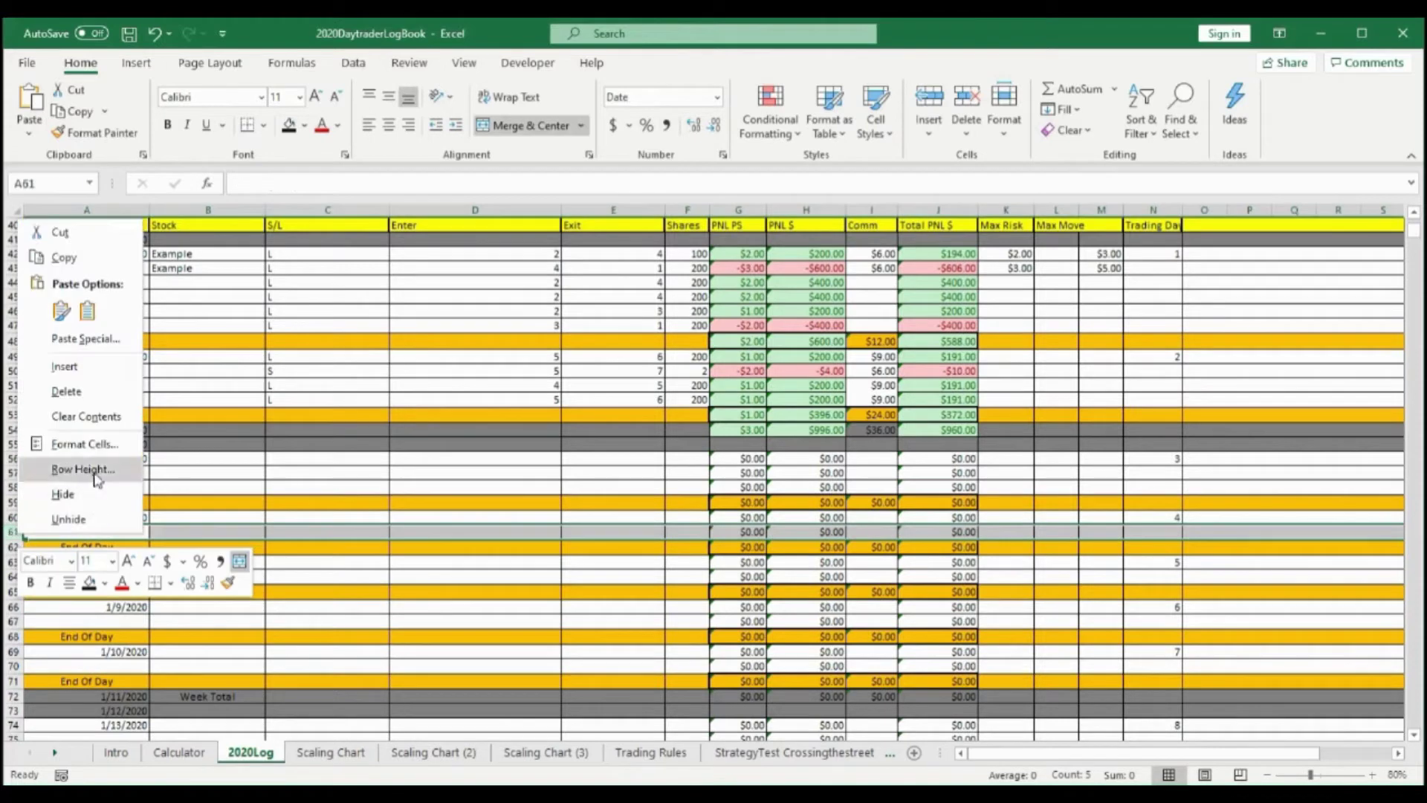
pyautogui.click(65, 366)
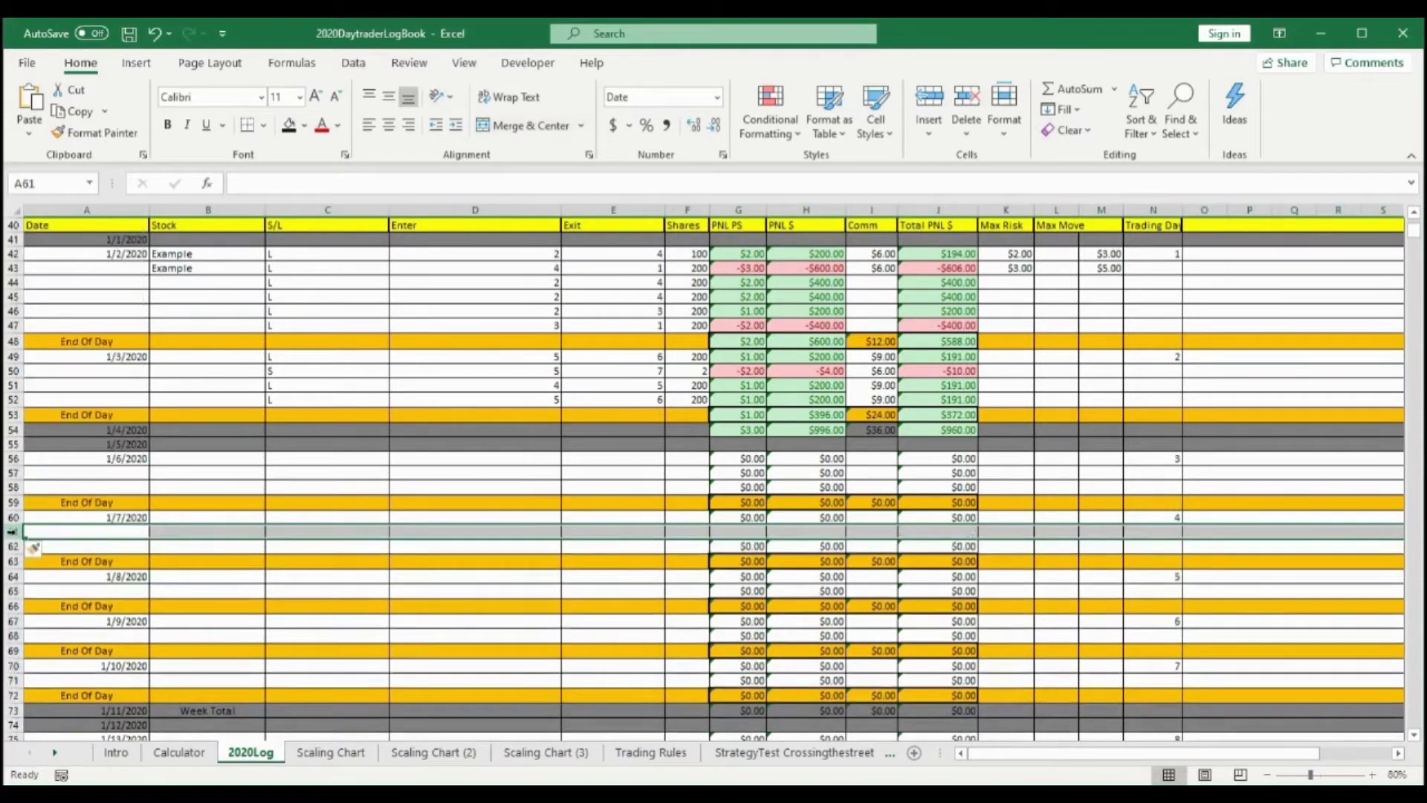
# Insert four more blank rows at row 61 within the 1/7/2020 block
pyautogui.rightClick(12, 532)
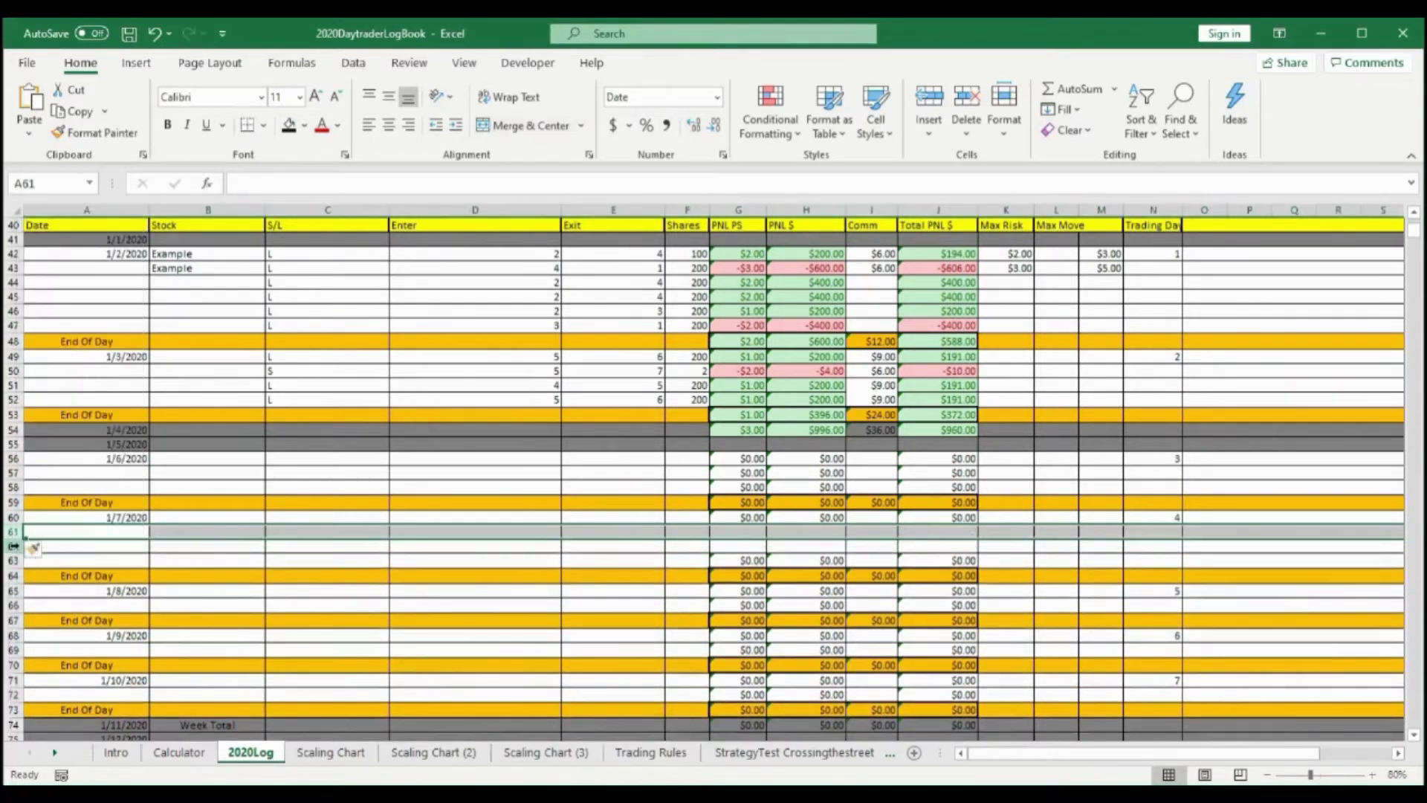
pyautogui.rightClick(10, 545)
pyautogui.click(71, 377)
pyautogui.rightClick(13, 531)
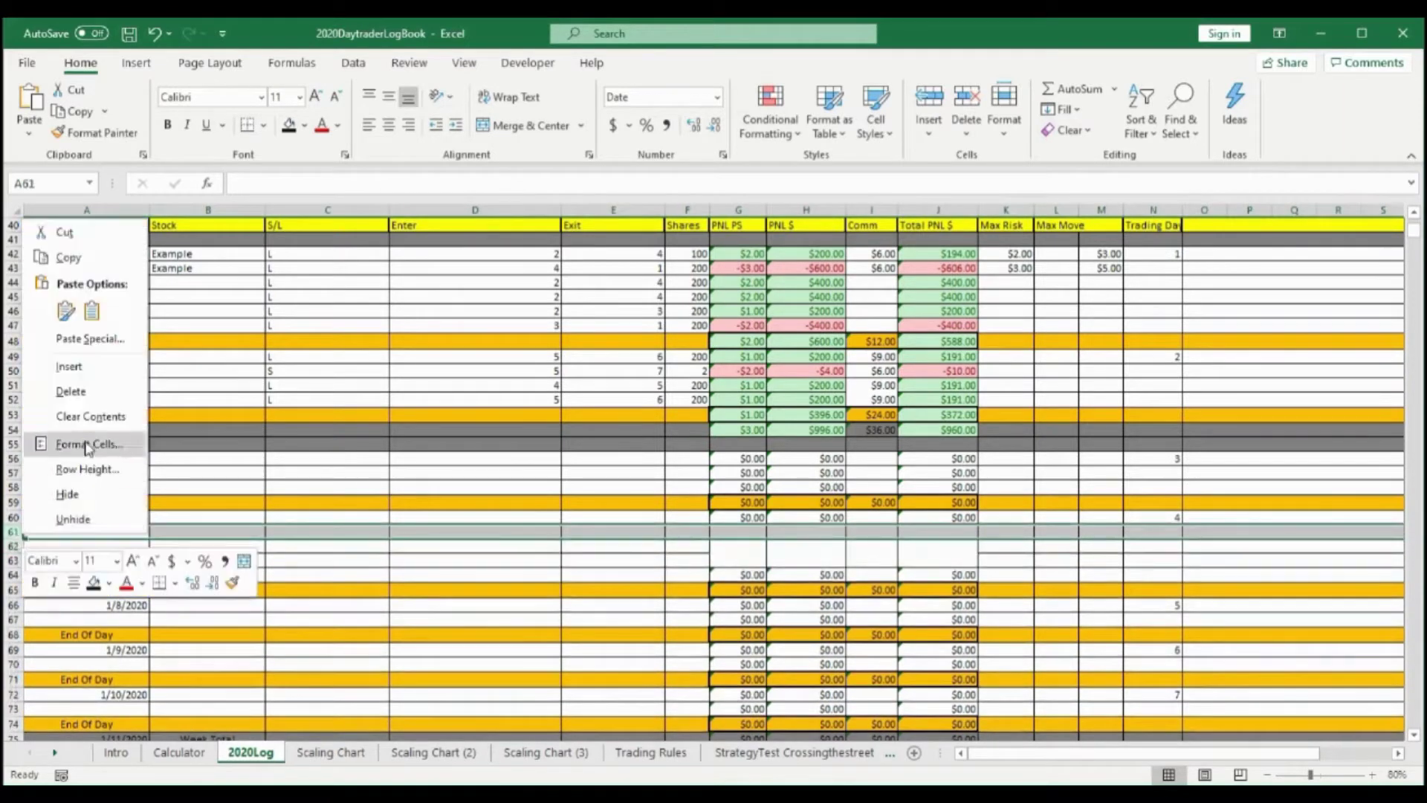
pyautogui.click(71, 366)
pyautogui.rightClick(12, 533)
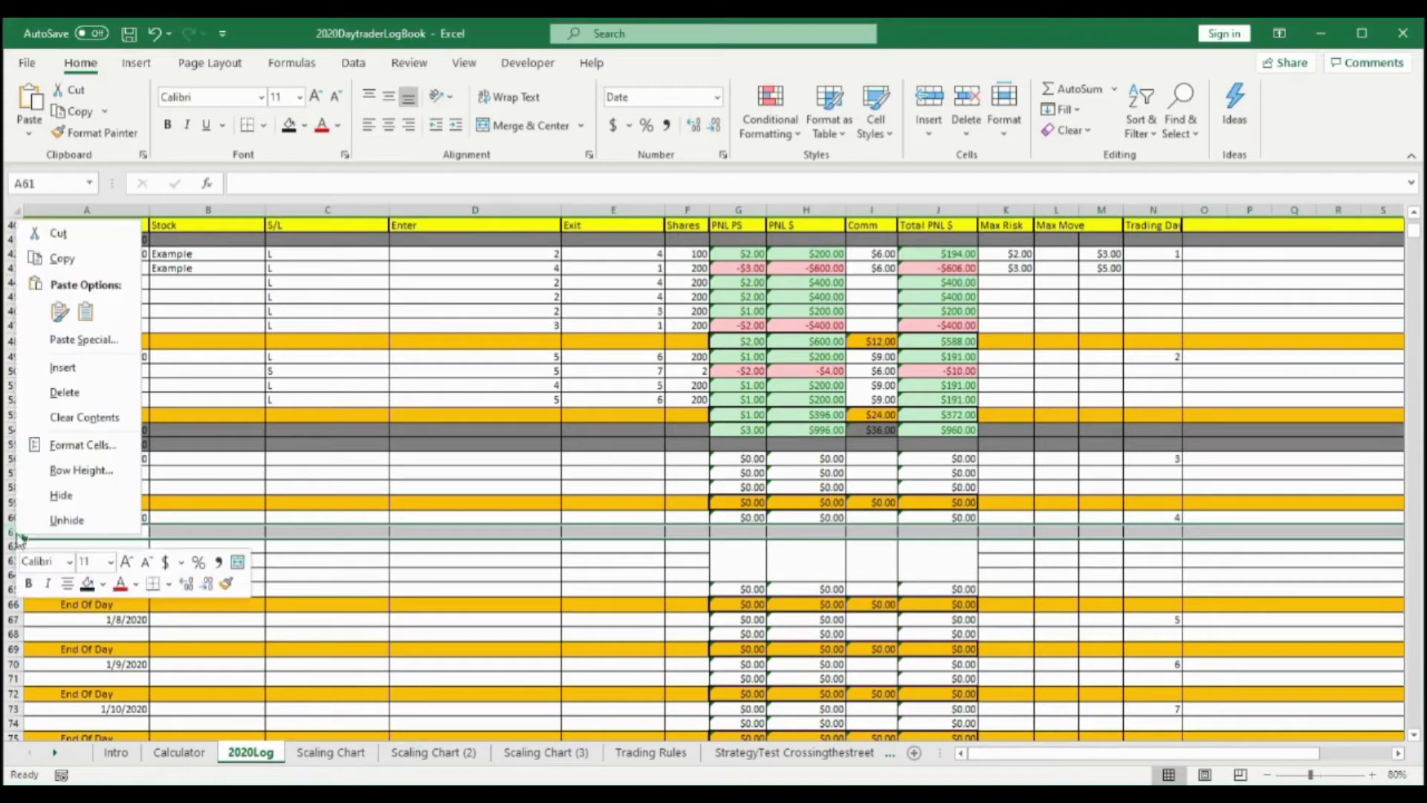
pyautogui.click(64, 367)
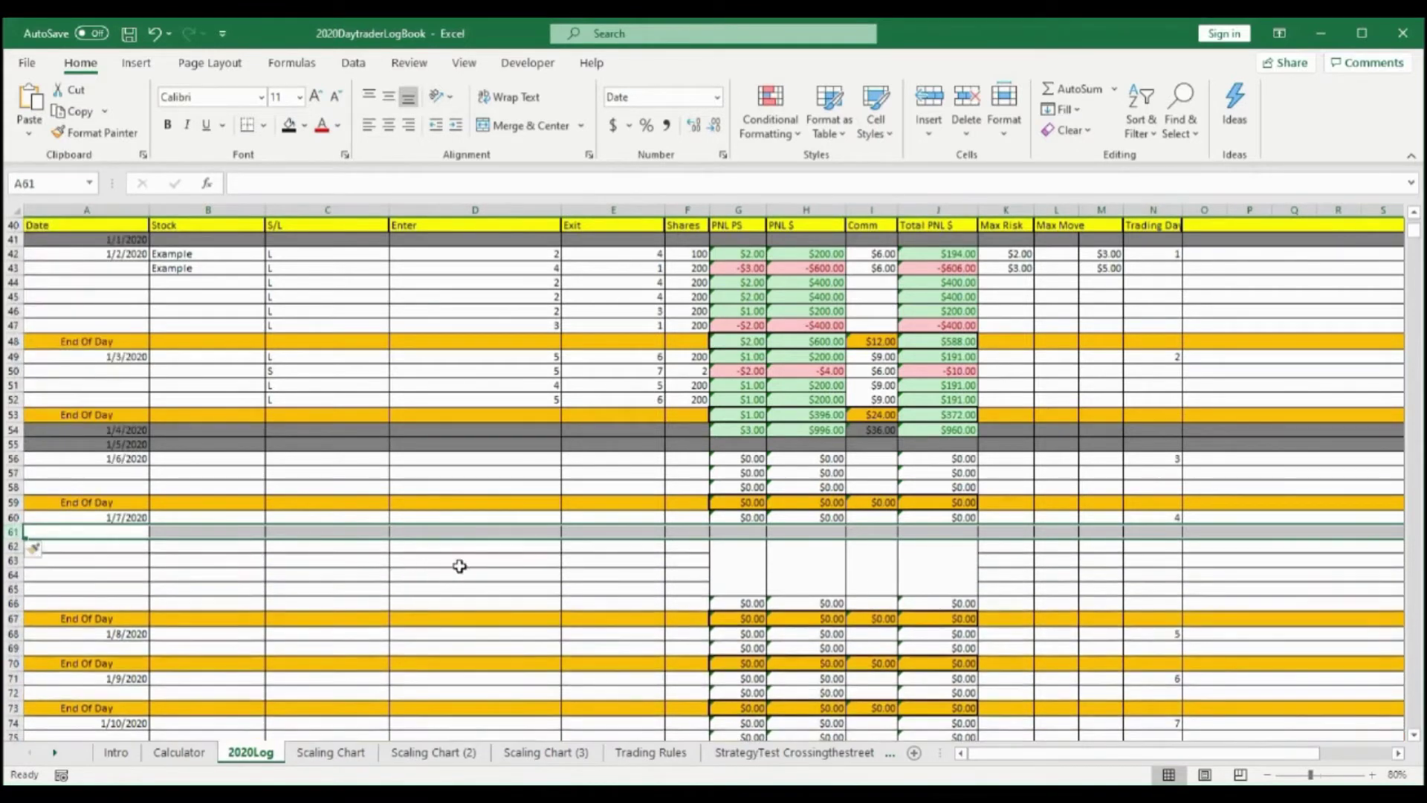
# Fill the PNL PS, PNL $ and Total PNL $ formulas from row 60 down through row 65
pyautogui.click(483, 562)
pyautogui.click(736, 548)
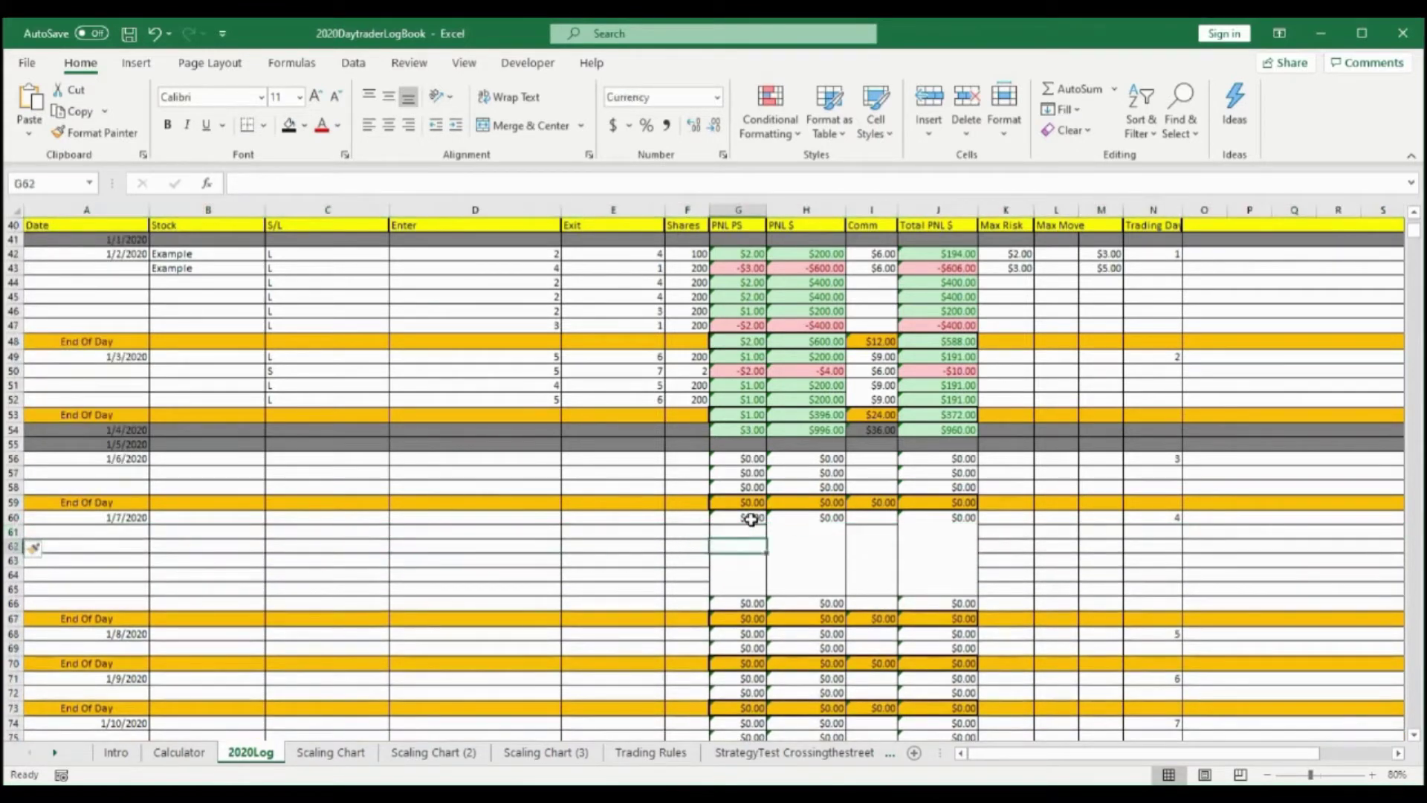
pyautogui.click(752, 519)
pyautogui.moveTo(766, 523); pyautogui.dragTo(766, 594)
pyautogui.click(842, 521)
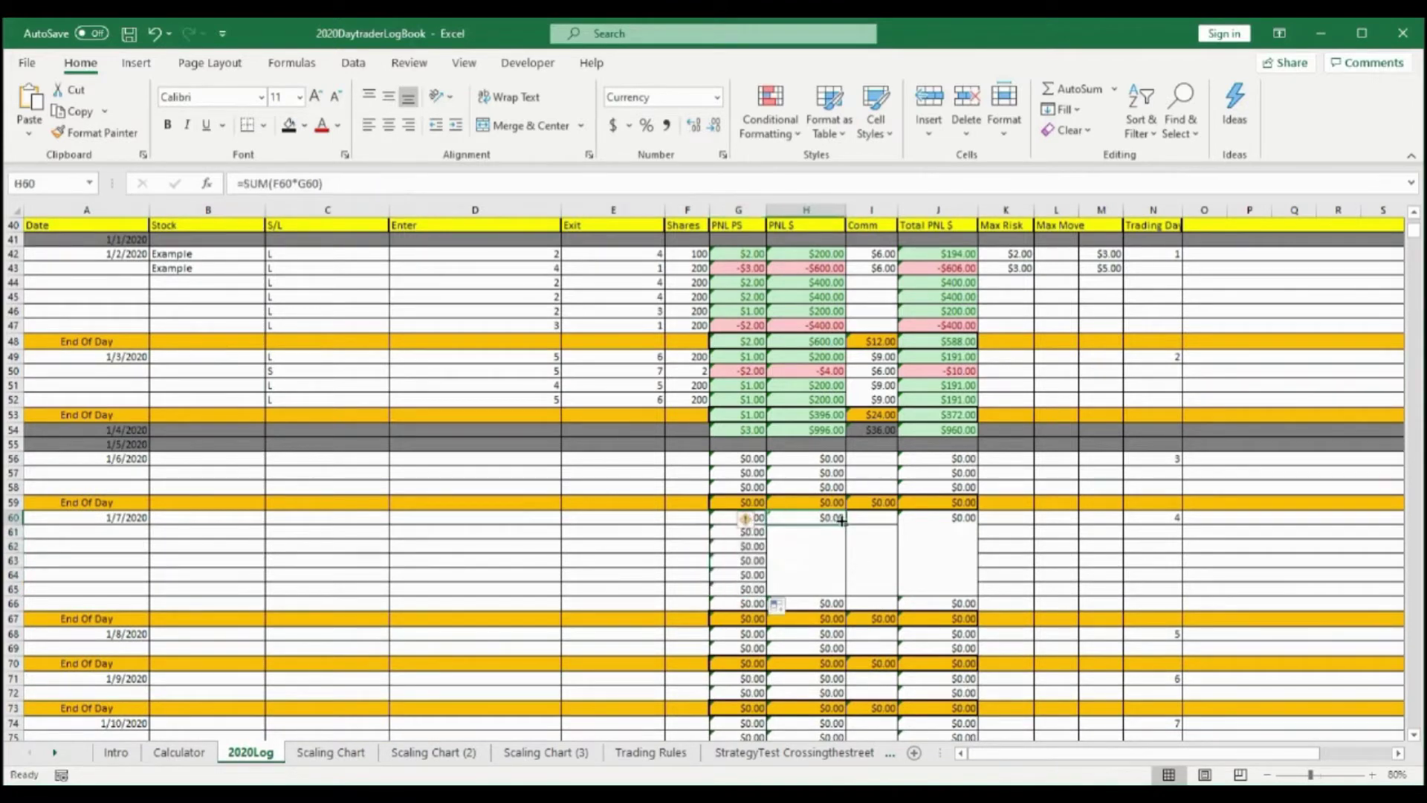
pyautogui.moveTo(847, 525); pyautogui.dragTo(847, 593)
pyautogui.click(961, 523)
pyautogui.moveTo(976, 525); pyautogui.dragTo(959, 592)
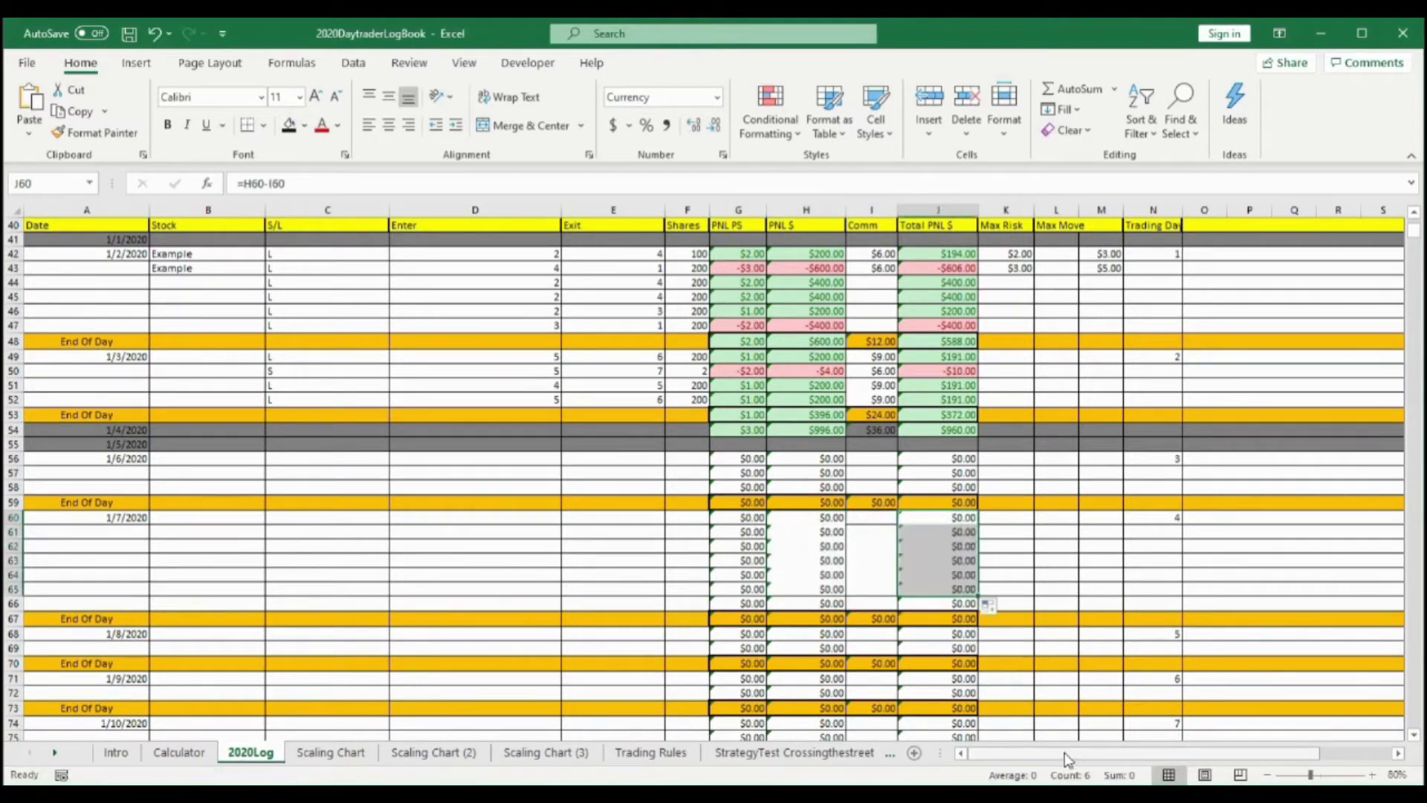
# Fill the Averaging formulas for PNL PS and PNL $ from row 60 down through row 65
pyautogui.hscroll(3, 1144, 759)
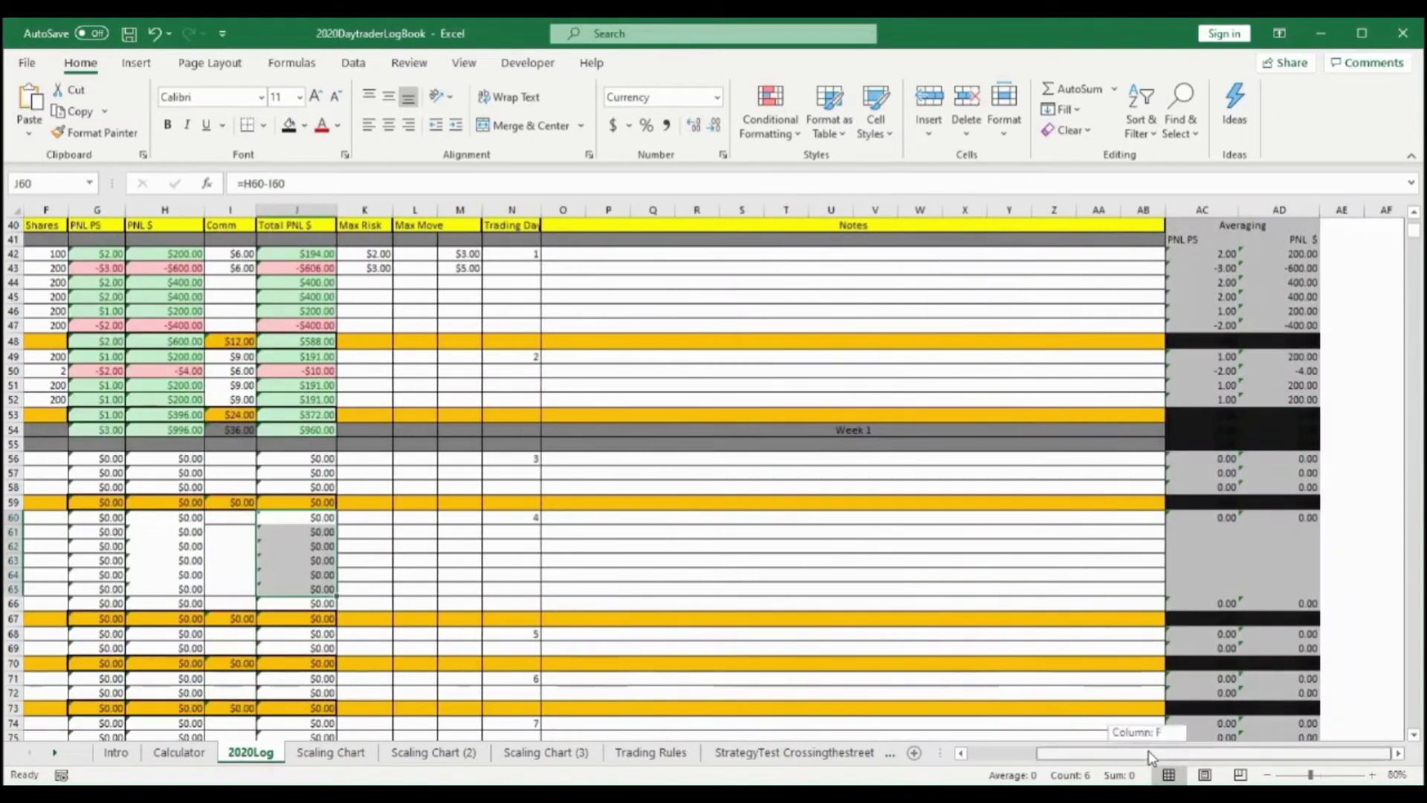
pyautogui.click(1219, 518)
pyautogui.moveTo(1238, 524); pyautogui.dragTo(1238, 592)
pyautogui.click(1308, 519)
pyautogui.moveTo(1319, 525); pyautogui.dragTo(1319, 594)
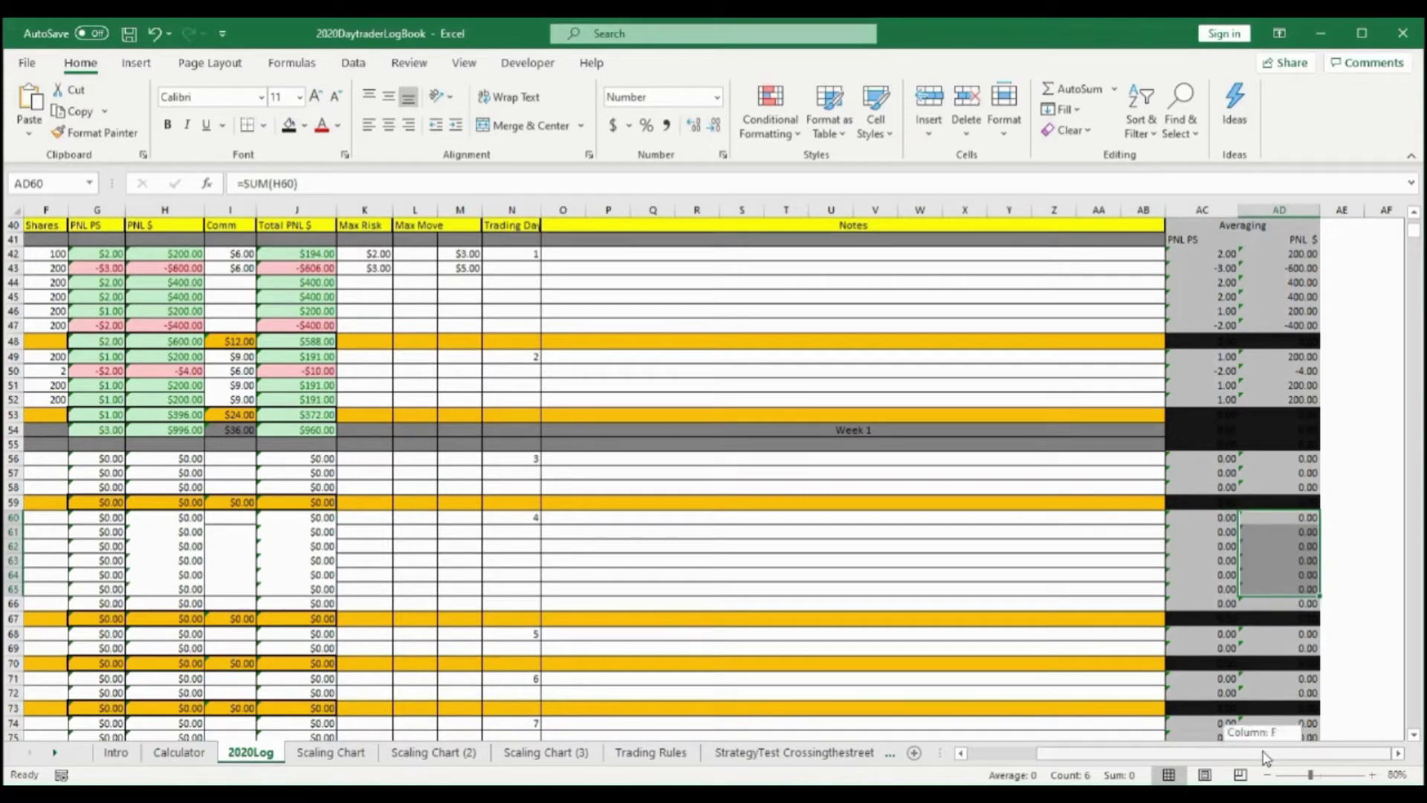
# Fill the Comm cell of row 60 down through row 65 to carry over its formatting
pyautogui.moveTo(1262, 757); pyautogui.dragTo(971, 755)
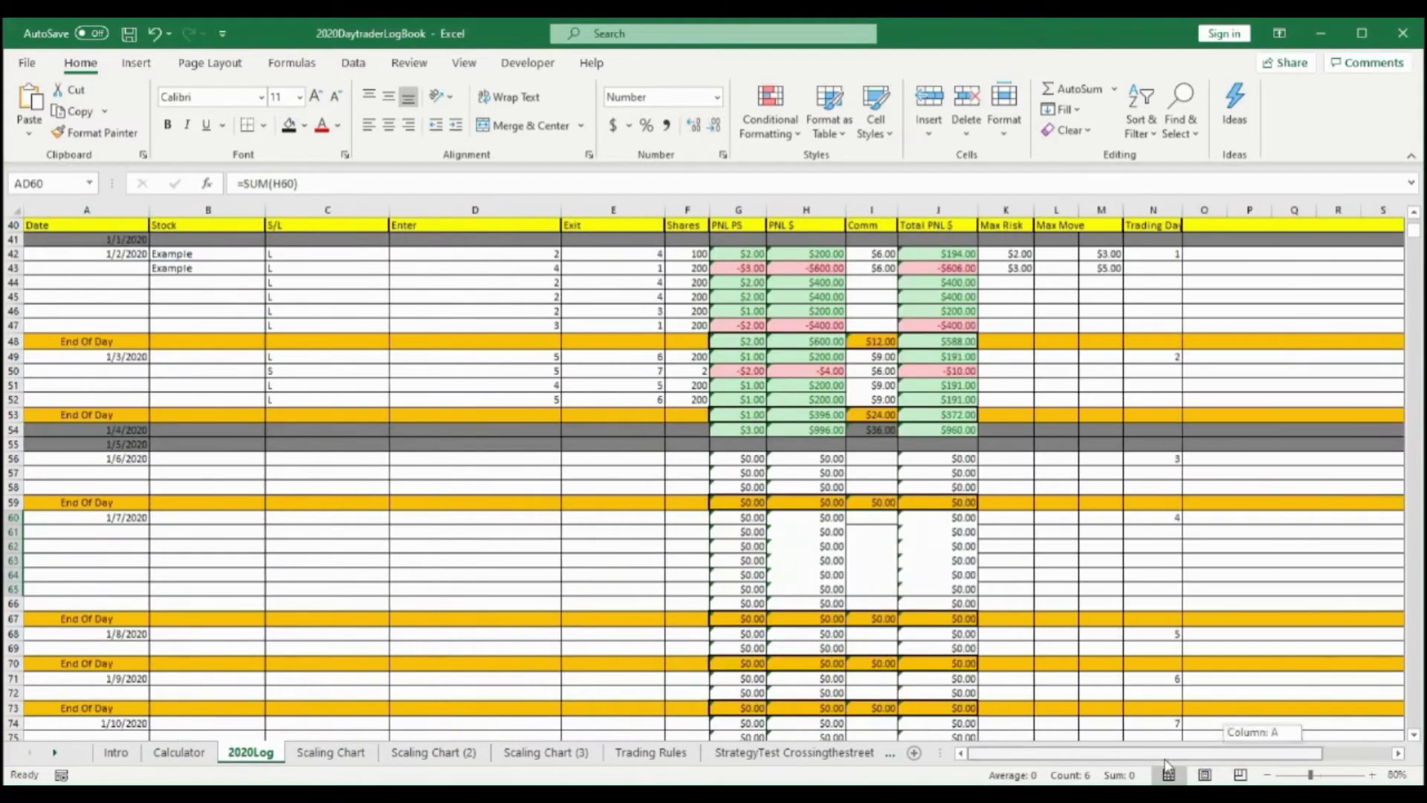
pyautogui.click(869, 549)
pyautogui.click(874, 532)
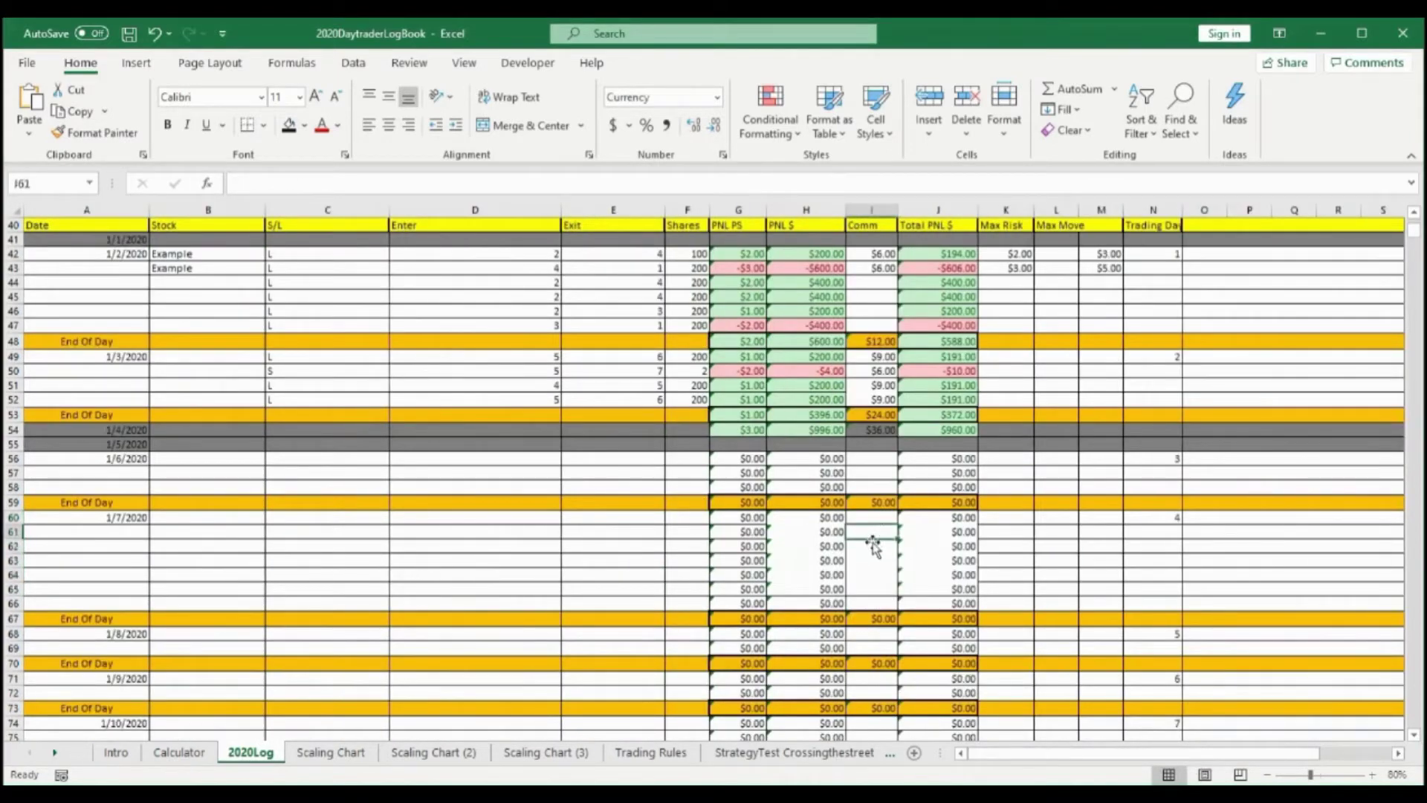
pyautogui.click(877, 517)
pyautogui.moveTo(898, 525); pyautogui.dragTo(892, 594)
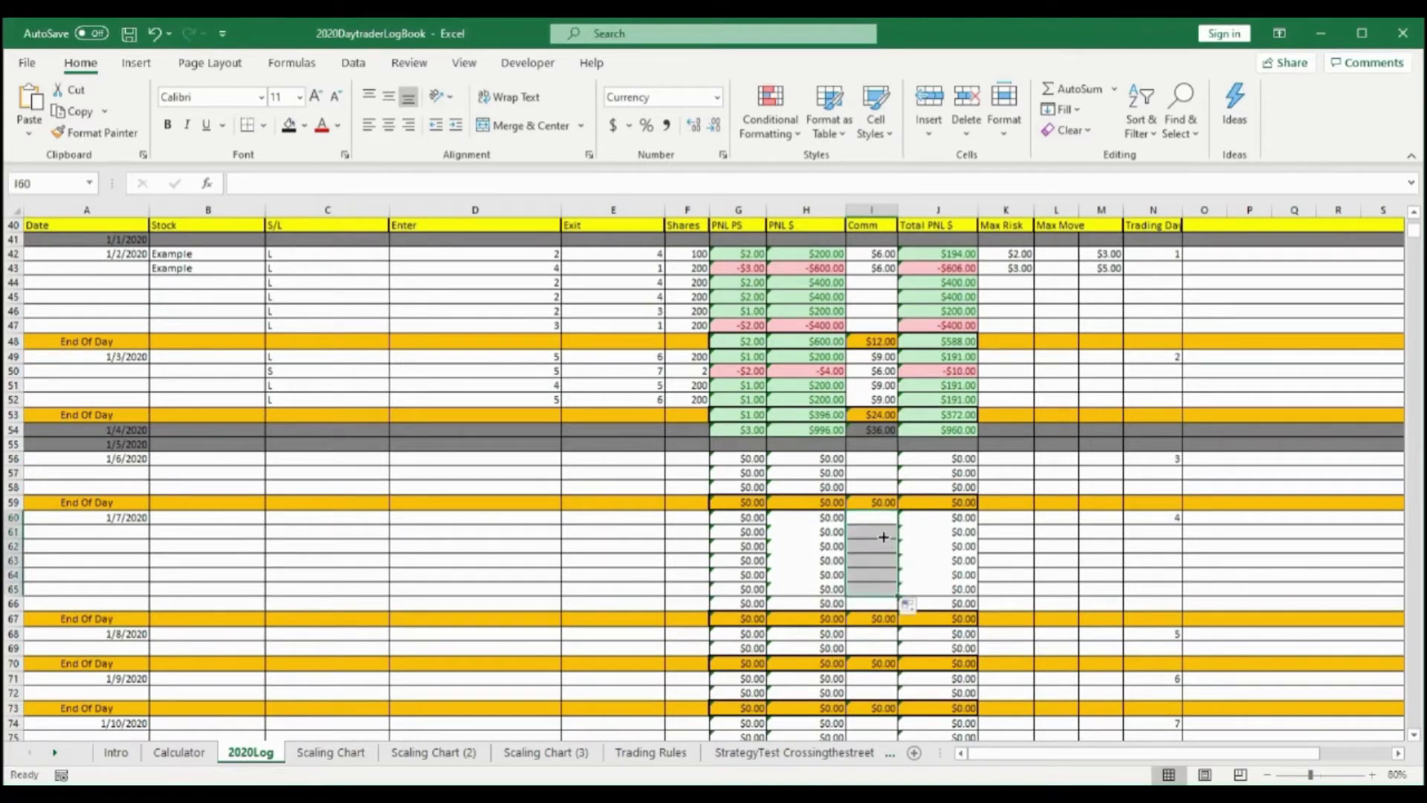
pyautogui.click(876, 535)
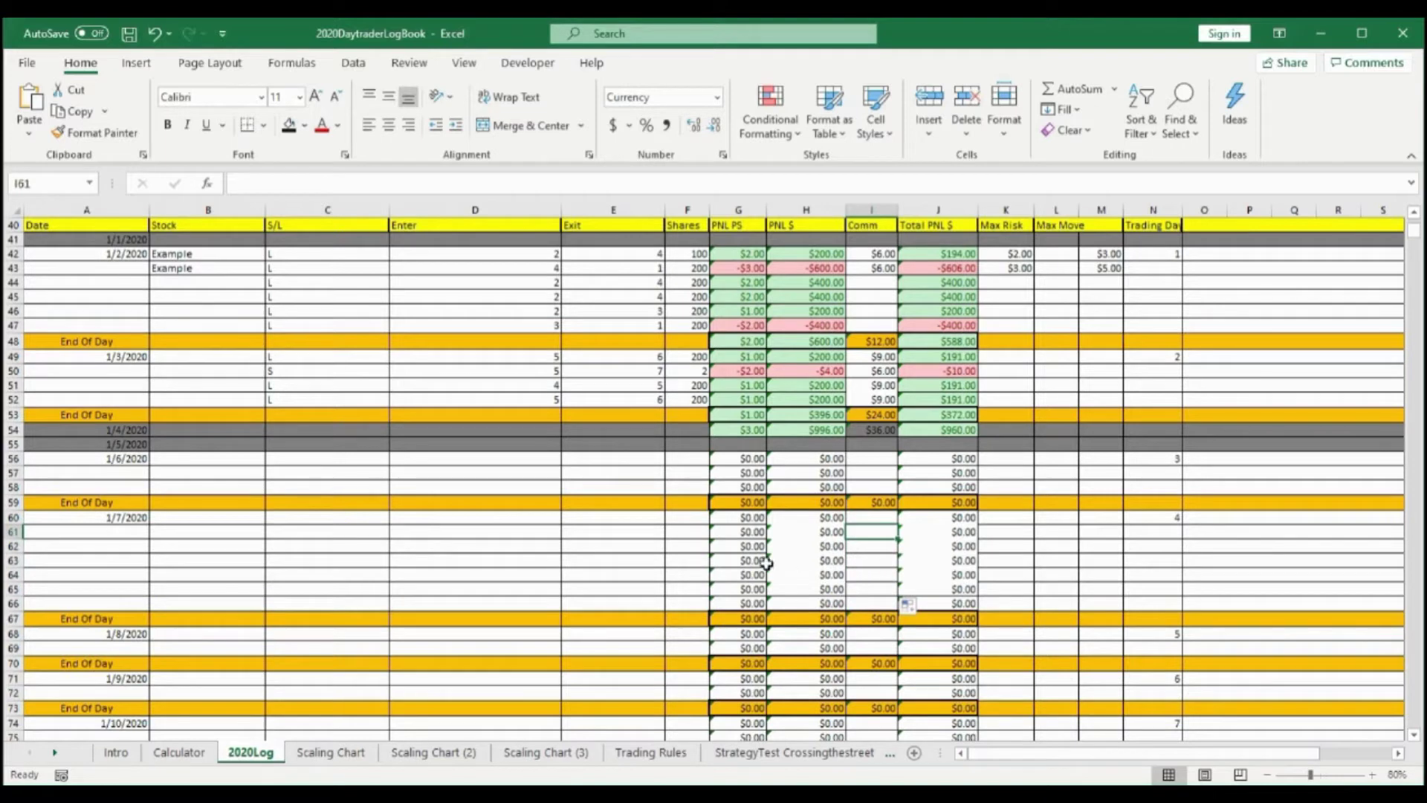
# Log a trade in row 60 for 1/7/2020 with Enter 5, Exit 6 and 200 shares
pyautogui.click(808, 546)
pyautogui.click(807, 521)
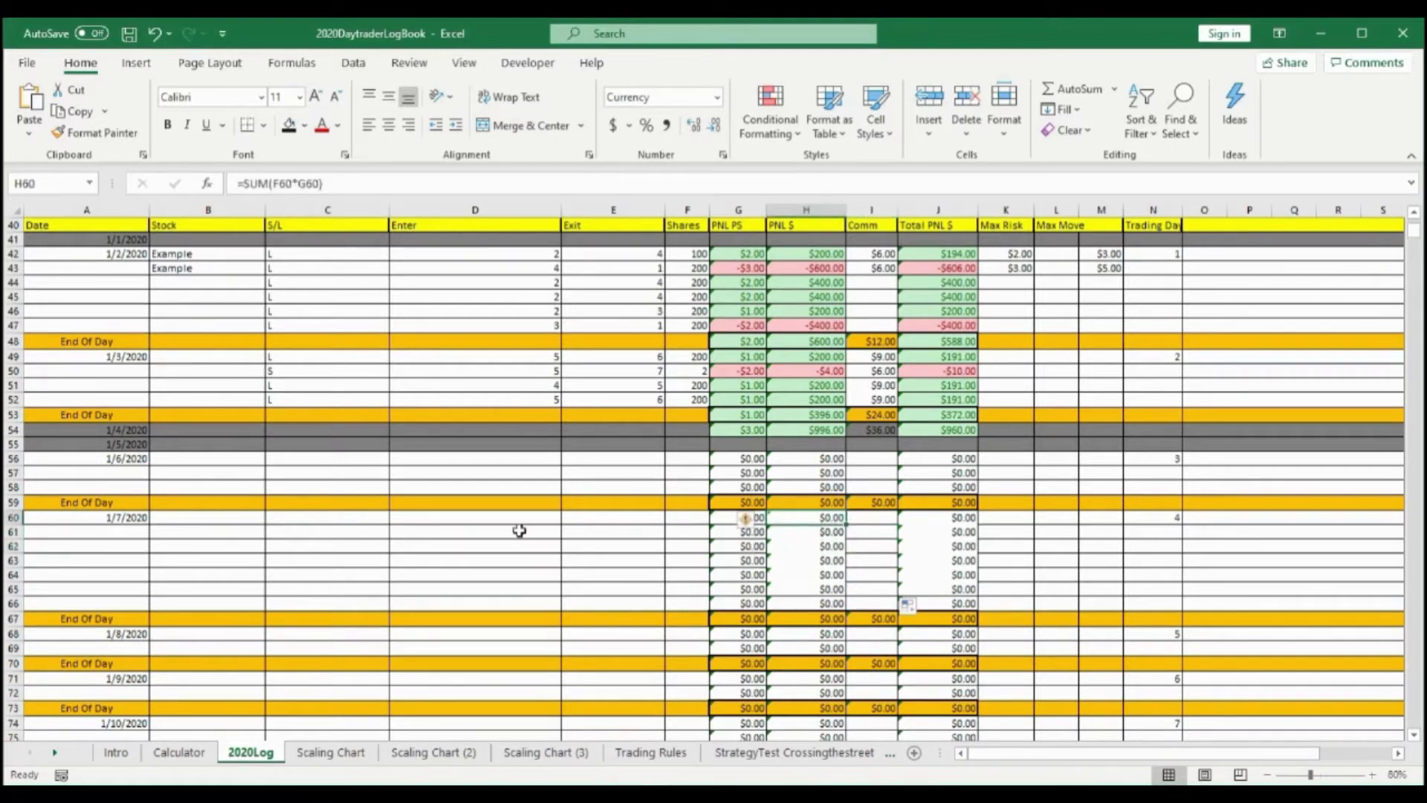
pyautogui.click(541, 519)
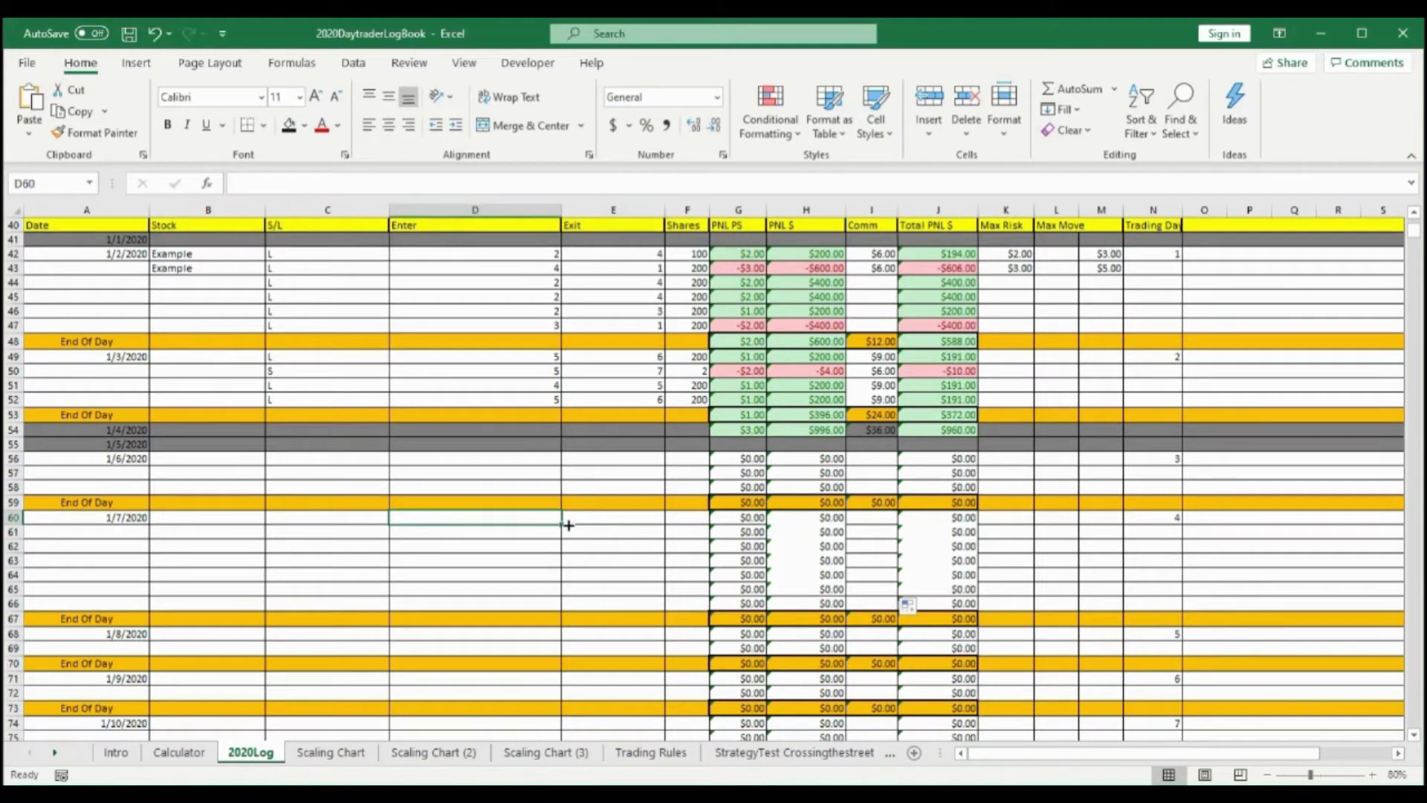
pyautogui.write('5')
pyautogui.click(615, 517)
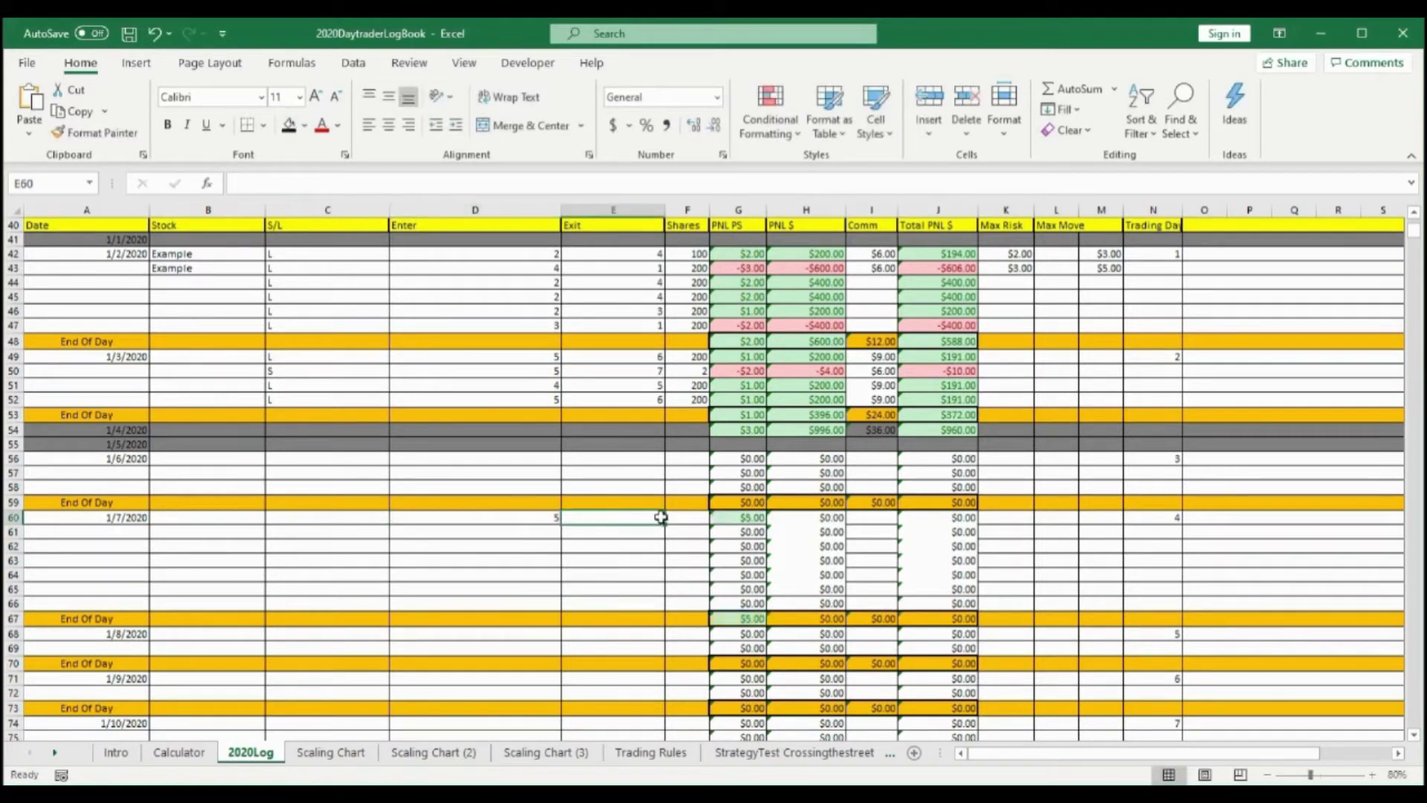
pyautogui.write('6')
pyautogui.click(676, 518)
pyautogui.write('2')
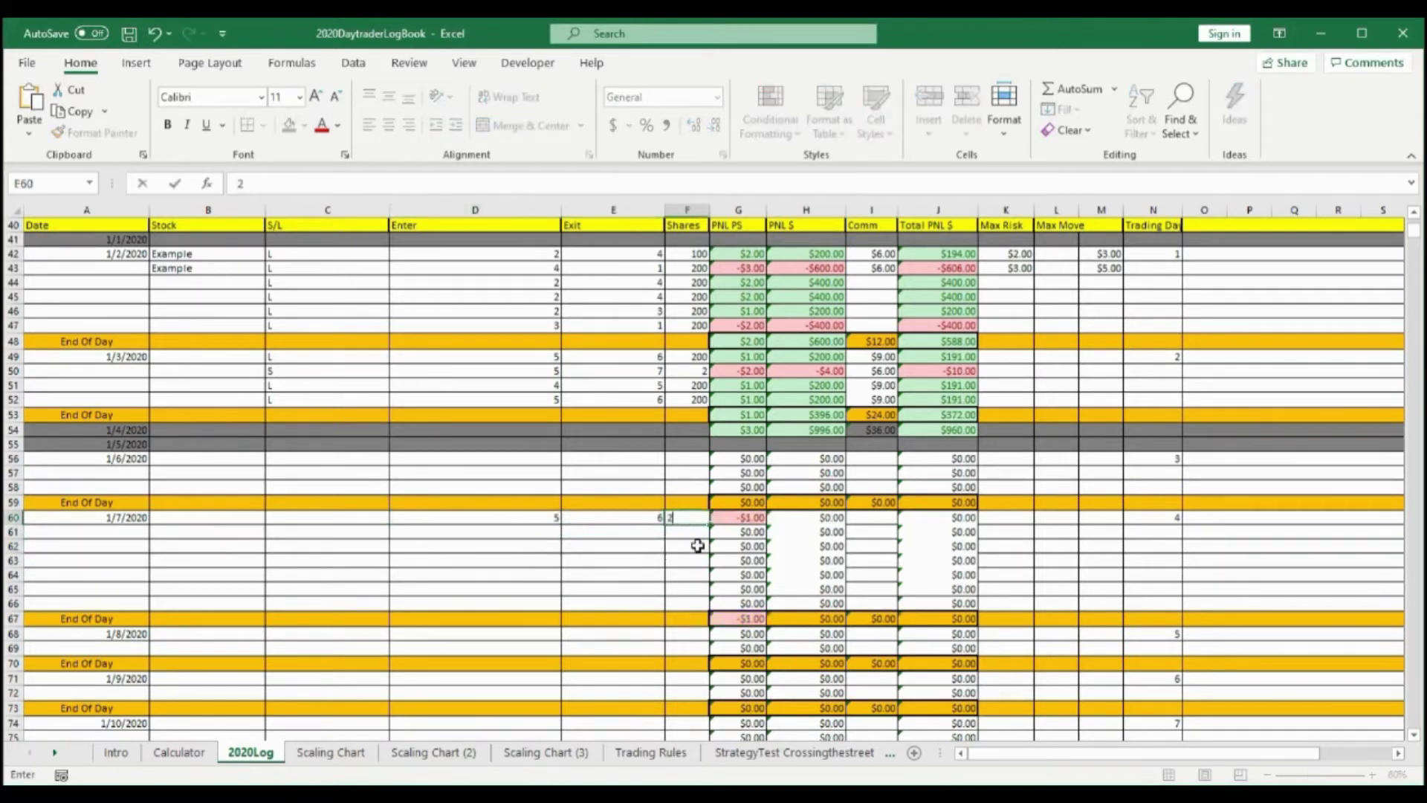
pyautogui.write('00')
pyautogui.click(688, 535)
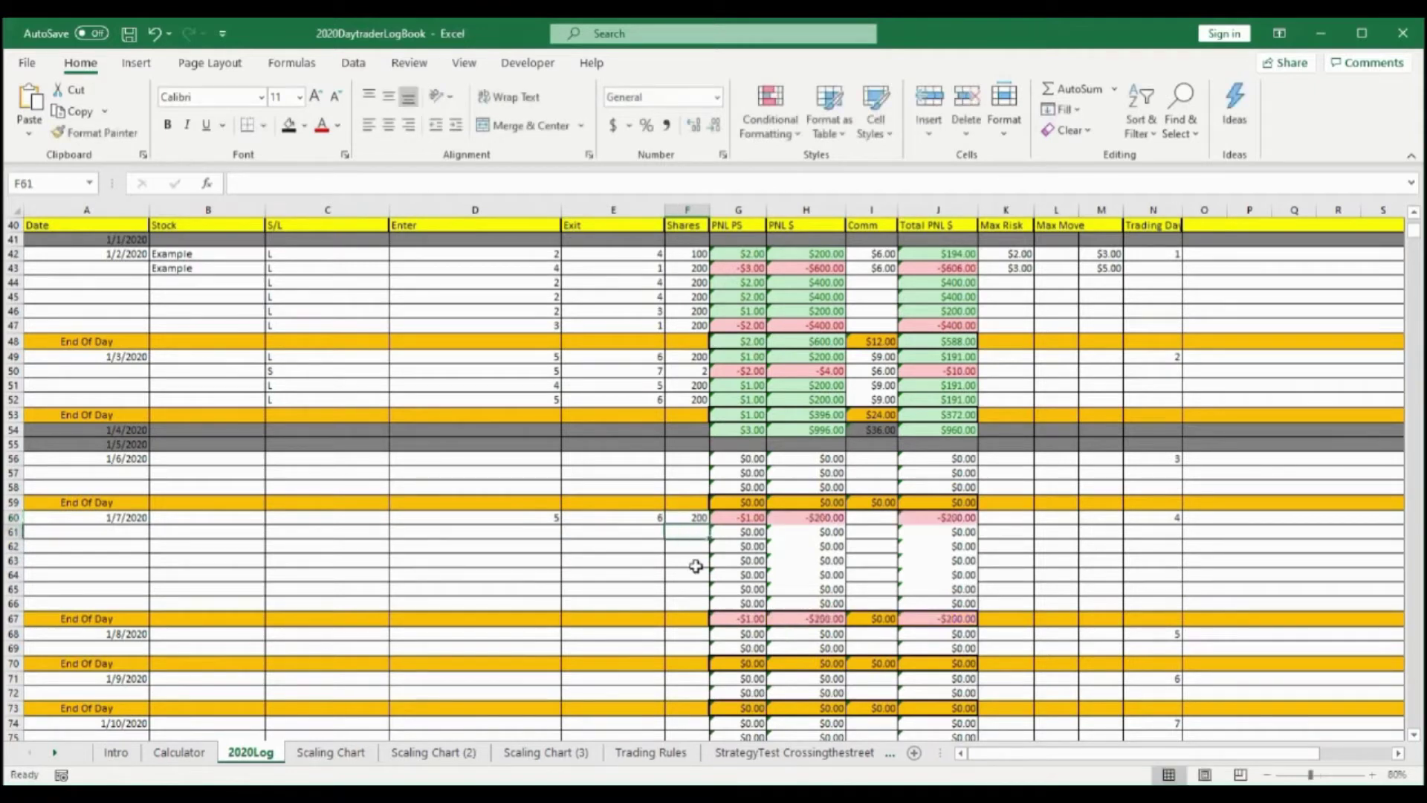
pyautogui.click(646, 549)
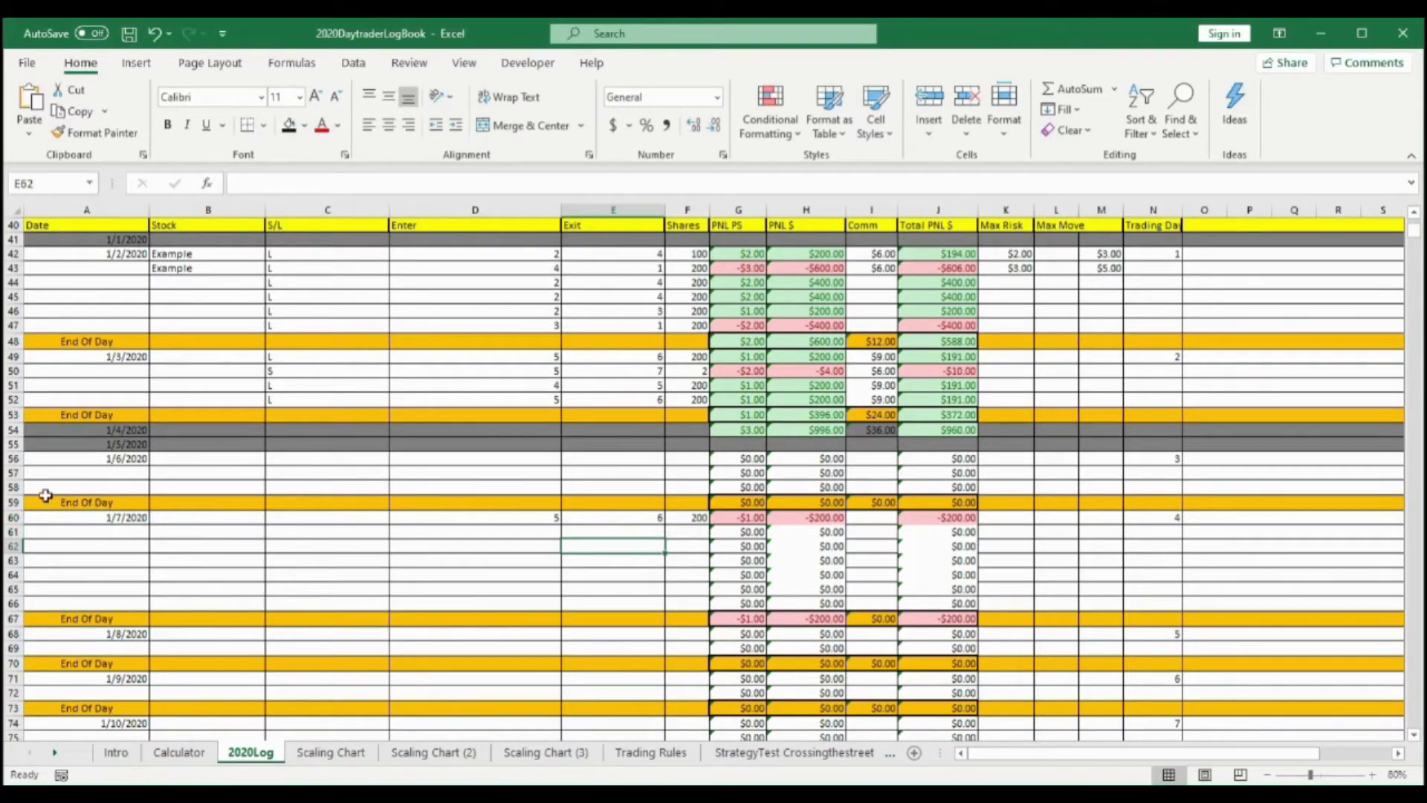
# Insert a blank row at row 53, directly above the End Of Day row of the 1/3/2020 block
pyautogui.scroll(3, 197, 446)
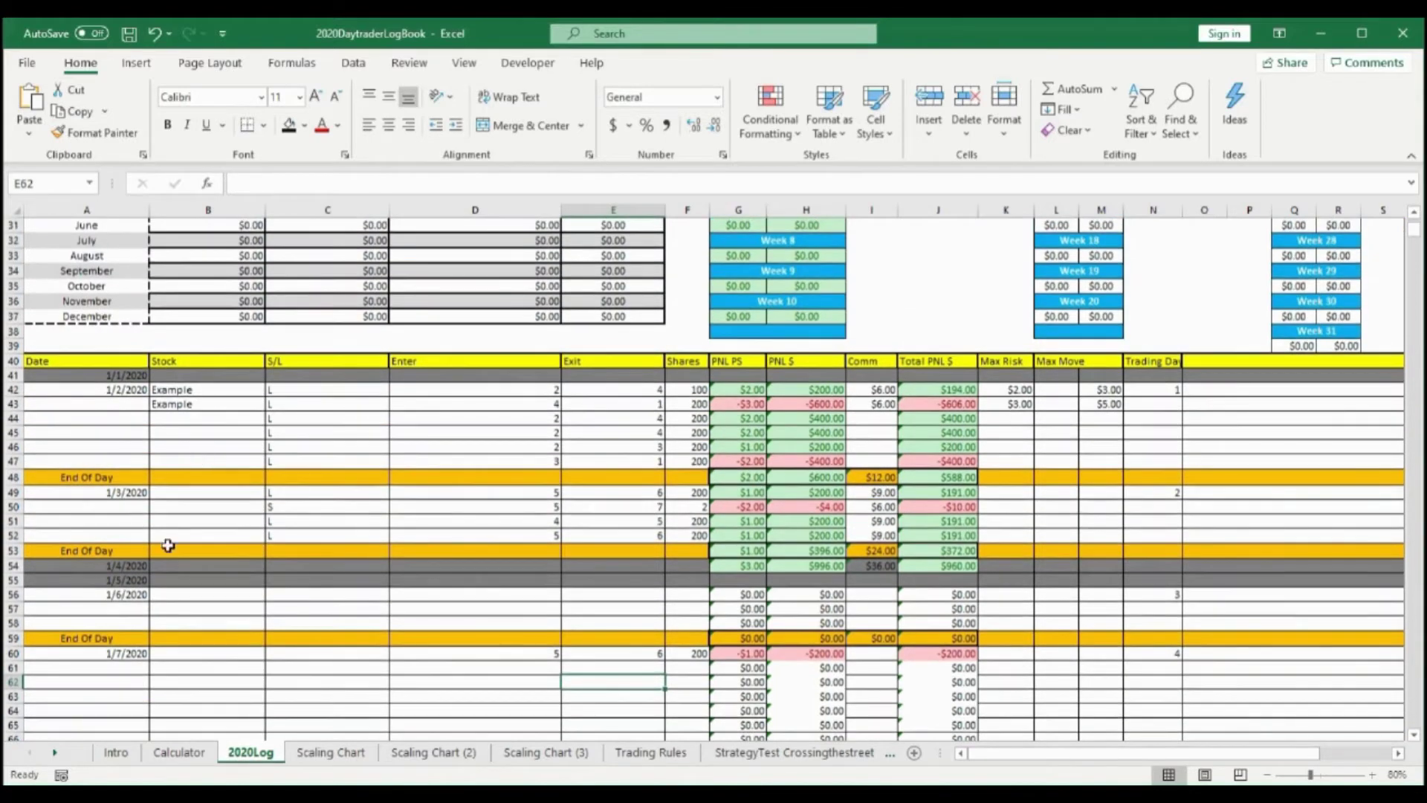
pyautogui.rightClick(13, 550)
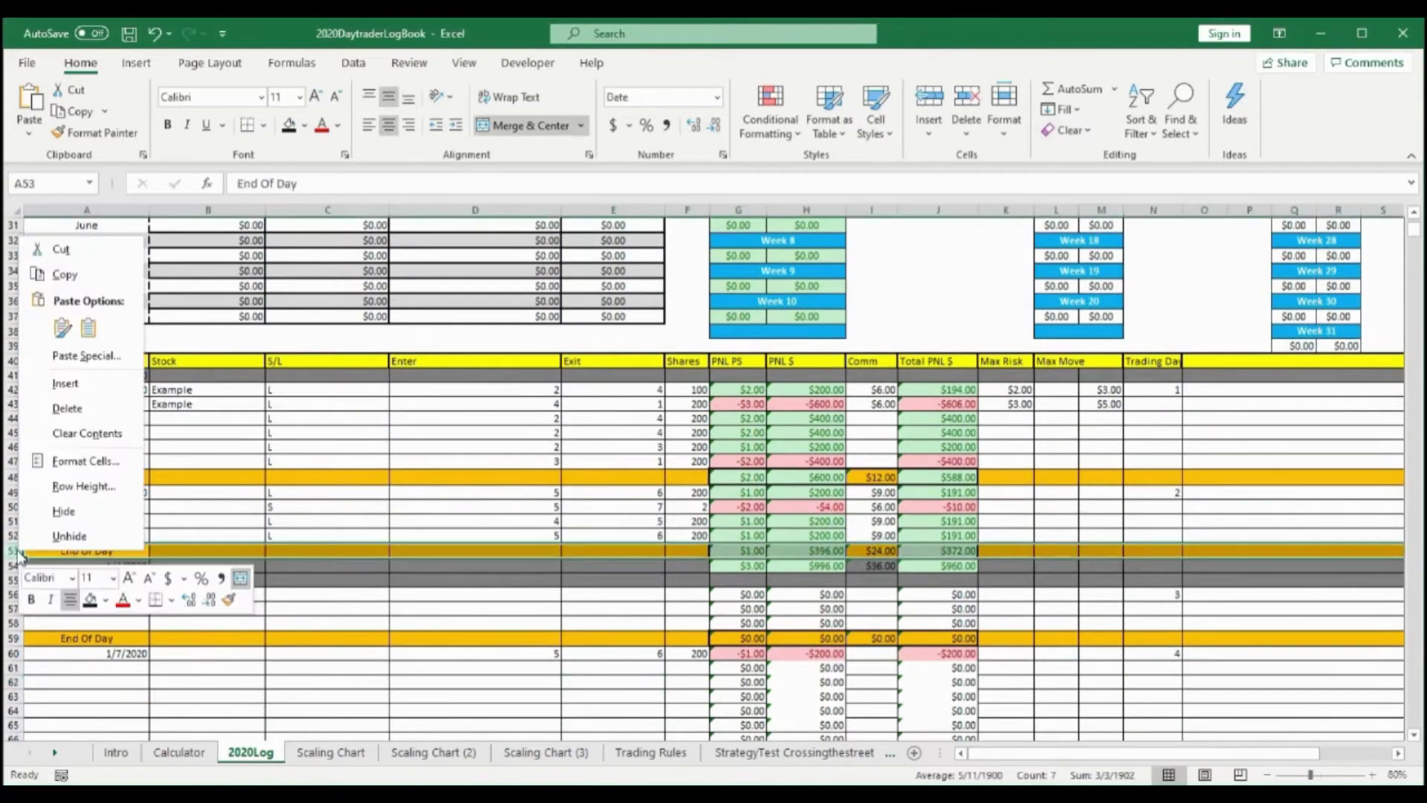
pyautogui.click(65, 383)
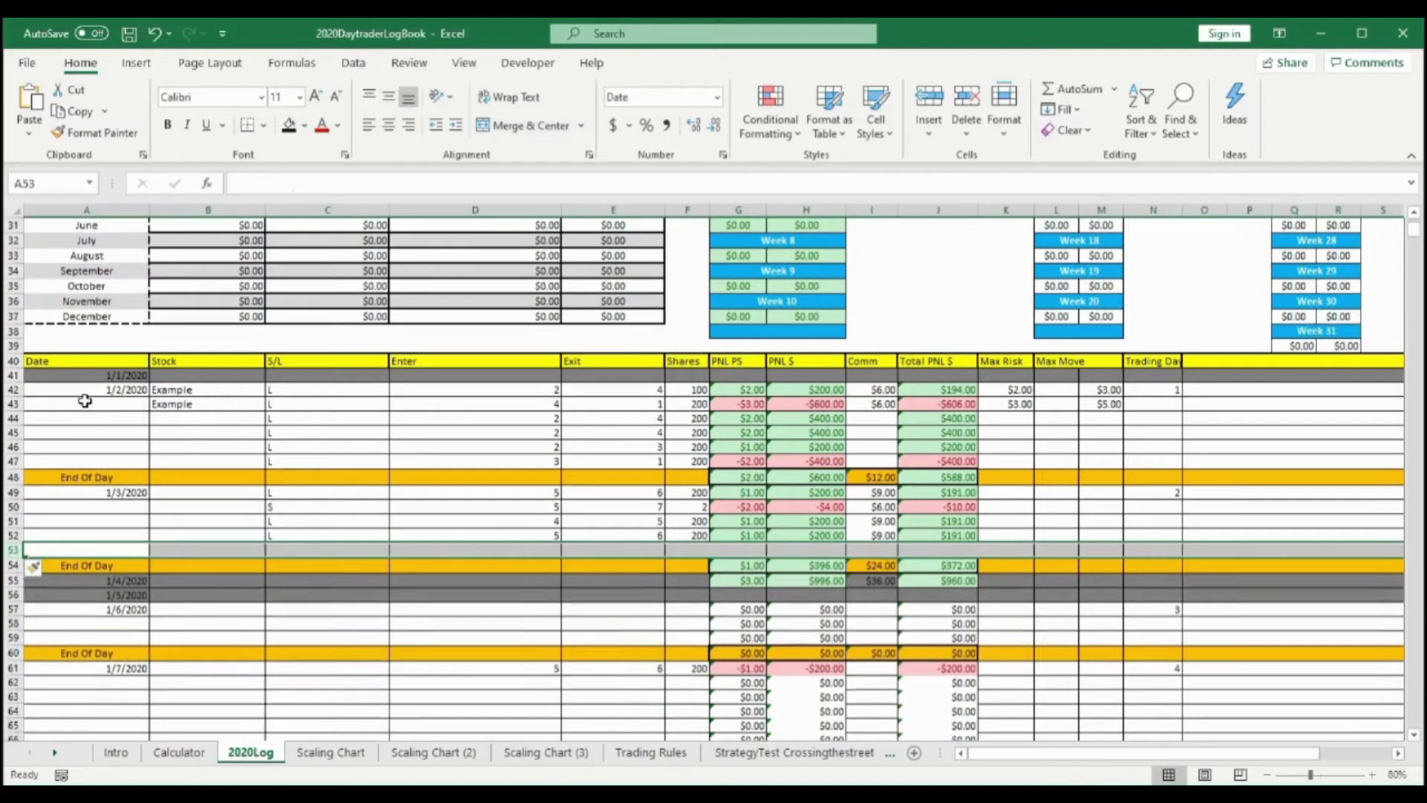
# Log a long trade in row 53 with S/L L, Enter 5, Exit 7 and 200 shares
pyautogui.click(527, 548)
pyautogui.write('5')
pyautogui.click(654, 551)
pyautogui.write('7')
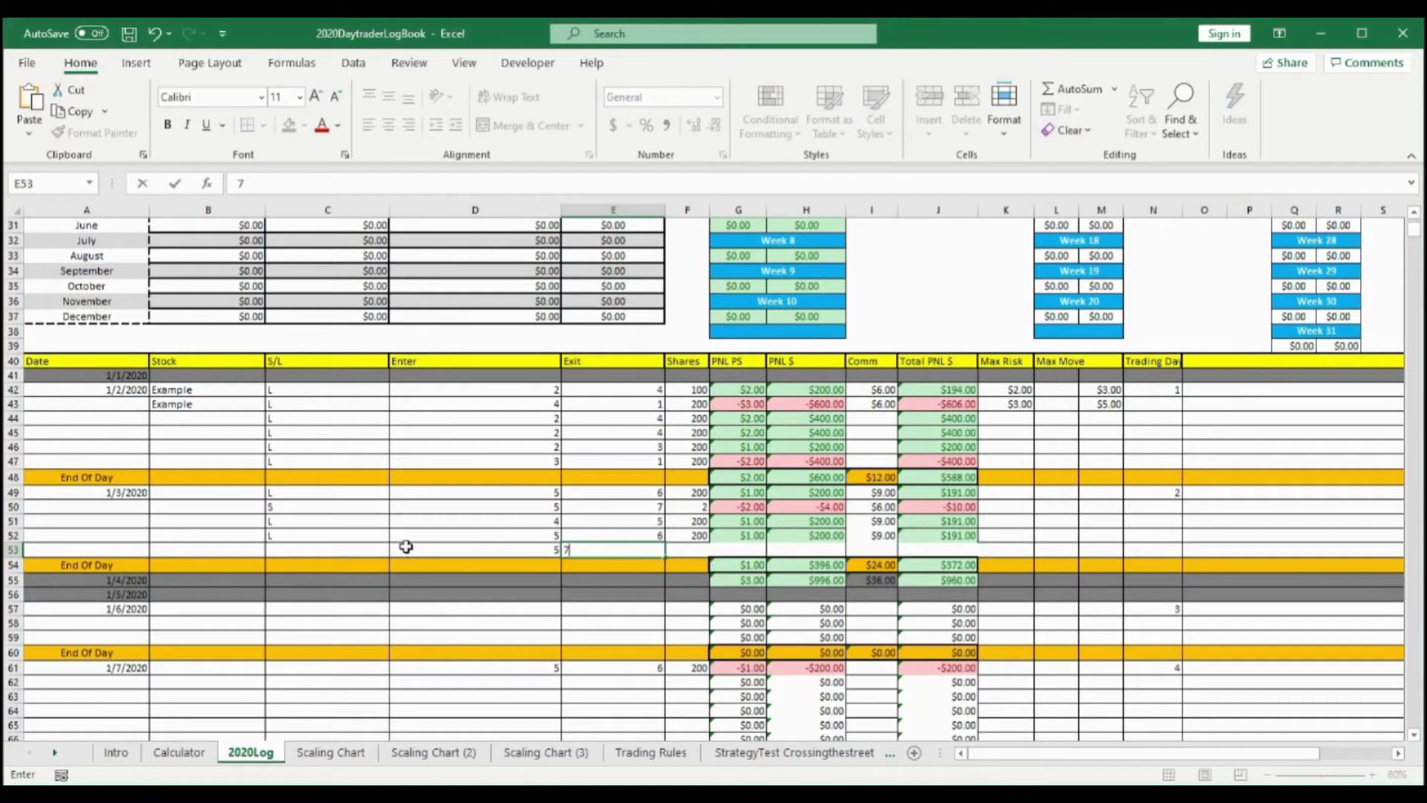
pyautogui.click(360, 548)
pyautogui.write('L')
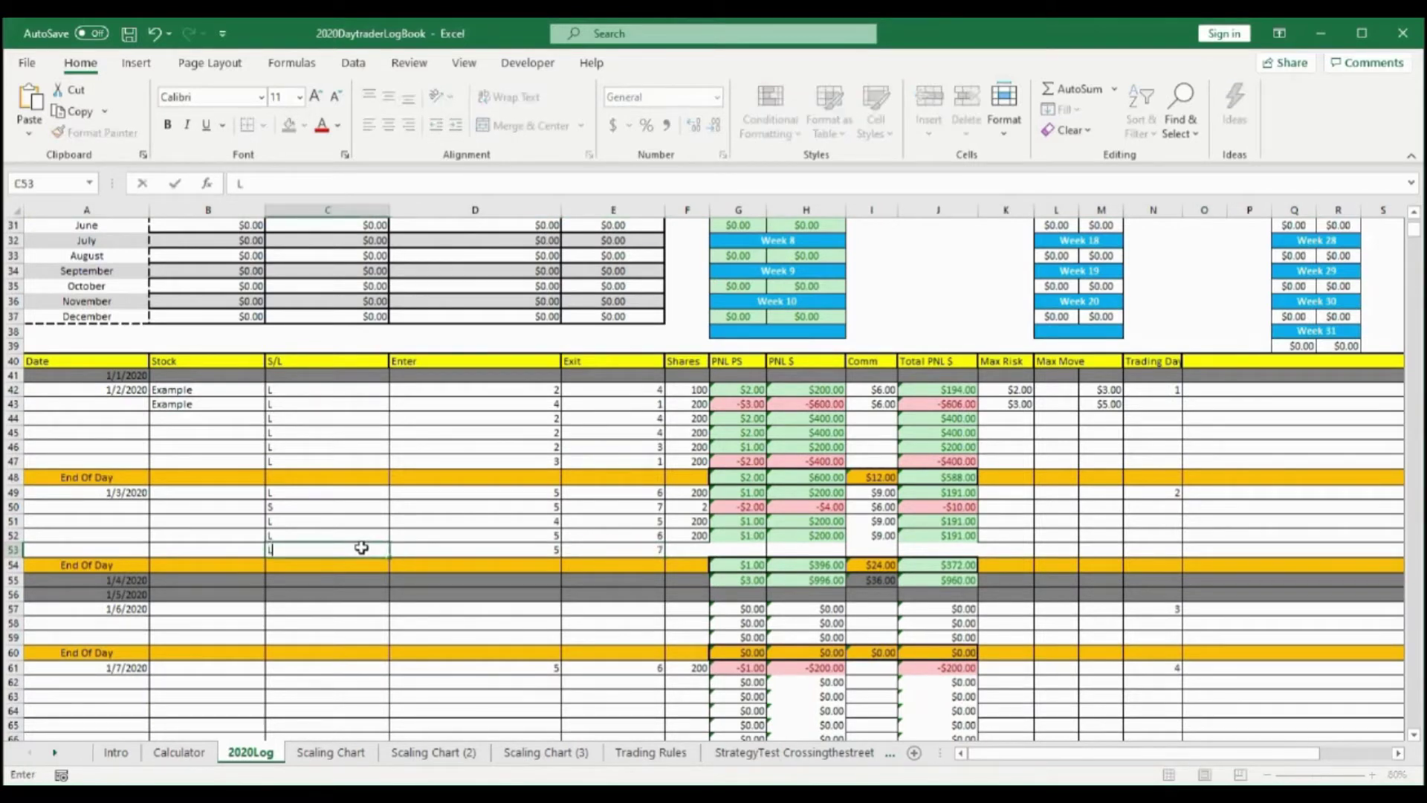
pyautogui.click(677, 550)
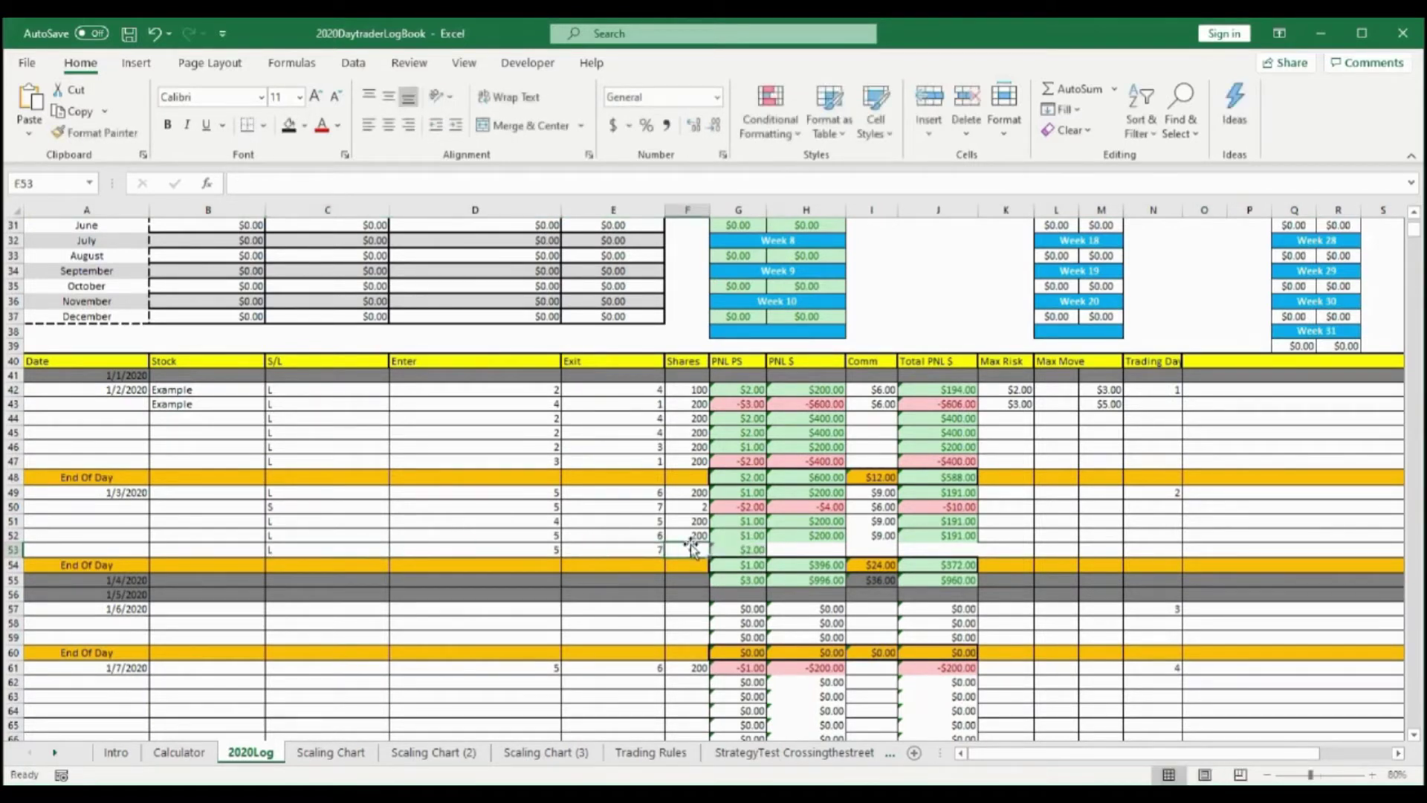
pyautogui.write('200')
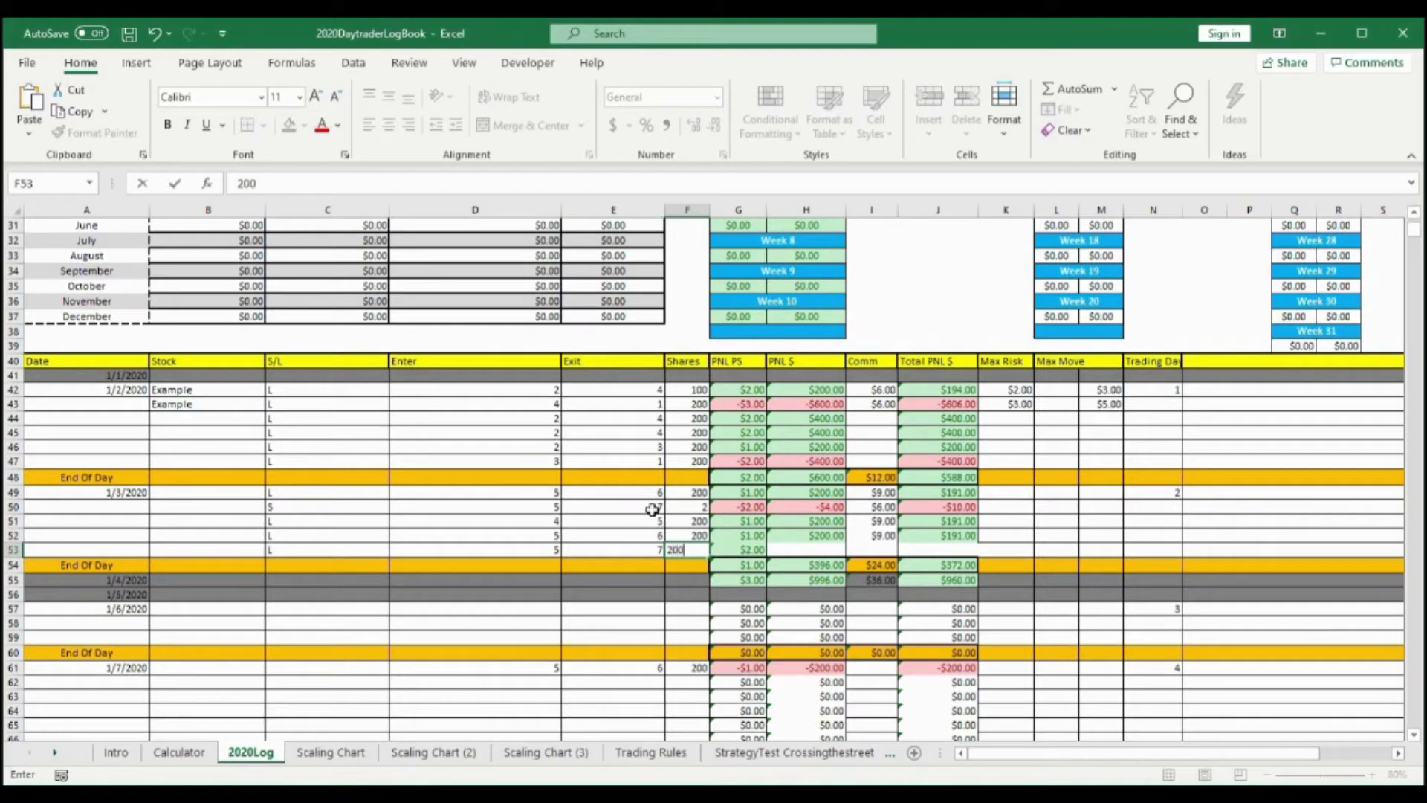
pyautogui.click(627, 507)
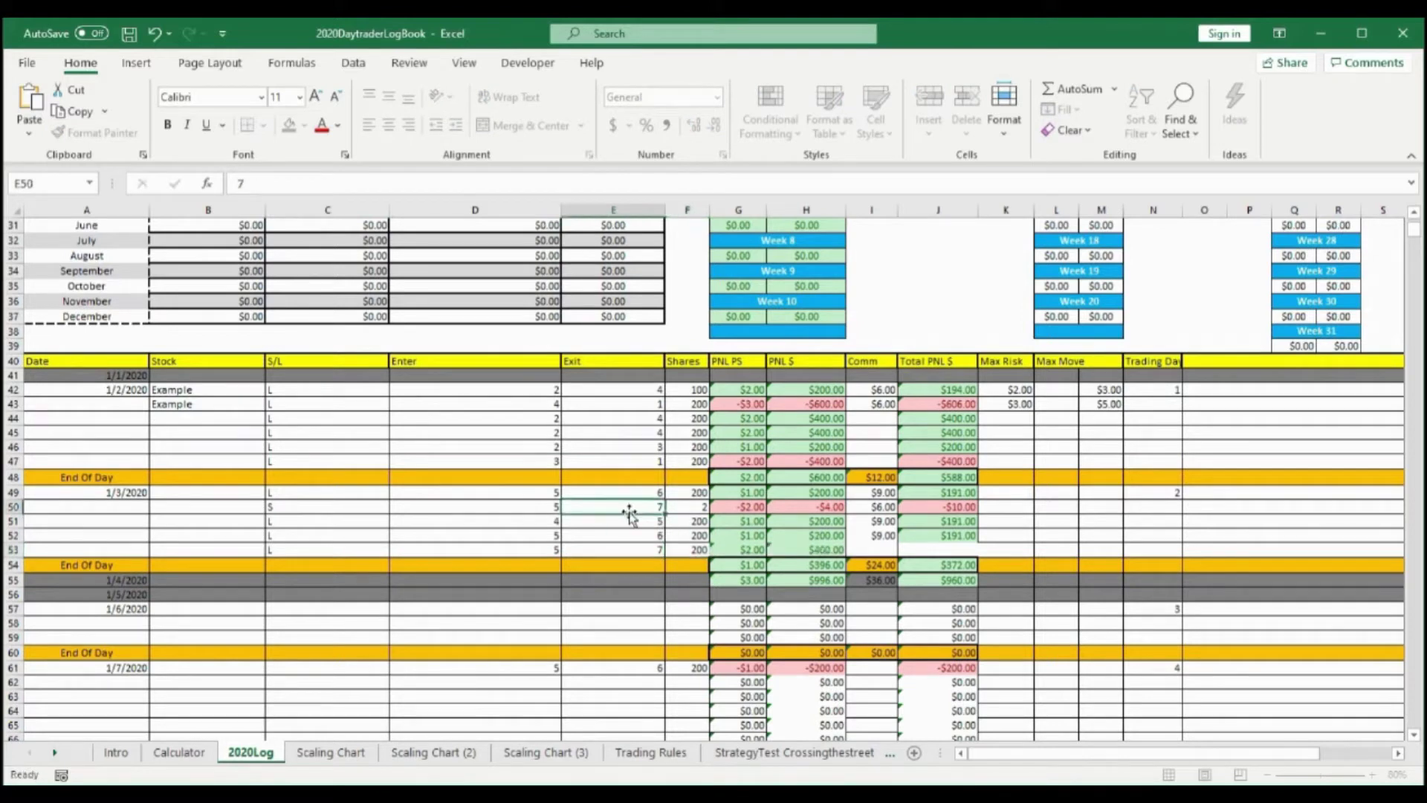
# Extend the End Of Day PNL PS total in G54 to =SUM(G49:G53)
pyautogui.click(753, 565)
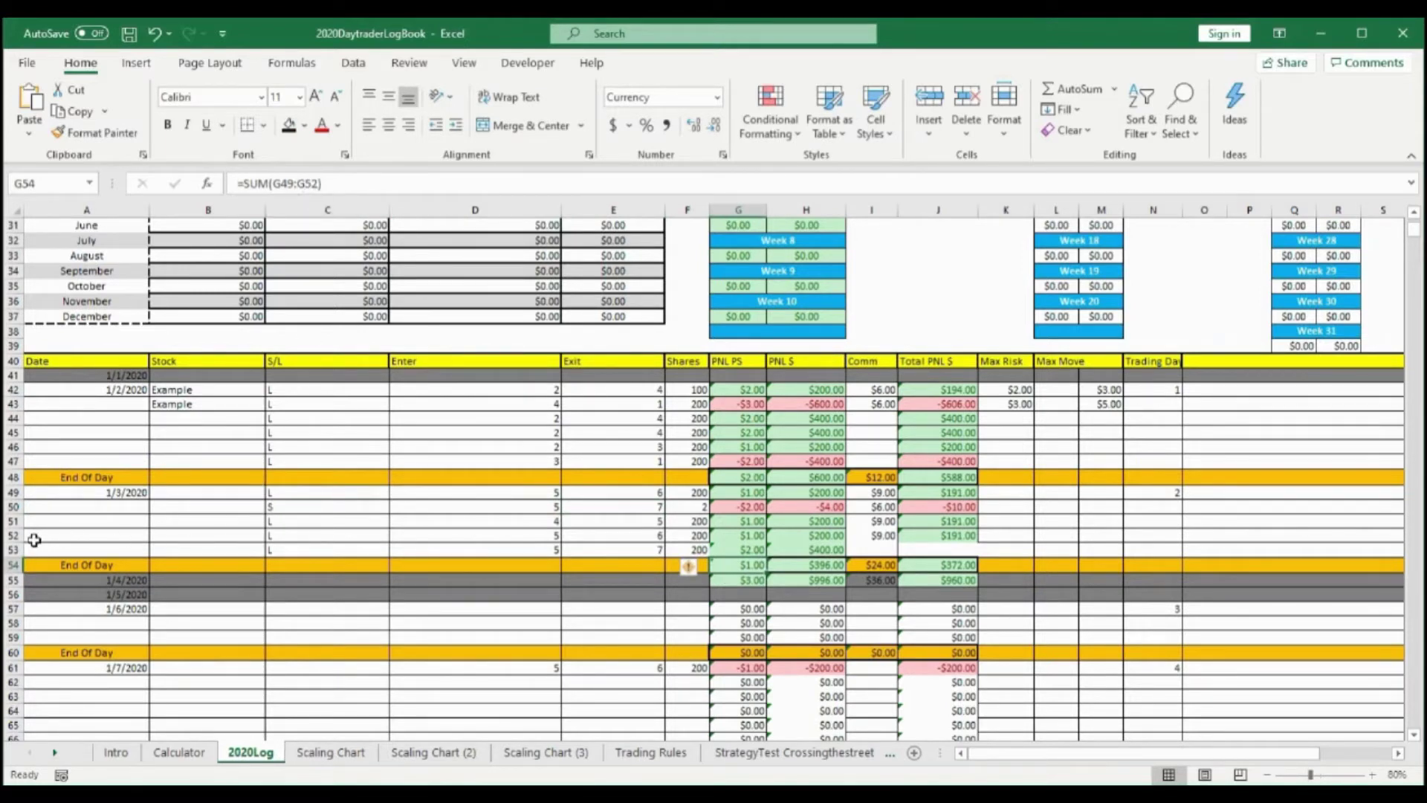
pyautogui.click(315, 183)
pyautogui.moveTo(317, 183); pyautogui.dragTo(312, 184)
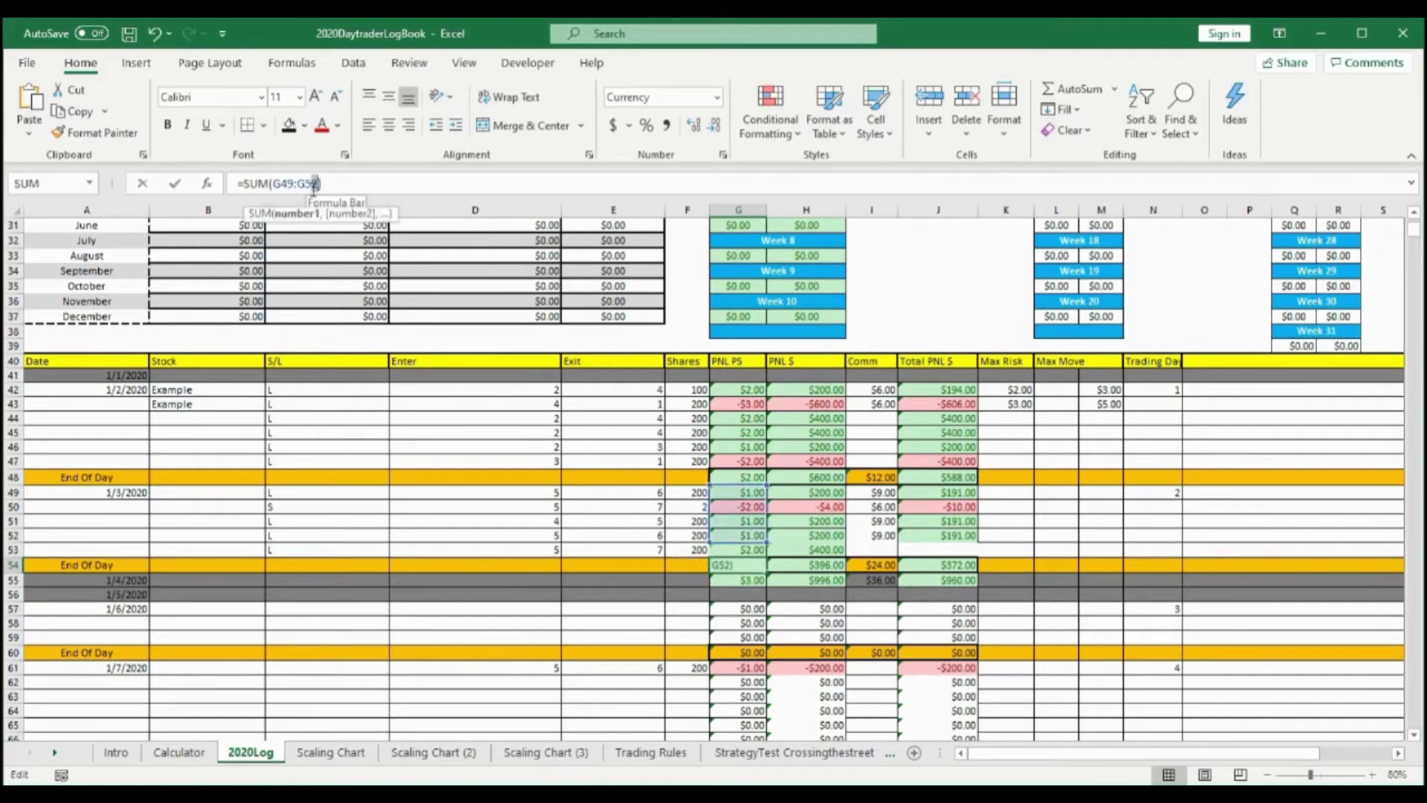
pyautogui.write('3')
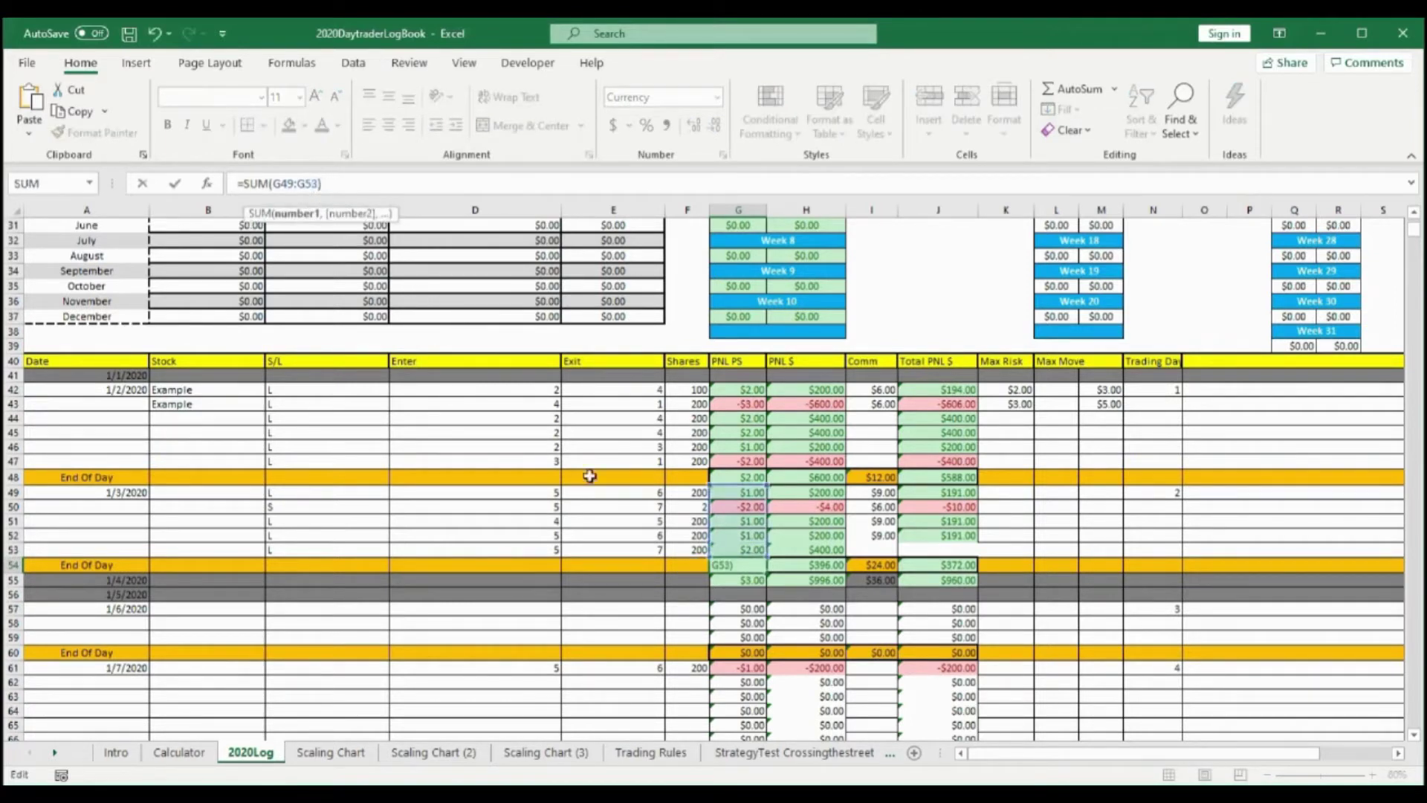
pyautogui.click(819, 565)
# Extend the End Of Day PNL $ total in H54 to =SUM(H49:H53)
pyautogui.click(314, 183)
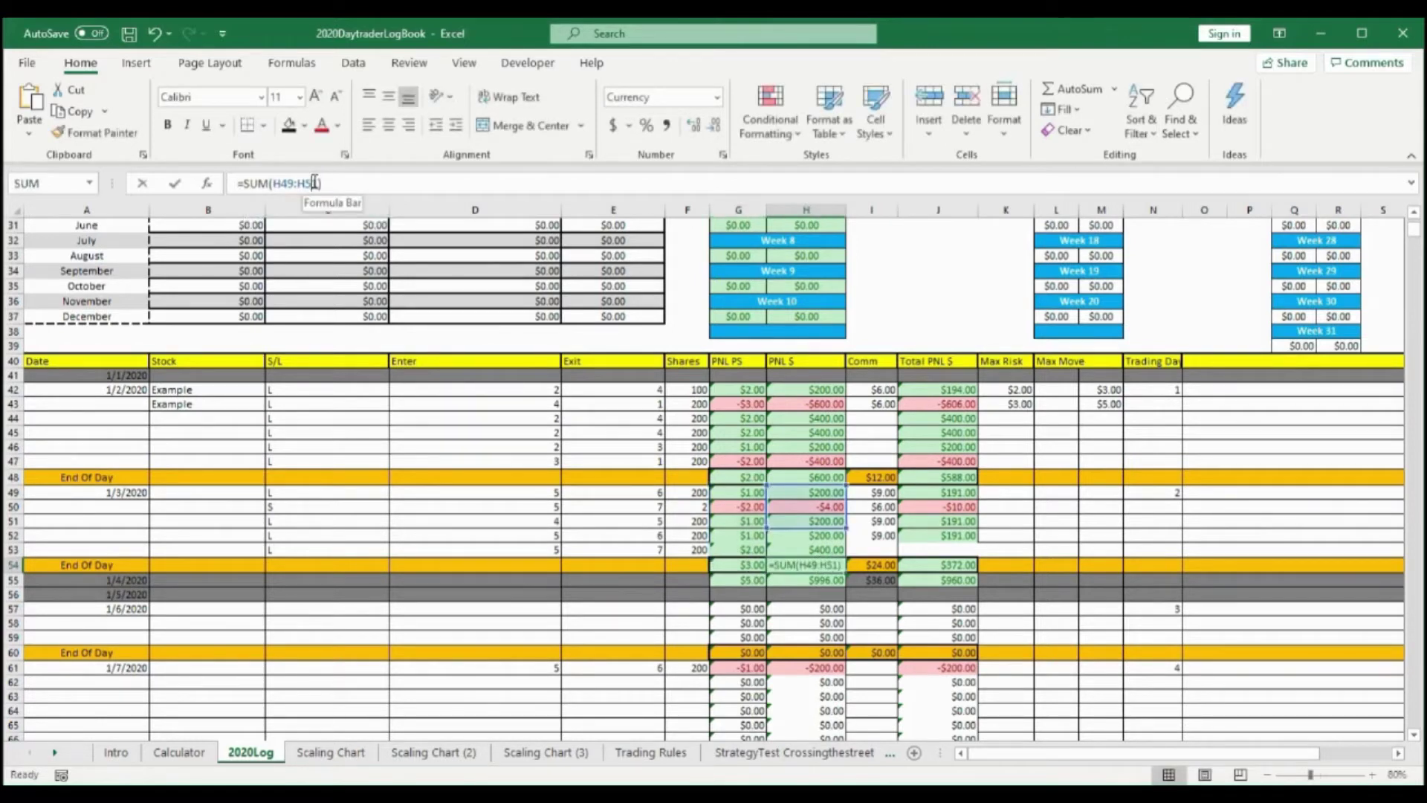
pyautogui.moveTo(313, 183); pyautogui.dragTo(319, 183)
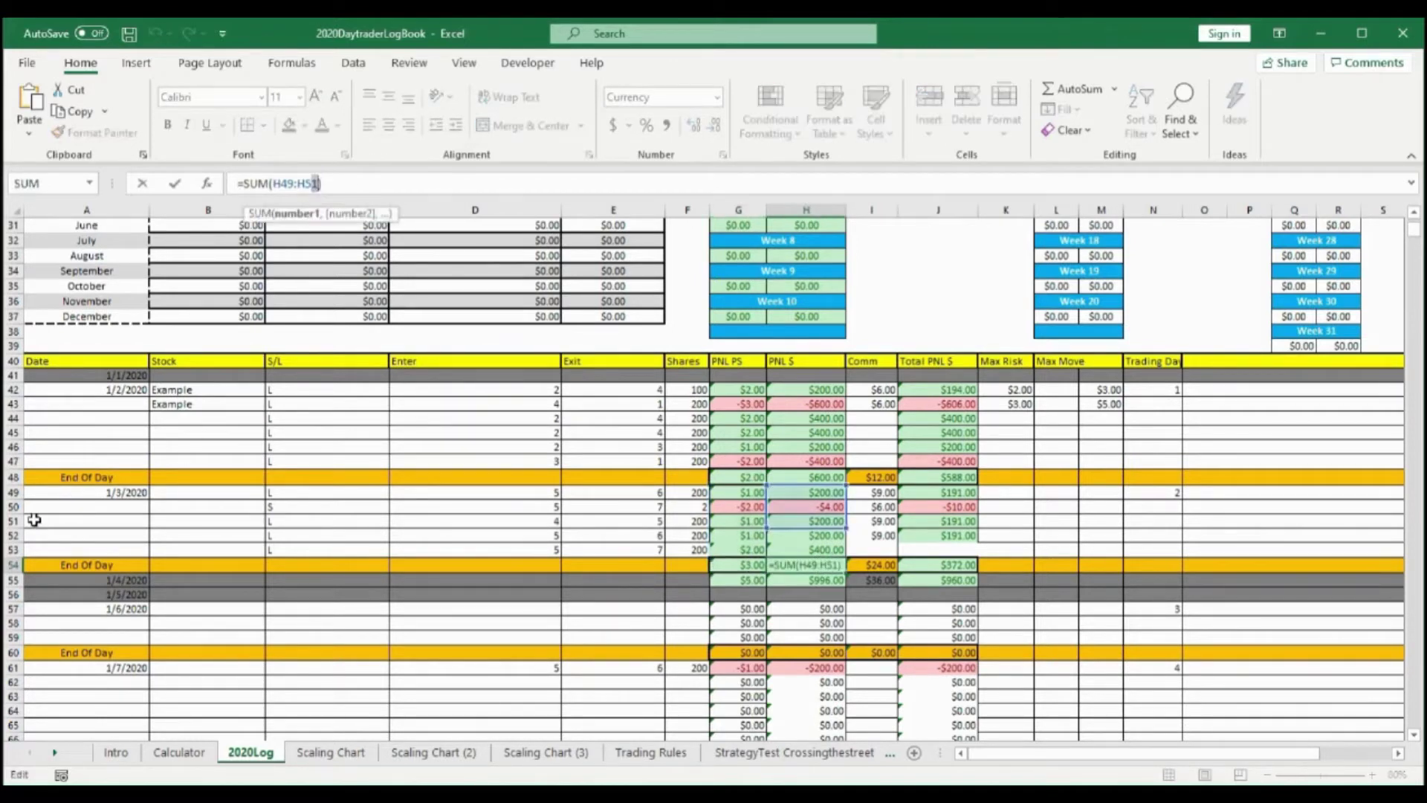
pyautogui.write('3')
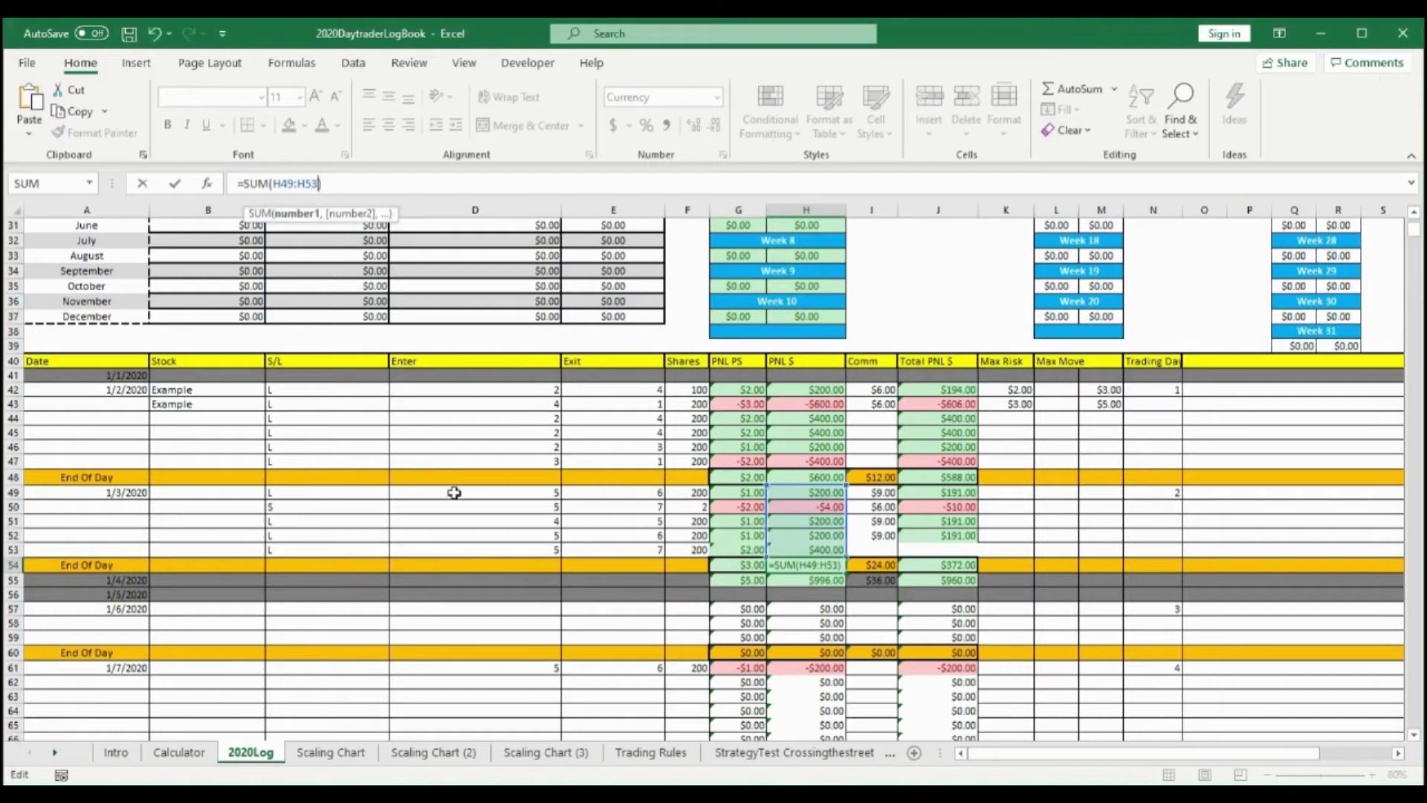
pyautogui.press('Return')
pyautogui.click(544, 535)
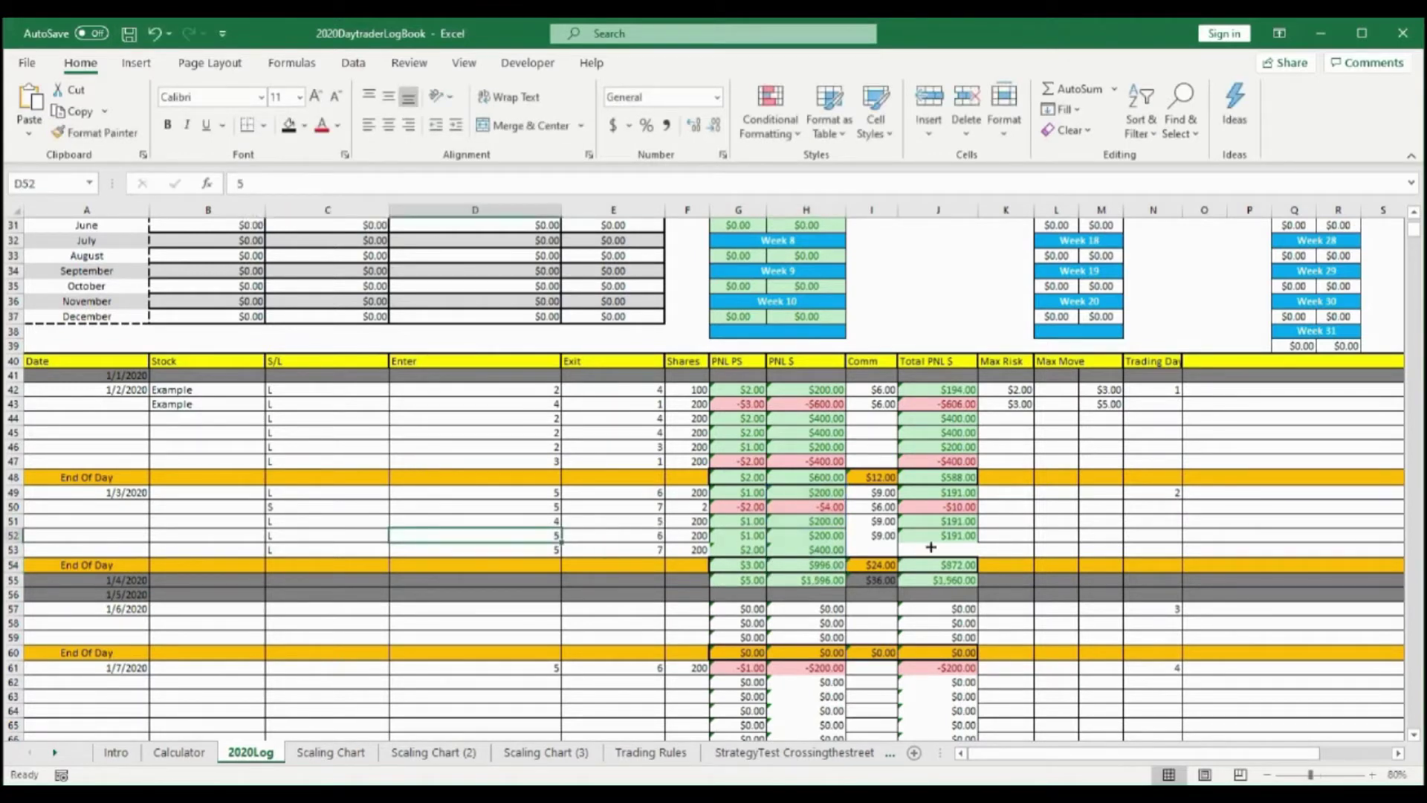
pyautogui.click(931, 547)
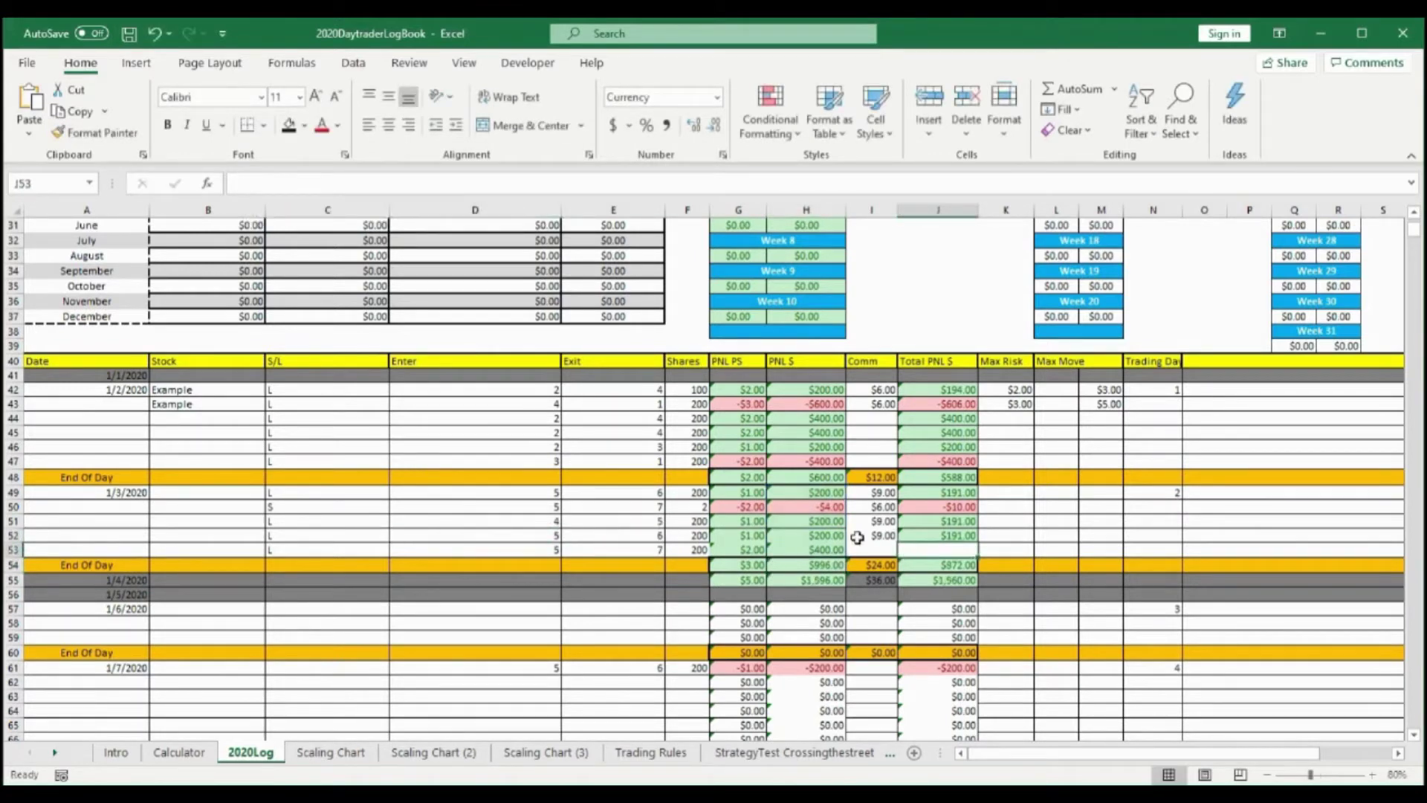
pyautogui.click(947, 568)
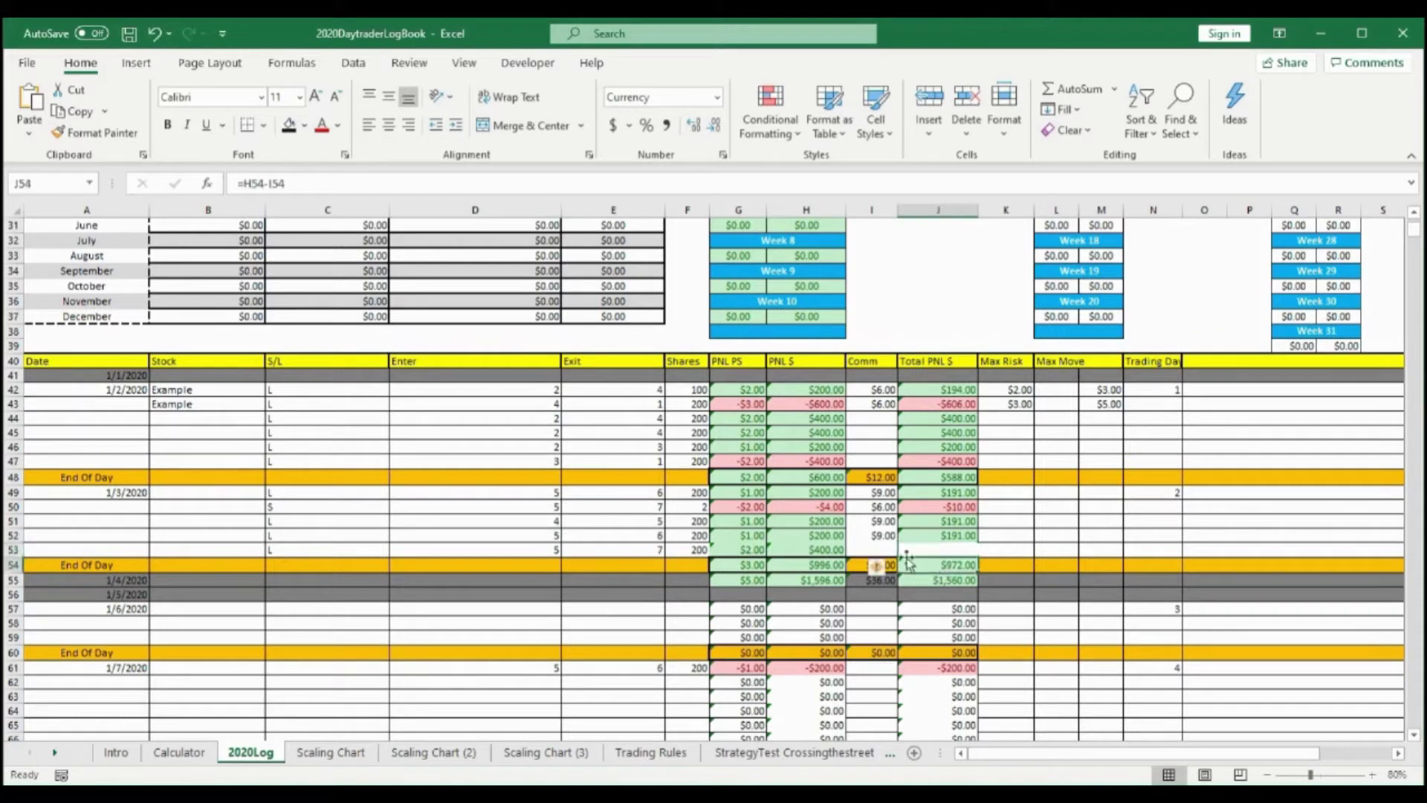
pyautogui.click(280, 184)
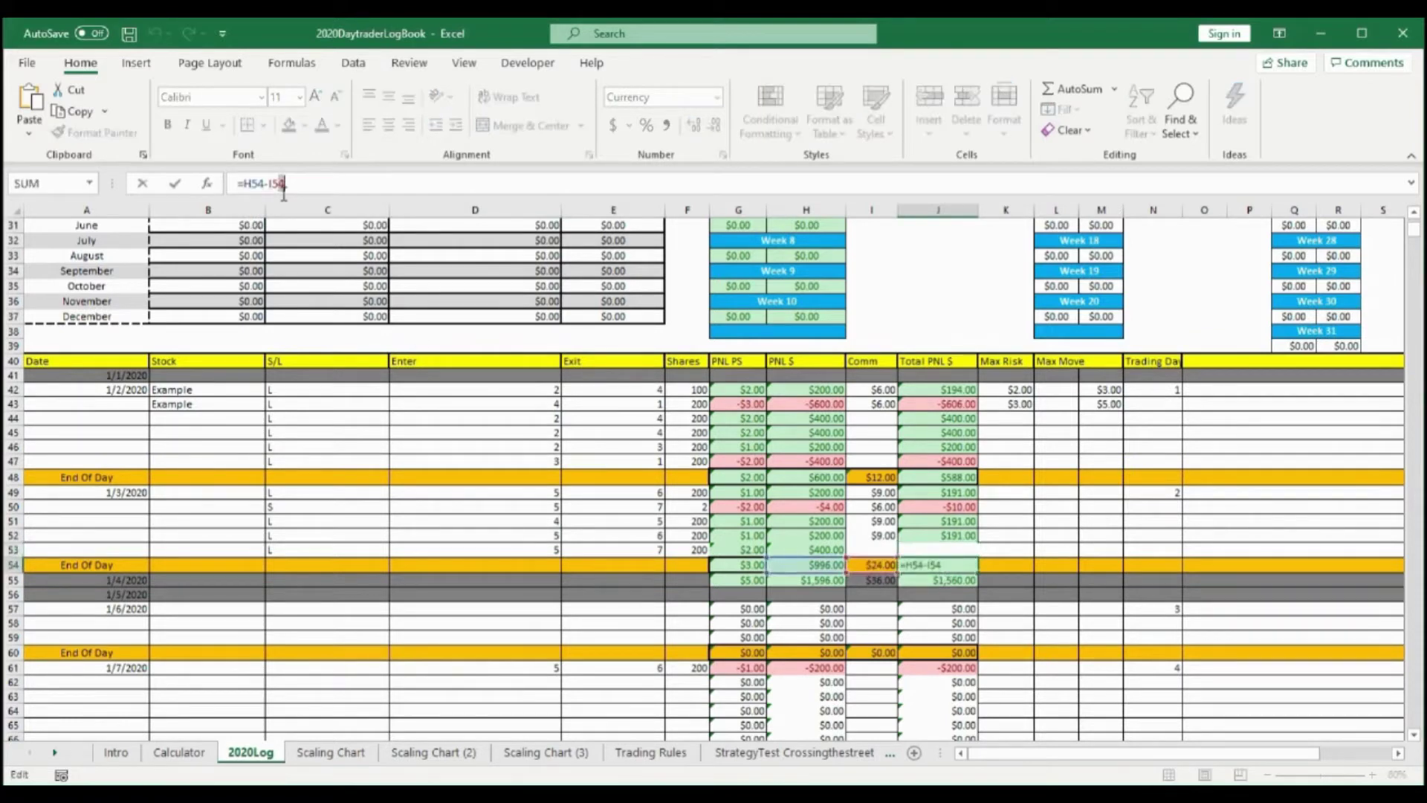
pyautogui.click(522, 530)
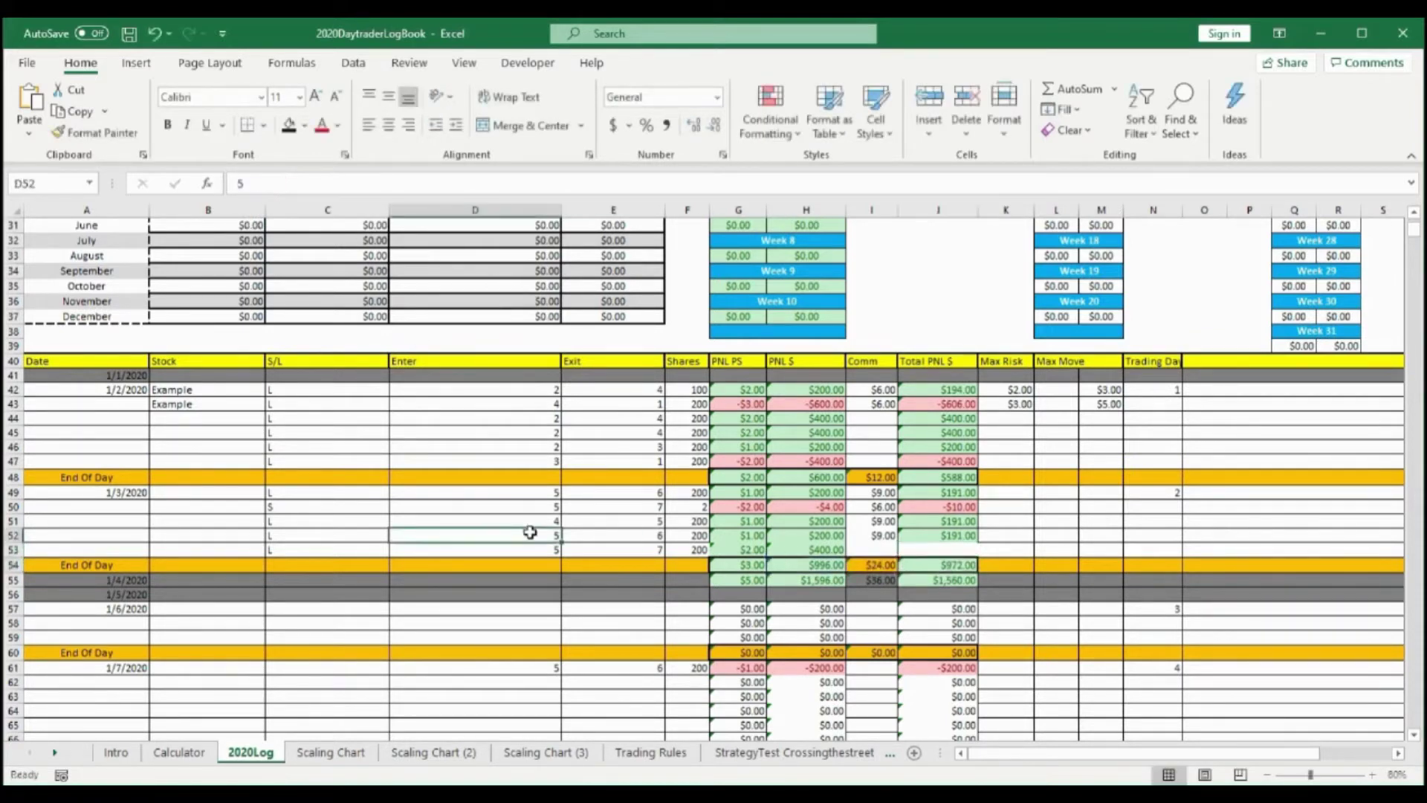
# Enter a commission of 9 in I53 for the row 53 trade
pyautogui.click(956, 548)
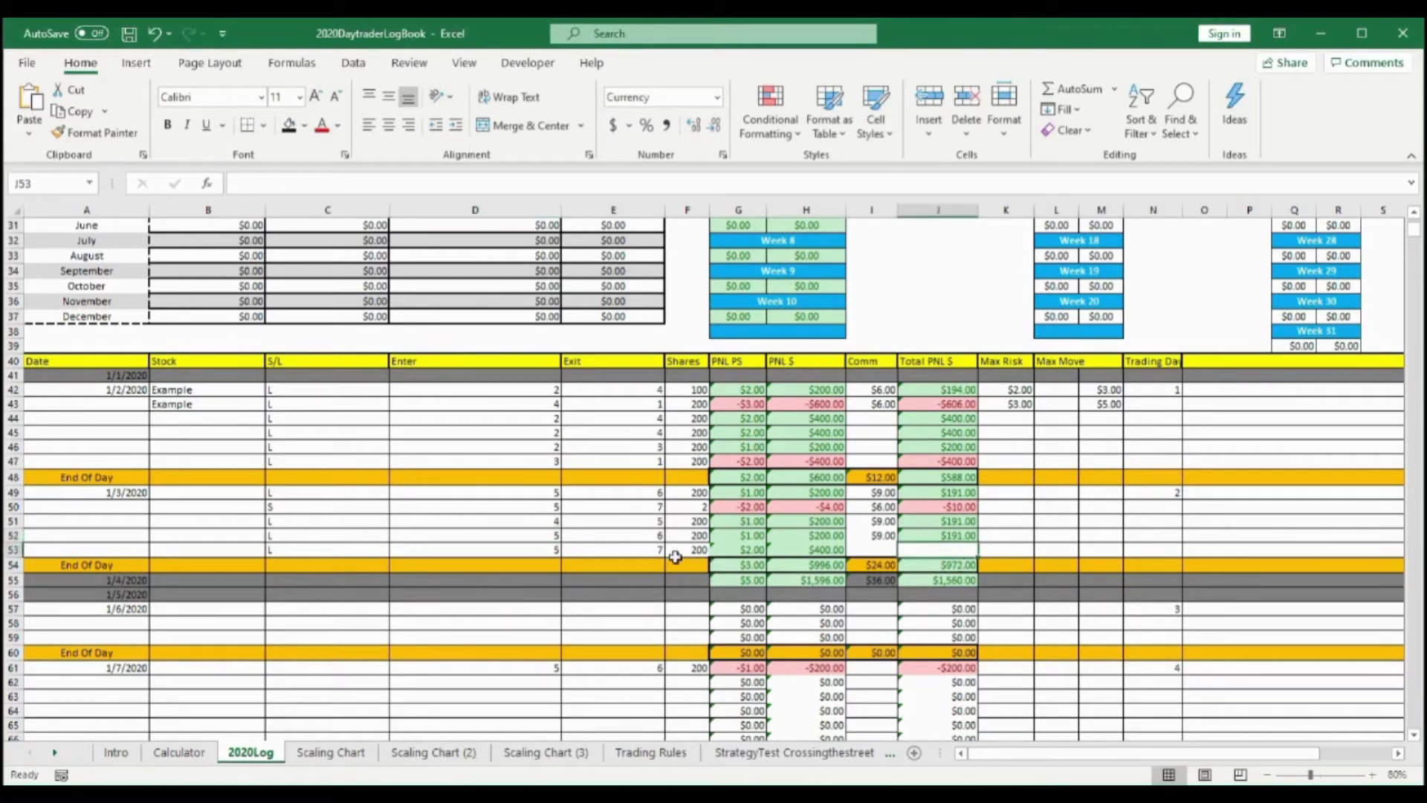
pyautogui.click(859, 549)
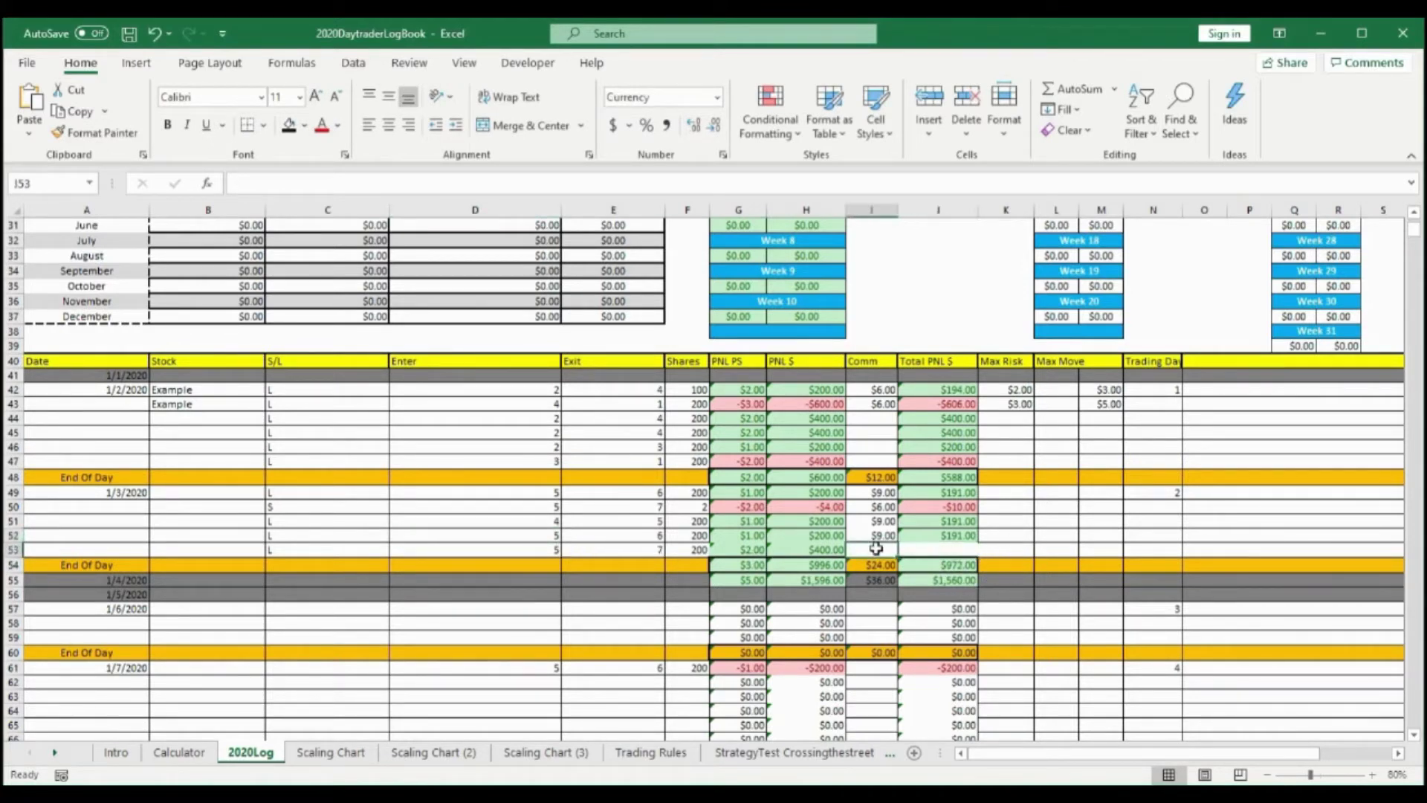
pyautogui.write('9')
pyautogui.click(1014, 548)
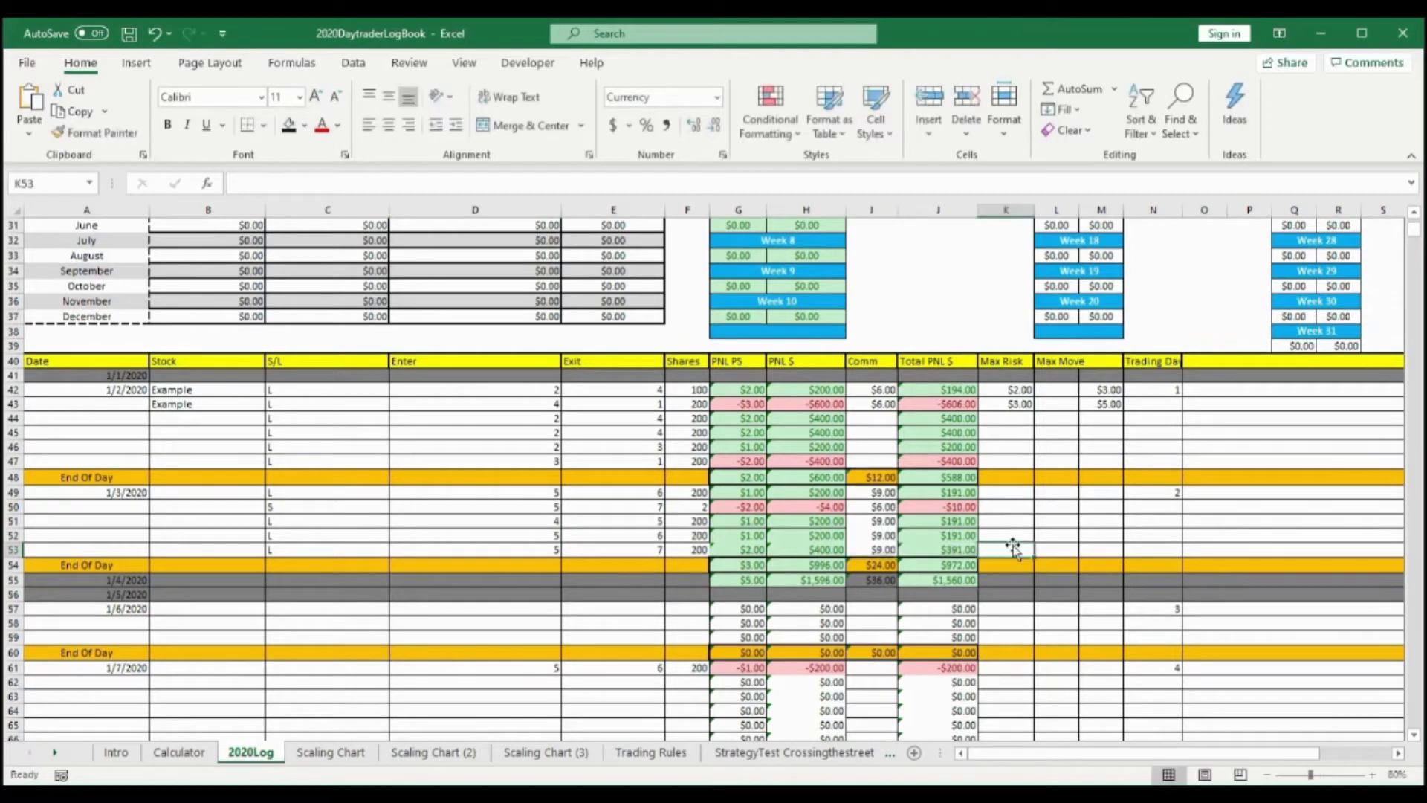
# Change the End Of Day Total PNL $ formula in J54 to =H54-I53
pyautogui.click(959, 566)
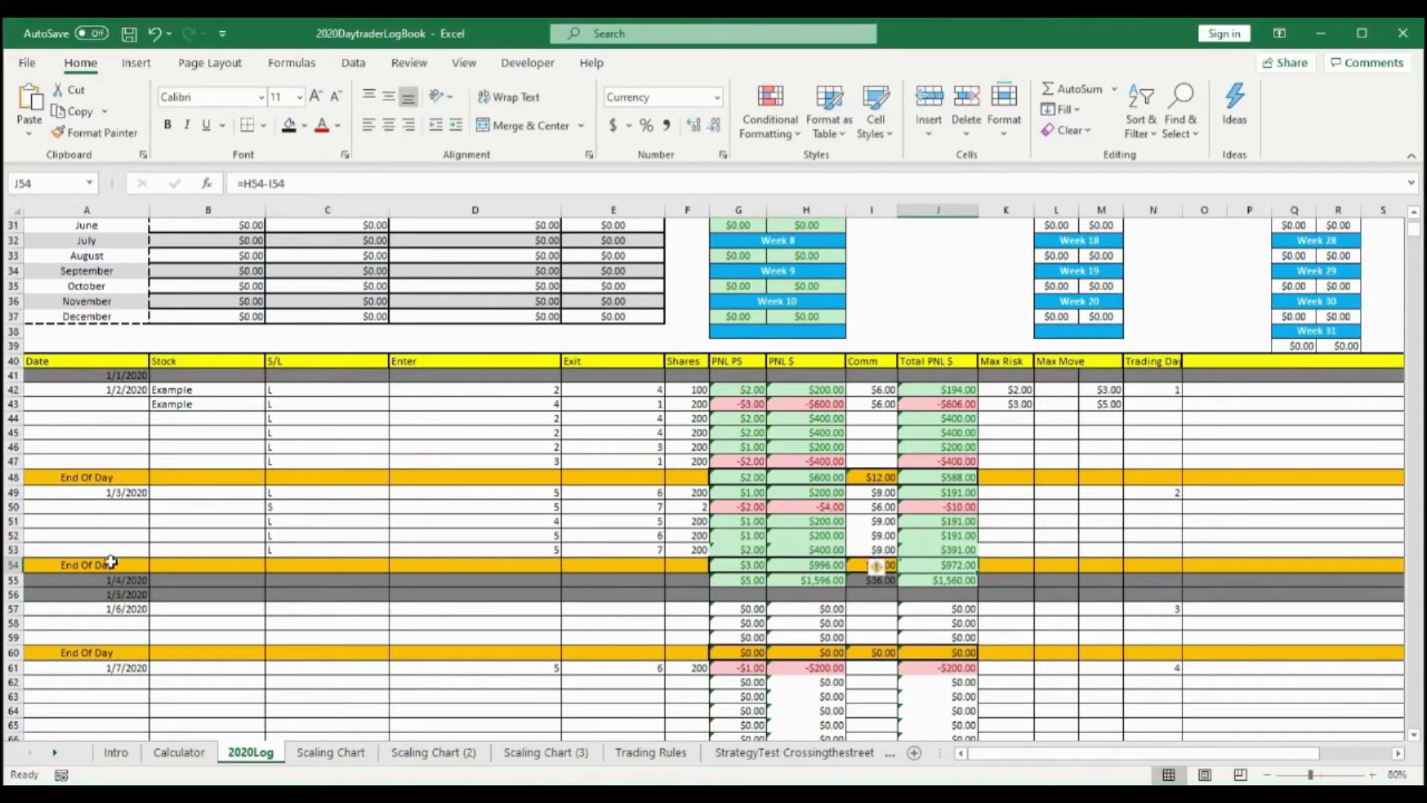
pyautogui.click(285, 183)
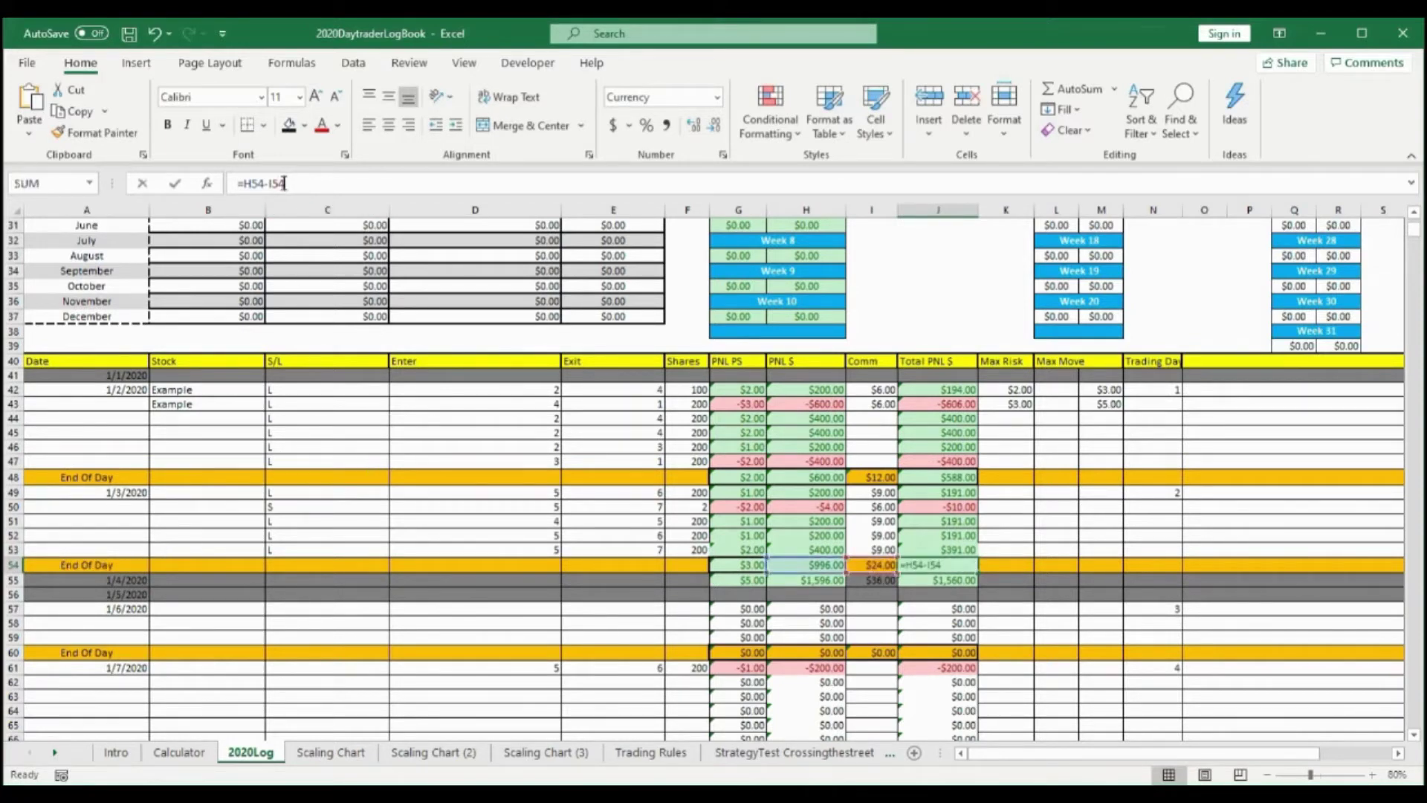
pyautogui.press('BackSpace')
pyautogui.write('3')
pyautogui.press('Return')
pyautogui.click(624, 533)
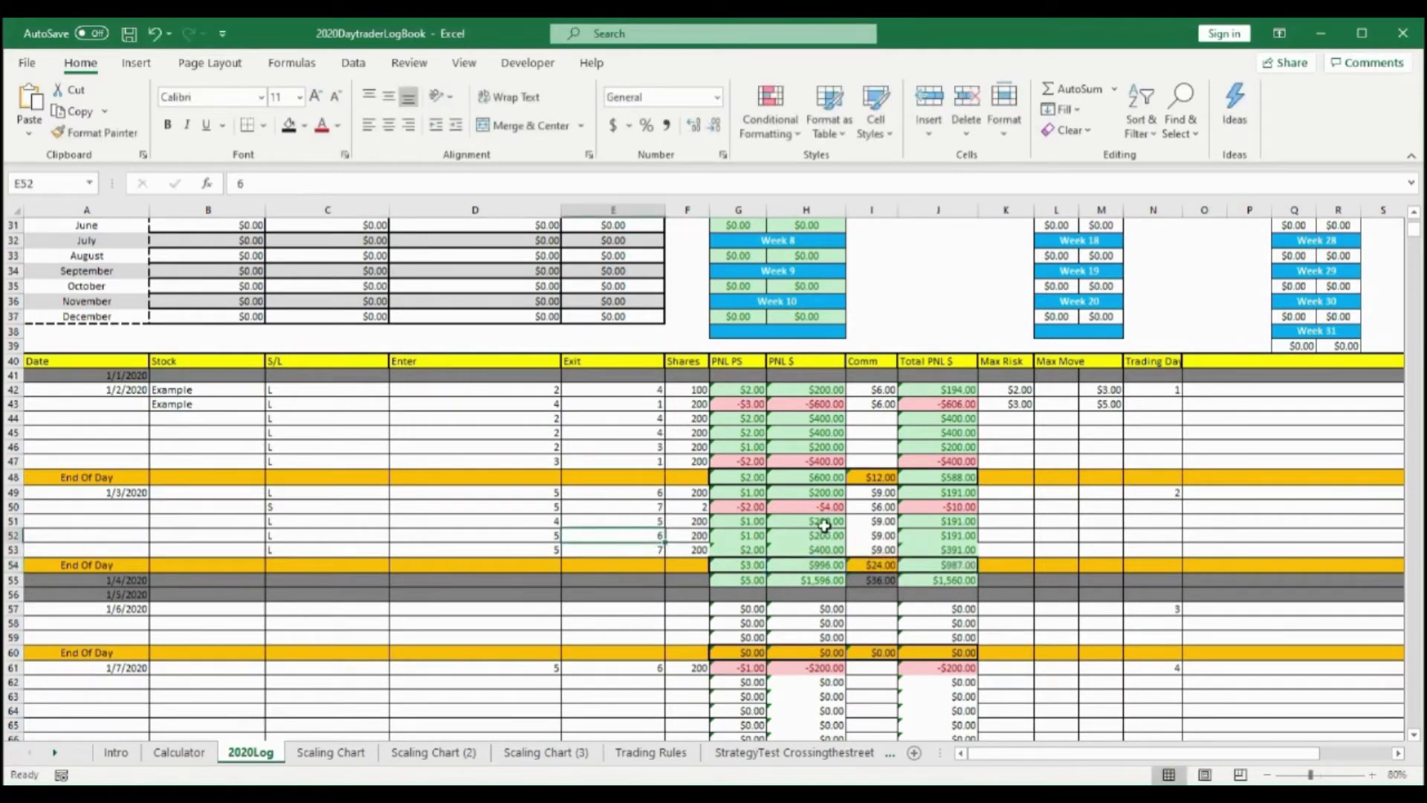
# Set the commission in I53 to 10
pyautogui.click(862, 551)
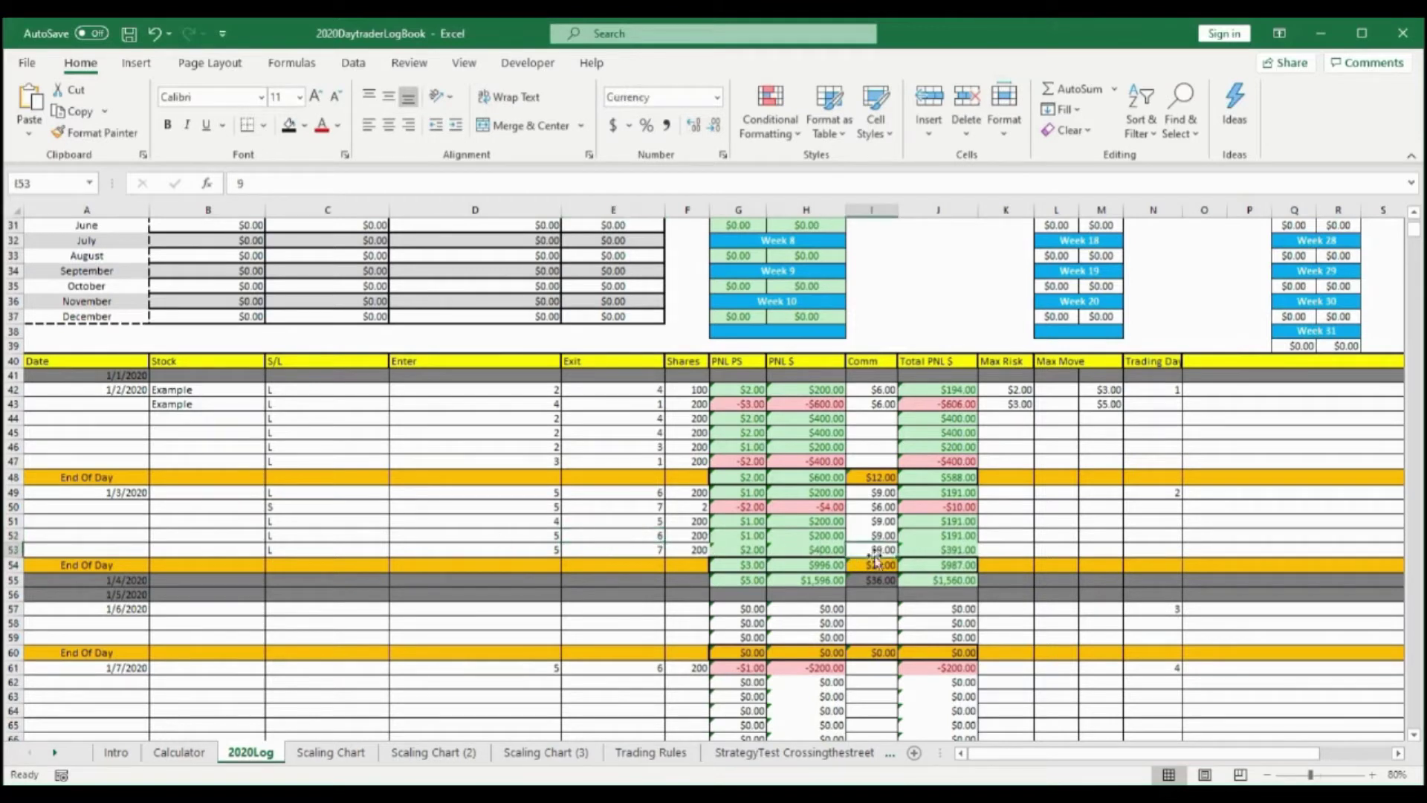
pyautogui.write('10')
pyautogui.click(1007, 550)
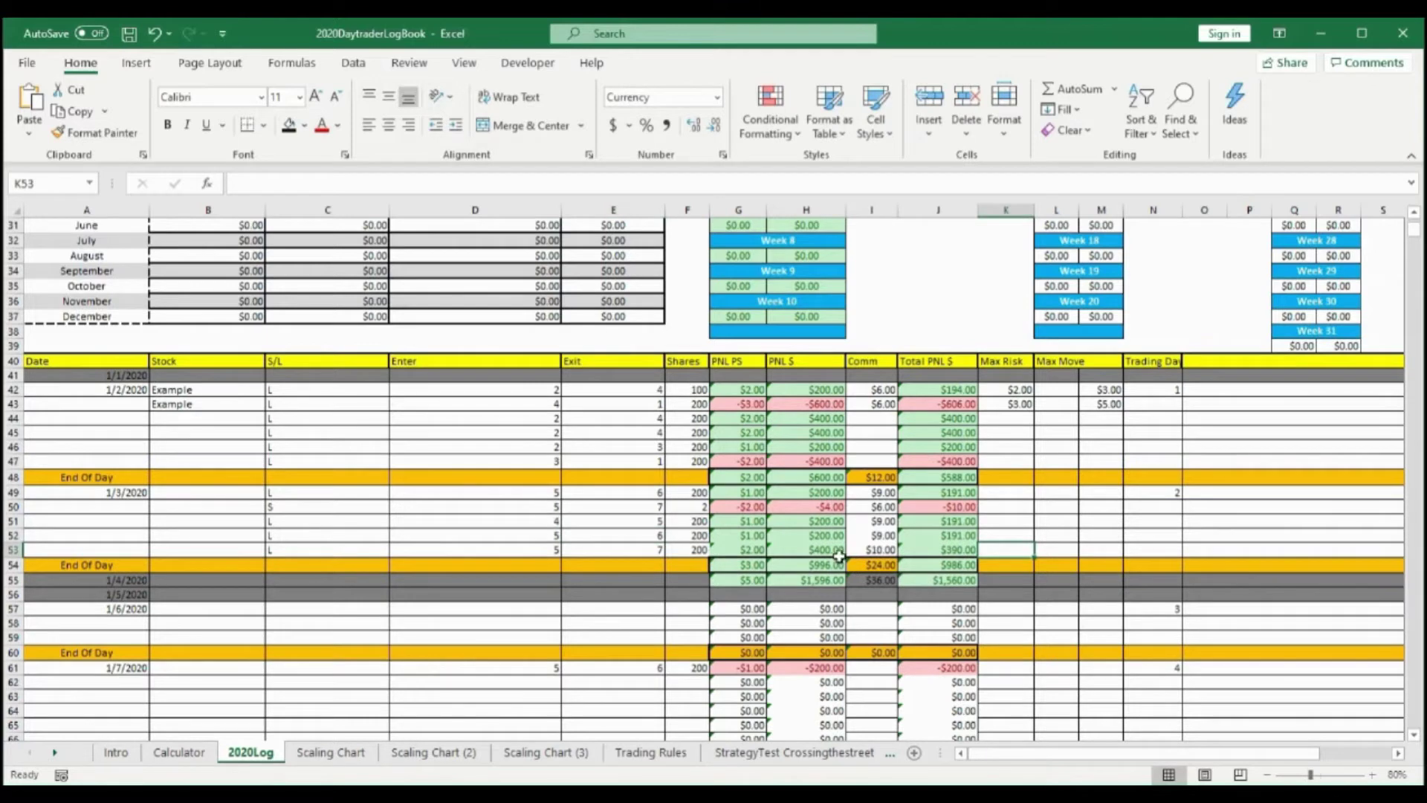
pyautogui.click(736, 550)
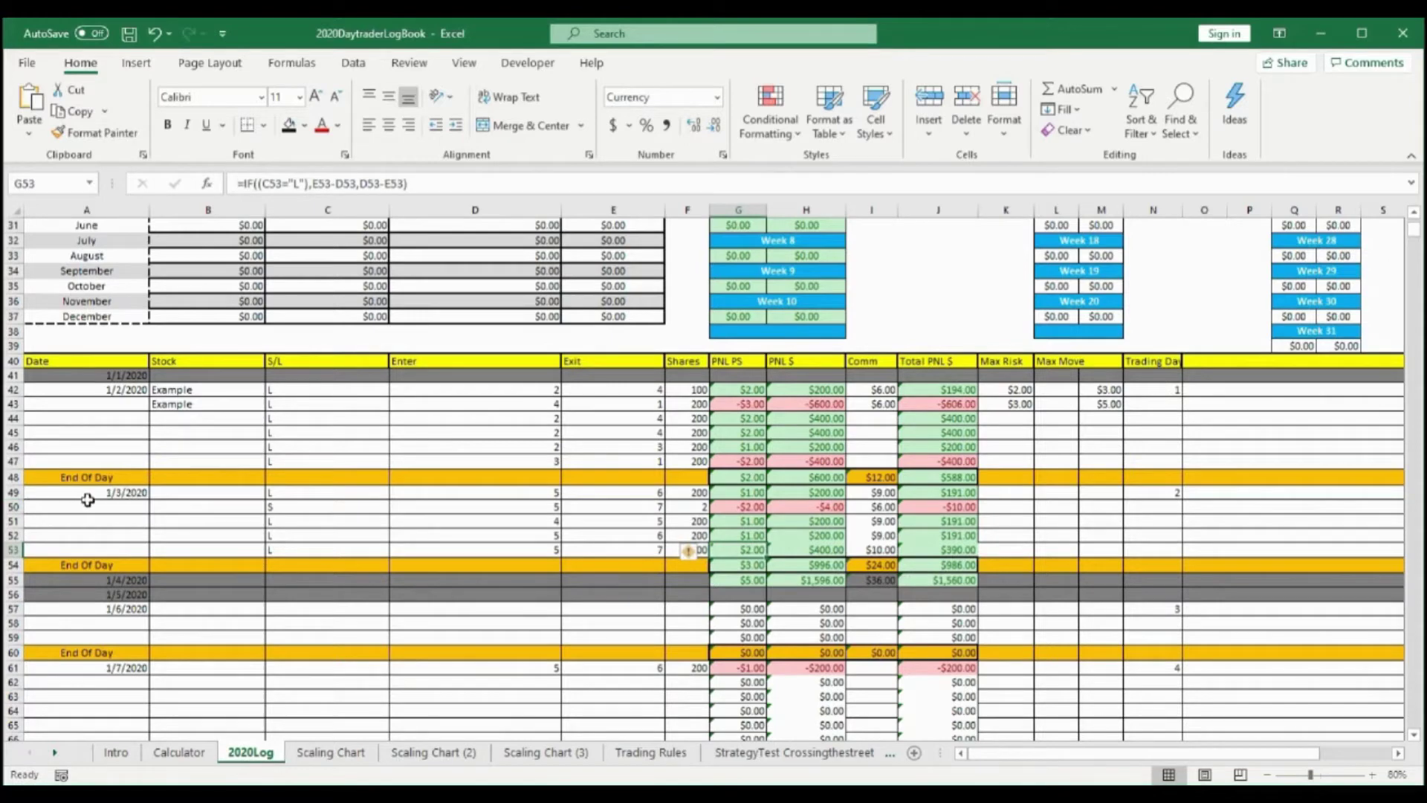
# Insert a blank row at row 70 inside the 1/8/2020 block
pyautogui.scroll(-5, 135, 543)
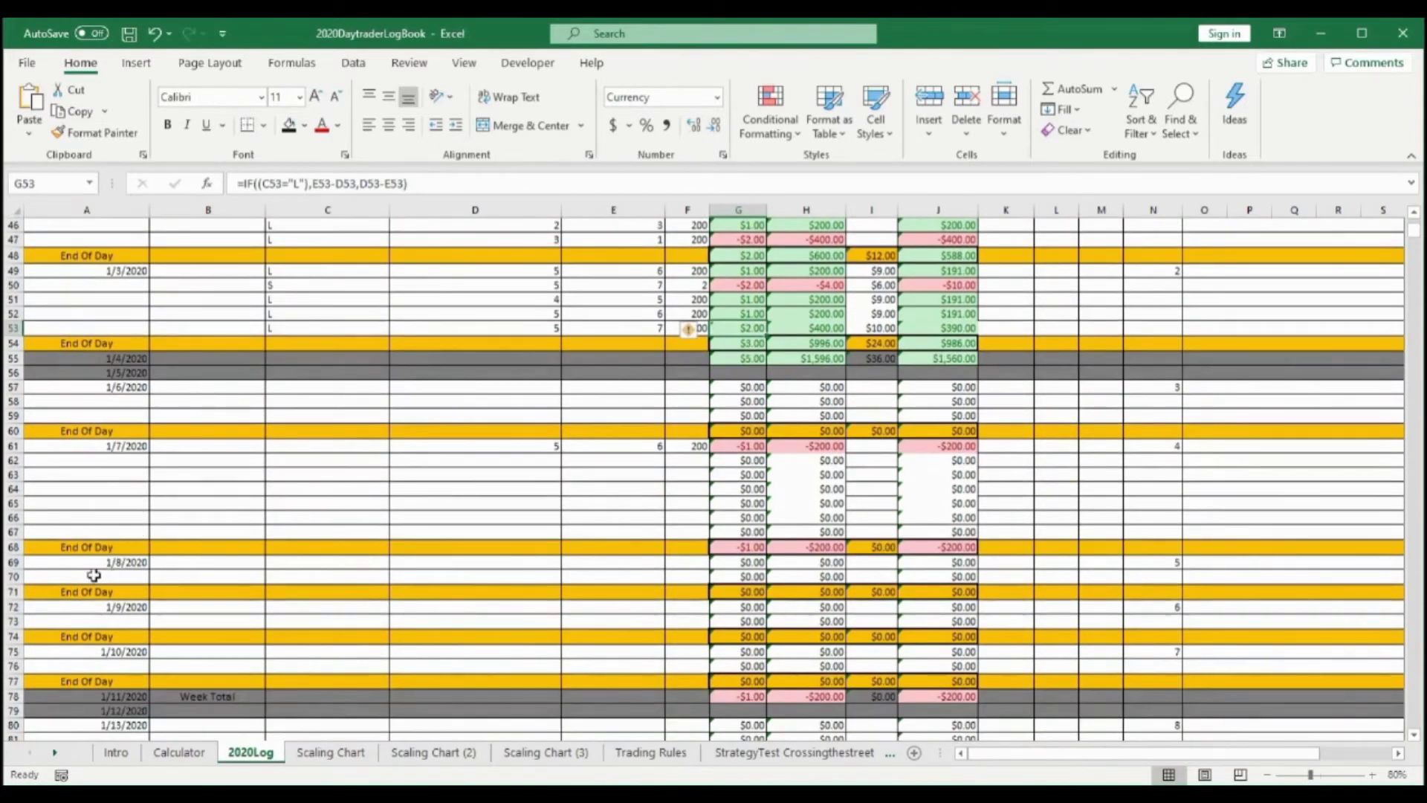
pyautogui.rightClick(9, 576)
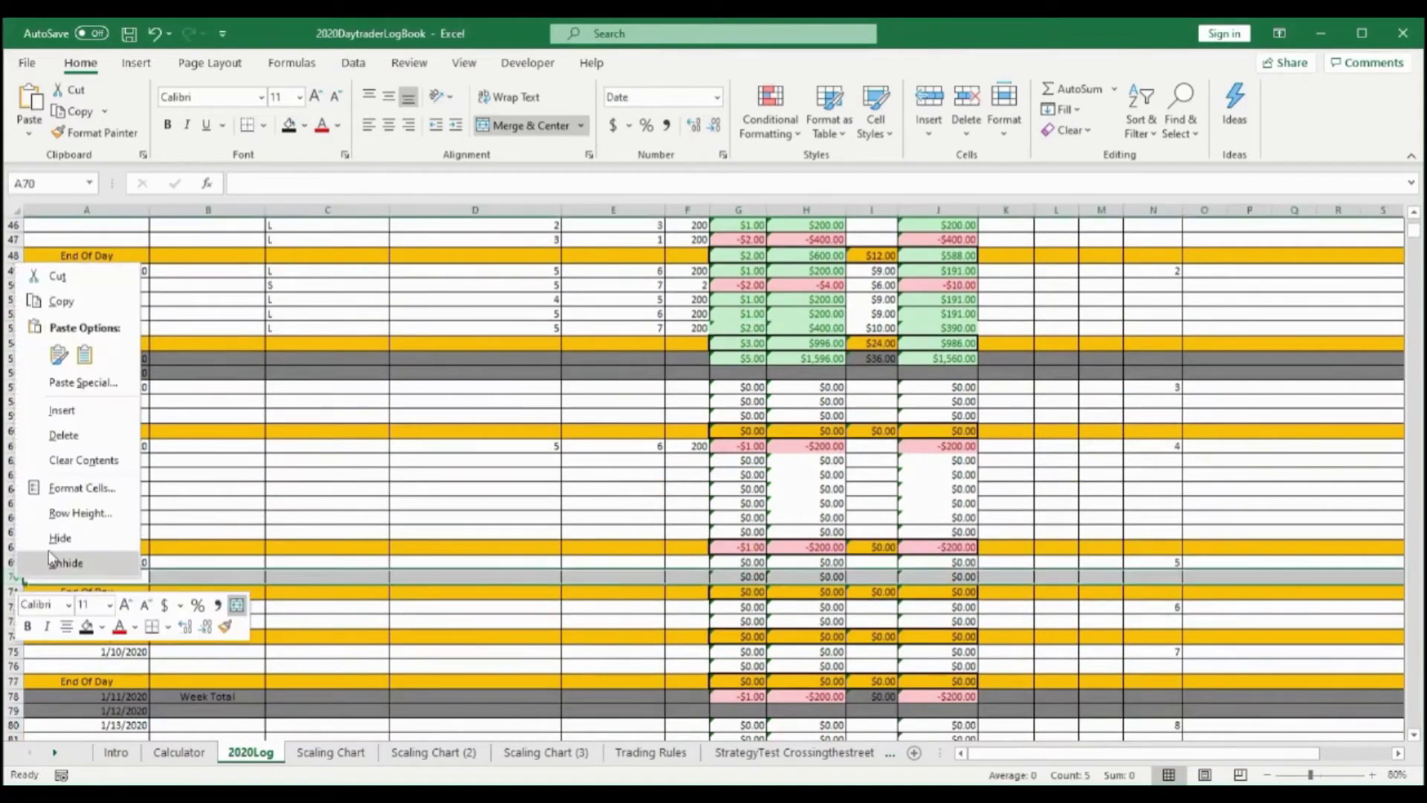
pyautogui.click(64, 412)
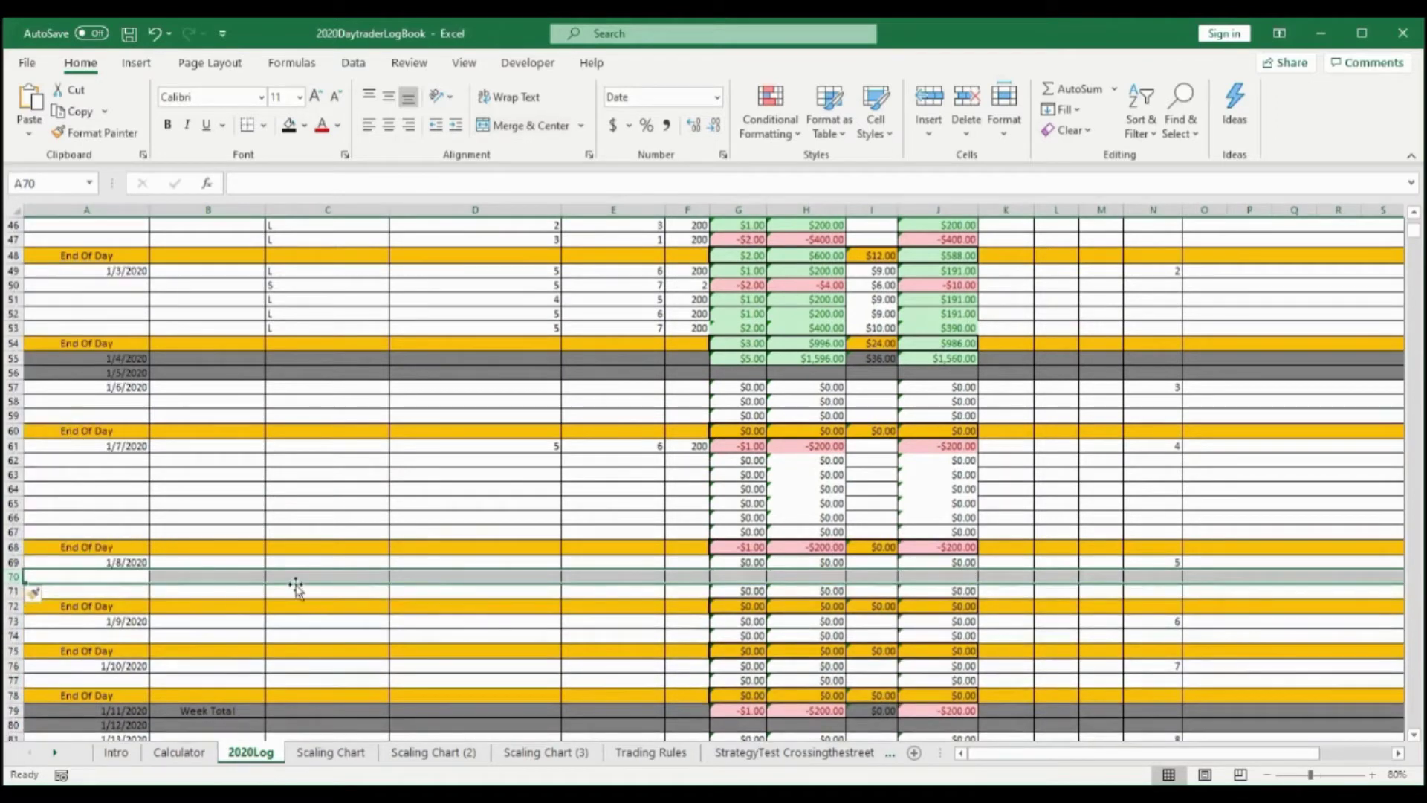
# Fill the PNL PS, PNL $ and Total PNL $ formulas down from row 69 into the new row 70
pyautogui.click(755, 564)
pyautogui.moveTo(765, 567); pyautogui.dragTo(845, 583)
pyautogui.click(838, 563)
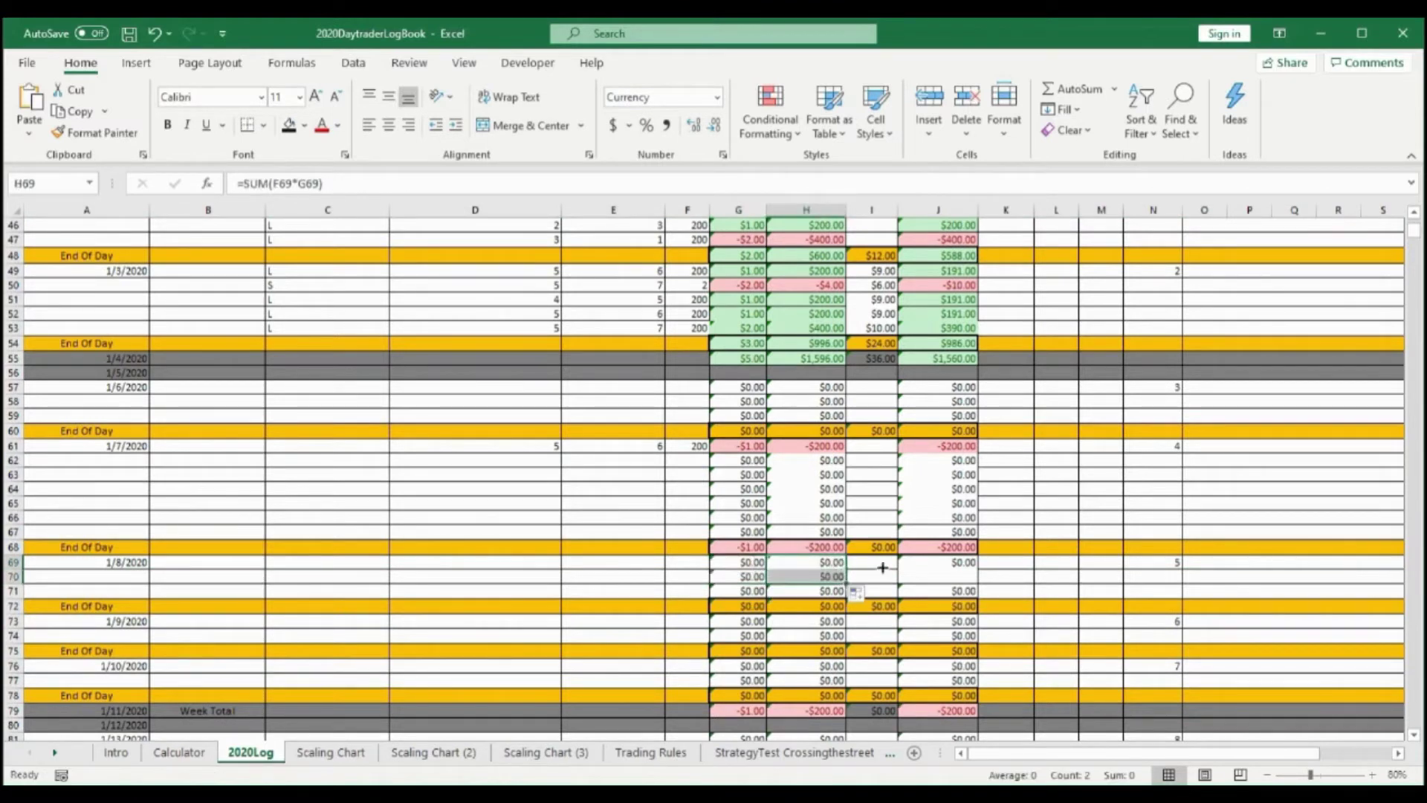
pyautogui.click(951, 562)
pyautogui.moveTo(980, 568); pyautogui.dragTo(981, 582)
pyautogui.click(1026, 578)
pyautogui.click(1081, 579)
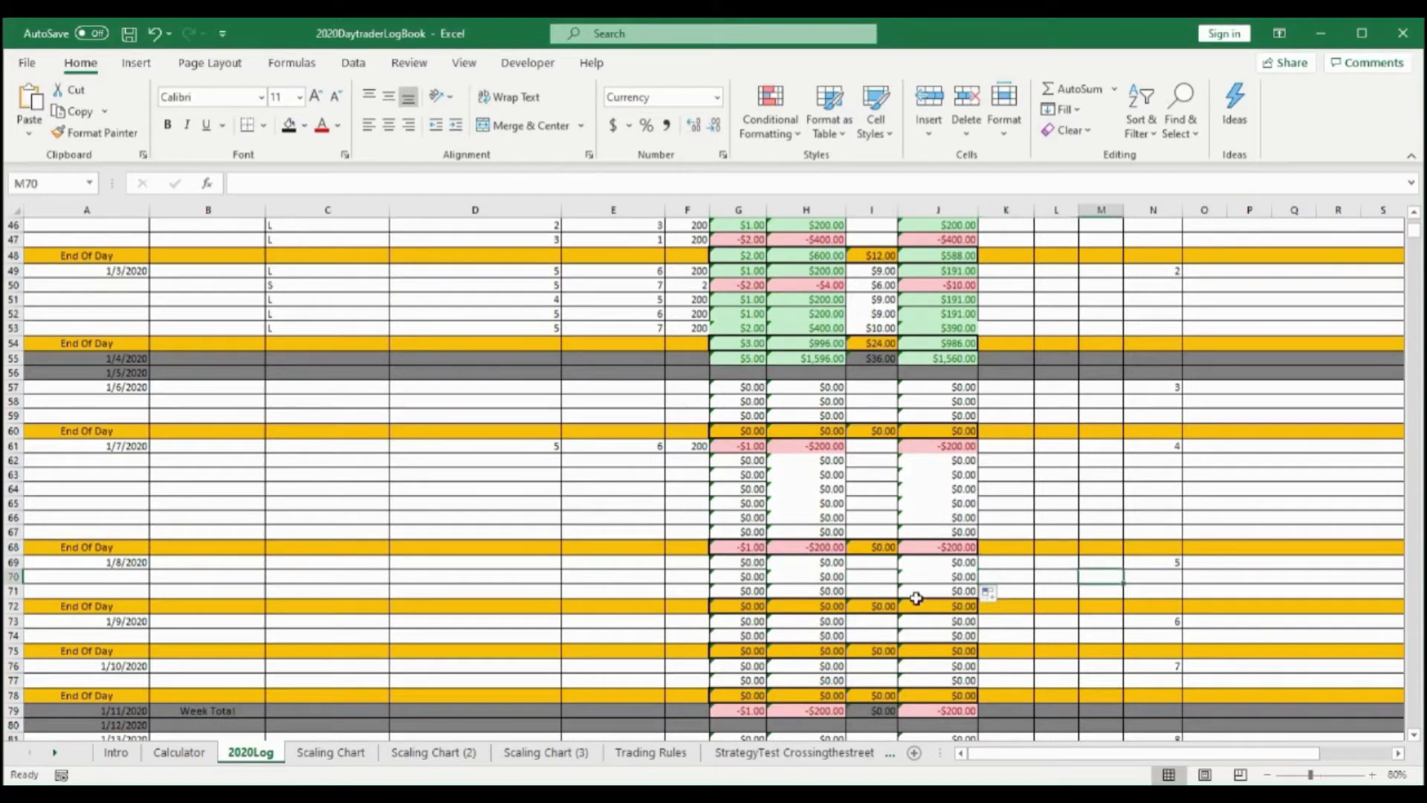
# Apply thin solid outline and inside borders to the PNL $ cells H61:H66
pyautogui.scroll(4, 669, 571)
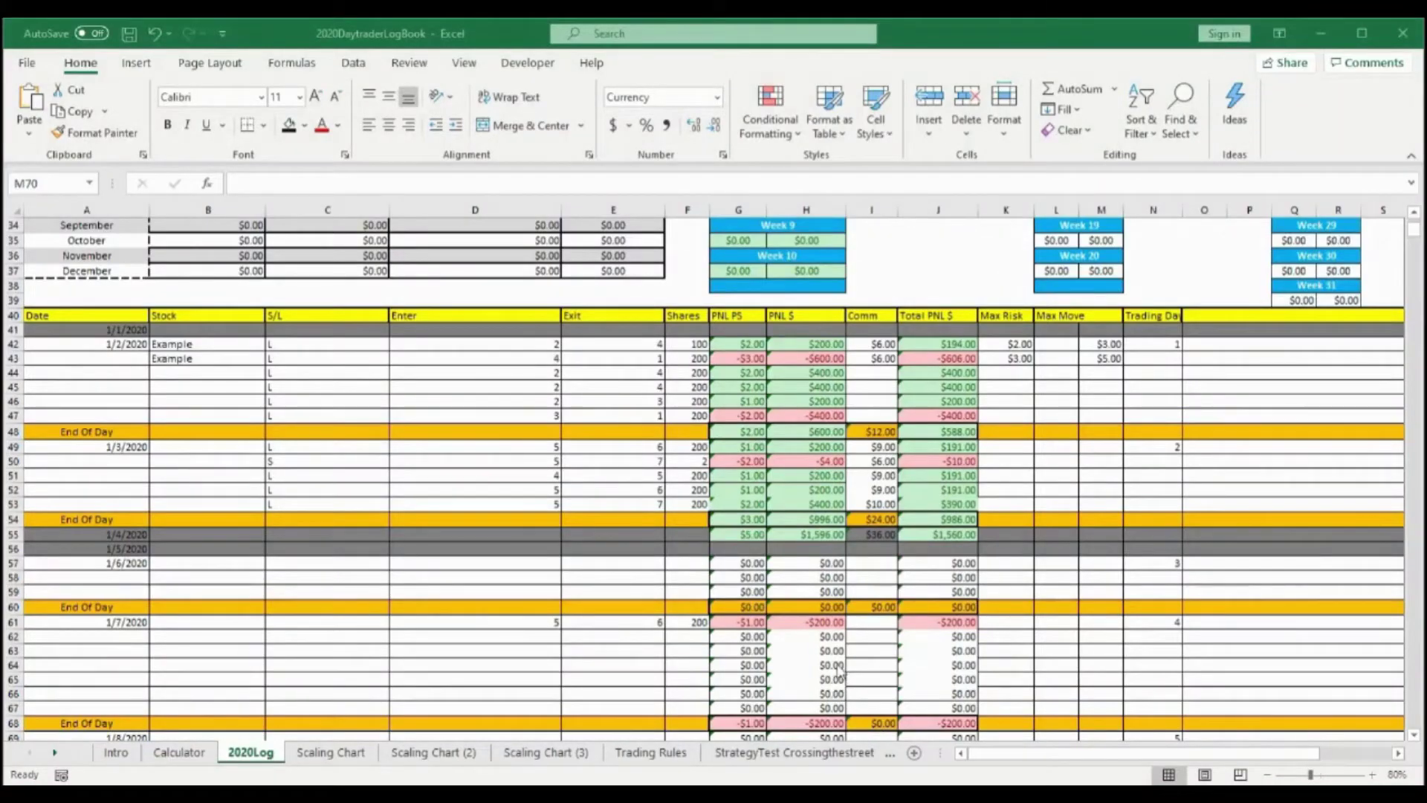
pyautogui.scroll(-2, 813, 648)
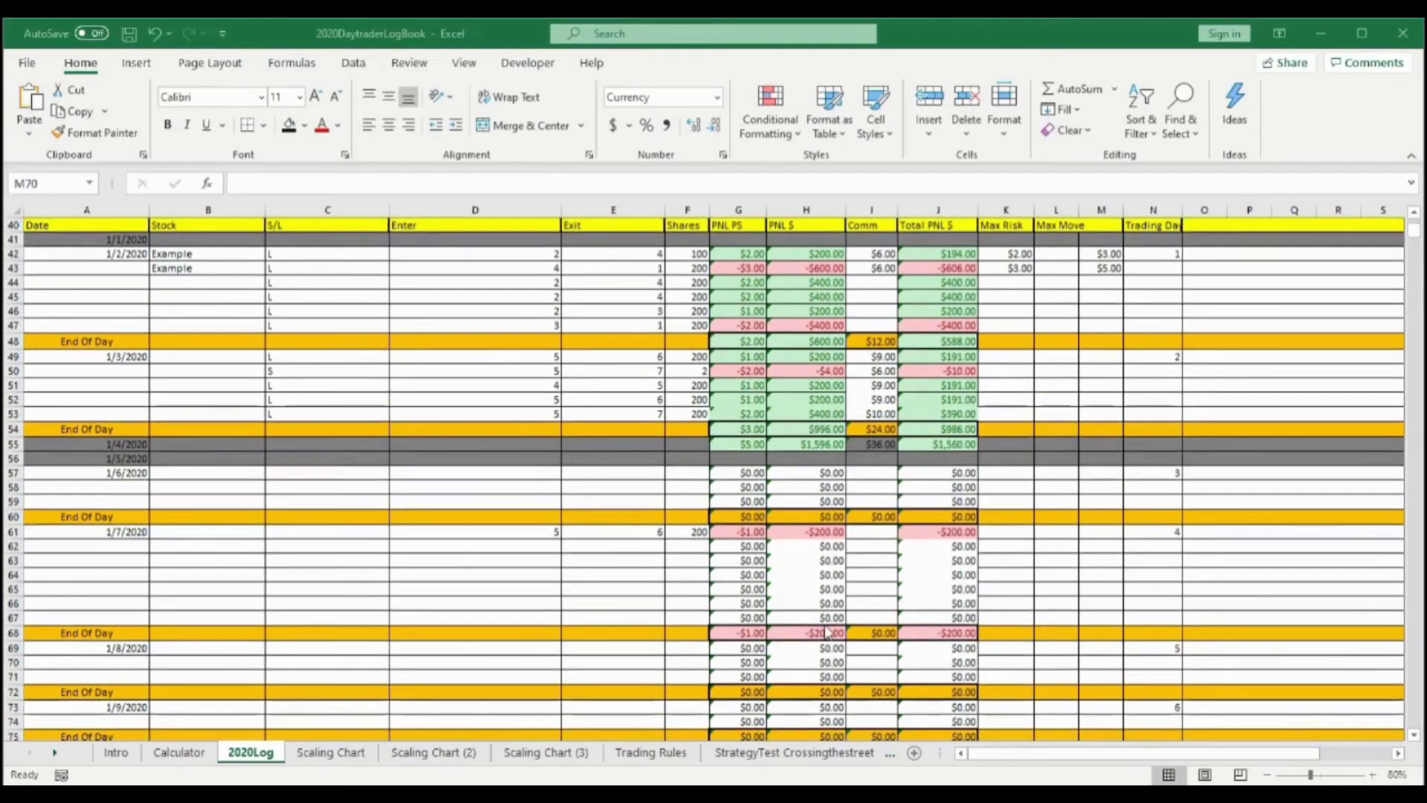
pyautogui.click(933, 559)
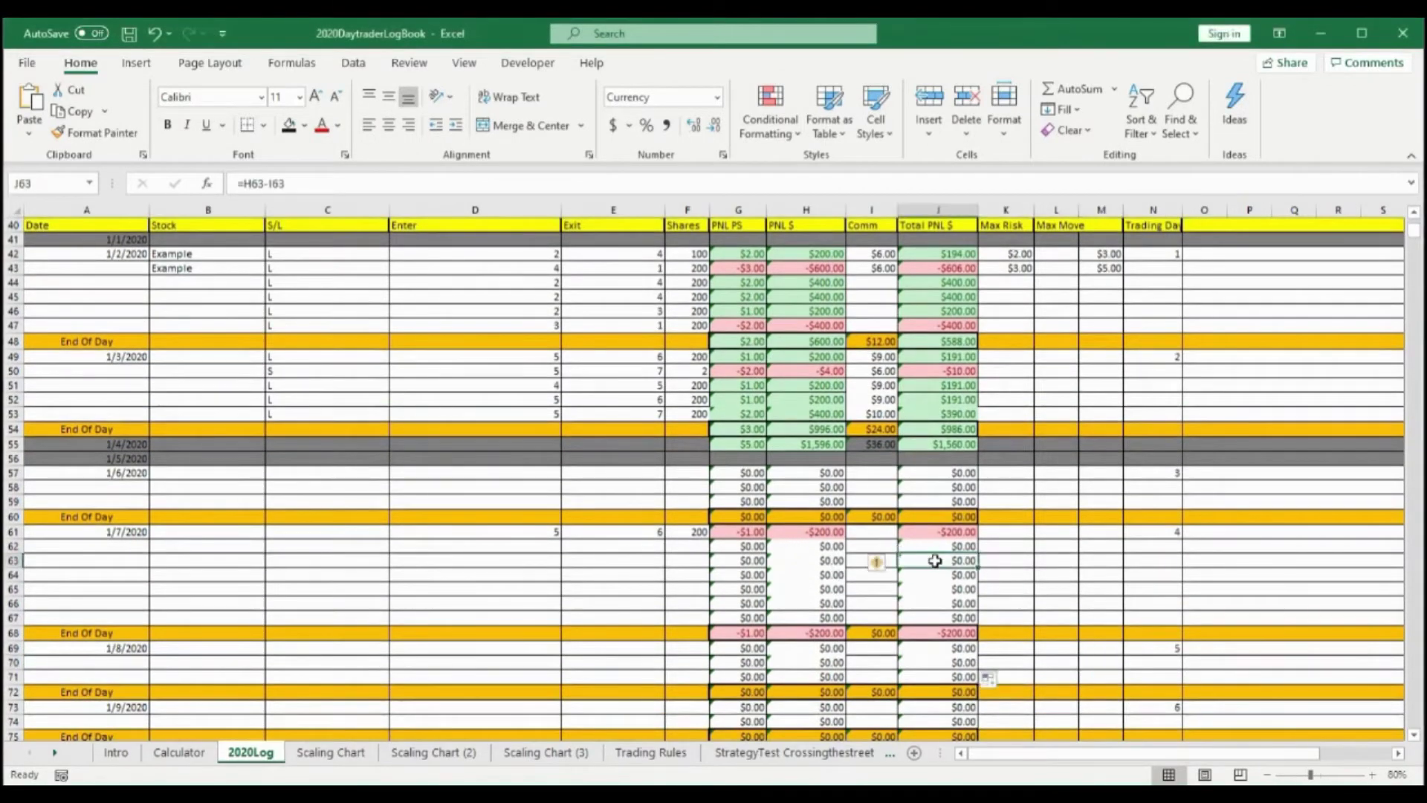
pyautogui.click(799, 550)
pyautogui.moveTo(802, 532); pyautogui.dragTo(816, 604)
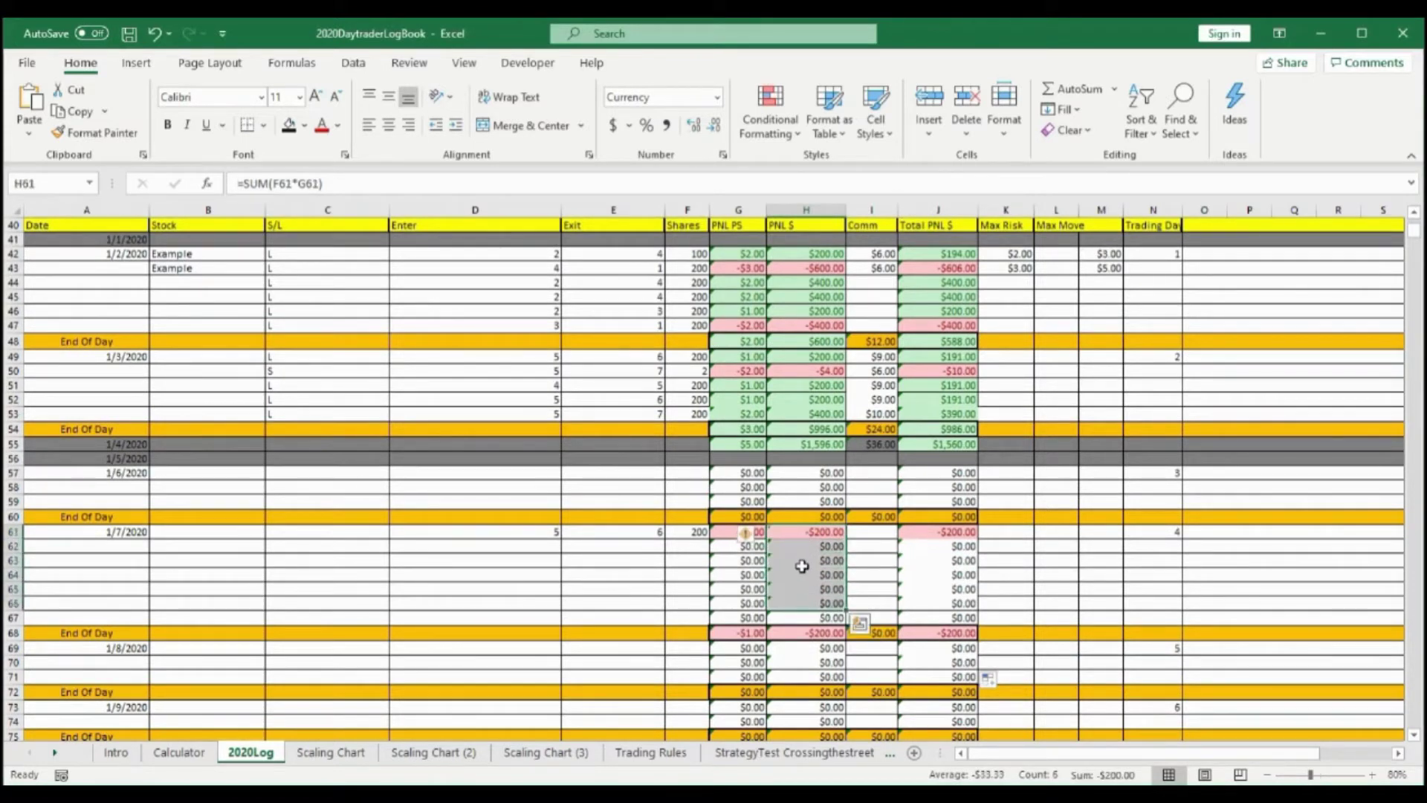
pyautogui.rightClick(802, 566)
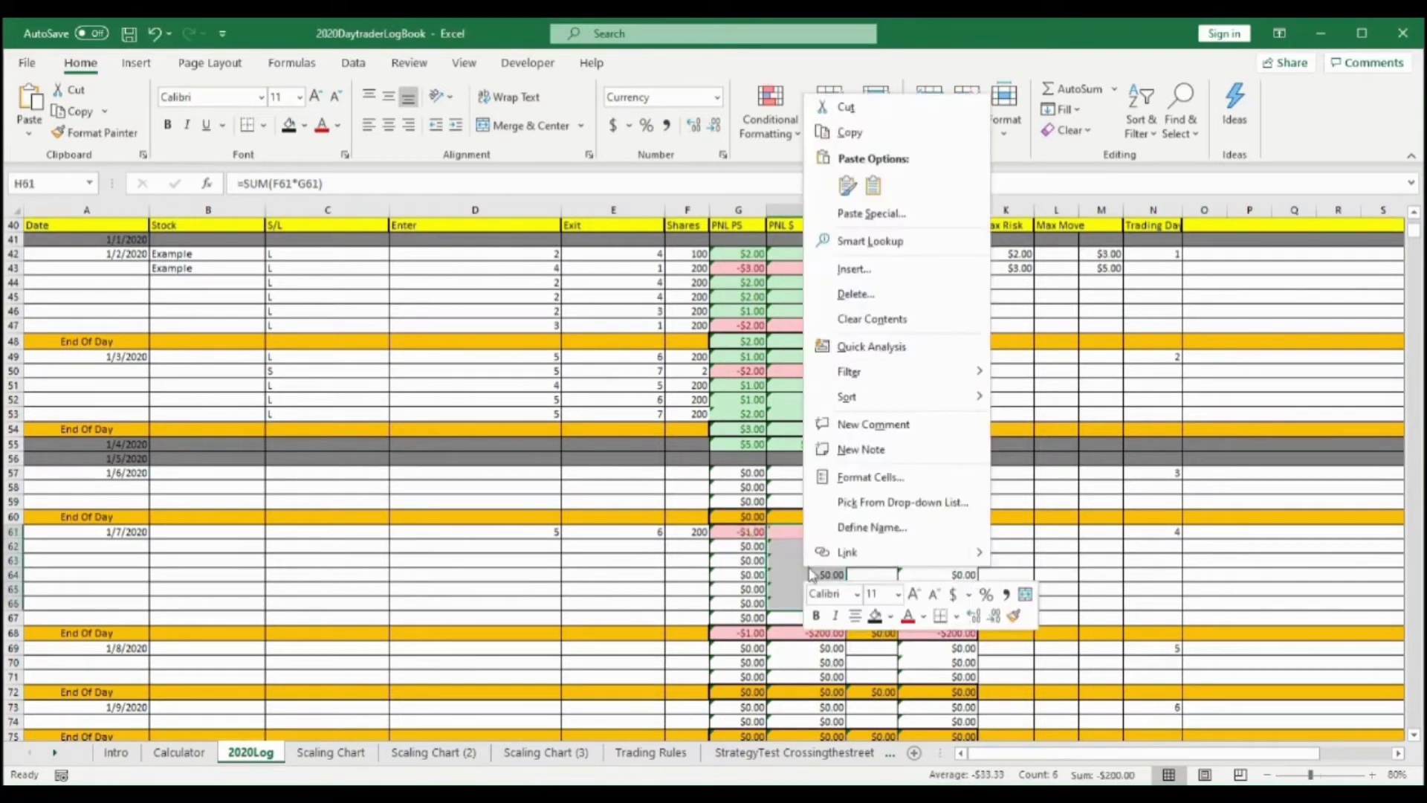
pyautogui.click(884, 487)
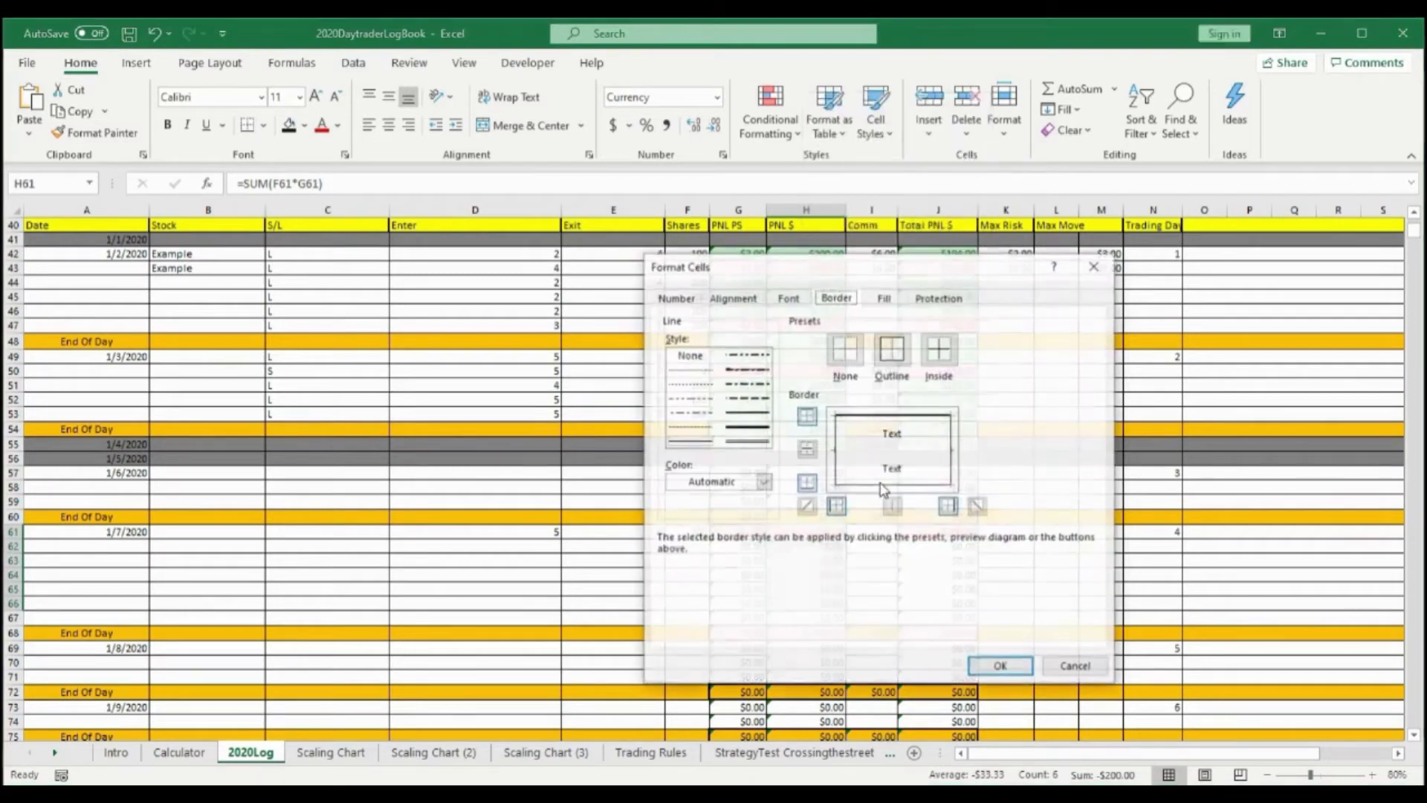
pyautogui.click(695, 442)
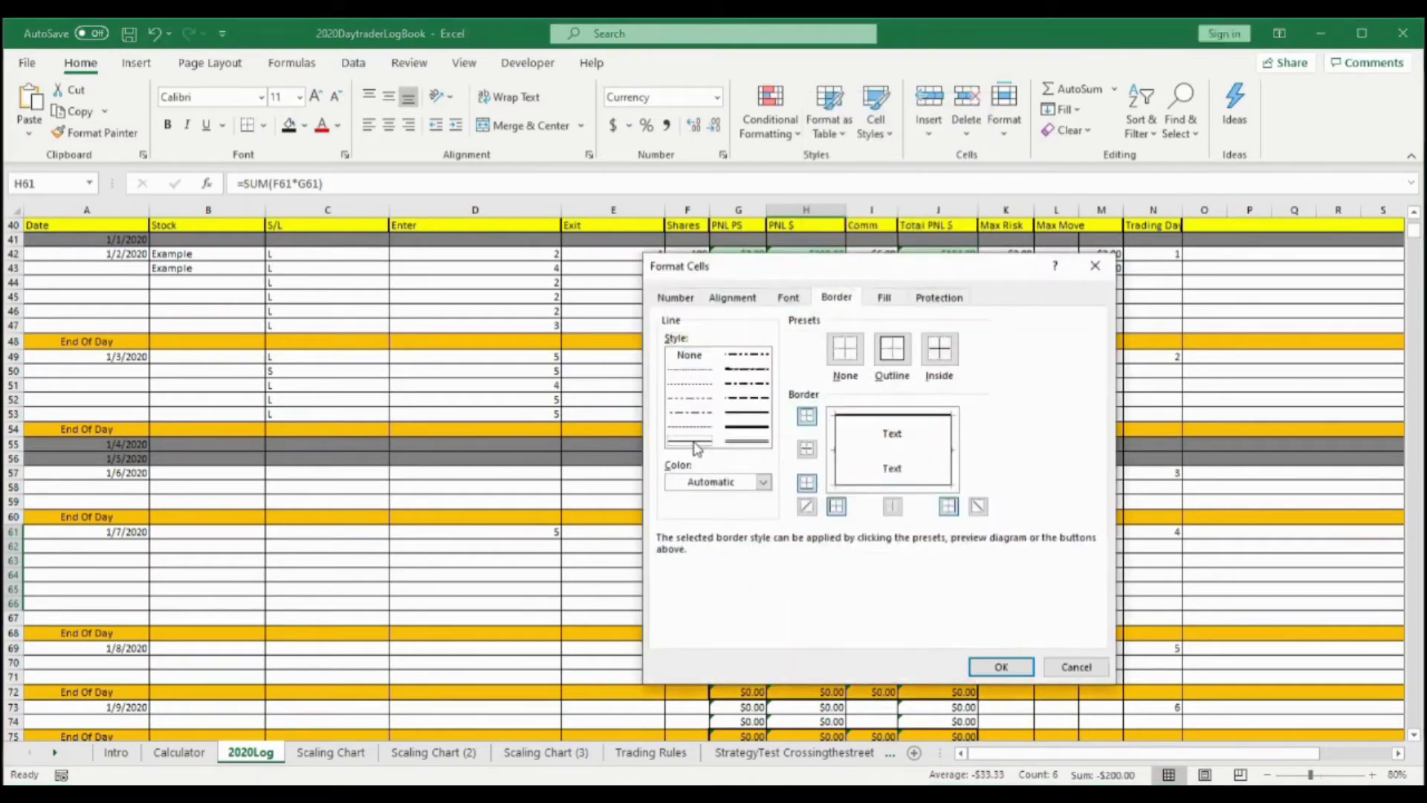
pyautogui.click(906, 355)
pyautogui.click(939, 351)
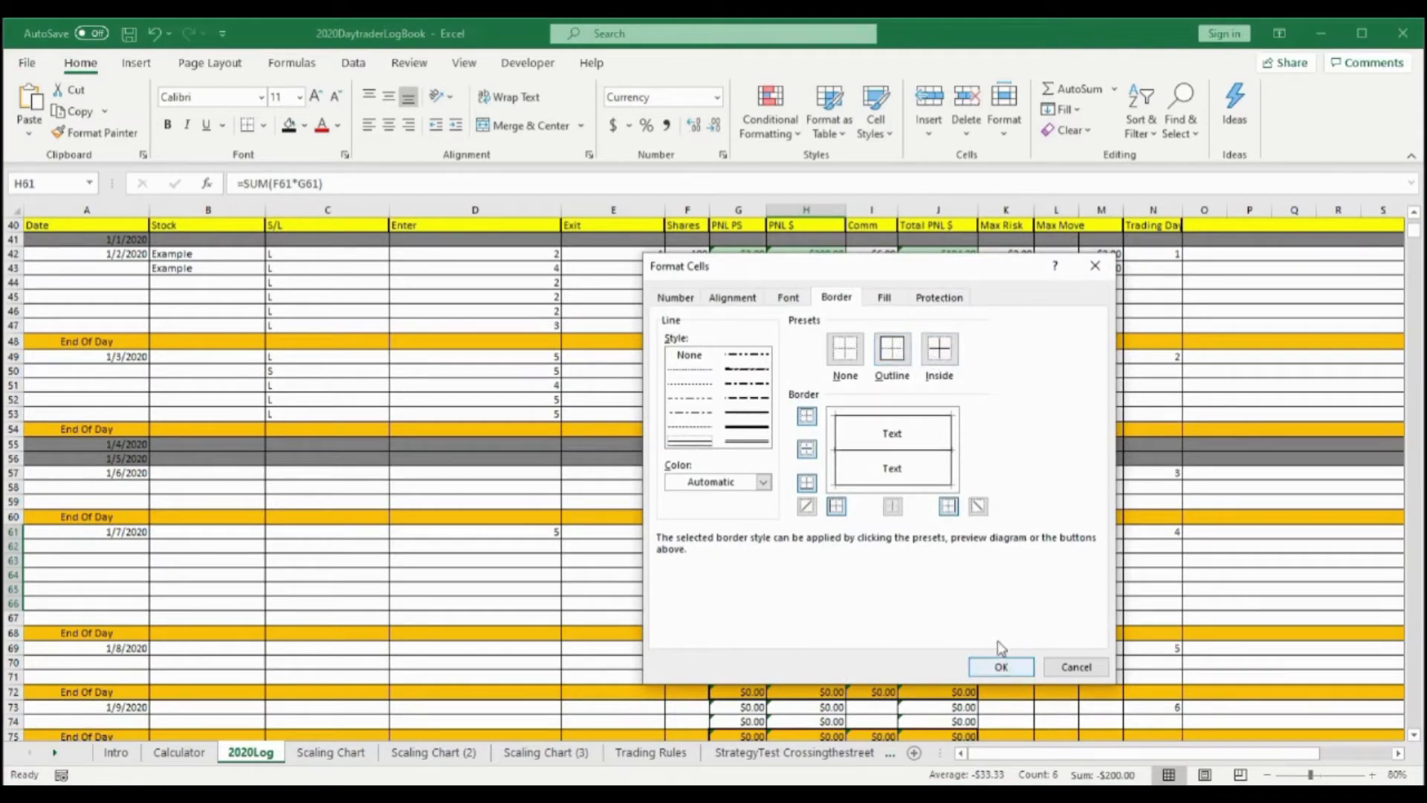
pyautogui.click(1000, 665)
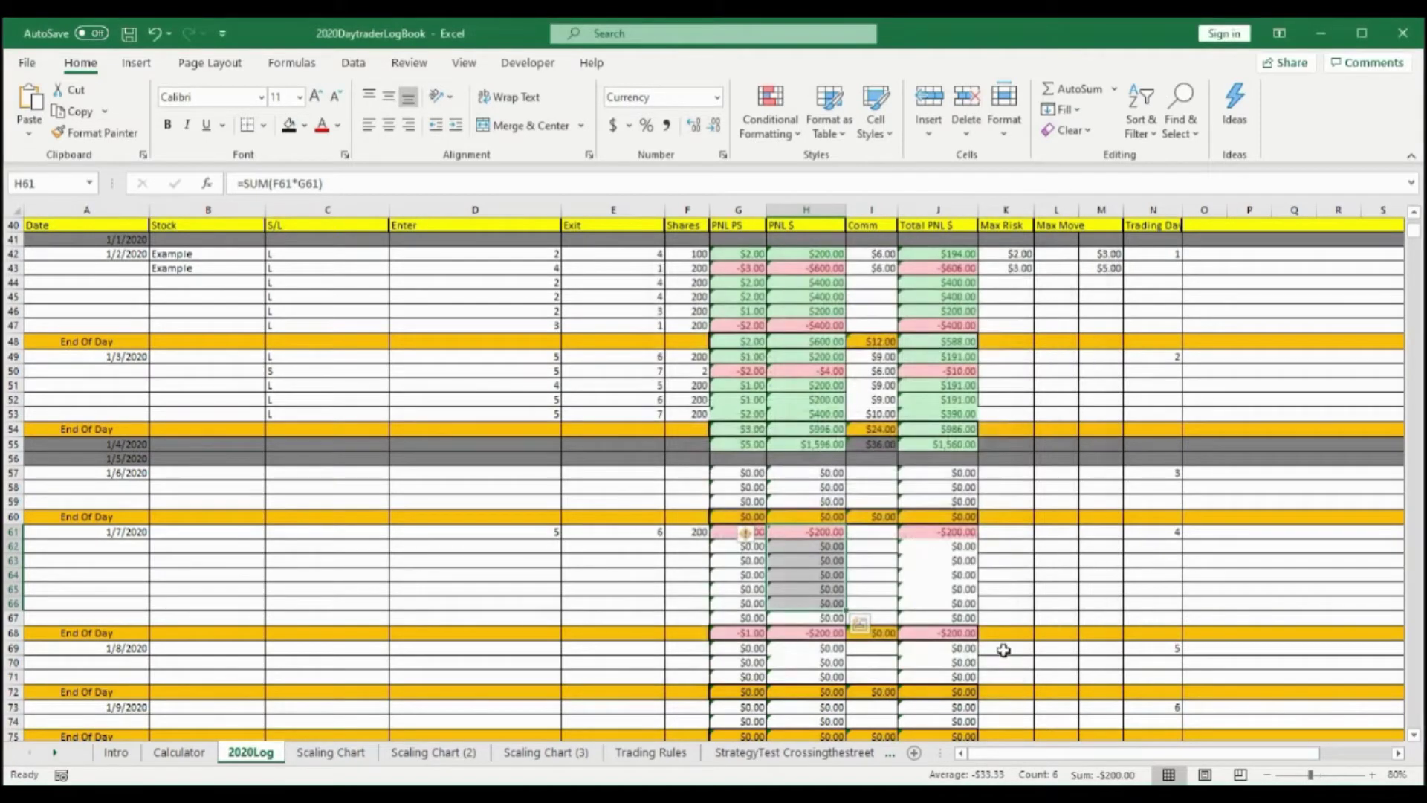
pyautogui.click(924, 577)
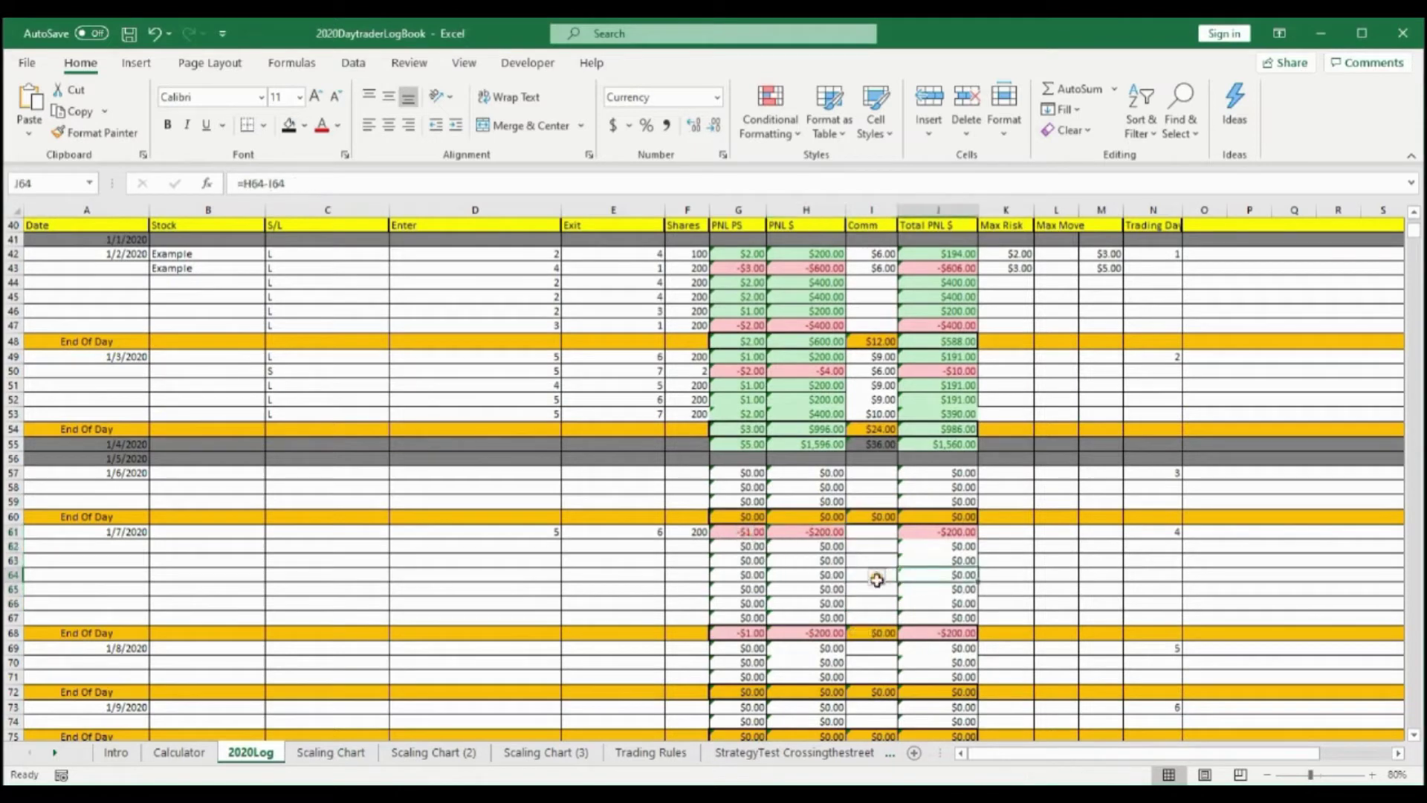
# Add inside borders to the Total PNL $ cells J61:J66
pyautogui.moveTo(934, 532); pyautogui.dragTo(931, 599)
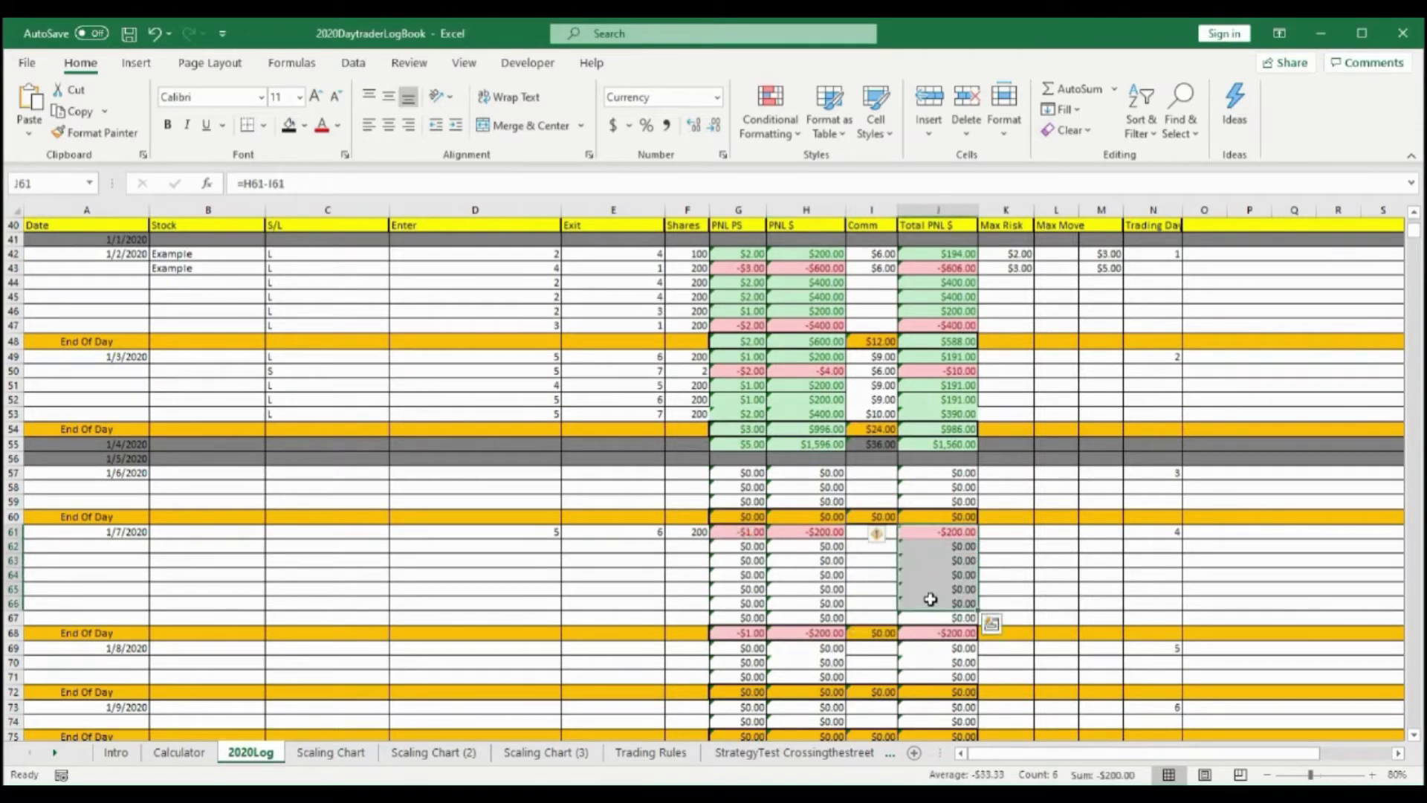
pyautogui.rightClick(931, 599)
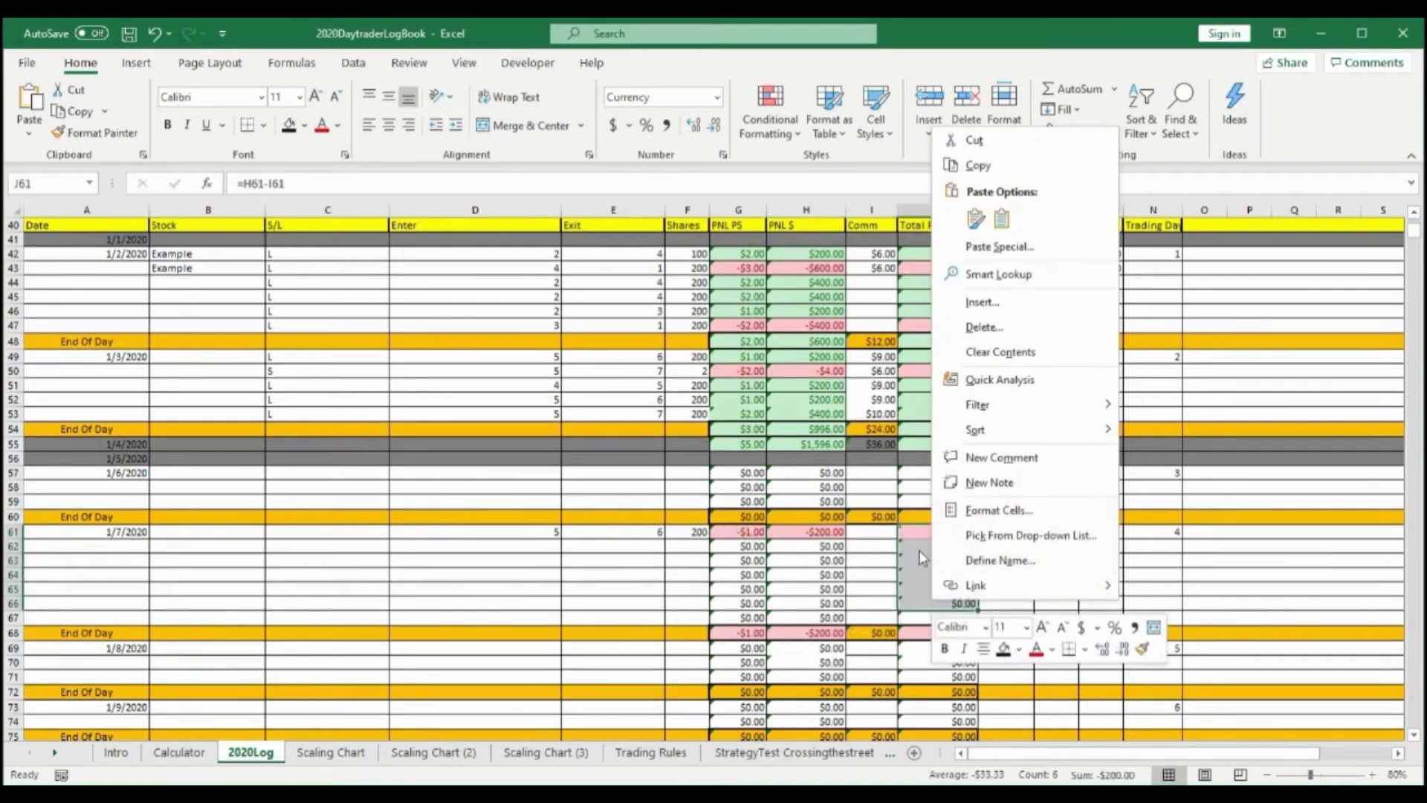
pyautogui.click(999, 511)
pyautogui.click(1055, 381)
pyautogui.click(1121, 695)
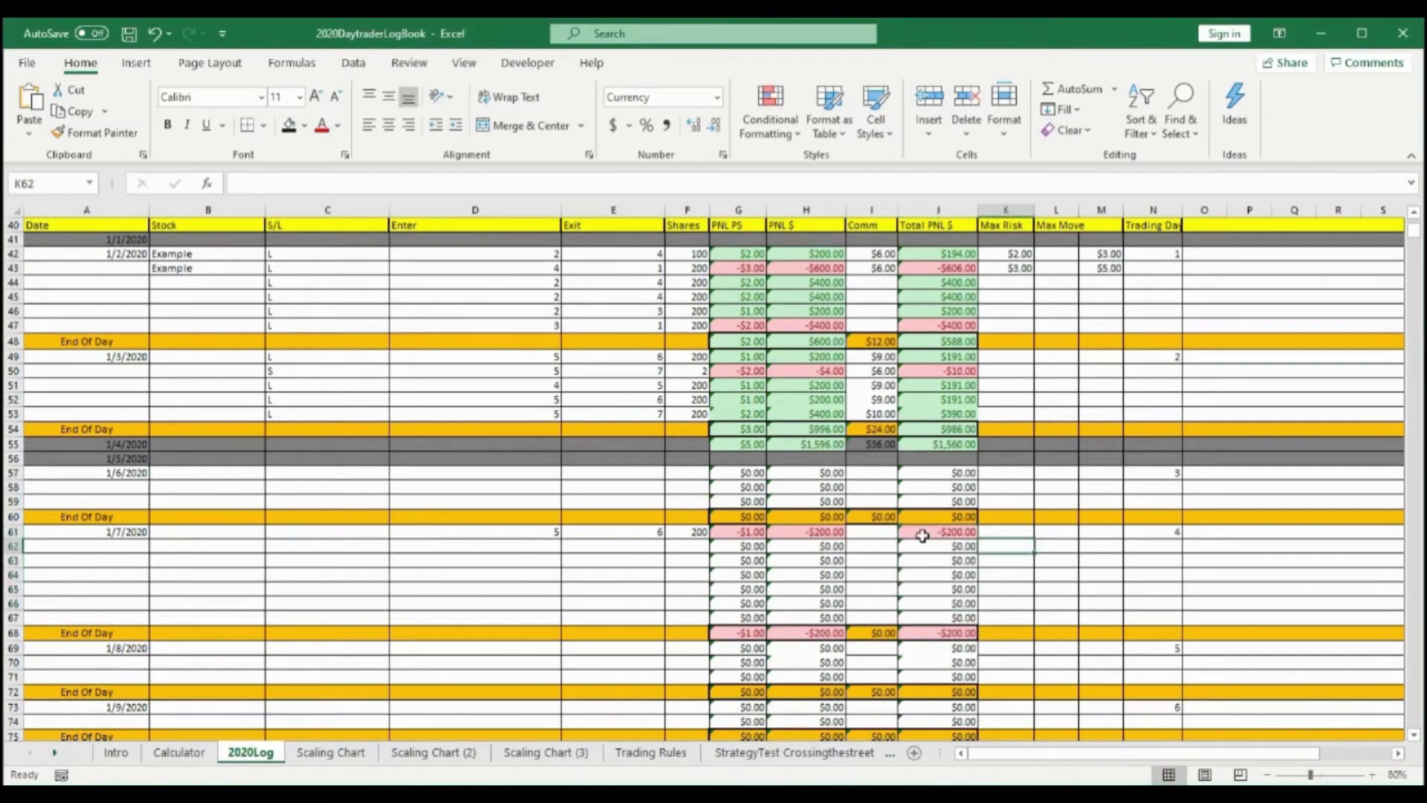
pyautogui.moveTo(935, 533); pyautogui.dragTo(937, 589)
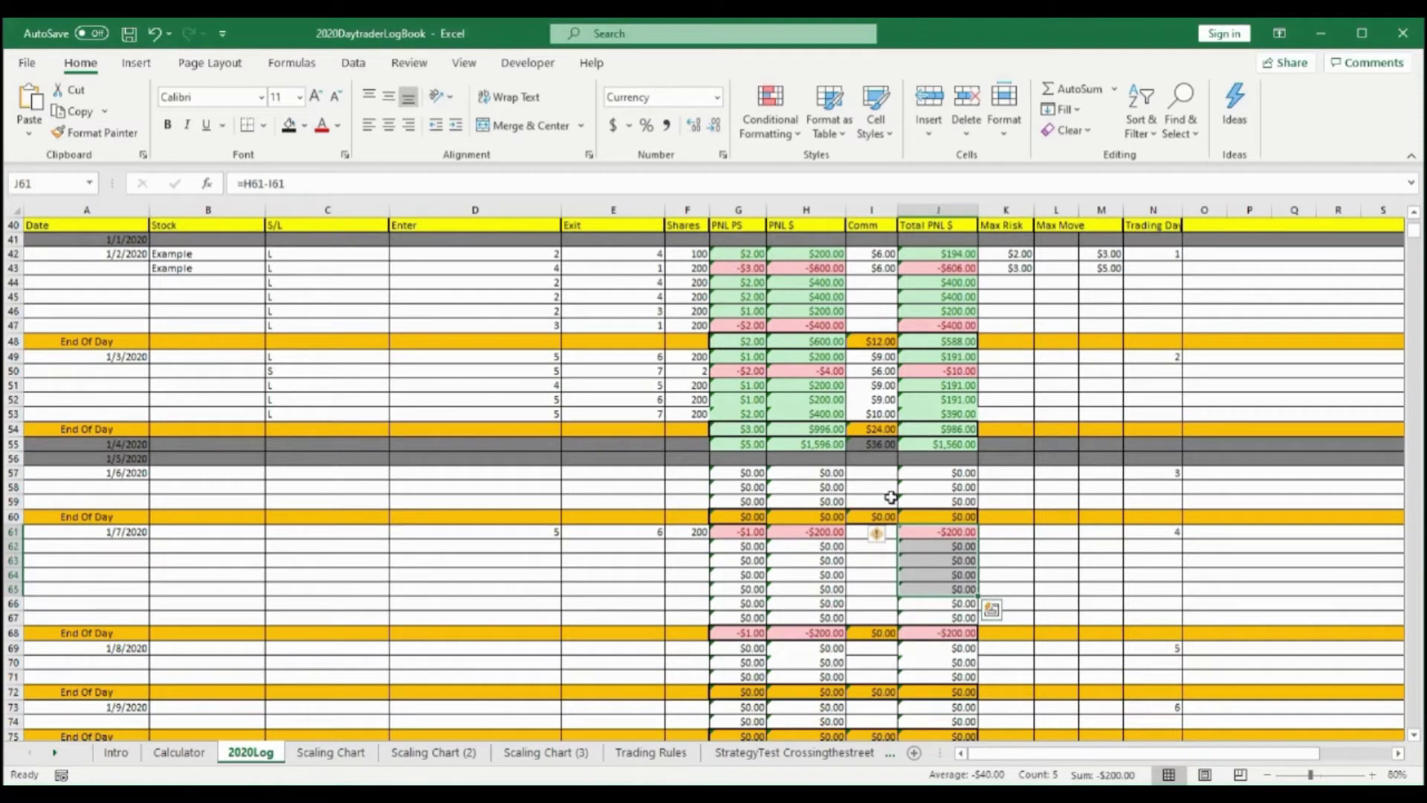
pyautogui.click(996, 574)
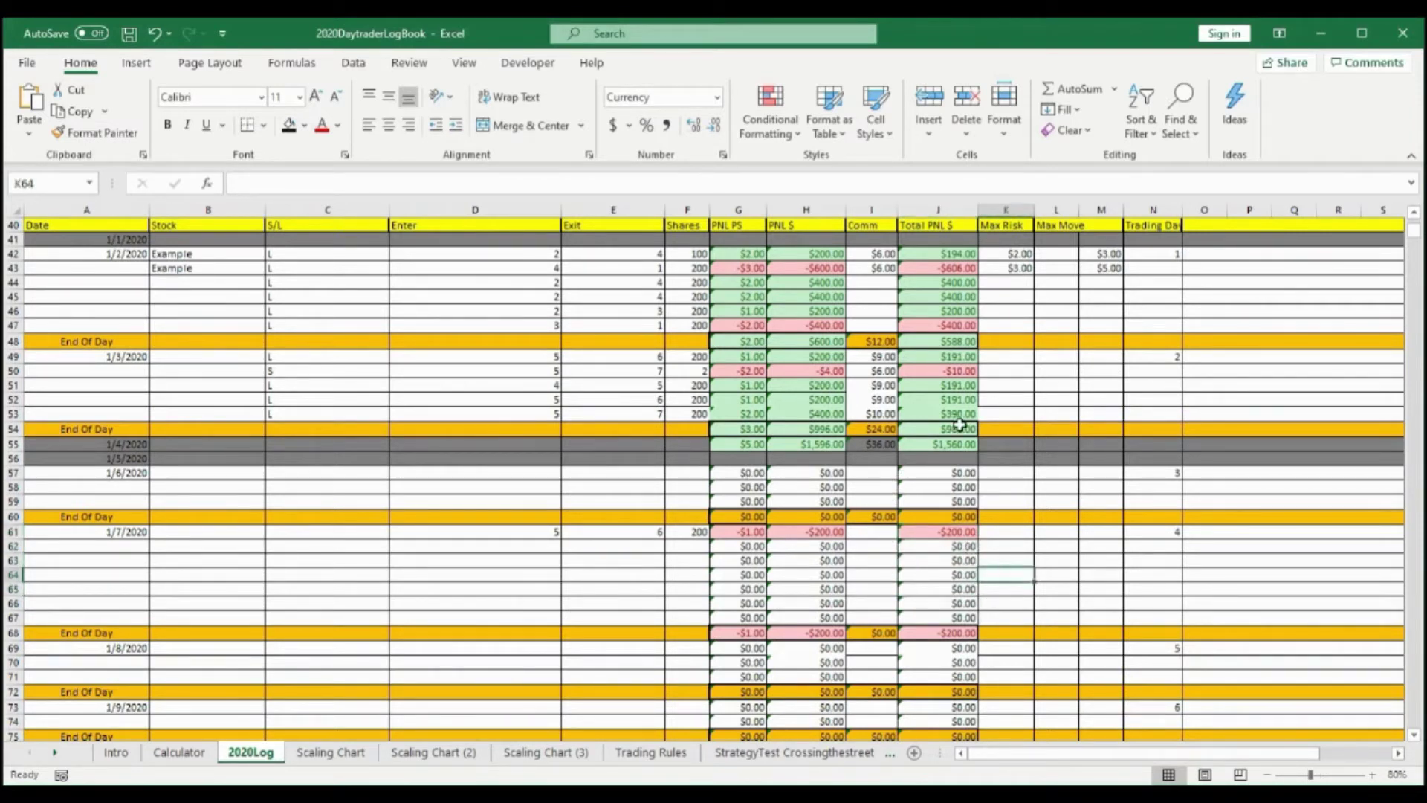
# Apply outline and inside borders to the Total PNL $ cells J52:J53
pyautogui.moveTo(930, 396); pyautogui.dragTo(939, 414)
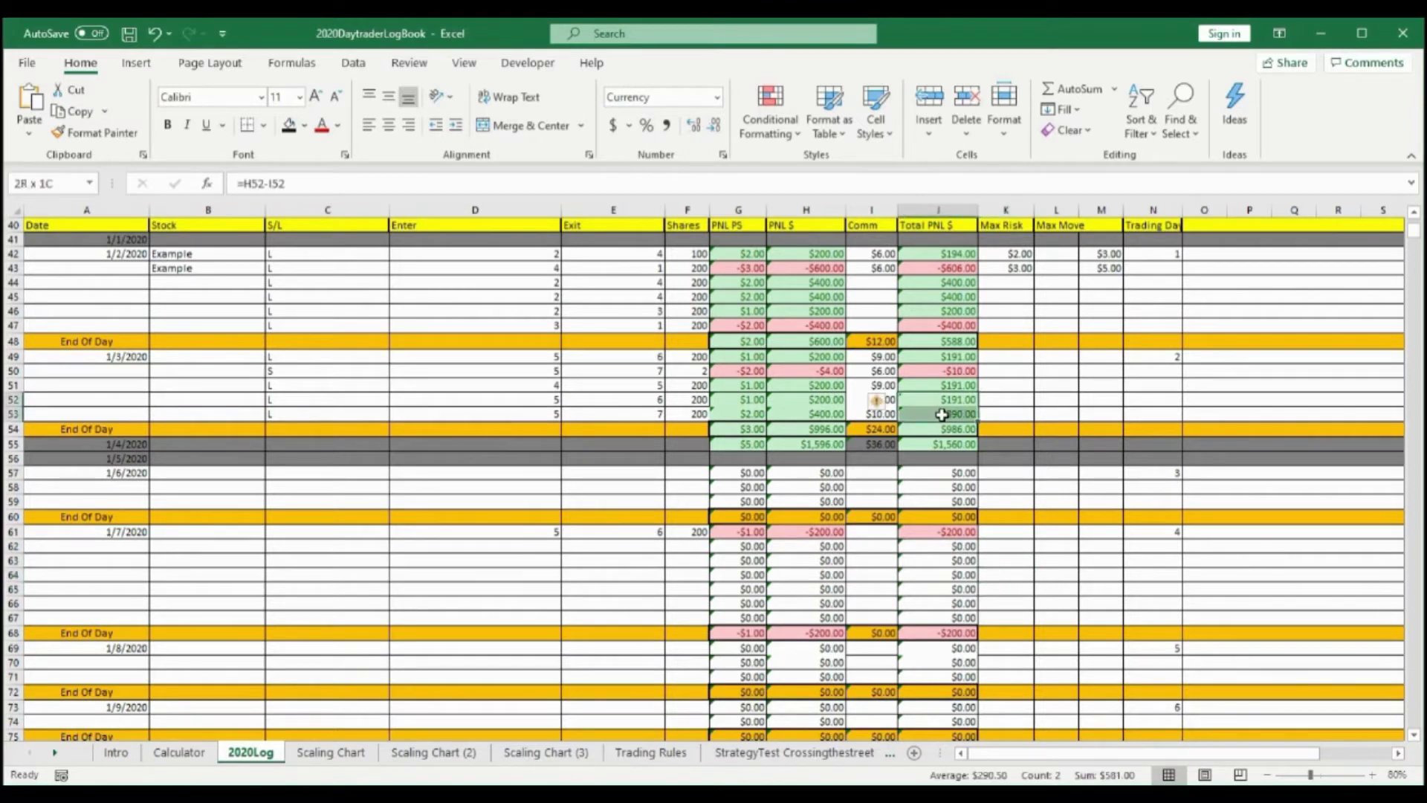
pyautogui.rightClick(964, 414)
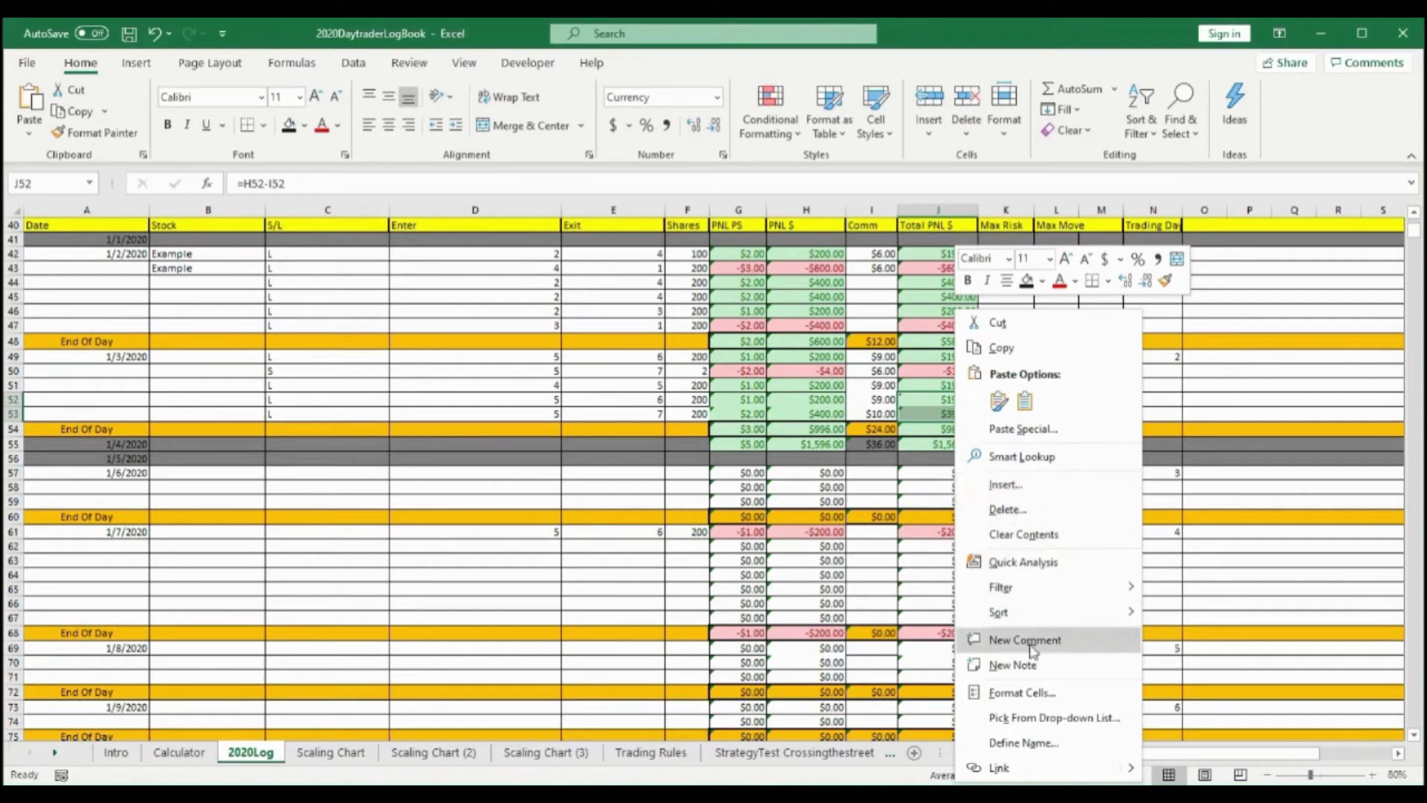
pyautogui.click(1037, 692)
pyautogui.click(1064, 465)
pyautogui.click(1099, 446)
pyautogui.click(1162, 760)
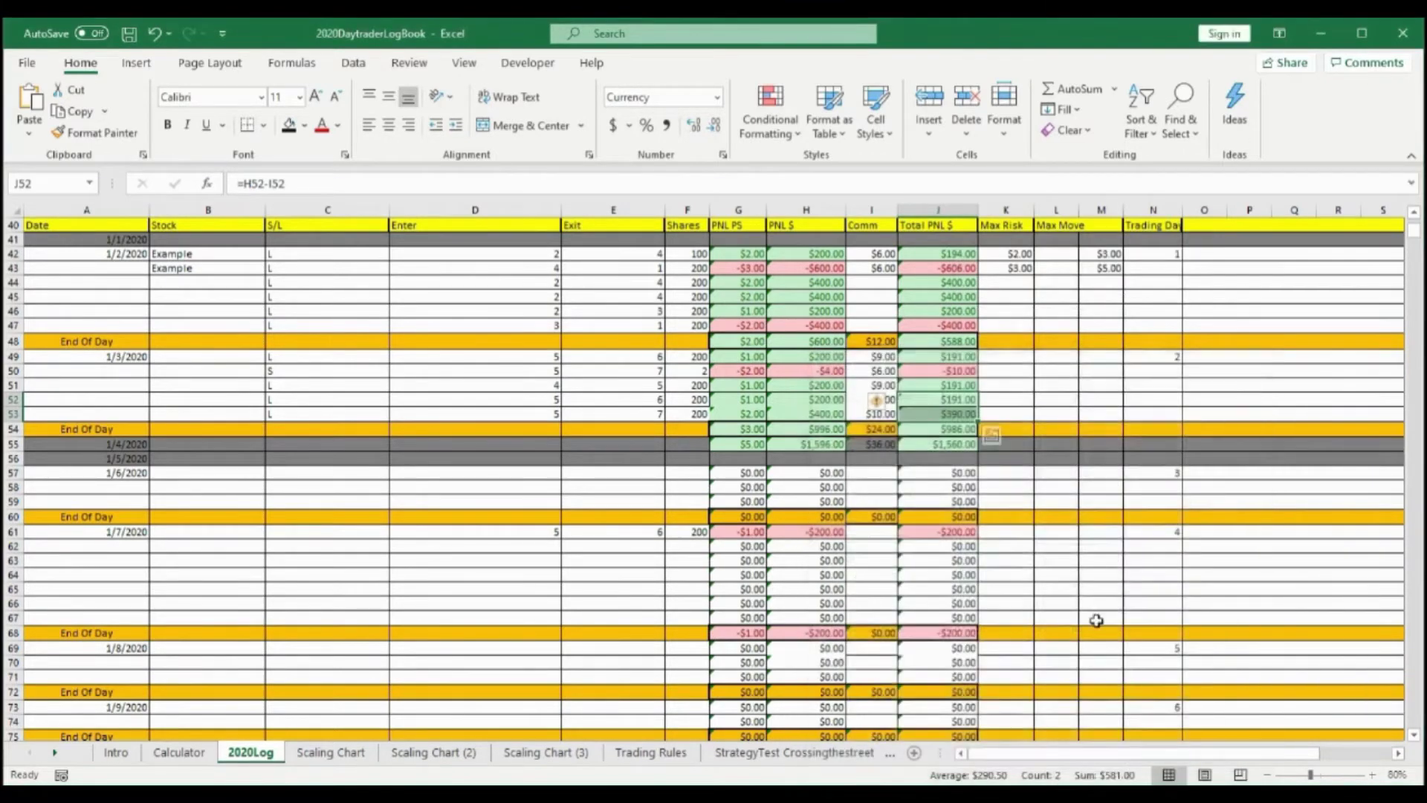
# Narrow the Total PNL $ column J until its amounts no longer fit, and widen it again to show them fully
pyautogui.click(1060, 532)
pyautogui.scroll(1, 907, 453)
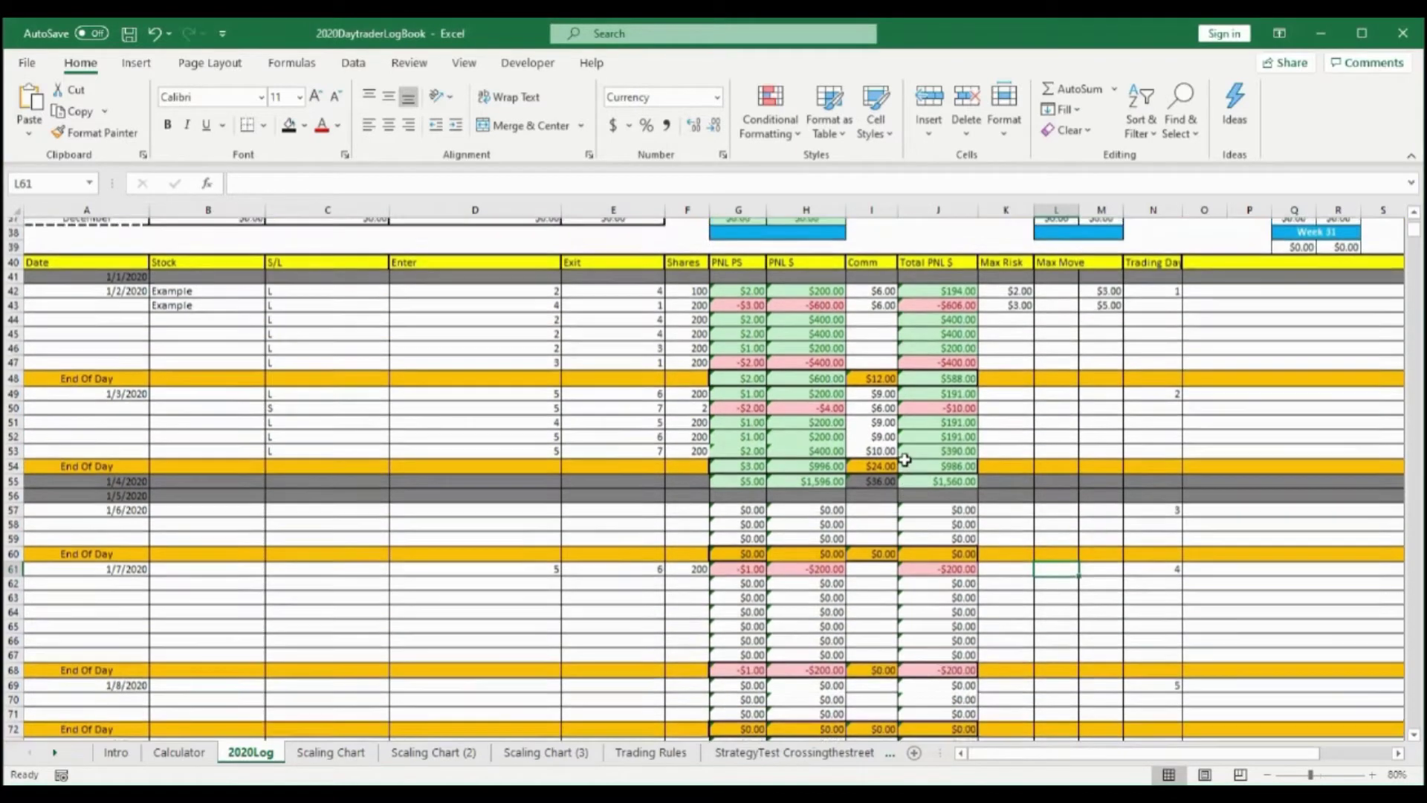
pyautogui.scroll(2, 905, 459)
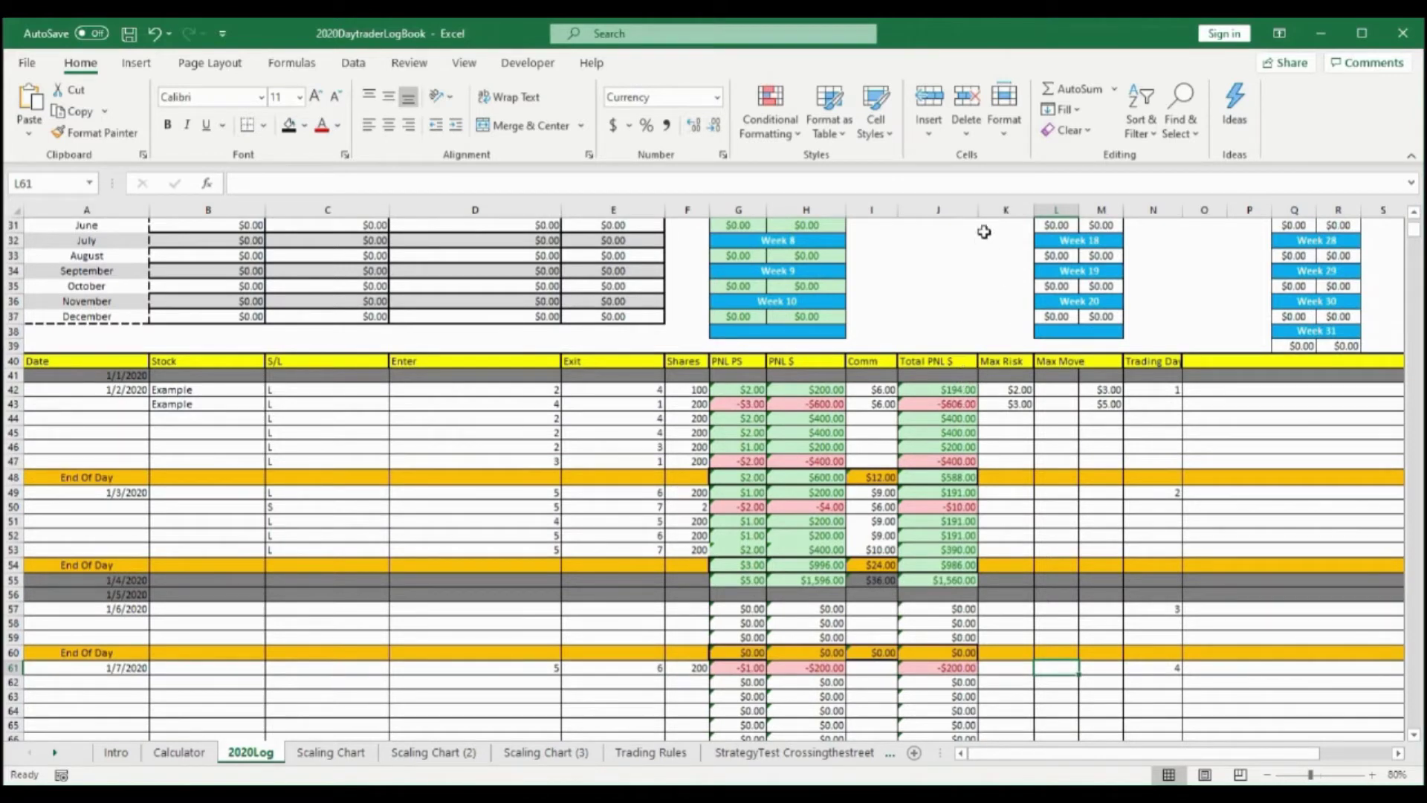
pyautogui.moveTo(976, 211); pyautogui.dragTo(933, 215)
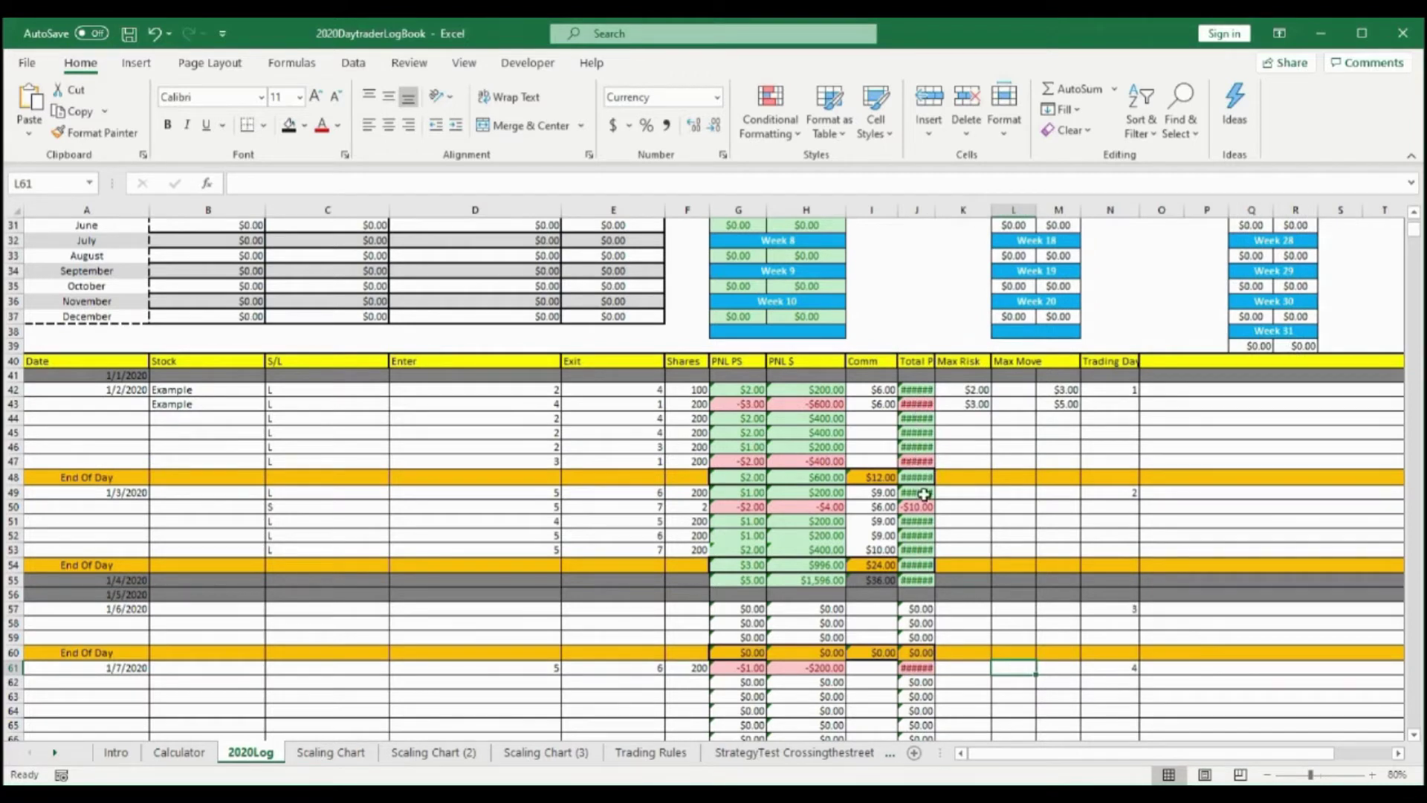
pyautogui.moveTo(936, 211); pyautogui.dragTo(952, 211)
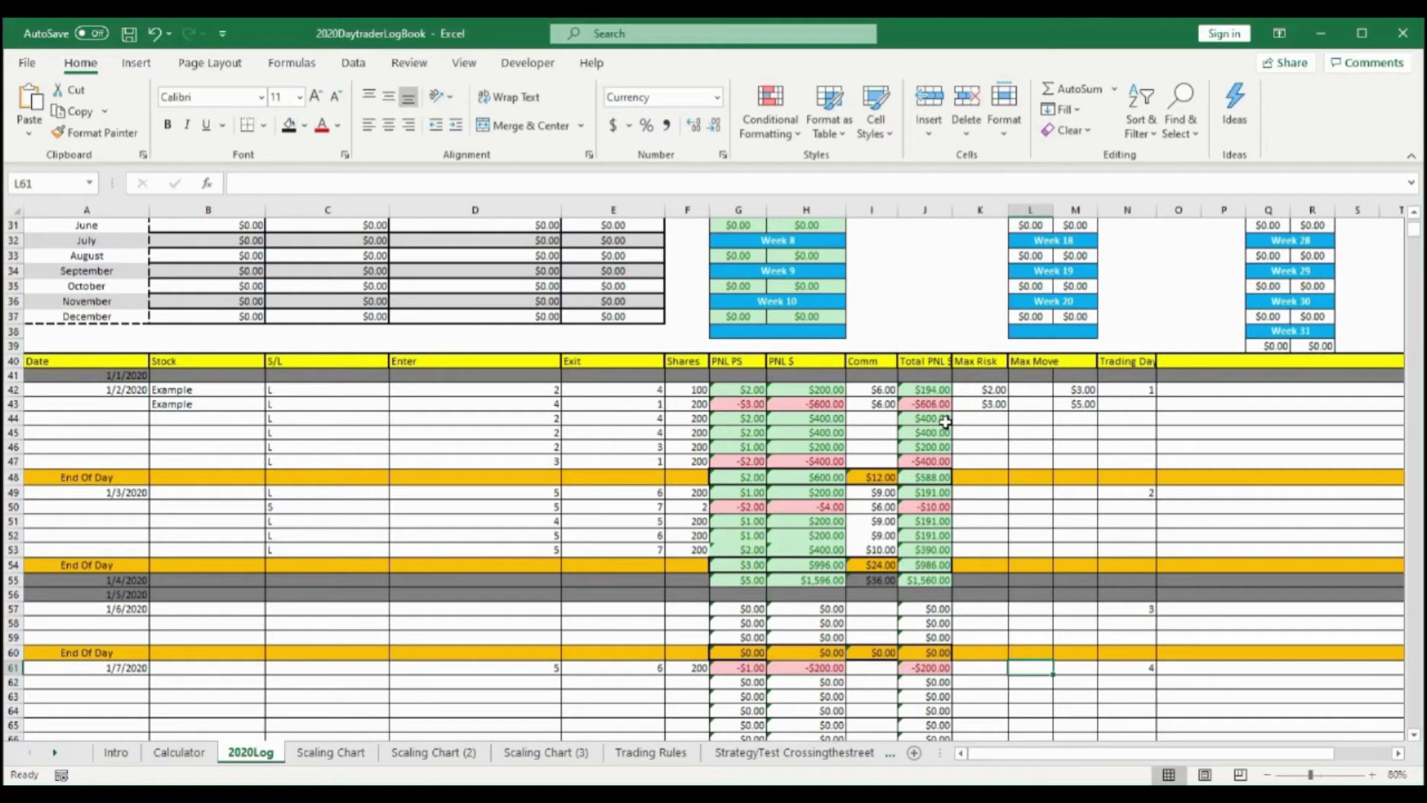
pyautogui.moveTo(953, 211); pyautogui.dragTo(986, 211)
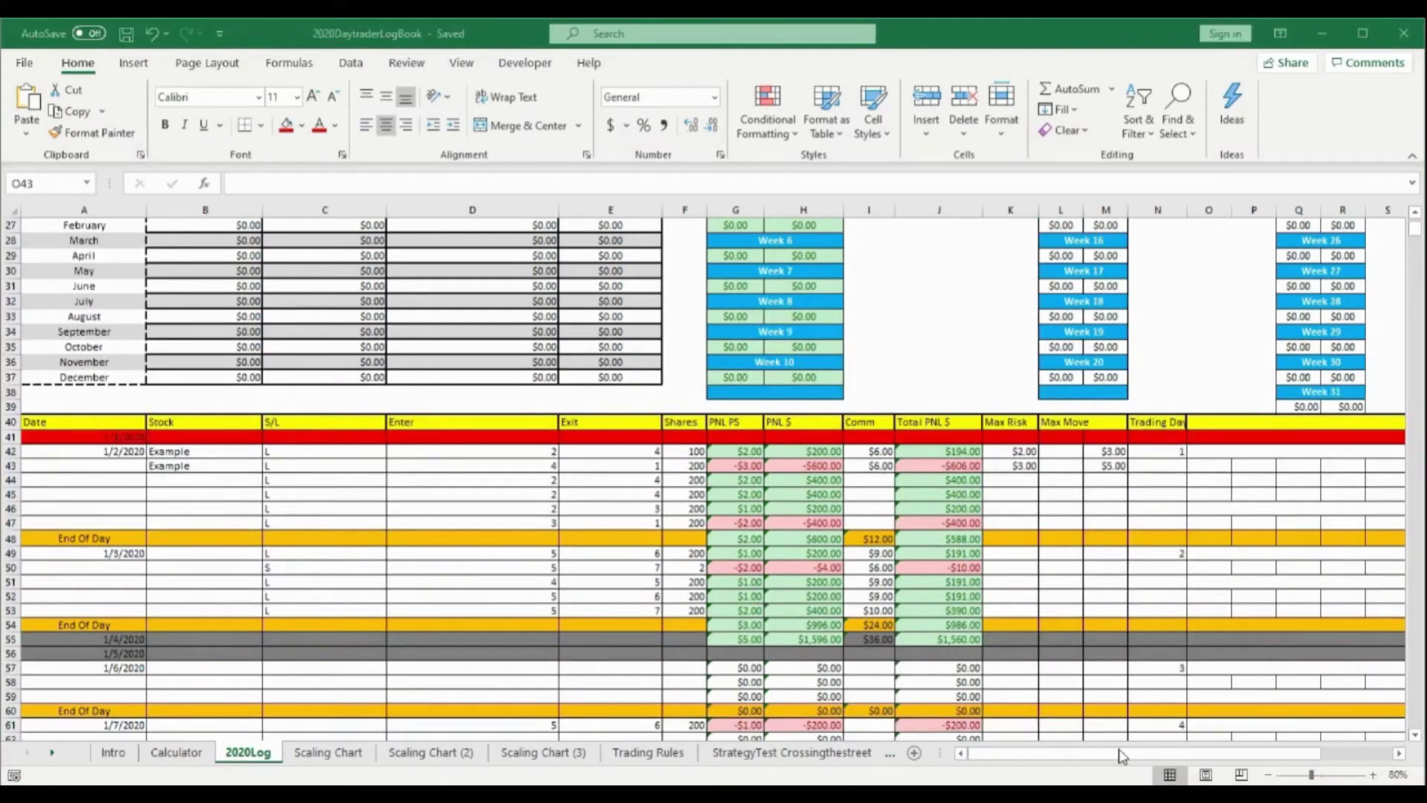
# Merge and center the Notes cells O43:AB43 into one cell
pyautogui.hotkey('shift', 'Right')
pyautogui.hotkey('shift', 'Right')
pyautogui.hotkey('shift', 'Right')
pyautogui.hotkey('shift', 'Right')
pyautogui.hotkey('shift', 'Down')
pyautogui.hotkey('shift', 'Down')
pyautogui.moveTo(1141, 756); pyautogui.dragTo(1068, 647)
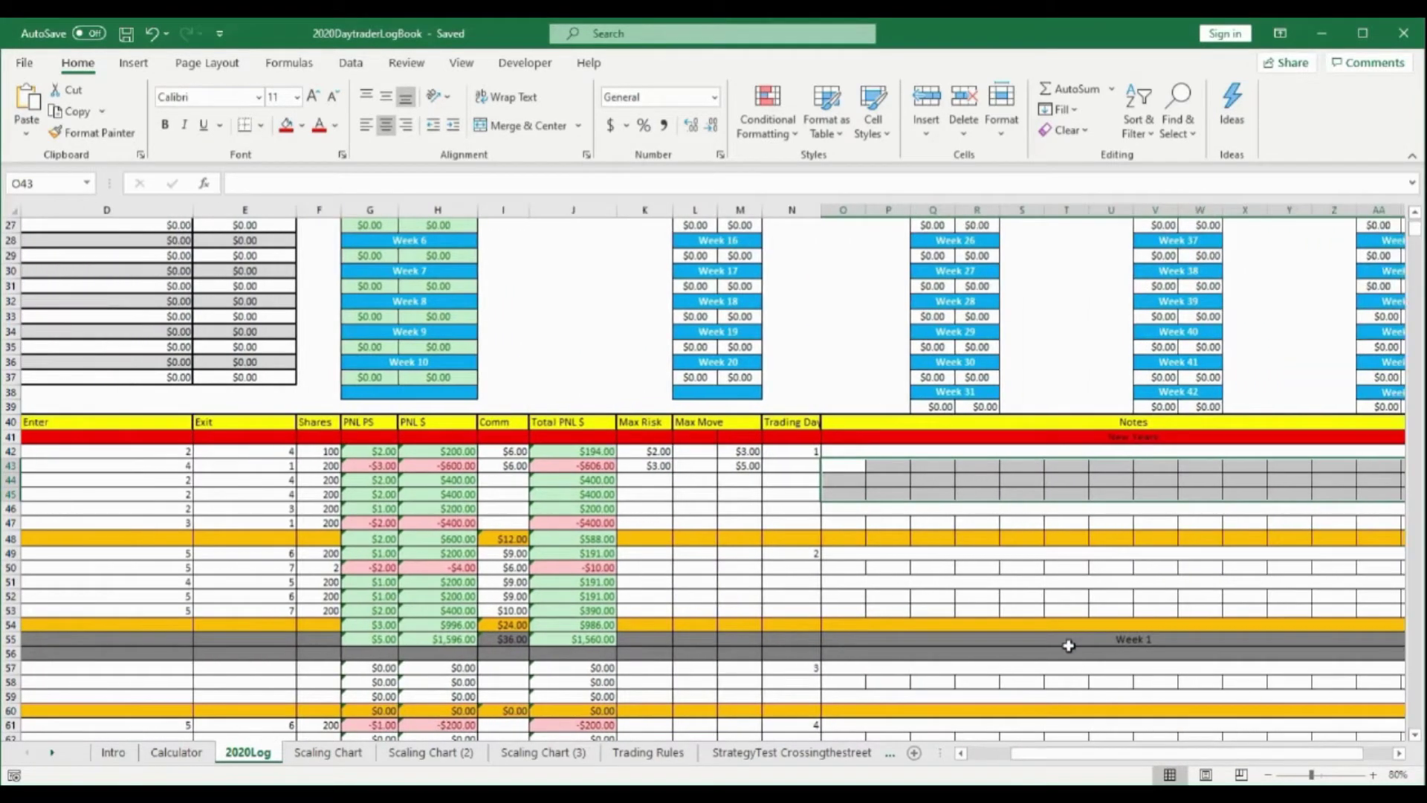
pyautogui.moveTo(1135, 756); pyautogui.dragTo(1141, 756)
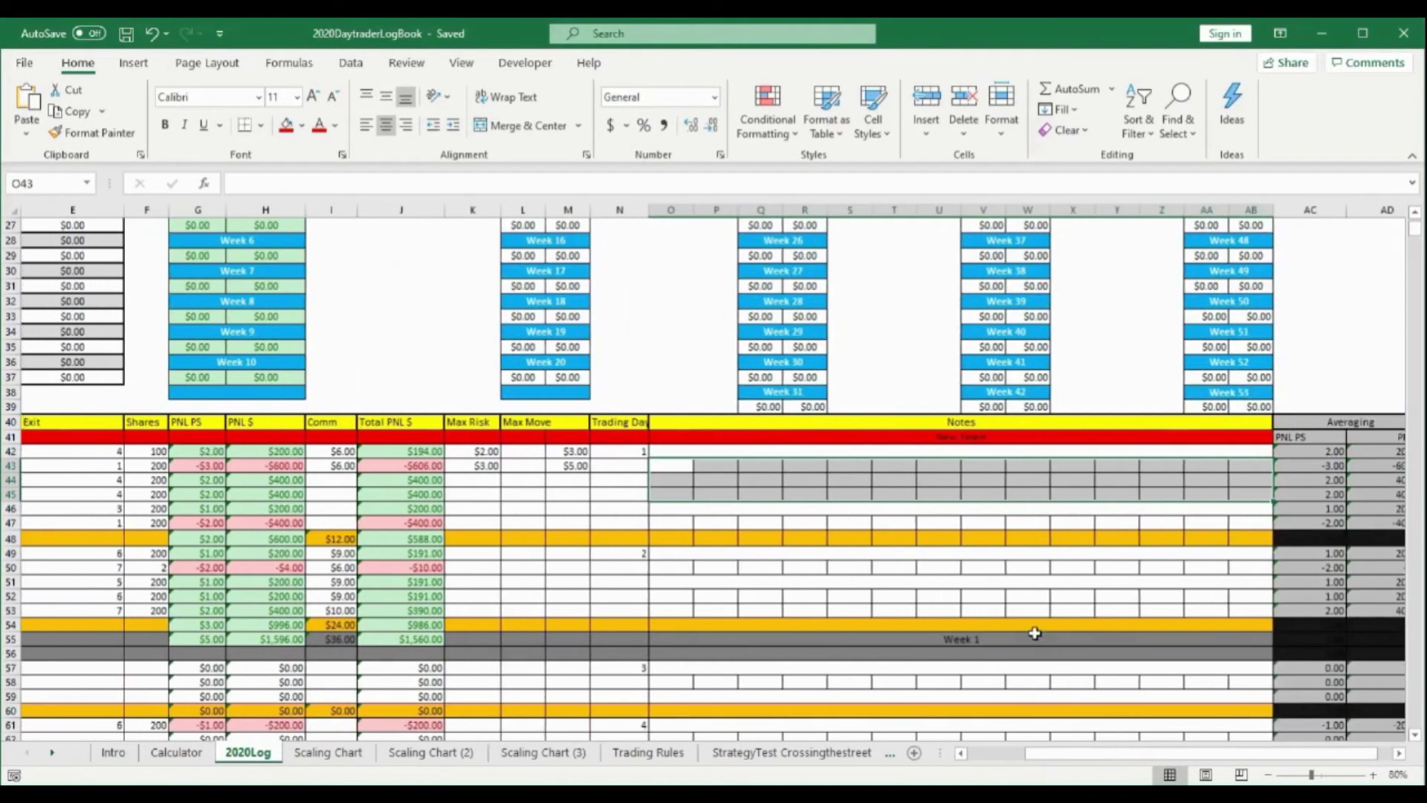
pyautogui.click(766, 478)
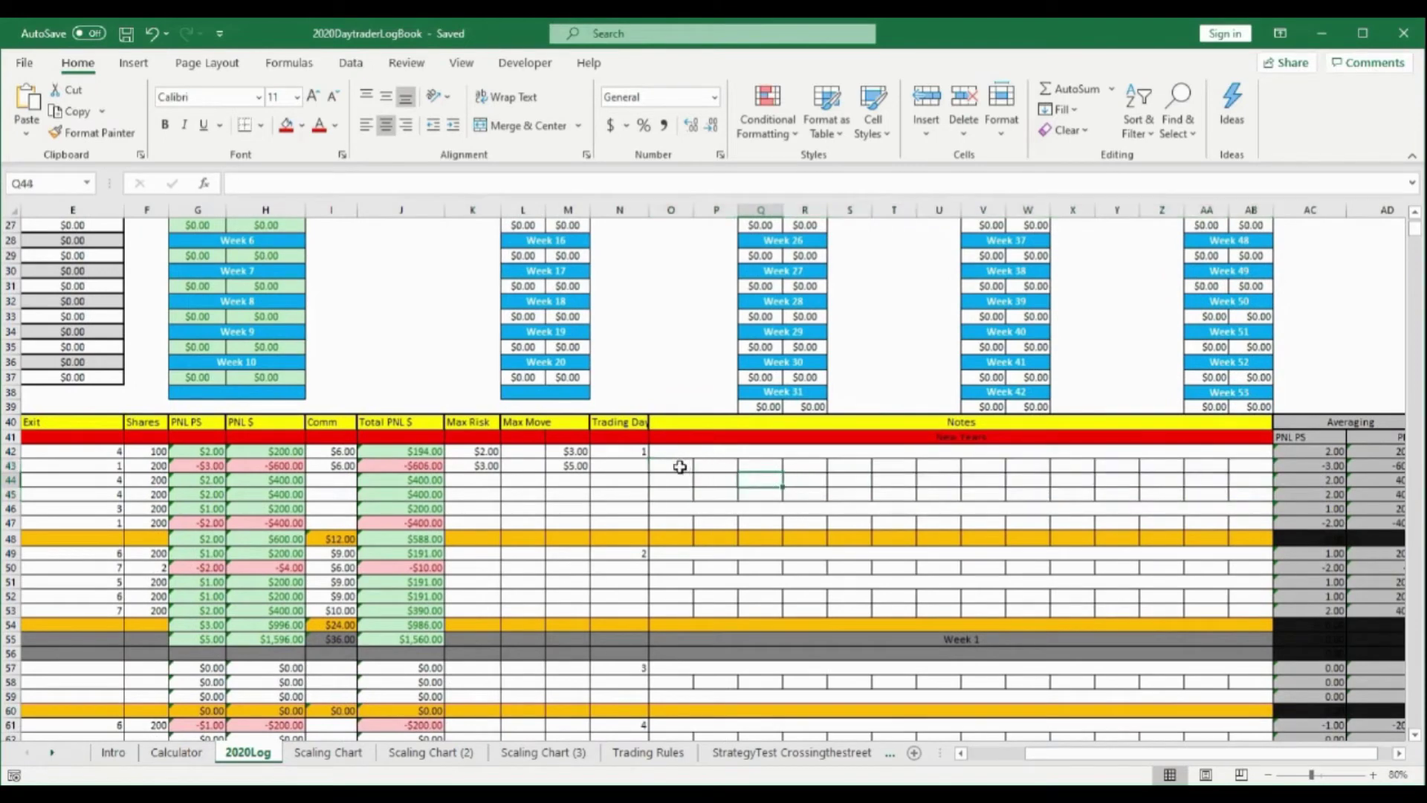
pyautogui.moveTo(678, 466); pyautogui.dragTo(1240, 470)
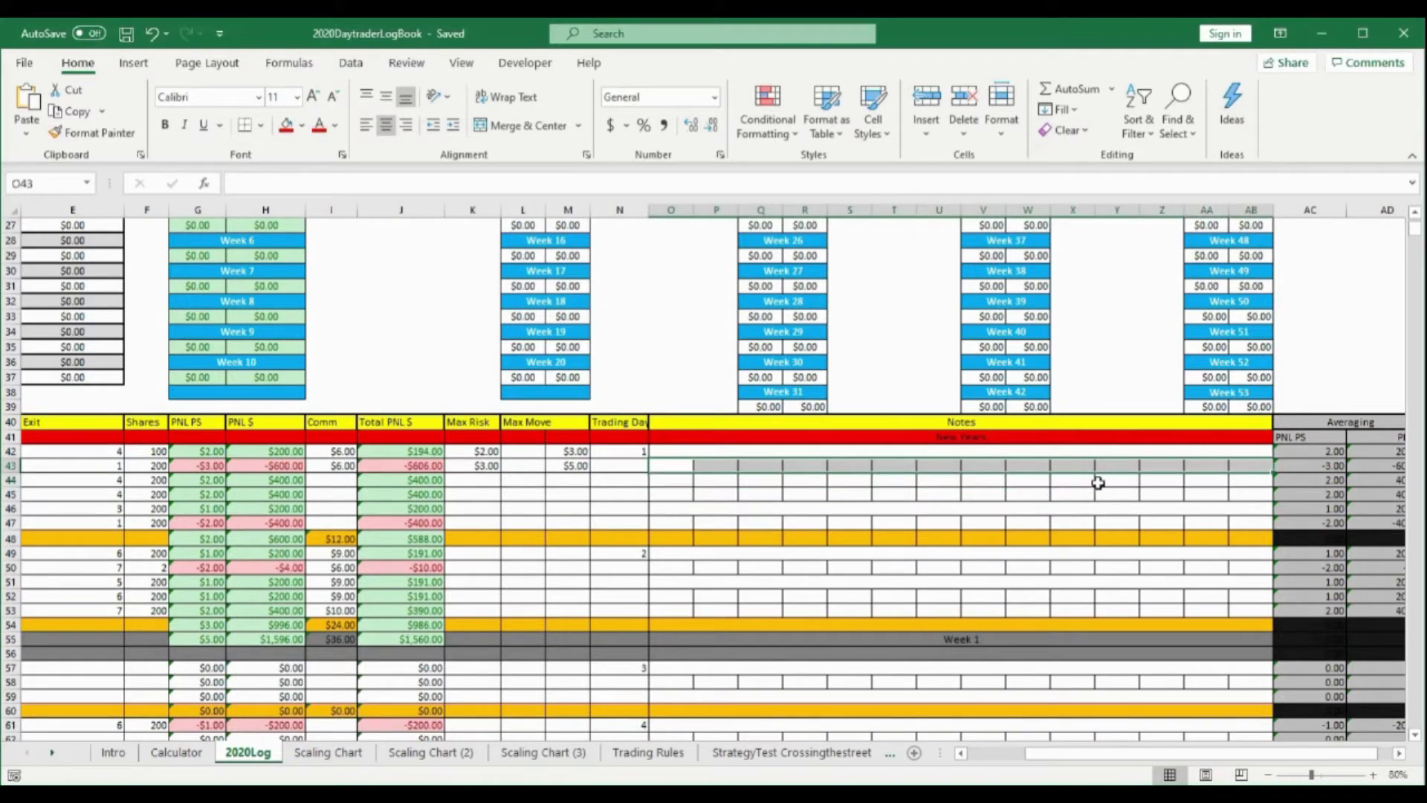
pyautogui.click(530, 128)
pyautogui.click(716, 480)
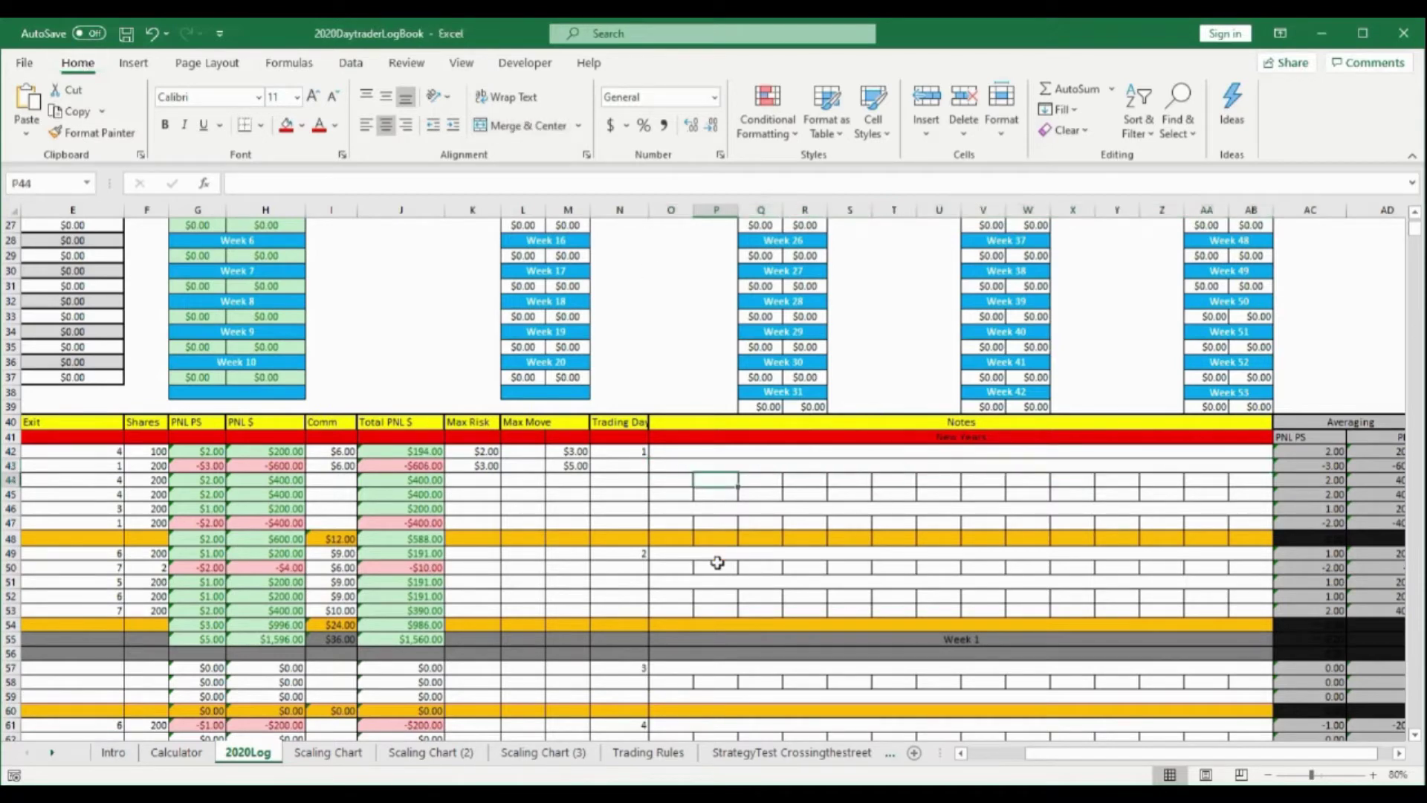
# Merge the Notes cells O44:AB53 across, keeping each row as a separate merged cell
pyautogui.moveTo(685, 481); pyautogui.dragTo(1013, 589)
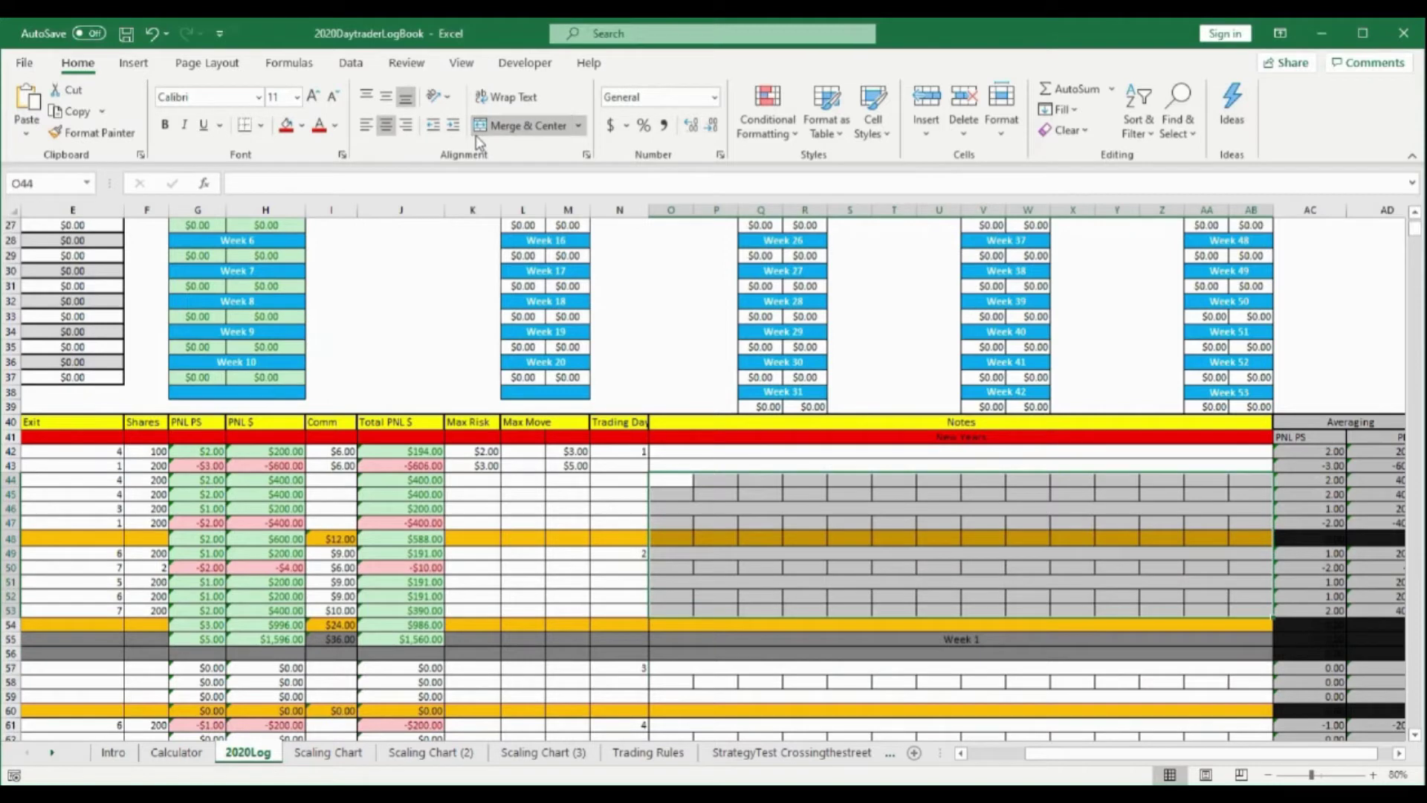
pyautogui.click(579, 126)
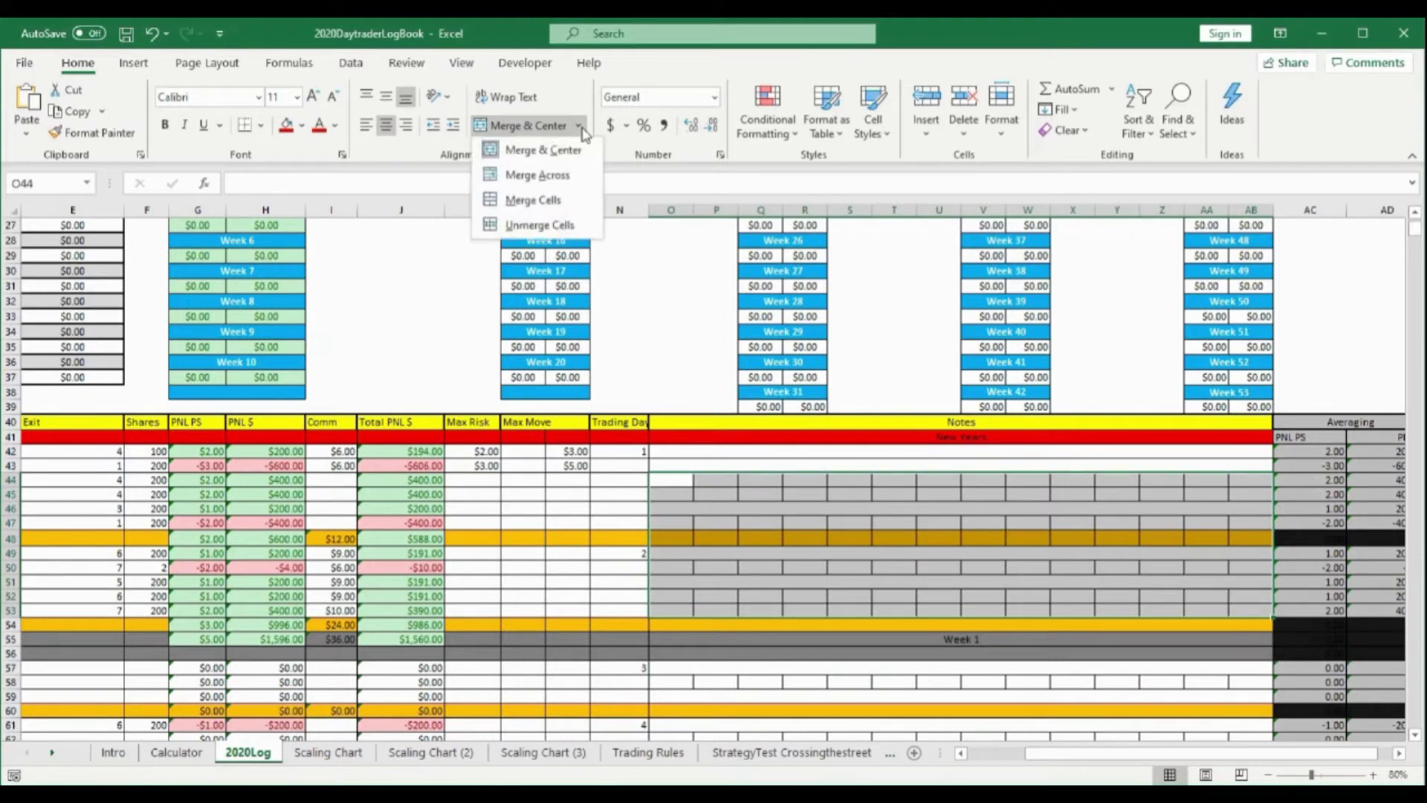
pyautogui.click(568, 177)
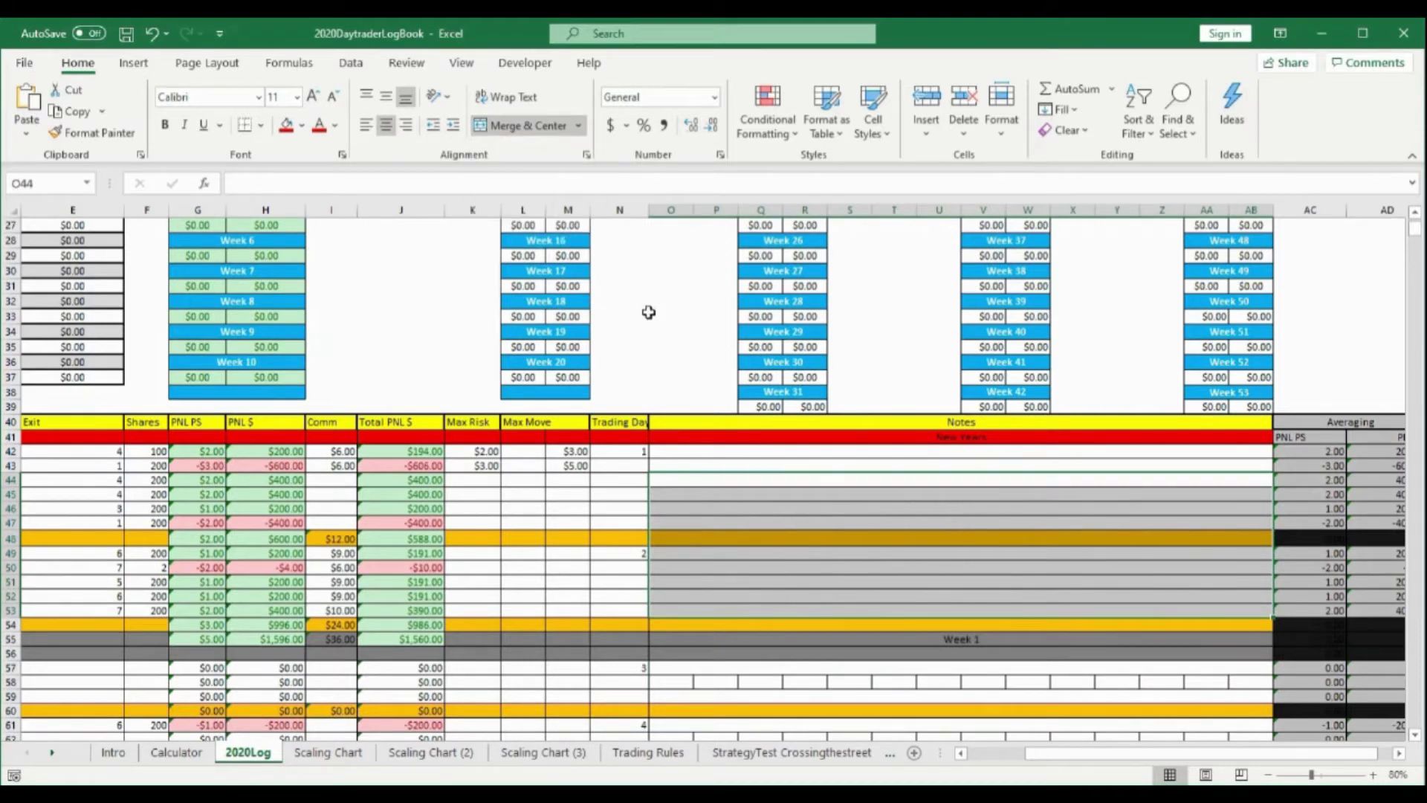
pyautogui.click(860, 506)
# Merge the Notes cells O62:AB66 across, row by row, for the 1/7/2020 trading day
pyautogui.scroll(-5, 865, 497)
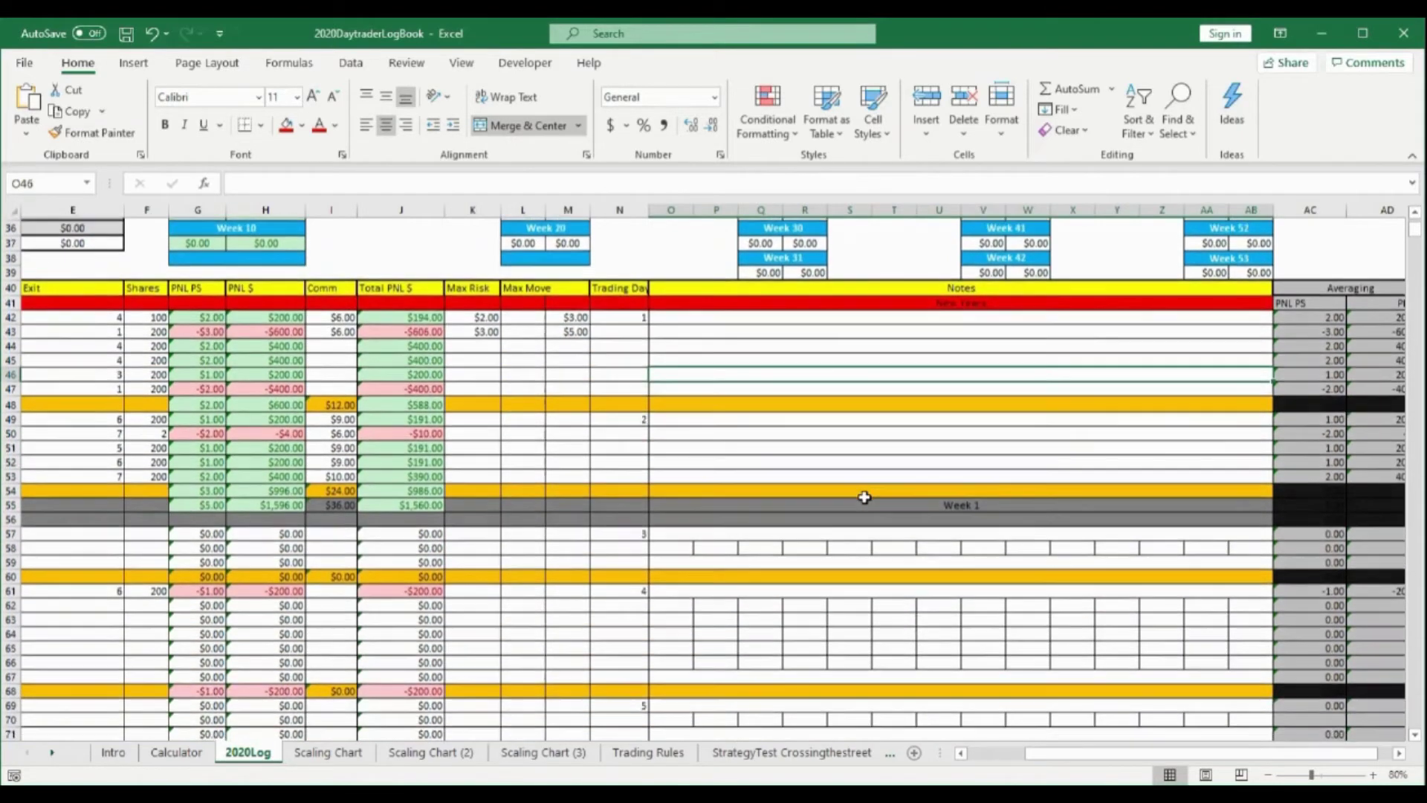
pyautogui.moveTo(682, 514); pyautogui.dragTo(1239, 565)
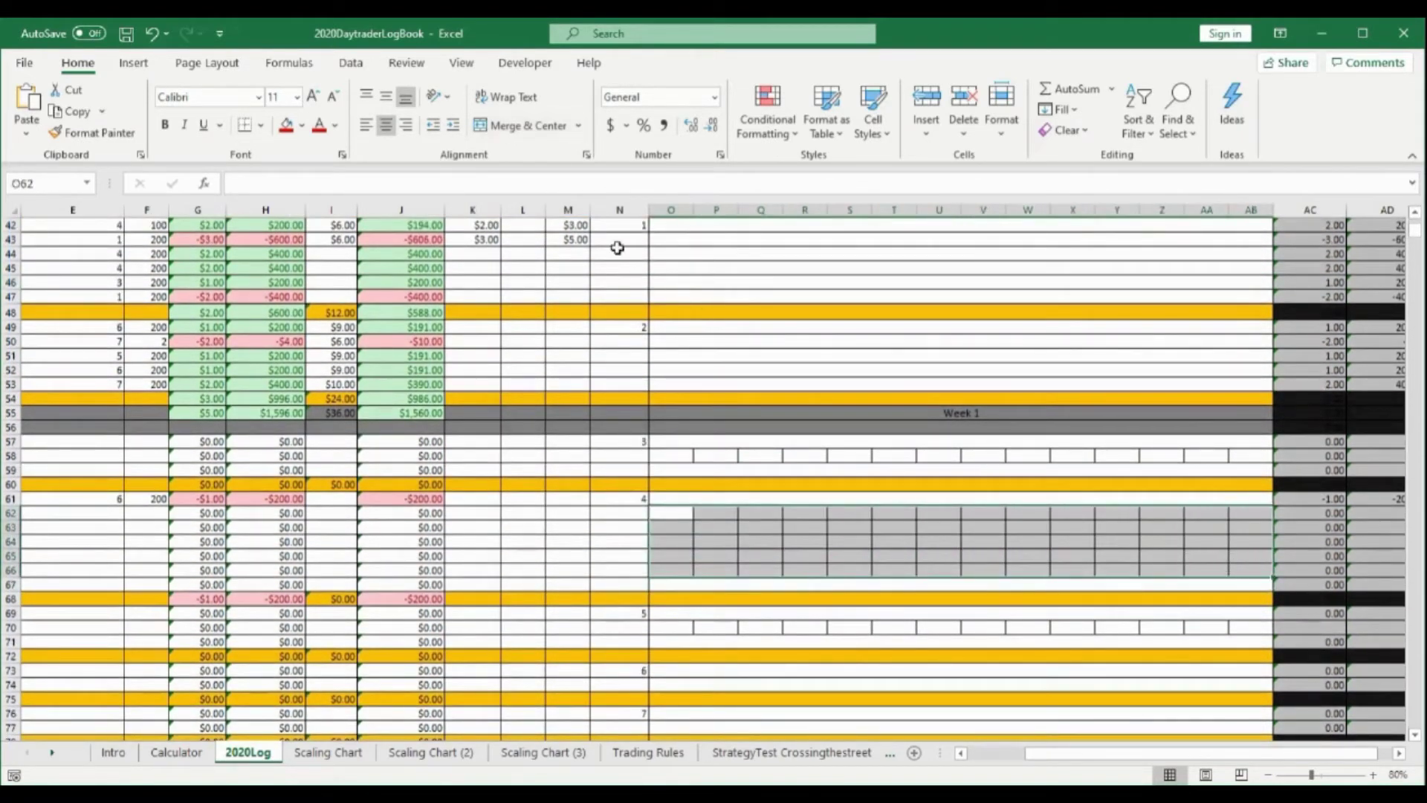
pyautogui.click(583, 133)
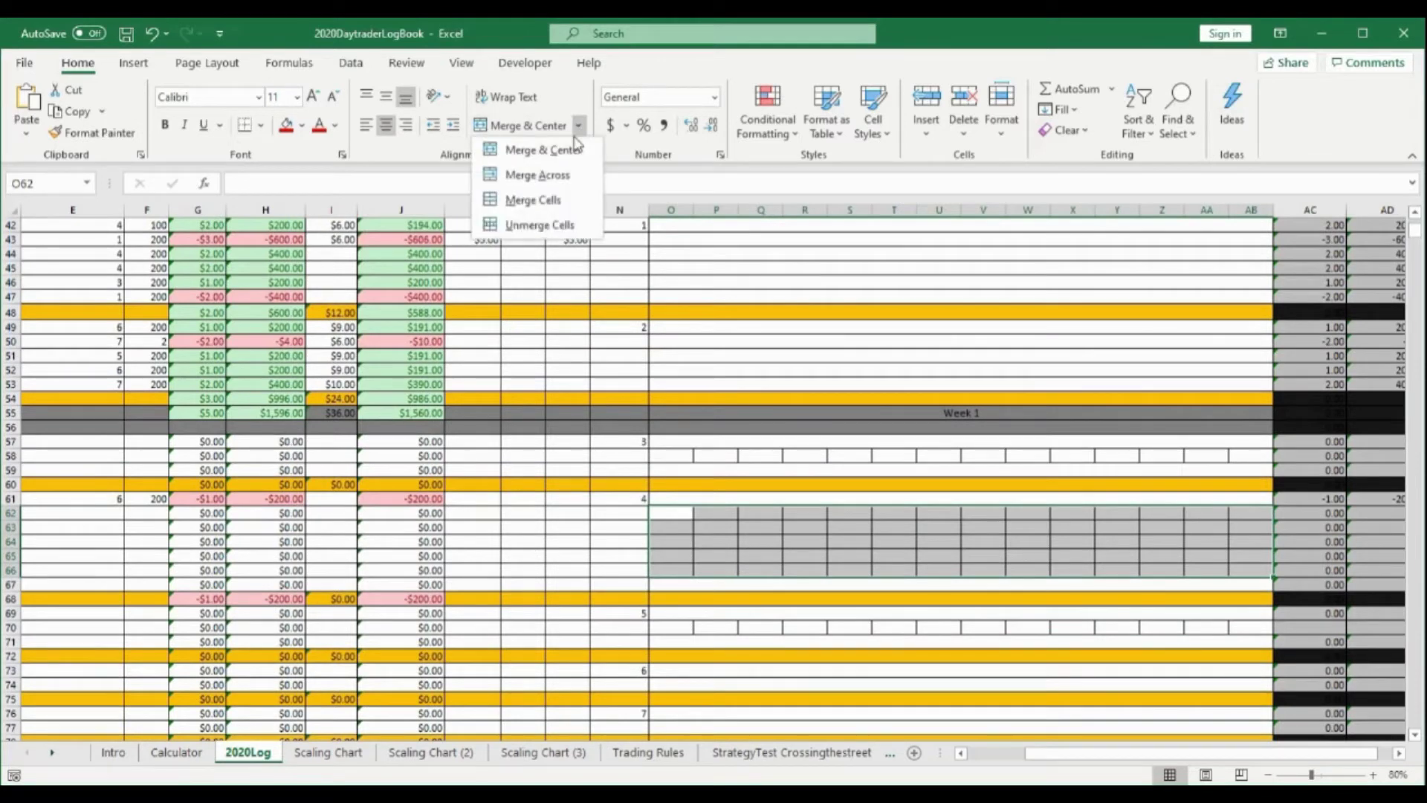
pyautogui.click(564, 180)
# Merge and center the Notes cells O58:AB58 for the 1/6/2020 trading day
pyautogui.moveTo(689, 454); pyautogui.dragTo(1241, 458)
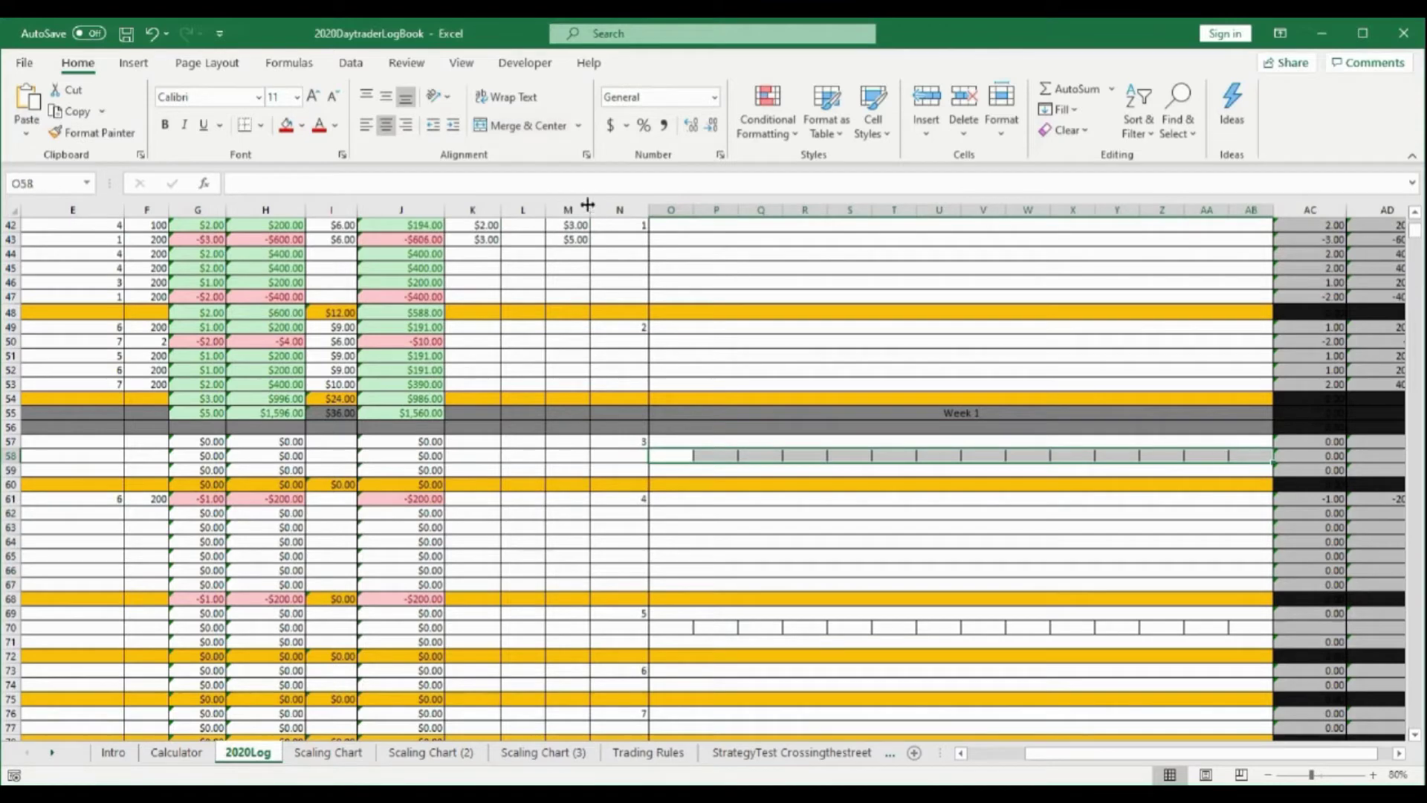
pyautogui.click(524, 127)
pyautogui.click(832, 366)
# Unmerge the Notes cells O44:AB44
pyautogui.scroll(2, 832, 365)
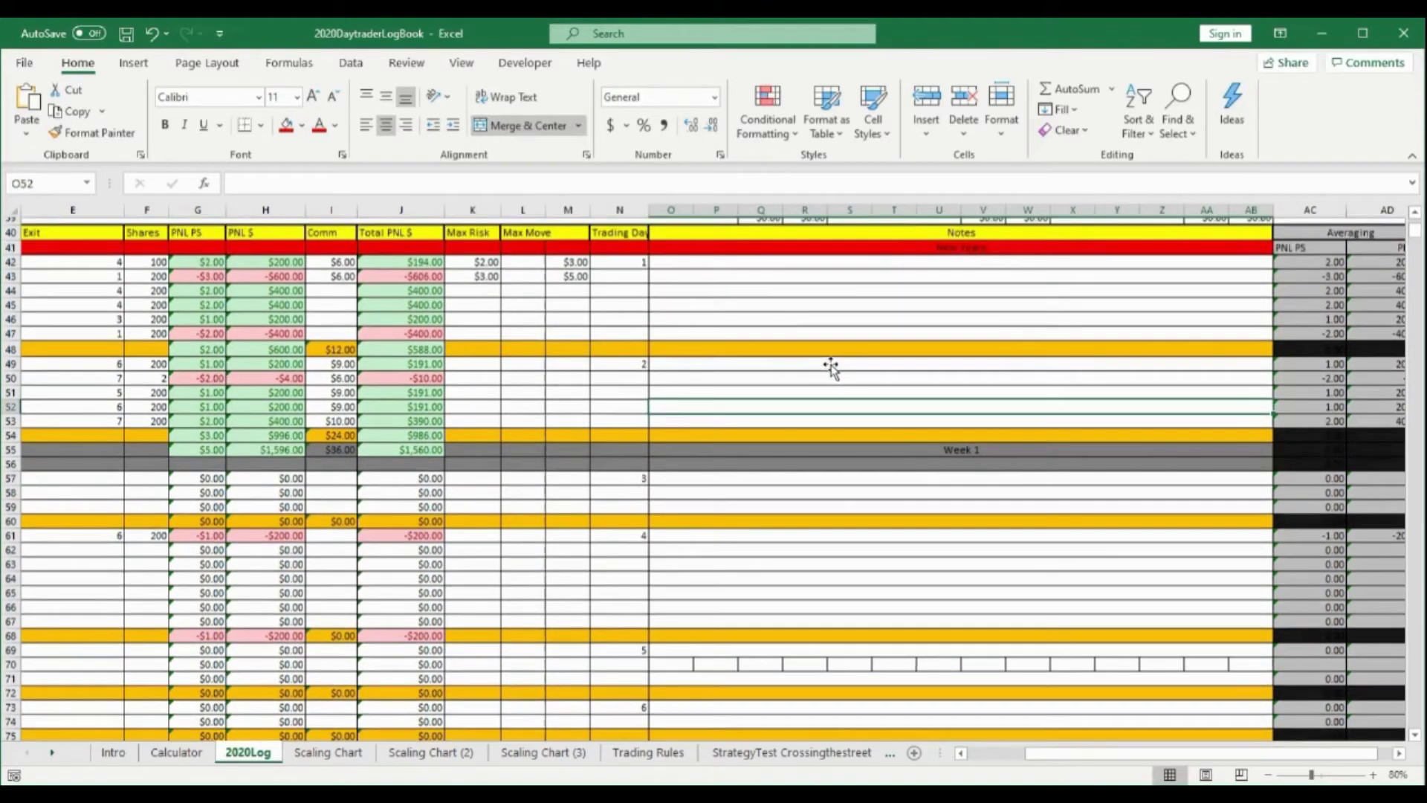
pyautogui.click(759, 344)
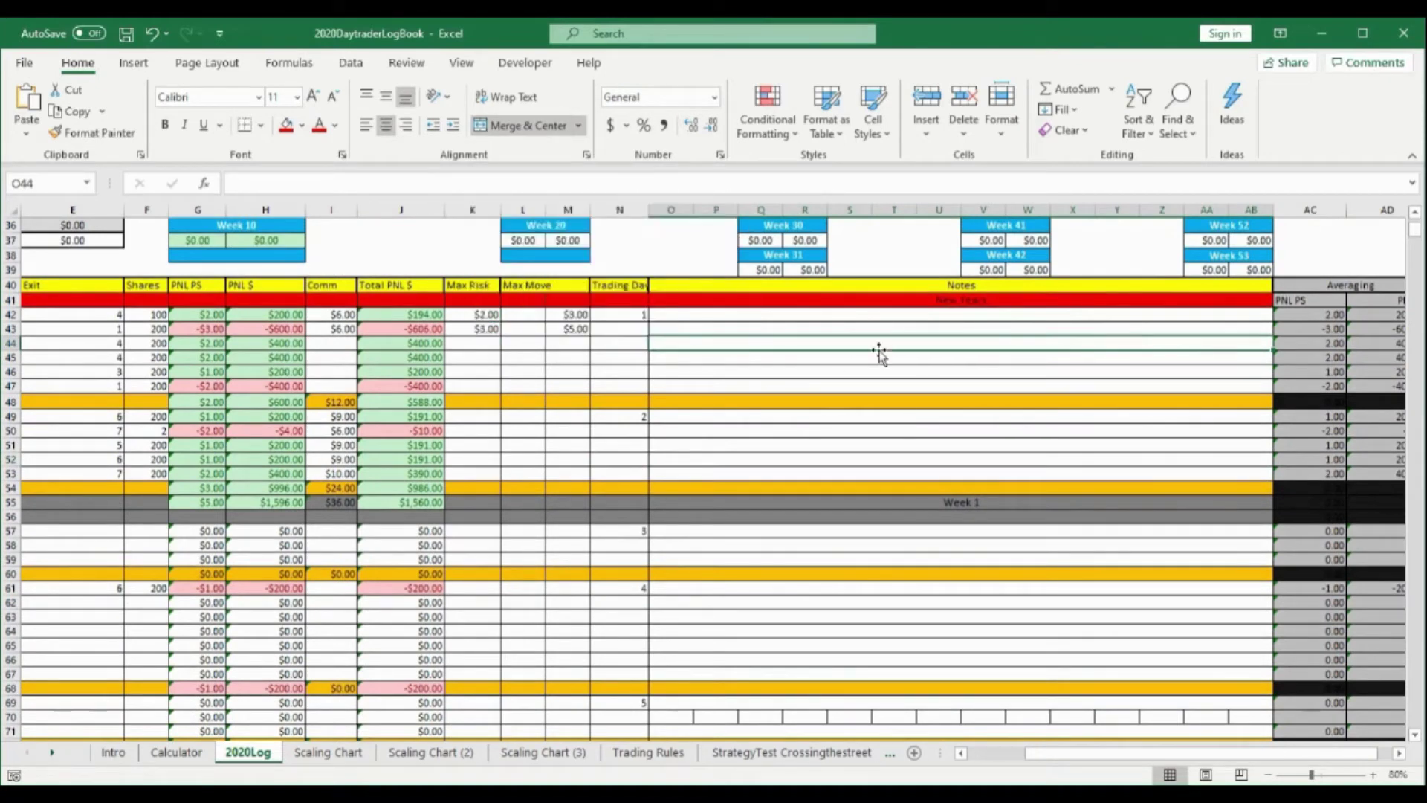
pyautogui.click(810, 368)
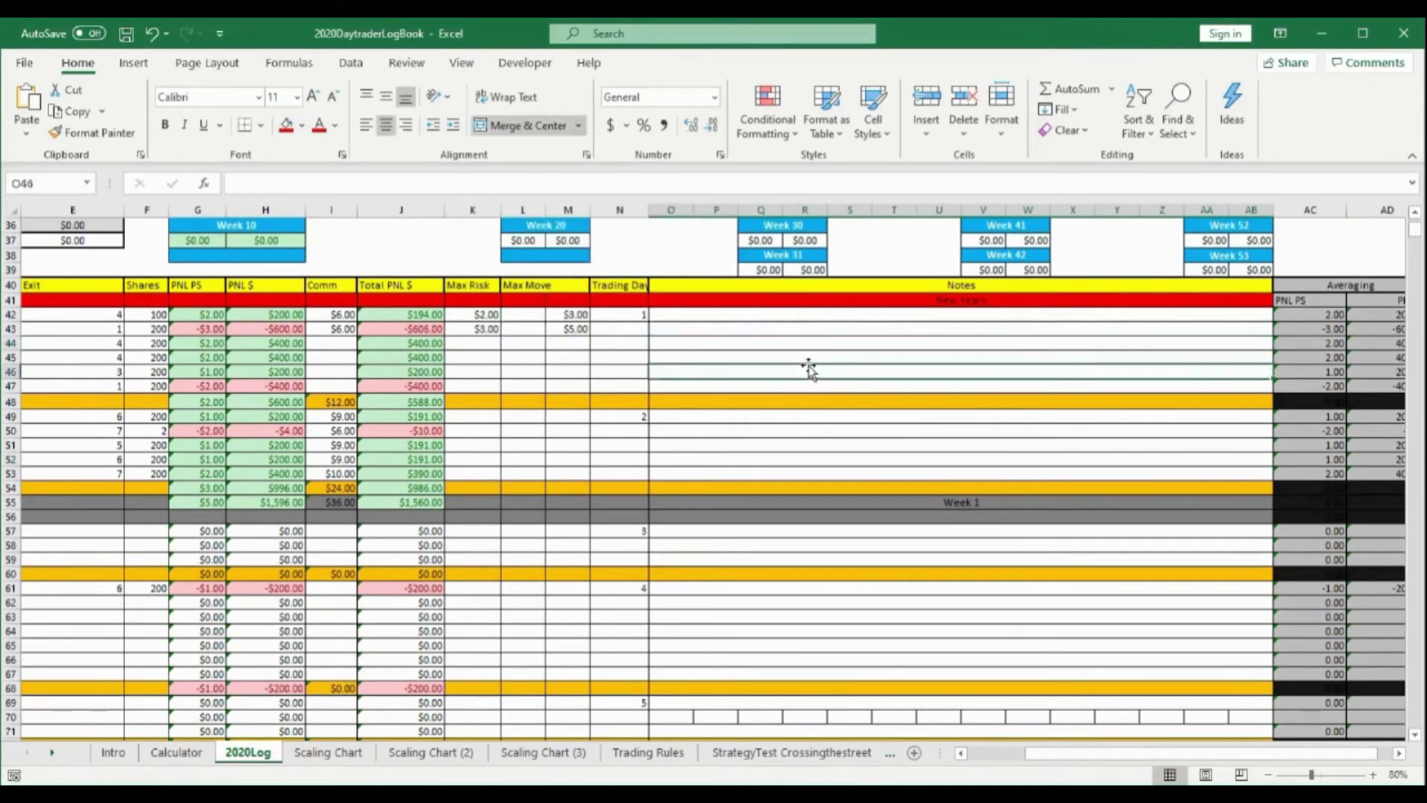
pyautogui.click(704, 344)
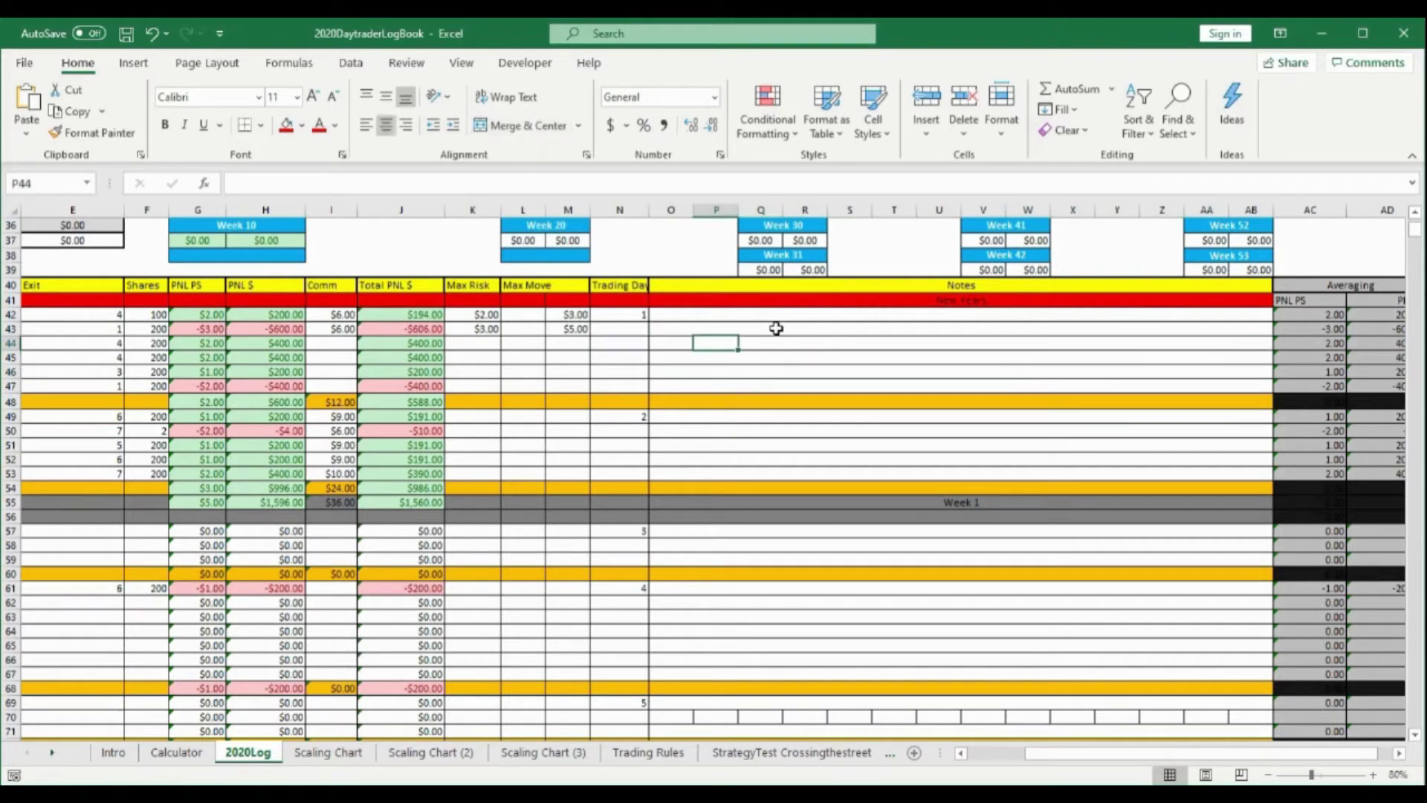
pyautogui.moveTo(679, 340); pyautogui.dragTo(1246, 345)
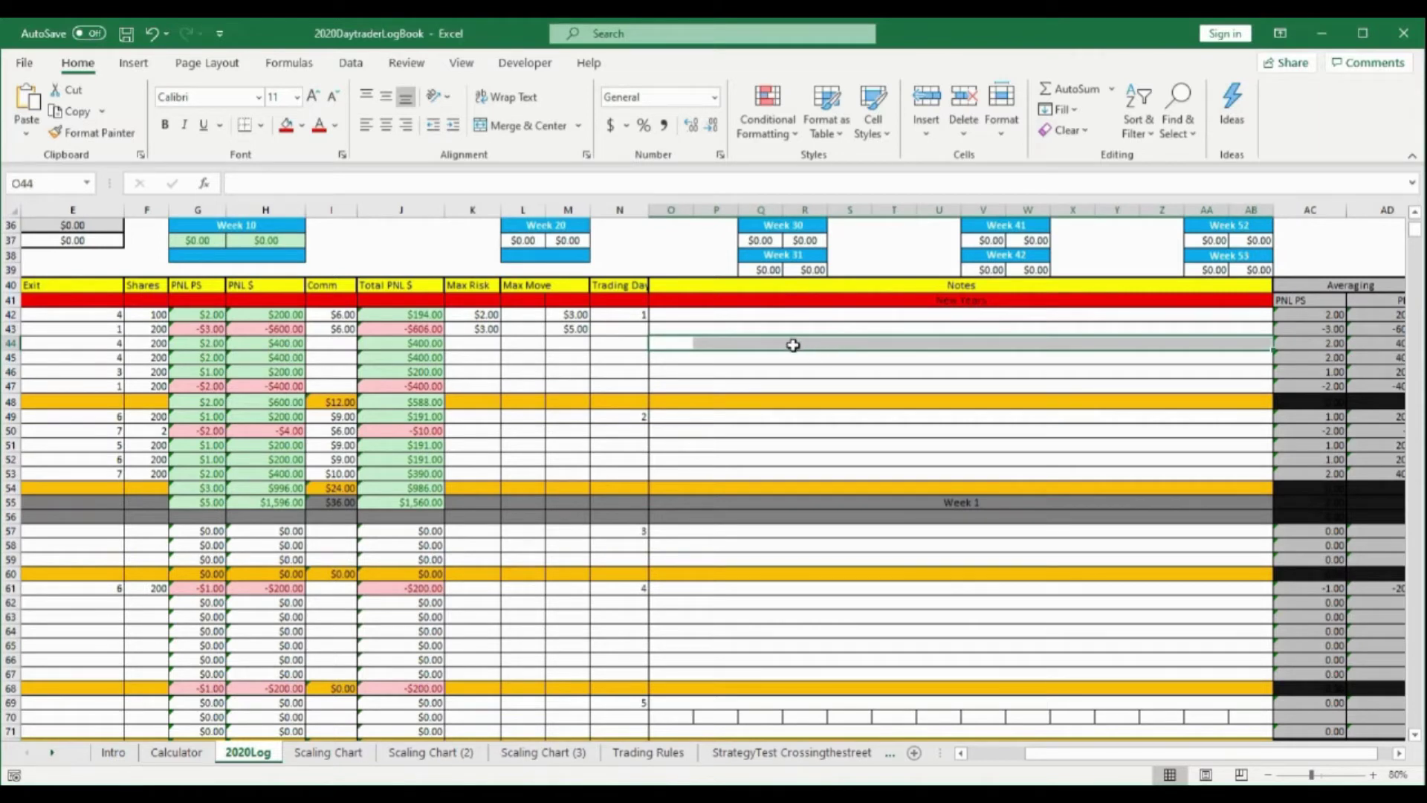
pyautogui.click(774, 363)
# Add inside borders to the unmerged Notes cells O44:AB44
pyautogui.moveTo(688, 344); pyautogui.dragTo(1253, 344)
pyautogui.rightClick(966, 342)
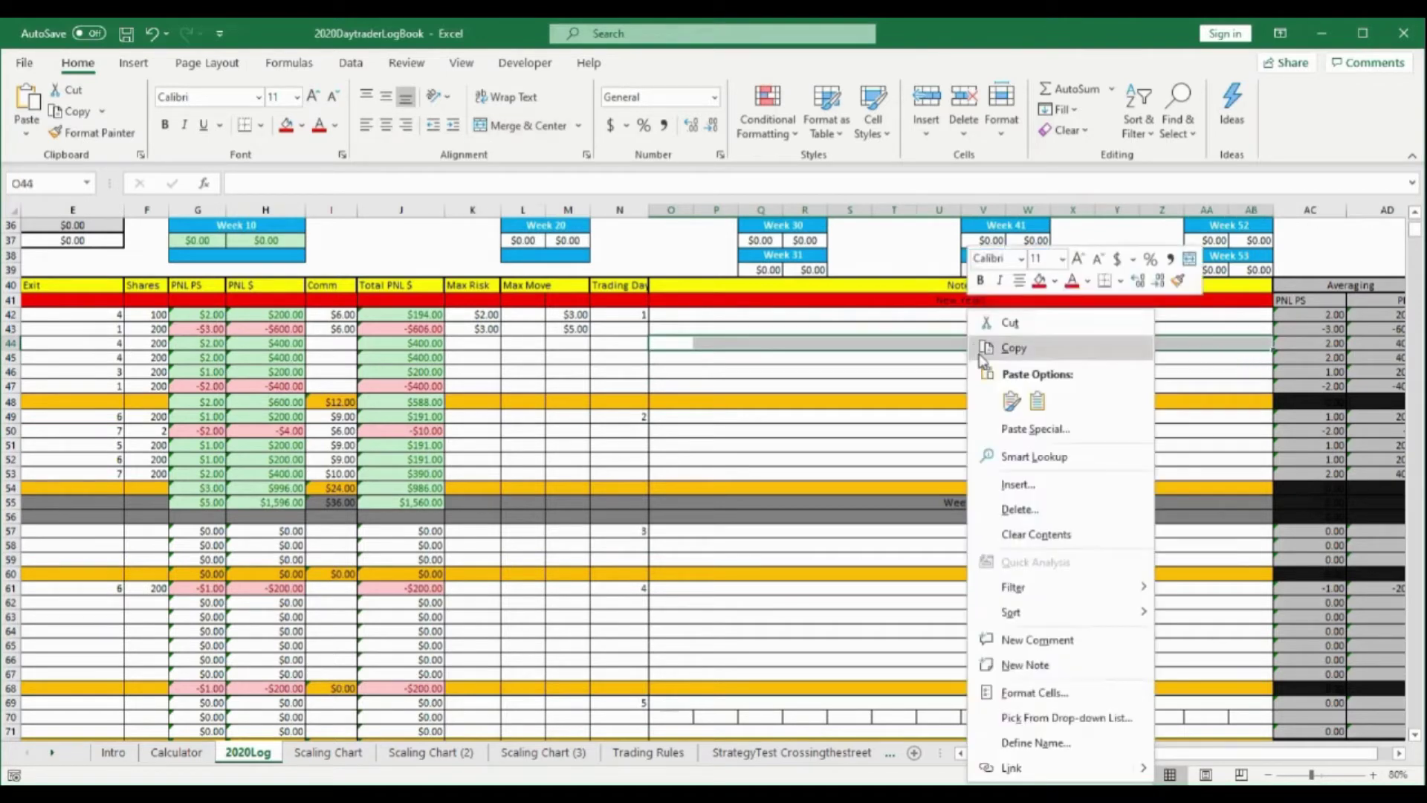
pyautogui.click(1051, 694)
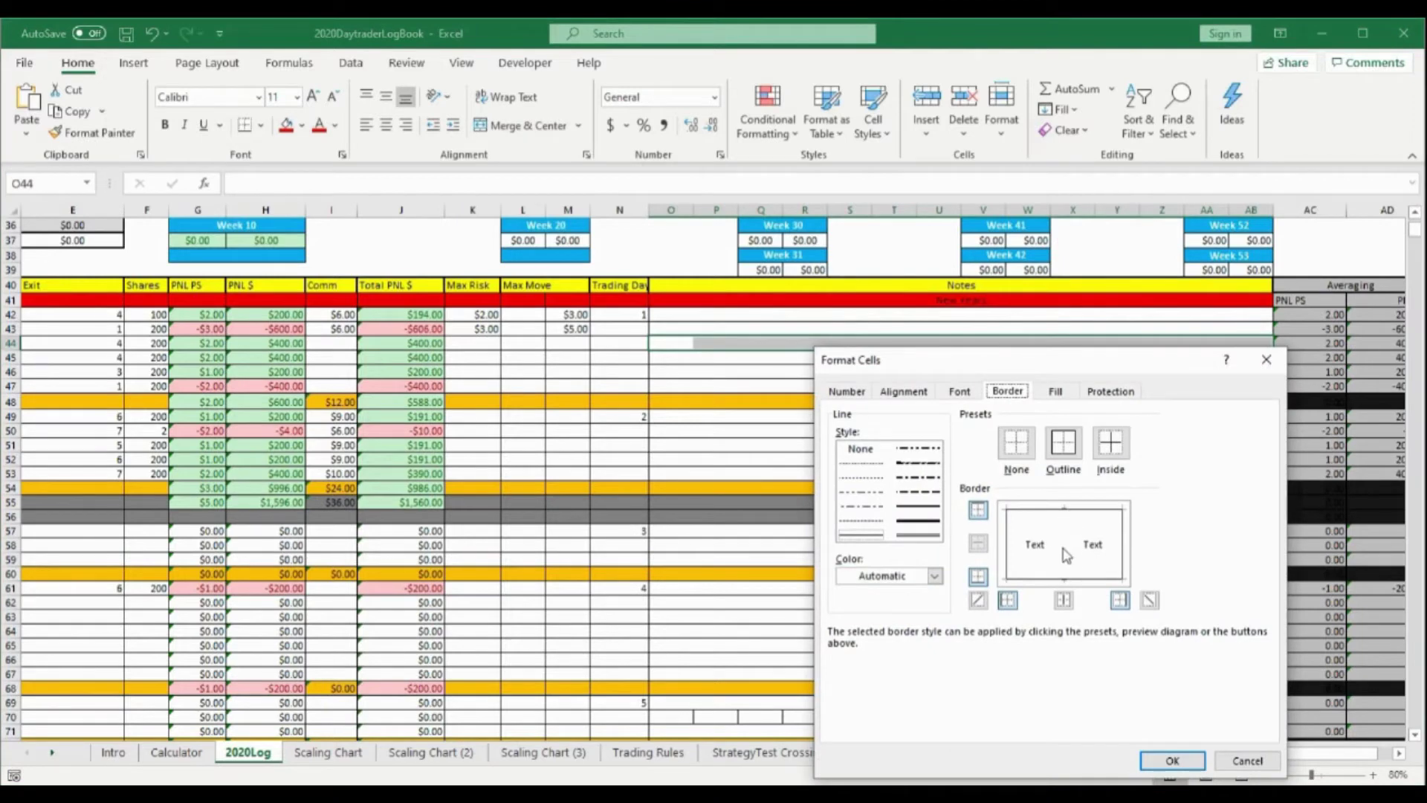
pyautogui.click(1110, 446)
pyautogui.click(1173, 759)
pyautogui.click(812, 358)
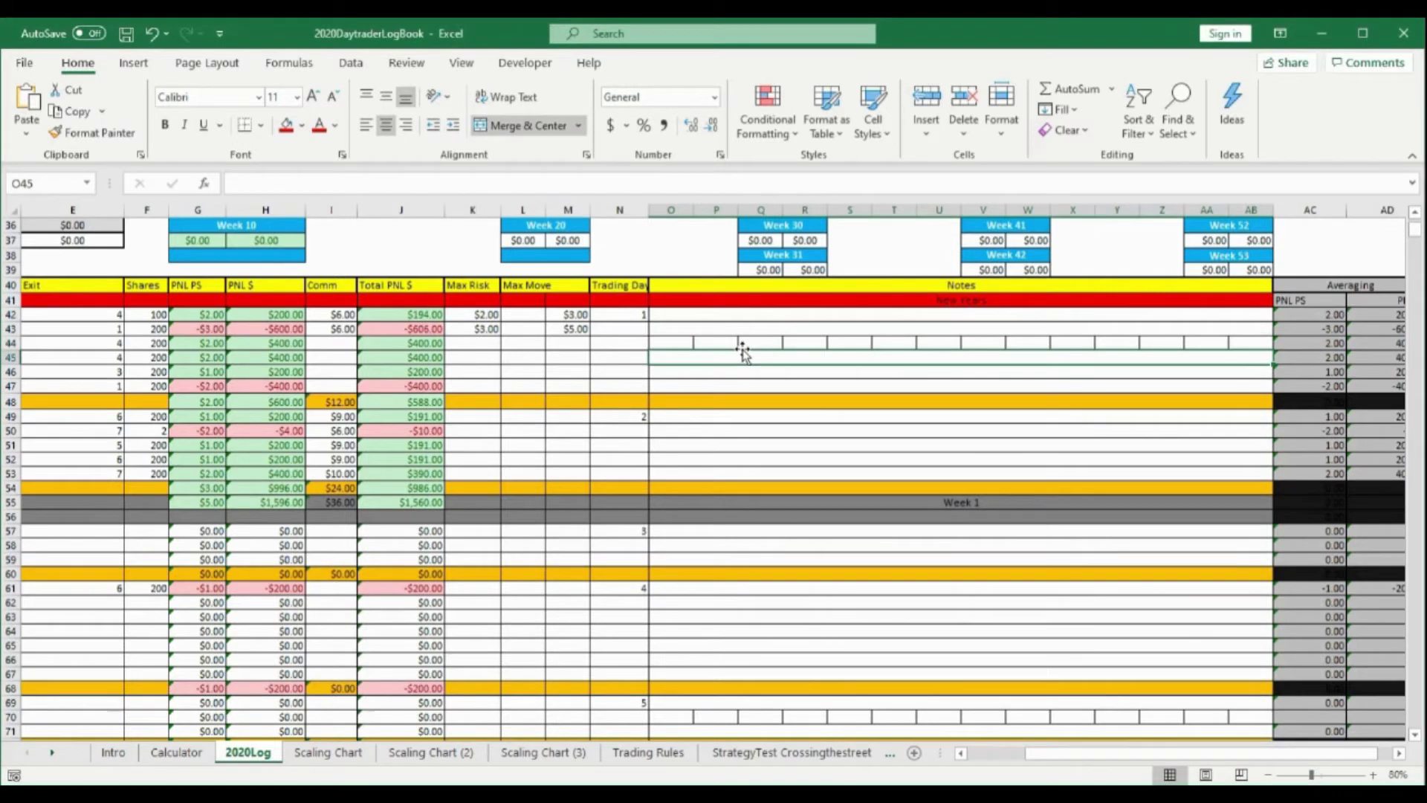
# Merge and center the Notes cells O44:AB44 back into one cell
pyautogui.moveTo(681, 342); pyautogui.dragTo(1183, 340)
pyautogui.click(522, 125)
pyautogui.click(837, 357)
# Merge and center the Notes cells O70:AB70 for the 1/8/2020 trading day
pyautogui.scroll(-3, 878, 387)
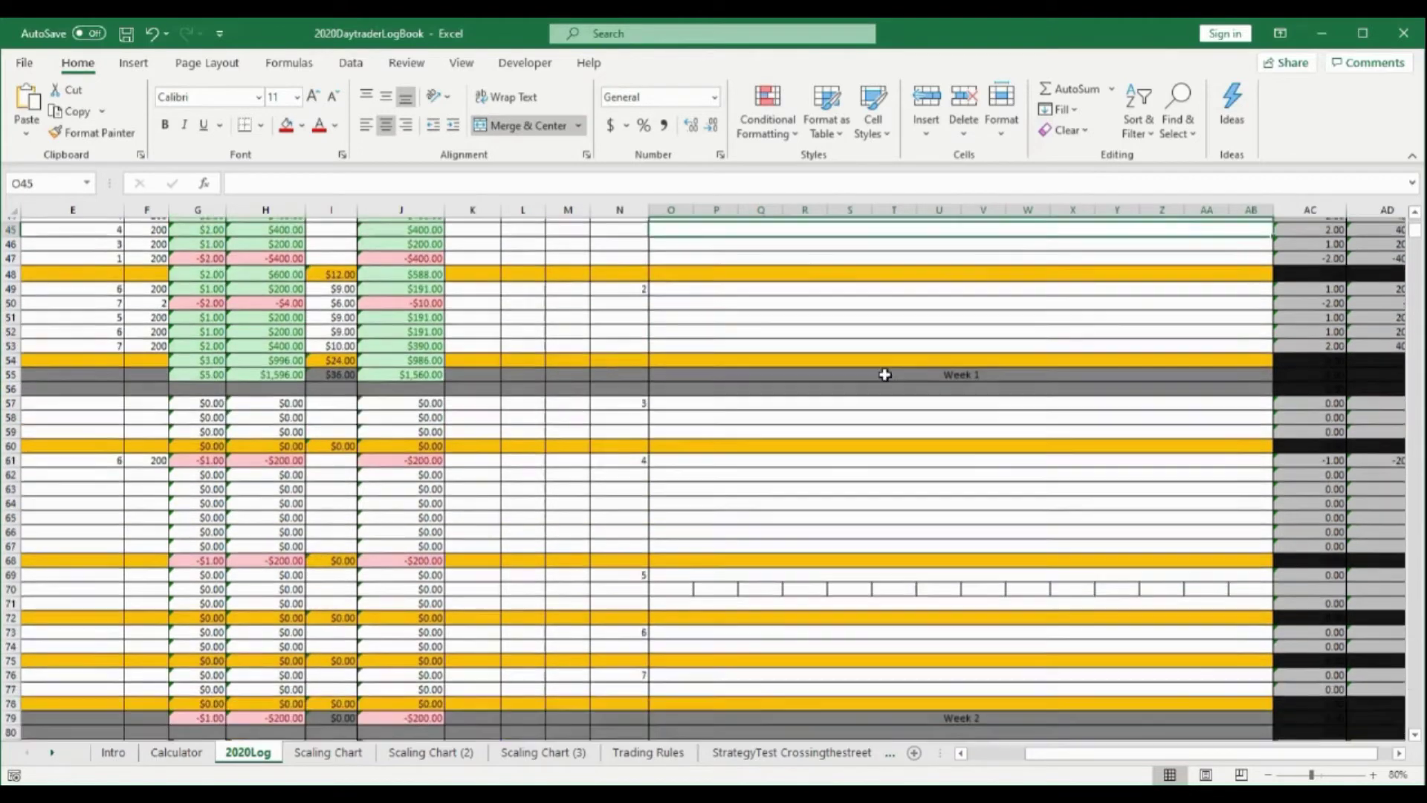
pyautogui.moveTo(683, 583); pyautogui.dragTo(1239, 587)
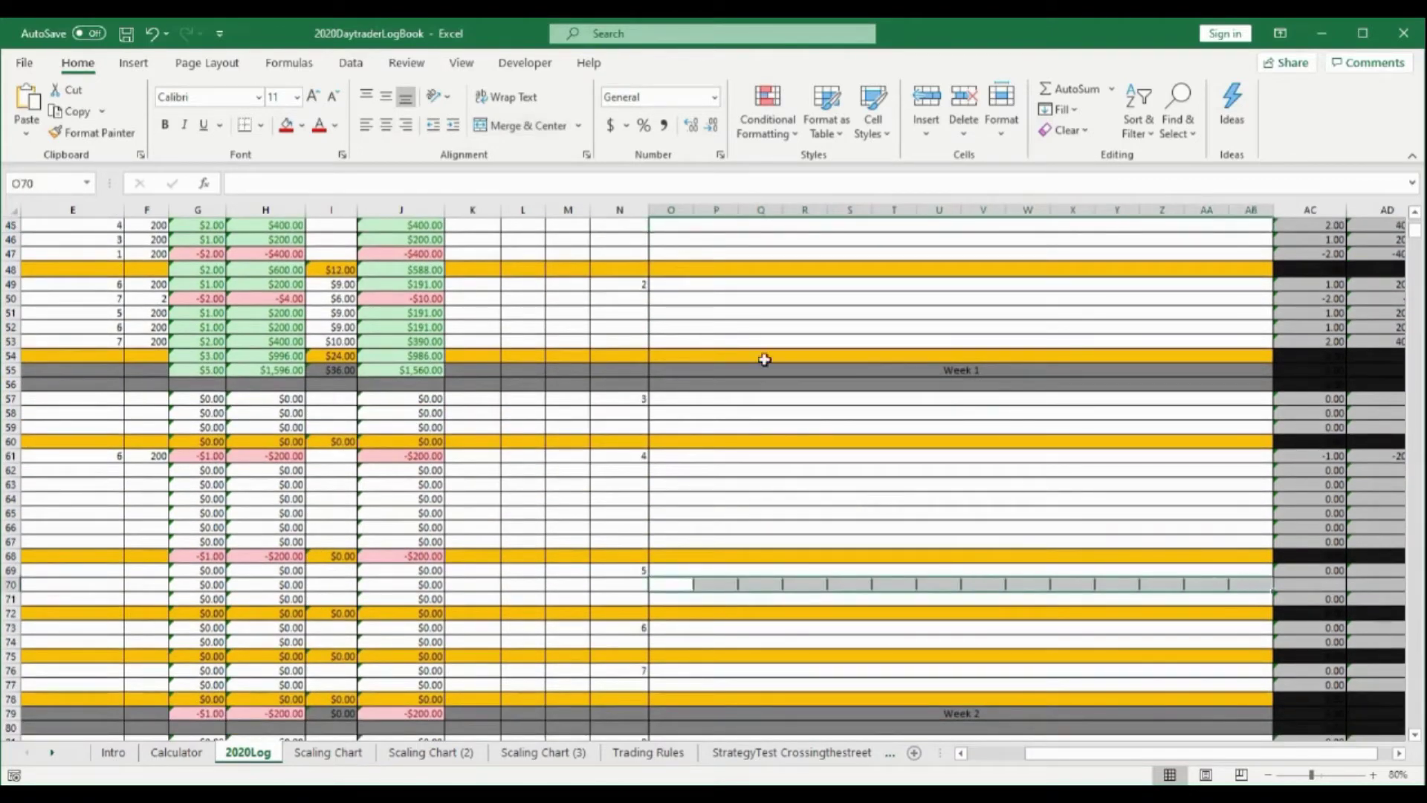
pyautogui.click(522, 125)
pyautogui.click(869, 470)
pyautogui.scroll(5, 870, 470)
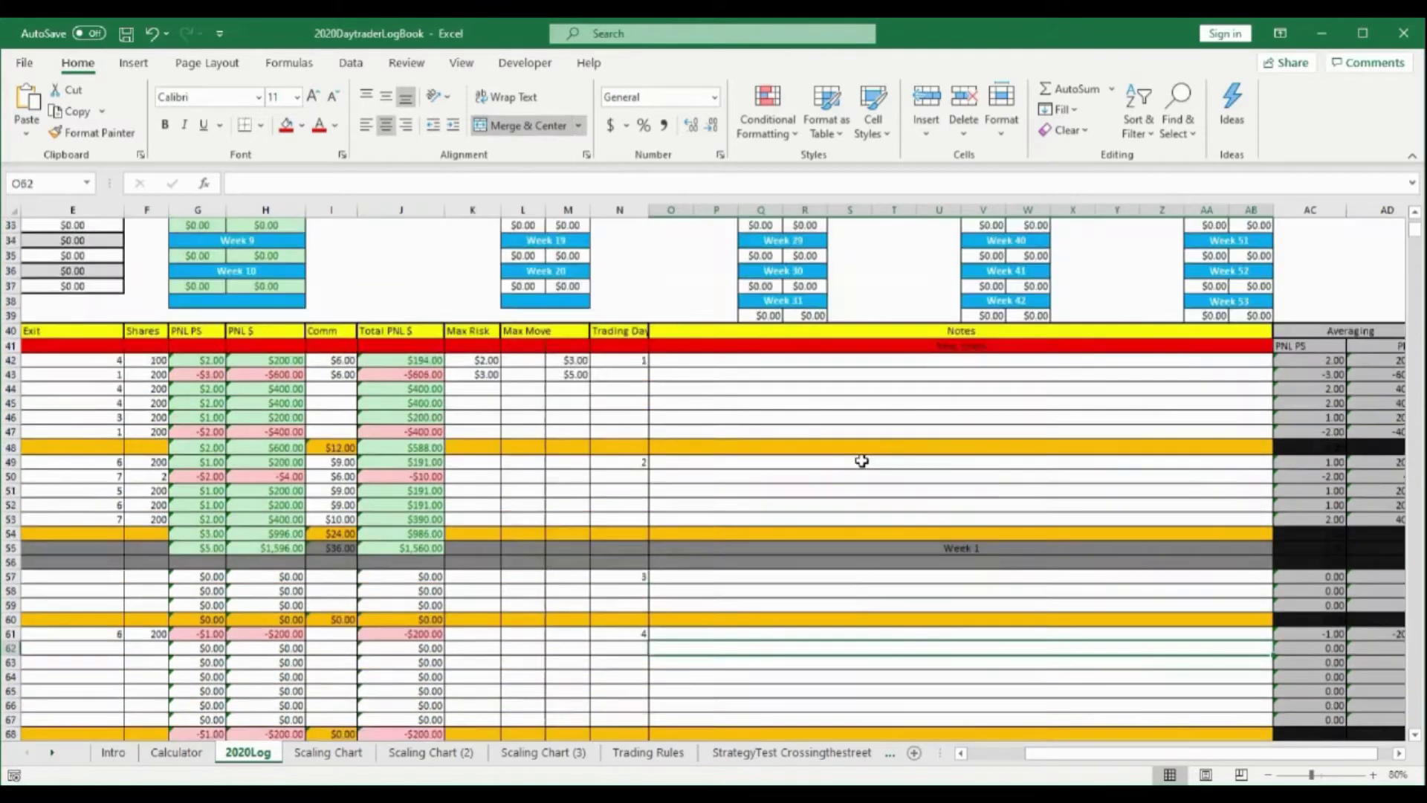
pyautogui.moveTo(1158, 755); pyautogui.dragTo(1099, 754)
pyautogui.scroll(-7, 461, 597)
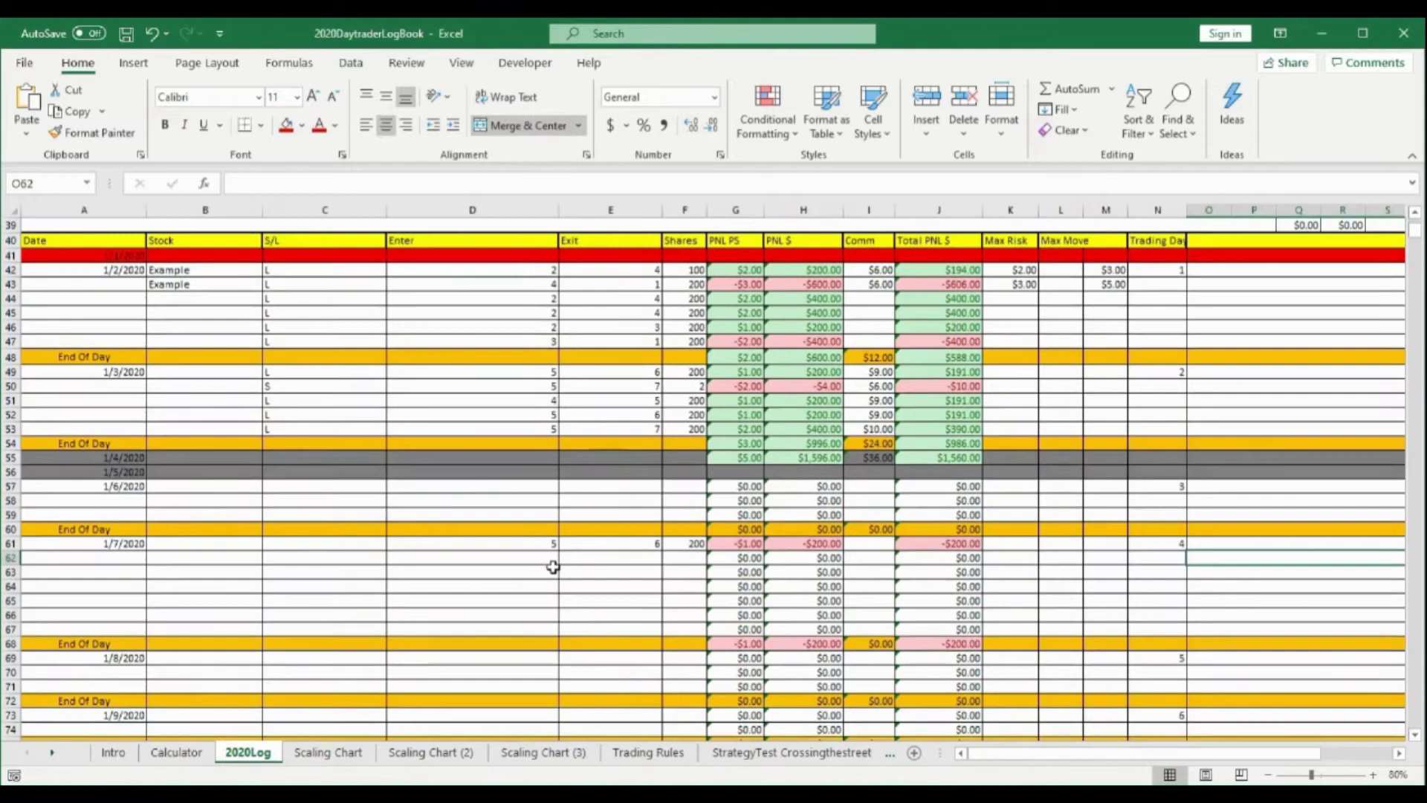
# Insert a new trade row below row 73 in the 1/9/2020 section of the 2020Log sheet
pyautogui.scroll(-1, 550, 564)
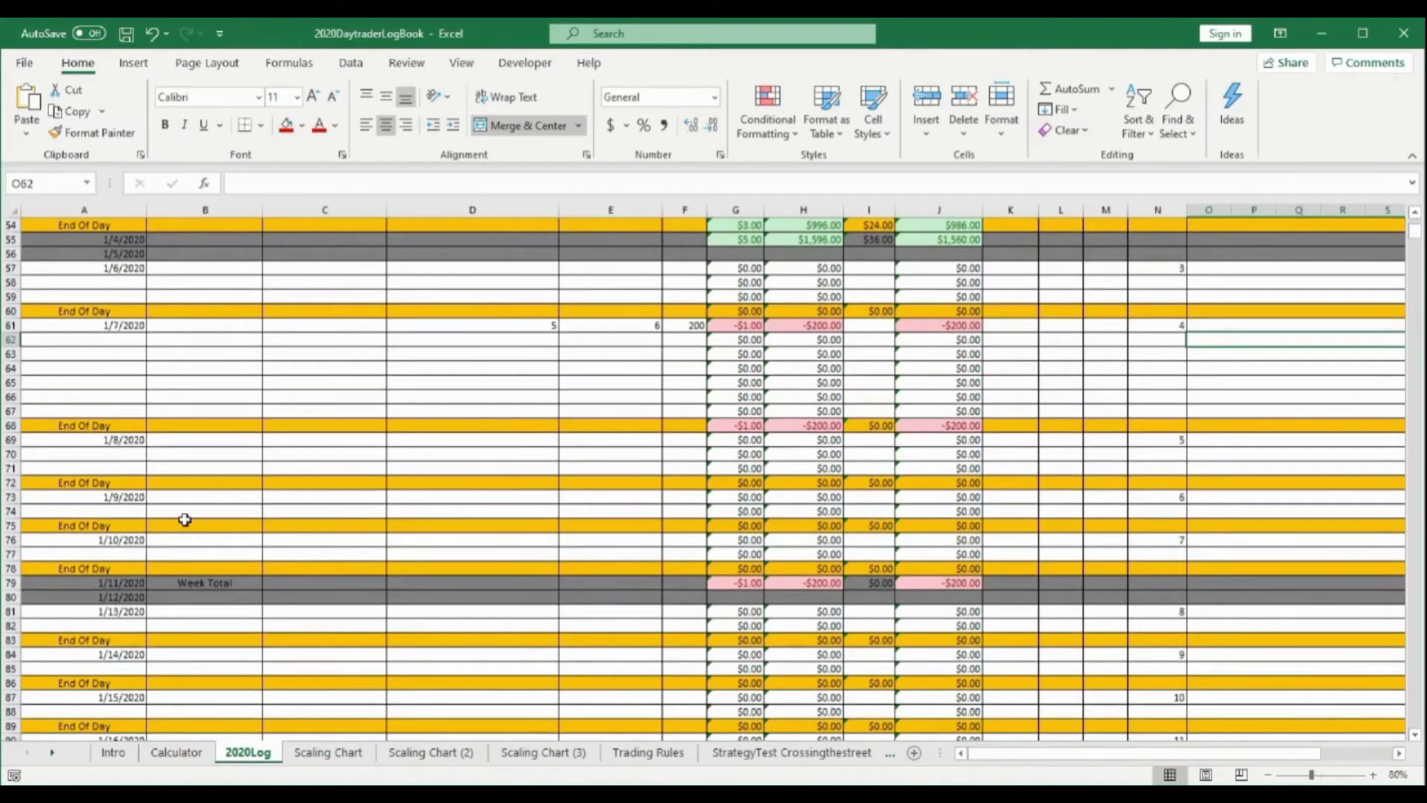
pyautogui.rightClick(9, 511)
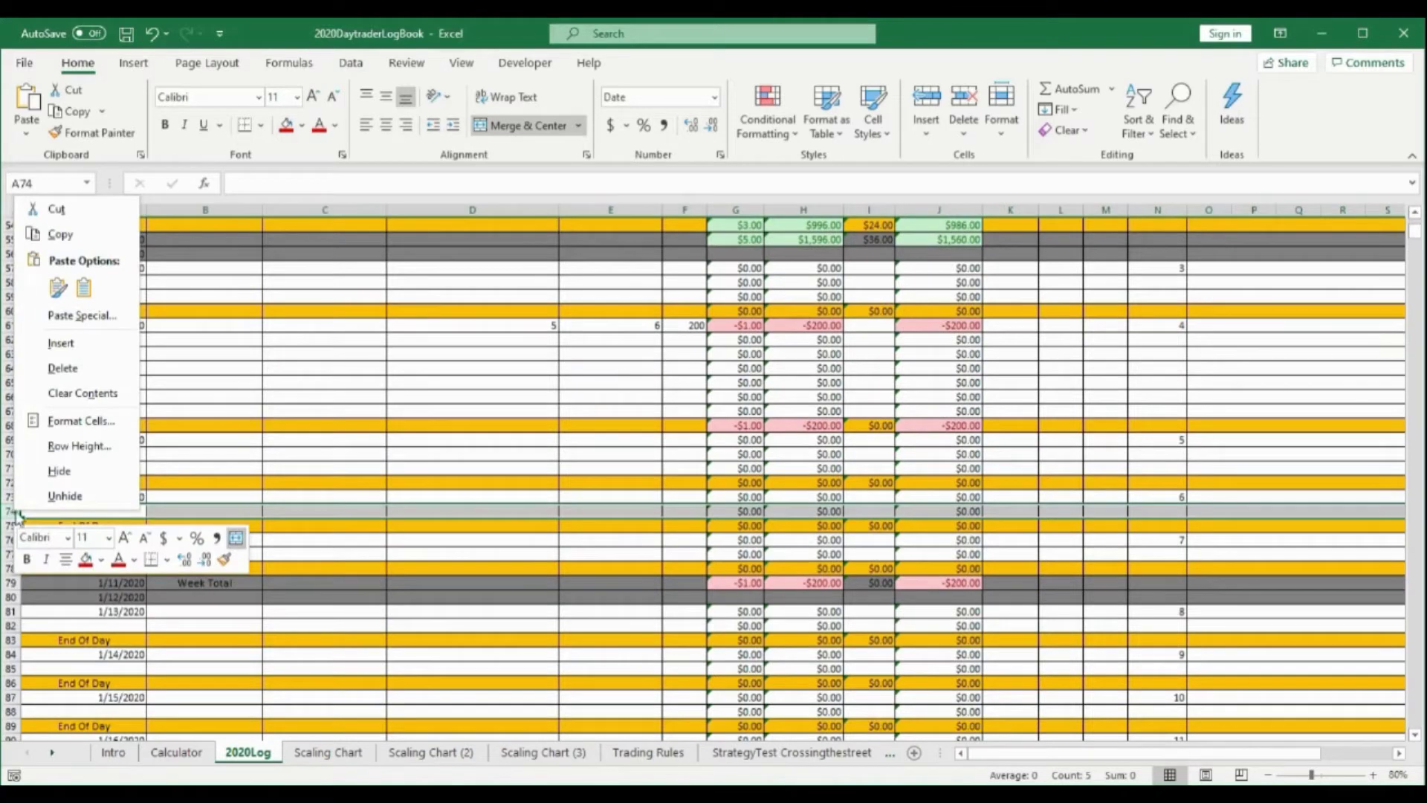
pyautogui.click(61, 343)
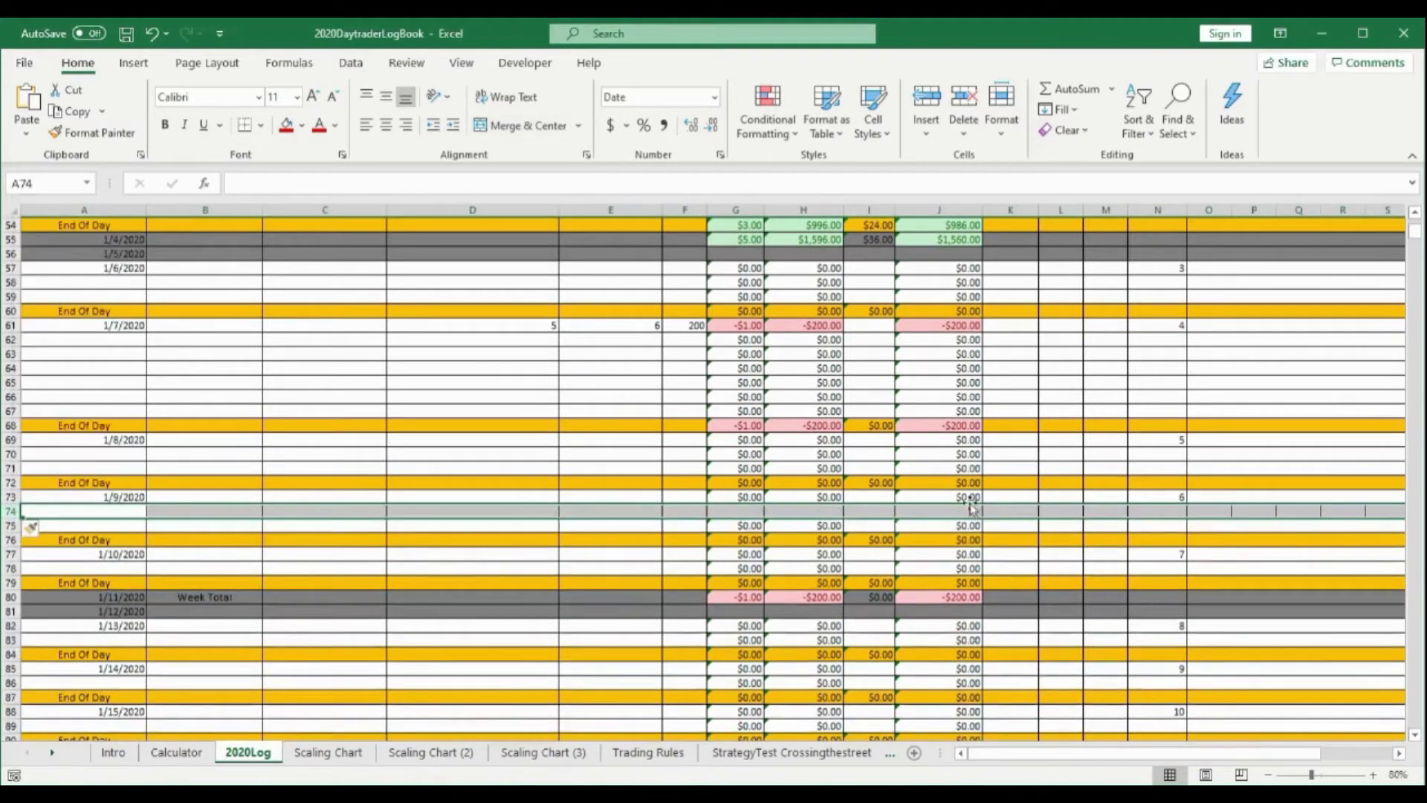
# Merge and center cells O74 through AB74 in the new row
pyautogui.moveTo(1156, 753); pyautogui.dragTo(1226, 753)
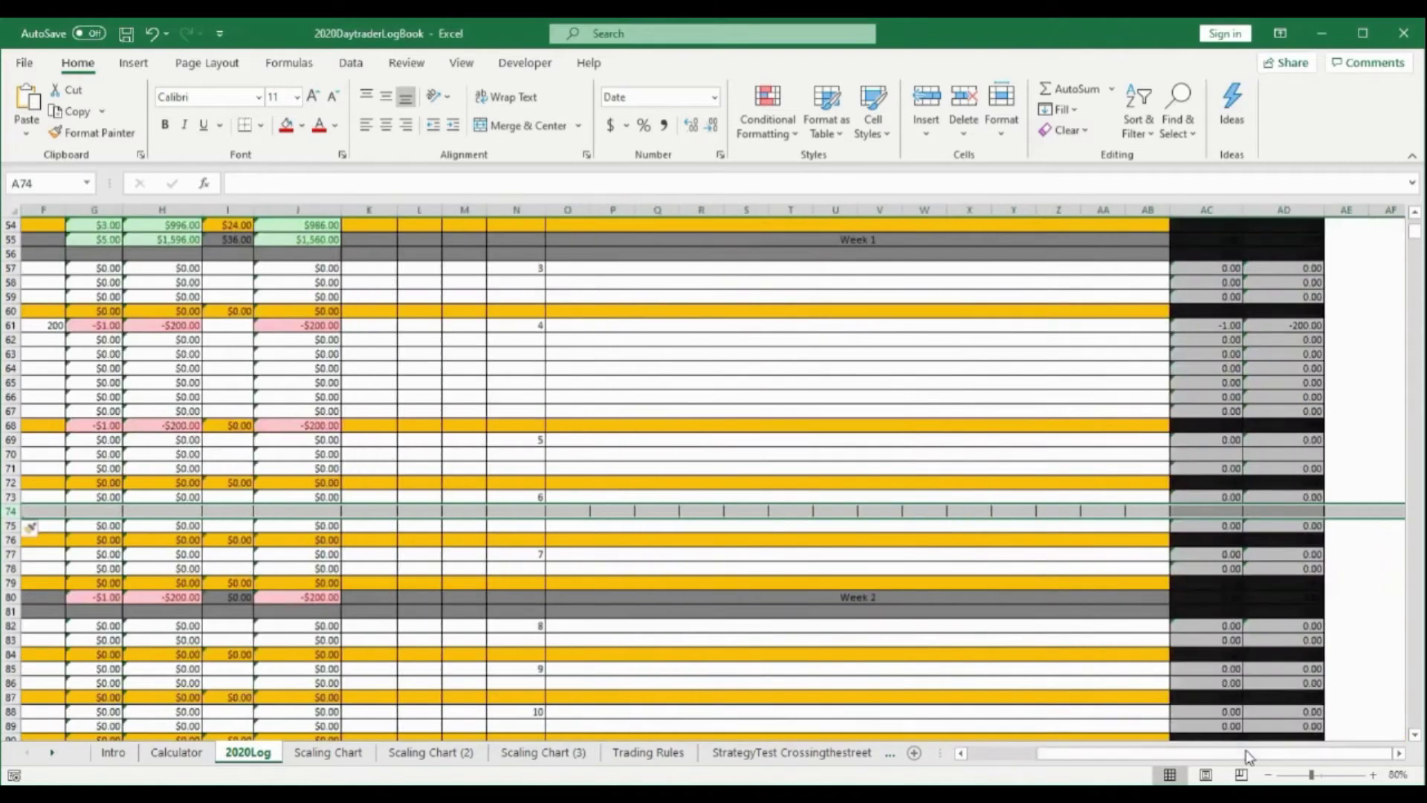
pyautogui.click(933, 509)
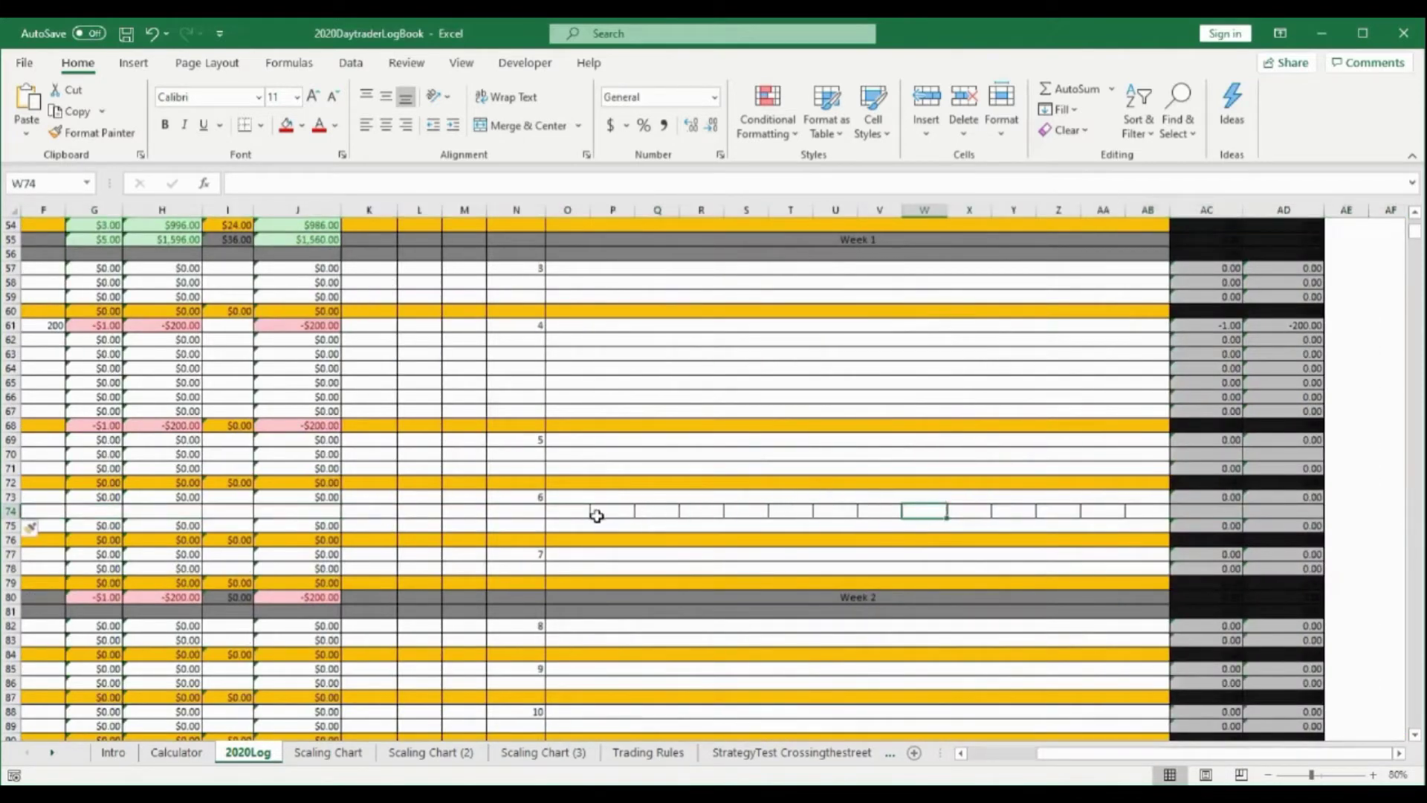
pyautogui.moveTo(582, 512); pyautogui.dragTo(1126, 512)
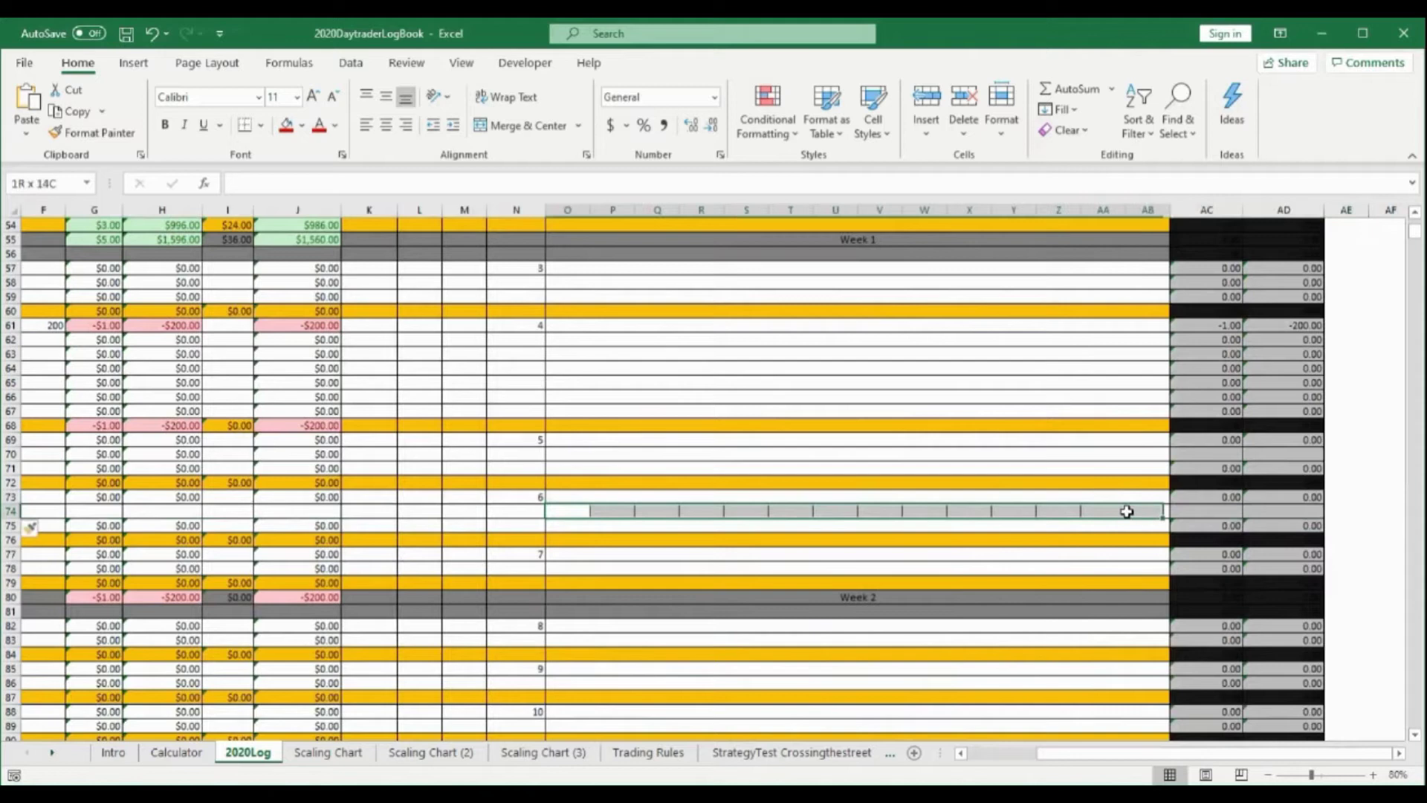
pyautogui.click(523, 126)
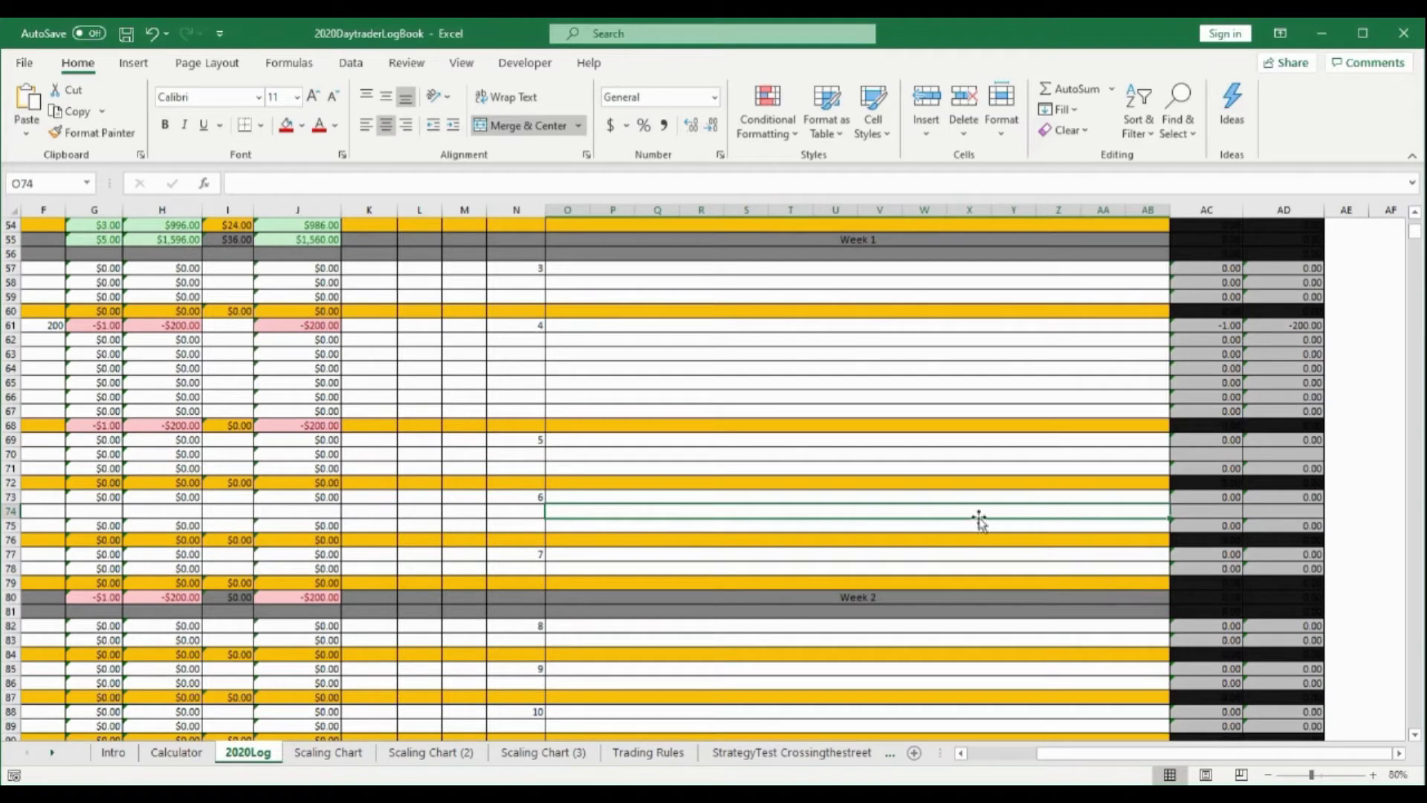
# Fill the row 73 formulas in columns AC and AD down to row 74
pyautogui.click(1205, 497)
pyautogui.moveTo(1243, 504); pyautogui.dragTo(1319, 516)
pyautogui.click(1308, 497)
pyautogui.moveTo(1170, 753); pyautogui.dragTo(1098, 765)
# Fill the PNL PS, Total PNL $ and PNL $ formulas from row 73 down to row 74
pyautogui.click(753, 502)
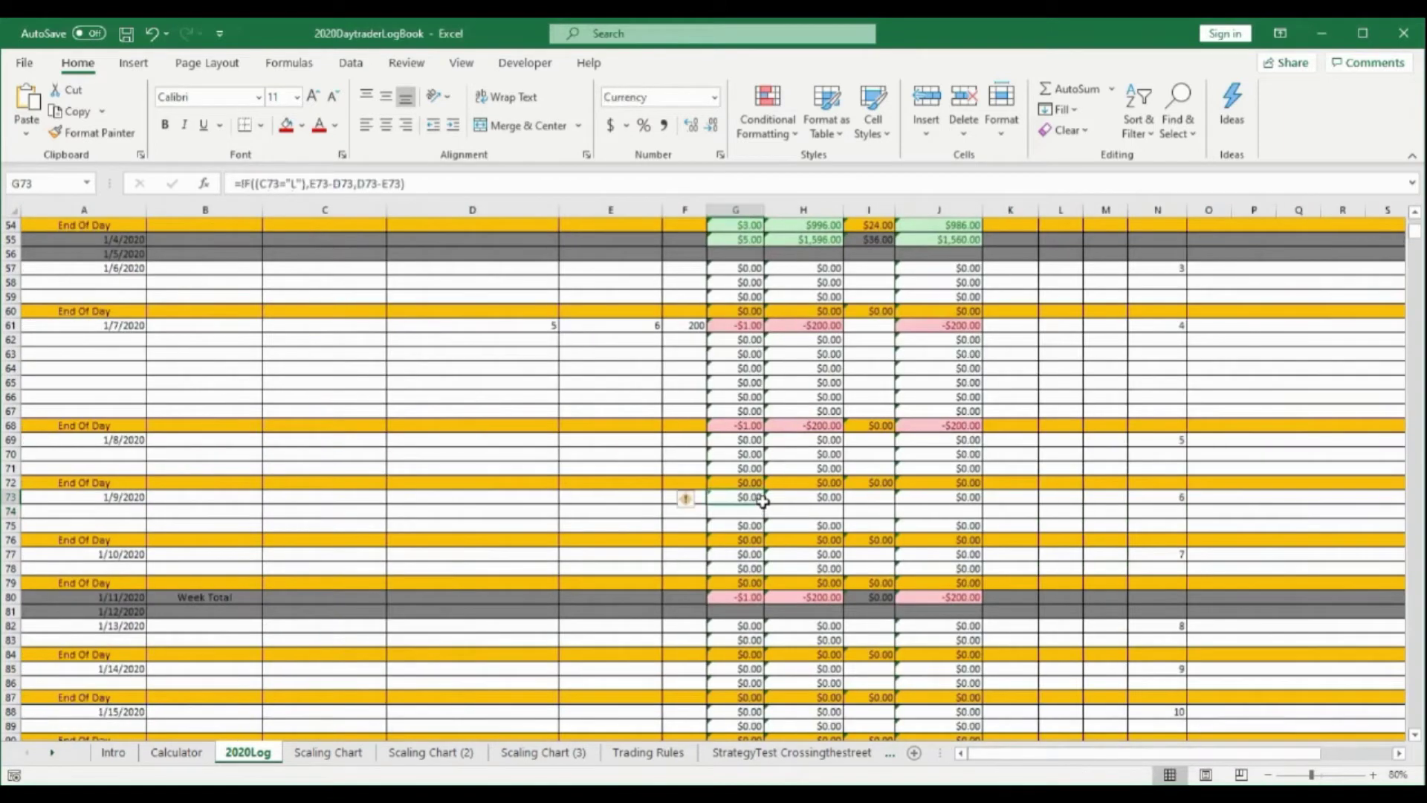
pyautogui.moveTo(760, 503); pyautogui.dragTo(765, 517)
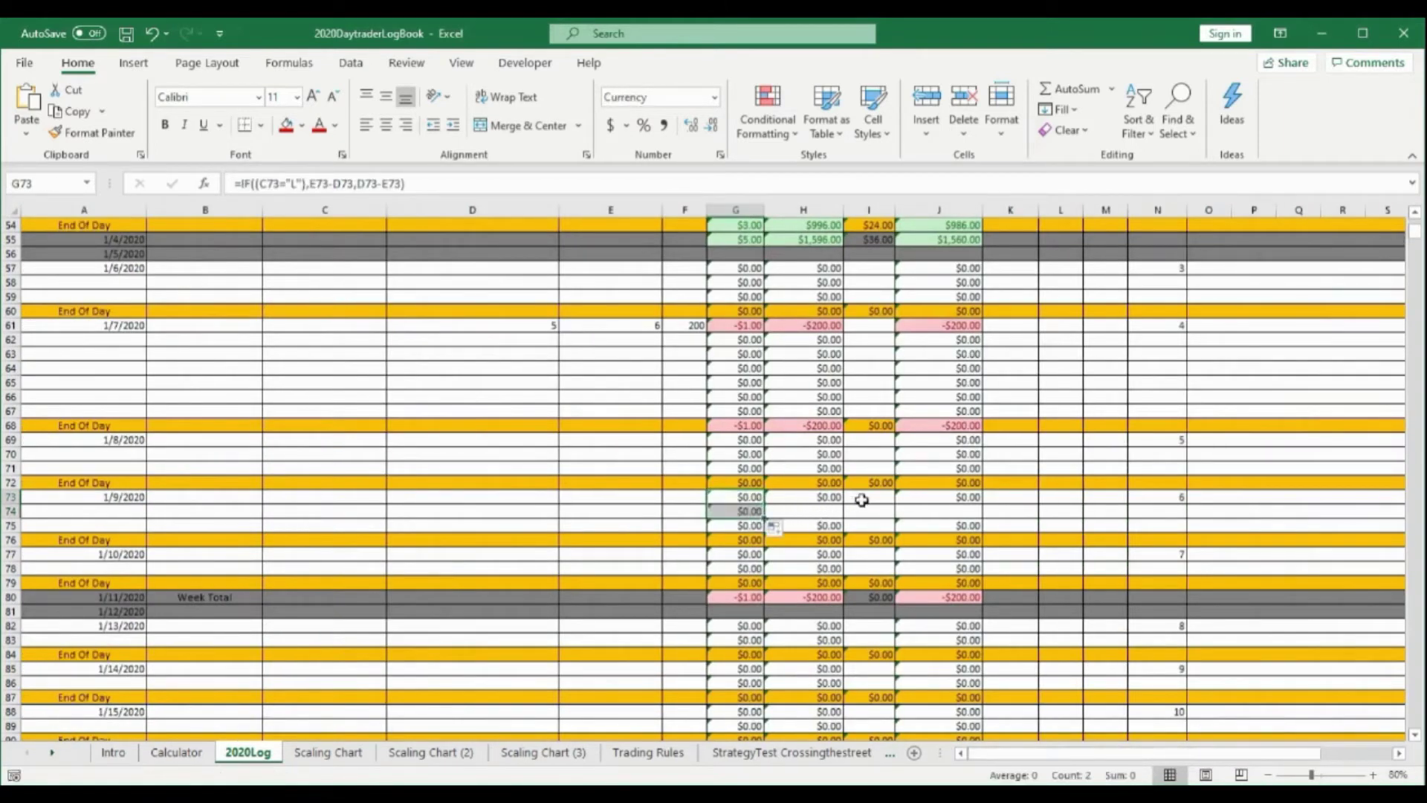
pyautogui.click(877, 497)
pyautogui.click(953, 495)
pyautogui.moveTo(981, 505); pyautogui.dragTo(982, 519)
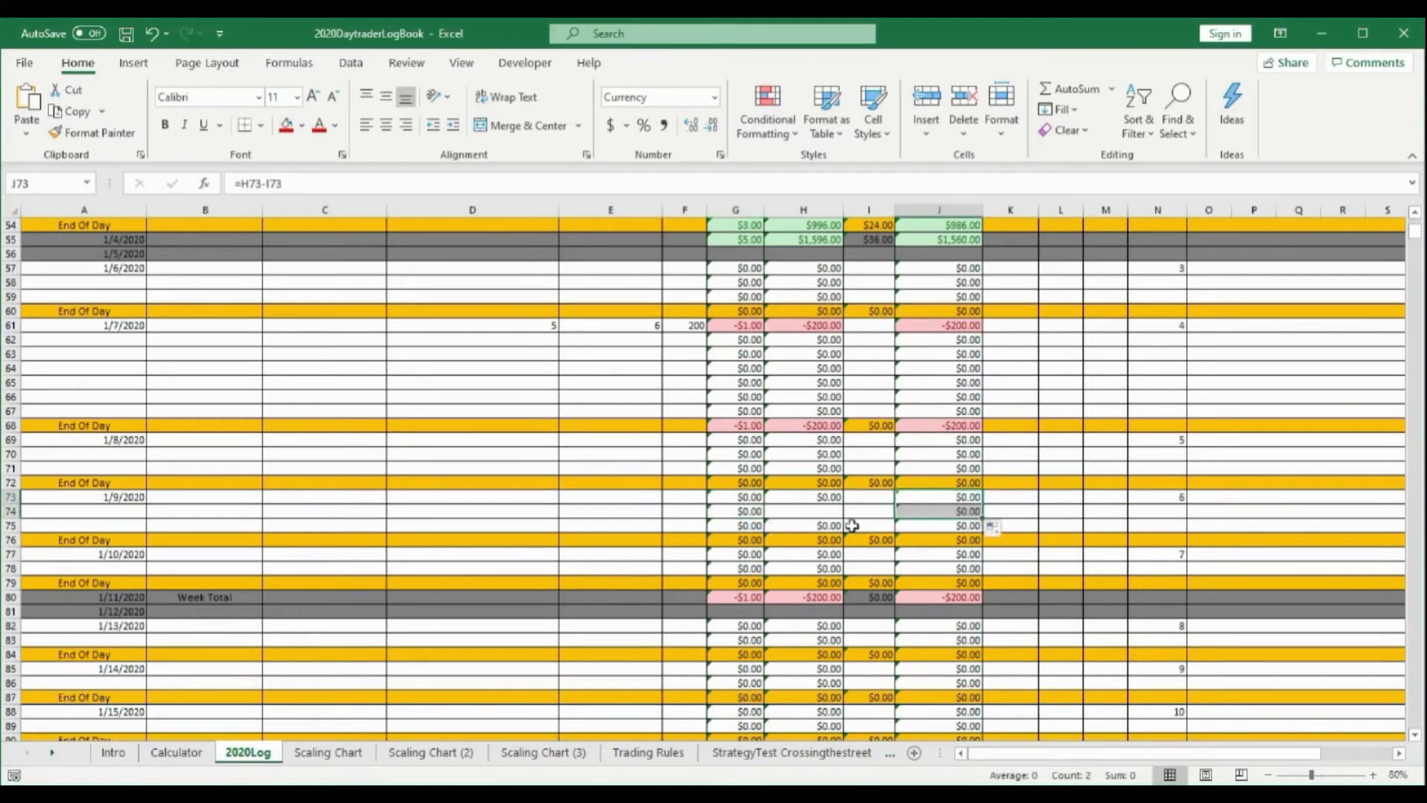
pyautogui.click(824, 499)
pyautogui.moveTo(843, 504); pyautogui.dragTo(843, 517)
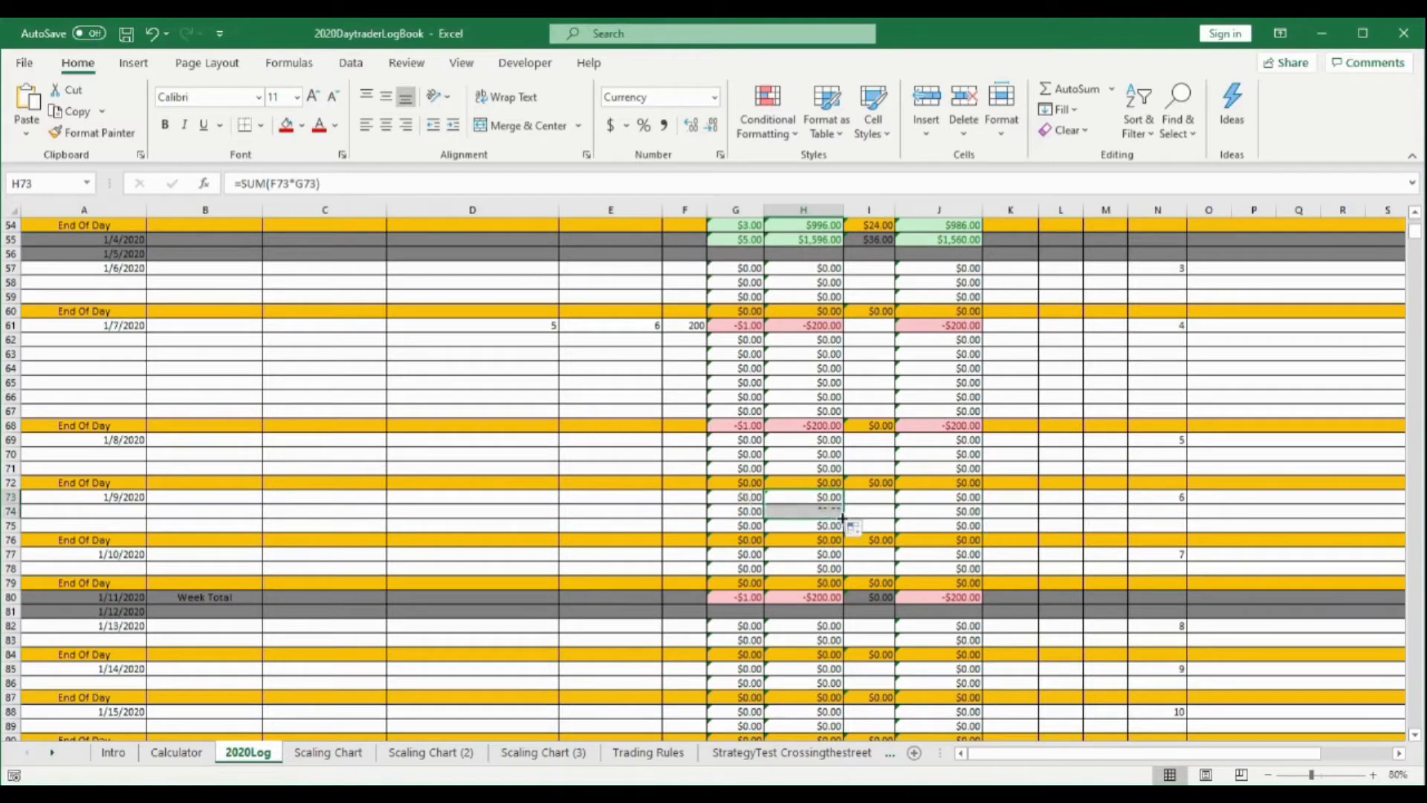
pyautogui.click(1026, 511)
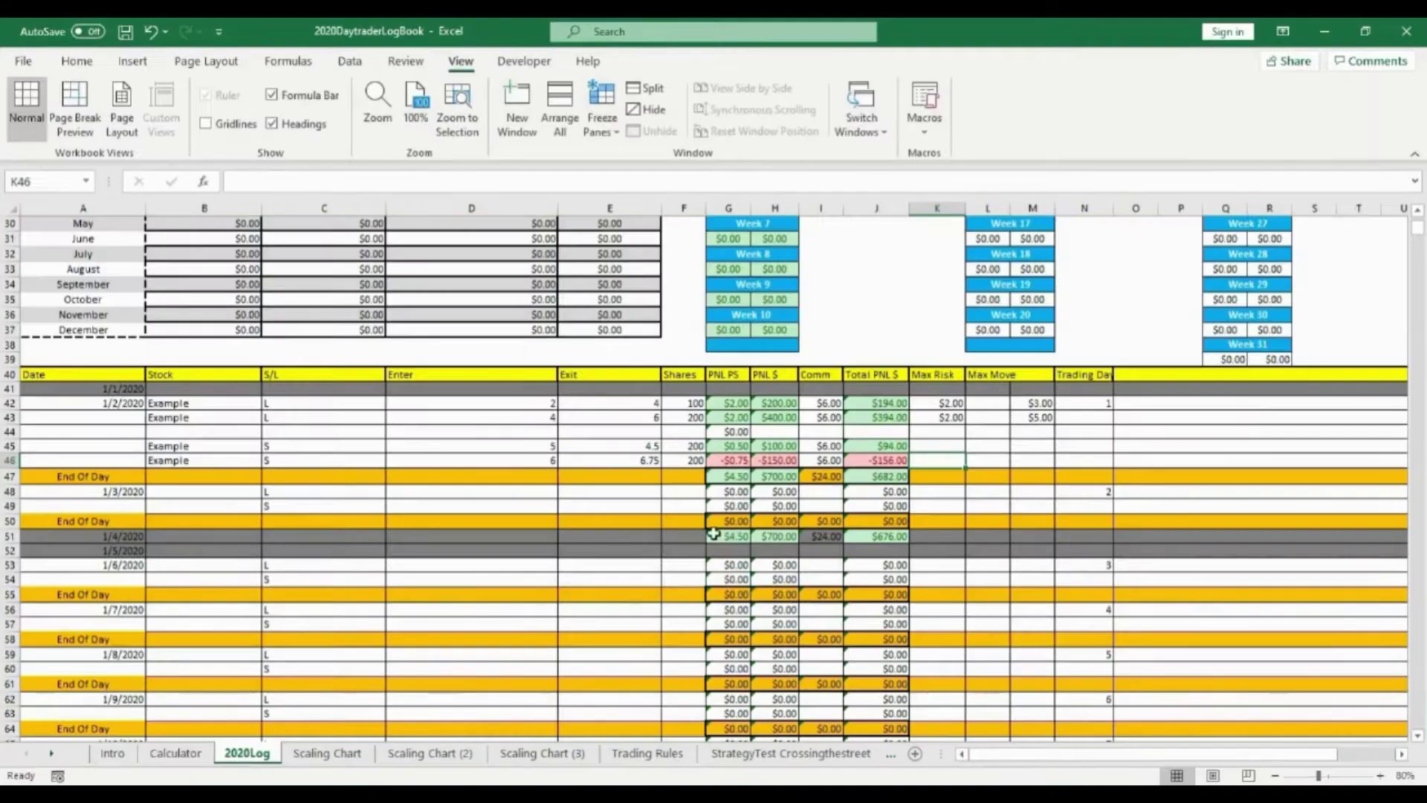
# Examine the year-to-date, monthly and weekly summaries on the 2020Log sheet and where the workbook's save commands are
pyautogui.scroll(5, 761, 433)
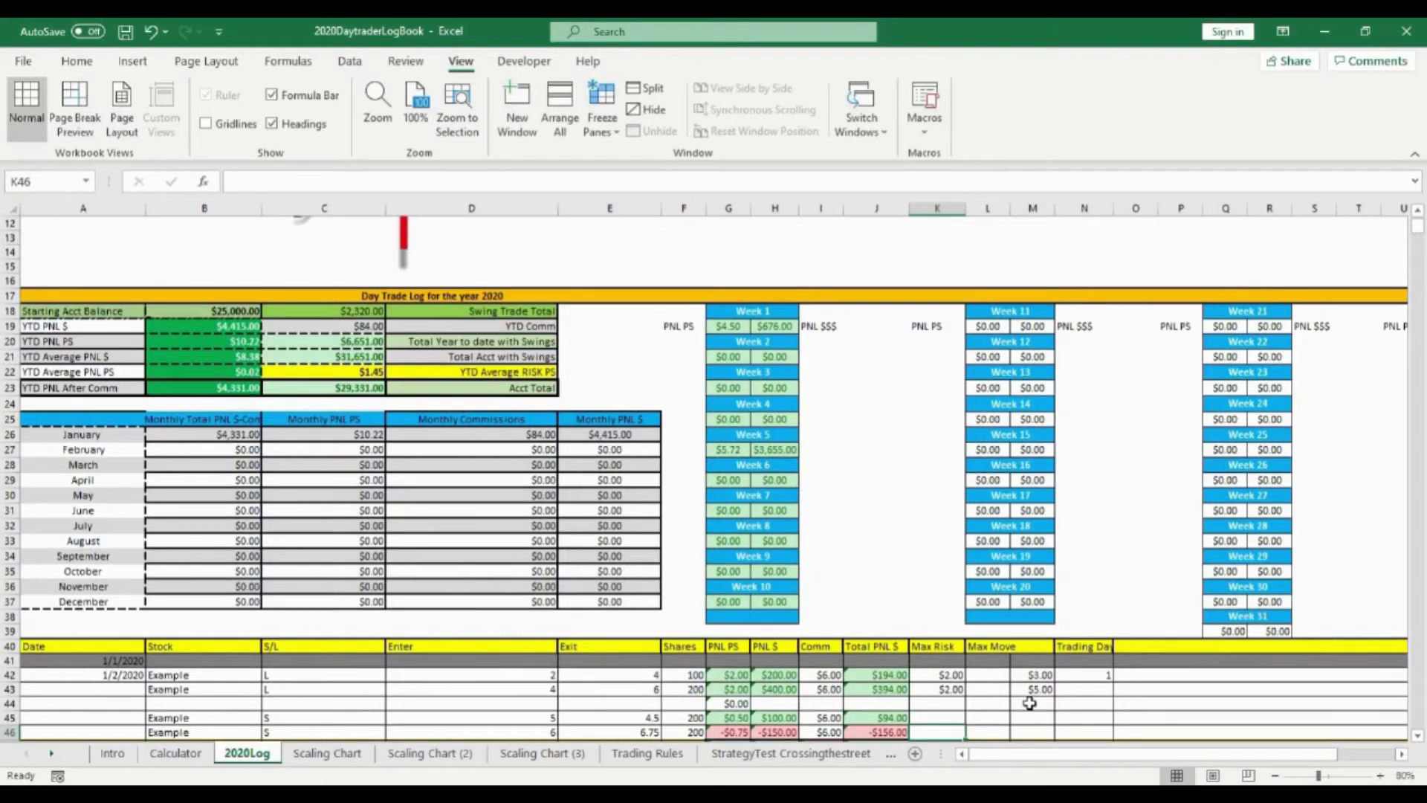
pyautogui.moveTo(1048, 756); pyautogui.dragTo(1007, 756)
pyautogui.scroll(4, 778, 497)
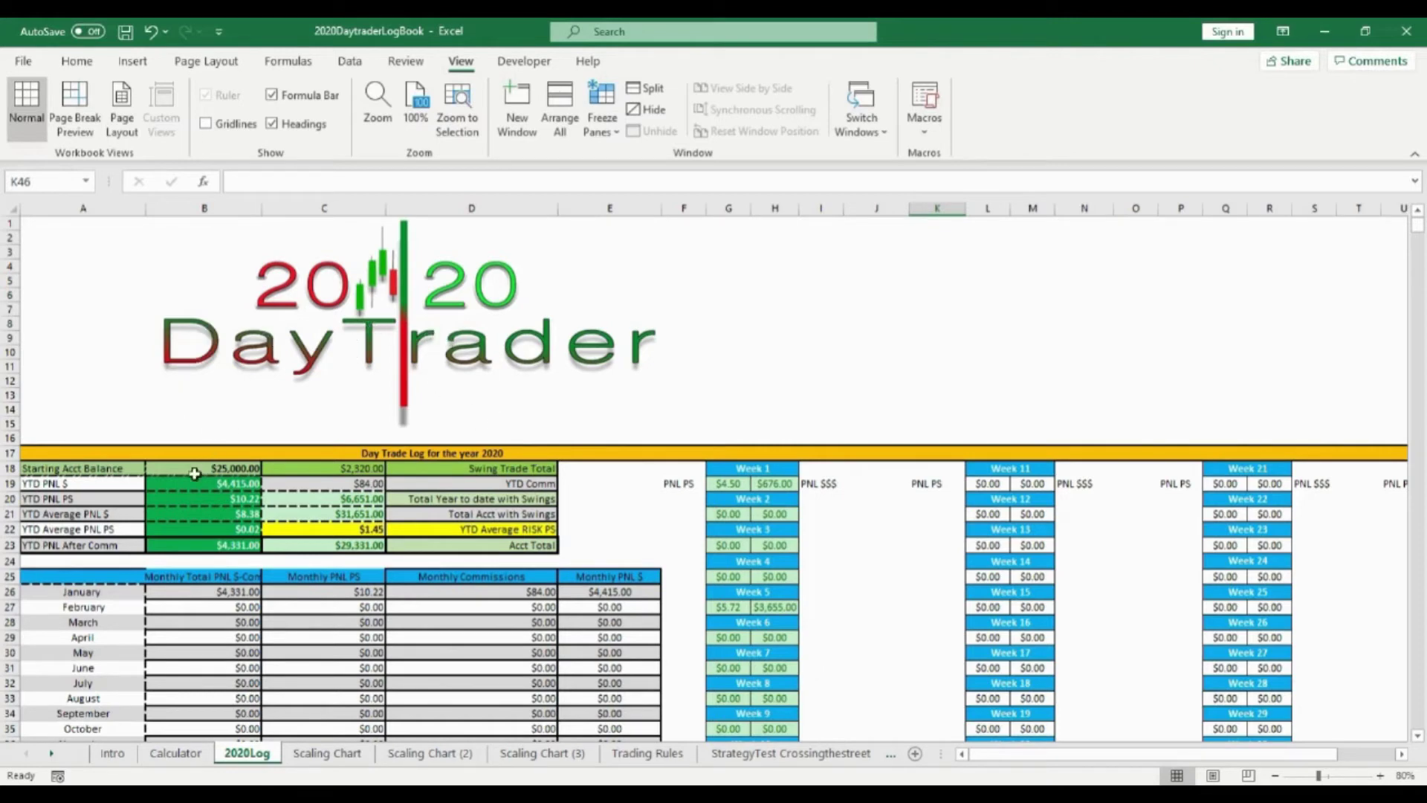
pyautogui.click(26, 62)
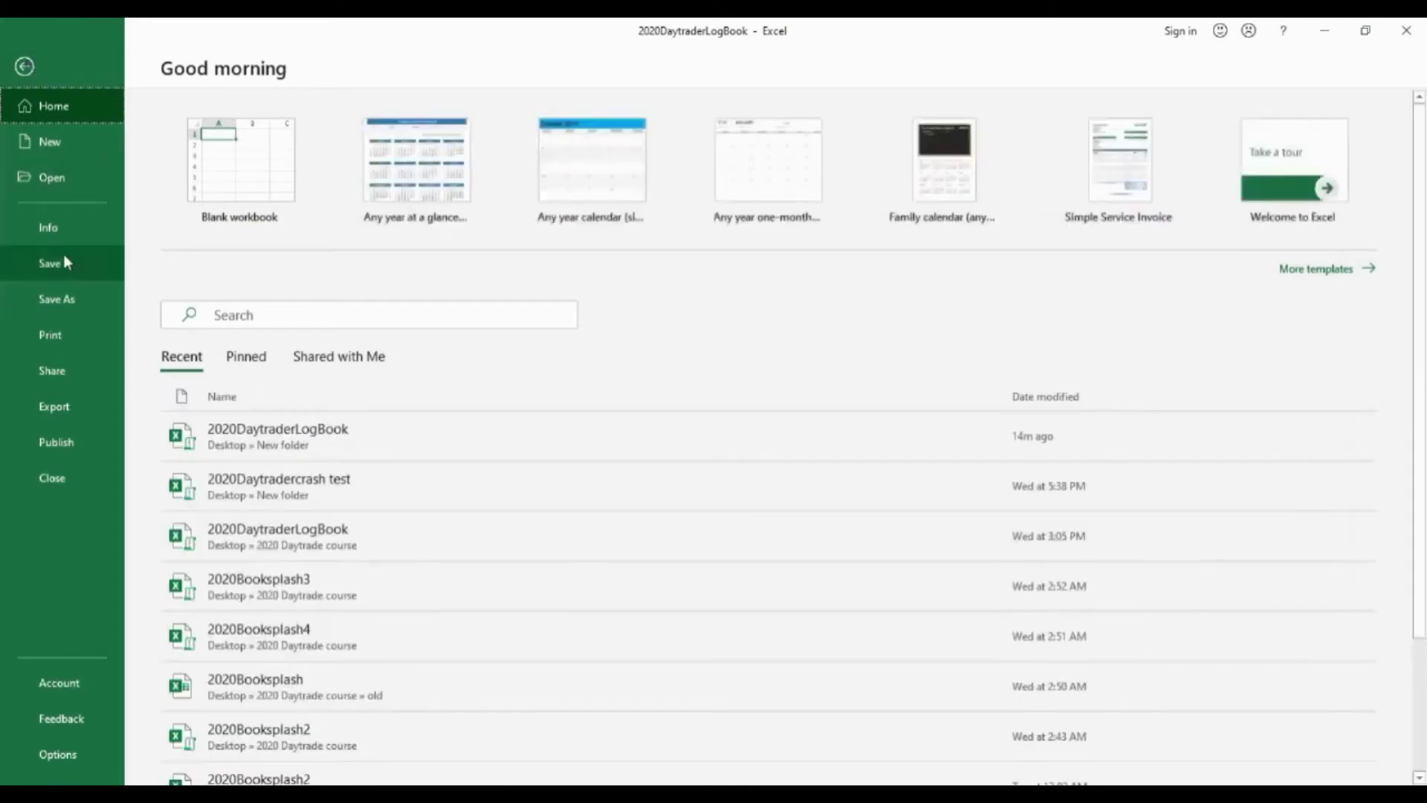
pyautogui.click(25, 66)
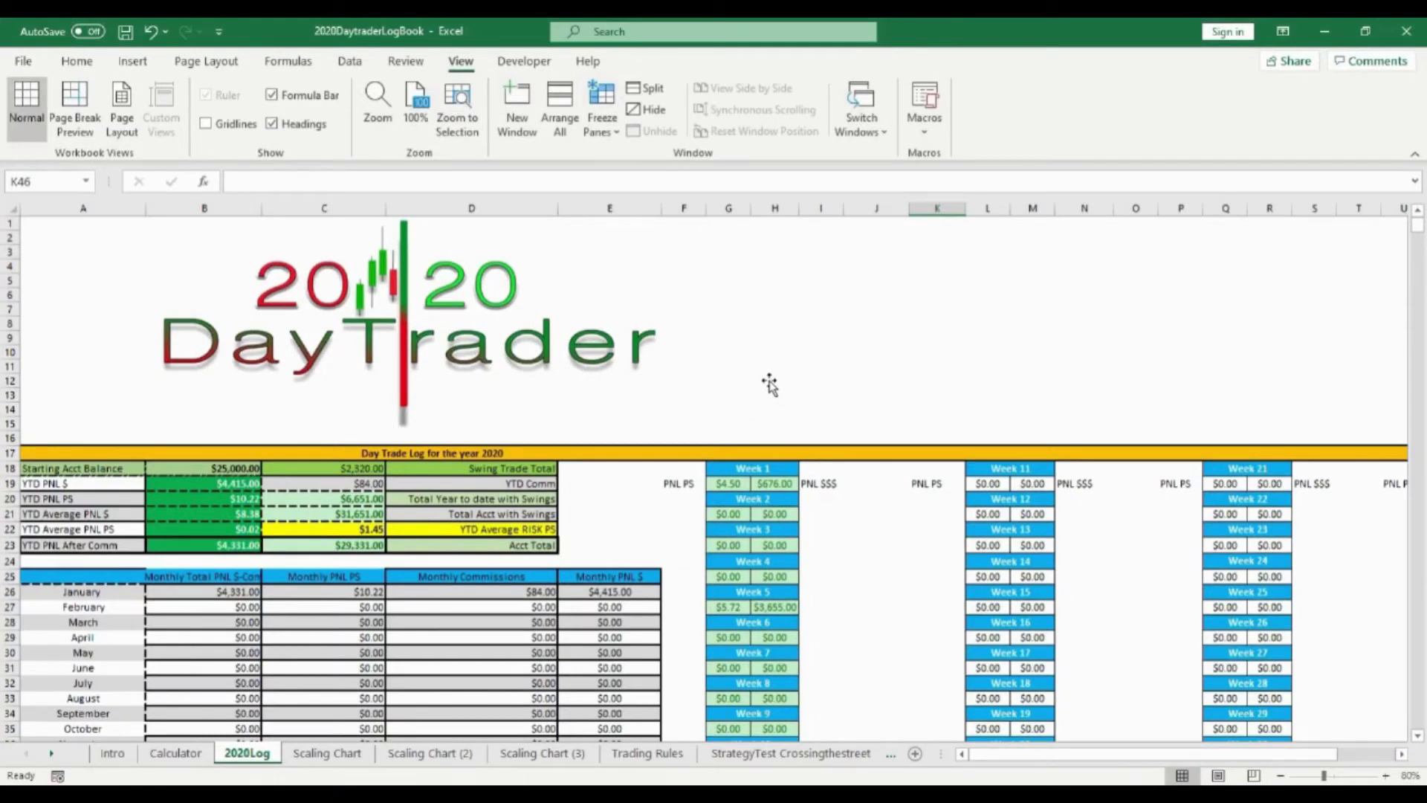
pyautogui.scroll(-6, 747, 455)
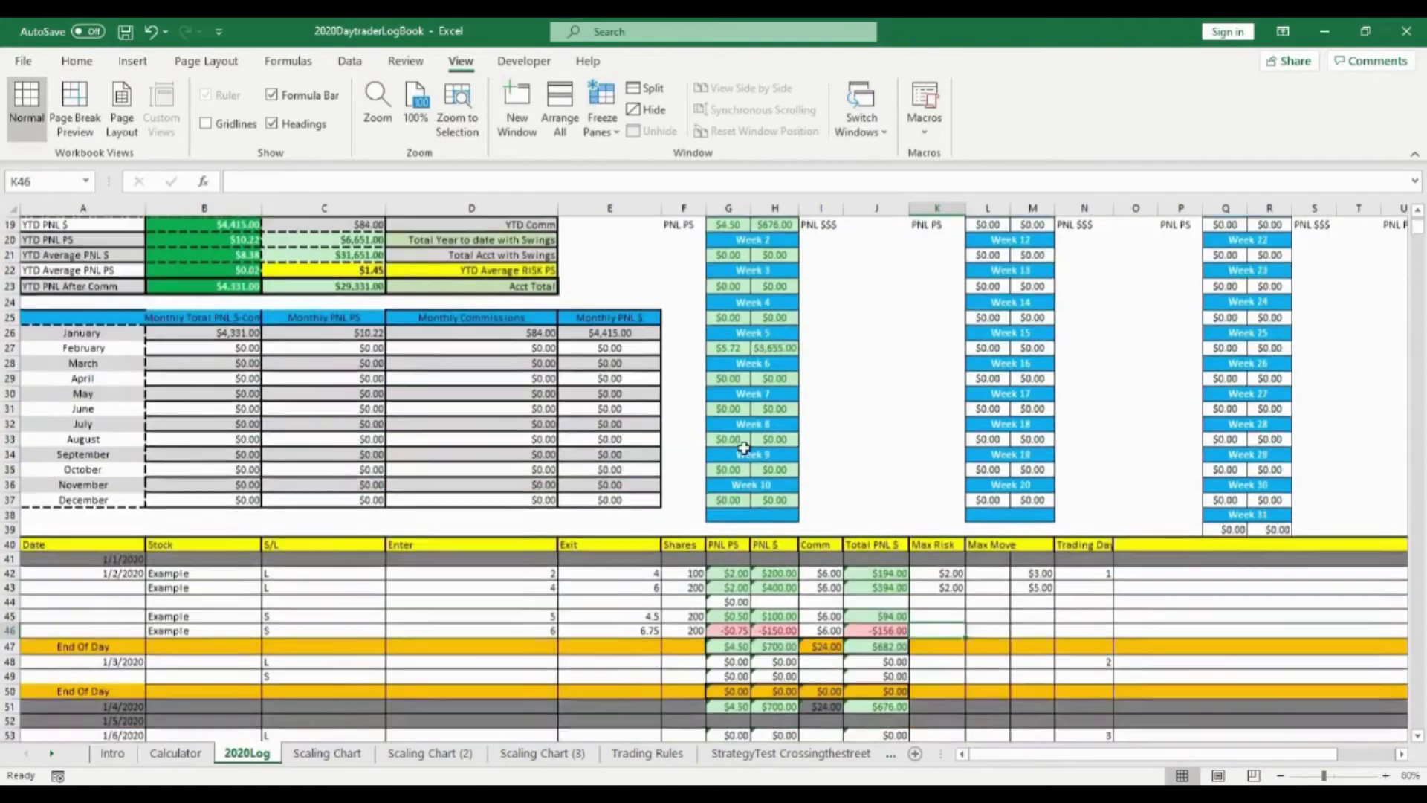
pyautogui.scroll(-3, 773, 424)
pyautogui.scroll(8, 773, 431)
pyautogui.scroll(1, 740, 429)
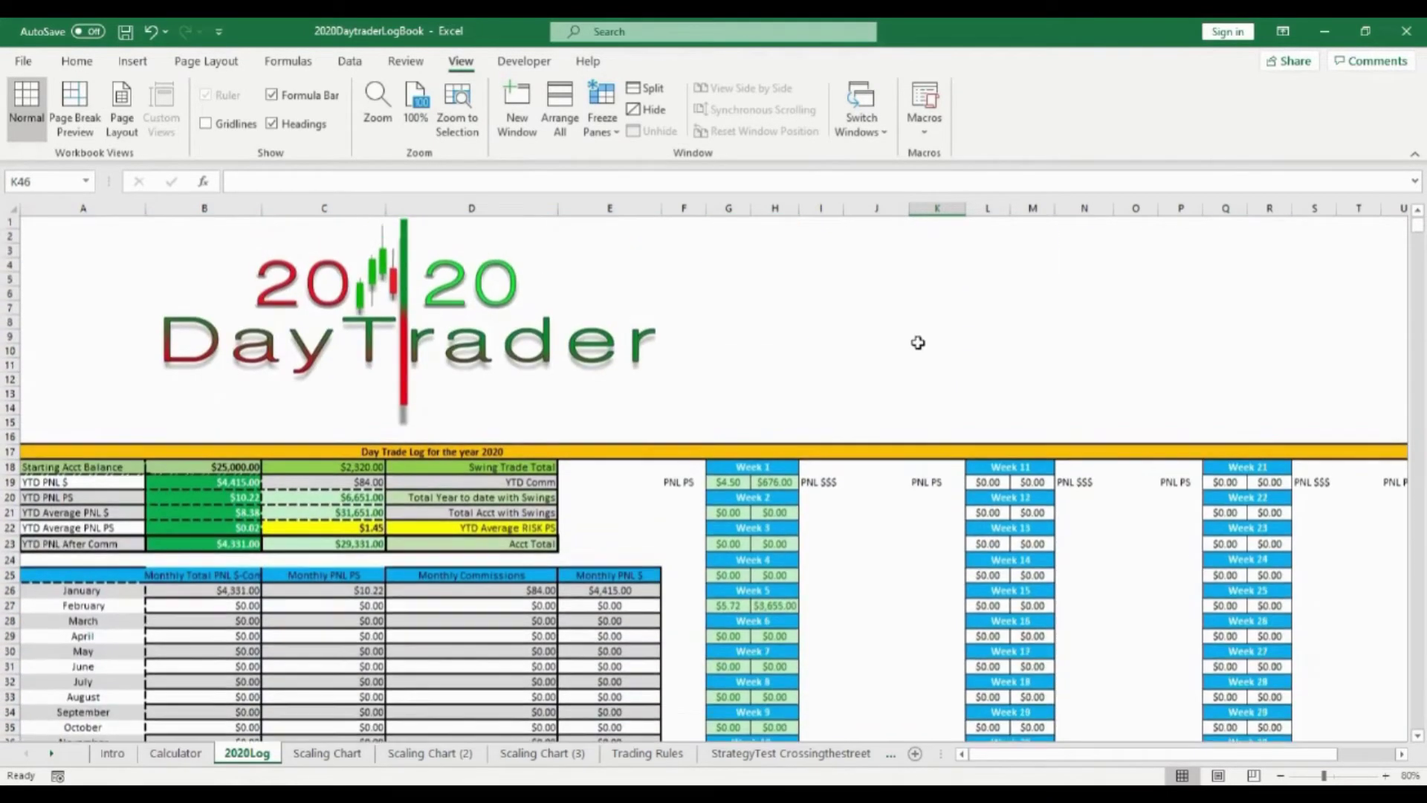
# Switch to File Explorer to view the workbooks in New folder, and return to the 2020DaytraderLogBook workbook in Excel
pyautogui.click(1325, 30)
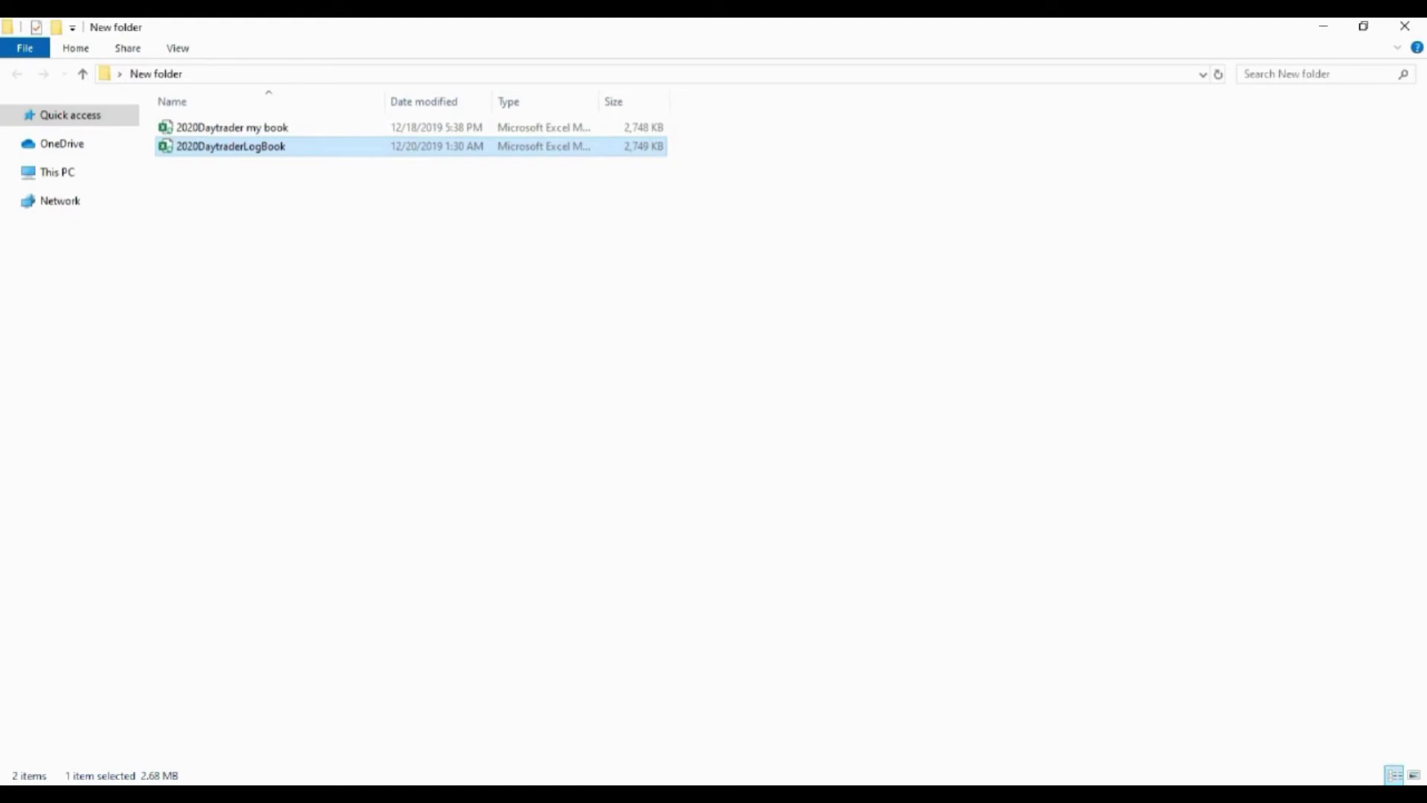
pyautogui.hotkey('alt', 'Tab')
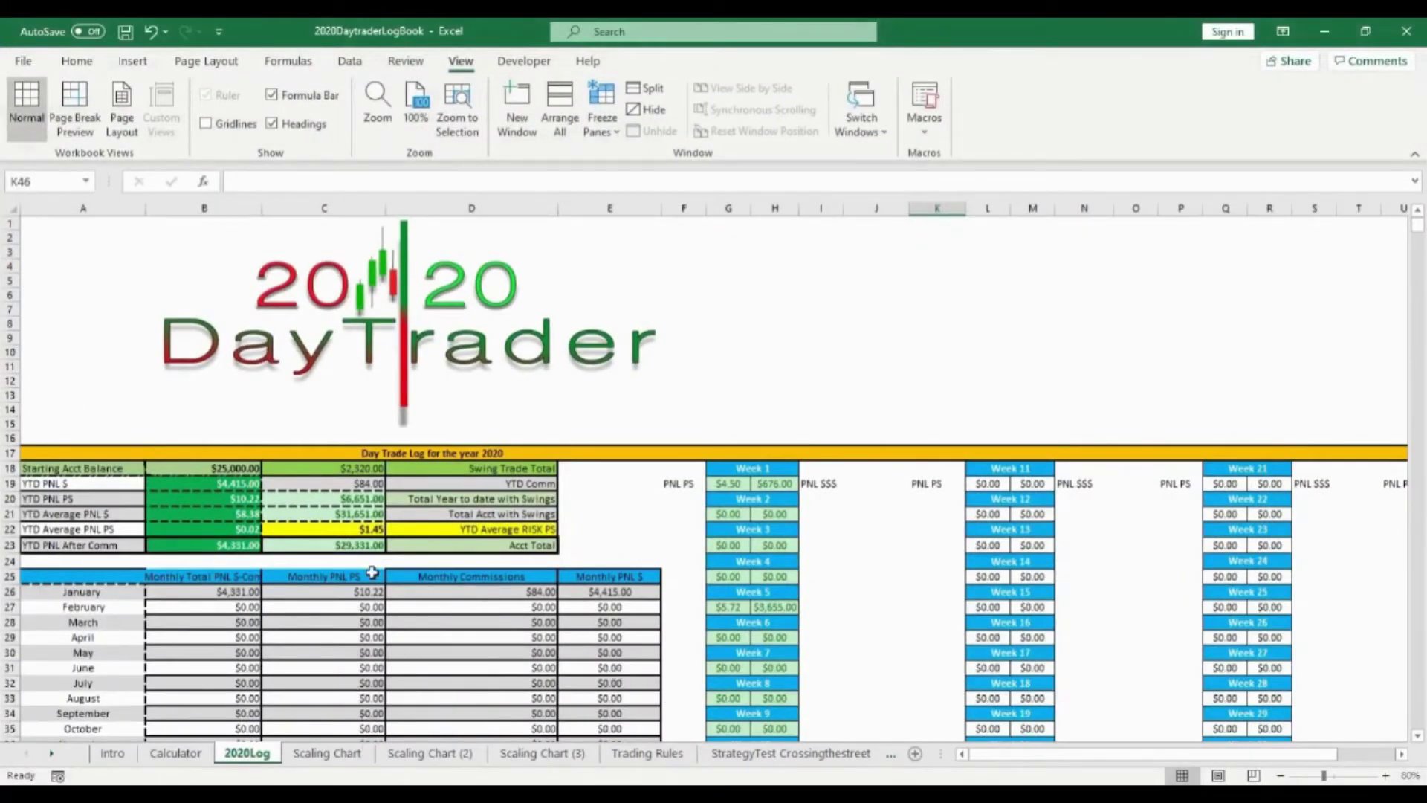
pyautogui.scroll(-1, 424, 576)
pyautogui.scroll(1, 424, 576)
# Open the Swings sheet at the end of the workbook
pyautogui.click(50, 755)
pyautogui.click(51, 754)
pyautogui.click(50, 755)
pyautogui.click(51, 754)
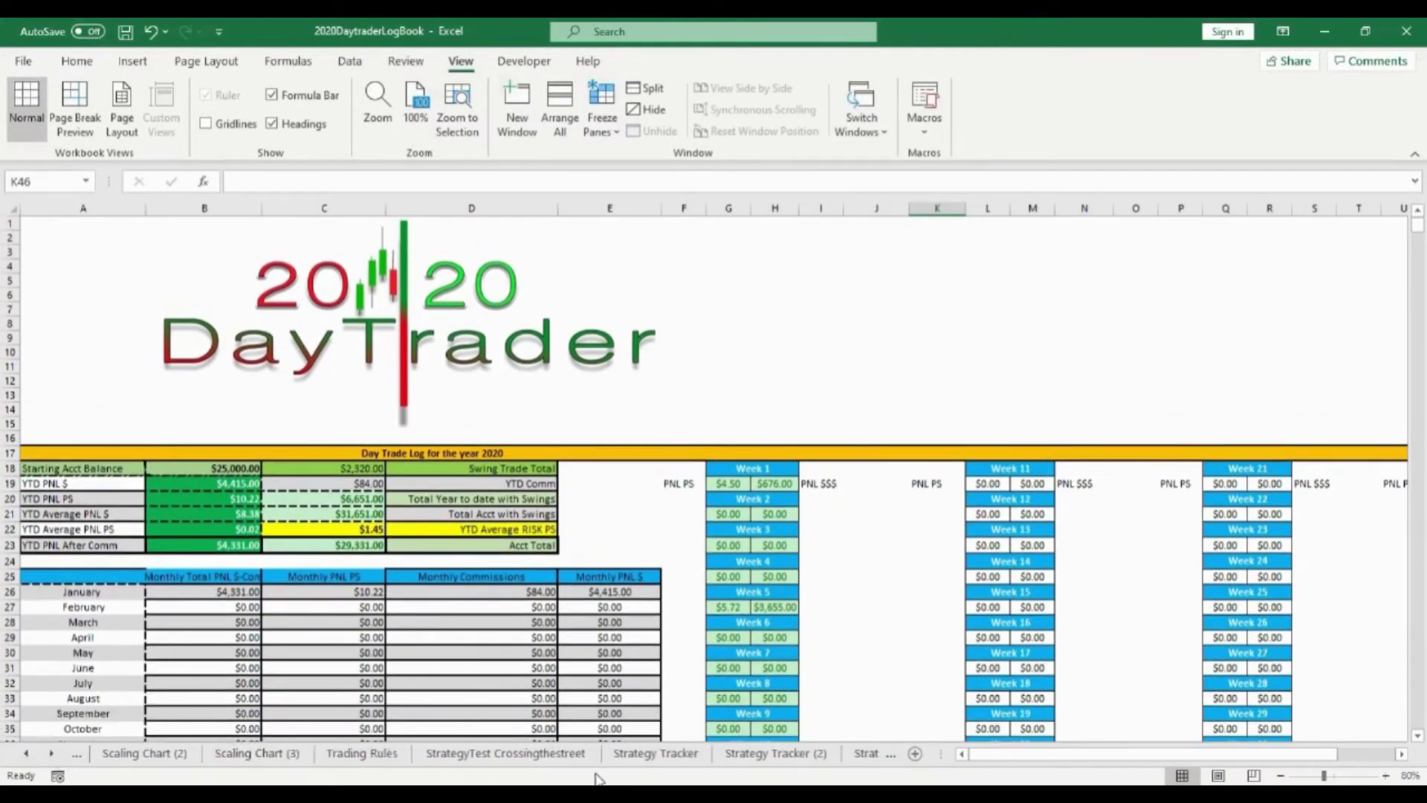
pyautogui.click(51, 754)
pyautogui.click(51, 755)
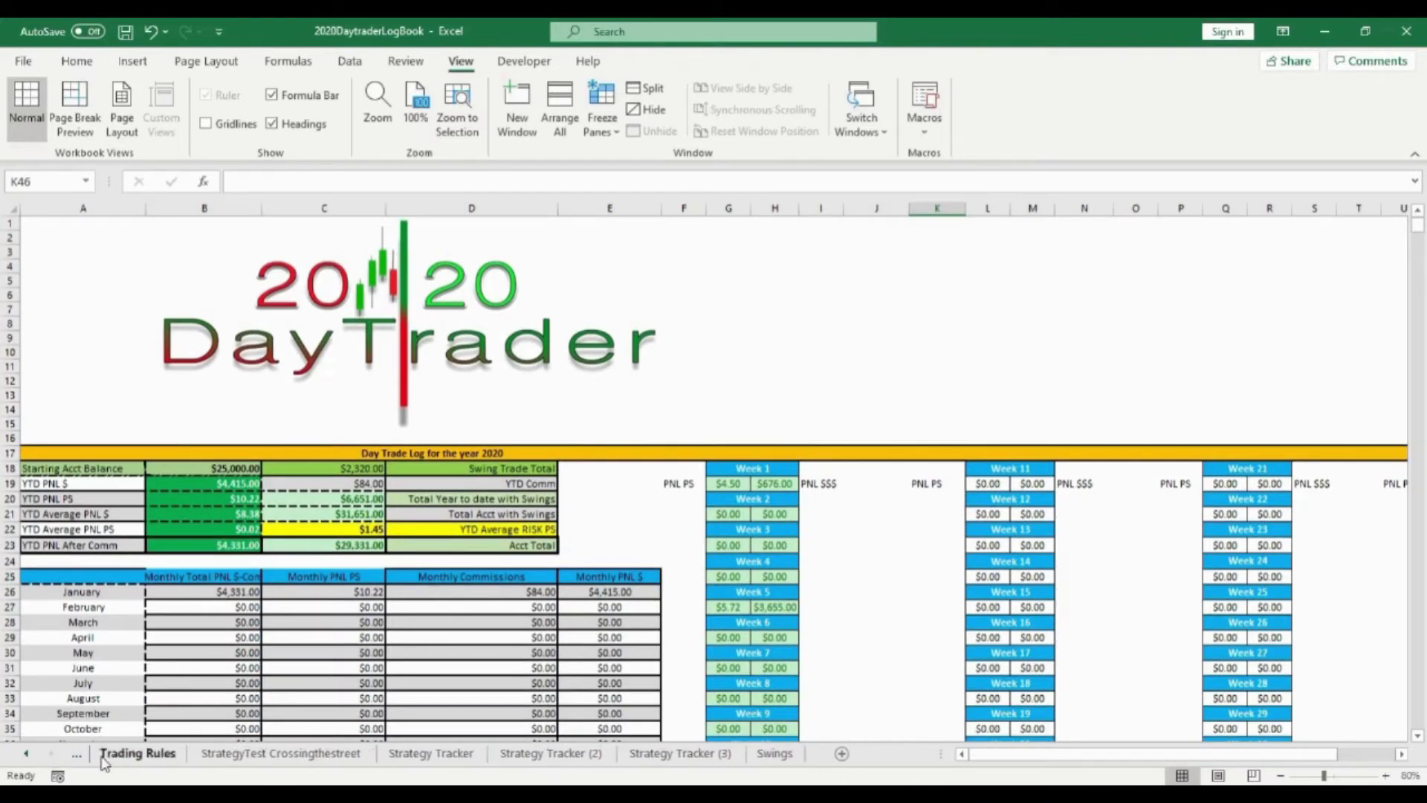
pyautogui.click(776, 753)
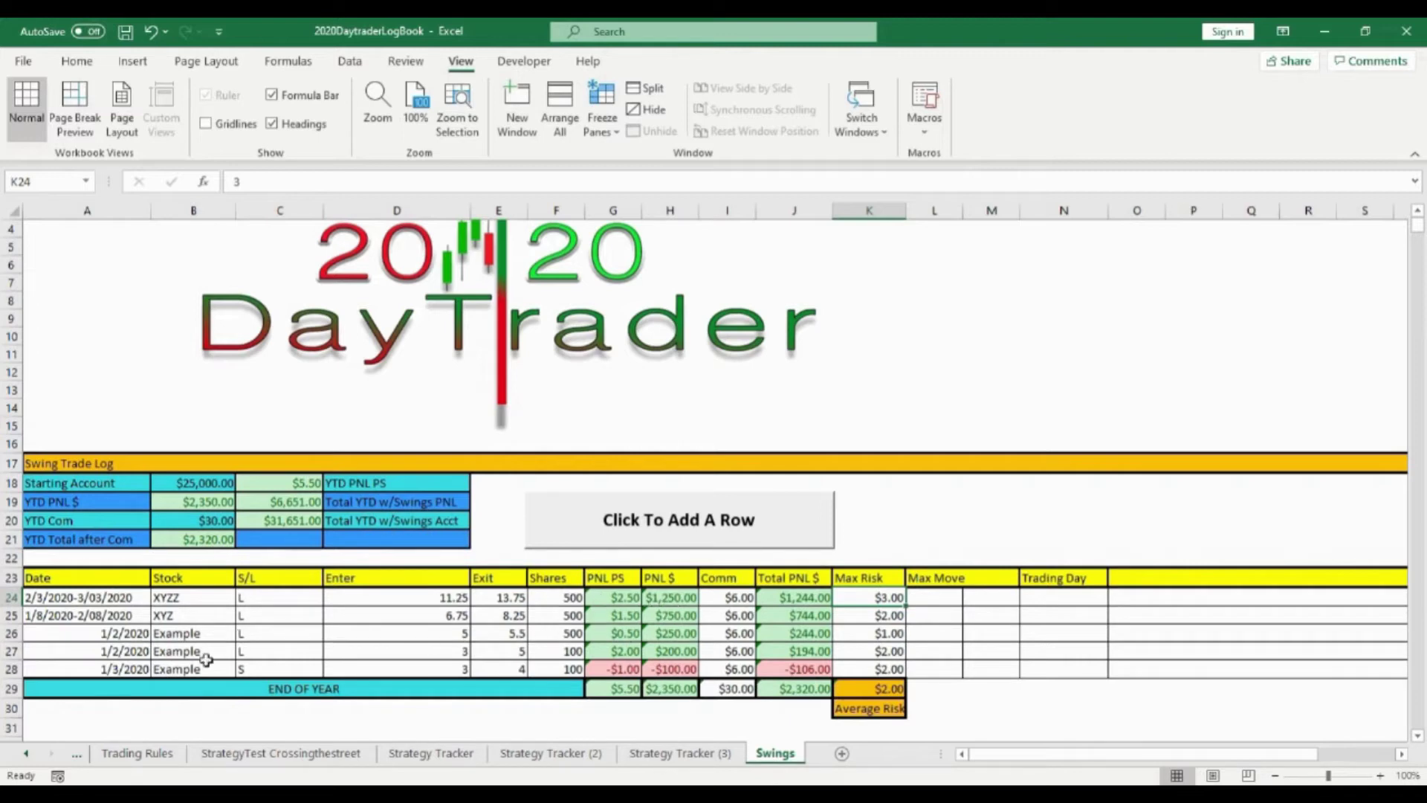
# Add a row to the swing trade log and enter the date 3/19/2020 in it
pyautogui.click(671, 527)
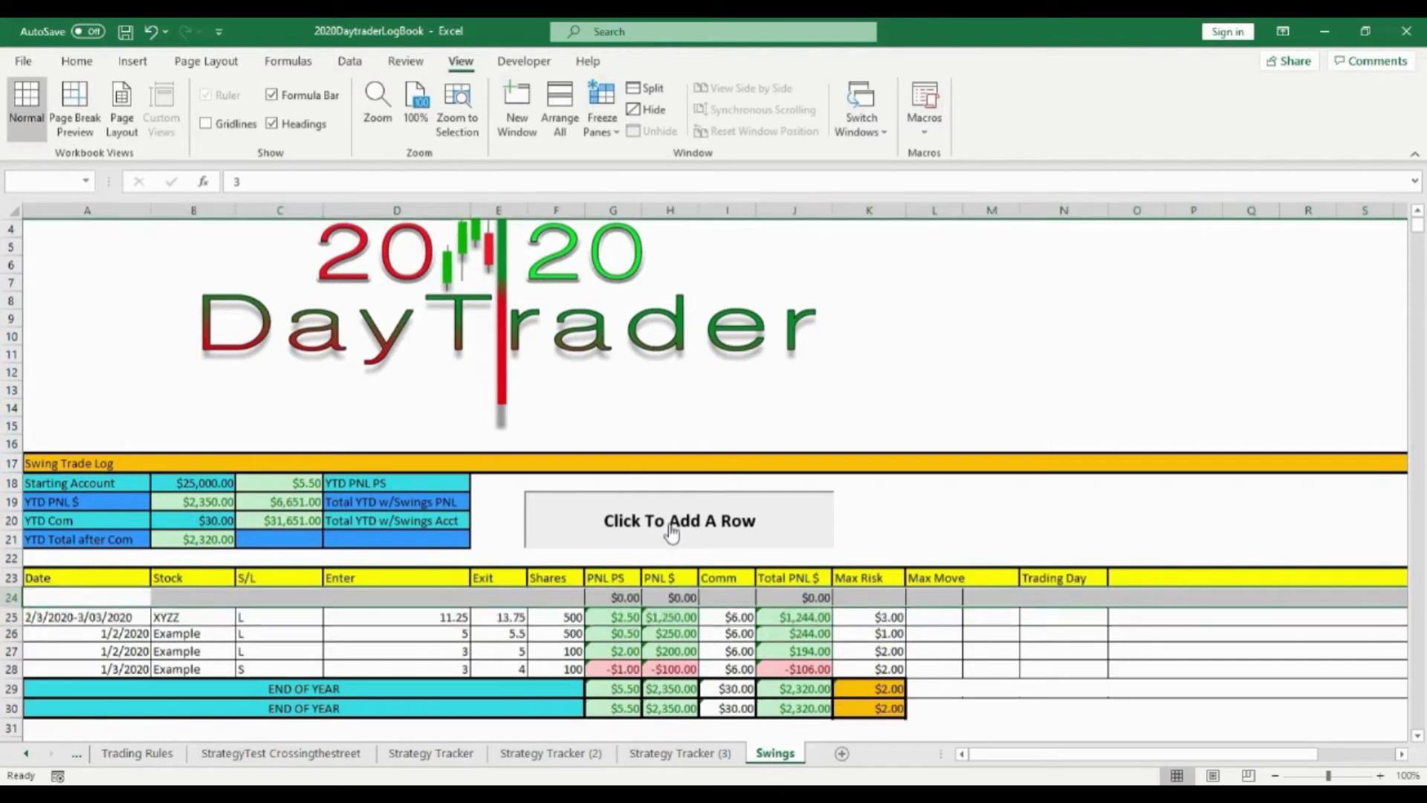
pyautogui.click(278, 617)
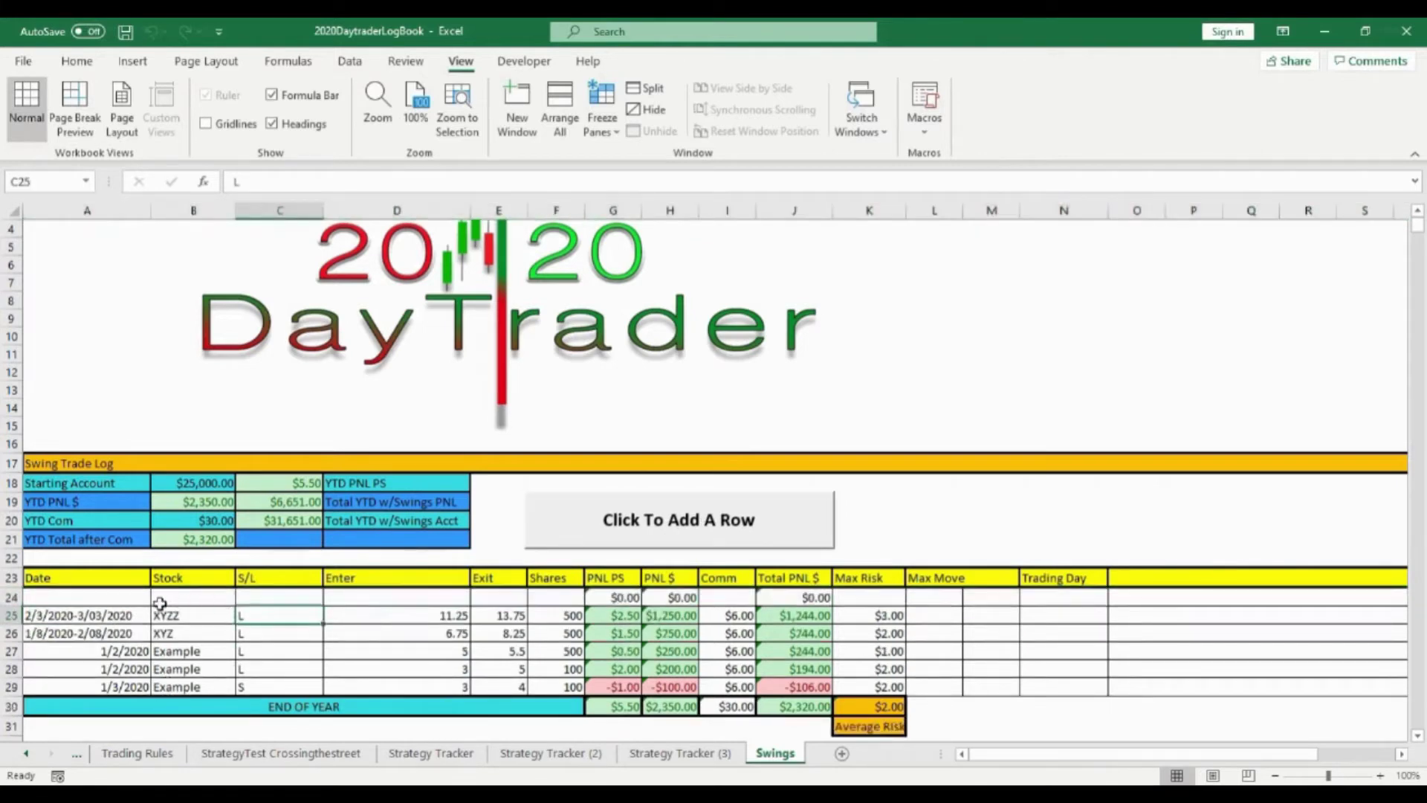
pyautogui.click(105, 597)
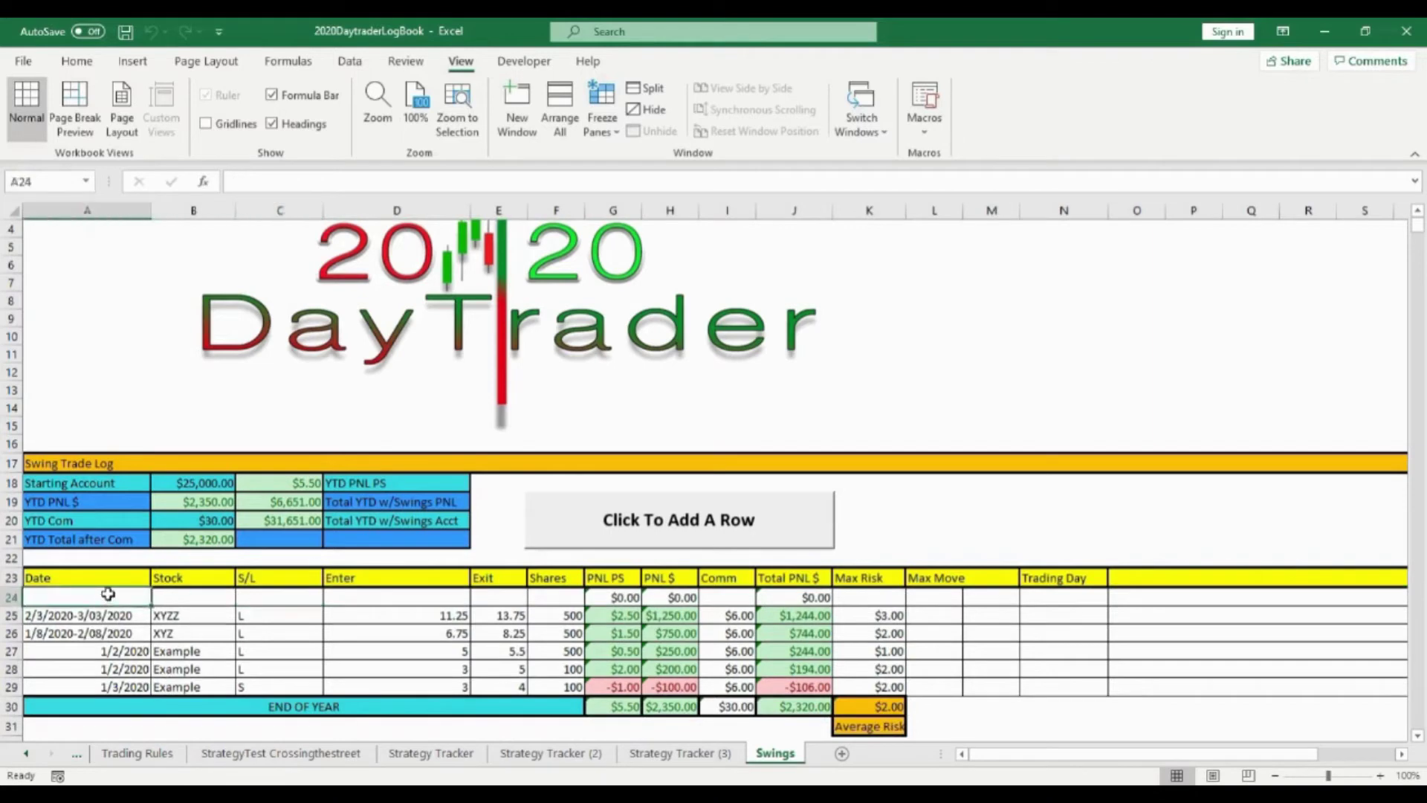
pyautogui.write('3/19/2020')
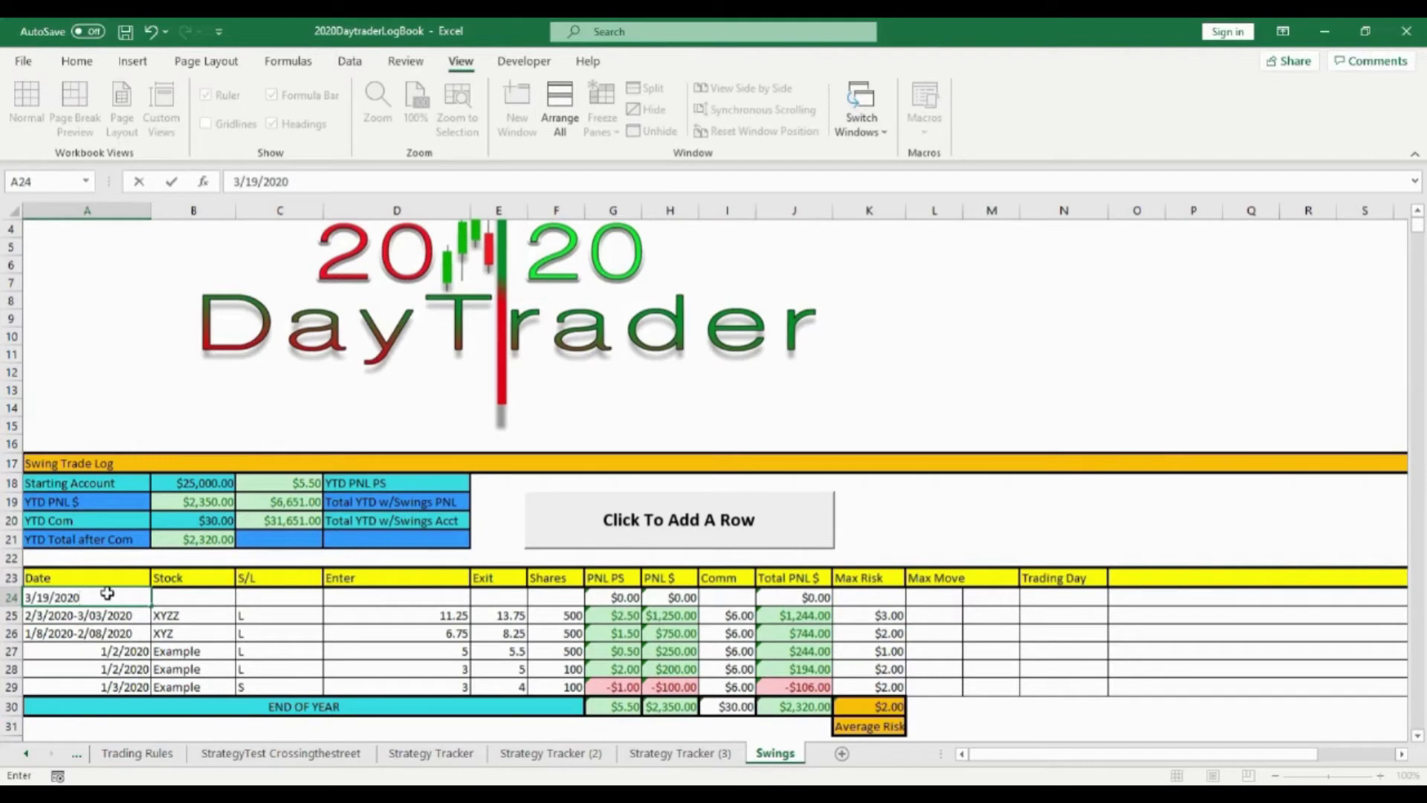
# Enter the stock xyz and the S/L value L for the 3/19/2020 swing trade
pyautogui.click(176, 596)
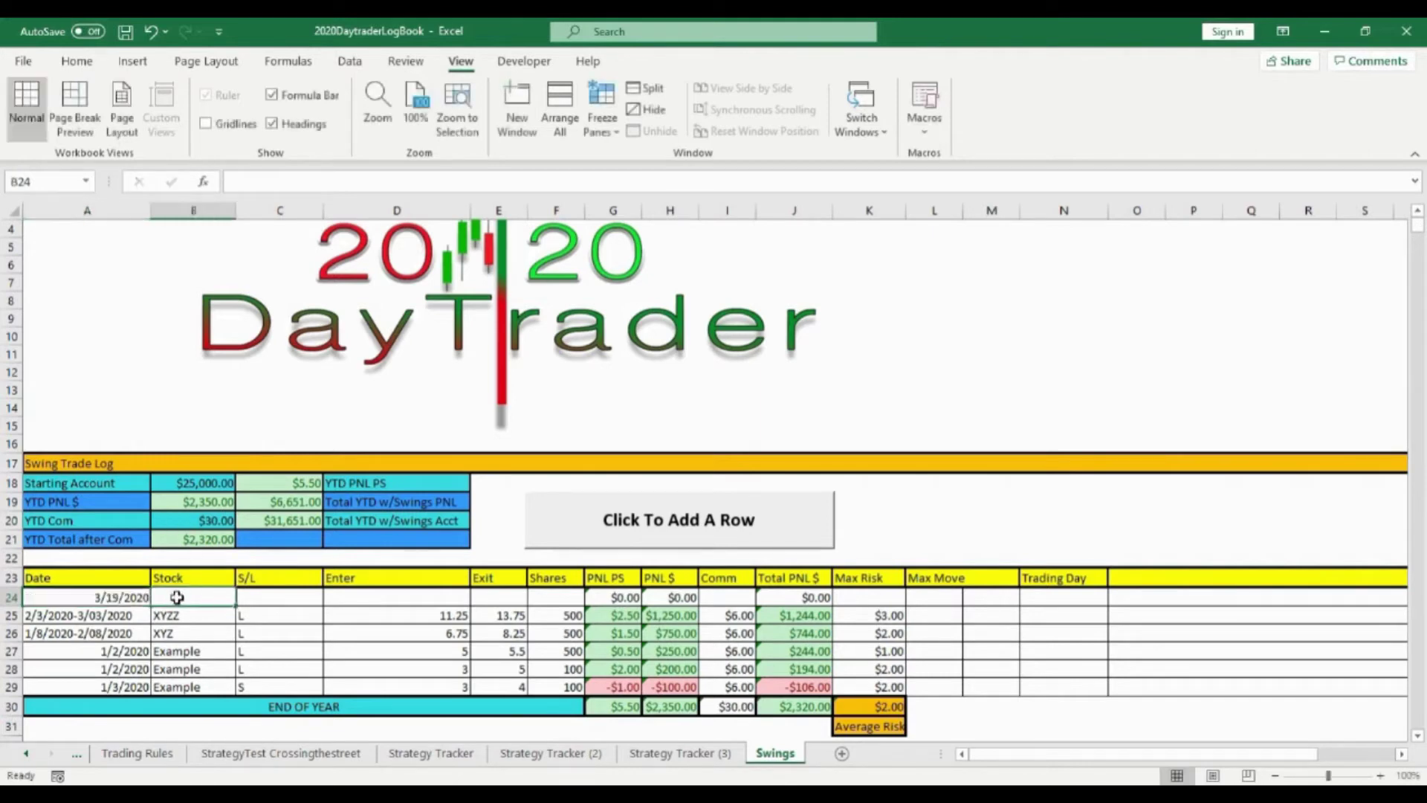
pyautogui.write('x')
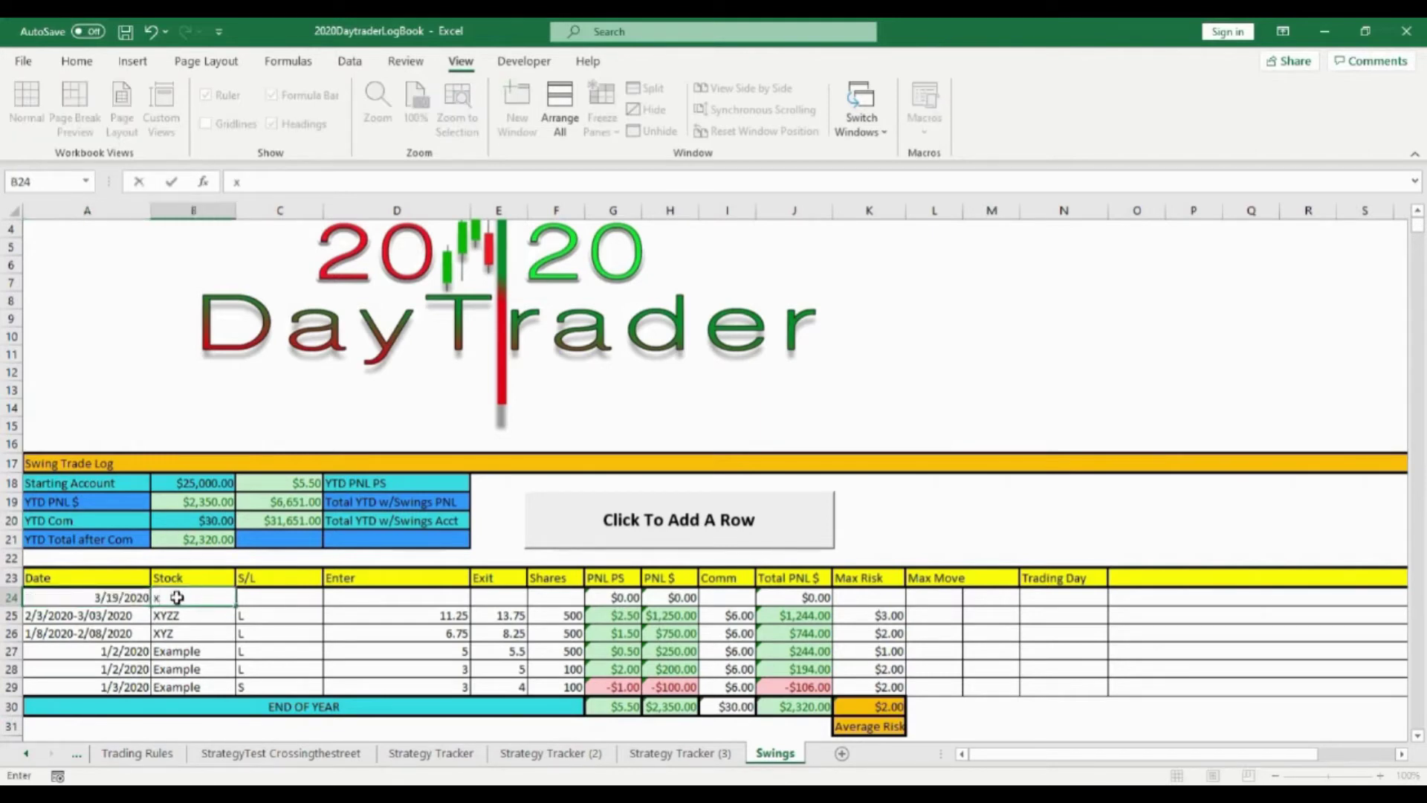
pyautogui.write('yz')
pyautogui.click(272, 601)
pyautogui.write('L')
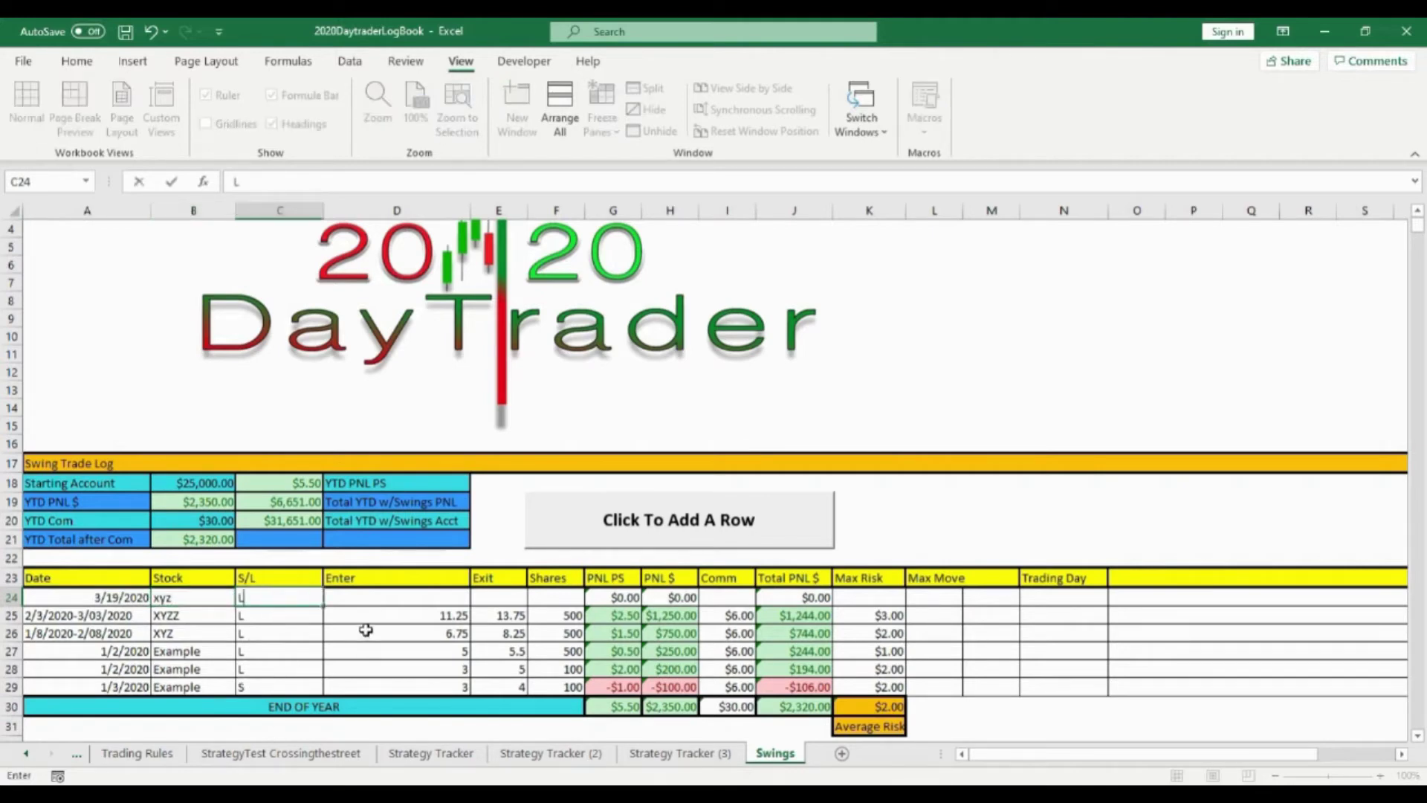
# Enter an entry price of 4 and 500 shares for the 3/19/2020 trade, leaving the exit price blank
pyautogui.click(418, 599)
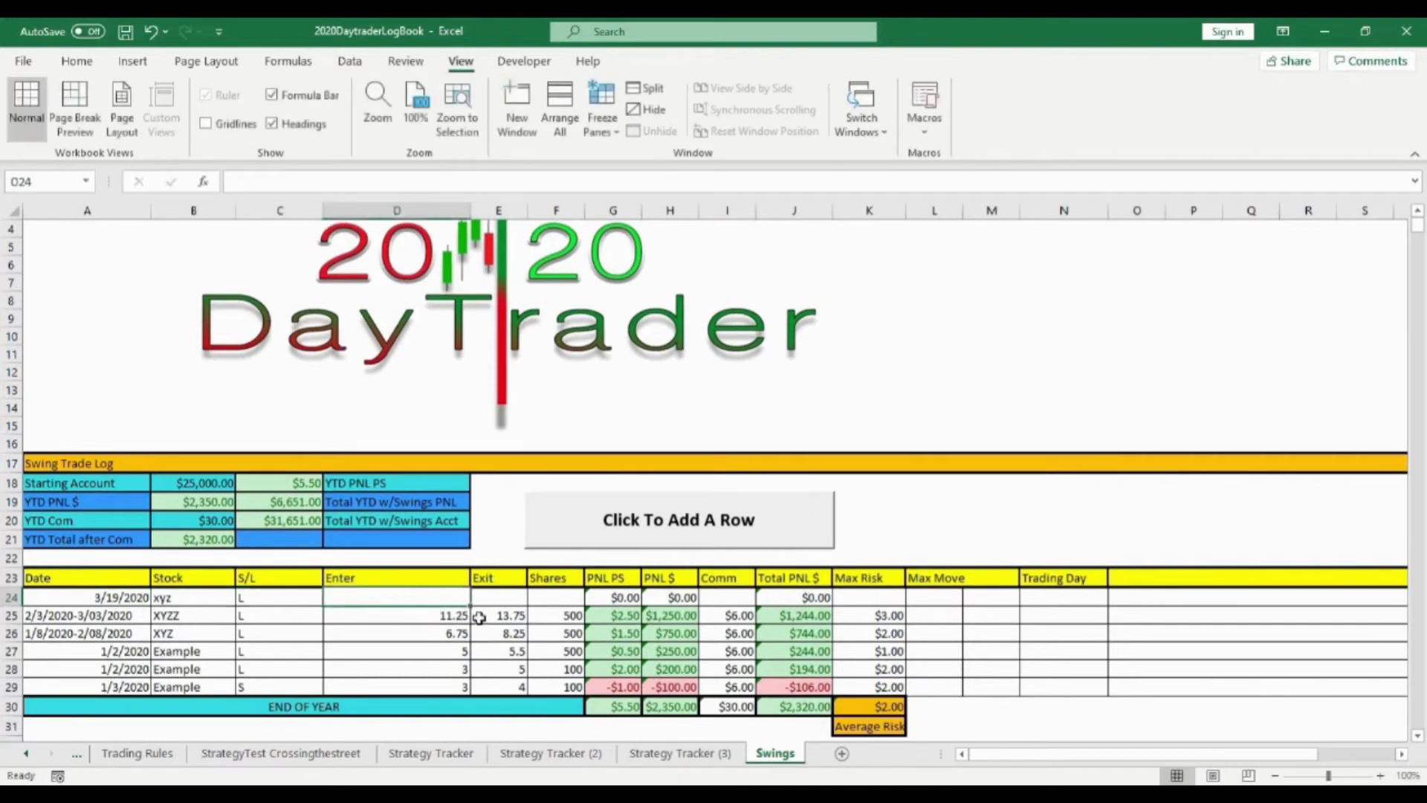
pyautogui.write('4')
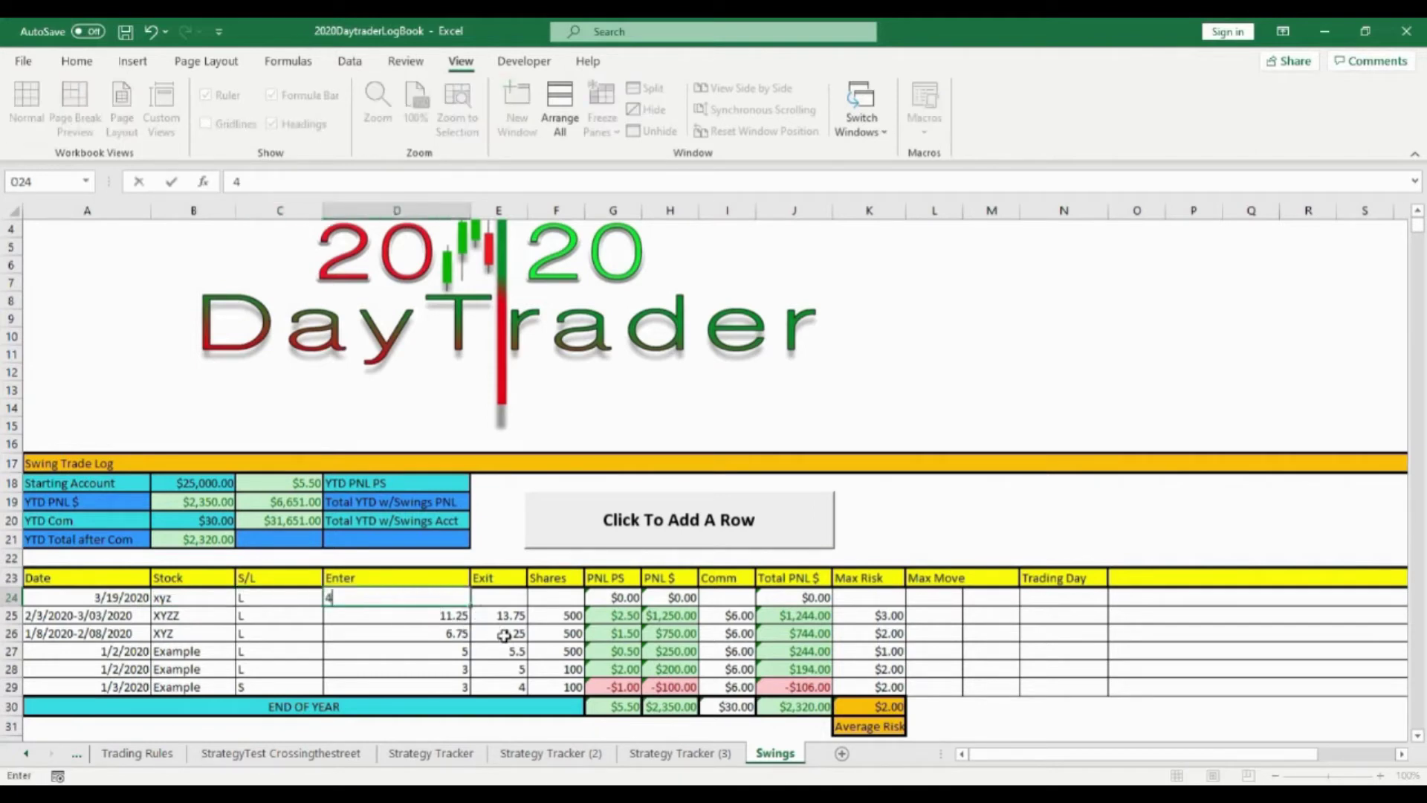
pyautogui.click(500, 594)
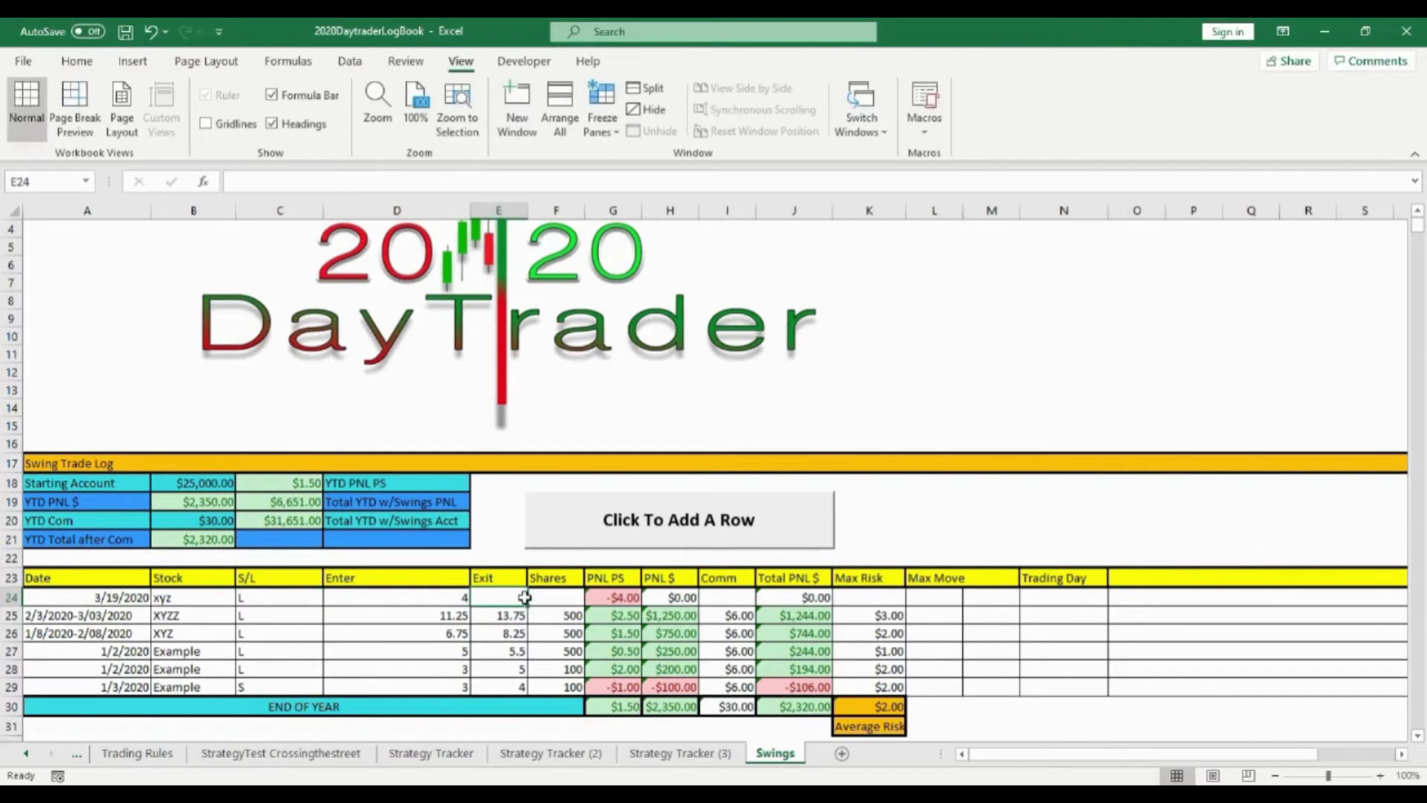
pyautogui.click(553, 597)
pyautogui.write('500')
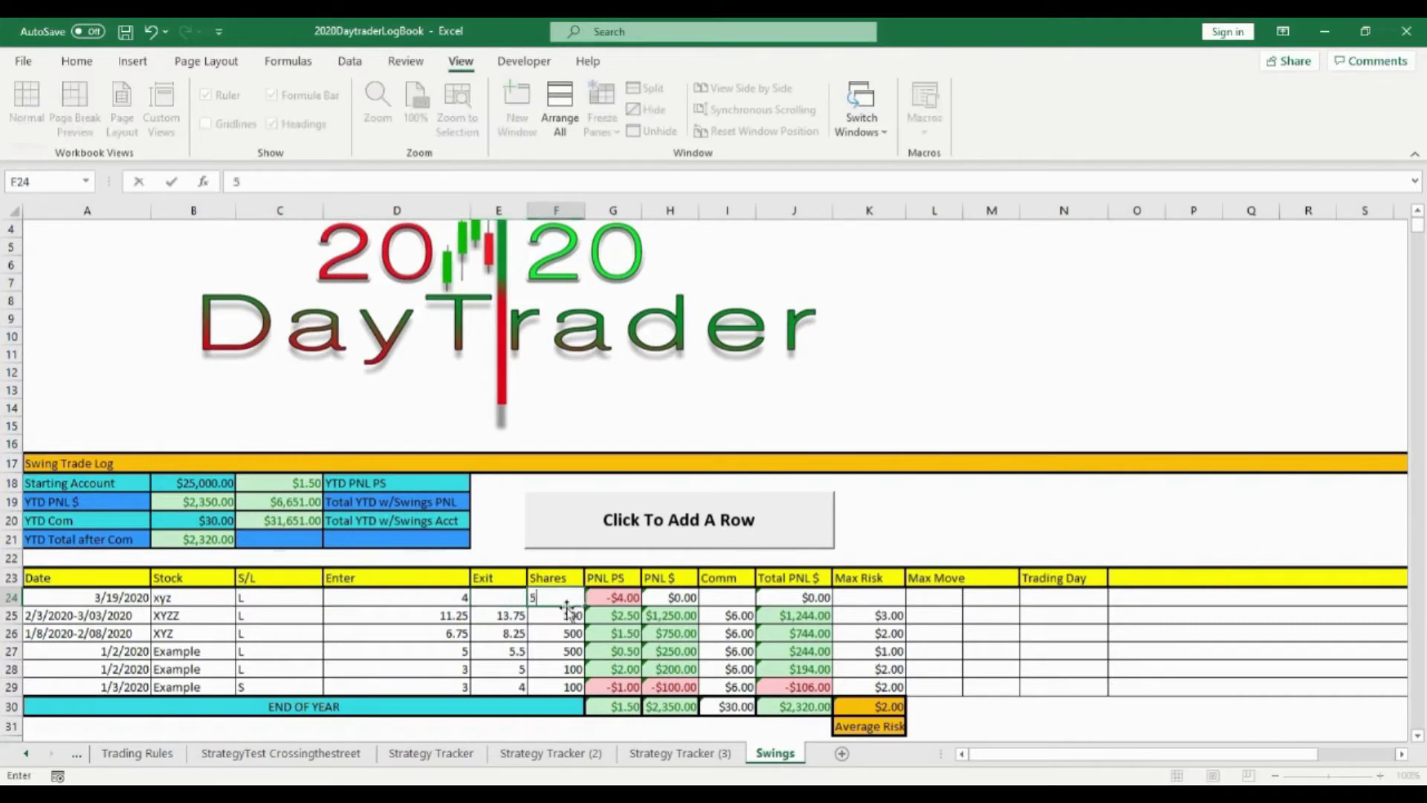
pyautogui.click(730, 594)
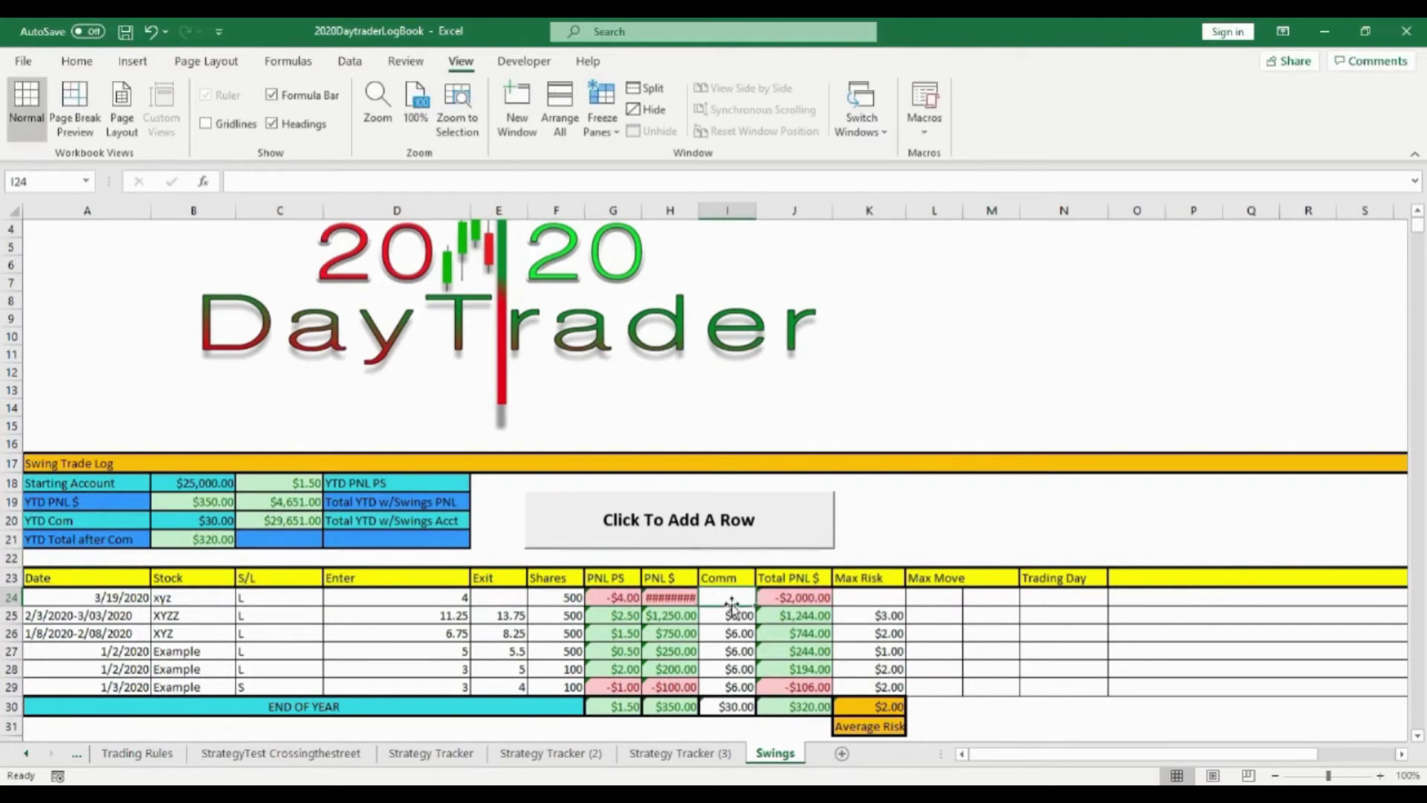
# Enter a commission of 12 and a max risk of 6 for the 3/19/2020 xyz swing trade
pyautogui.write('1')
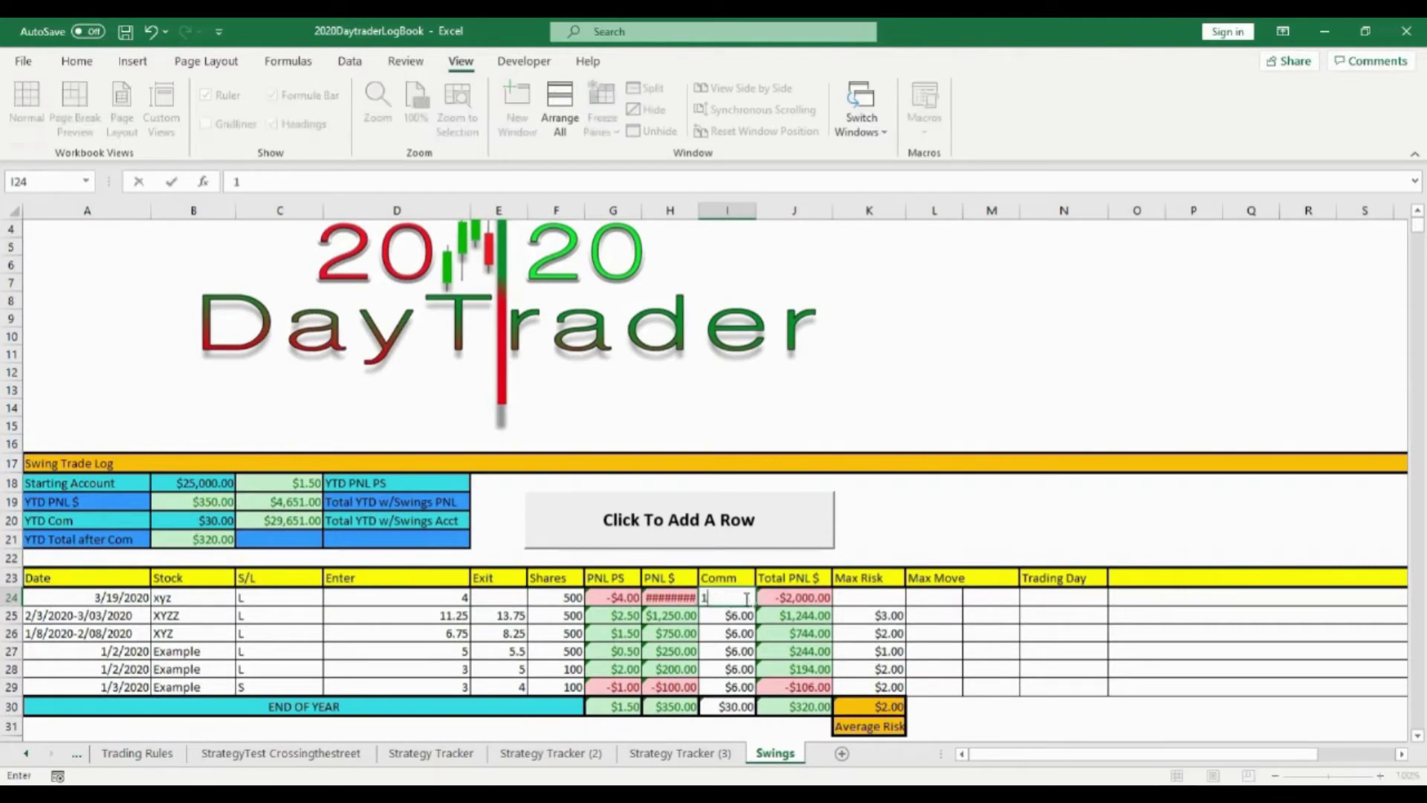
pyautogui.write('2')
pyautogui.click(858, 600)
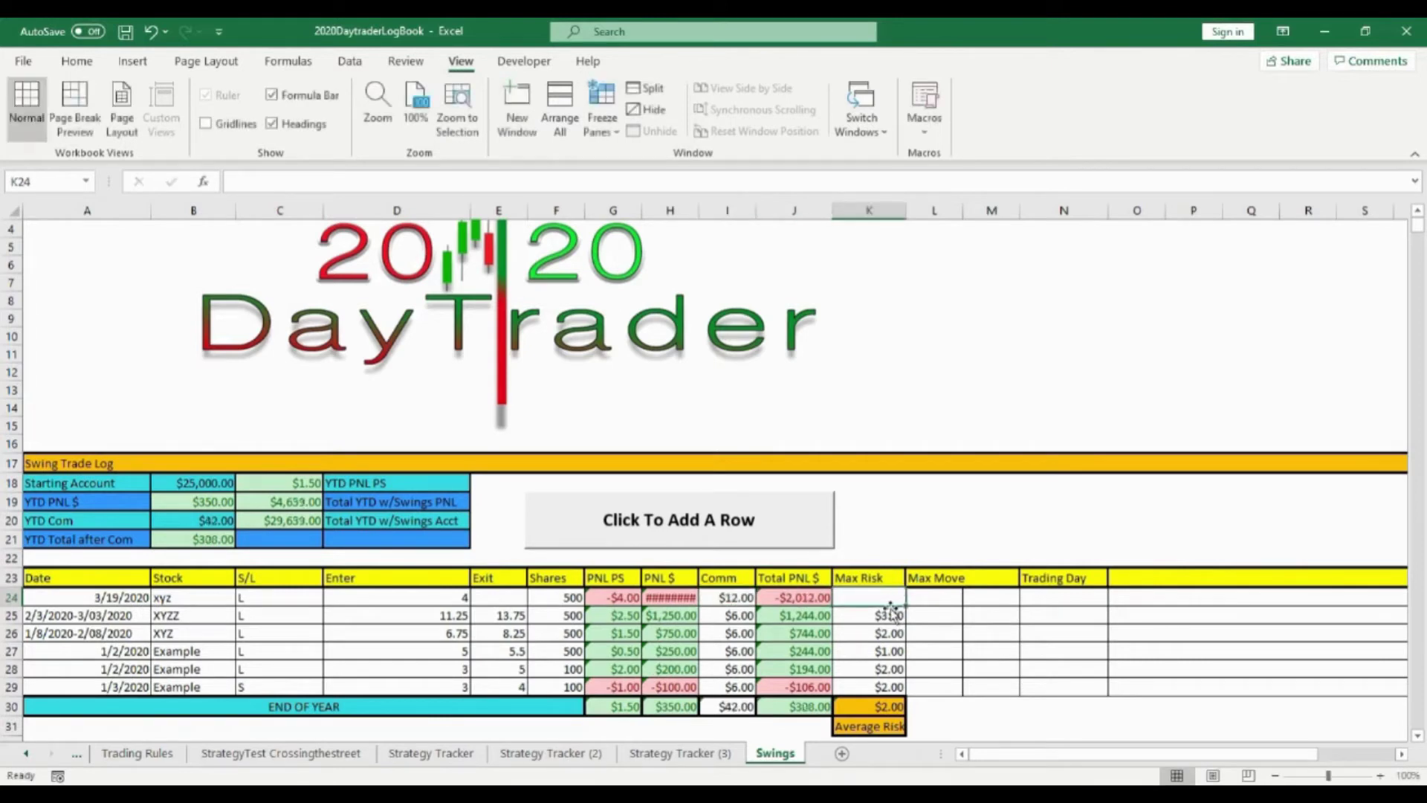
pyautogui.write('6')
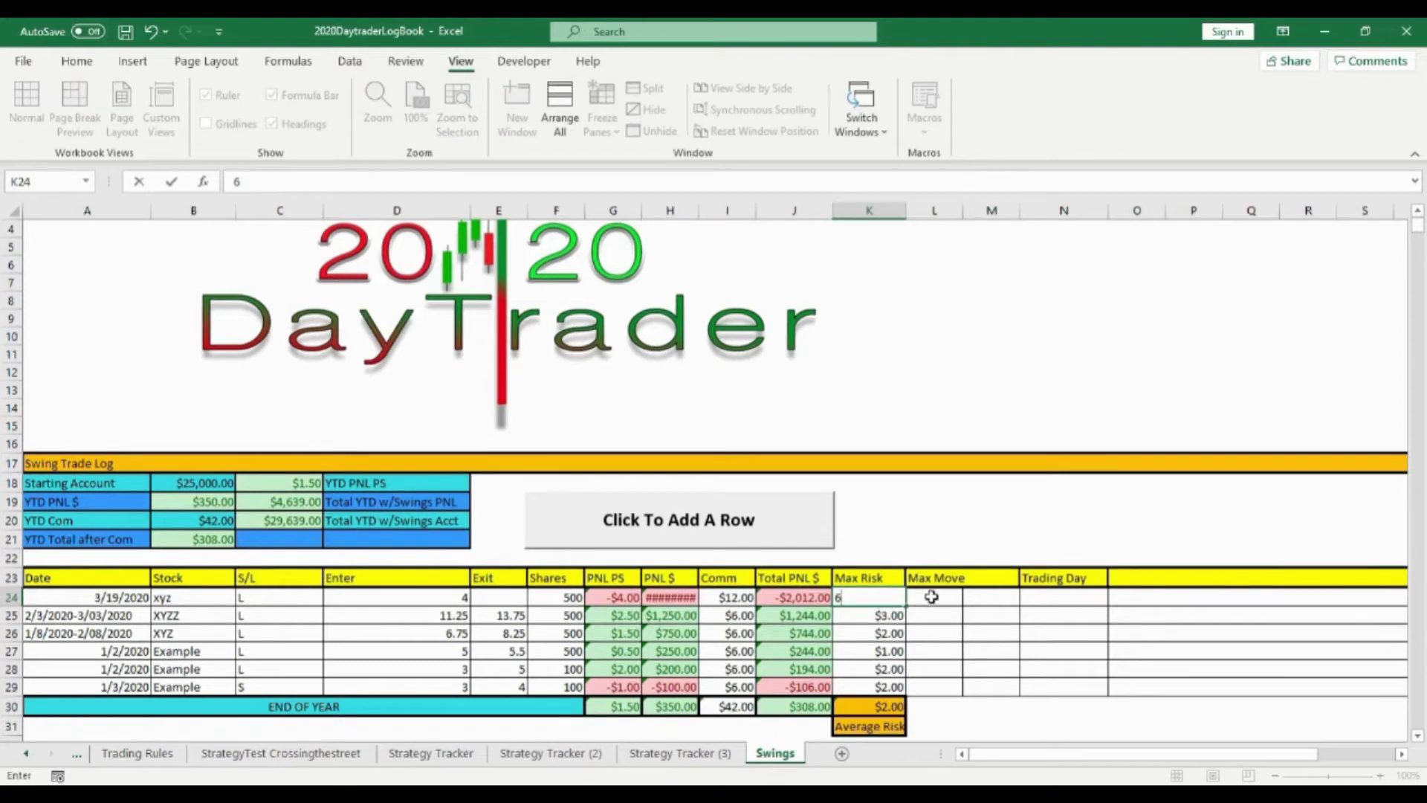
pyautogui.click(928, 600)
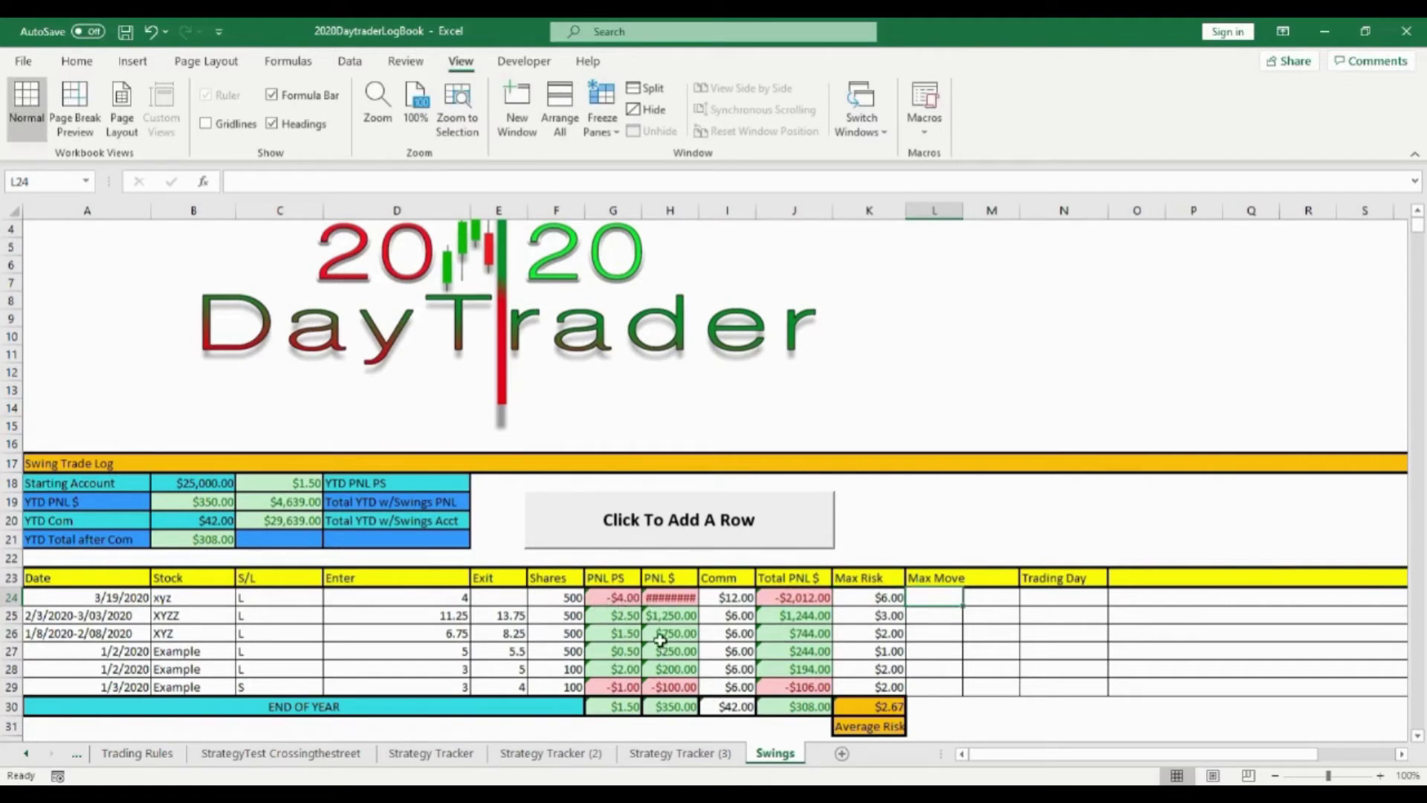
# Set the xyz trade's exit price to 4, matching its entry price, and clear its commission
pyautogui.click(504, 599)
pyautogui.write('4')
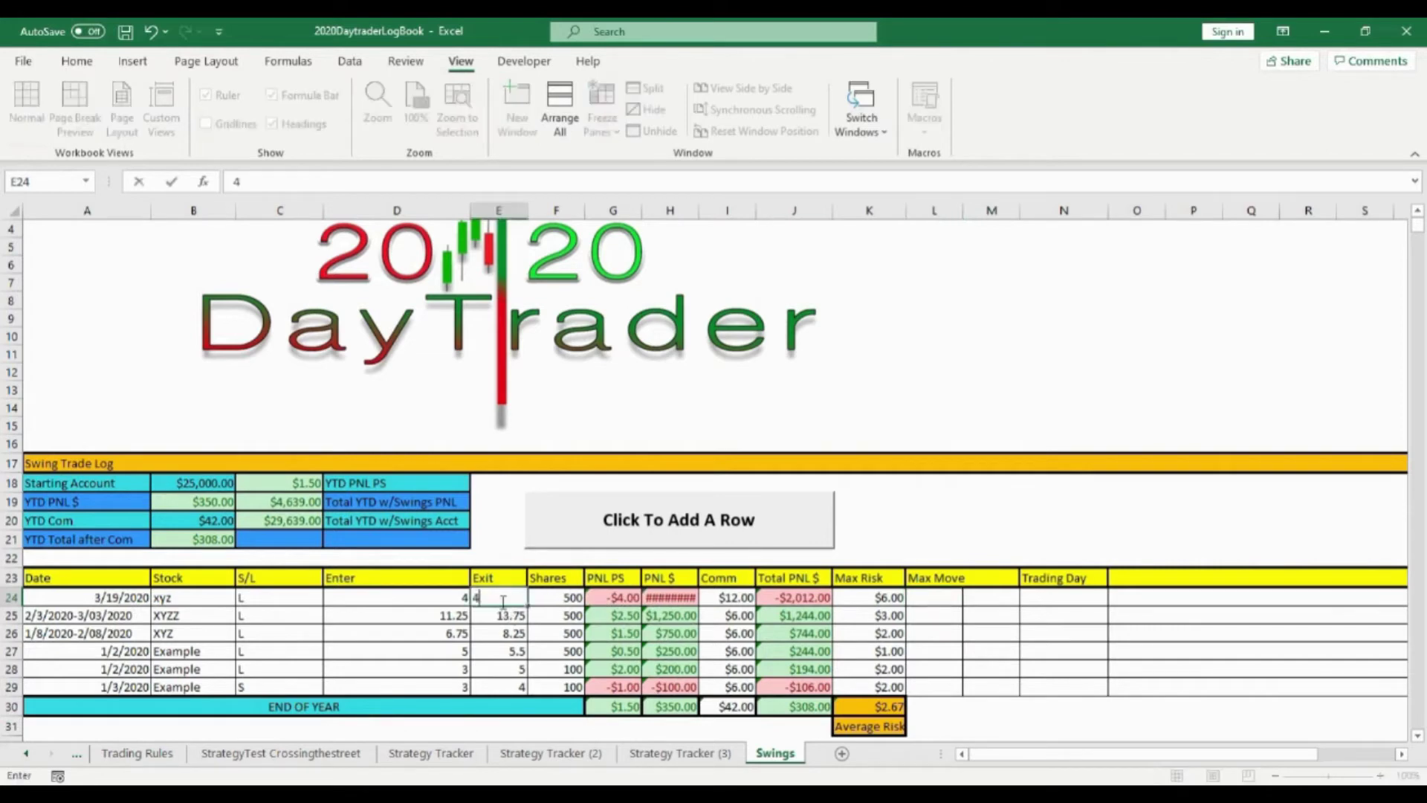
pyautogui.click(429, 598)
pyautogui.click(720, 598)
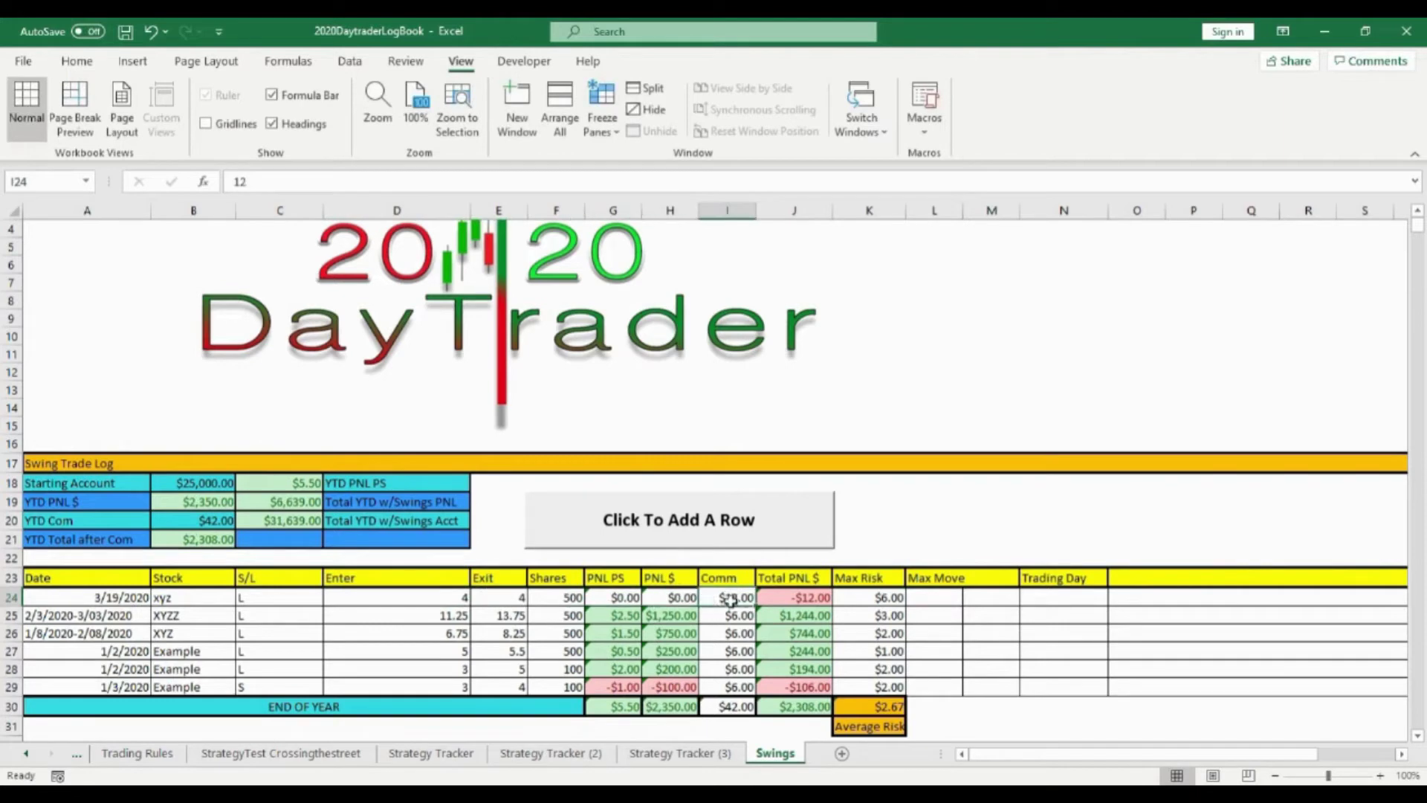
pyautogui.press('BackSpace')
pyautogui.click(429, 603)
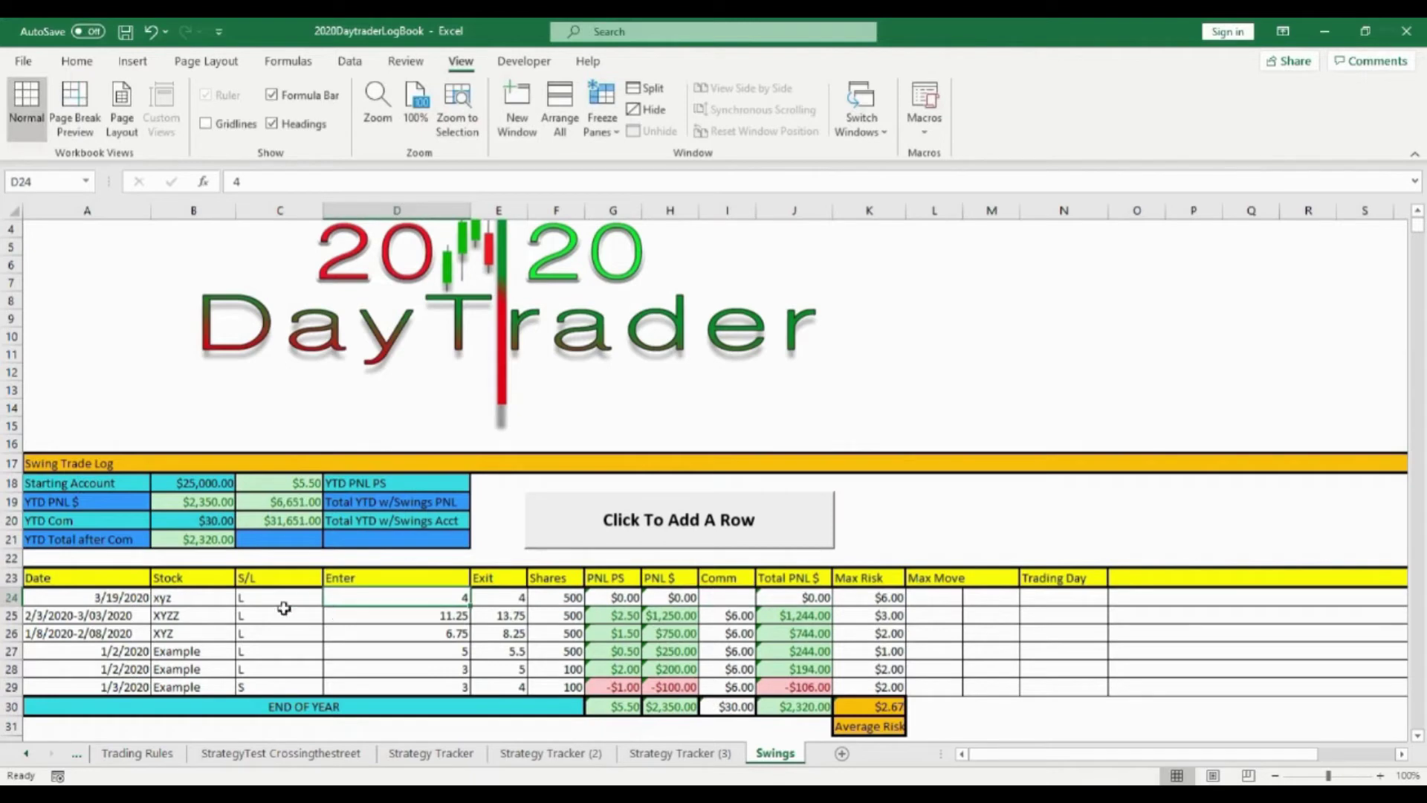
# Extend the xyz trade's date to the range 3/19/2020-4/19/2020
pyautogui.doubleClick(144, 597)
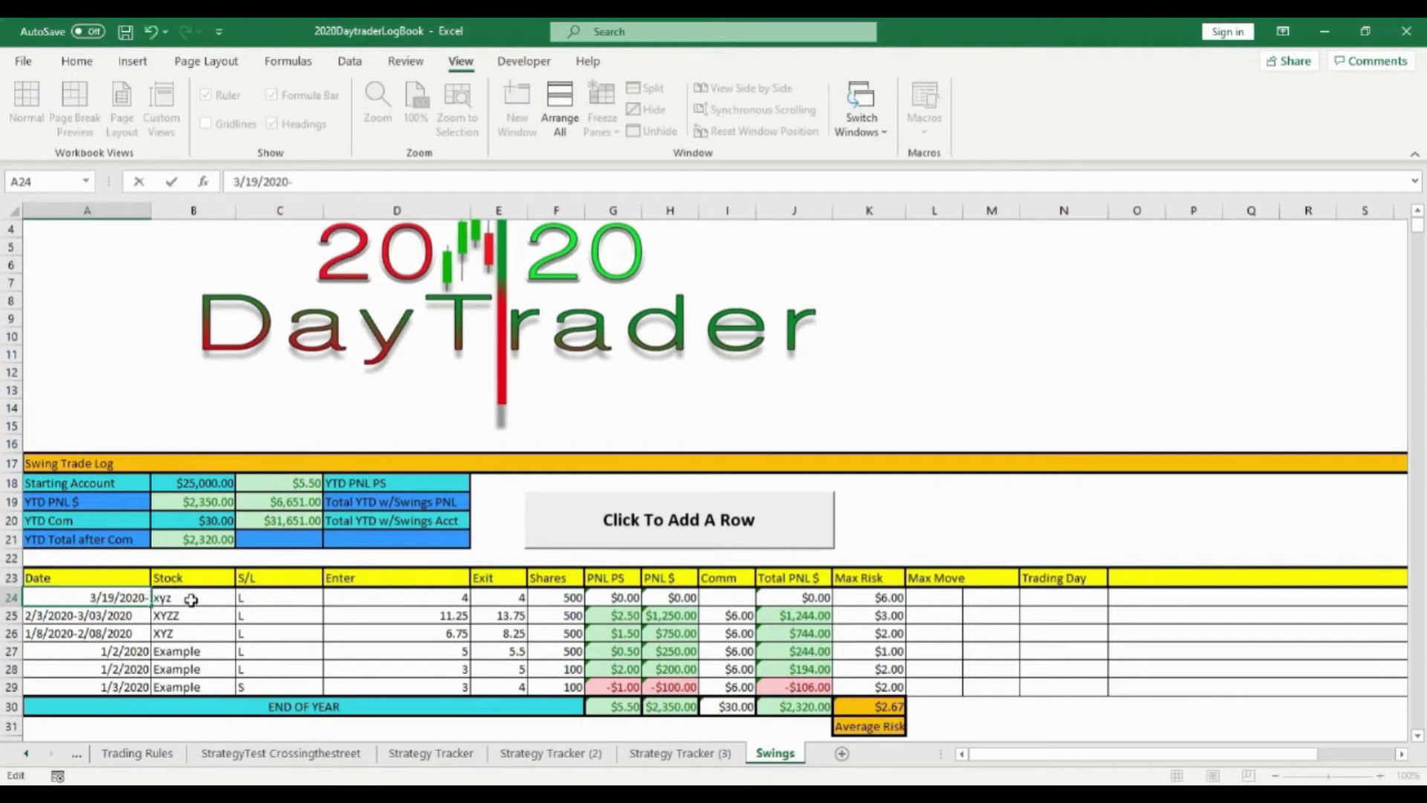
pyautogui.write('4/19/2020')
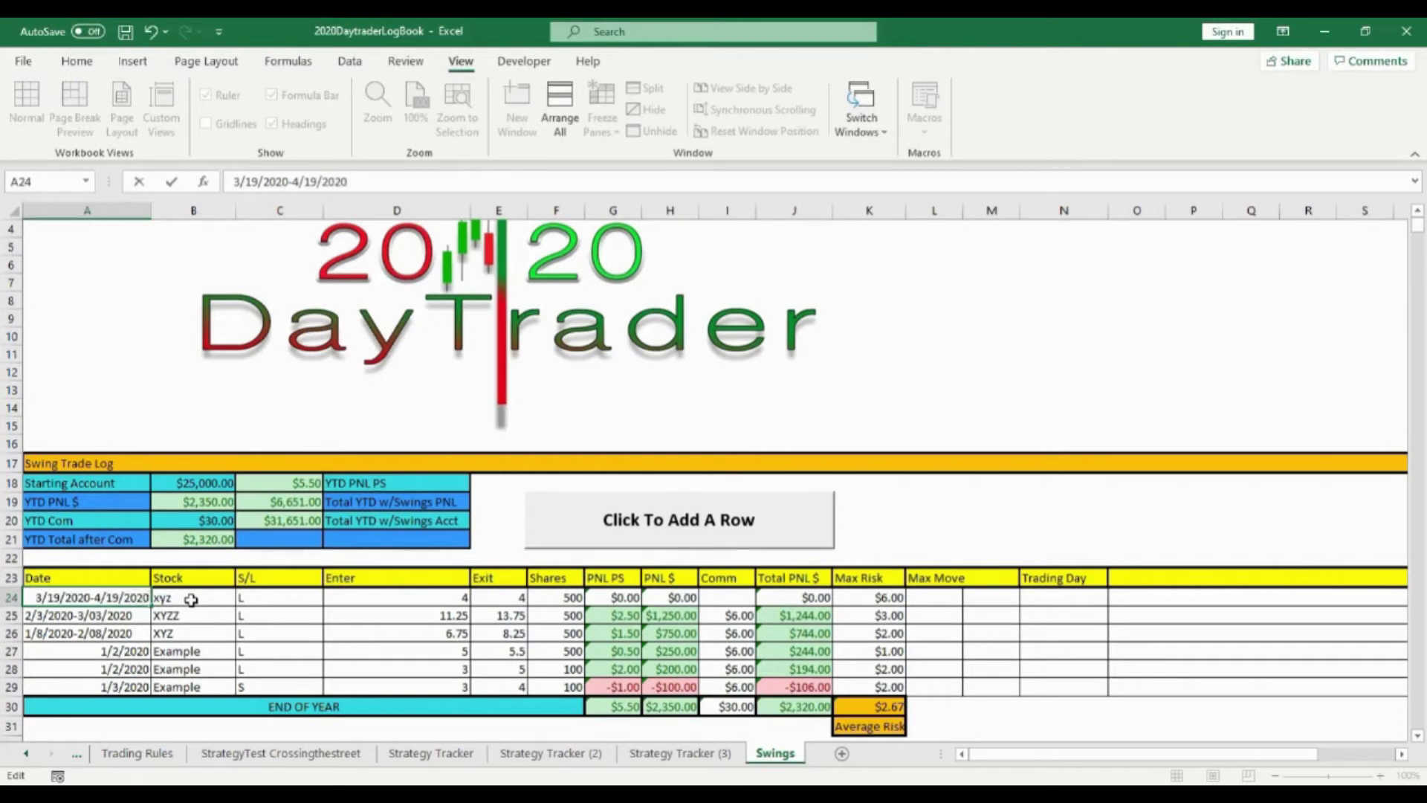
pyautogui.click(364, 597)
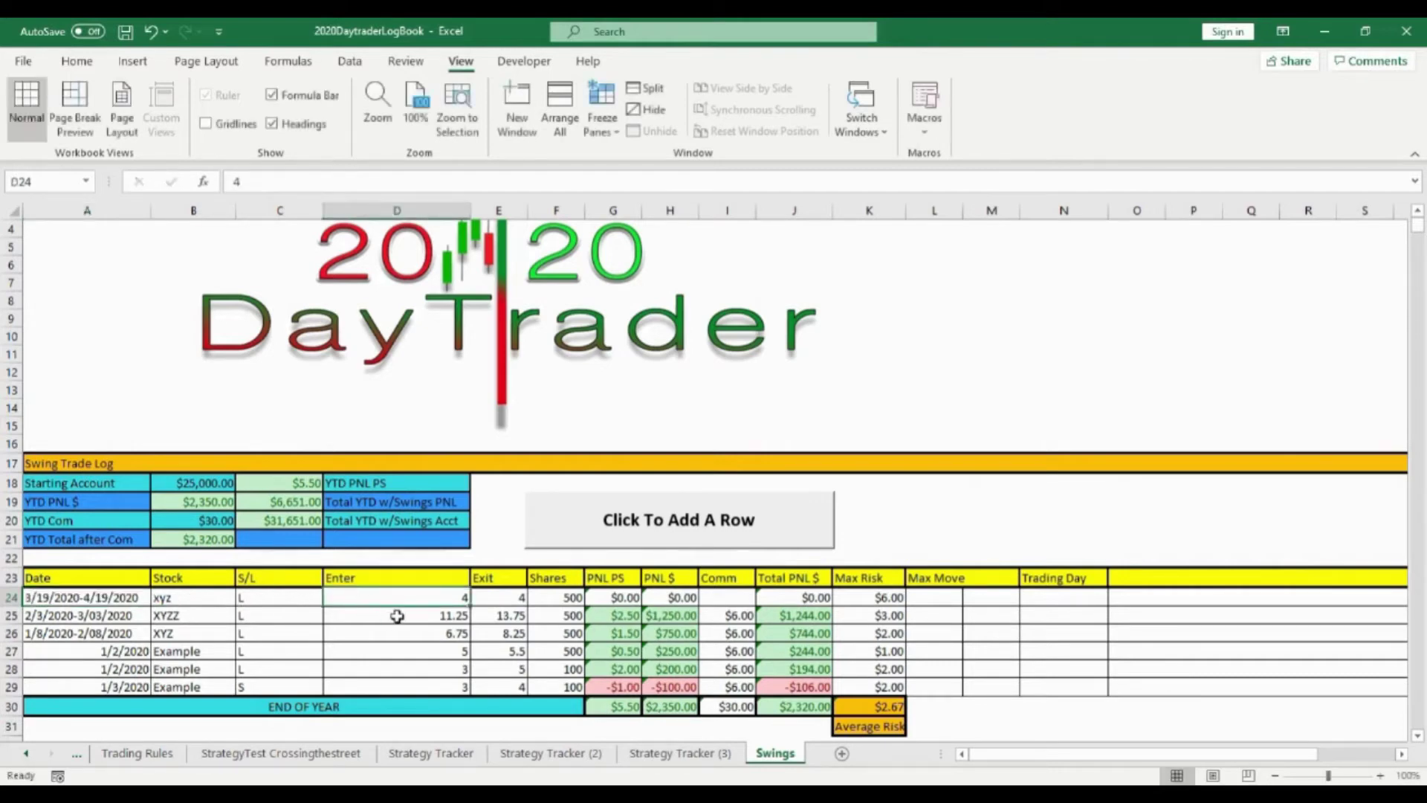
# Set the xyz trade's exit price to 6 and its commission to 12
pyautogui.click(517, 599)
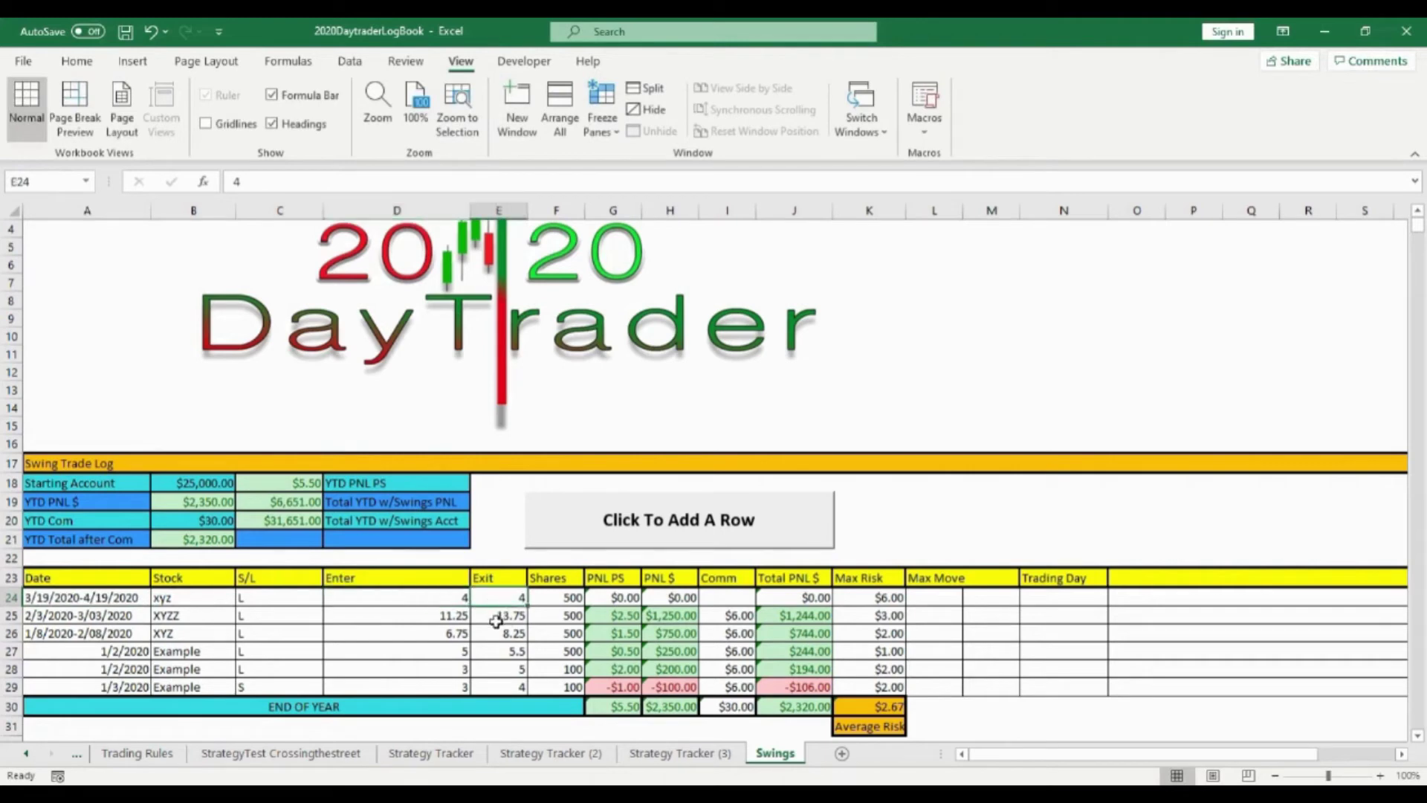
pyautogui.write('6')
pyautogui.click(727, 603)
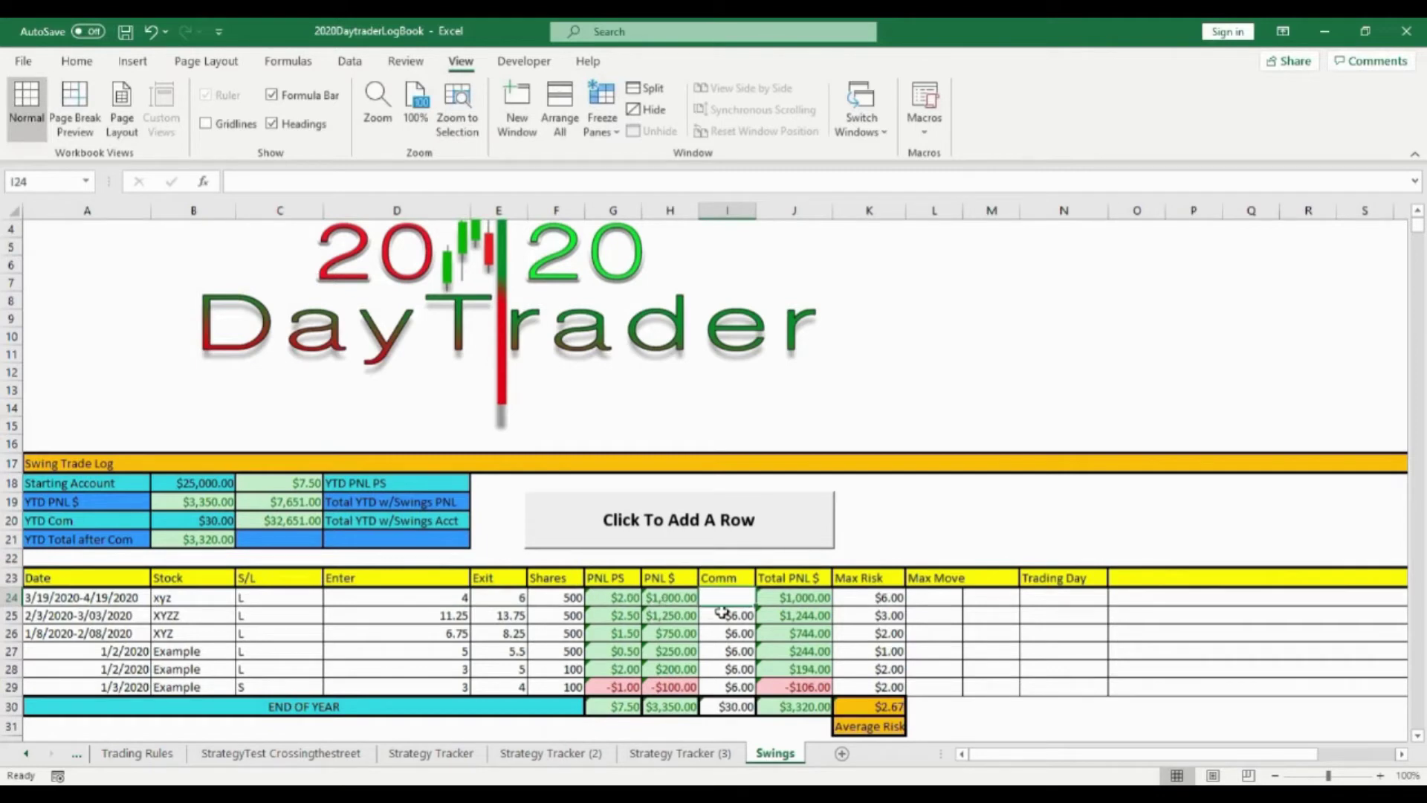
pyautogui.write('12')
pyautogui.click(855, 602)
pyautogui.click(935, 598)
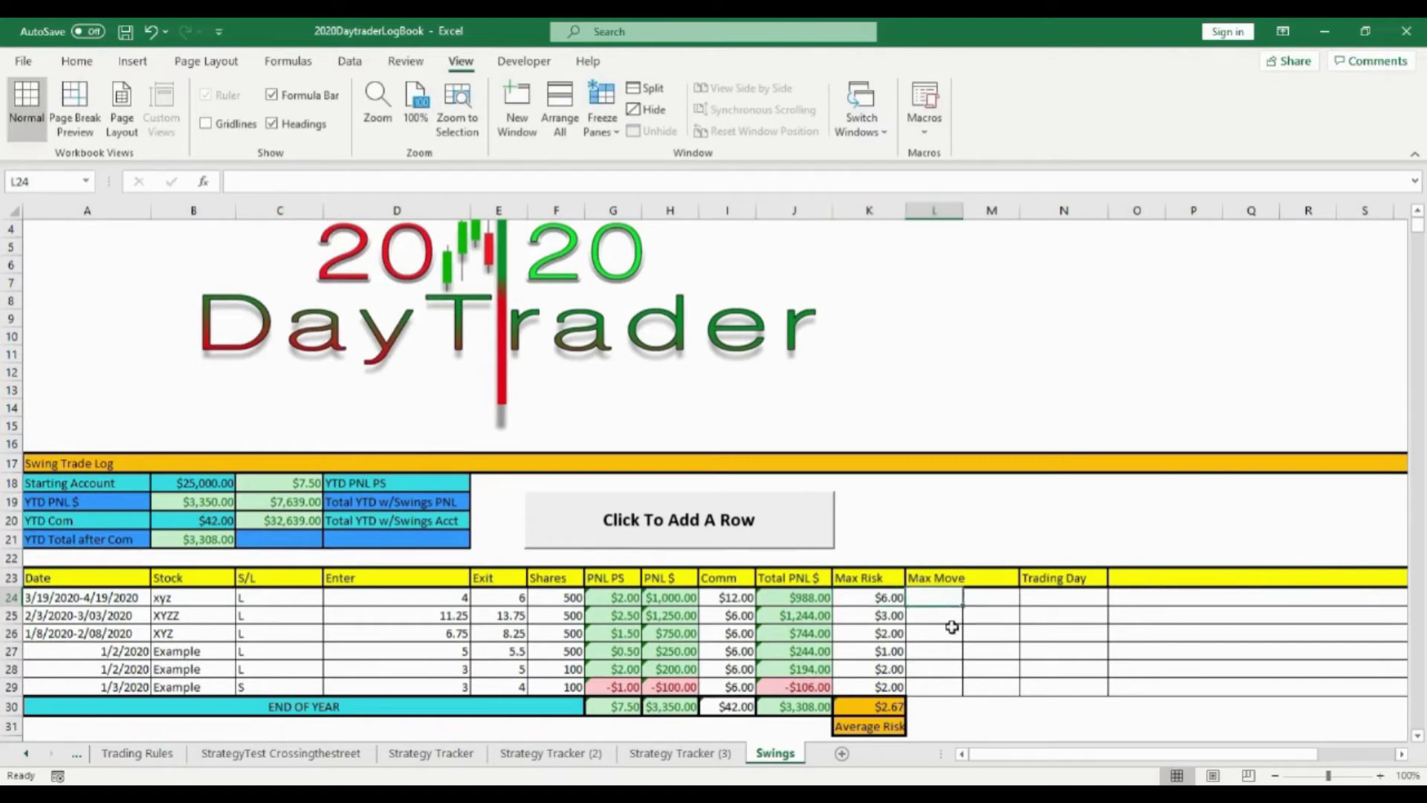
# Enter 1 as the trading day of the xyz trade, and clear that cell again
pyautogui.click(1054, 598)
pyautogui.write('1')
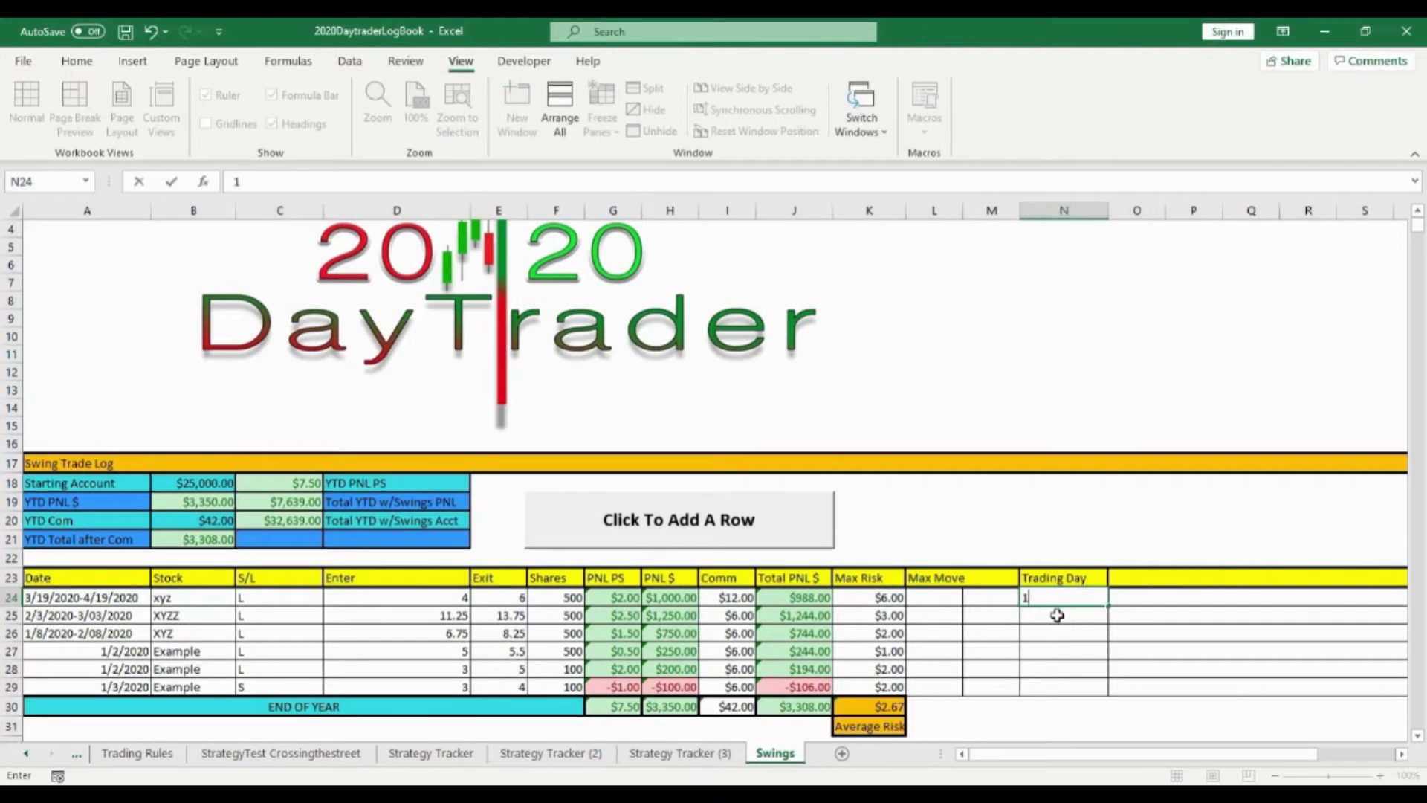
pyautogui.press('Return')
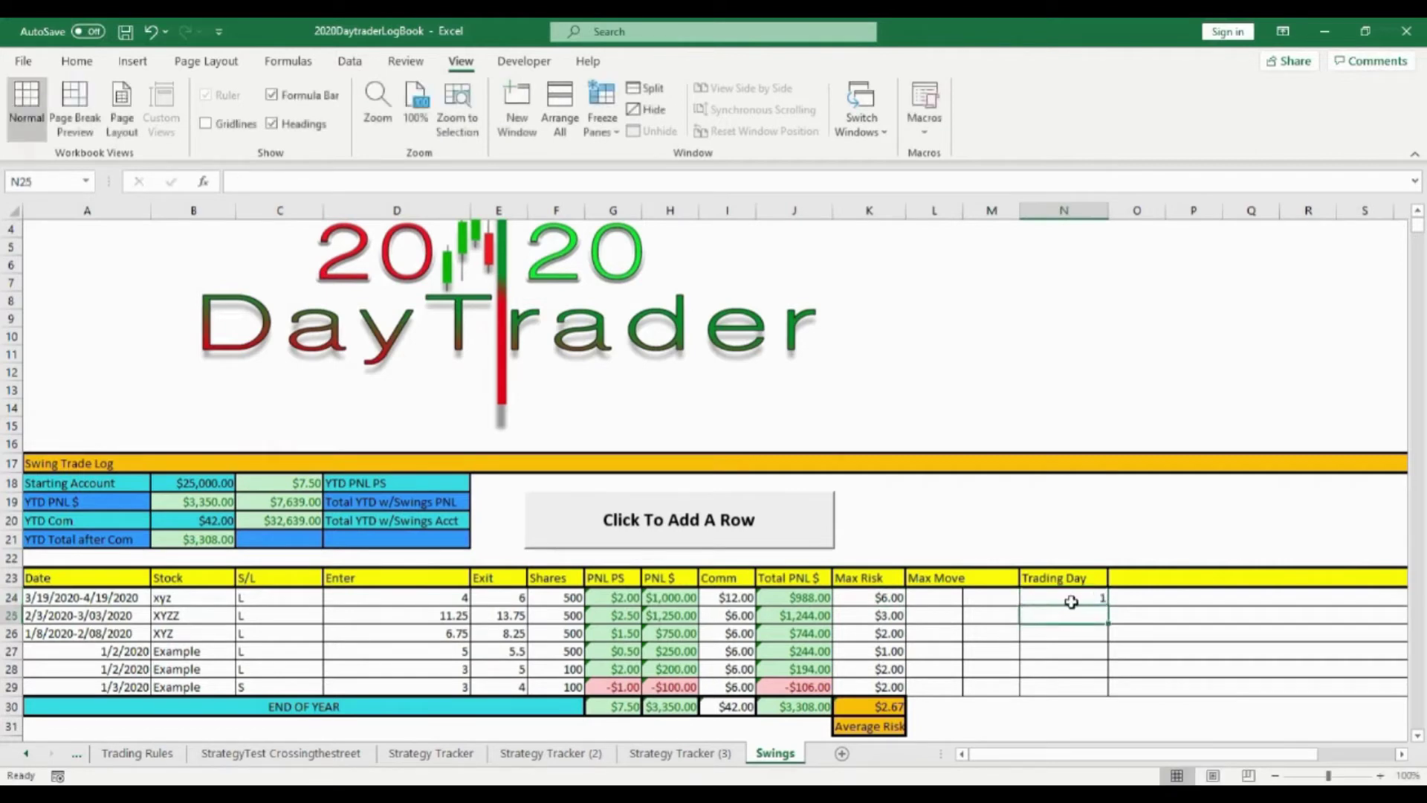
pyautogui.click(1079, 599)
pyautogui.press('BackSpace')
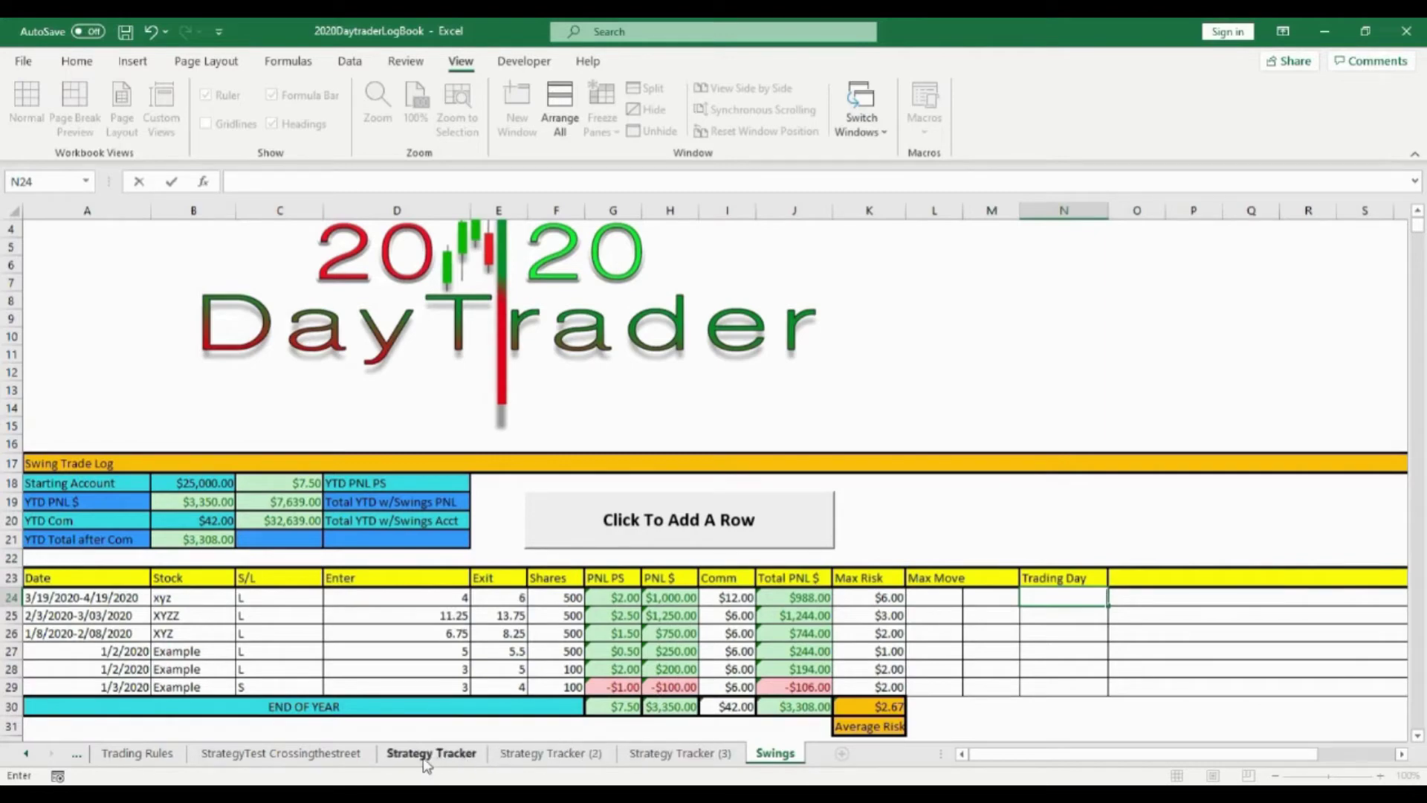
# Look through the numbered Strategy Tracker sheets and return to the first Strategy Tracker sheet
pyautogui.click(455, 765)
pyautogui.click(551, 755)
pyautogui.click(732, 757)
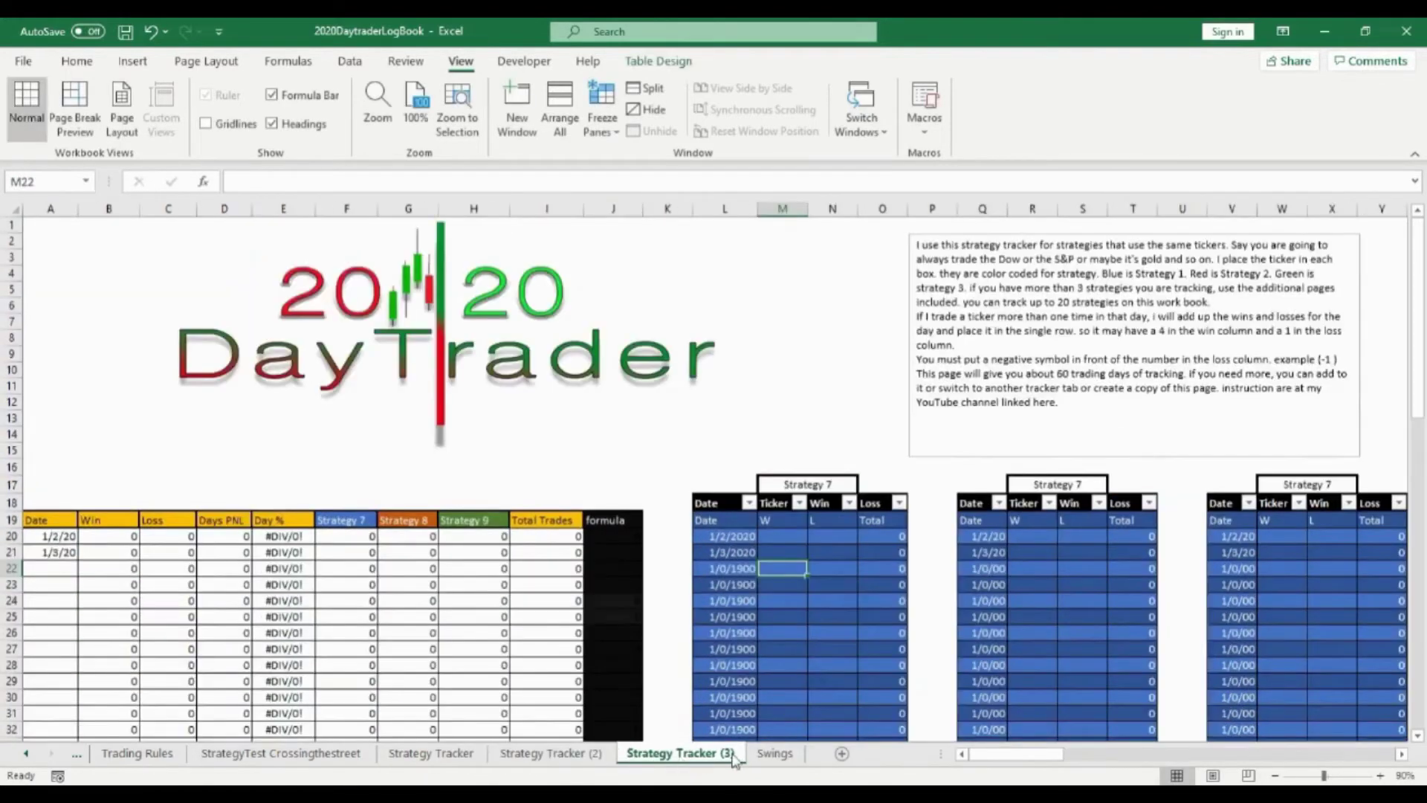
pyautogui.click(431, 753)
# Enter the date 2/2/20 in the row below 1/8/20 of the daily summary table
pyautogui.scroll(-3, 621, 583)
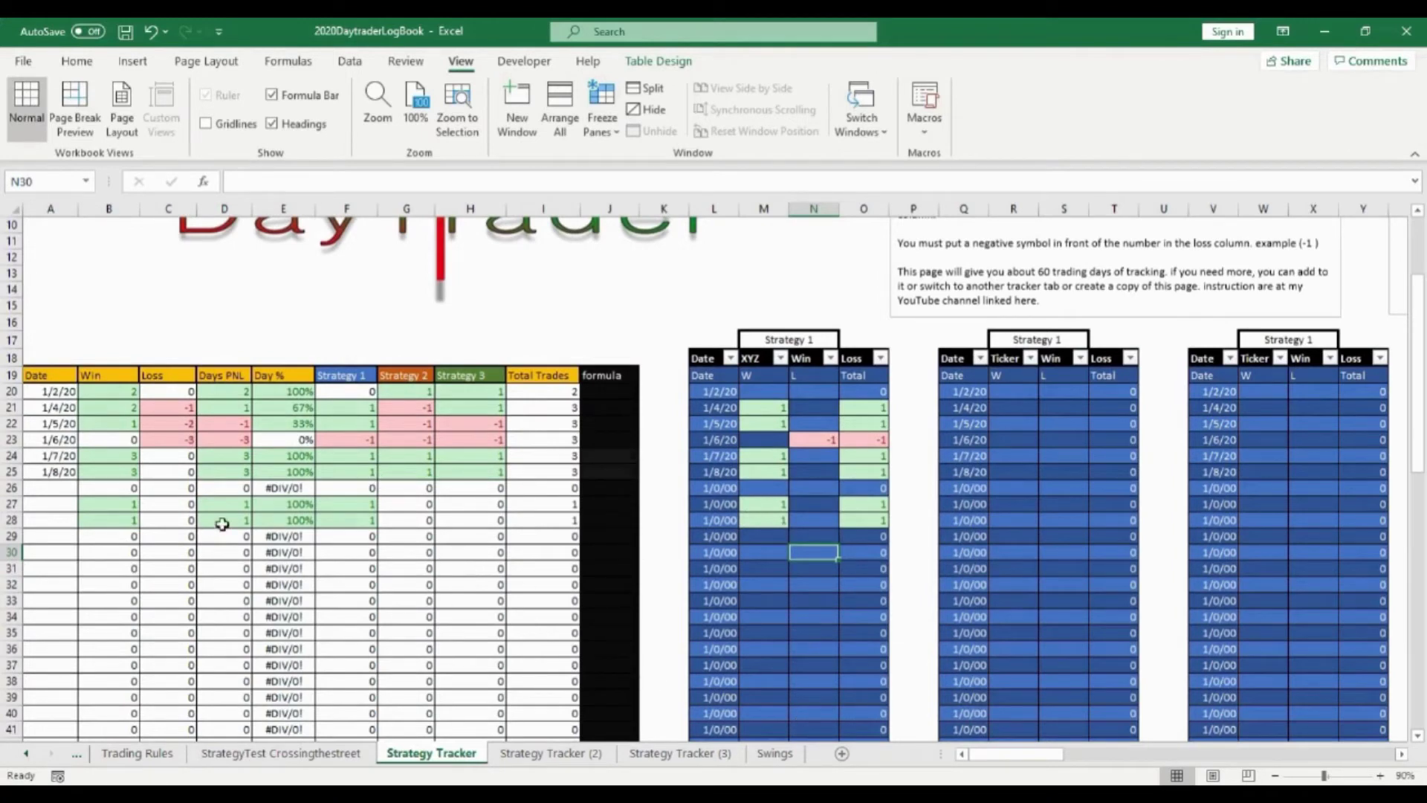
pyautogui.click(52, 488)
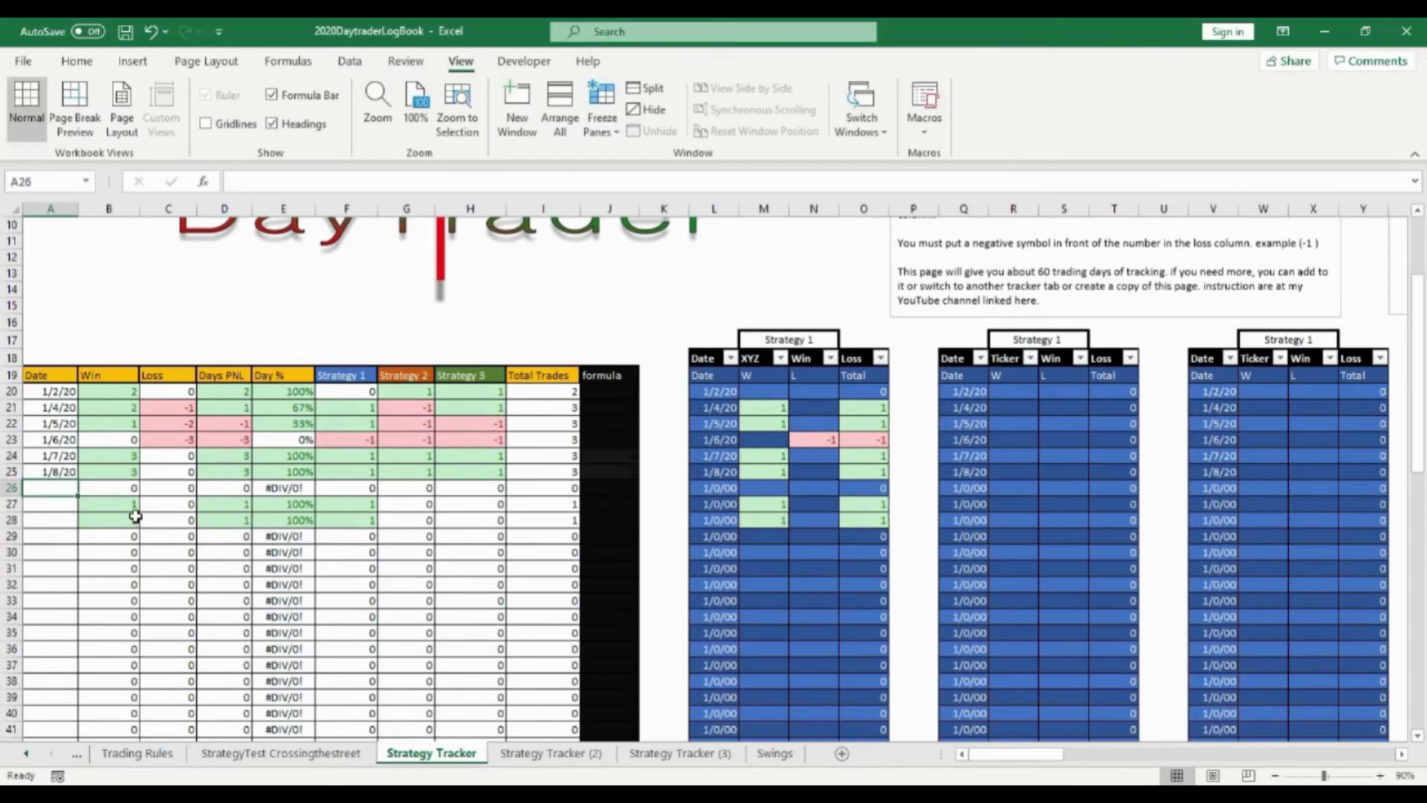
pyautogui.write('2/2')
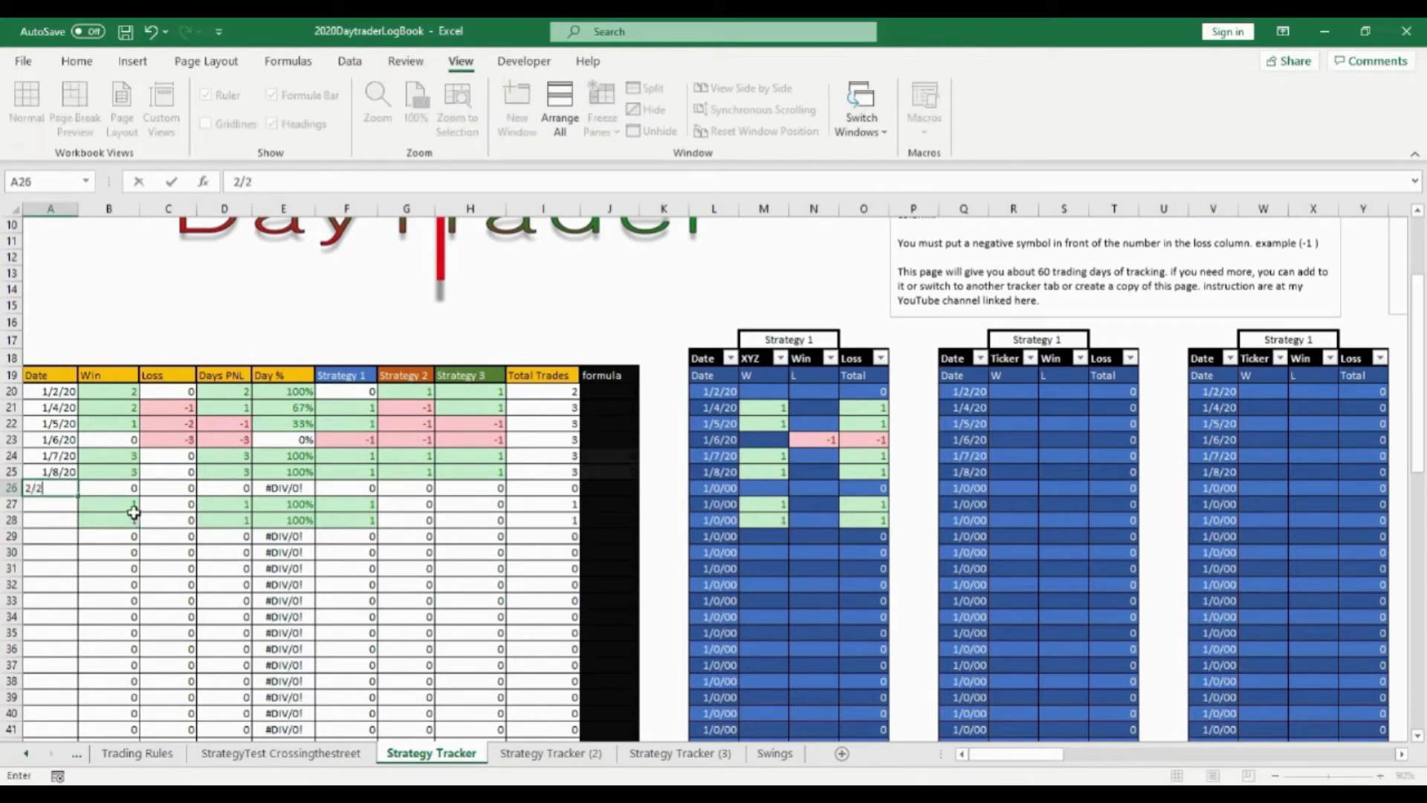
pyautogui.write('/20')
pyautogui.press('Return')
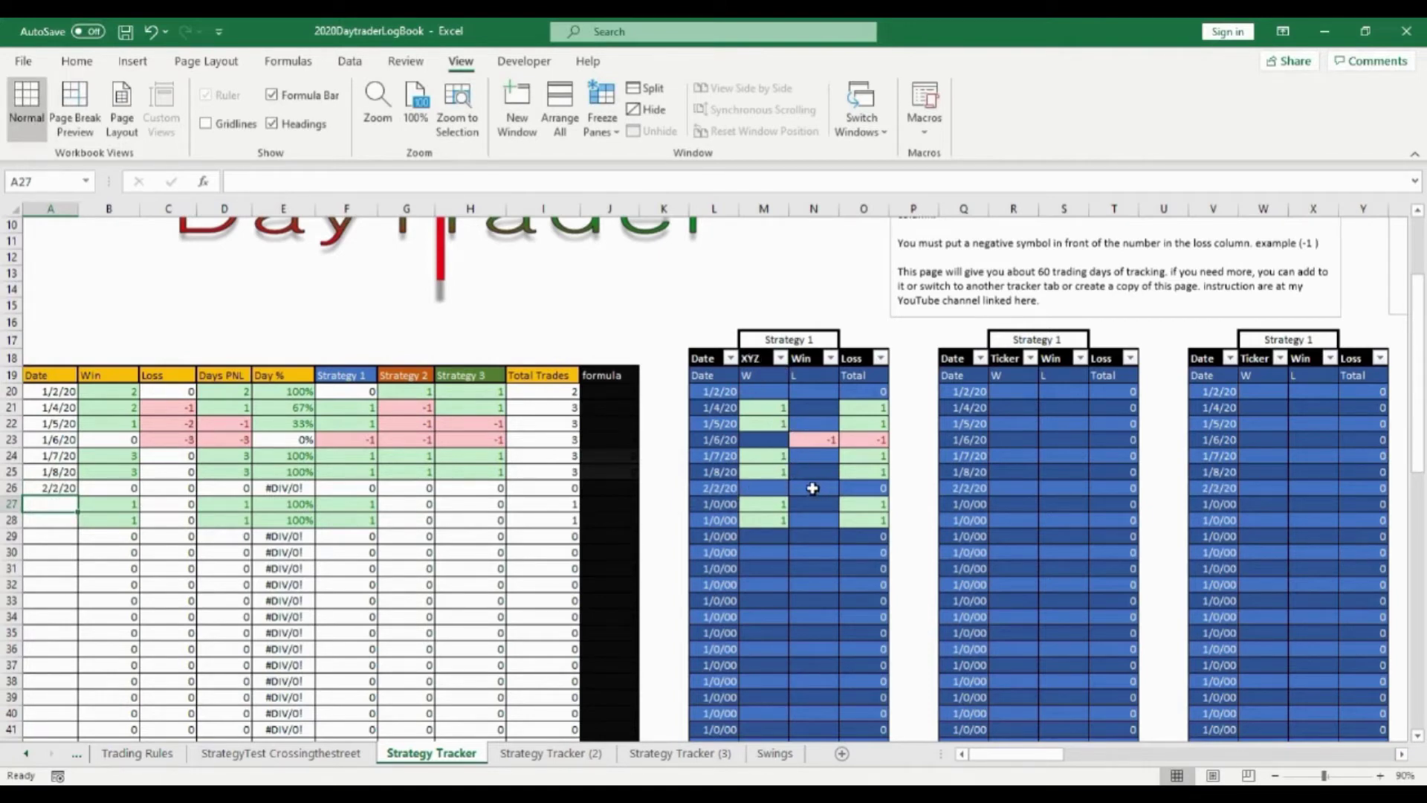
# Record 2 wins and a loss of -1 for 2/2/20 in the Strategy 1 table for ticker XYZ
pyautogui.click(773, 488)
pyautogui.write('2')
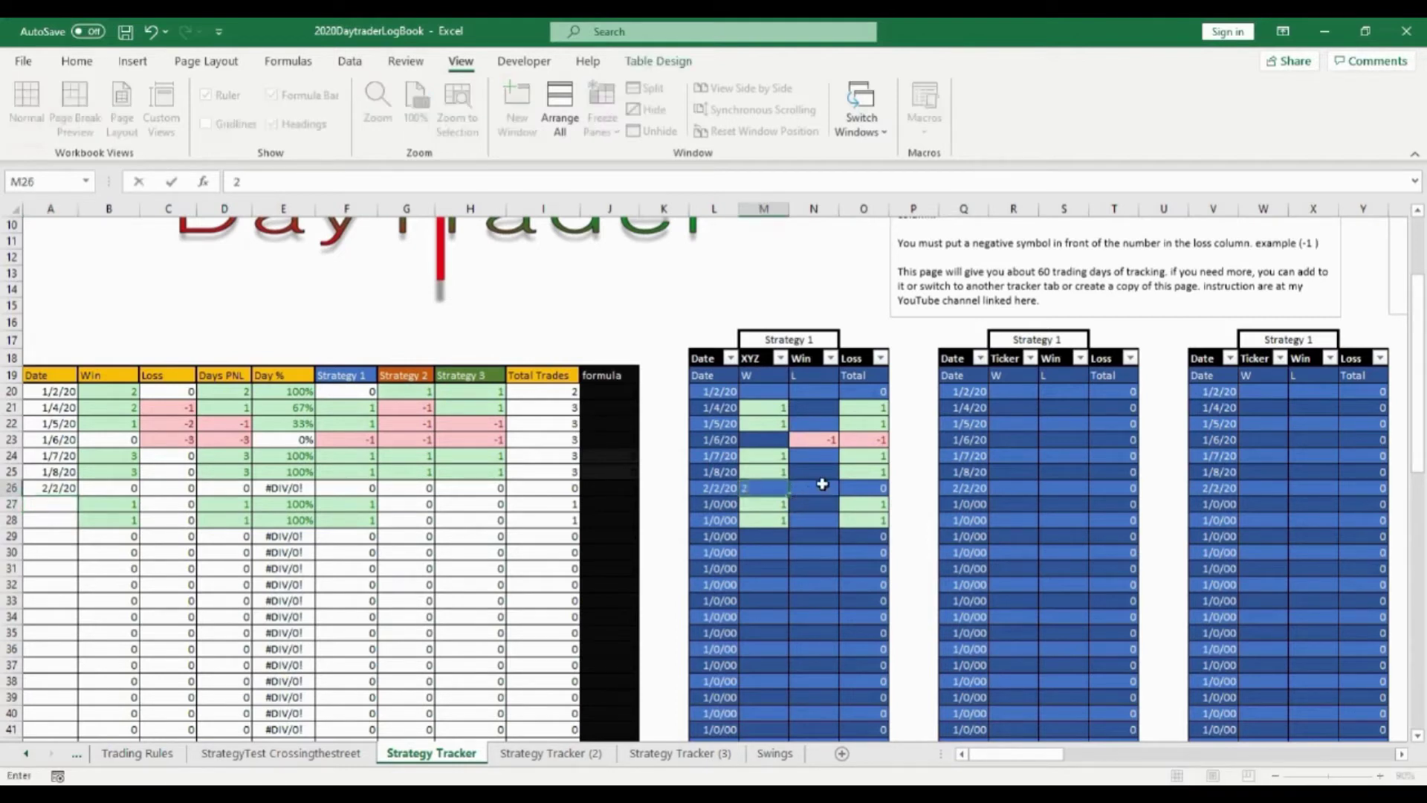
pyautogui.click(821, 483)
pyautogui.write('-1')
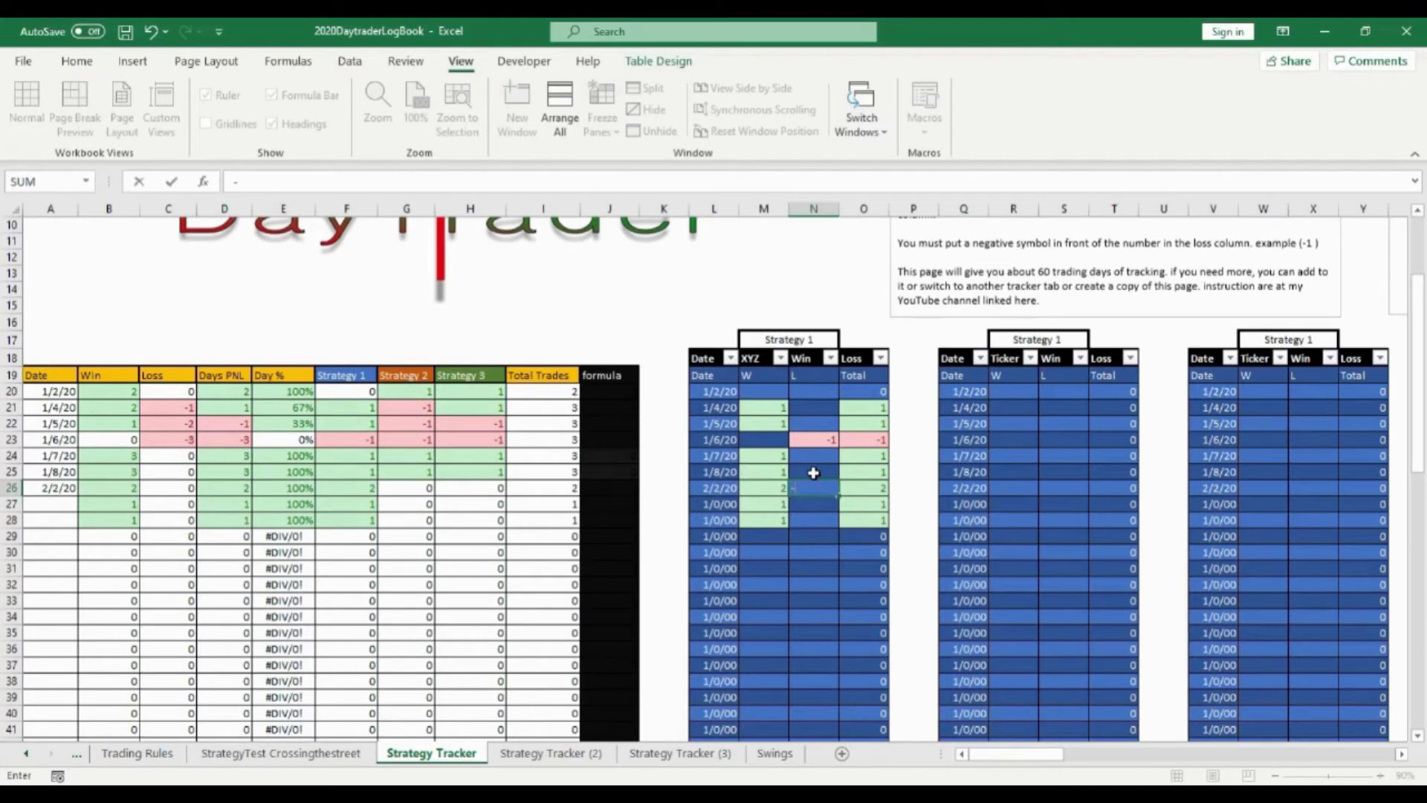
pyautogui.click(816, 569)
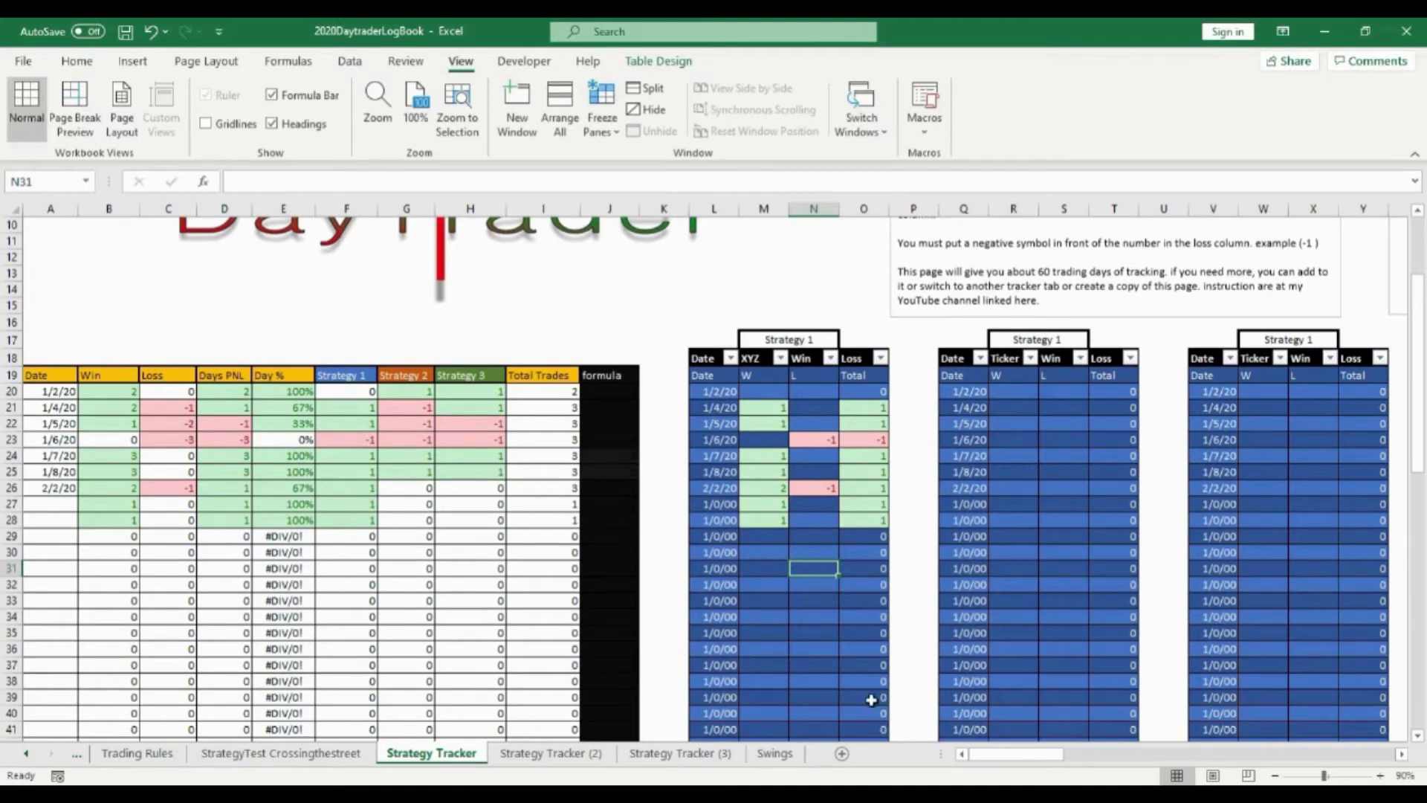
# Record 4 wins and a loss of -1 for 2/2/20 in the orange Strategy 2 table for ticker XYZ
pyautogui.moveTo(1037, 754); pyautogui.dragTo(1067, 755)
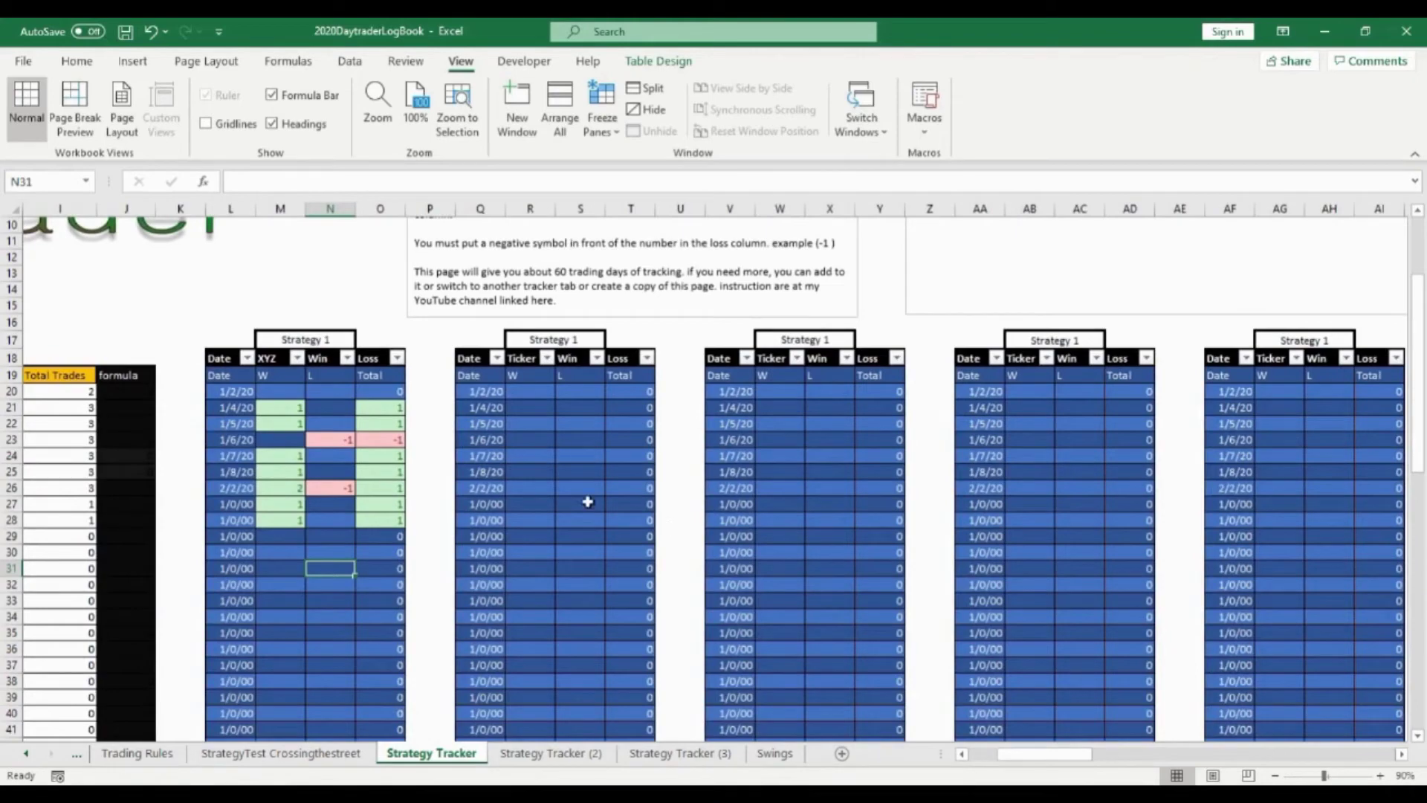
pyautogui.moveTo(1055, 755); pyautogui.dragTo(1153, 772)
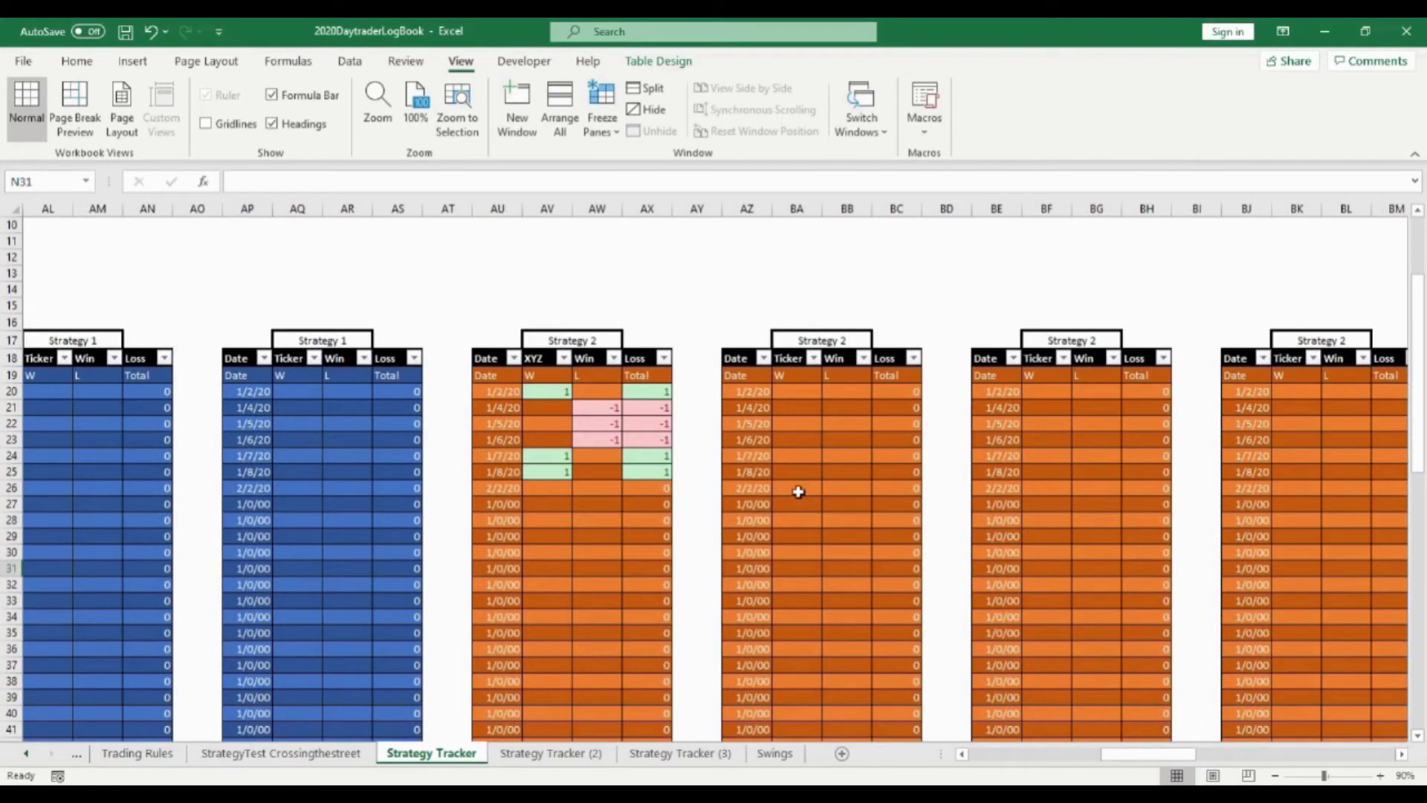
pyautogui.click(549, 489)
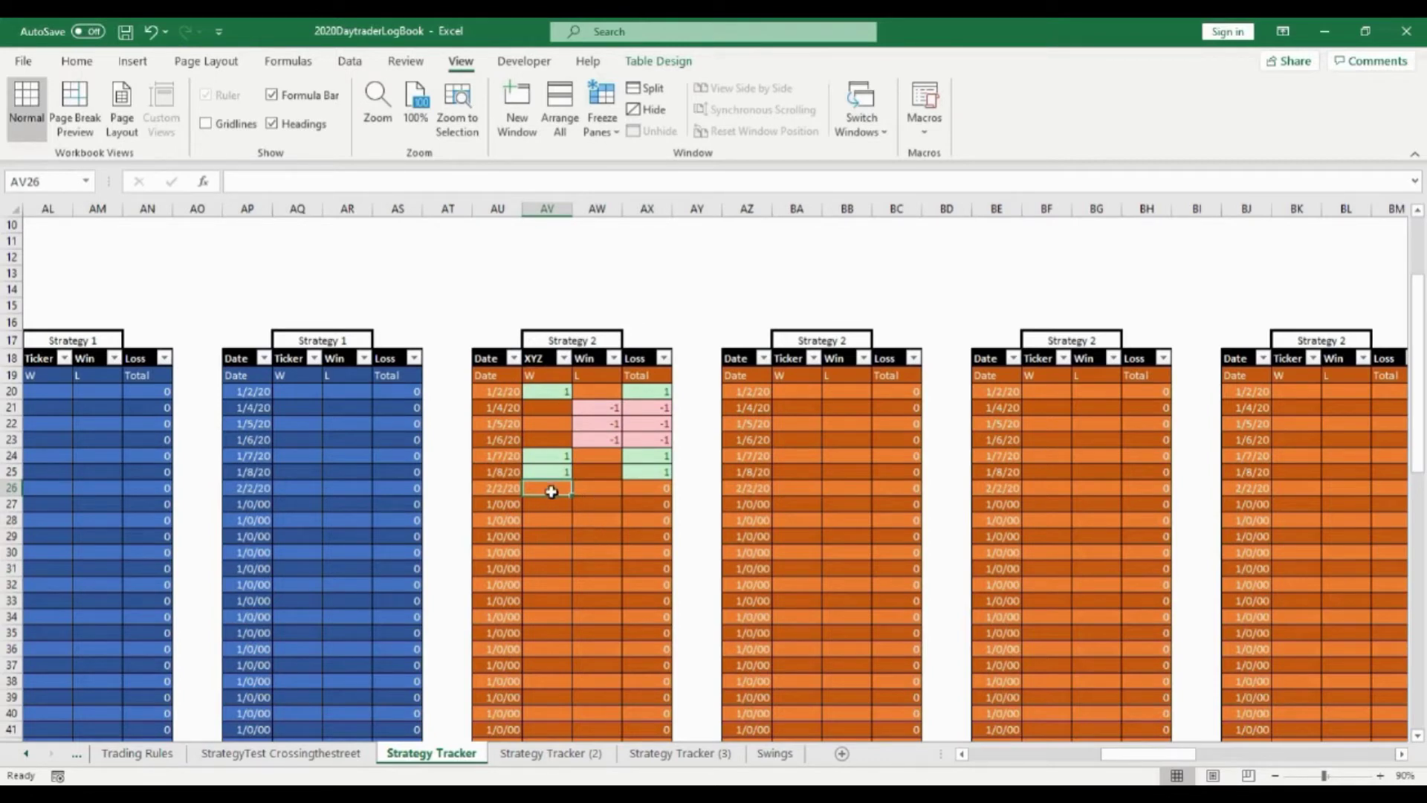
pyautogui.write('4')
pyautogui.press('Tab')
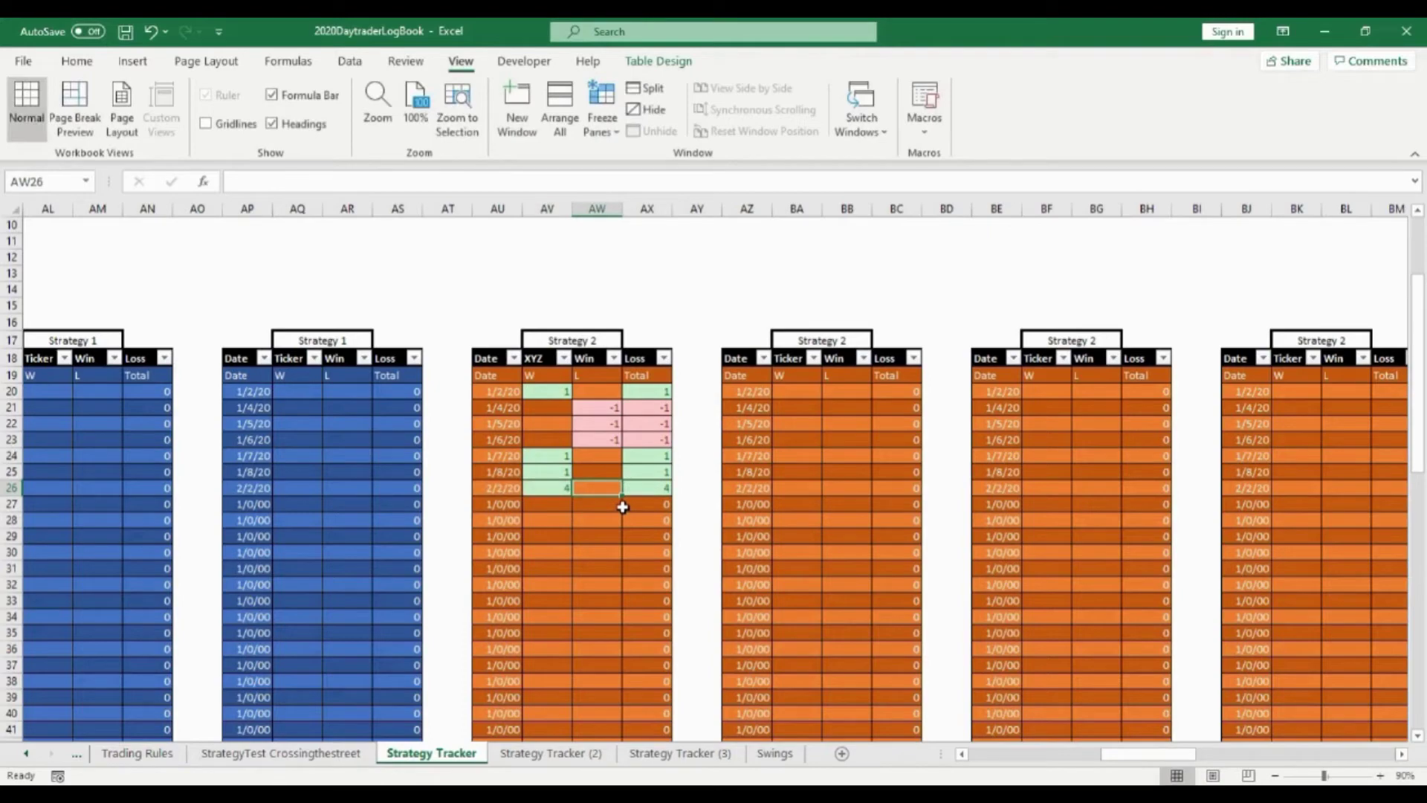
pyautogui.write('-')
pyautogui.write('1')
pyautogui.click(591, 534)
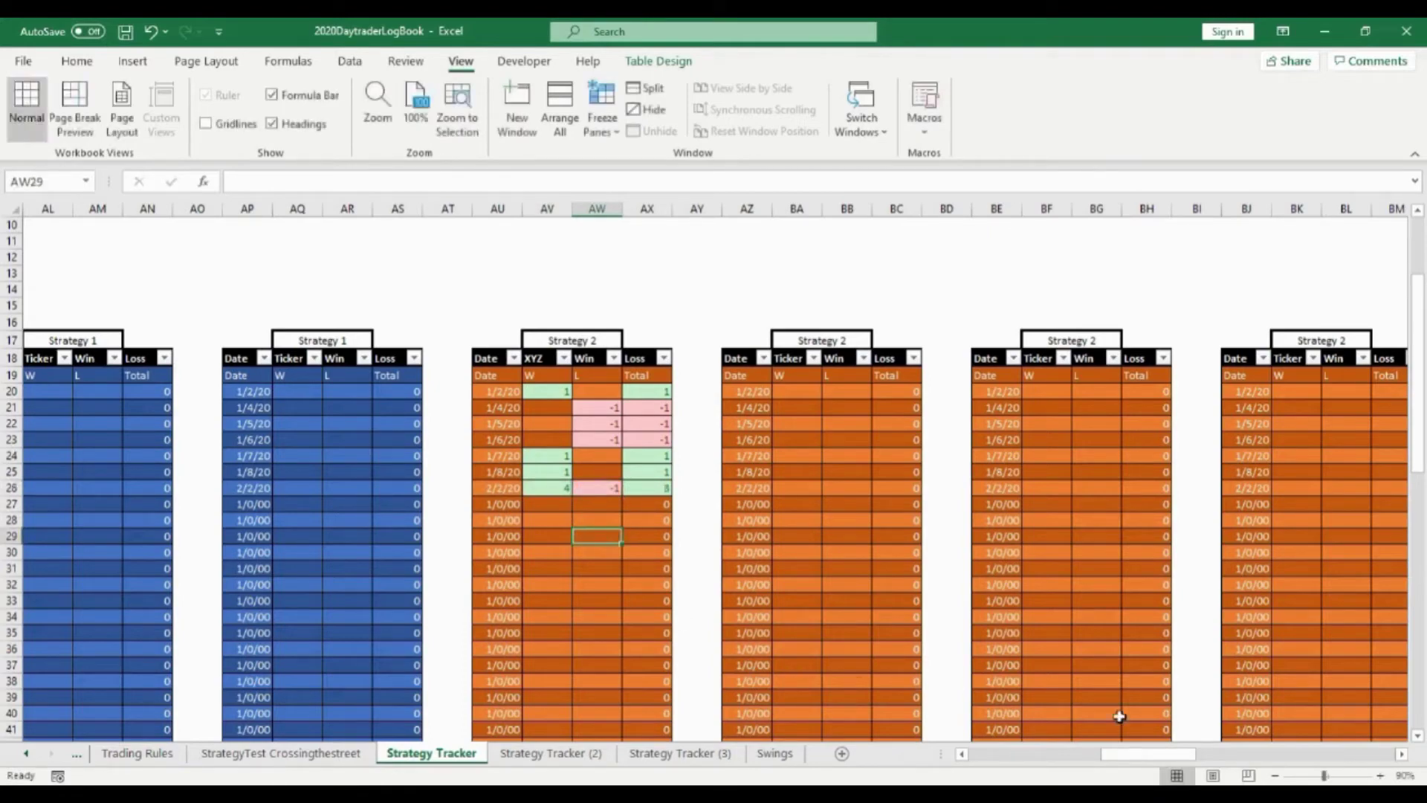
# Examine the 2/2/20 row of the daily summary table and the totals row at the end of the tracker
pyautogui.moveTo(1121, 753); pyautogui.dragTo(989, 753)
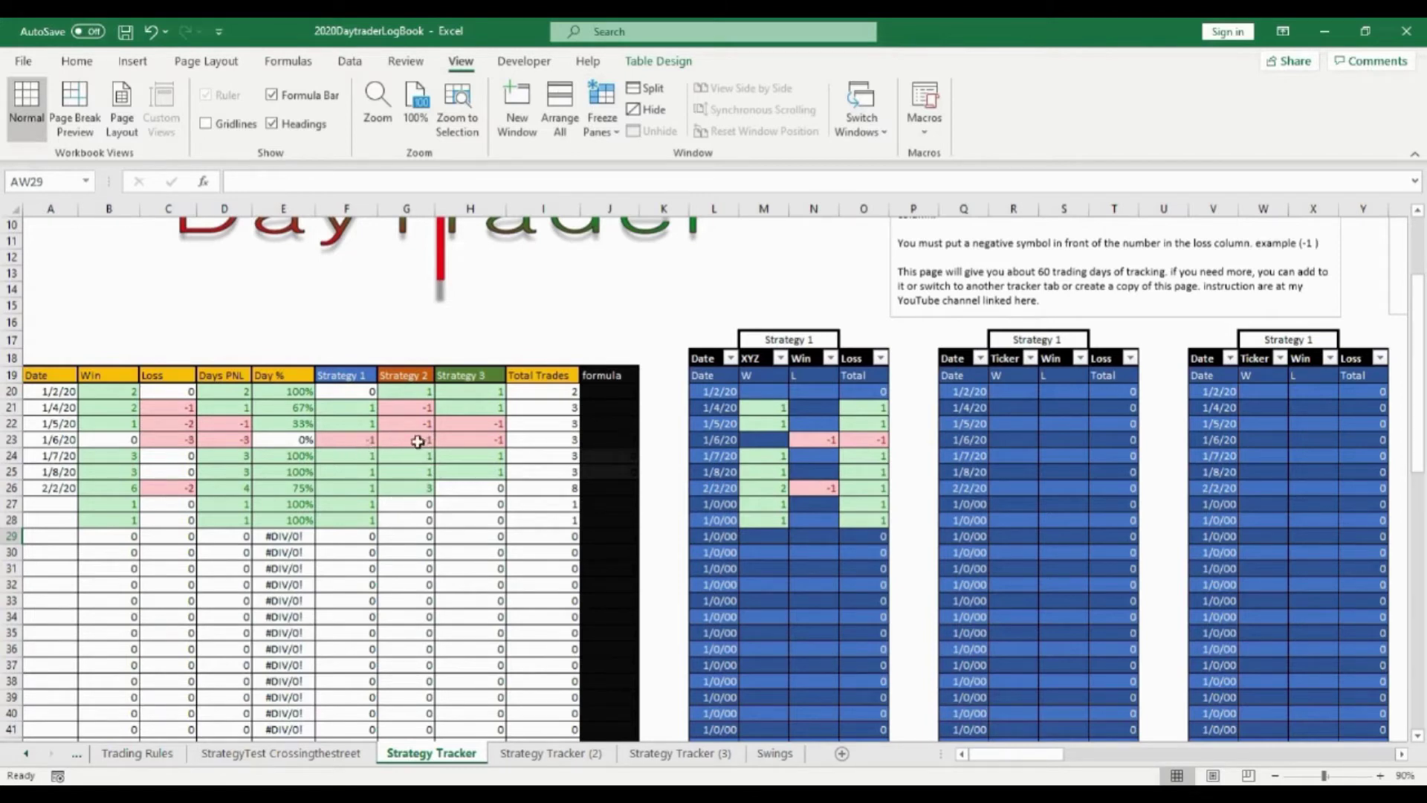
pyautogui.scroll(-11, 405, 495)
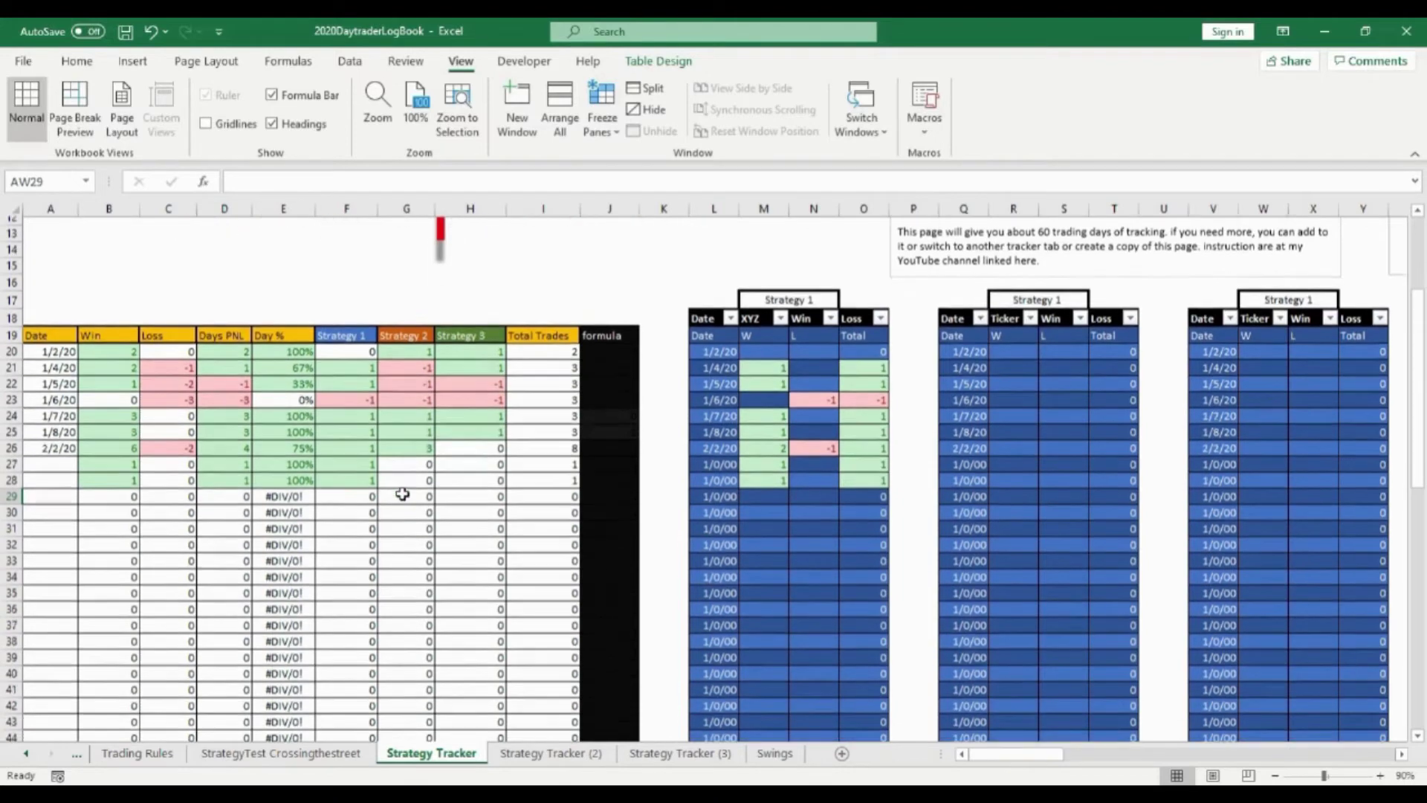
pyautogui.scroll(-3, 405, 491)
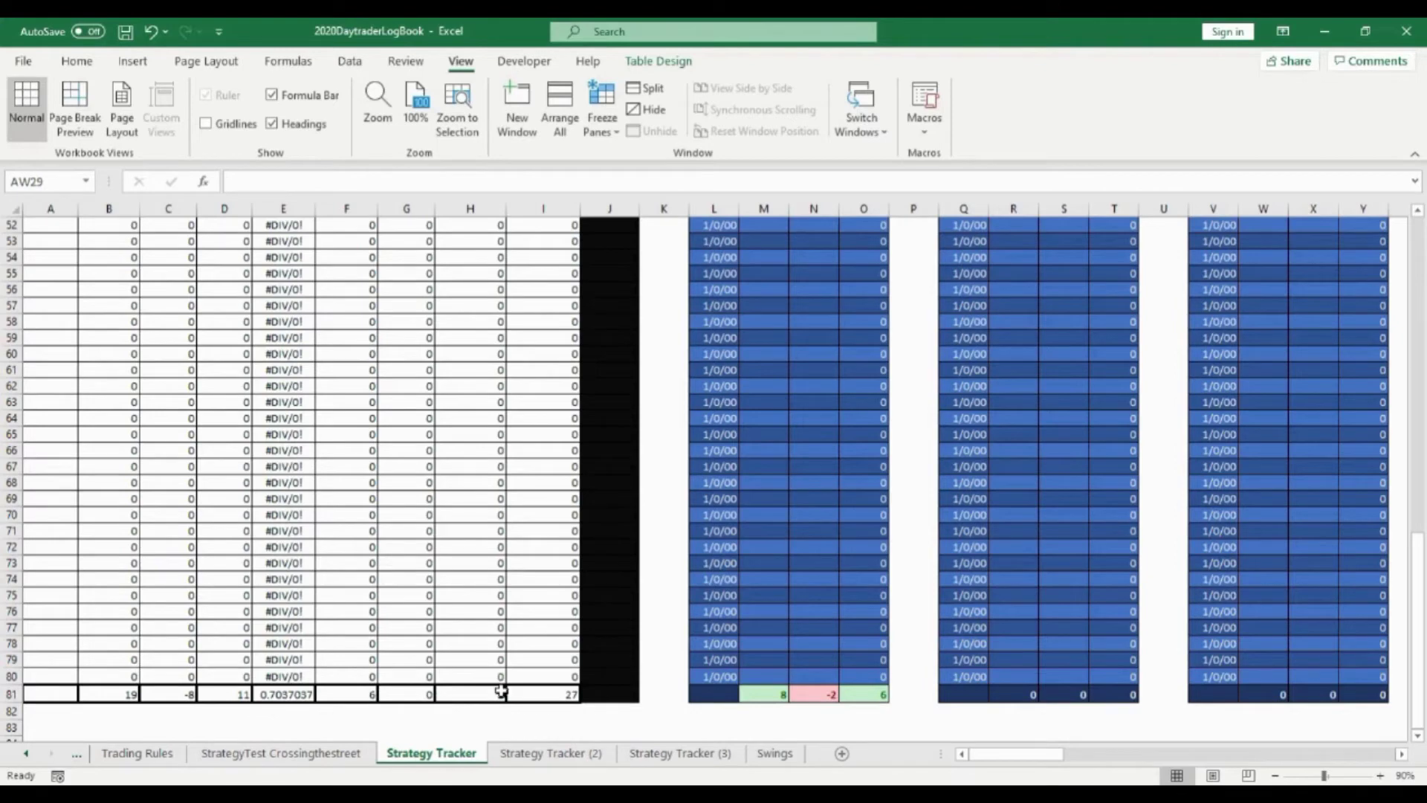
pyautogui.scroll(11, 359, 617)
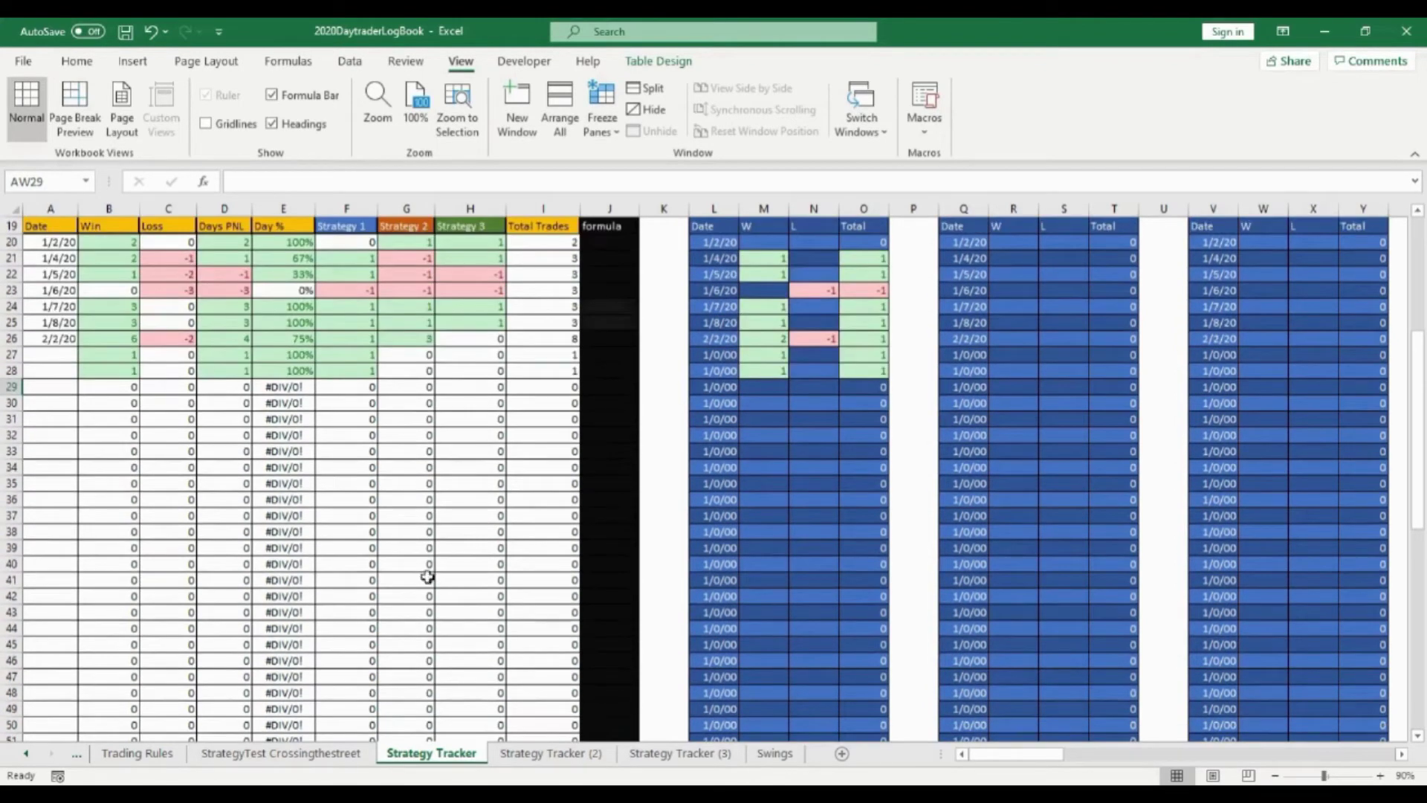
pyautogui.scroll(-4, 407, 343)
pyautogui.scroll(-4, 407, 342)
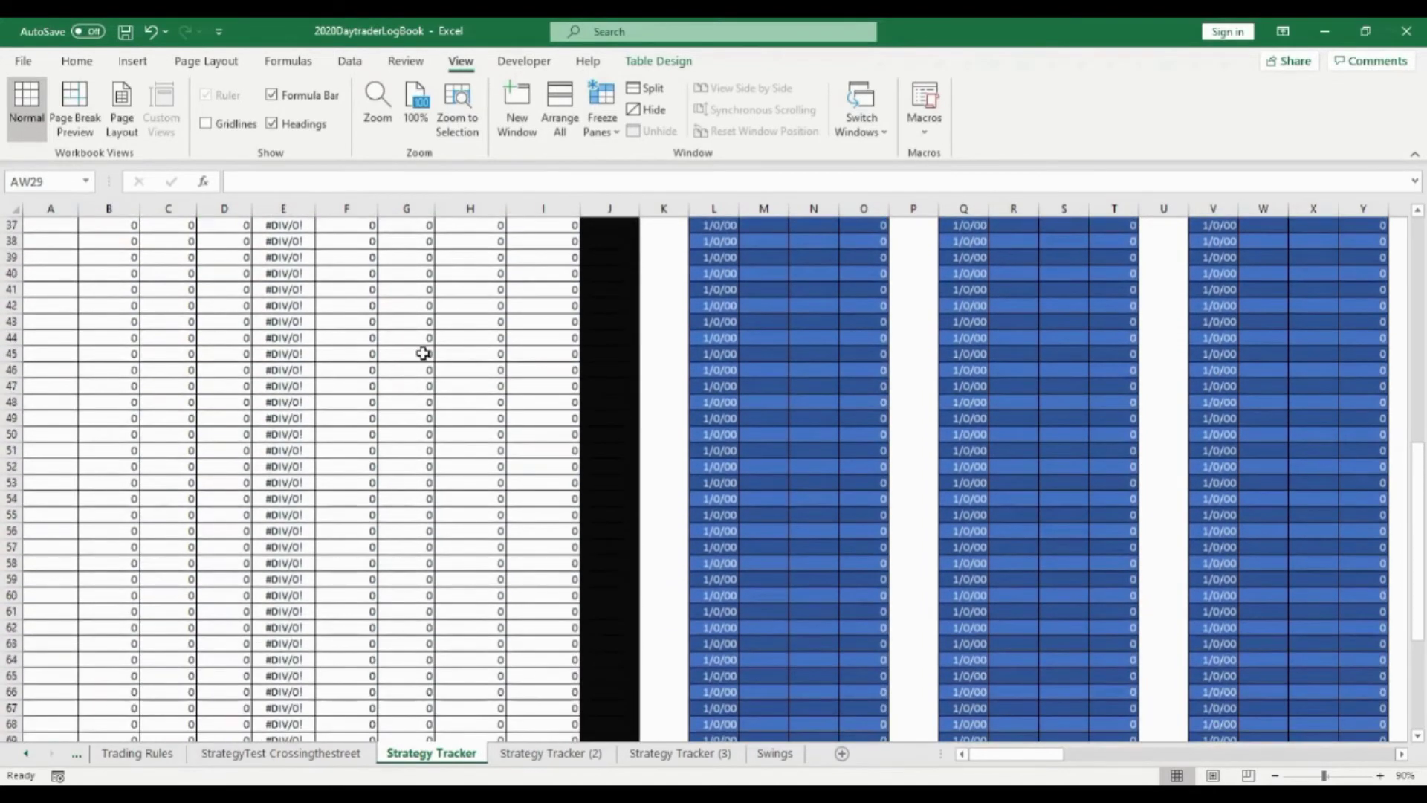
pyautogui.scroll(8, 409, 353)
pyautogui.moveTo(1022, 760)
pyautogui.mouseDown()
pyautogui.moveTo(1048, 760)
pyautogui.moveTo(1032, 760)
pyautogui.mouseUp()
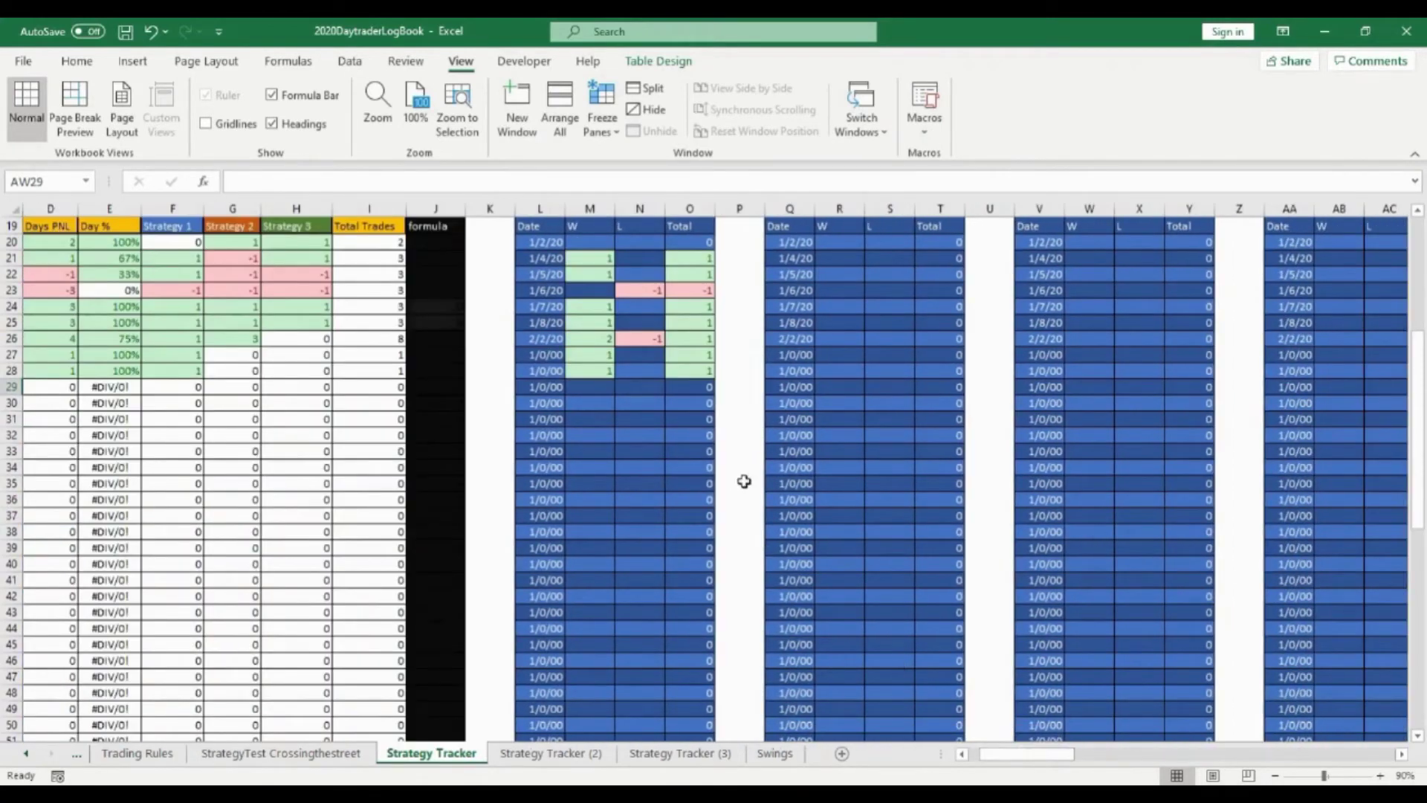
# Examine the totals rows of the blue, orange and green strategy tables and of the daily summary table
pyautogui.scroll(2, 682, 478)
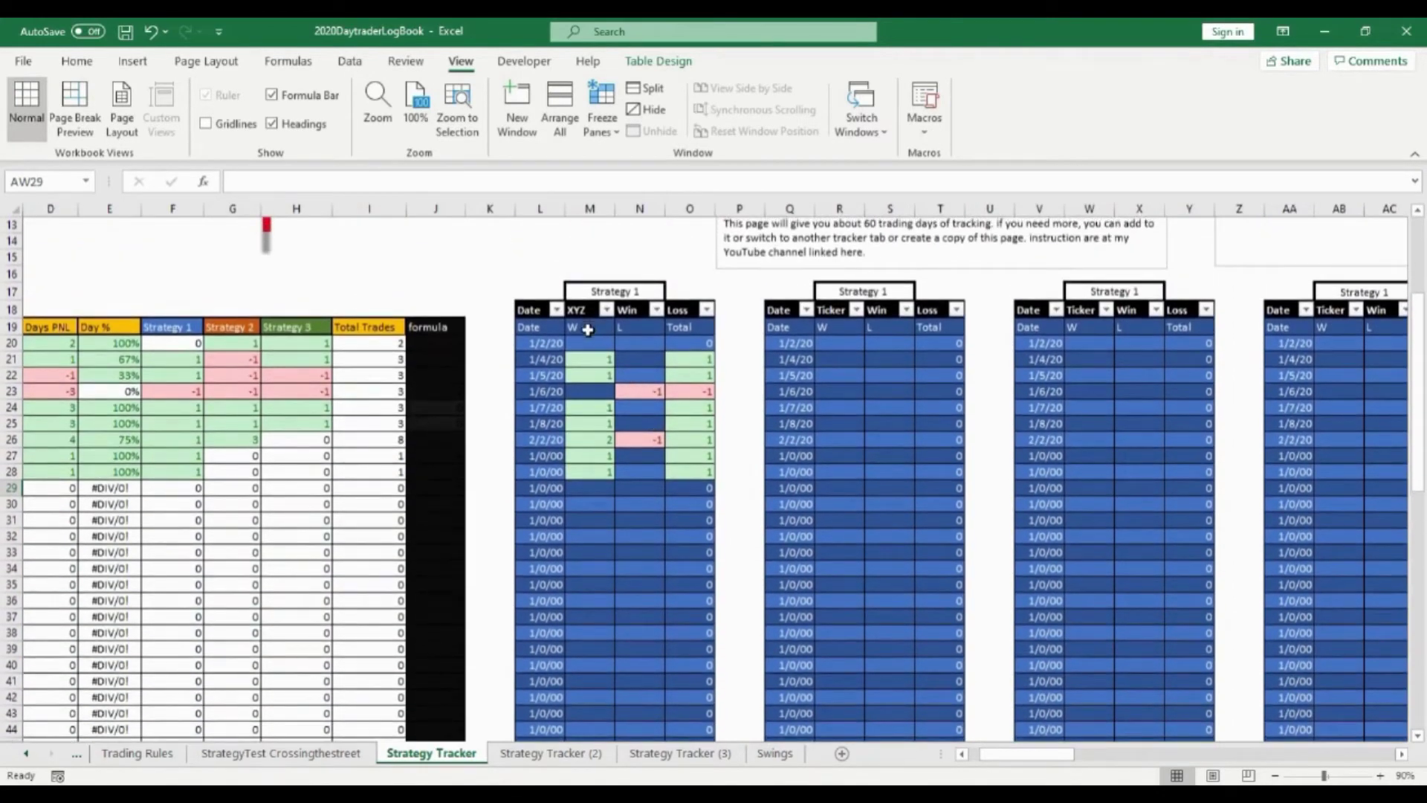
pyautogui.scroll(-13, 623, 470)
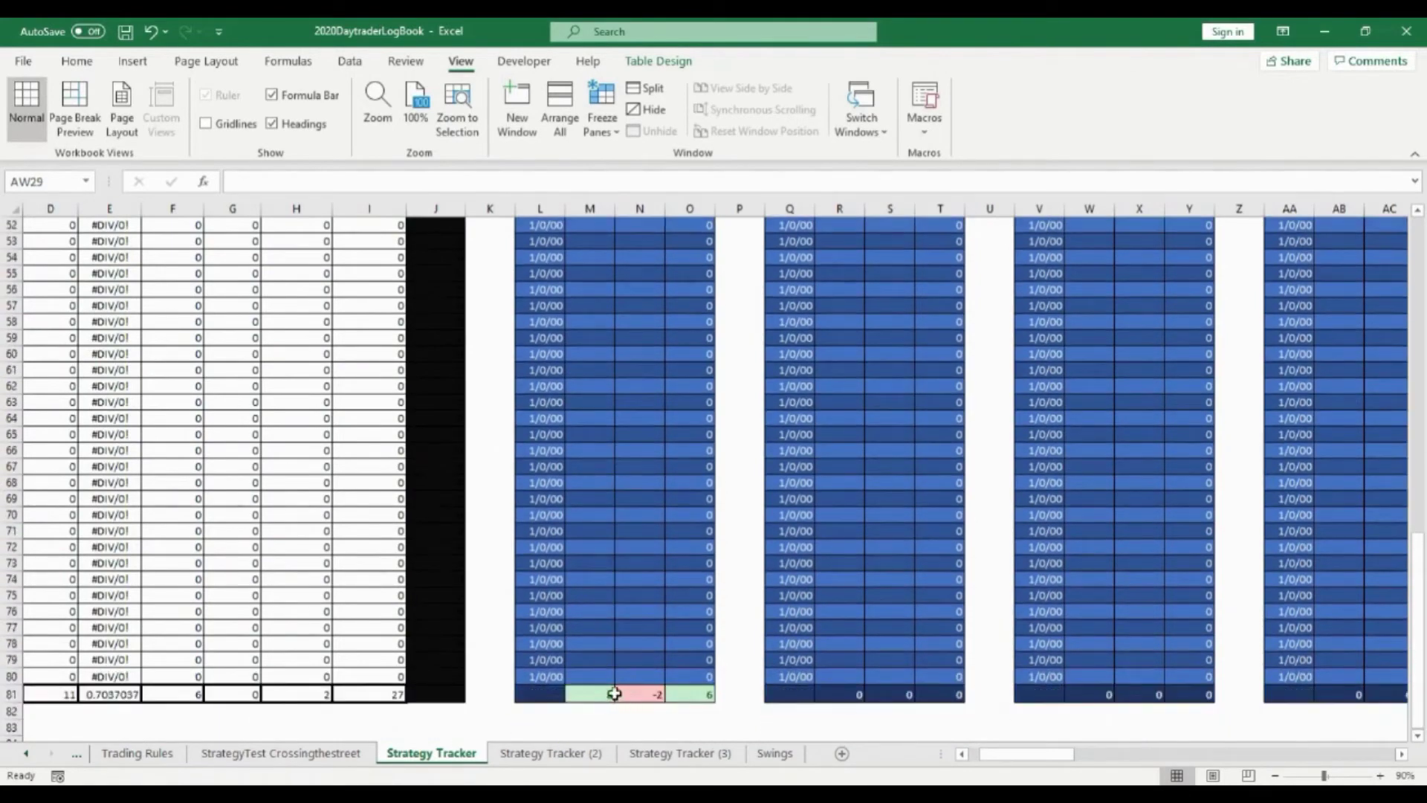
pyautogui.moveTo(1025, 758); pyautogui.dragTo(1131, 758)
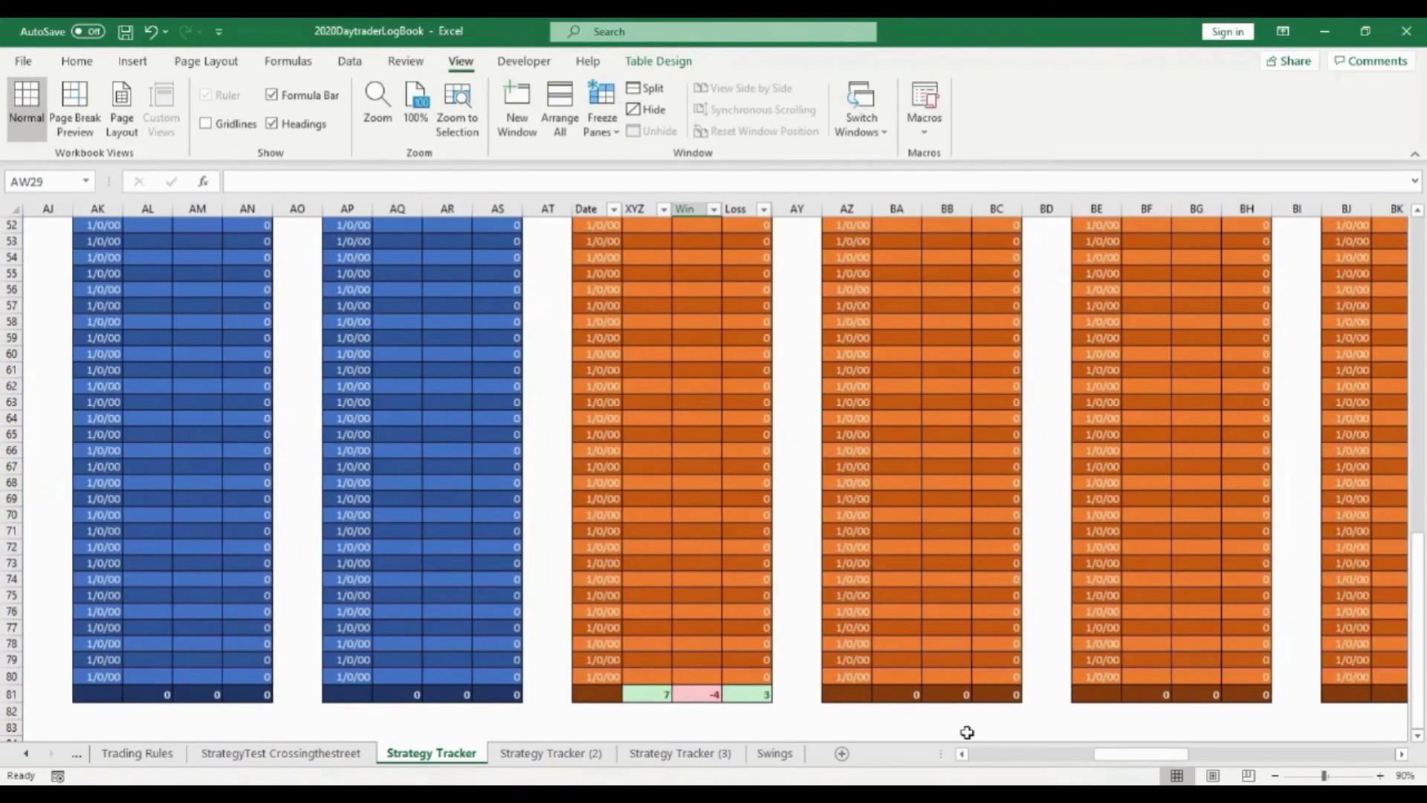
pyautogui.moveTo(1096, 756); pyautogui.dragTo(1222, 763)
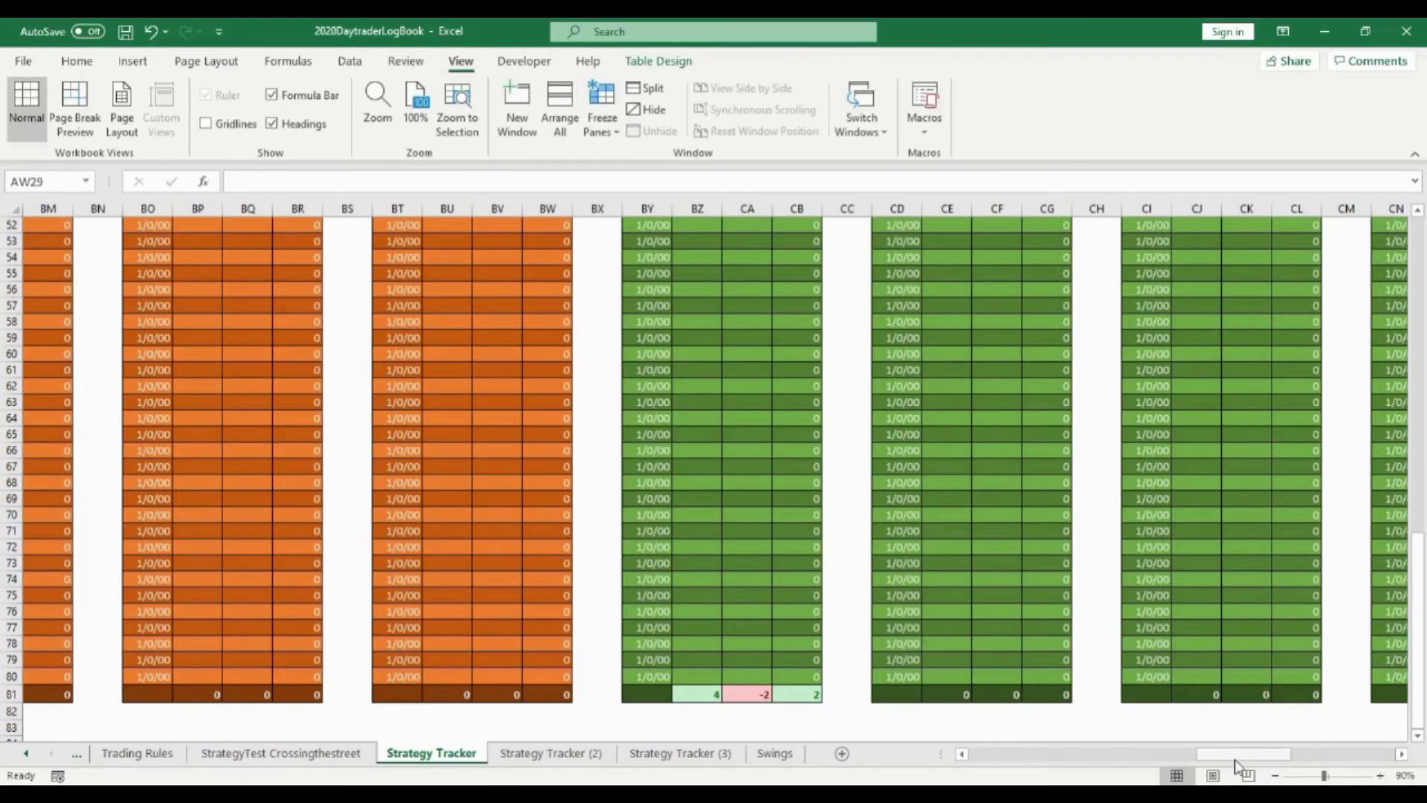
pyautogui.moveTo(1243, 755); pyautogui.dragTo(1251, 757)
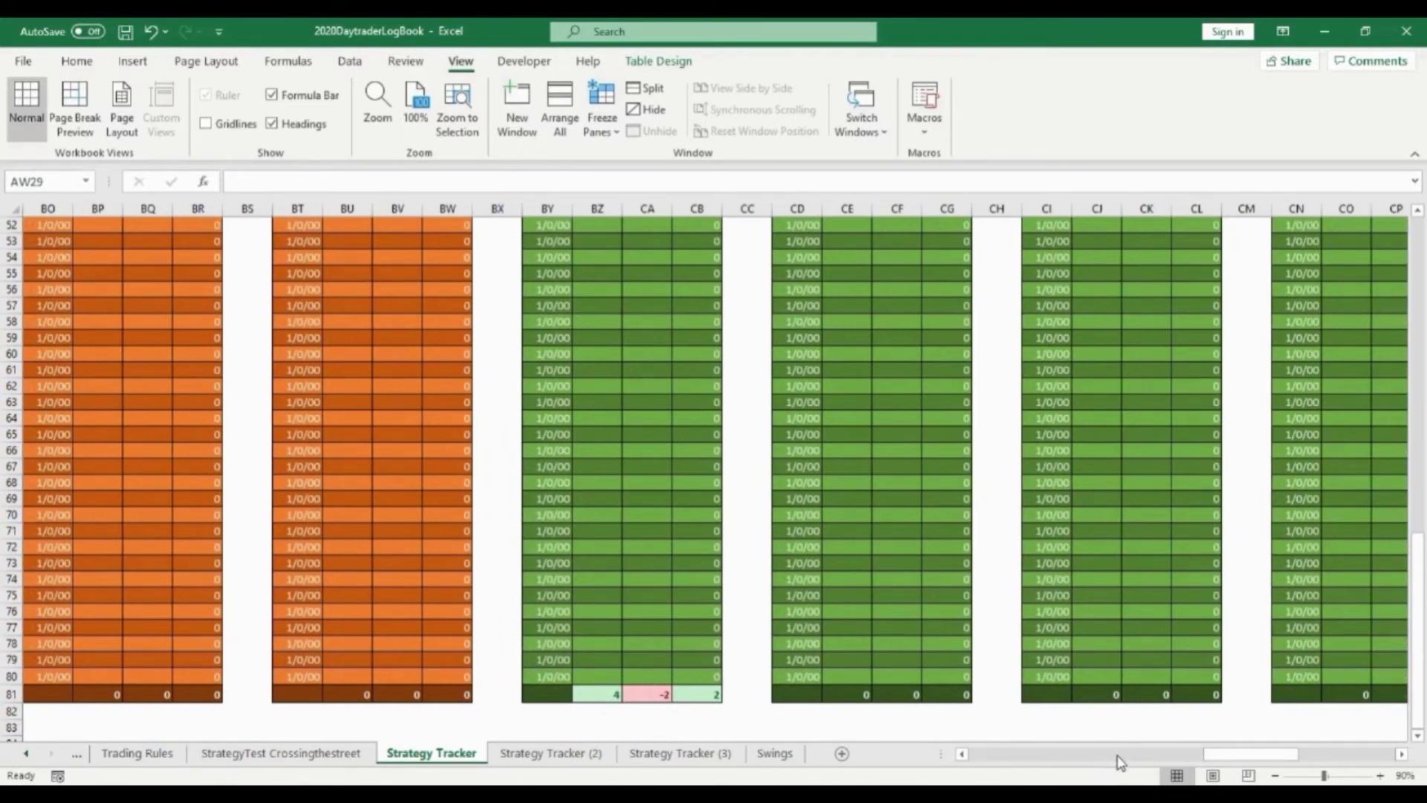
pyautogui.moveTo(1228, 757); pyautogui.dragTo(971, 759)
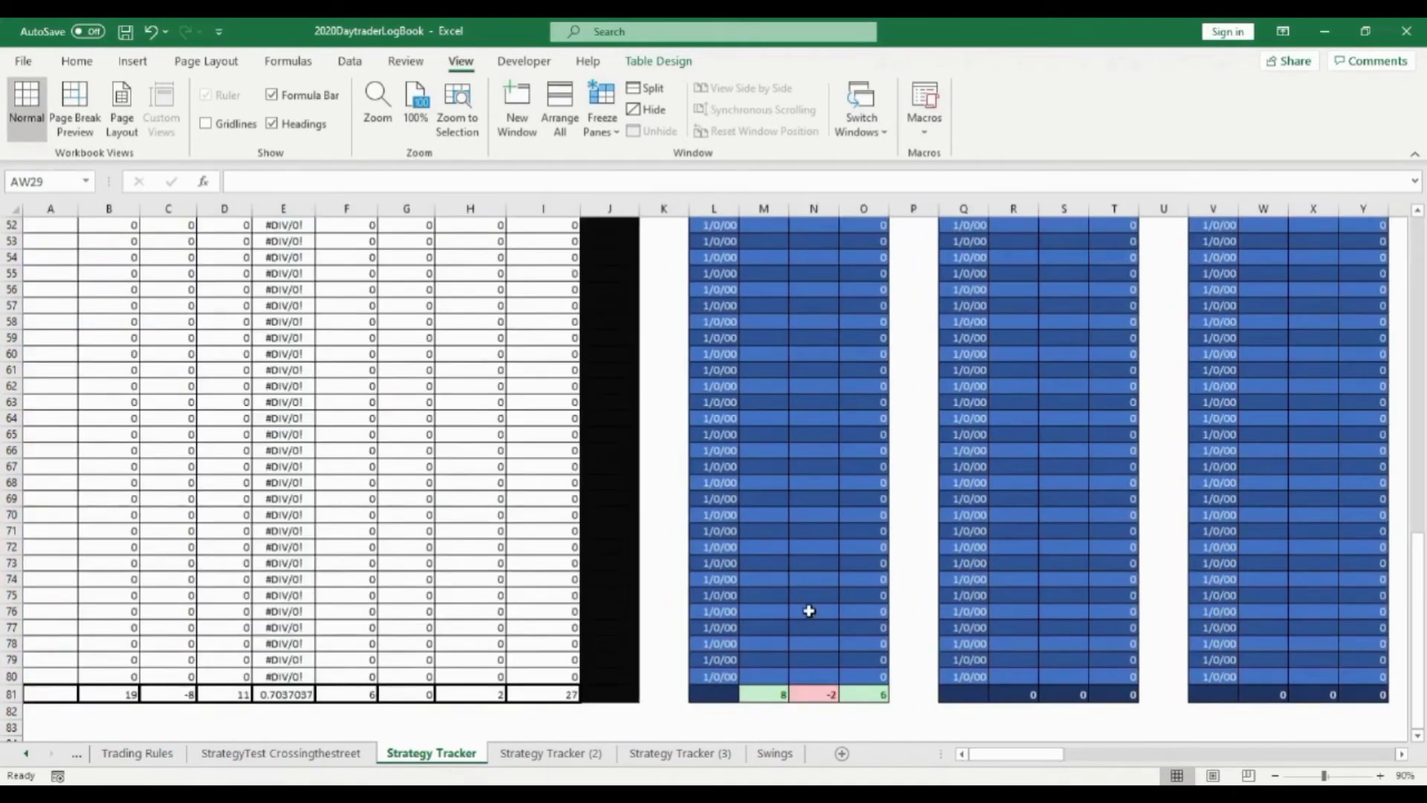
pyautogui.scroll(3, 802, 610)
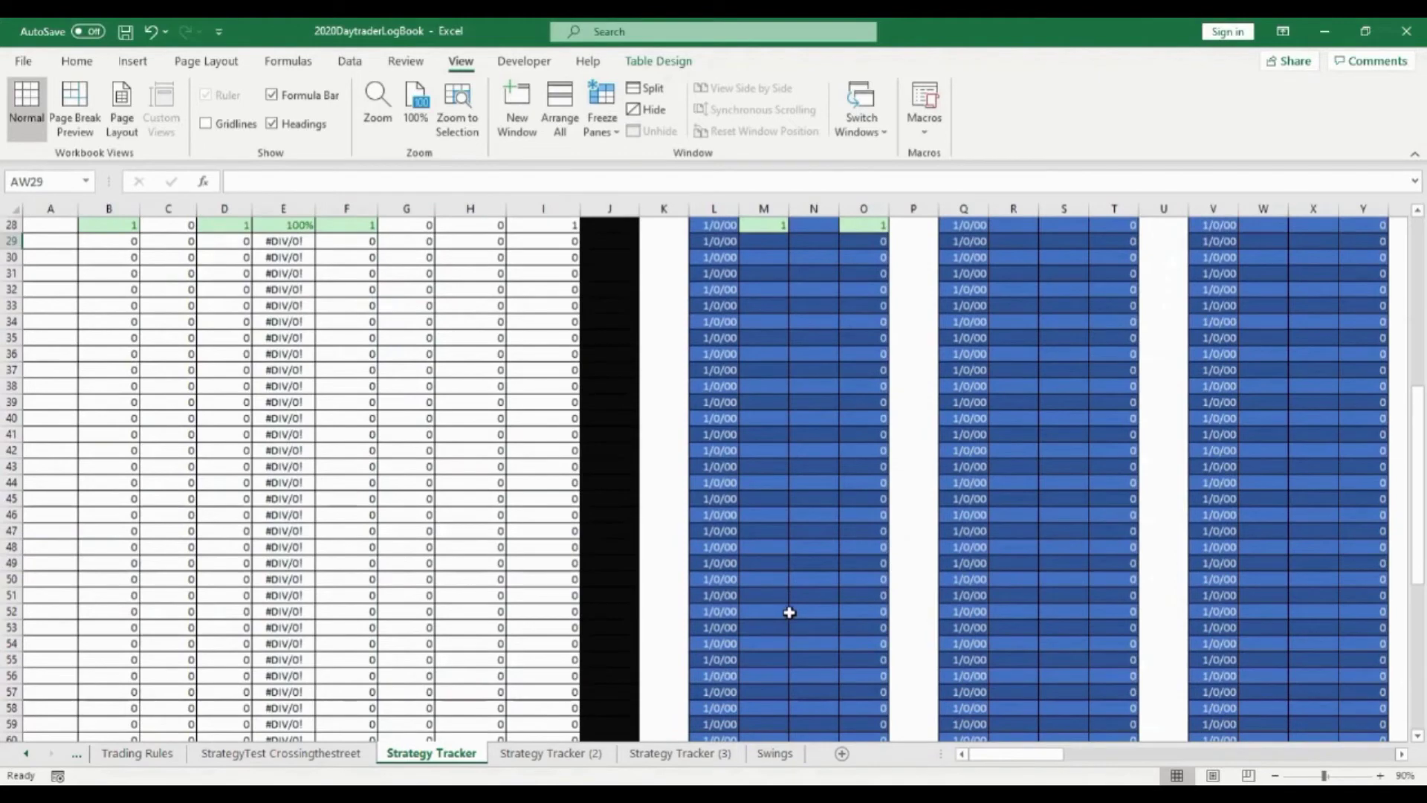
pyautogui.scroll(3, 793, 611)
pyautogui.scroll(1, 793, 612)
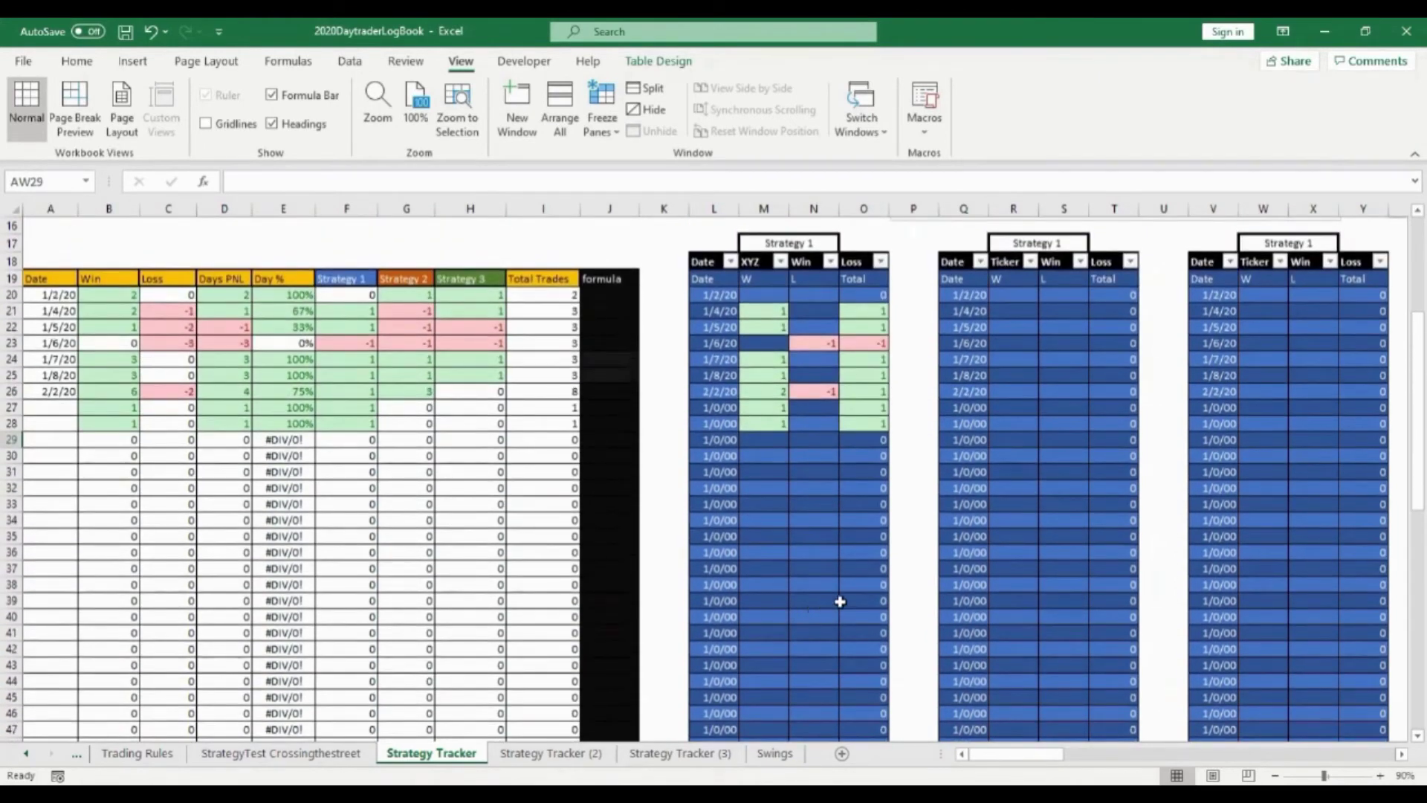
pyautogui.scroll(-10, 238, 550)
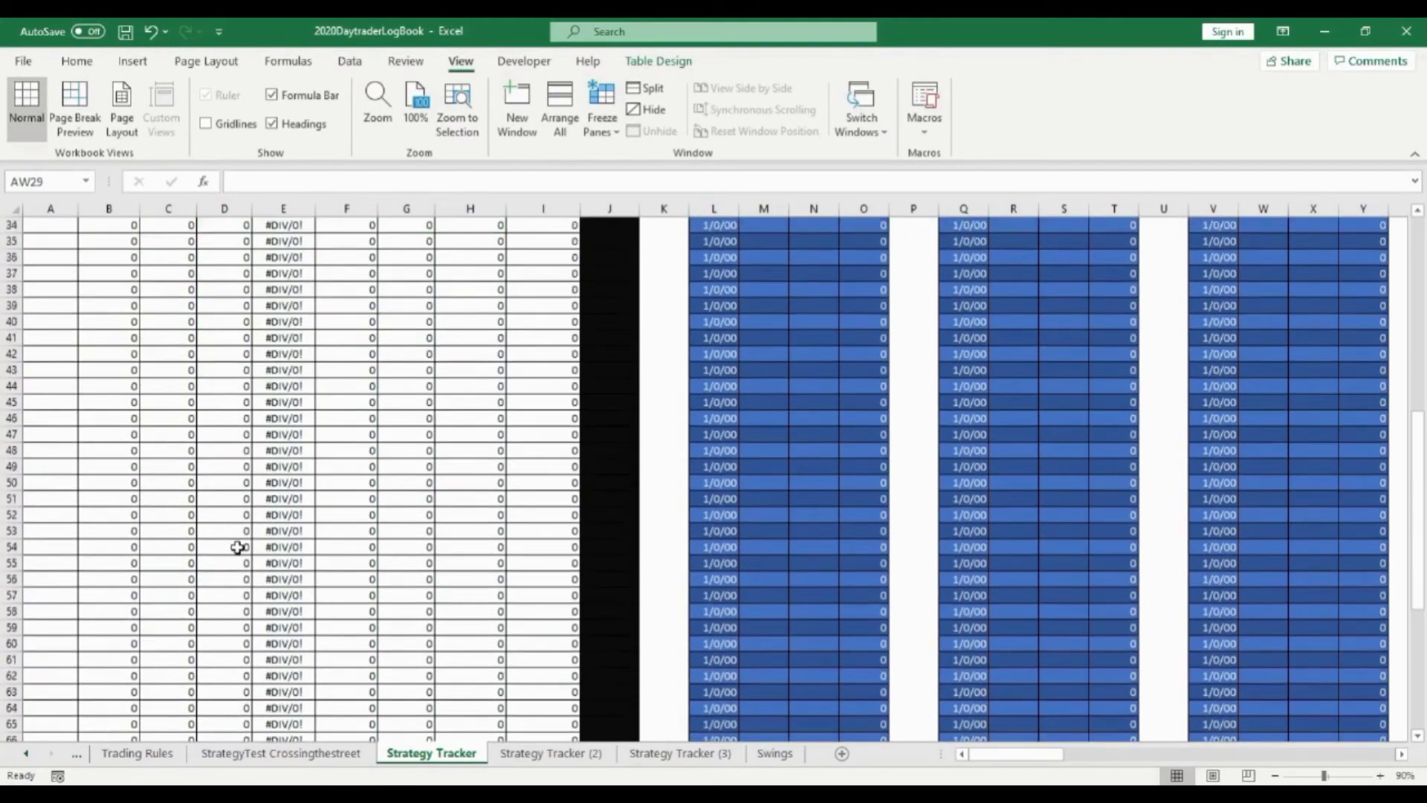
pyautogui.scroll(-3, 171, 587)
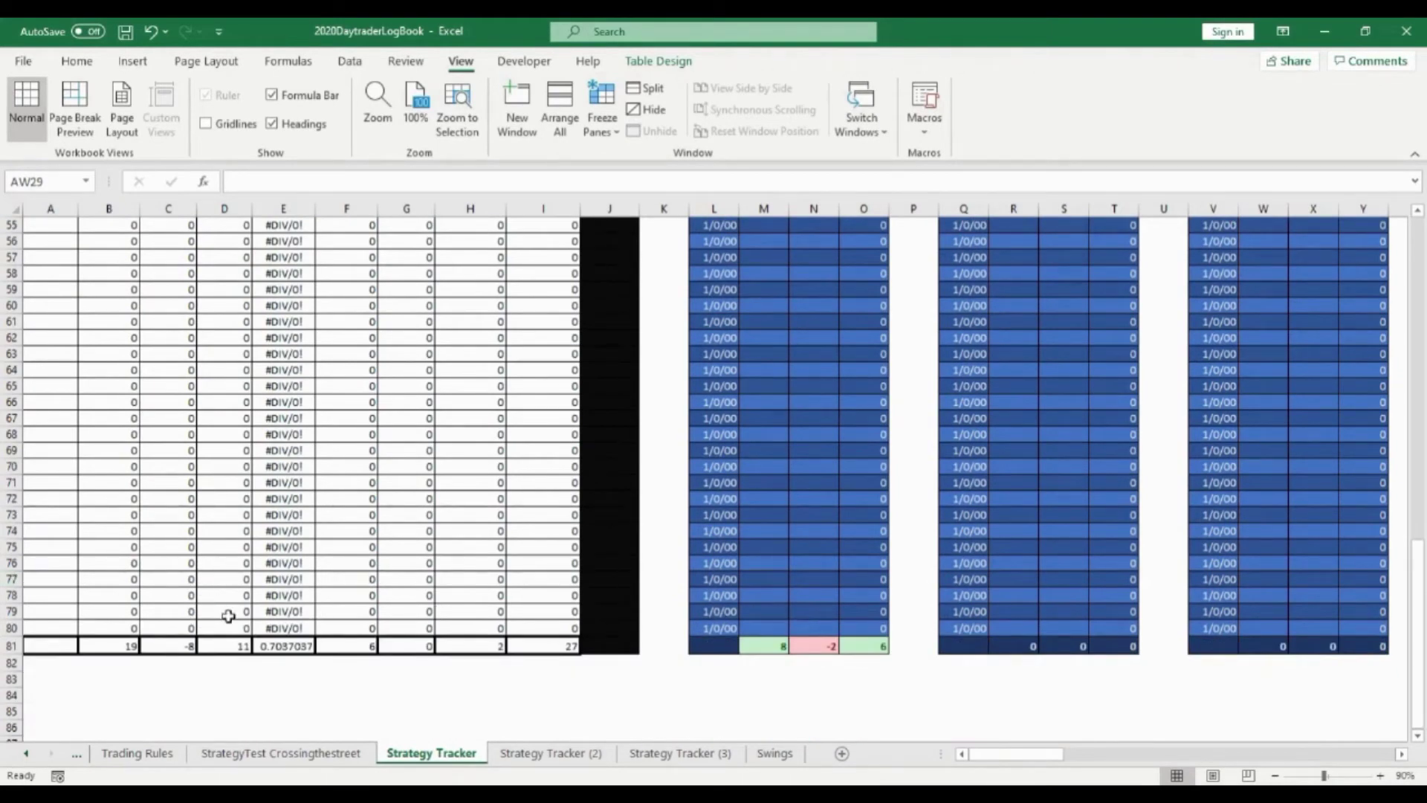
pyautogui.scroll(13, 877, 605)
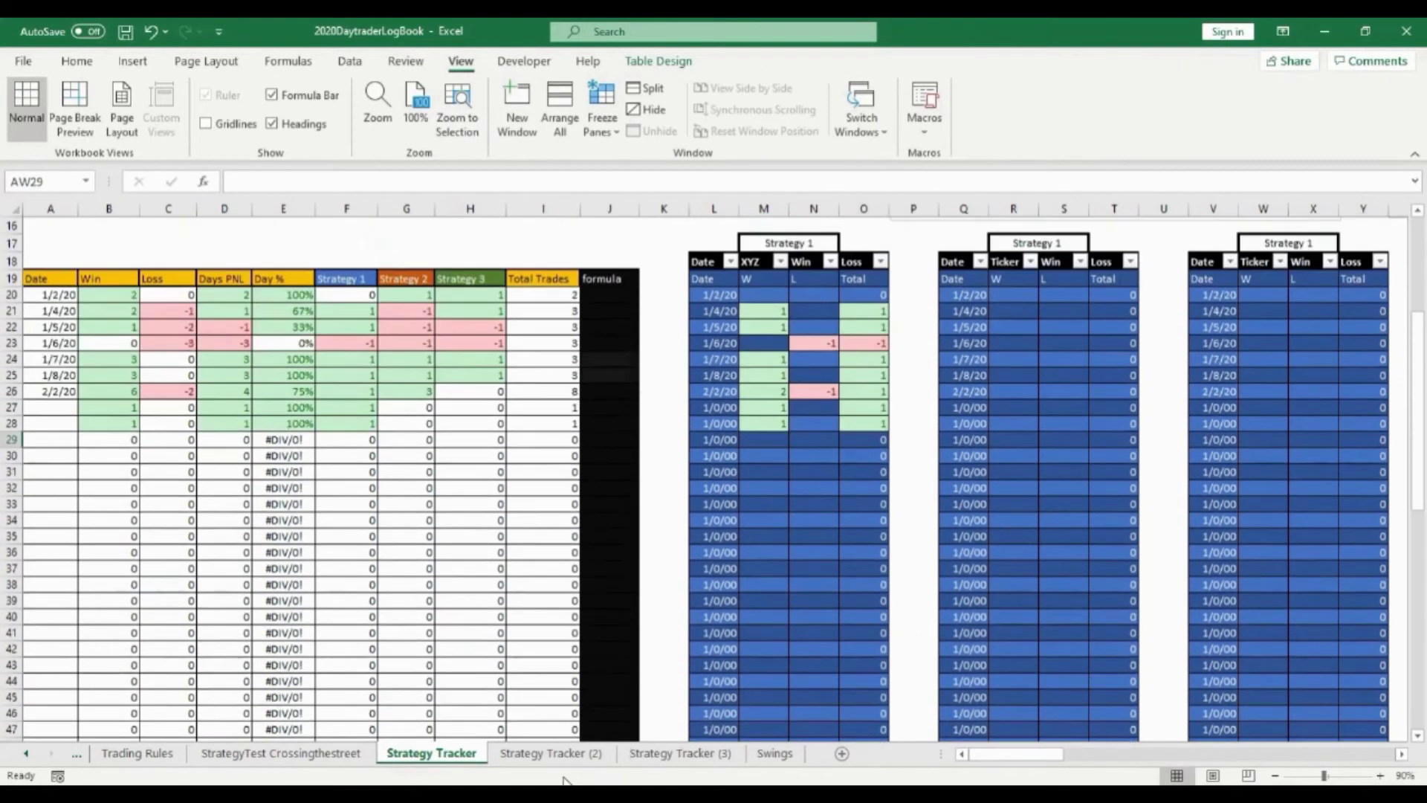
# Look through the Strategy Tracker (2) and Strategy Tracker (3) sheets and compare them with the Strategy Tracker sheet's daily rows and totals
pyautogui.click(569, 755)
pyautogui.click(692, 754)
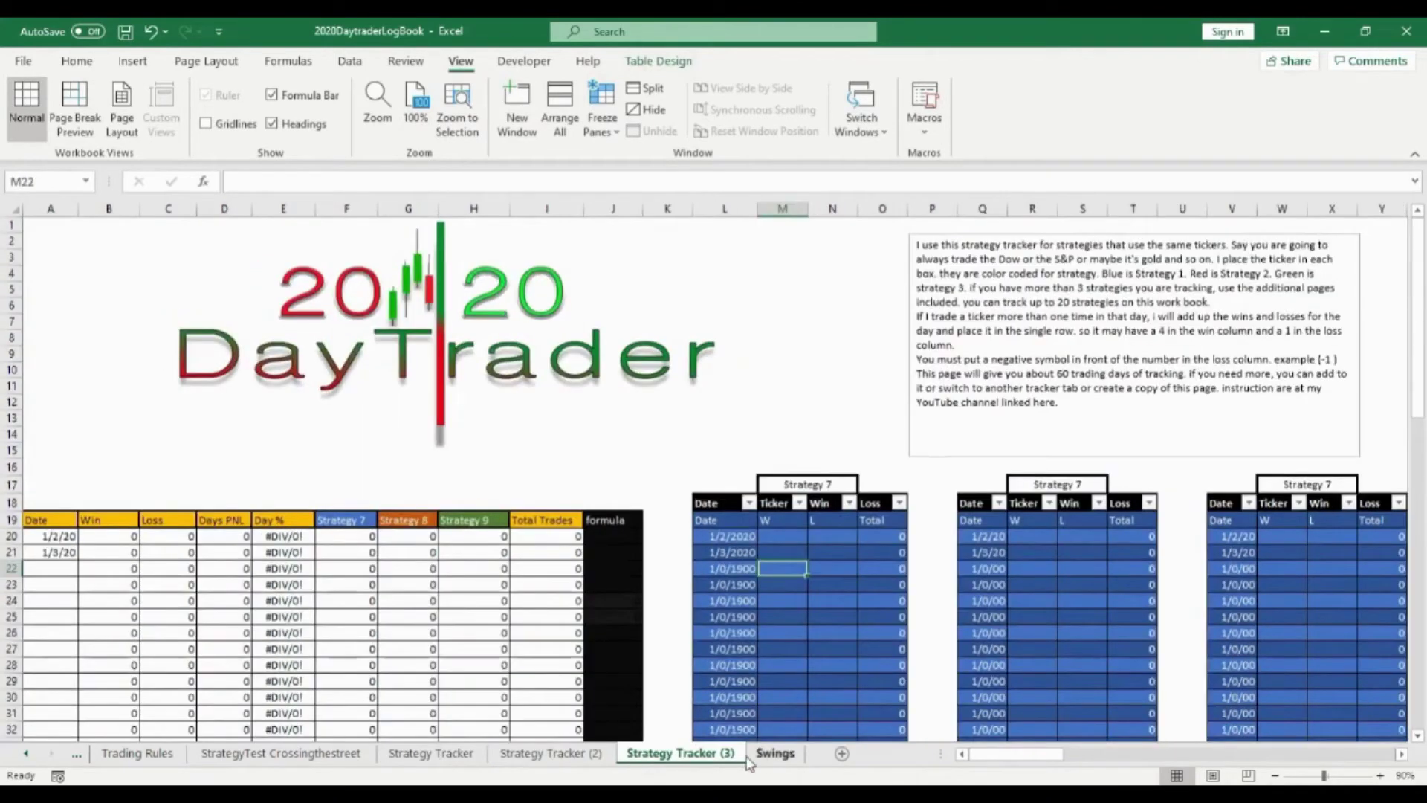
pyautogui.click(524, 755)
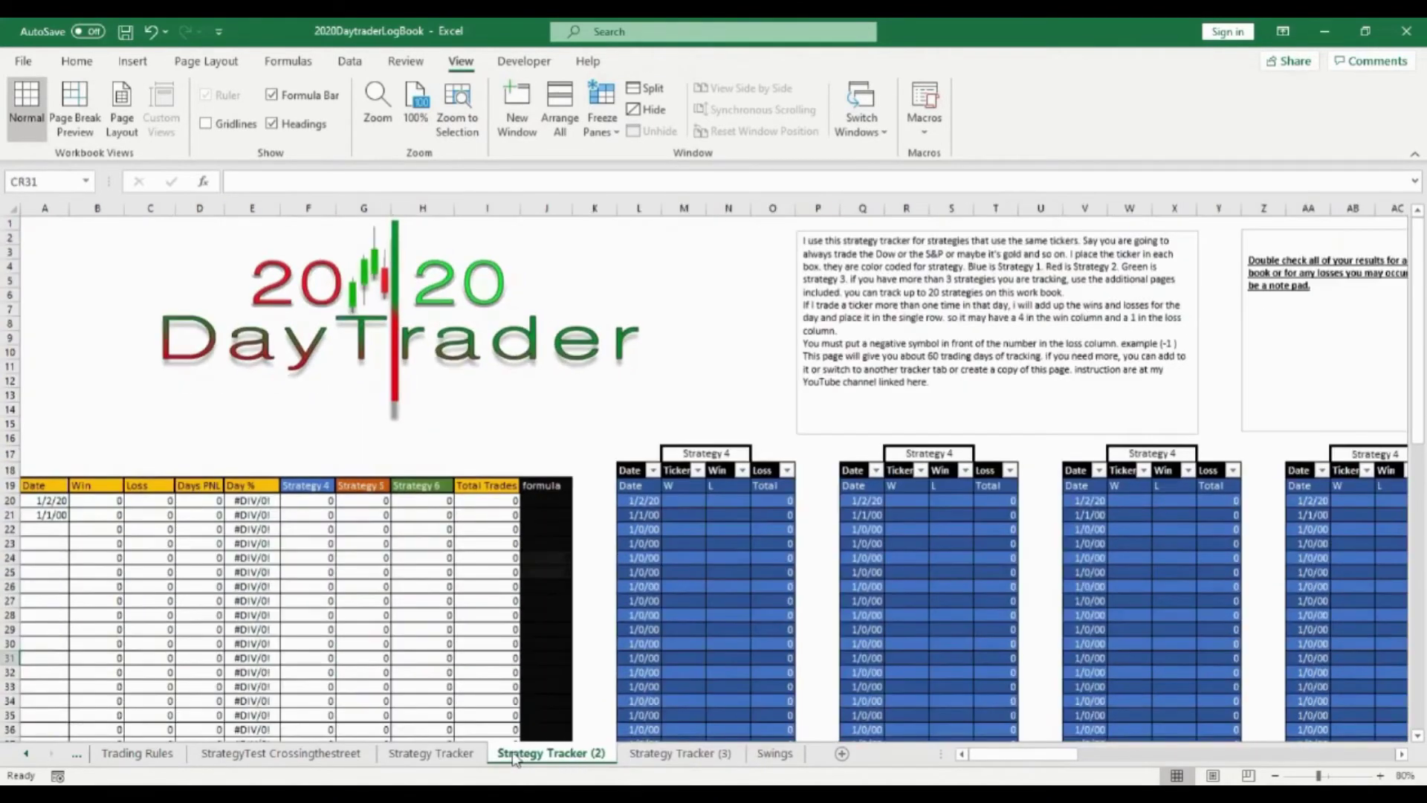
pyautogui.click(435, 753)
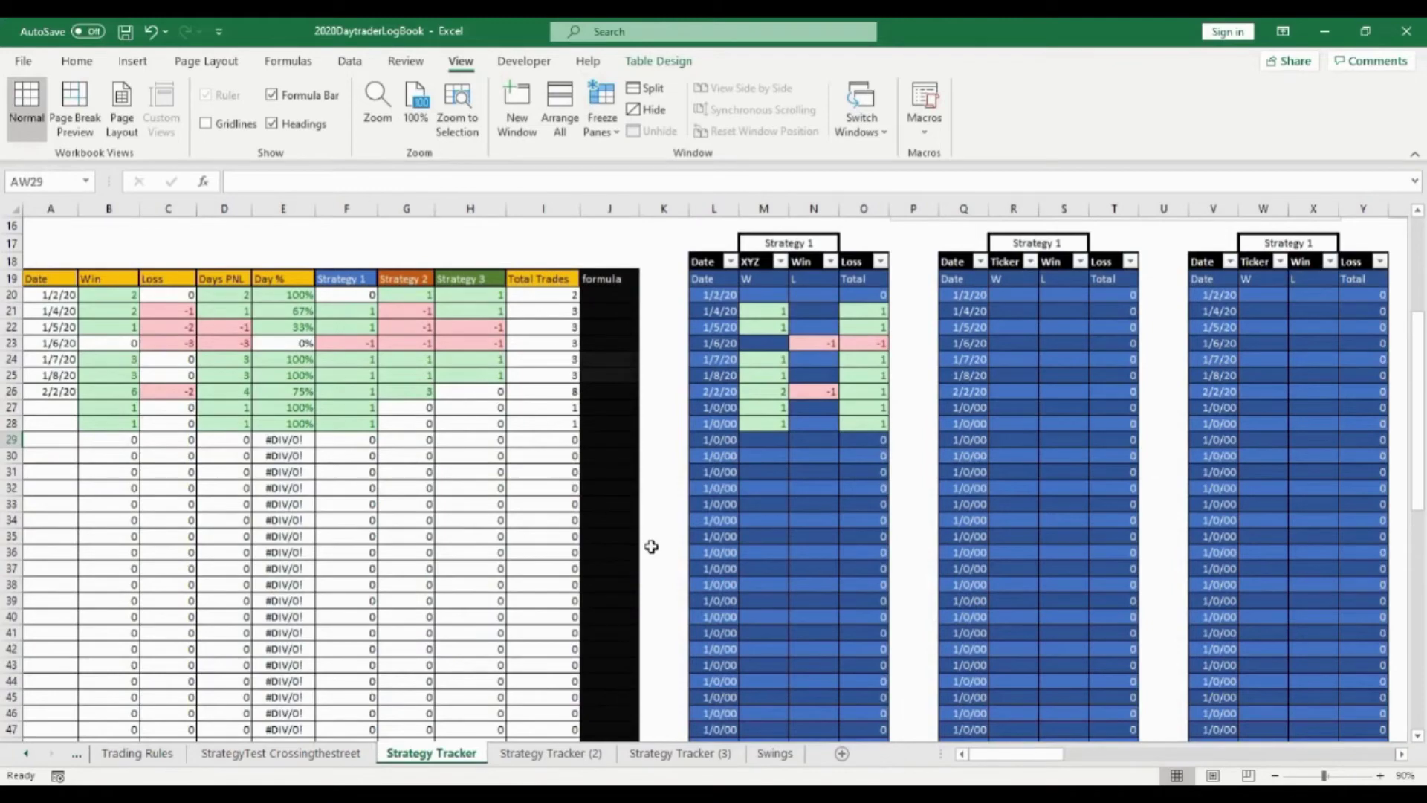
pyautogui.scroll(-11, 674, 494)
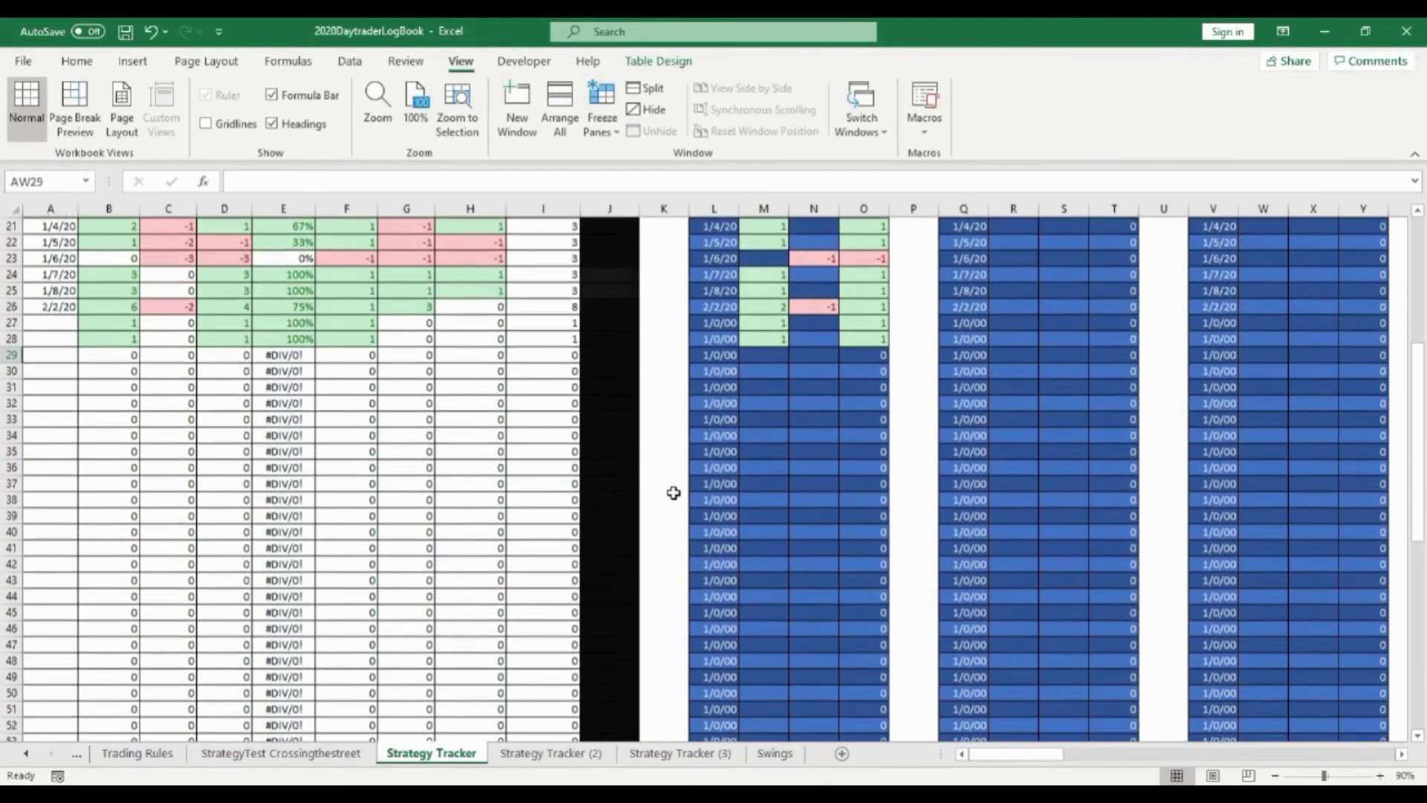
pyautogui.scroll(-3, 380, 480)
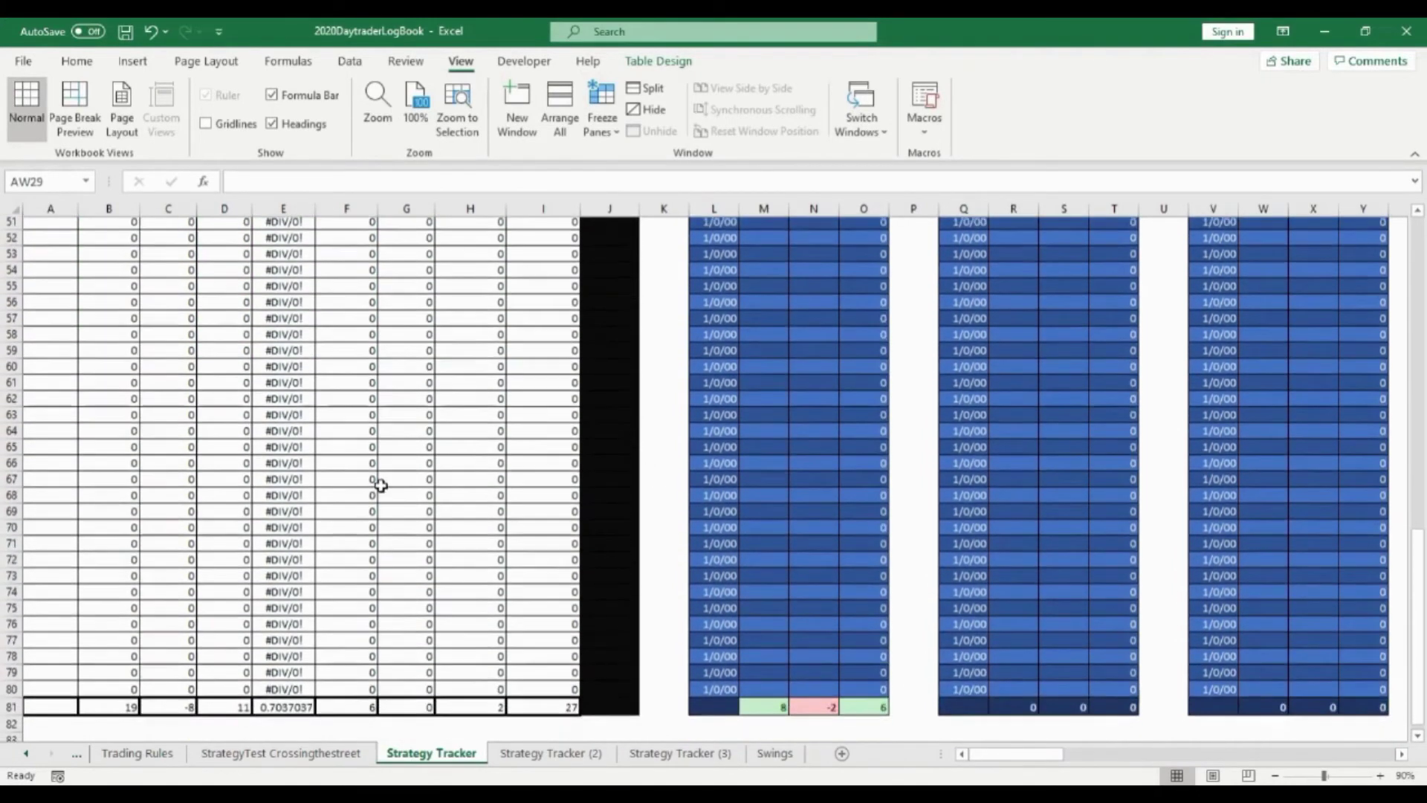
pyautogui.scroll(5, 424, 548)
pyautogui.scroll(-3, 780, 550)
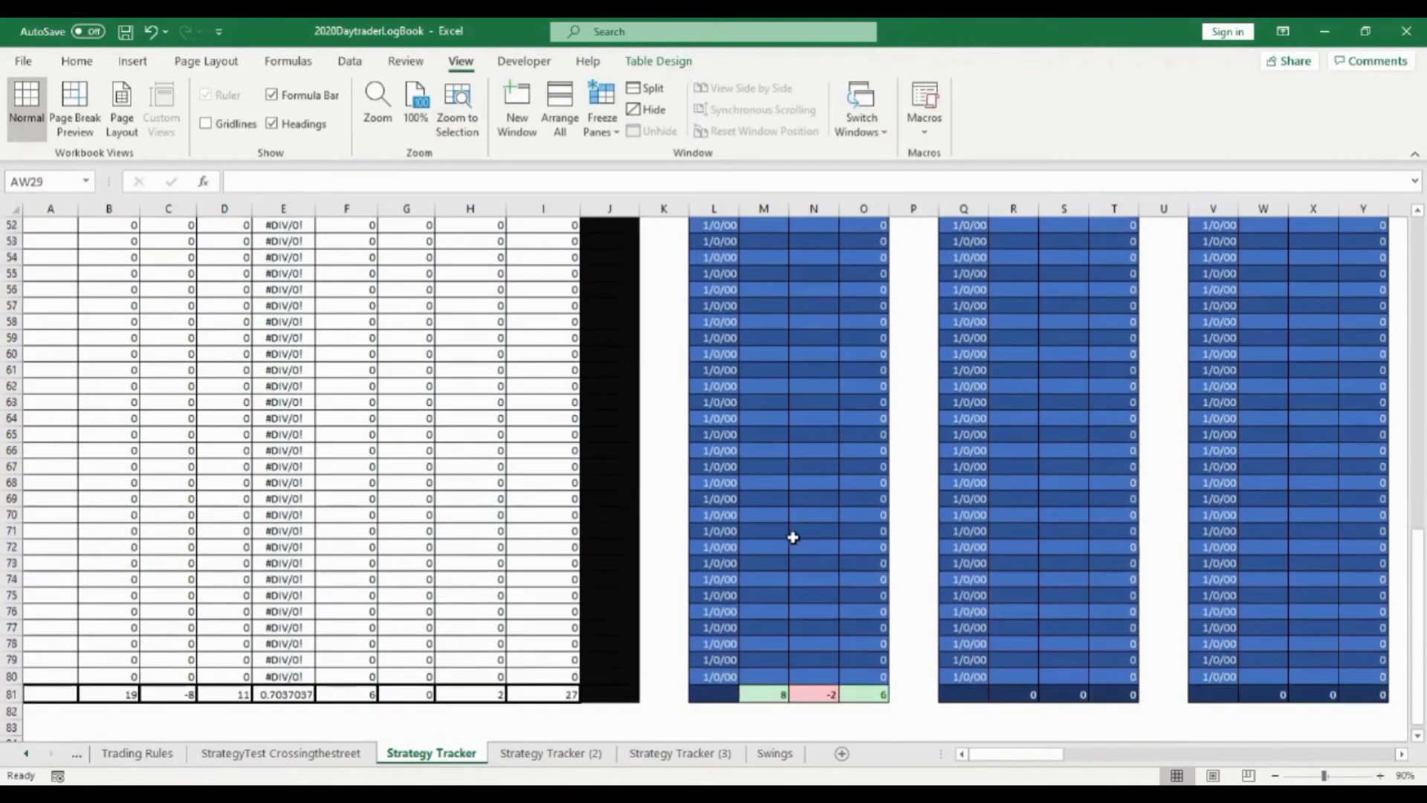
pyautogui.scroll(2, 878, 492)
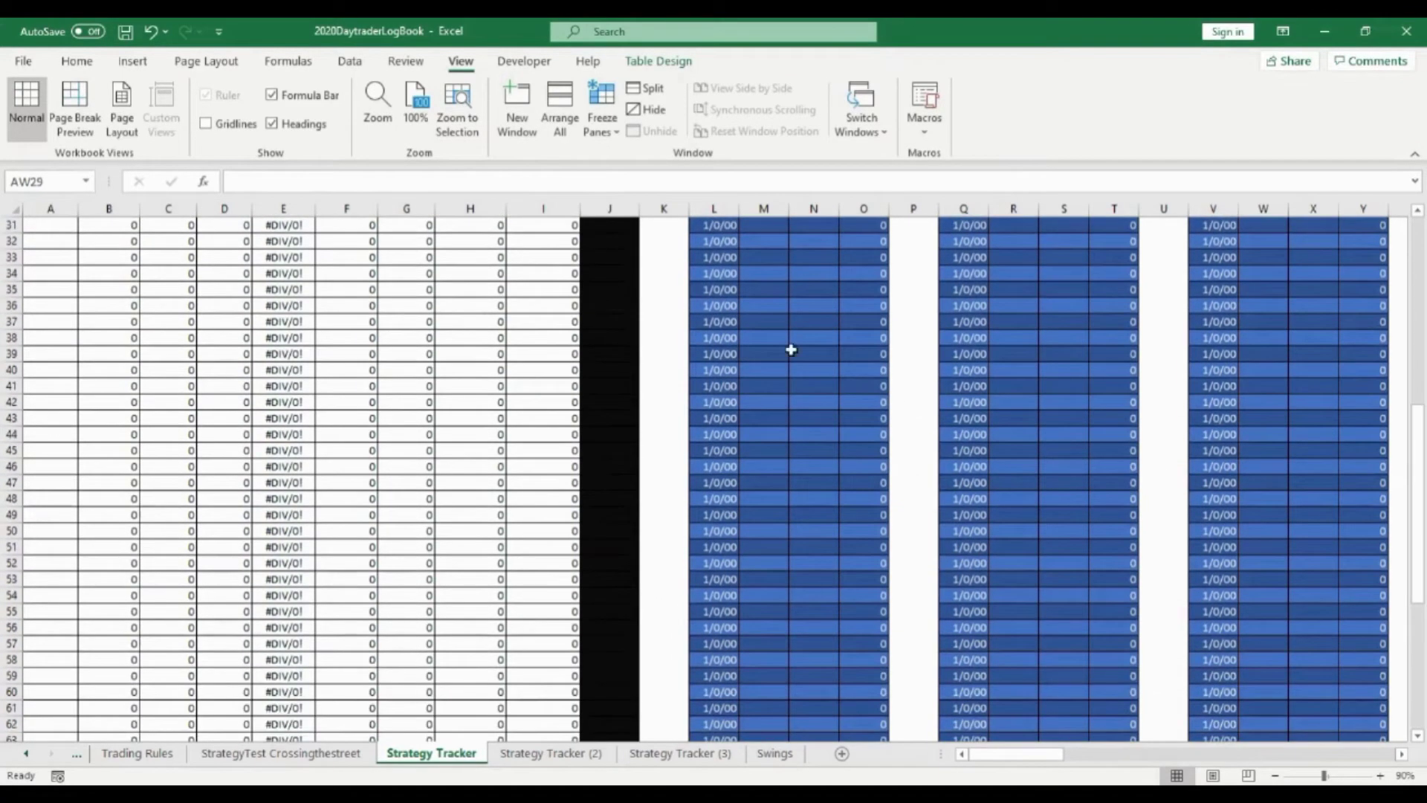
pyautogui.scroll(11, 925, 427)
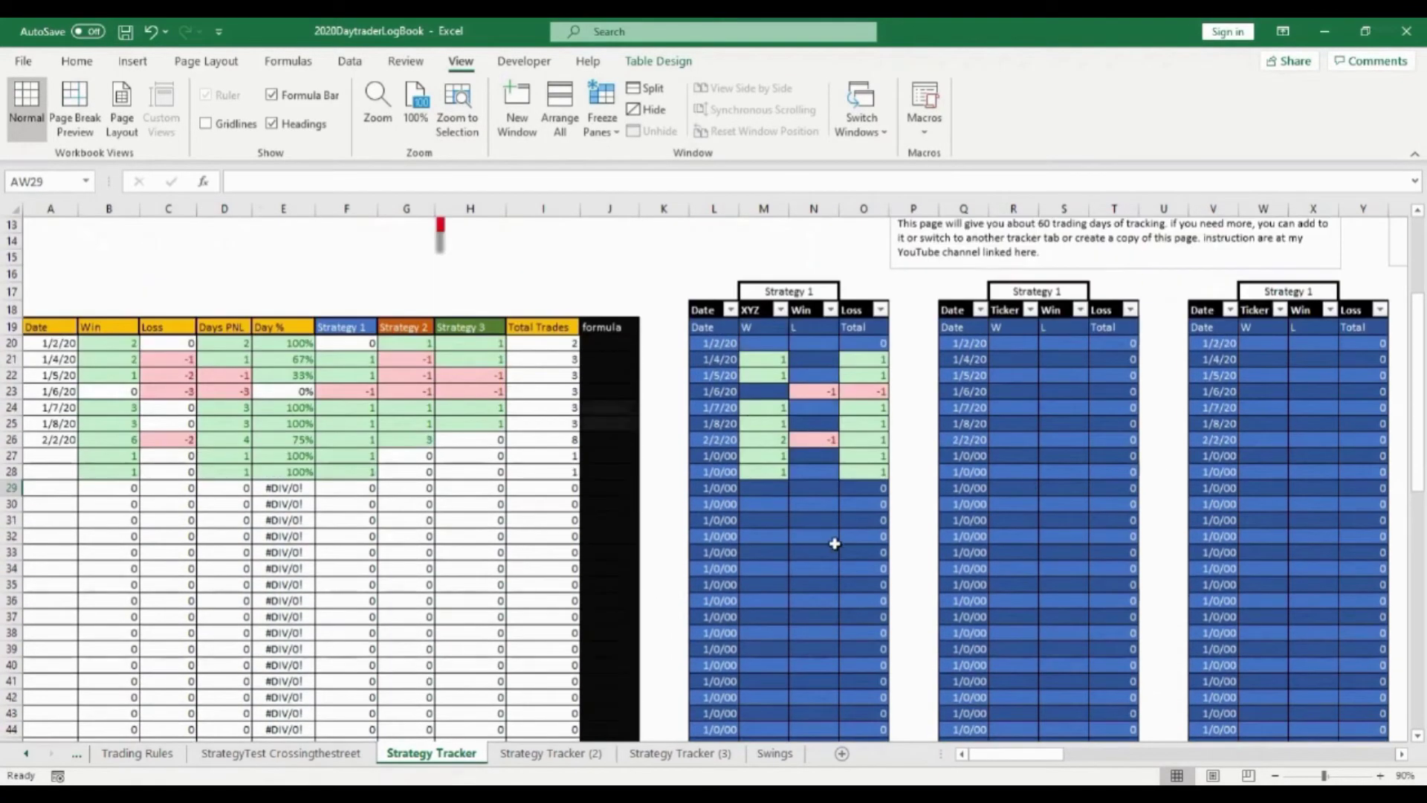
pyautogui.scroll(-5, 860, 536)
pyautogui.scroll(6, 884, 530)
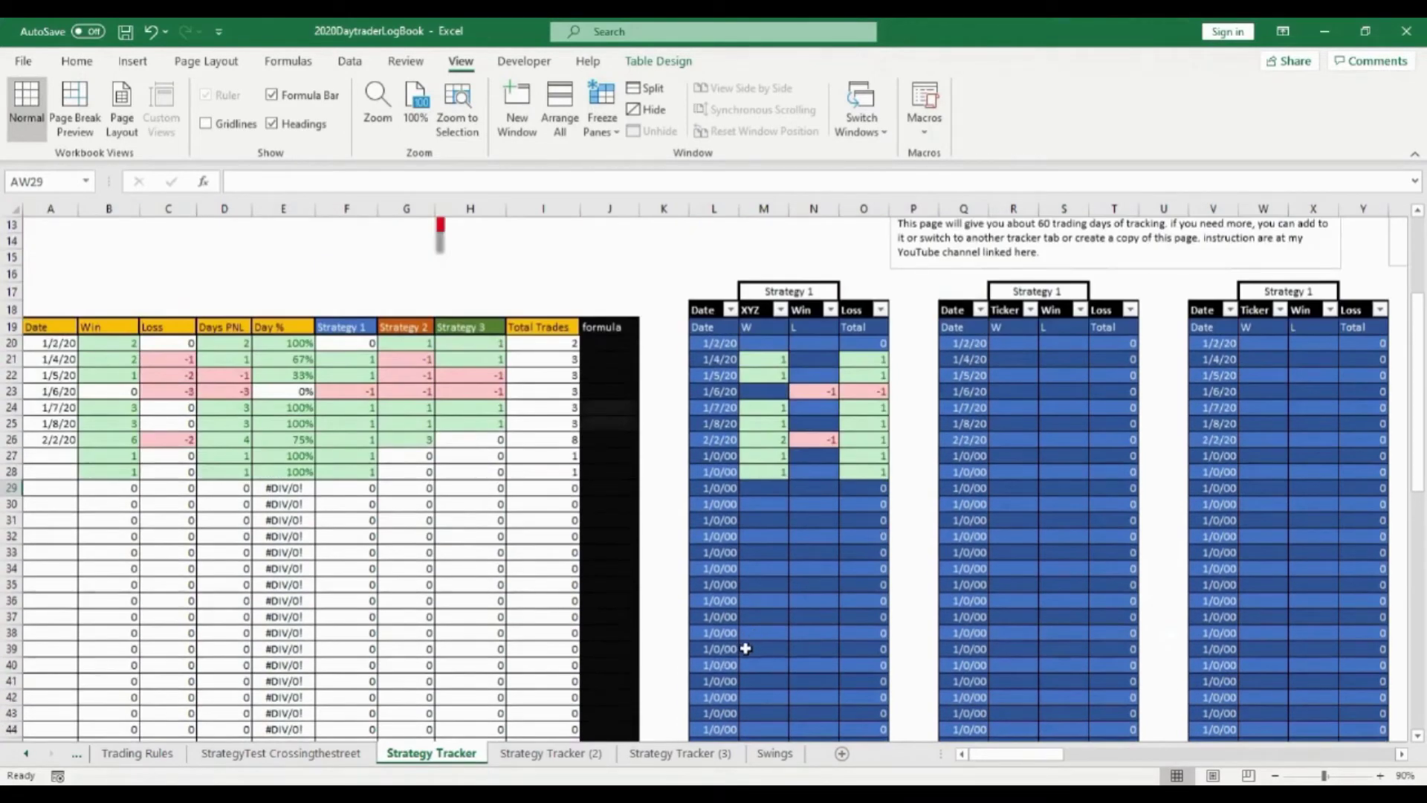
pyautogui.click(565, 754)
pyautogui.click(671, 754)
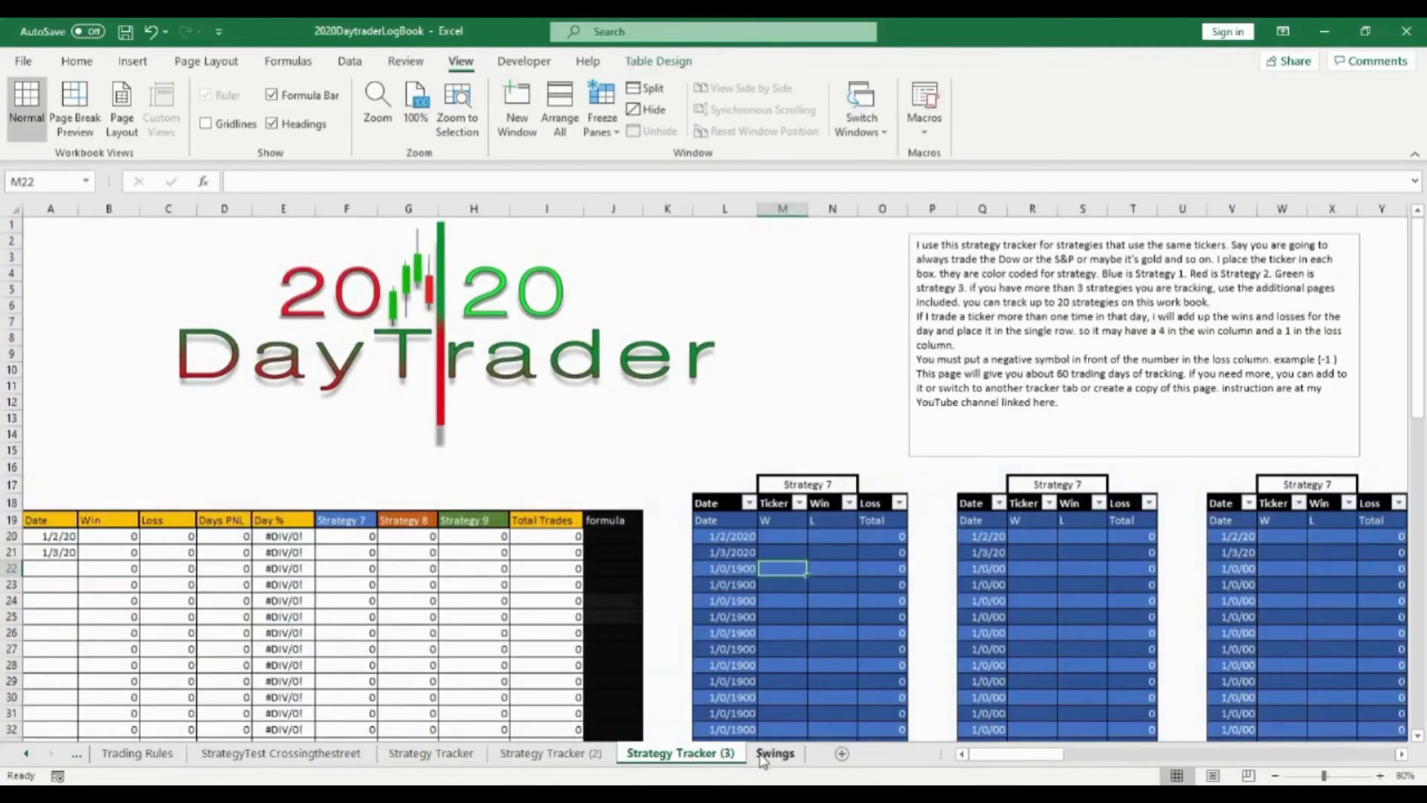
# Fill the Date column of the green table on the StrategyTest Crossingthestreet sheet with consecutive days from 1/2/2020 to 1/17/2020
pyautogui.click(290, 754)
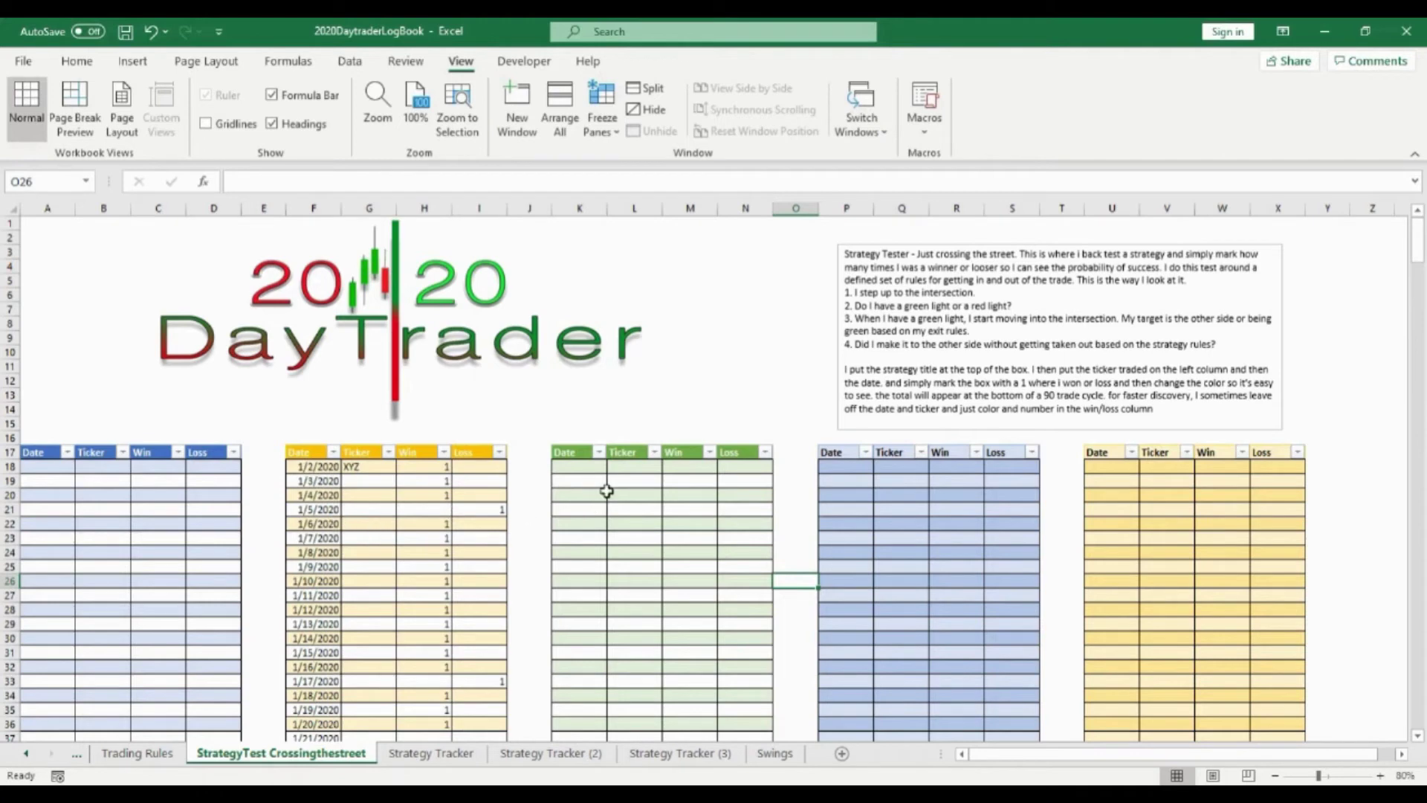
pyautogui.click(581, 466)
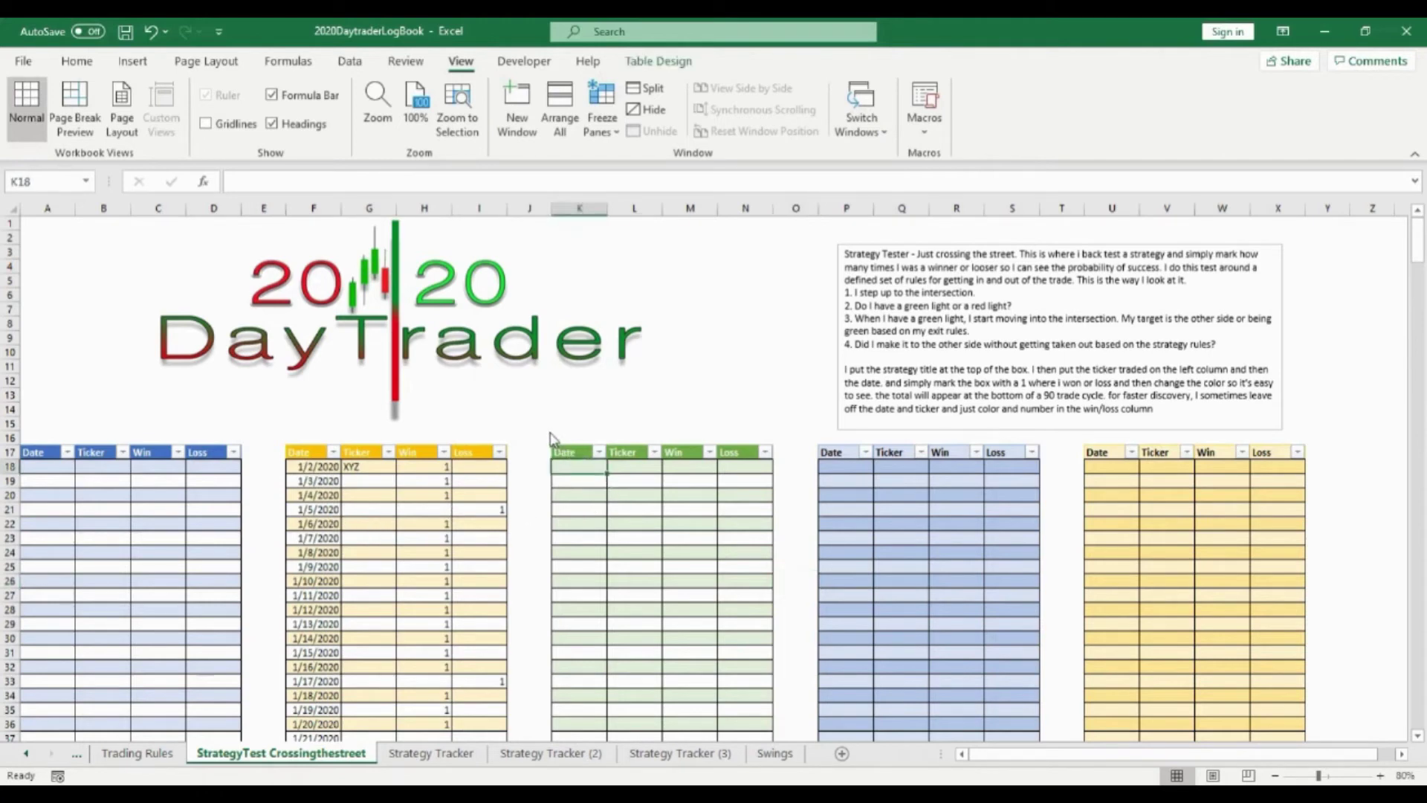
pyautogui.write('1/02/2020')
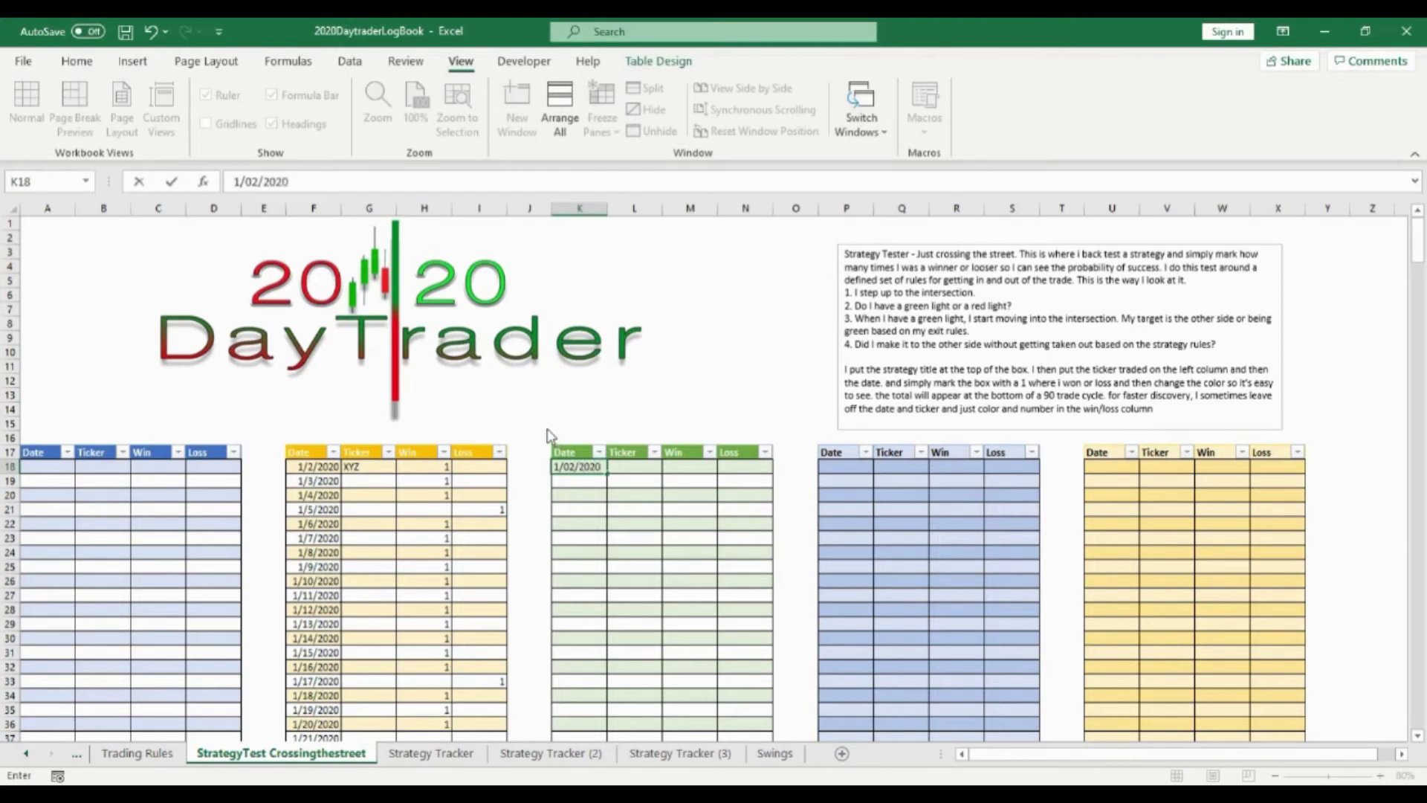
pyautogui.click(577, 483)
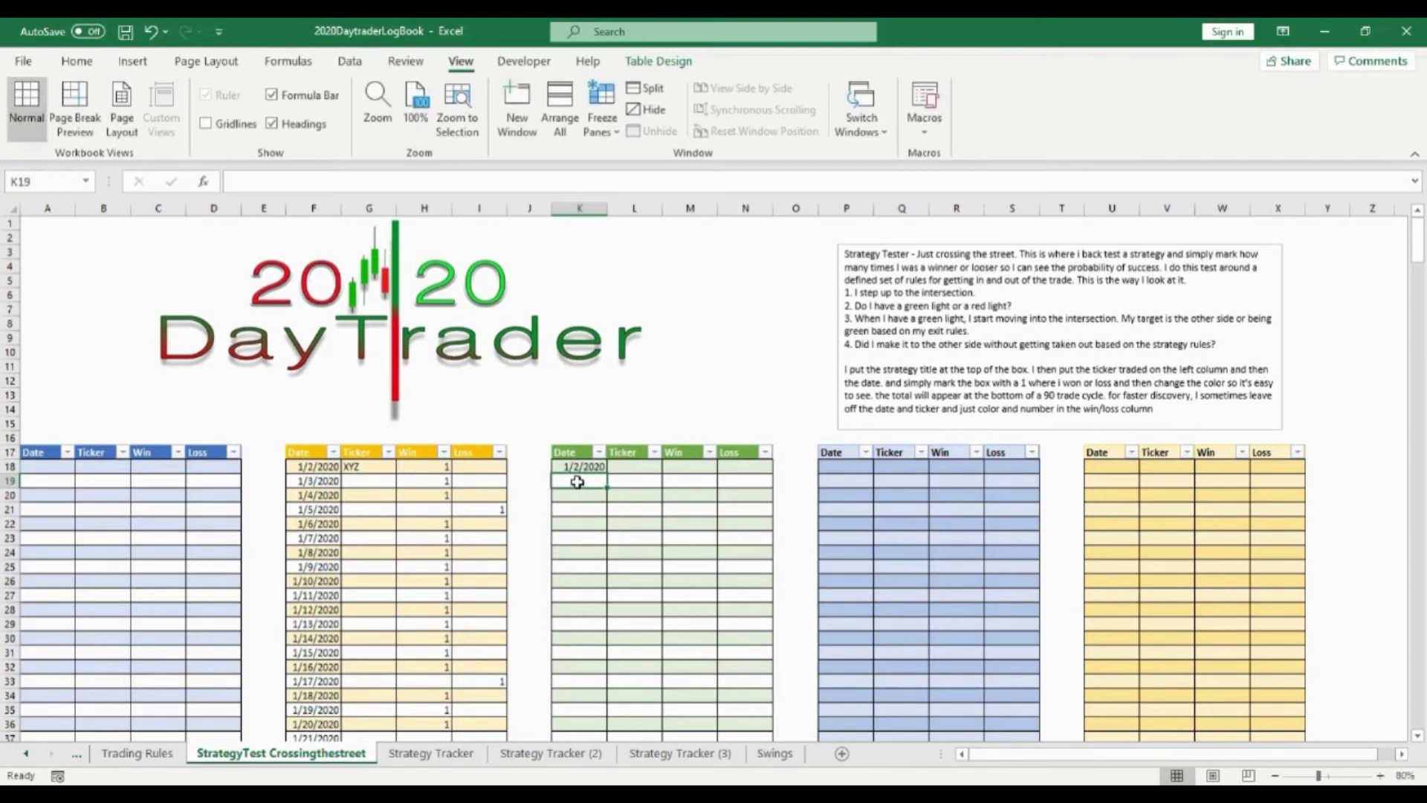
pyautogui.click(599, 469)
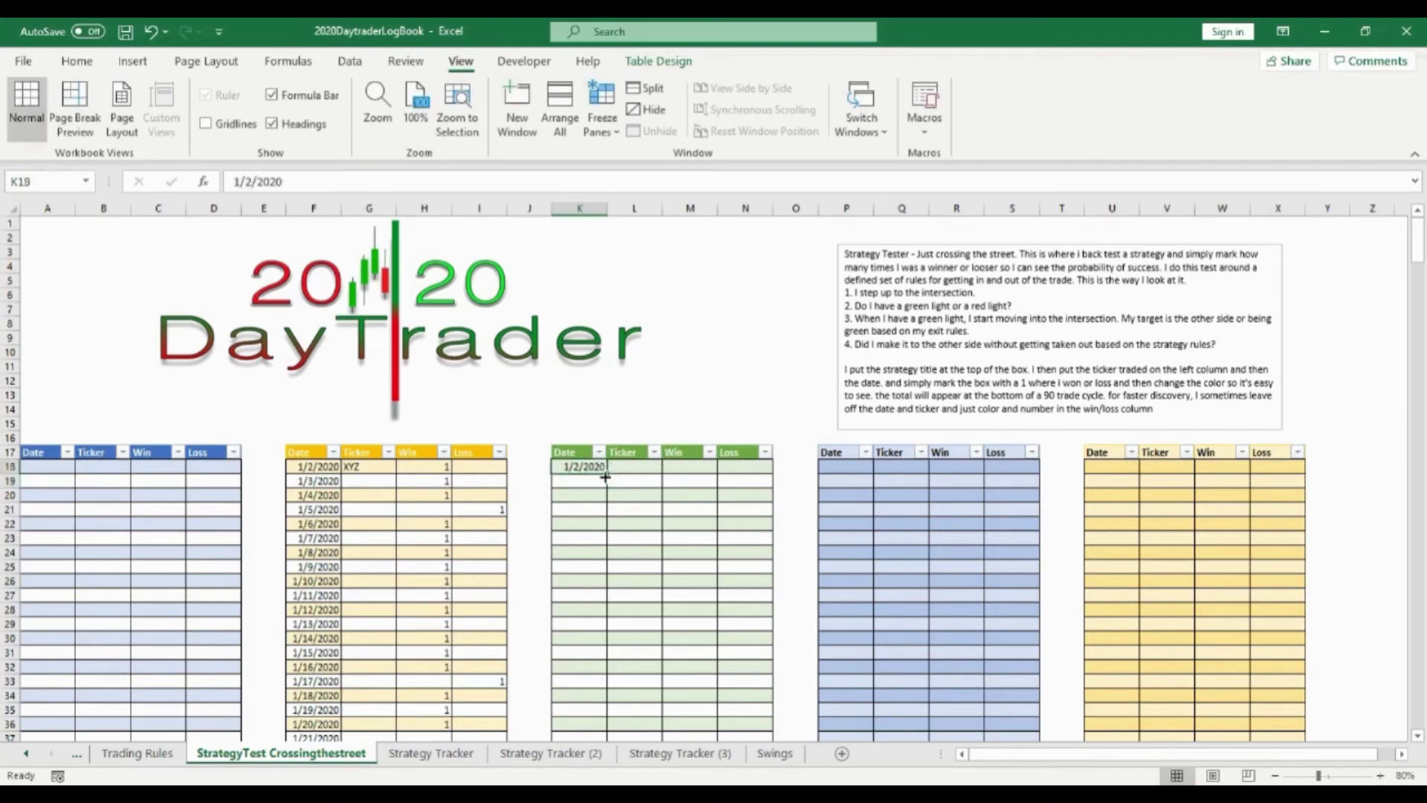
pyautogui.moveTo(606, 475); pyautogui.dragTo(610, 684)
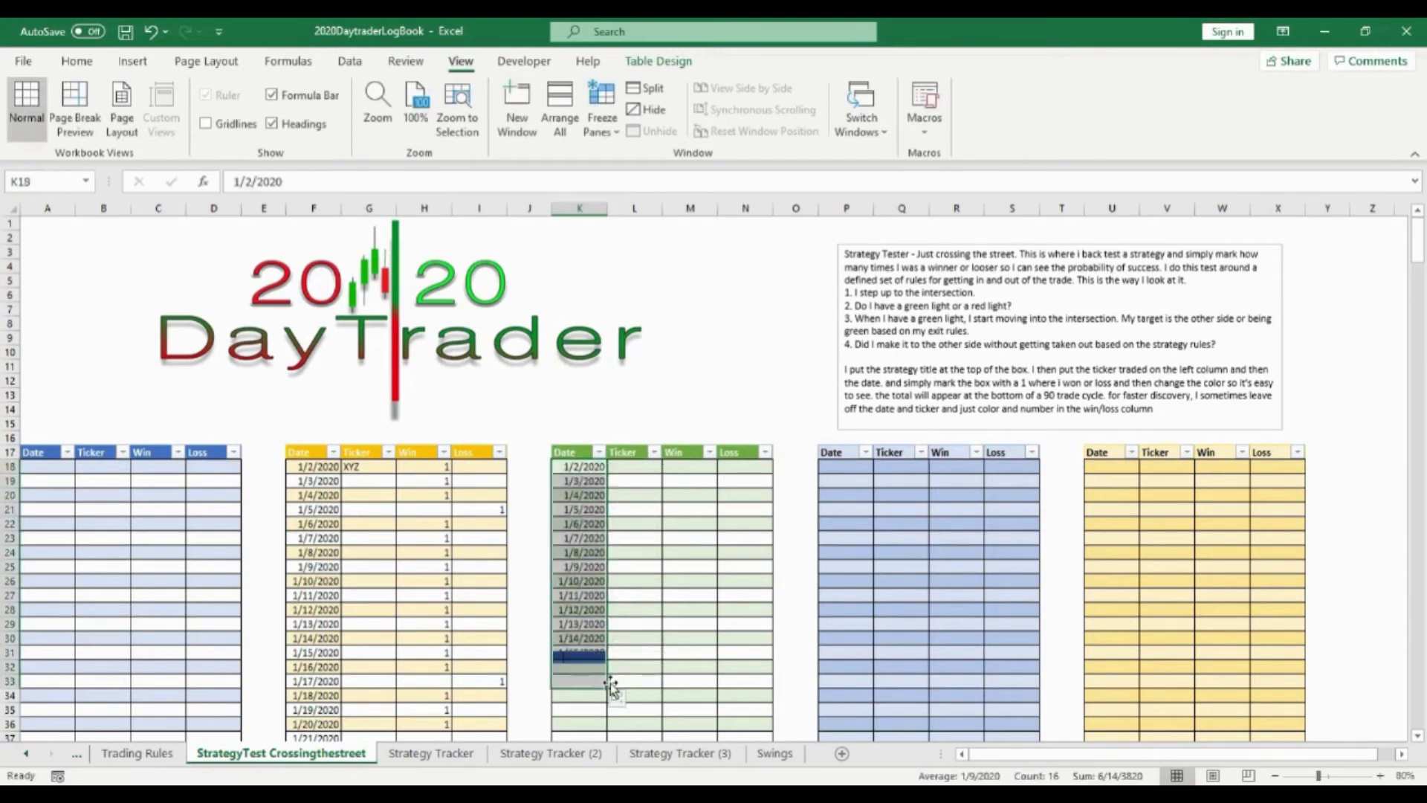
# Examine the green table's Ticker column and the Win entries for the first dates in the filled-in gold table
pyautogui.click(620, 566)
pyautogui.moveTo(620, 566); pyautogui.dragTo(749, 579)
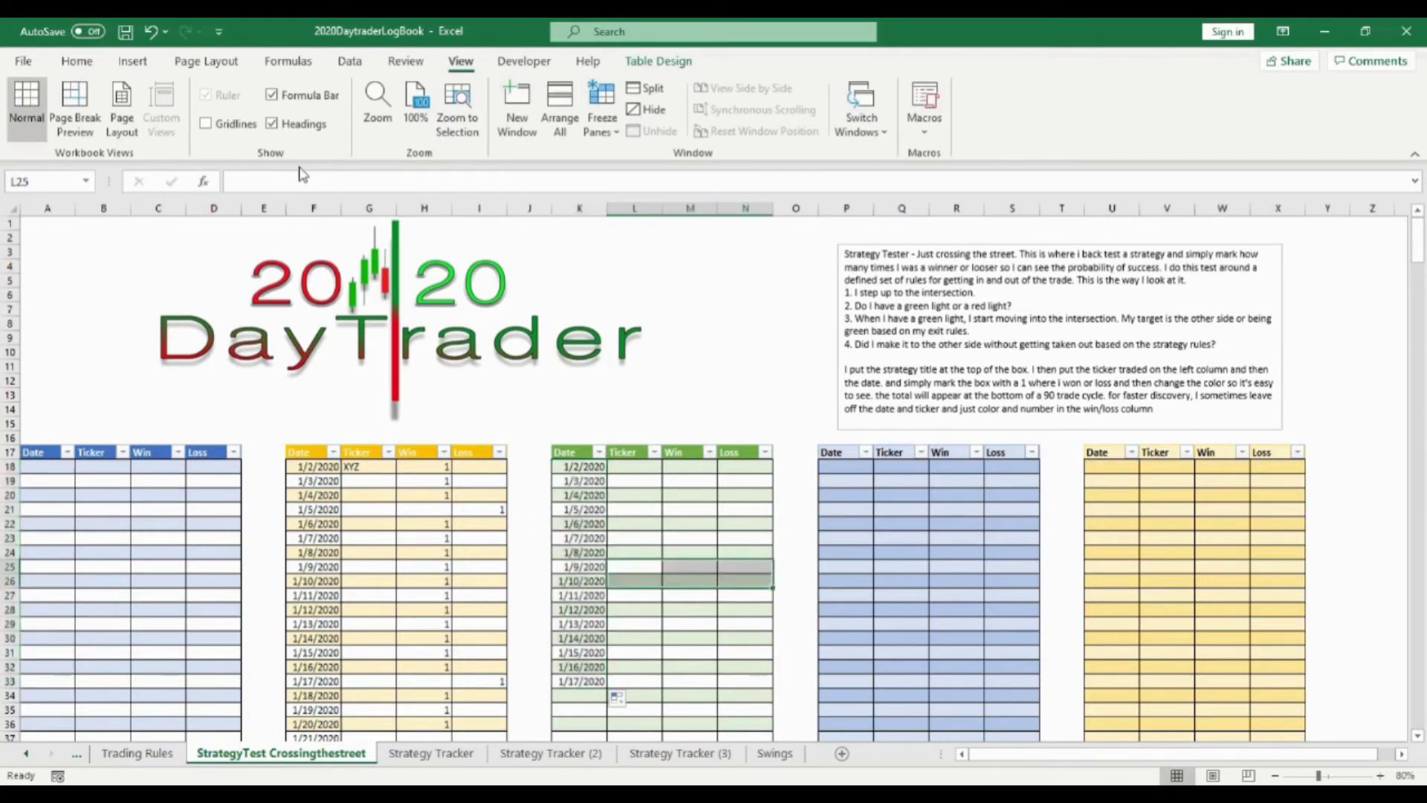
pyautogui.click(80, 63)
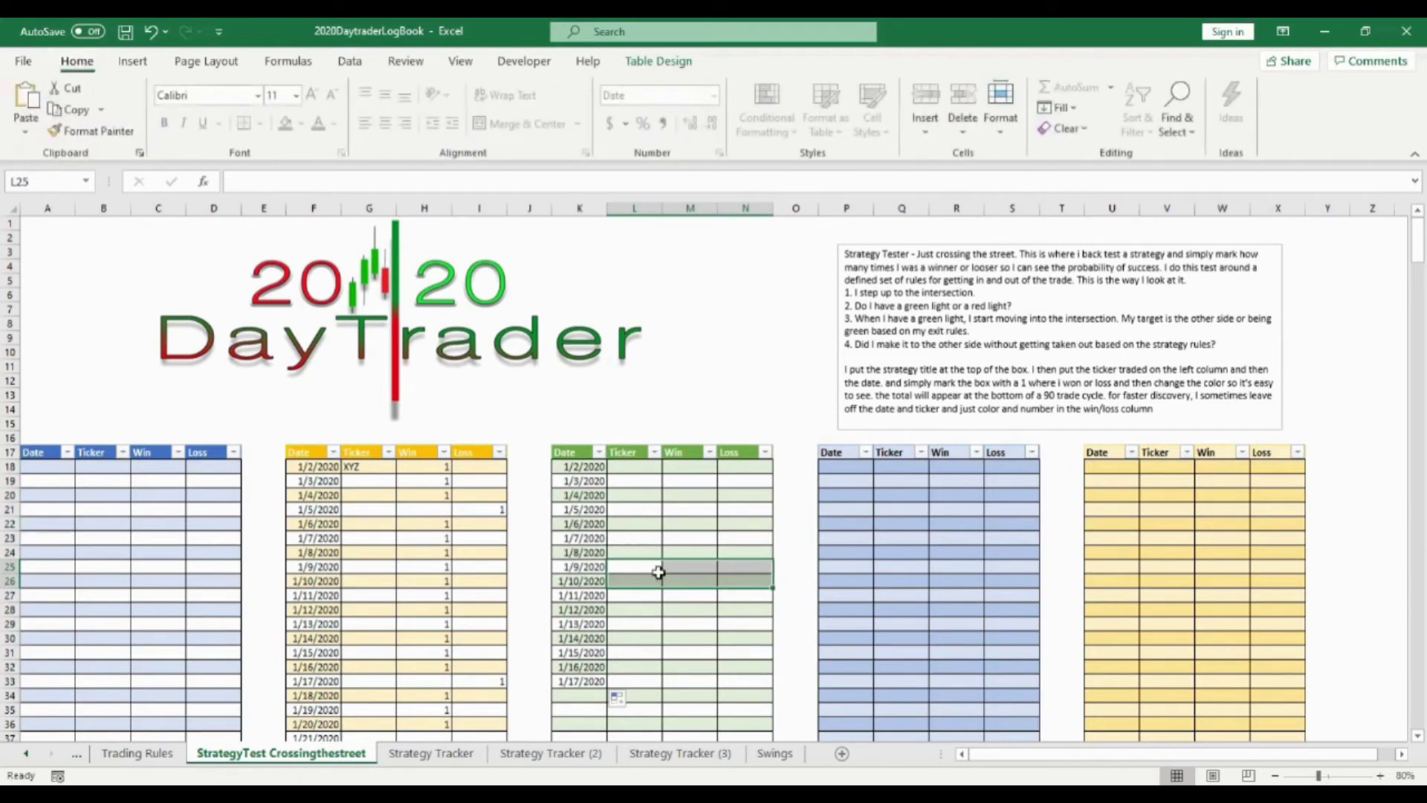
pyautogui.click(618, 552)
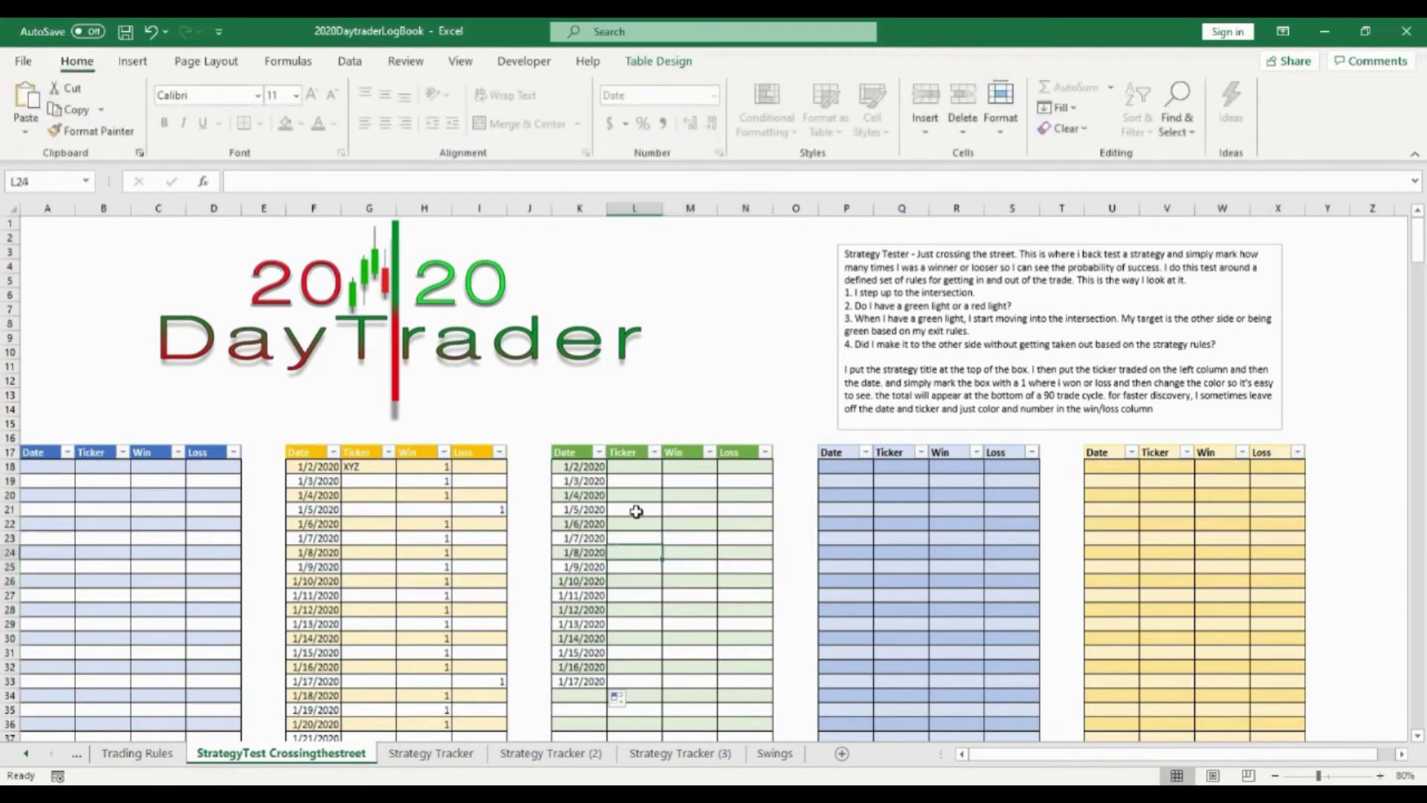
pyautogui.click(625, 593)
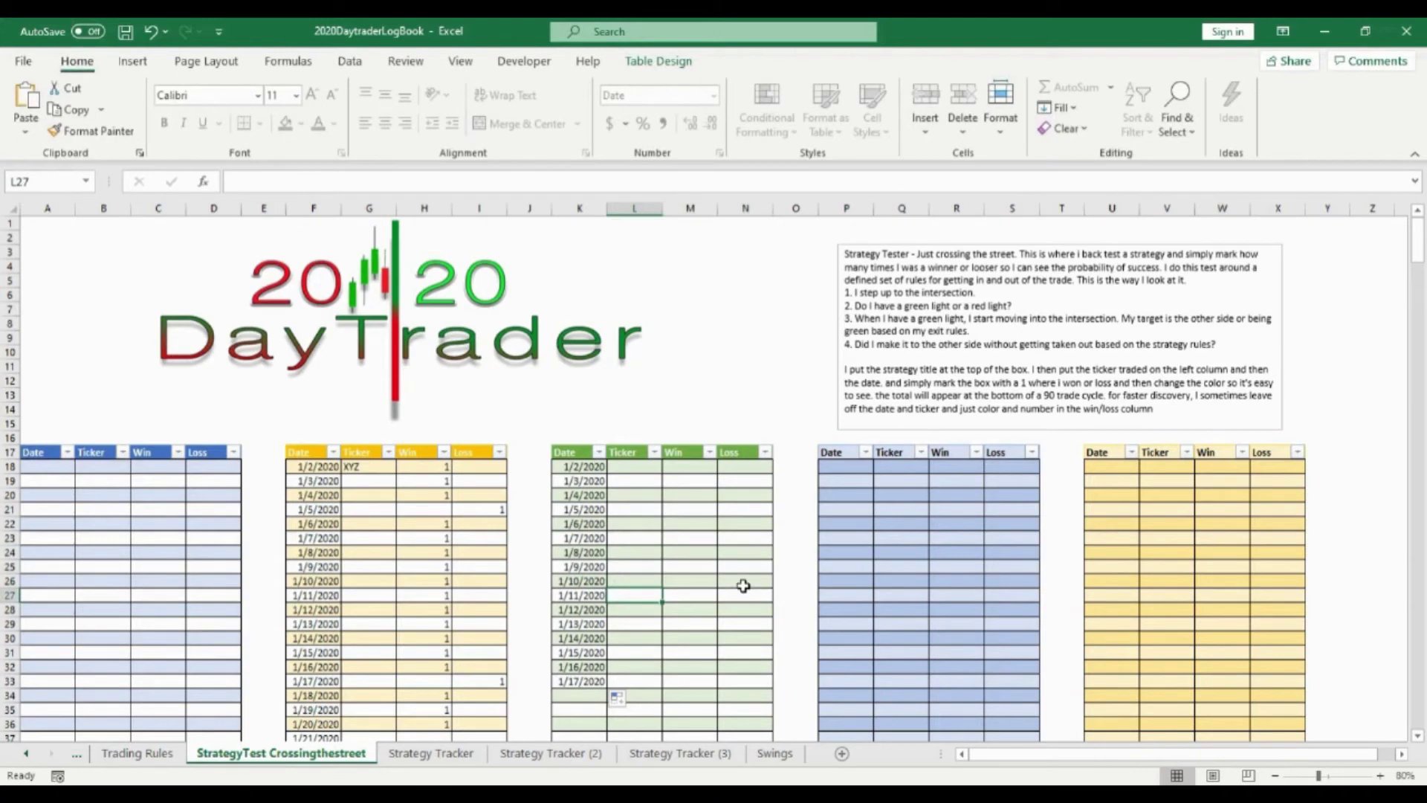
pyautogui.click(631, 469)
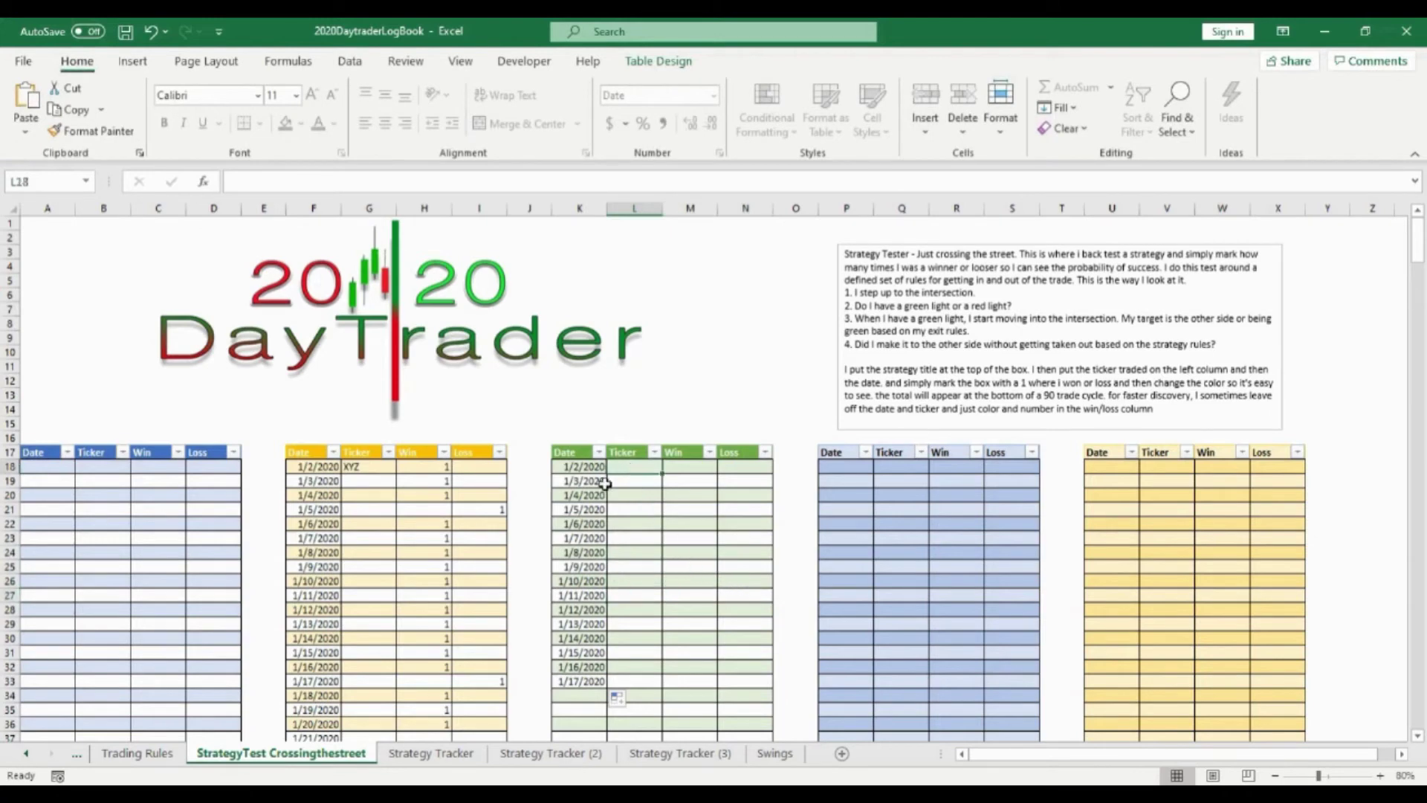
pyautogui.click(629, 452)
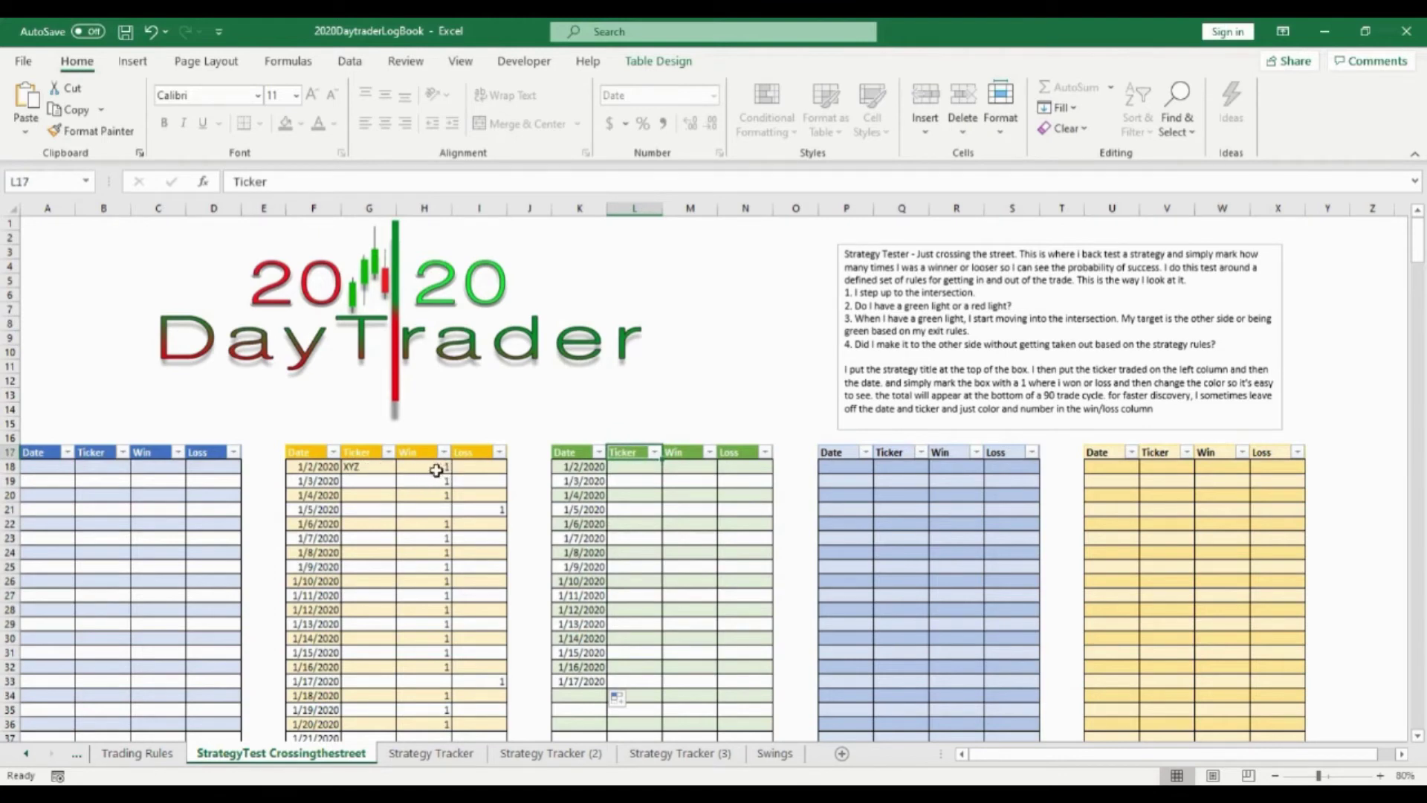
pyautogui.click(437, 470)
pyautogui.click(434, 508)
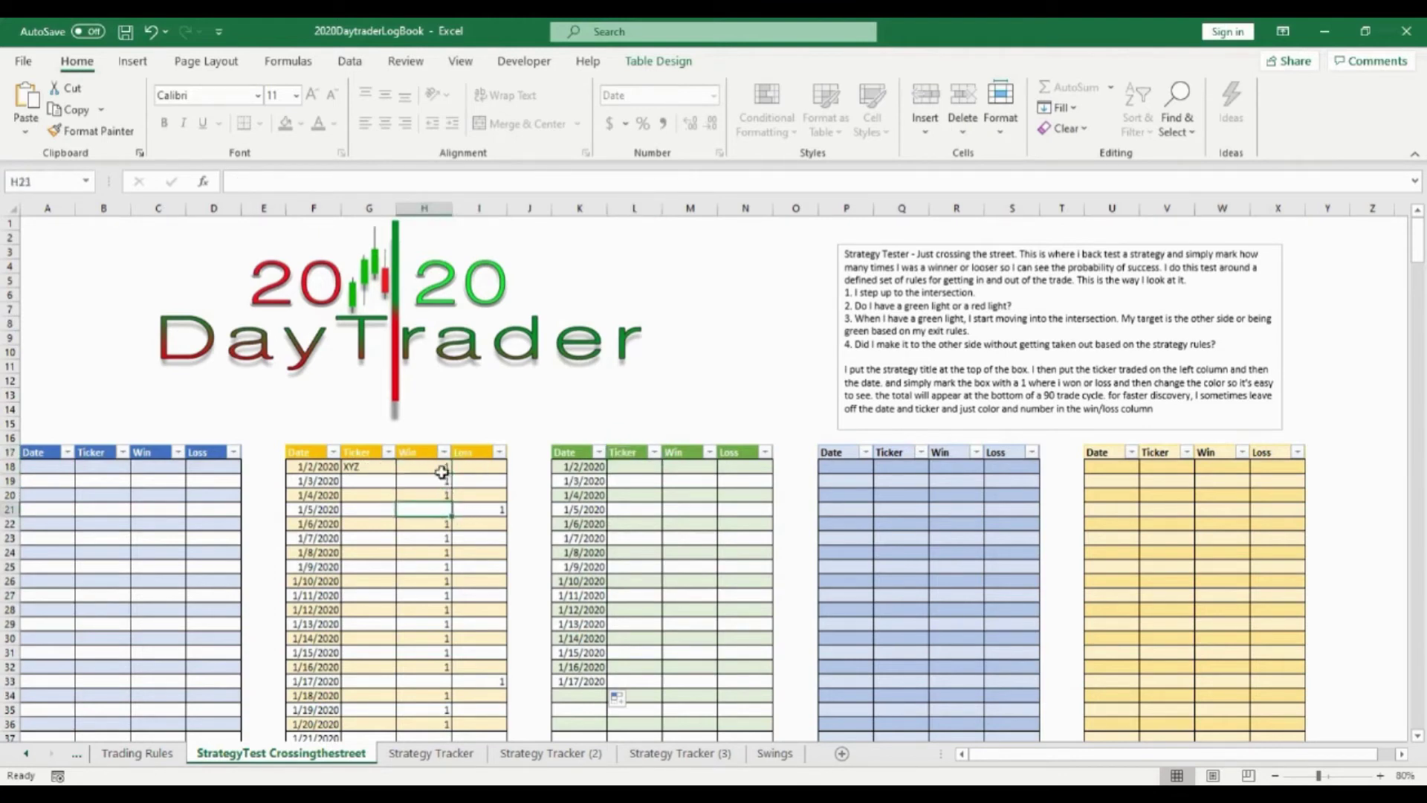
pyautogui.click(443, 495)
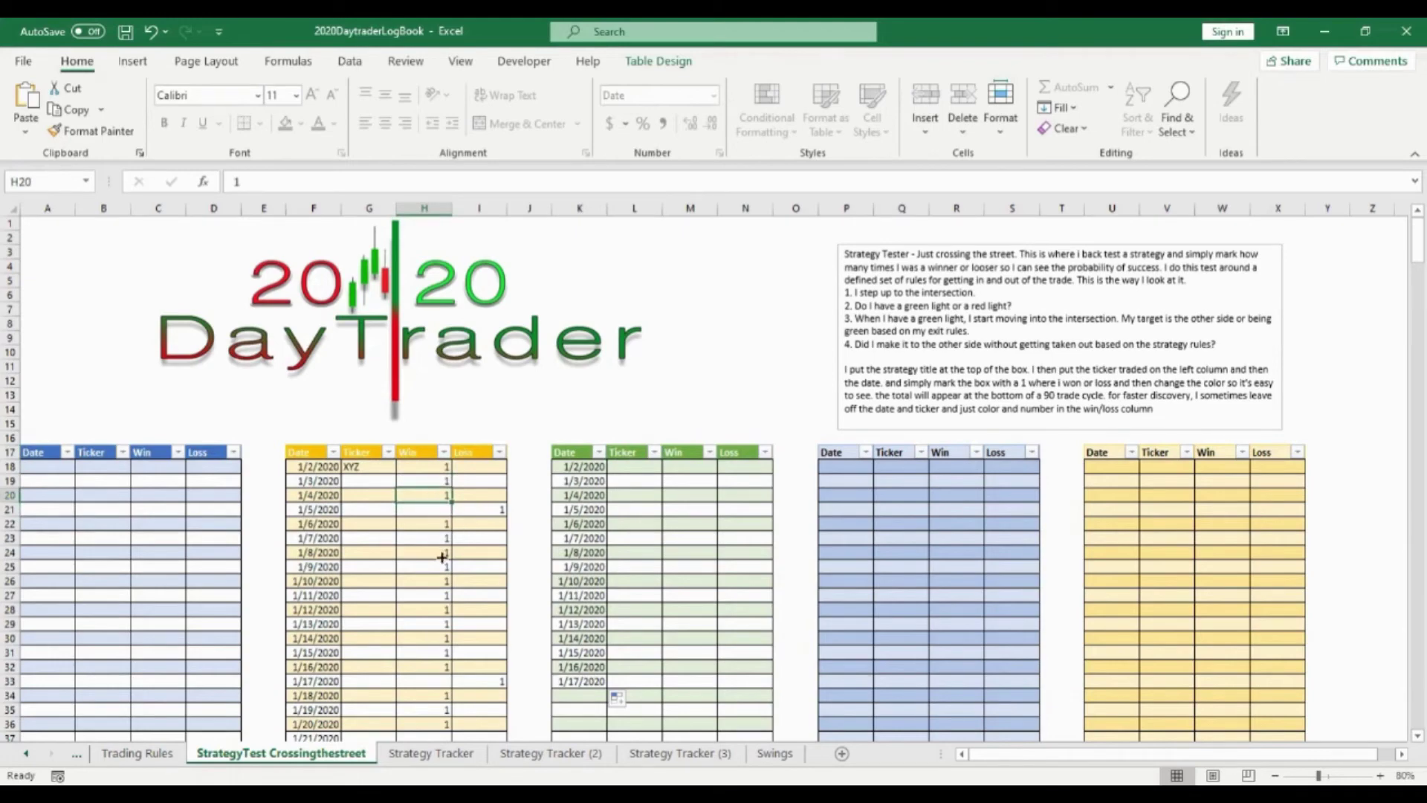
# Replace the 1/2/2020 Ticker entry in the gold table on the StrategyTest Crossingthestreet sheet with Gaper
pyautogui.scroll(-9, 441, 555)
pyautogui.scroll(-16, 444, 556)
pyautogui.scroll(-3, 444, 554)
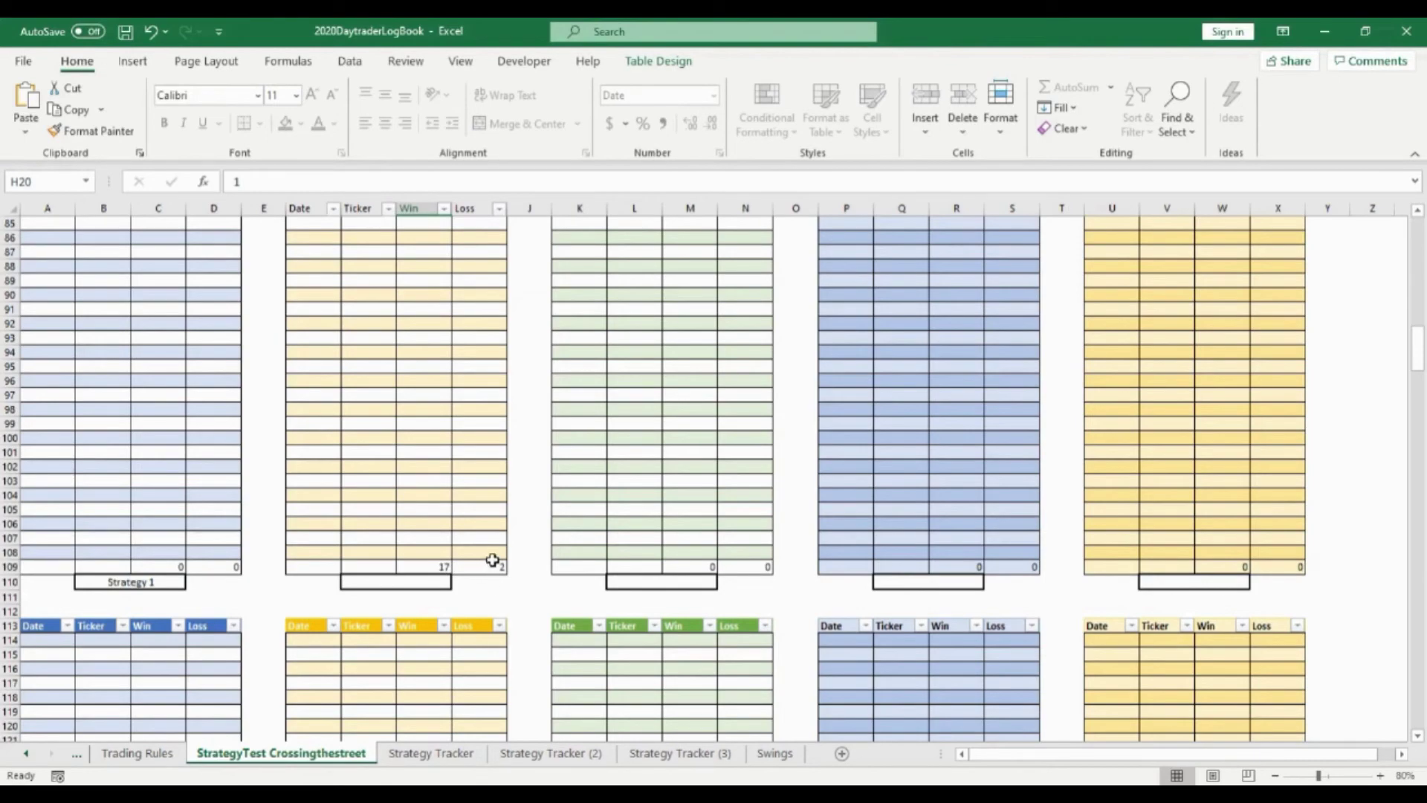
pyautogui.scroll(20, 468, 555)
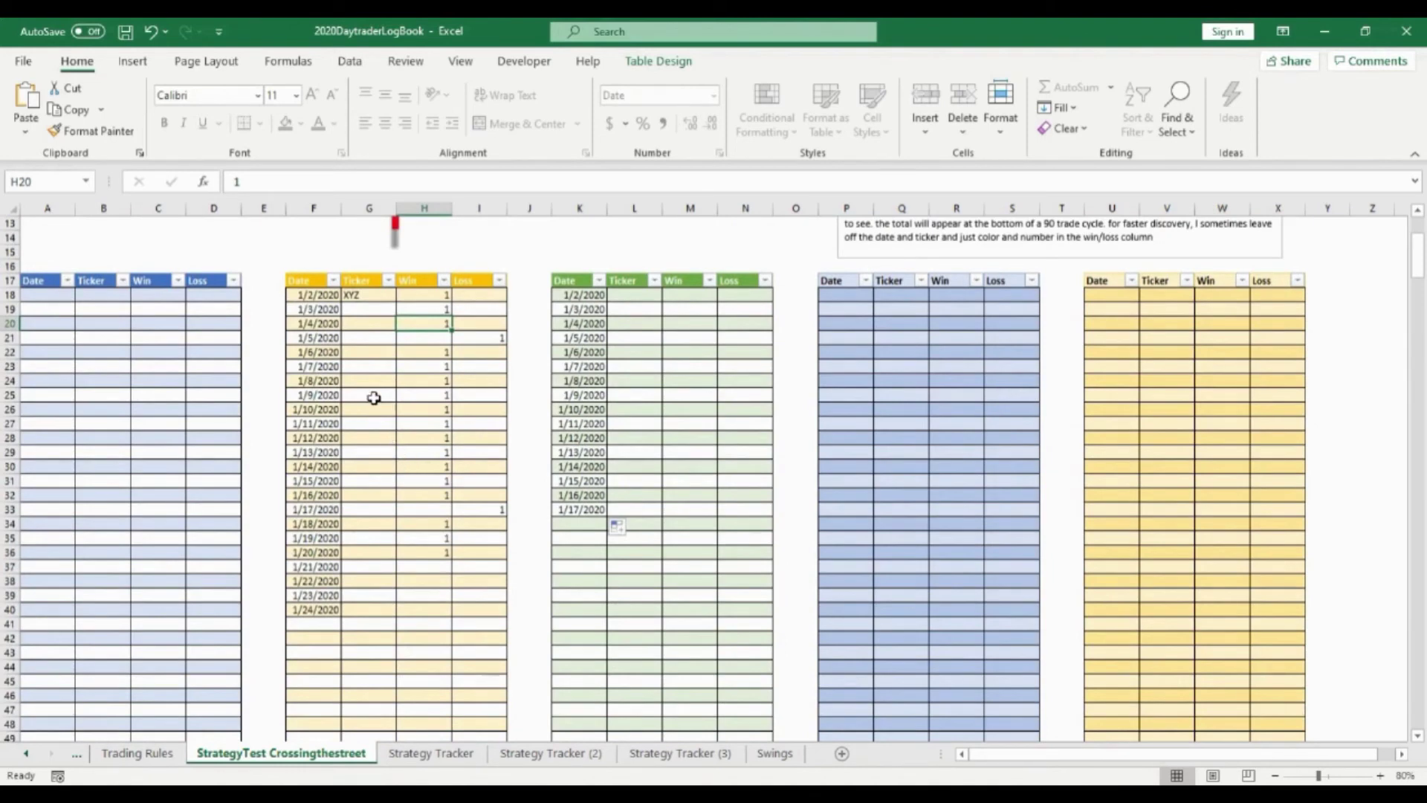
pyautogui.click(366, 296)
pyautogui.doubleClick(366, 295)
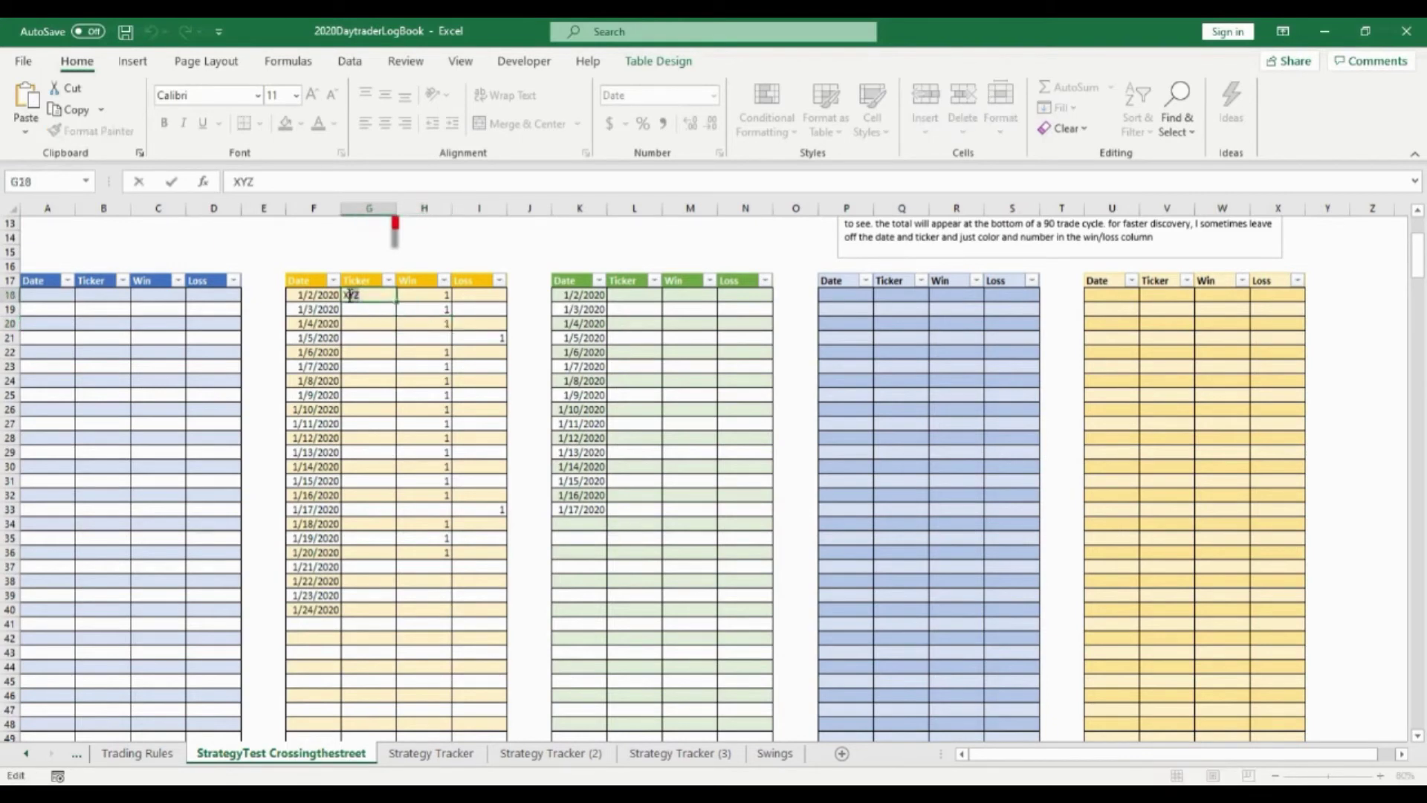
pyautogui.write('Gaper')
pyautogui.press('Return')
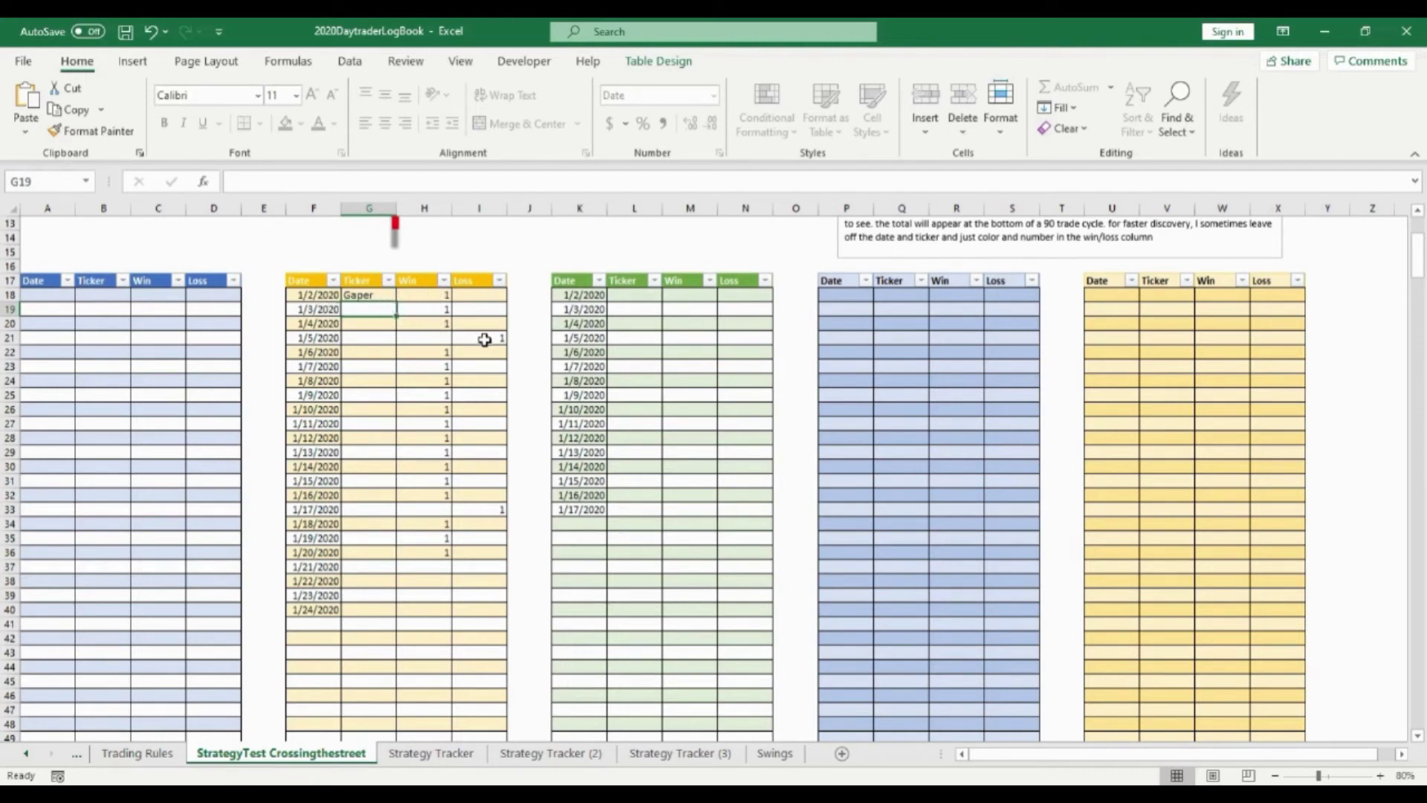
# Examine the gold table's Win and Loss totals below its 90 trade rows
pyautogui.scroll(-14, 444, 472)
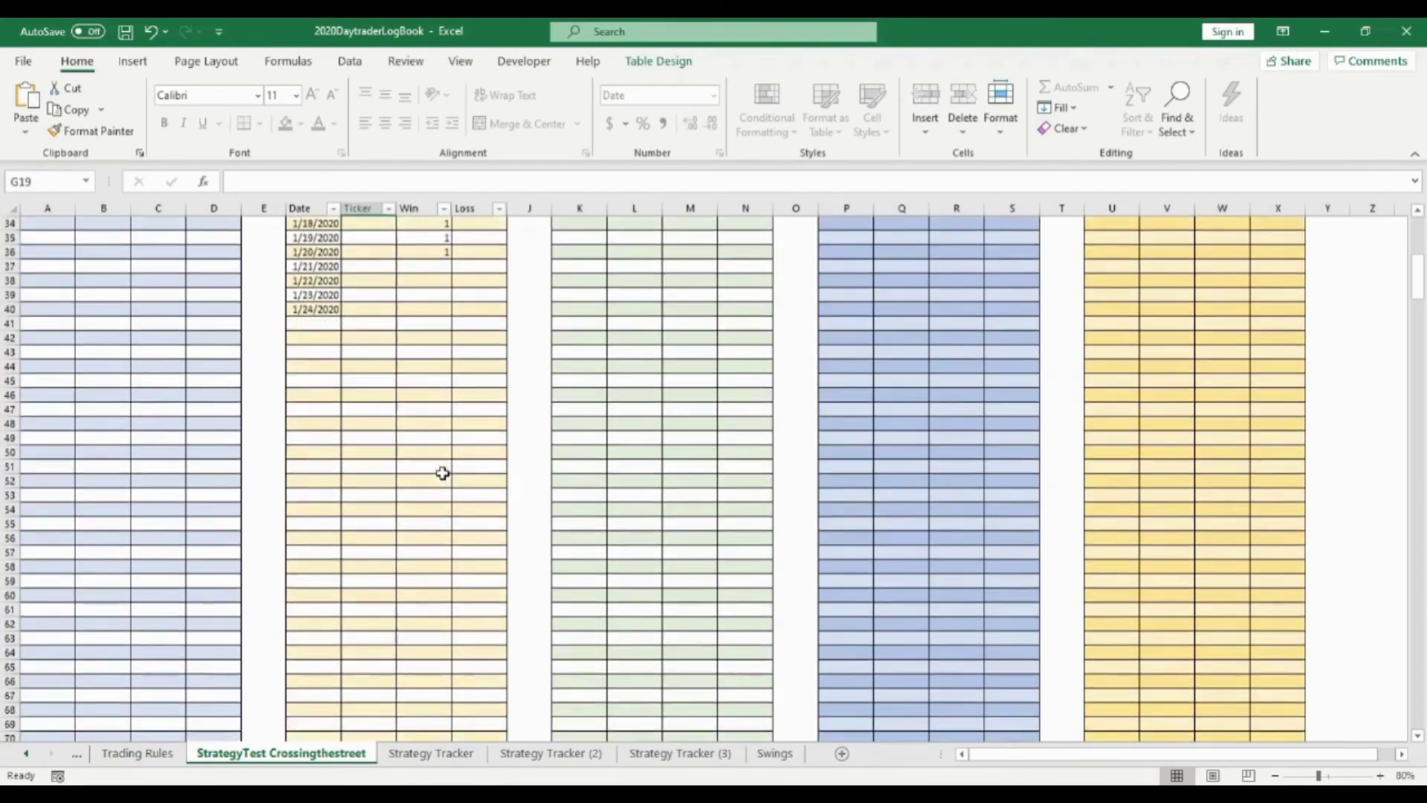
pyautogui.scroll(-12, 443, 470)
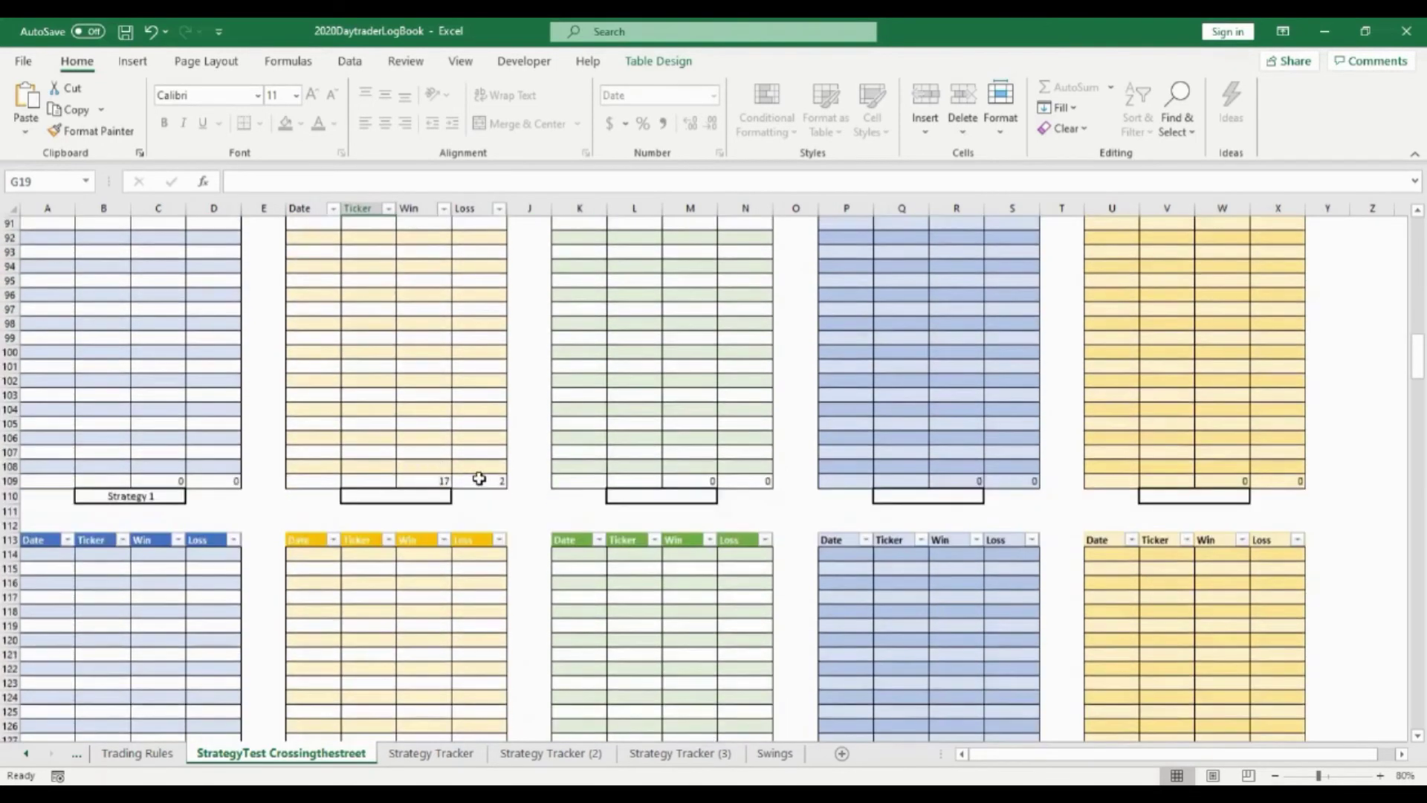
pyautogui.scroll(13, 424, 399)
pyautogui.scroll(15, 421, 399)
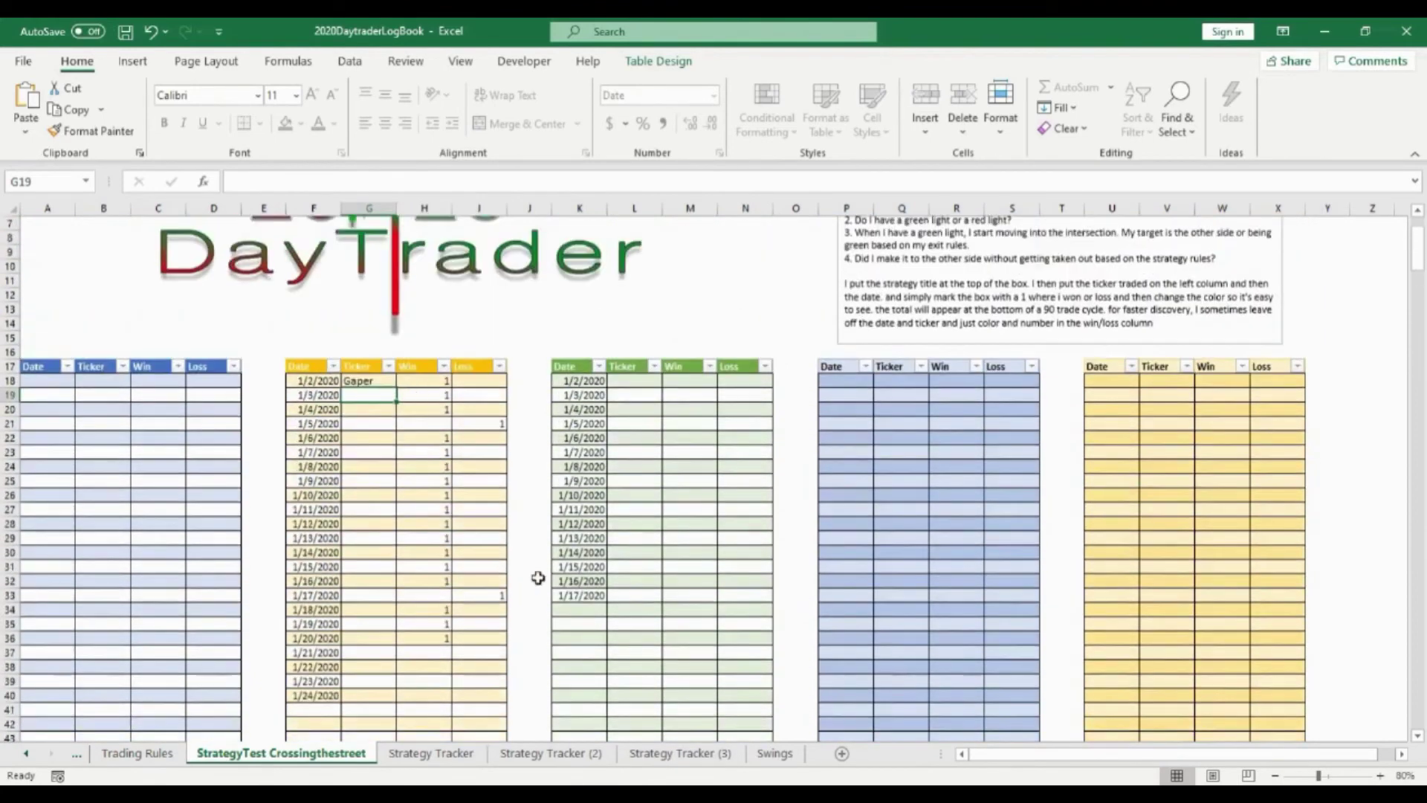
# Compare the Strategy Tracker sheet's daily rows and Strategy 1 tables with the StrategyTest Crossingthestreet sheet
pyautogui.click(551, 754)
pyautogui.click(459, 755)
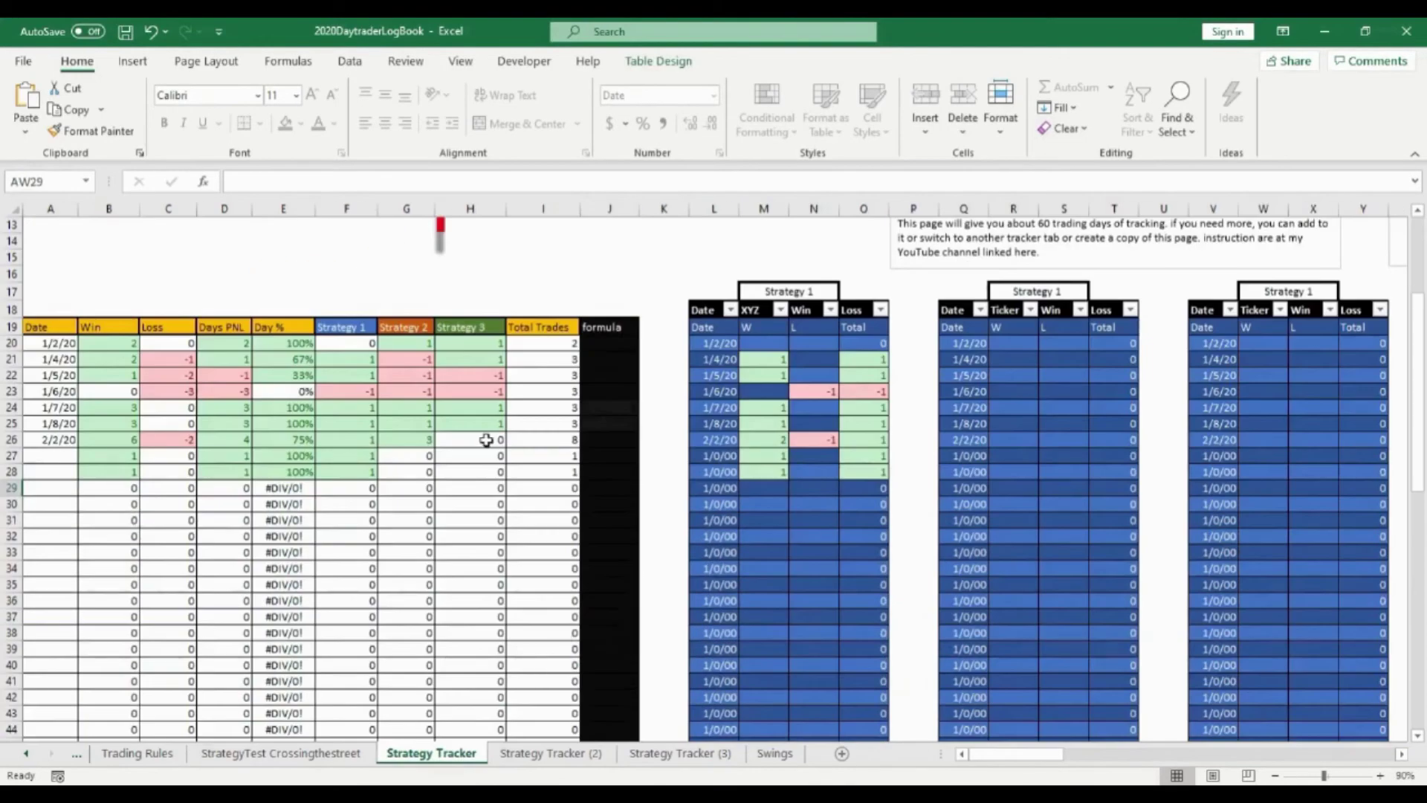
pyautogui.scroll(-7, 808, 374)
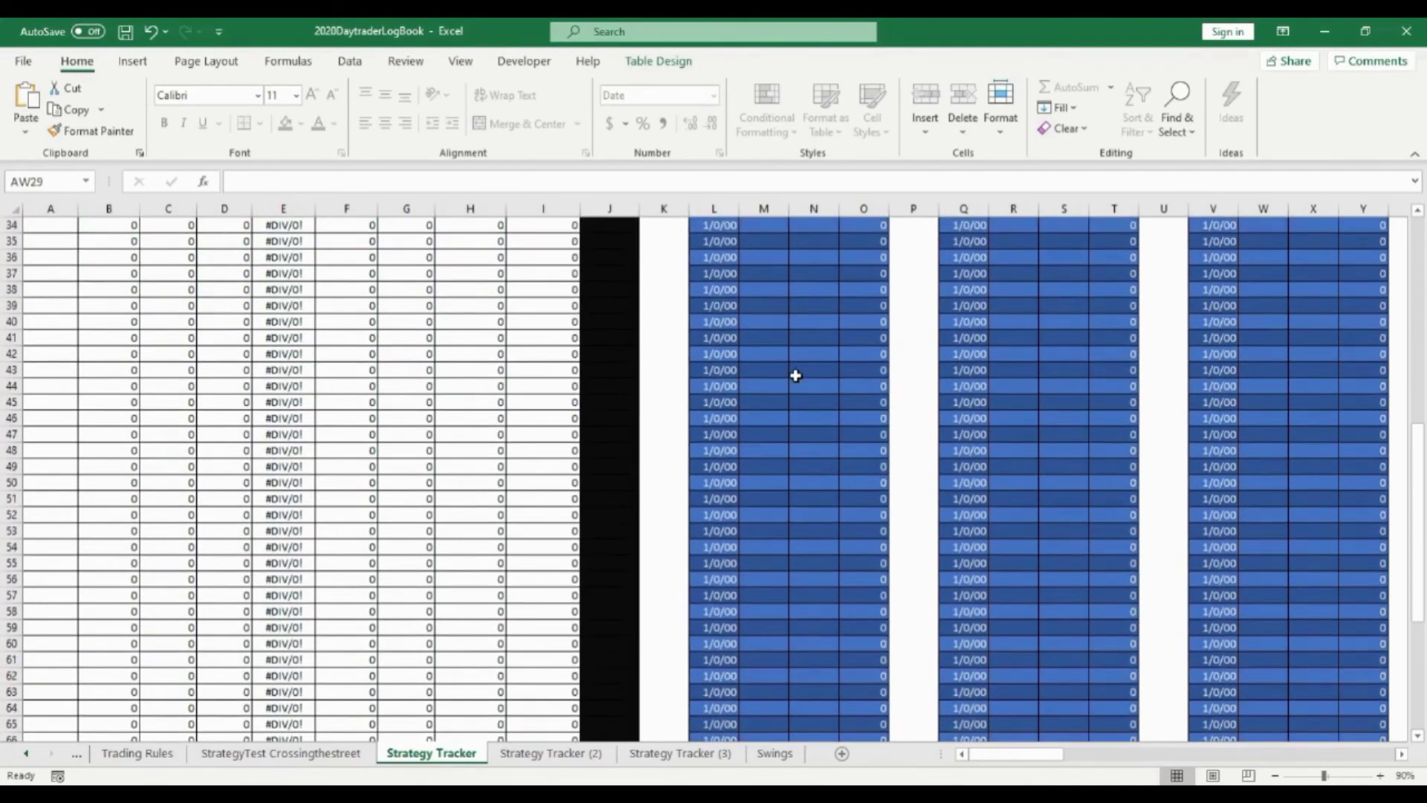
pyautogui.scroll(7, 796, 375)
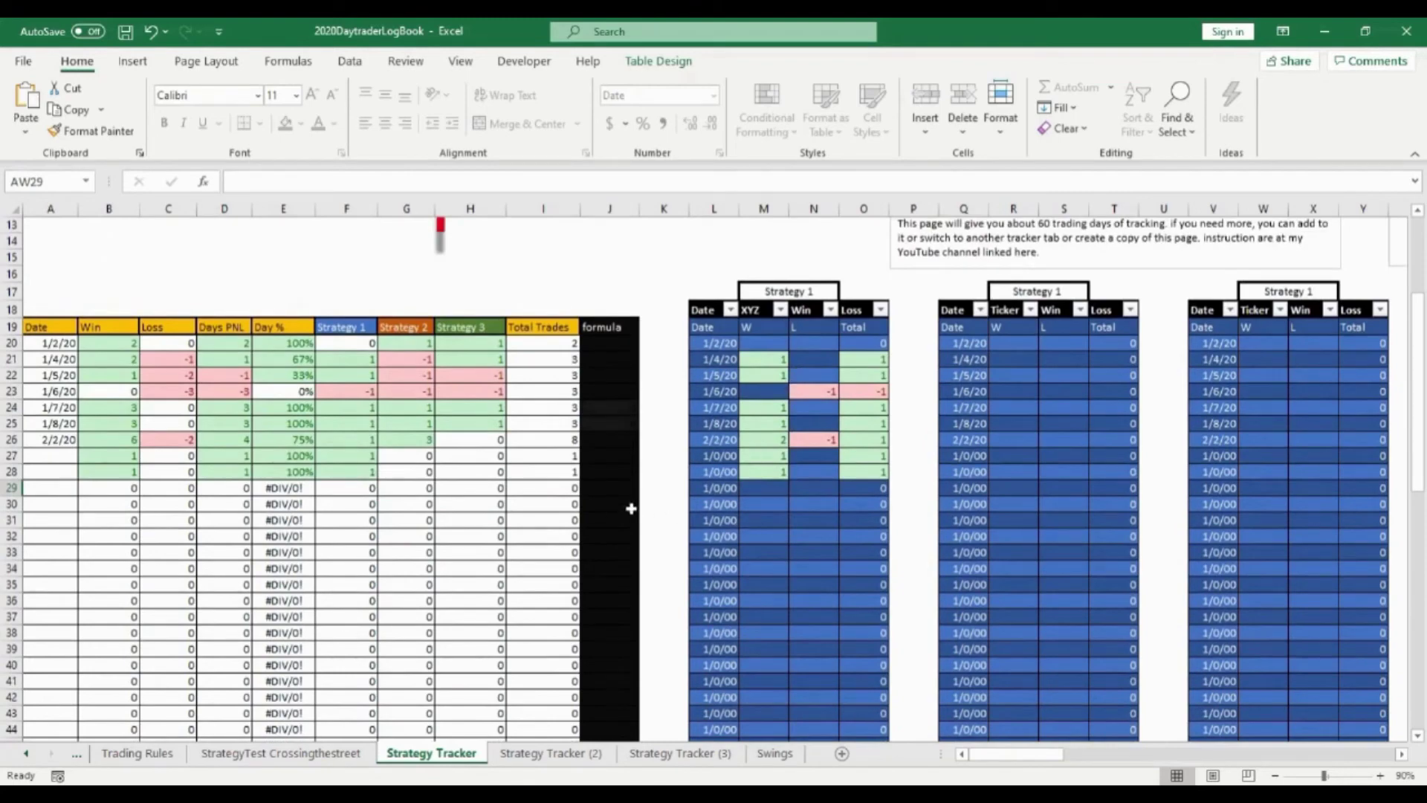
pyautogui.click(302, 755)
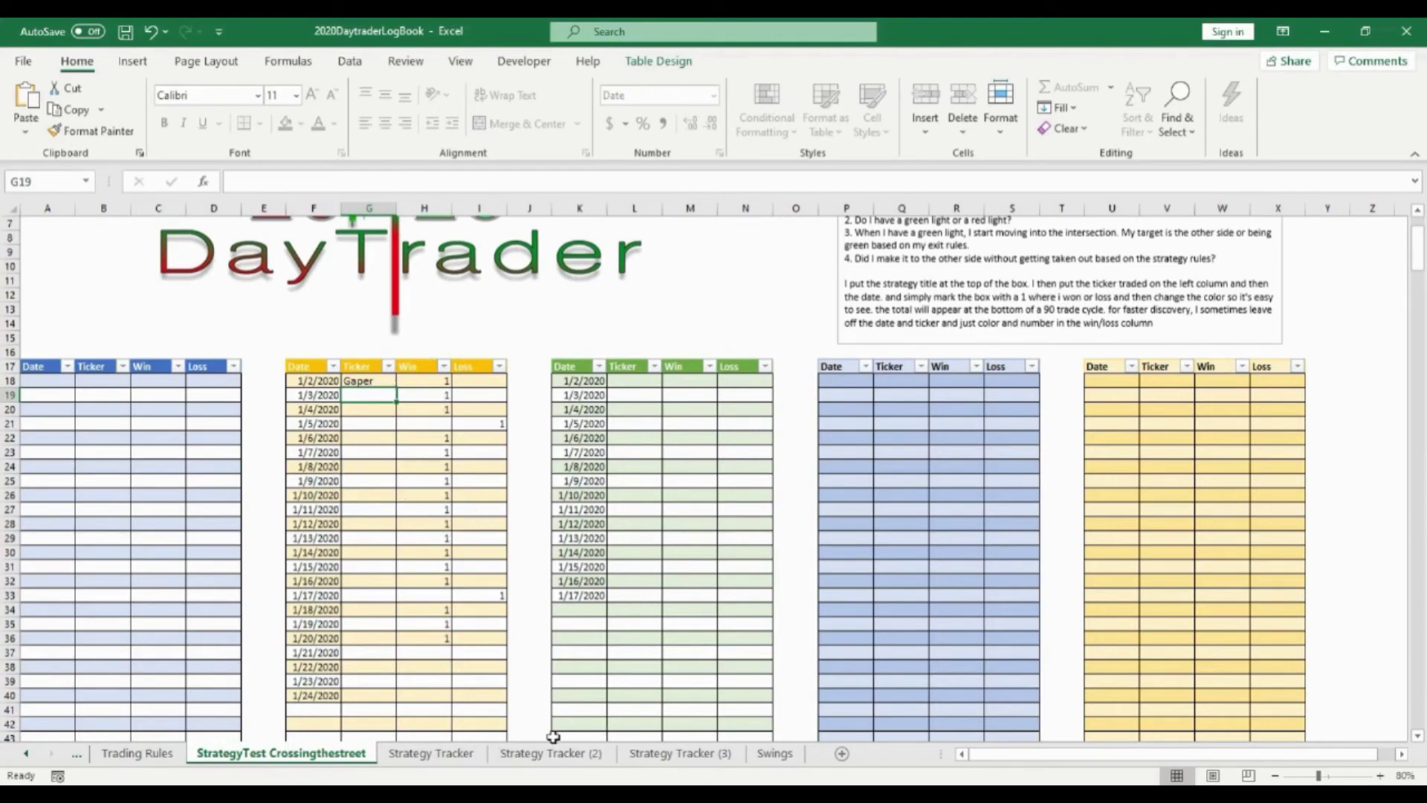
pyautogui.click(454, 754)
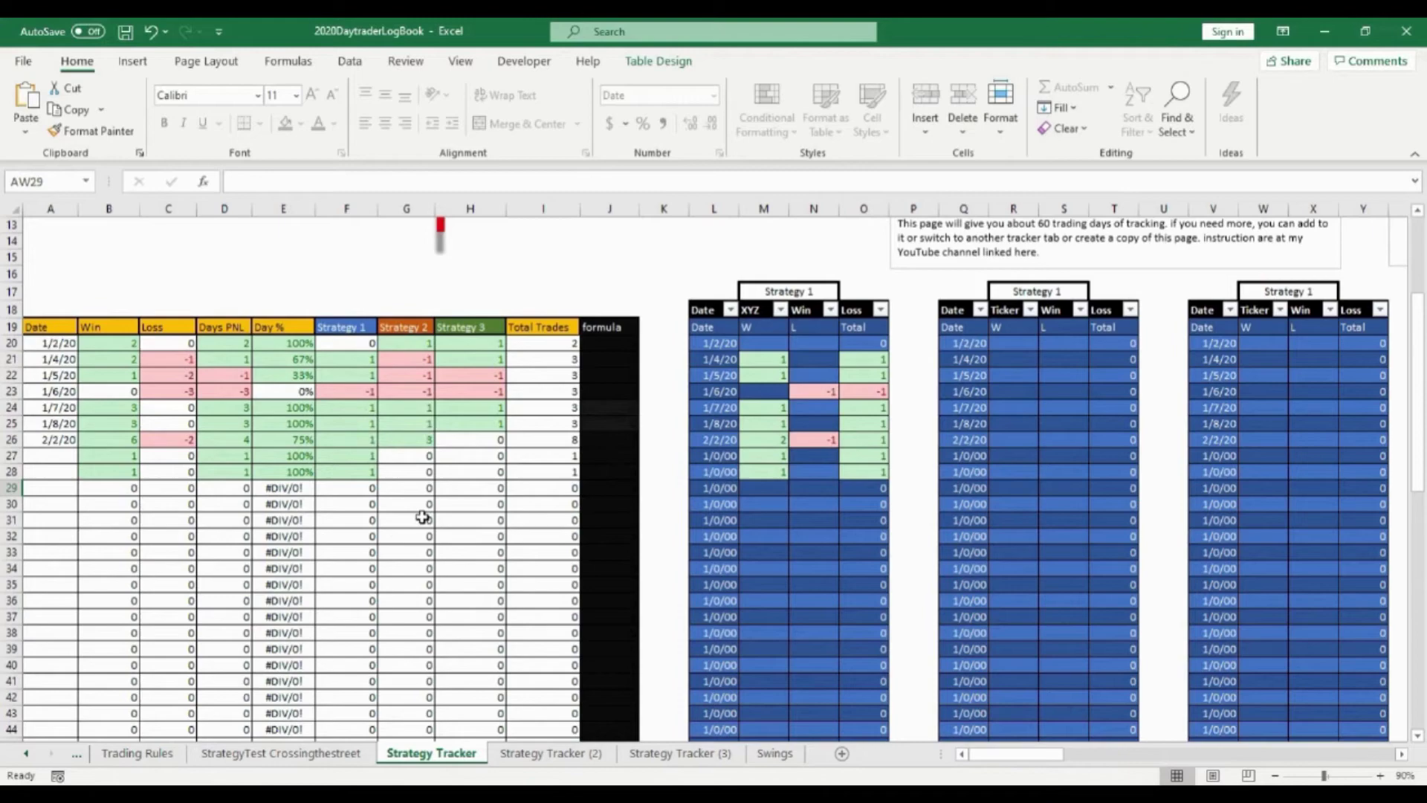
pyautogui.scroll(-9, 454, 509)
pyautogui.scroll(11, 454, 499)
pyautogui.scroll(1, 455, 493)
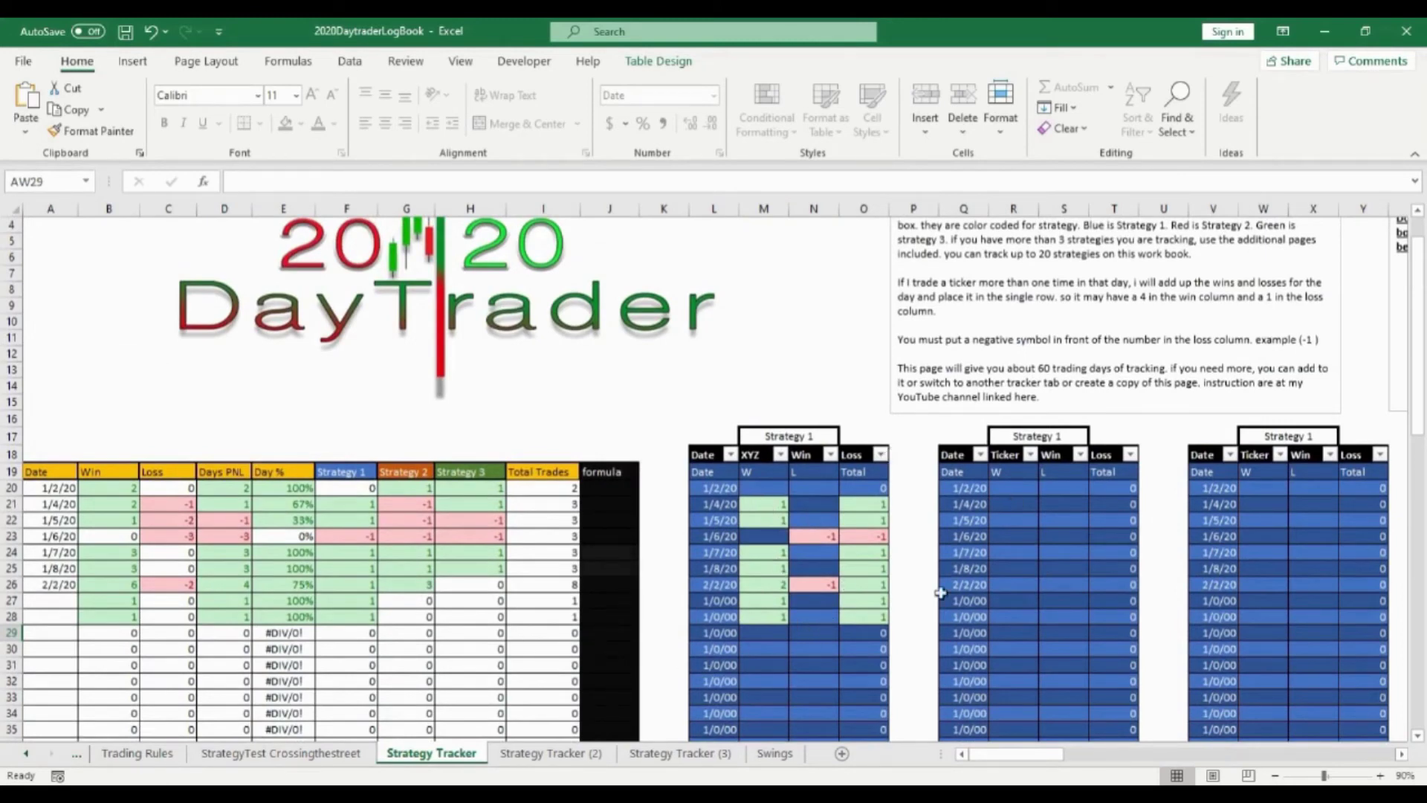
pyautogui.scroll(-4, 1029, 576)
pyautogui.scroll(3, 1007, 570)
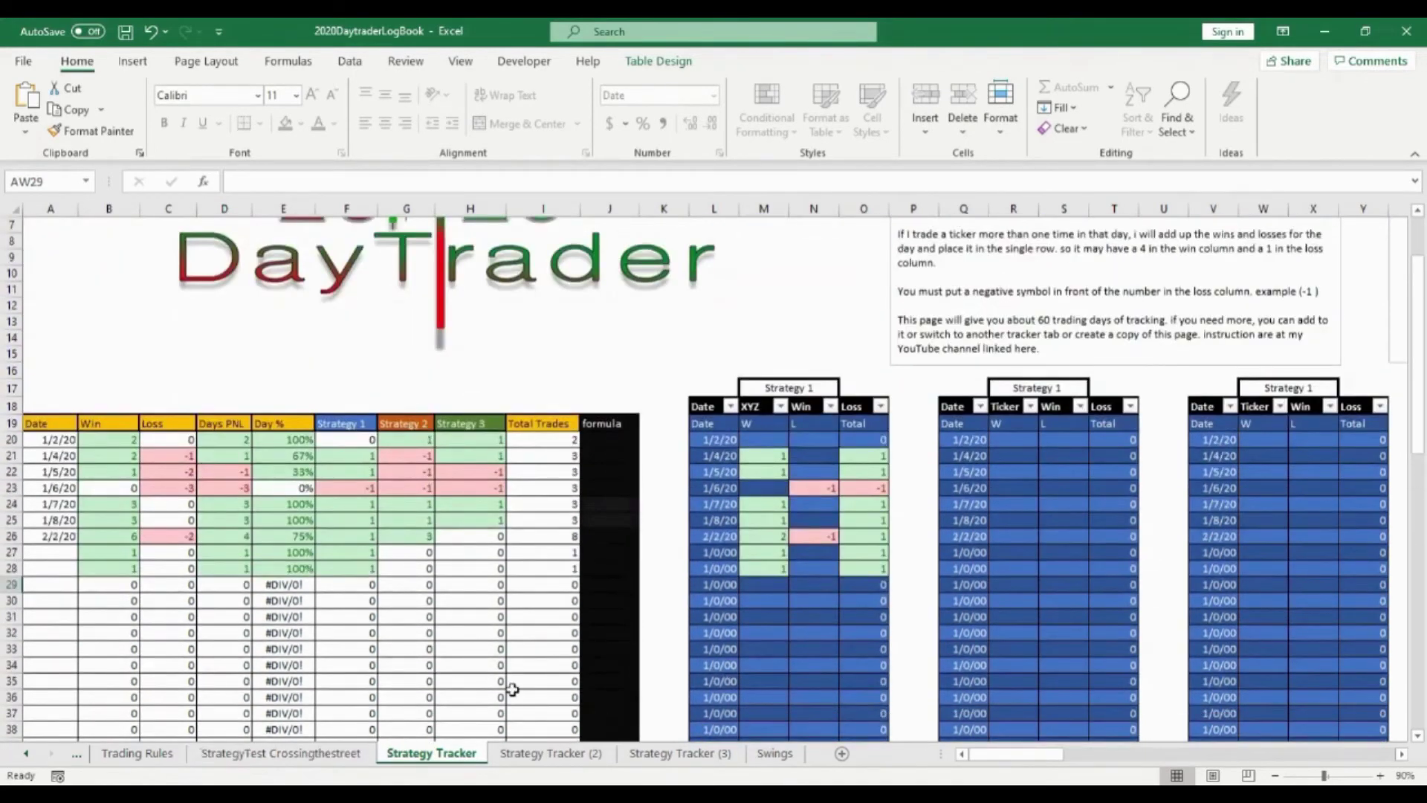
pyautogui.scroll(-3, 513, 690)
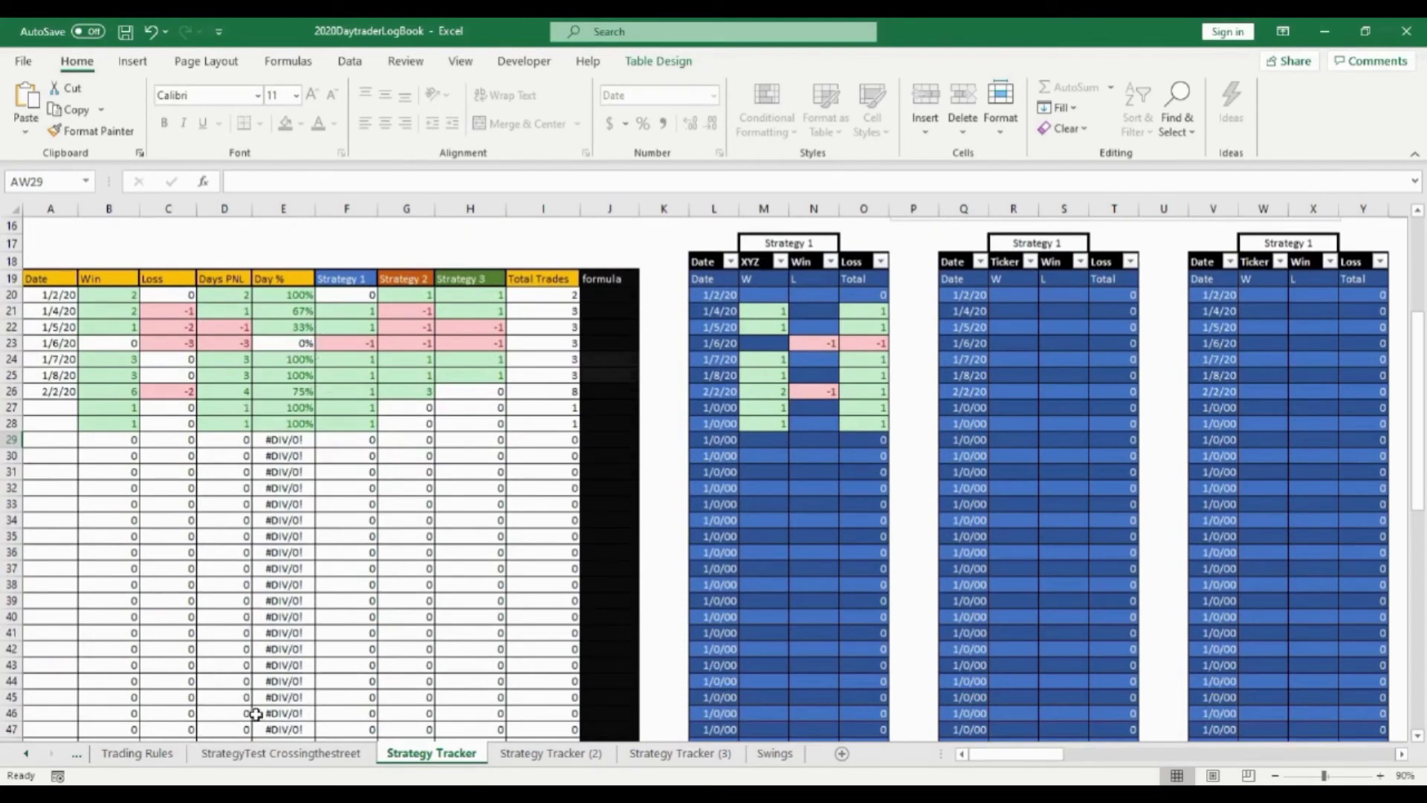
# Open the Scaling Chart sheet at the beginning of its Scaling Ladders table
pyautogui.click(26, 753)
pyautogui.click(26, 753)
pyautogui.click(26, 753)
pyautogui.click(26, 753)
pyautogui.click(148, 755)
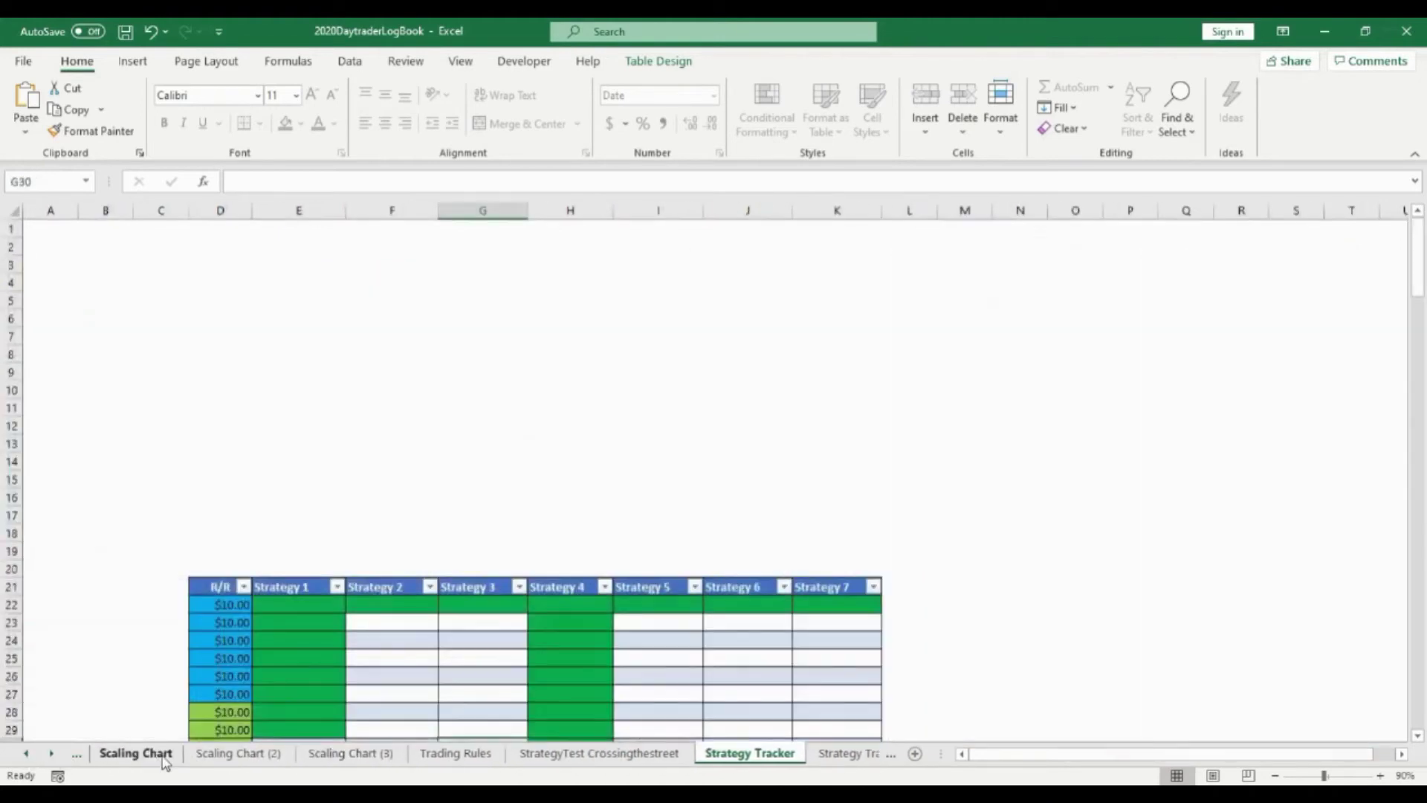
pyautogui.scroll(-4, 506, 625)
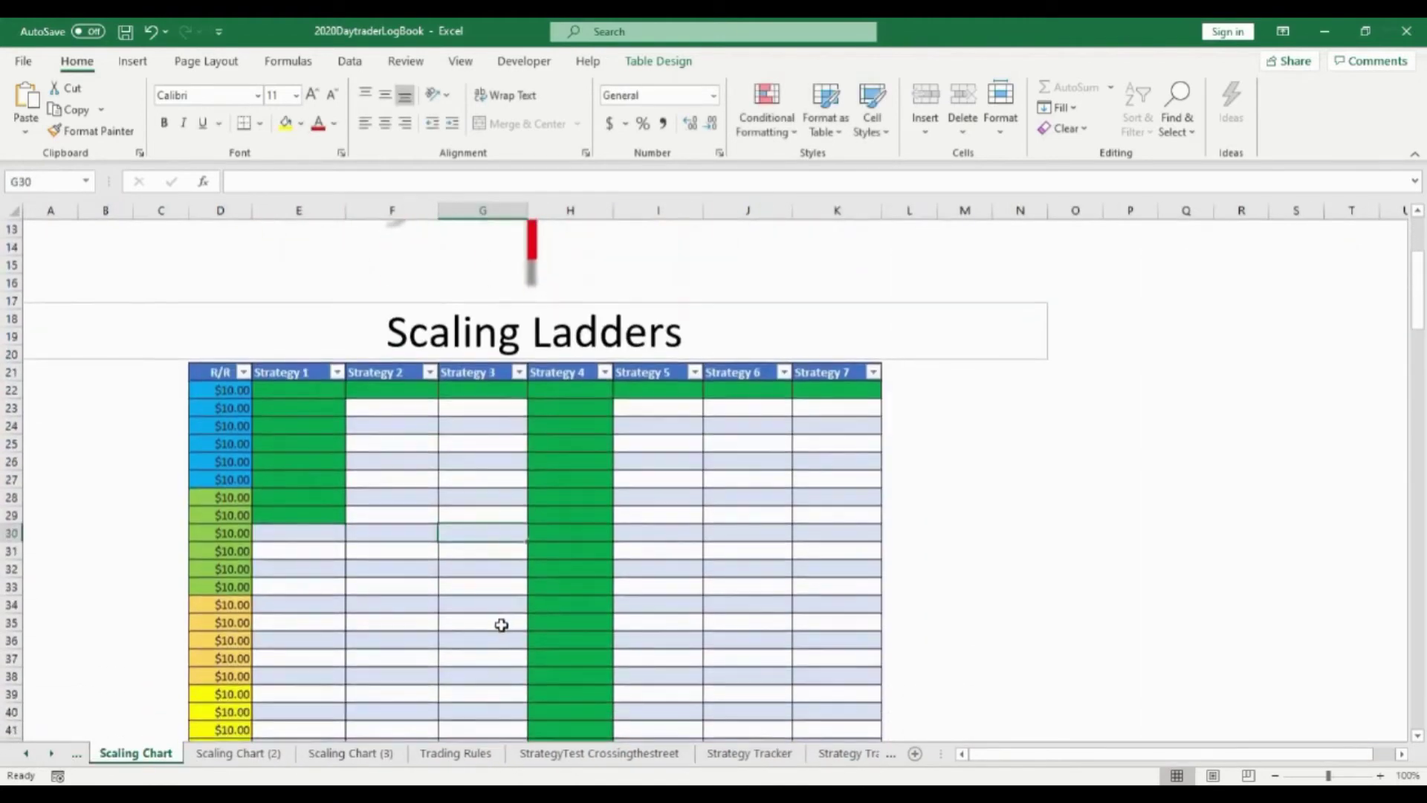
pyautogui.scroll(1, 501, 625)
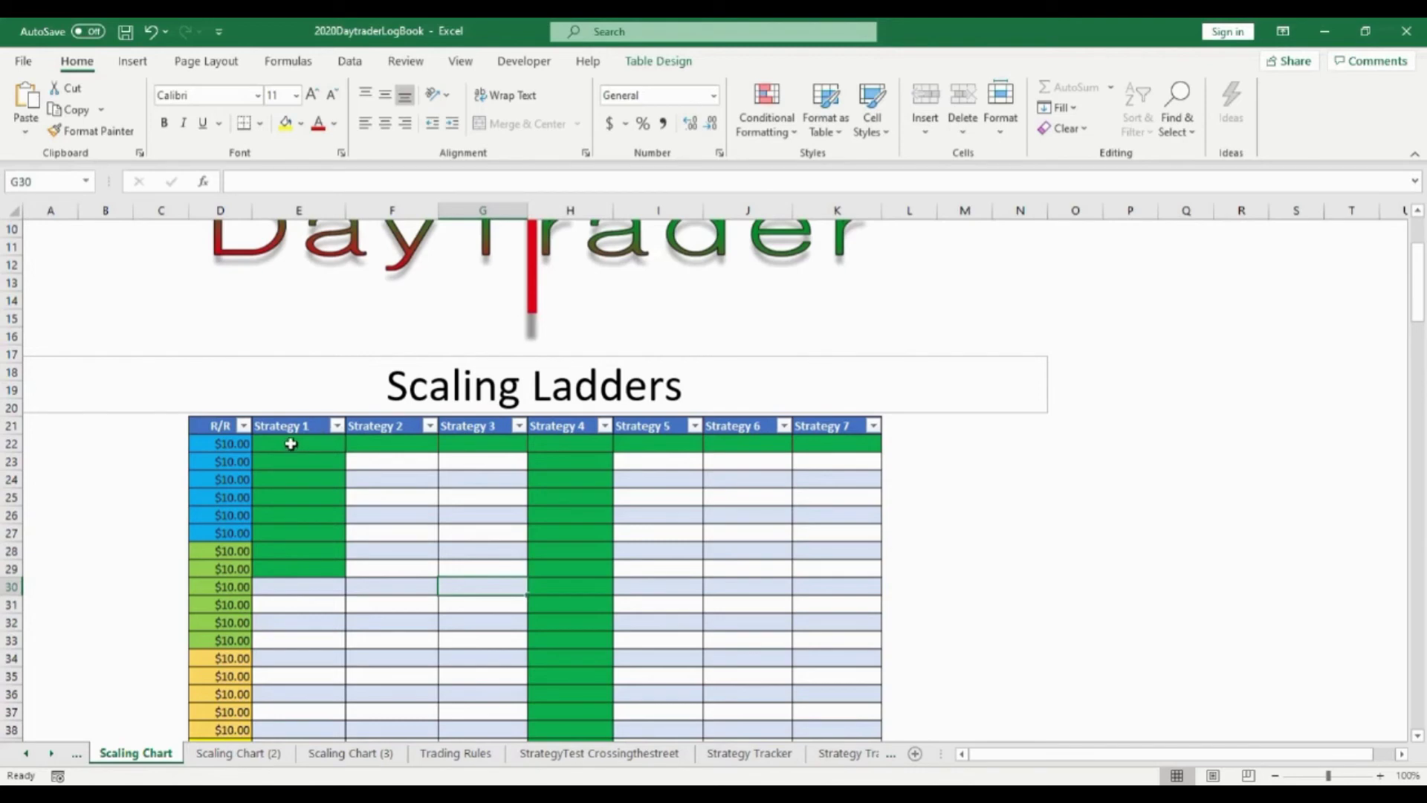
# Set the first R/R amount of the Scaling Ladders table to $20 and return it to $10
pyautogui.click(232, 443)
pyautogui.write('20')
pyautogui.press('Return')
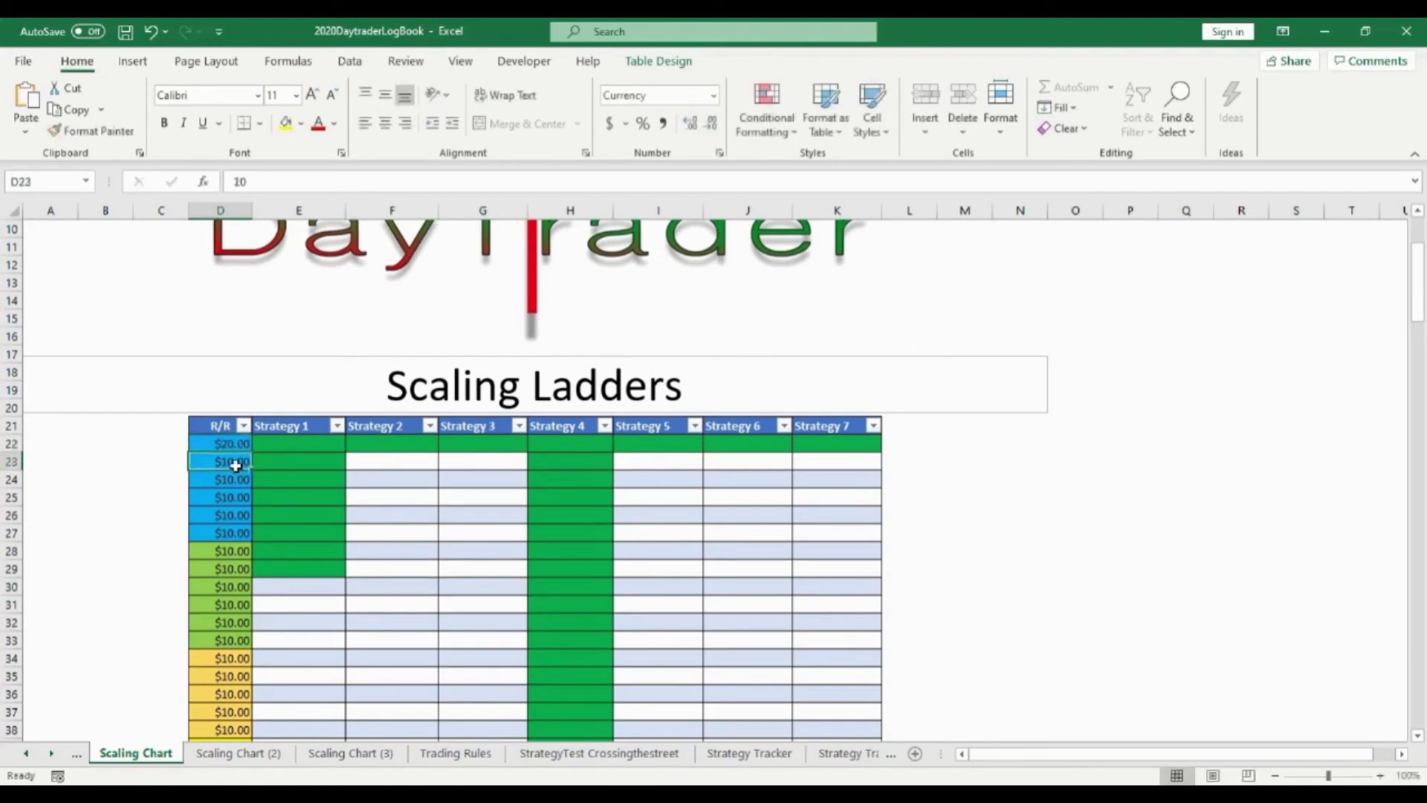
pyautogui.click(234, 445)
pyautogui.write('10')
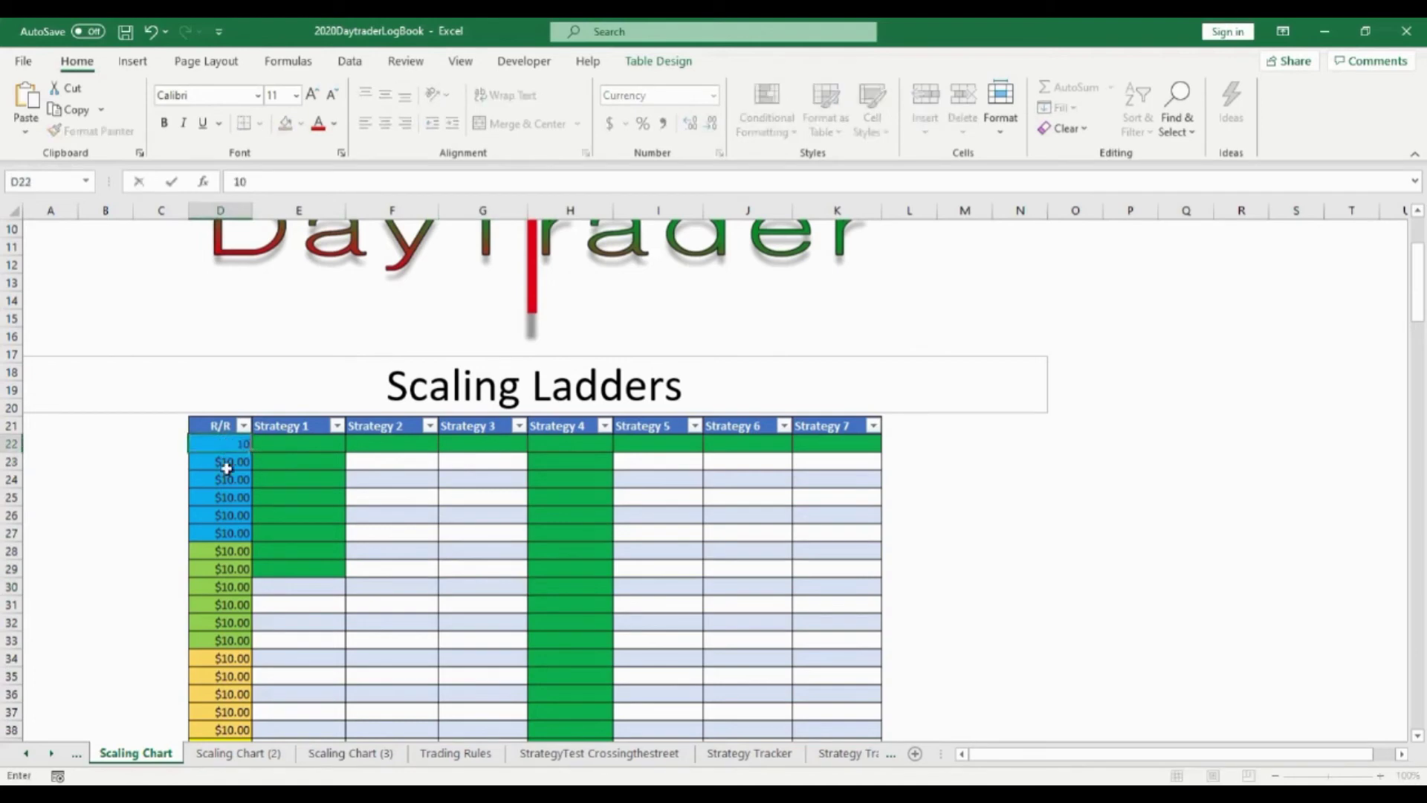
pyautogui.click(229, 479)
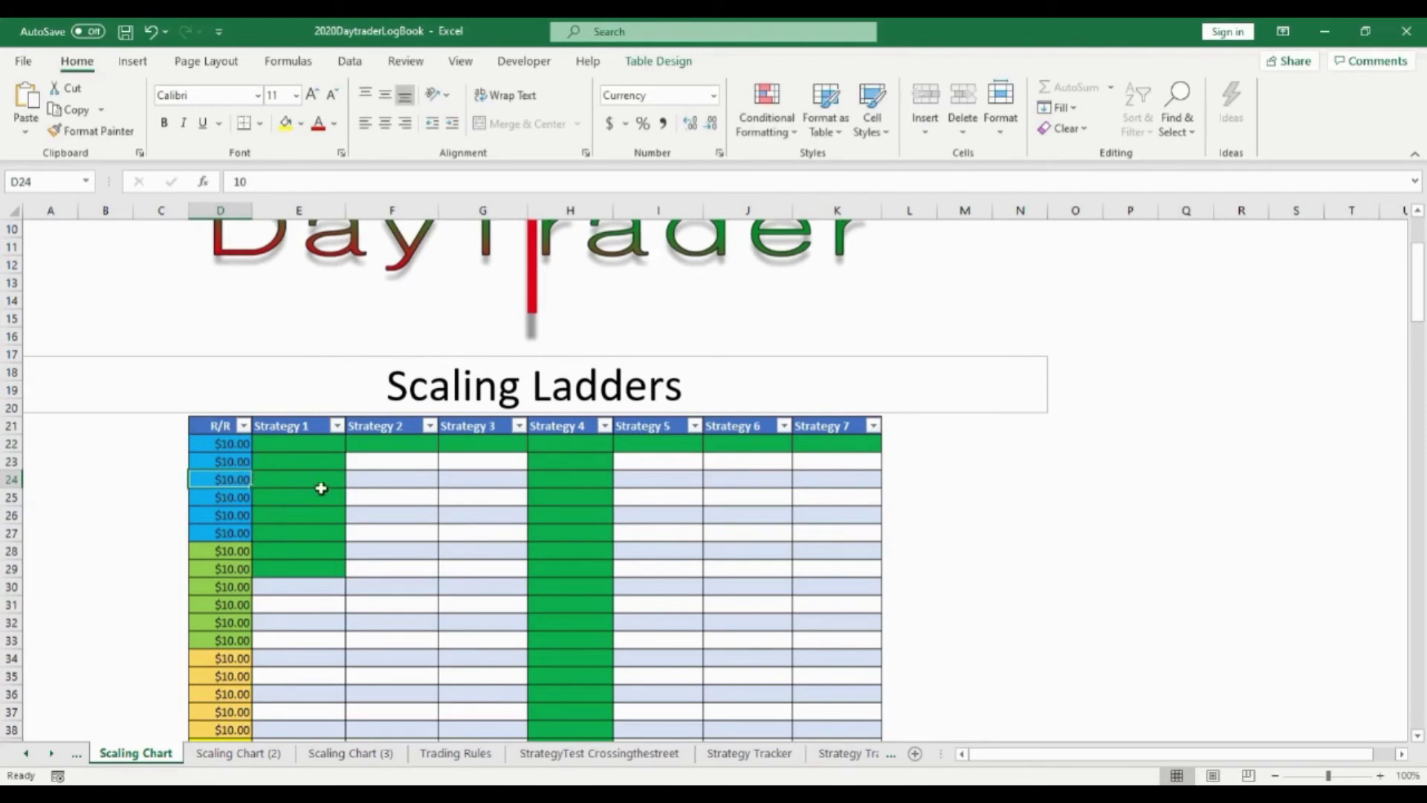
# Remove the green fill from the Strategy 1 cells in rows 23 to 29 of the Scaling Ladders table
pyautogui.click(278, 446)
pyautogui.moveTo(302, 569); pyautogui.dragTo(292, 464)
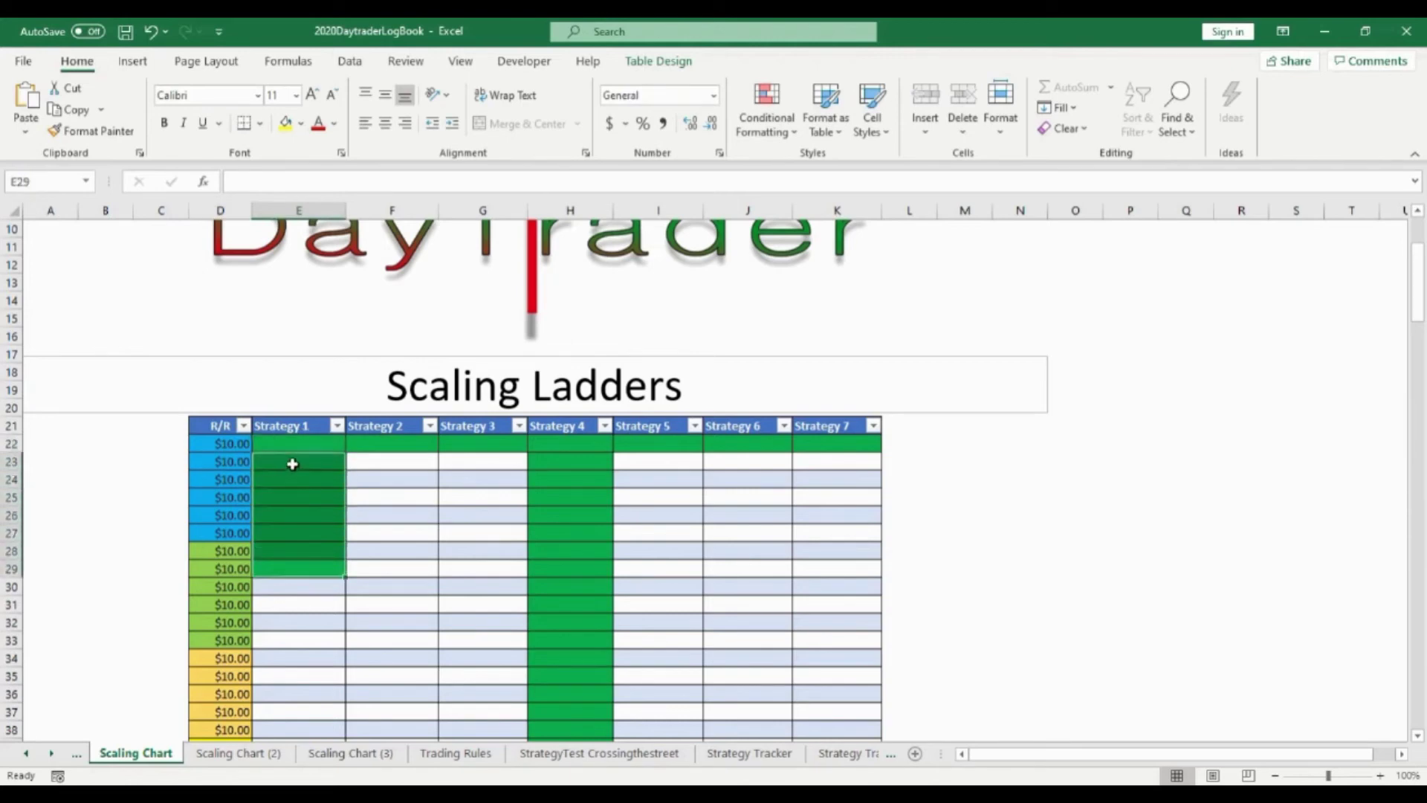
pyautogui.click(301, 123)
pyautogui.click(322, 370)
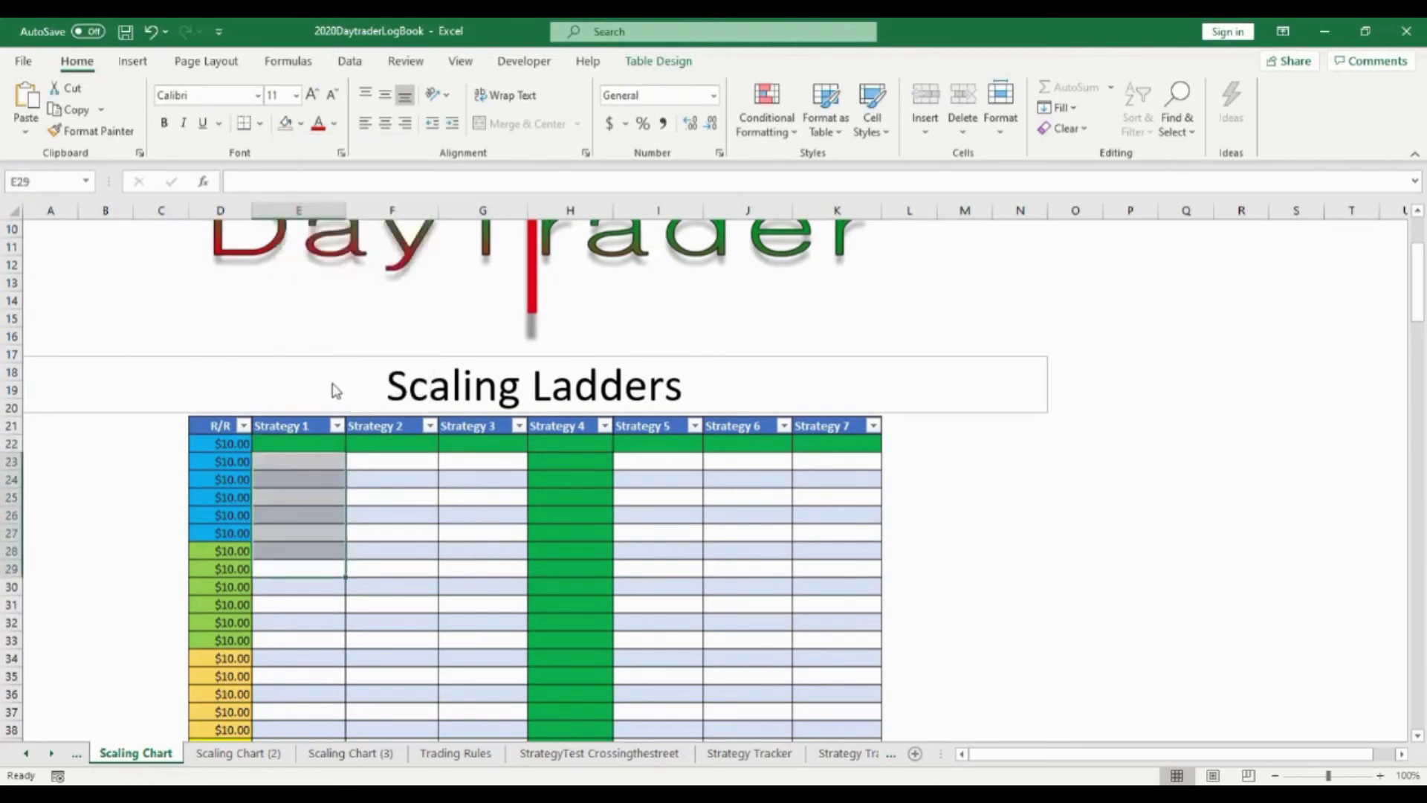
# Fill the Strategy 1 cells in rows 23 to 28 with standard green, one rung at a time
pyautogui.click(299, 466)
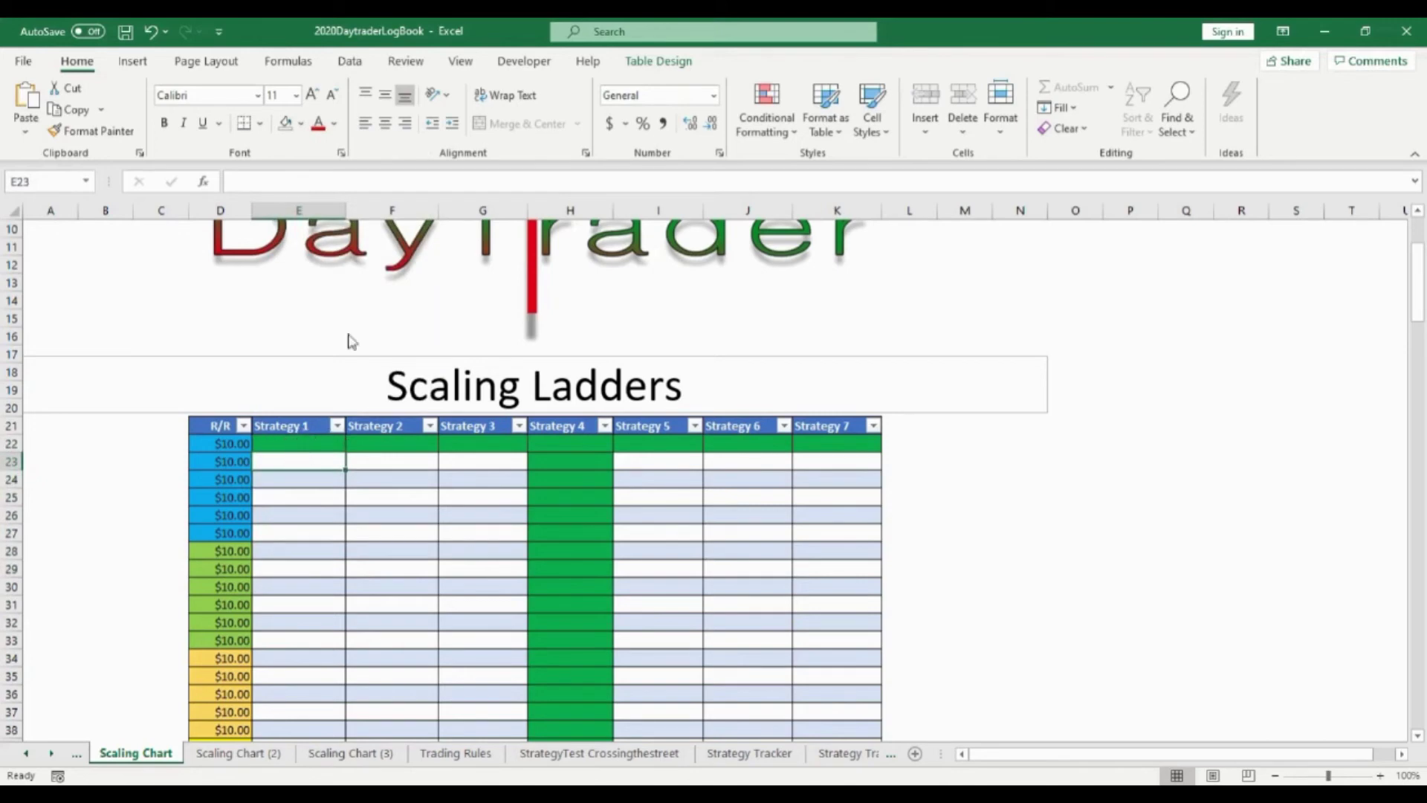
pyautogui.click(301, 124)
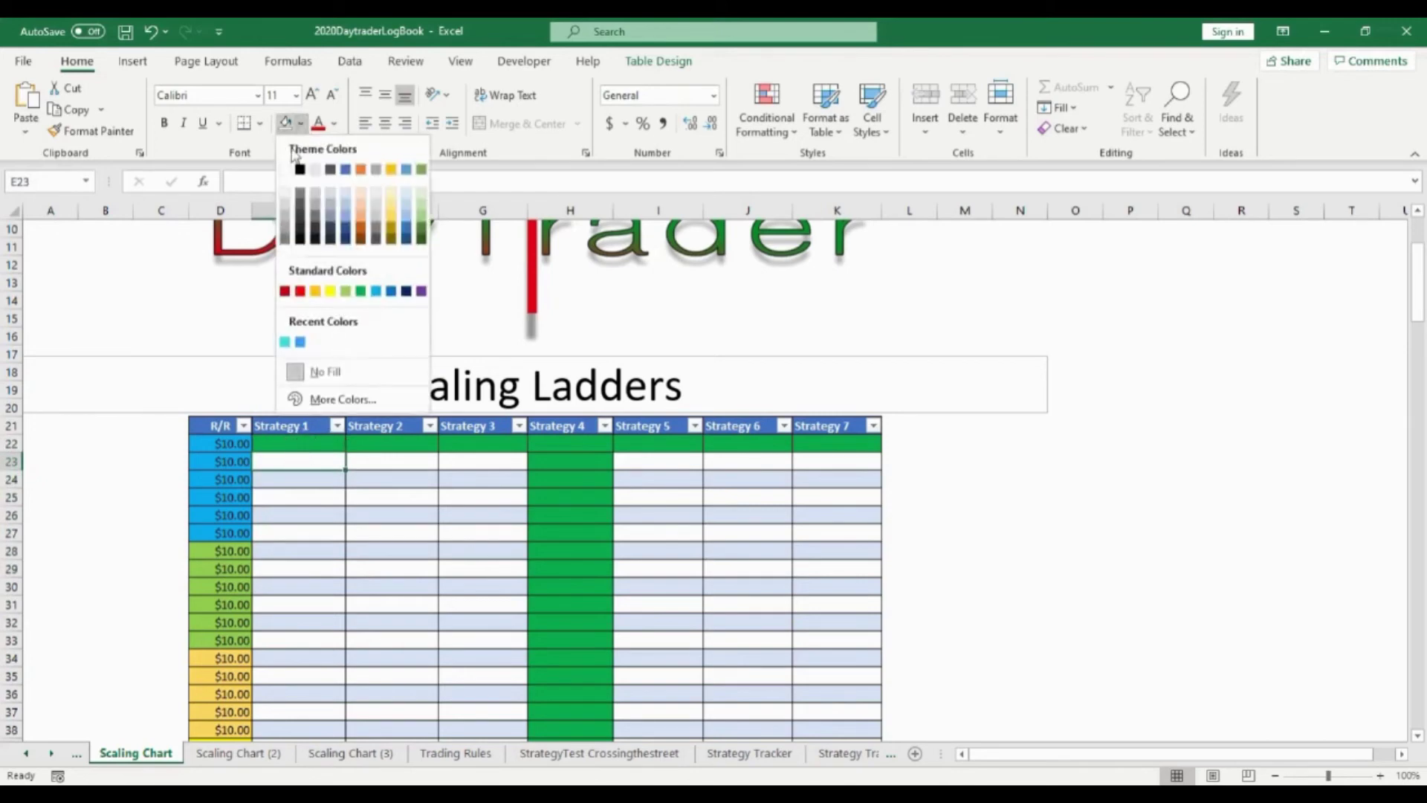
pyautogui.click(360, 291)
pyautogui.click(312, 481)
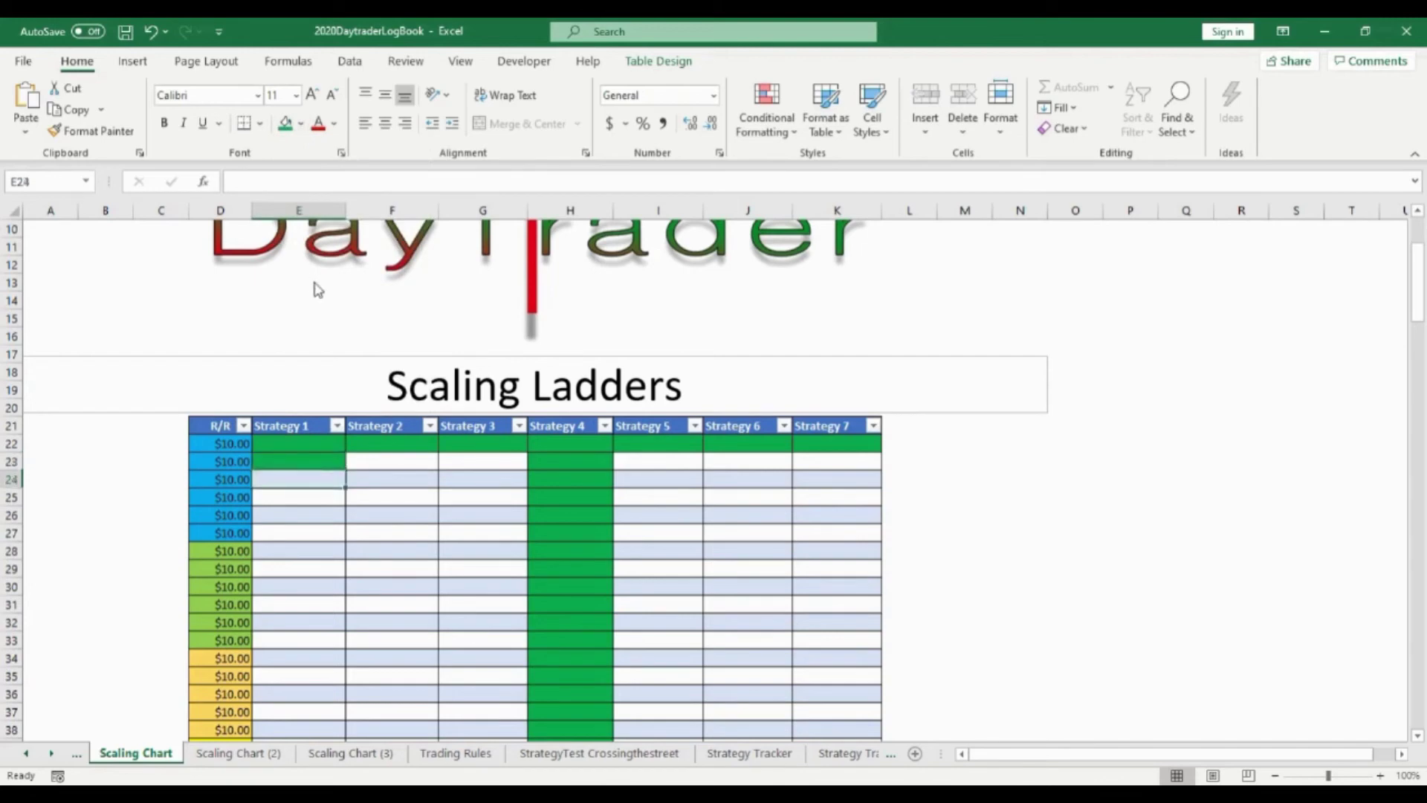
pyautogui.click(285, 123)
pyautogui.click(310, 493)
pyautogui.click(285, 123)
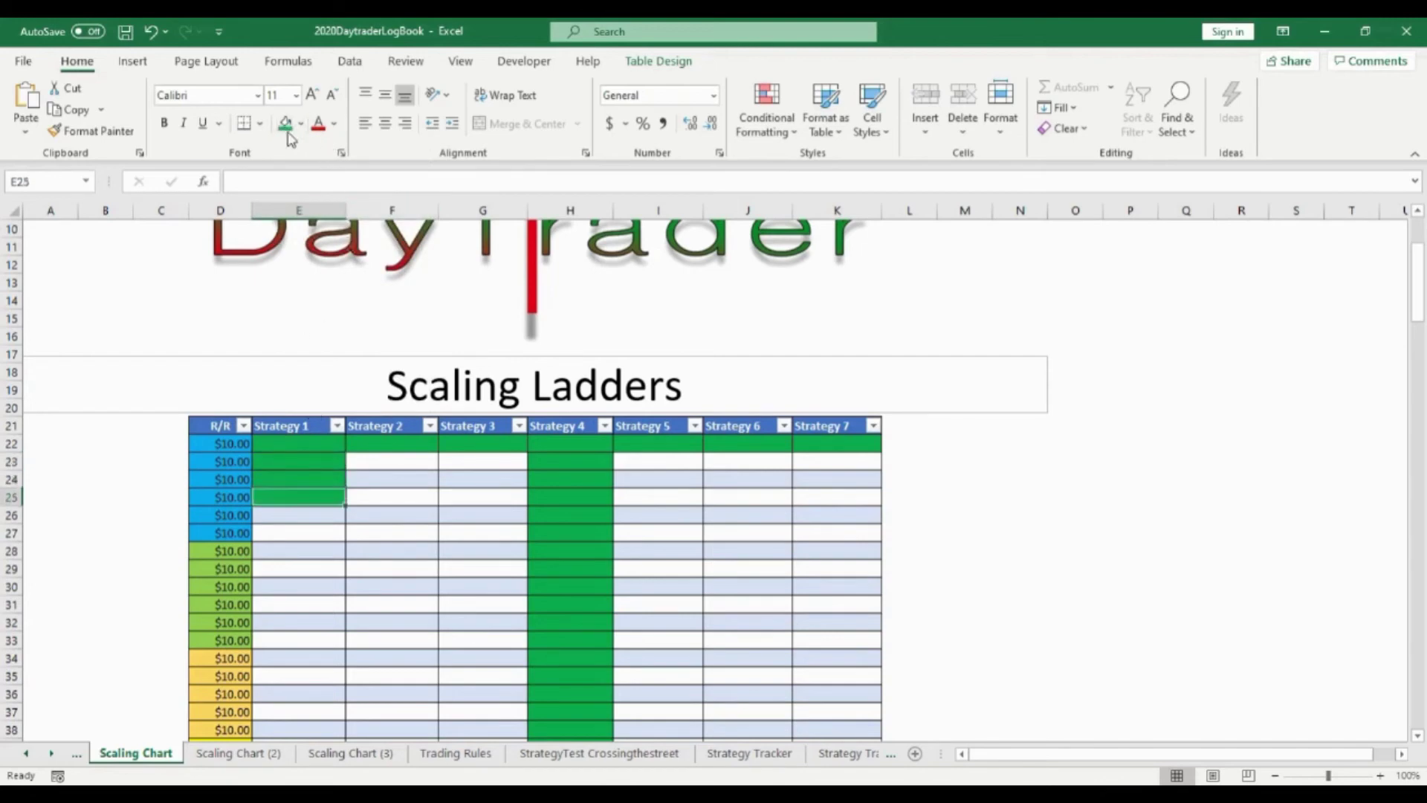
pyautogui.click(307, 515)
pyautogui.click(285, 123)
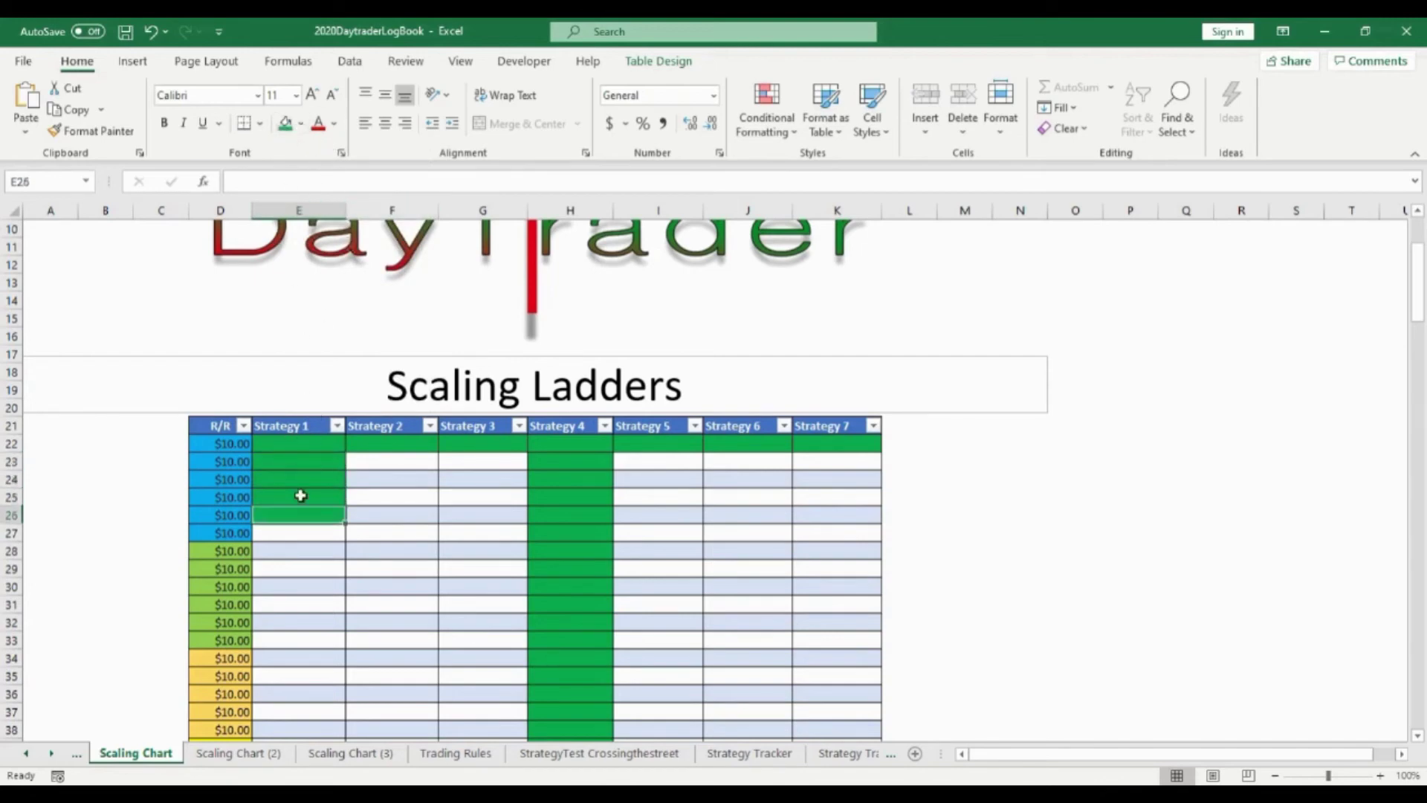
pyautogui.click(312, 533)
pyautogui.click(285, 124)
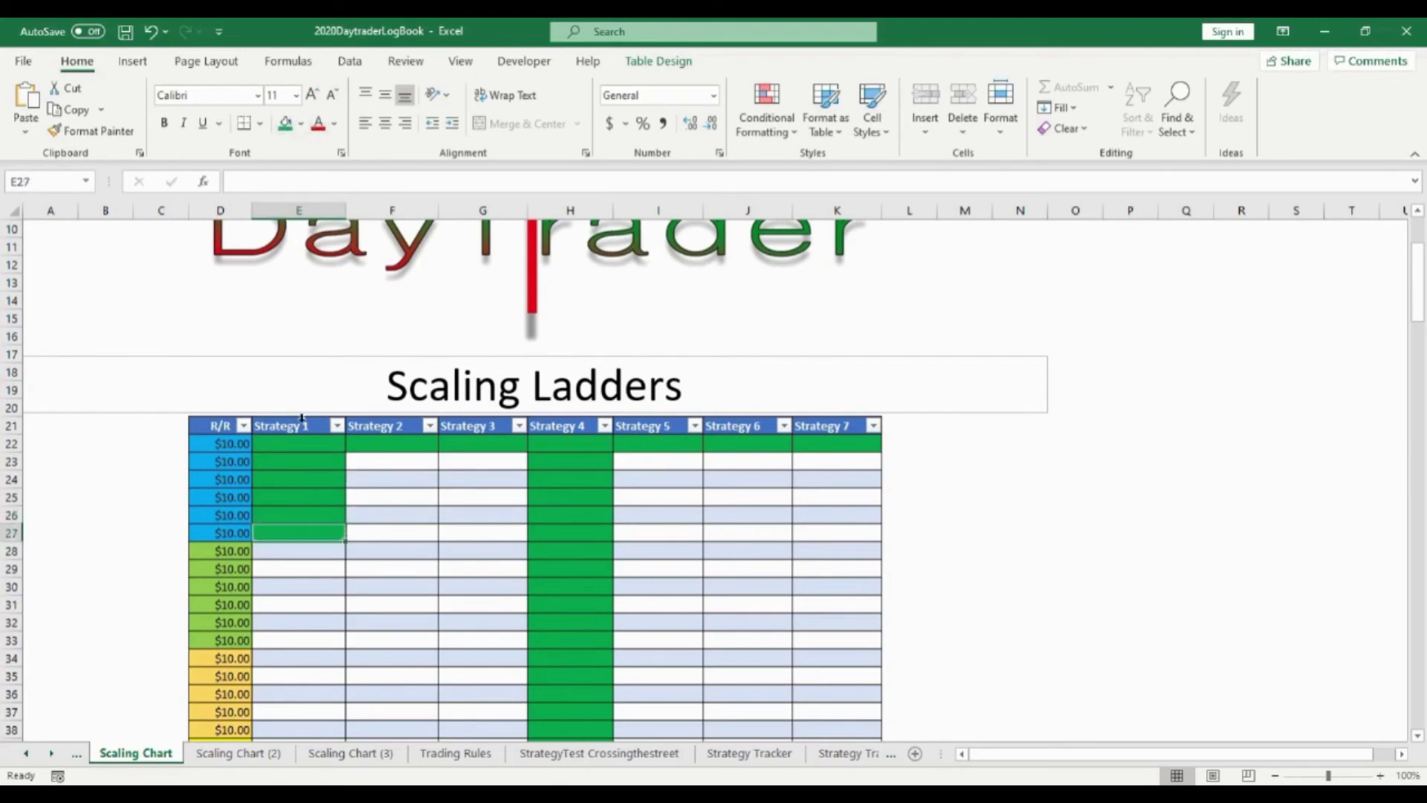
pyautogui.click(305, 547)
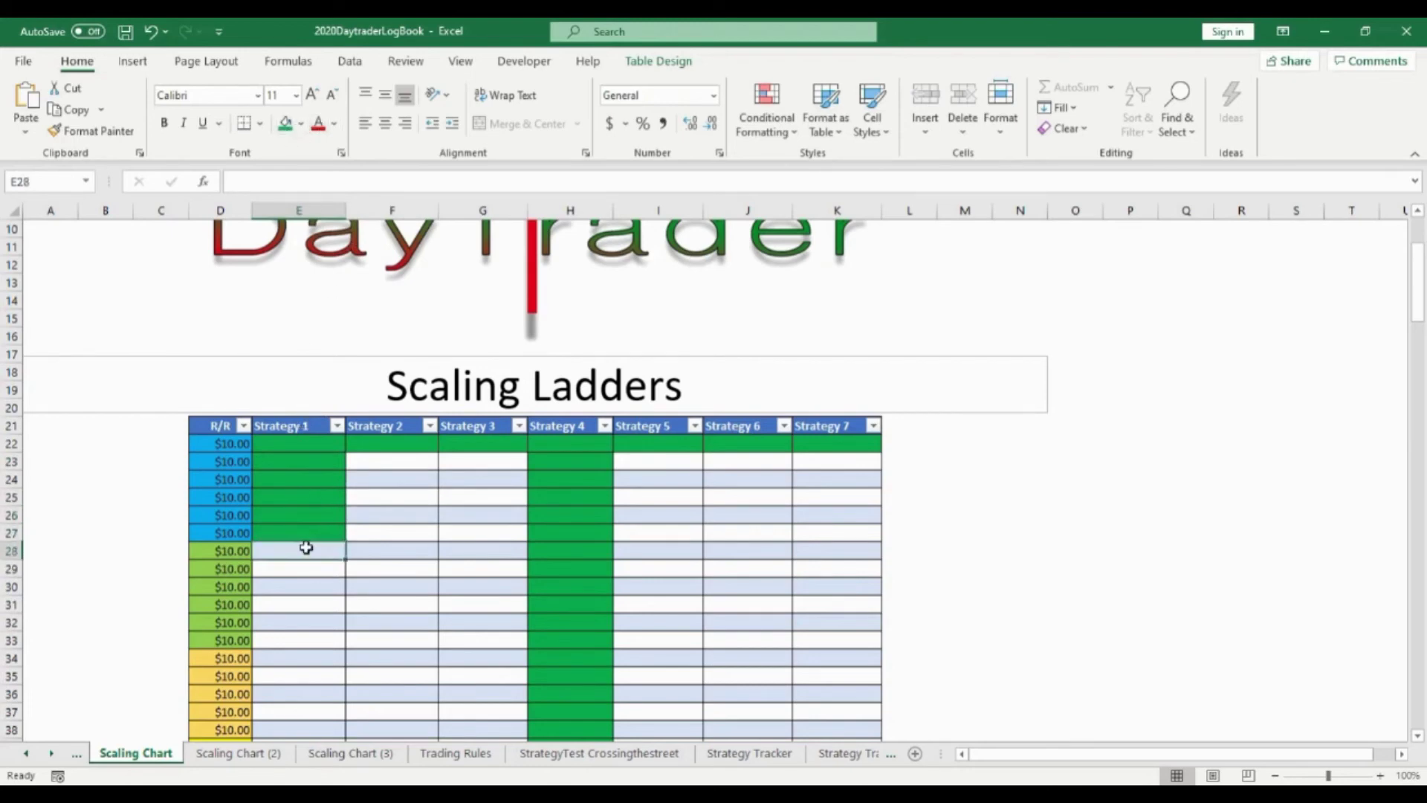
pyautogui.click(285, 124)
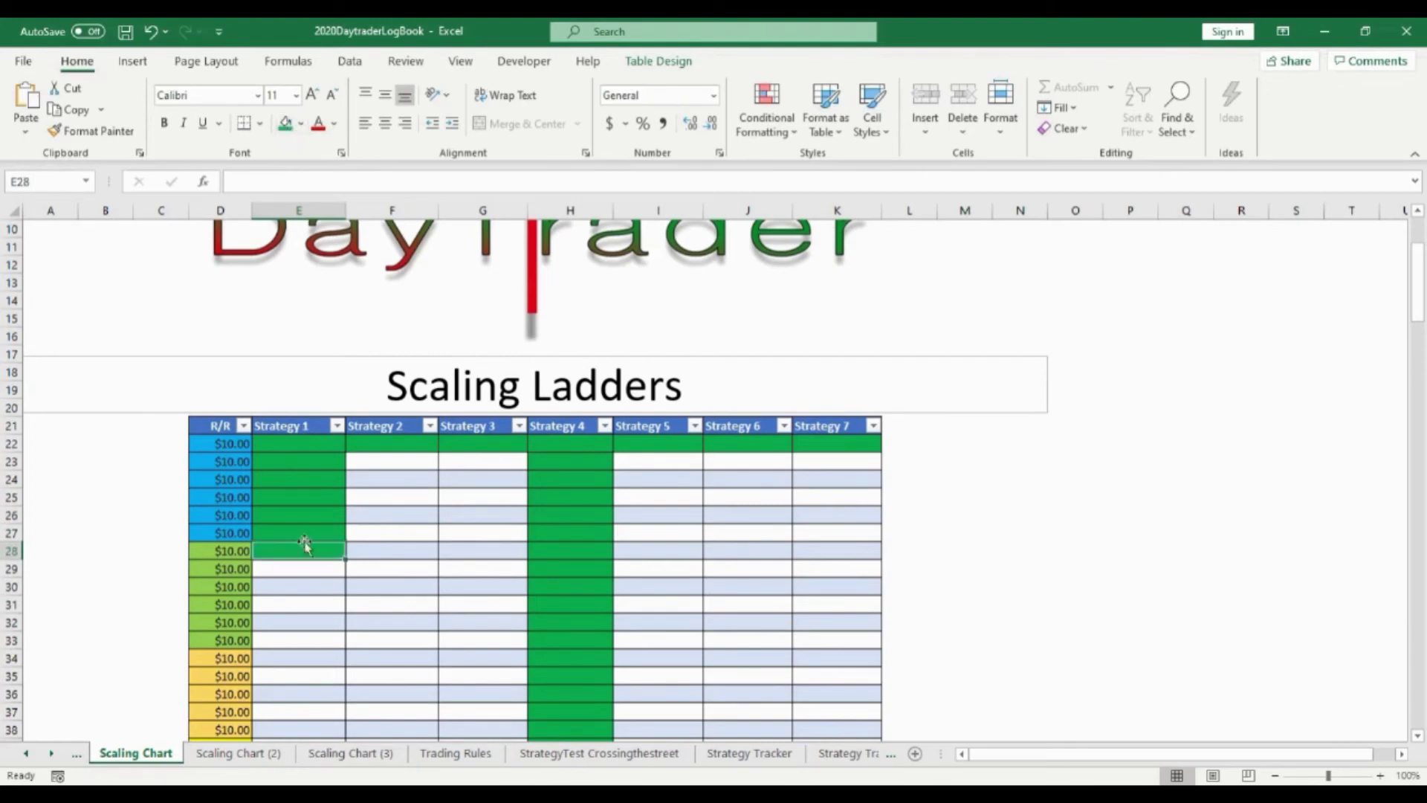
# Fill the Strategy 1 cell of the first $20.00 rung, row 52, with green
pyautogui.scroll(-3, 311, 564)
pyautogui.scroll(-5, 290, 529)
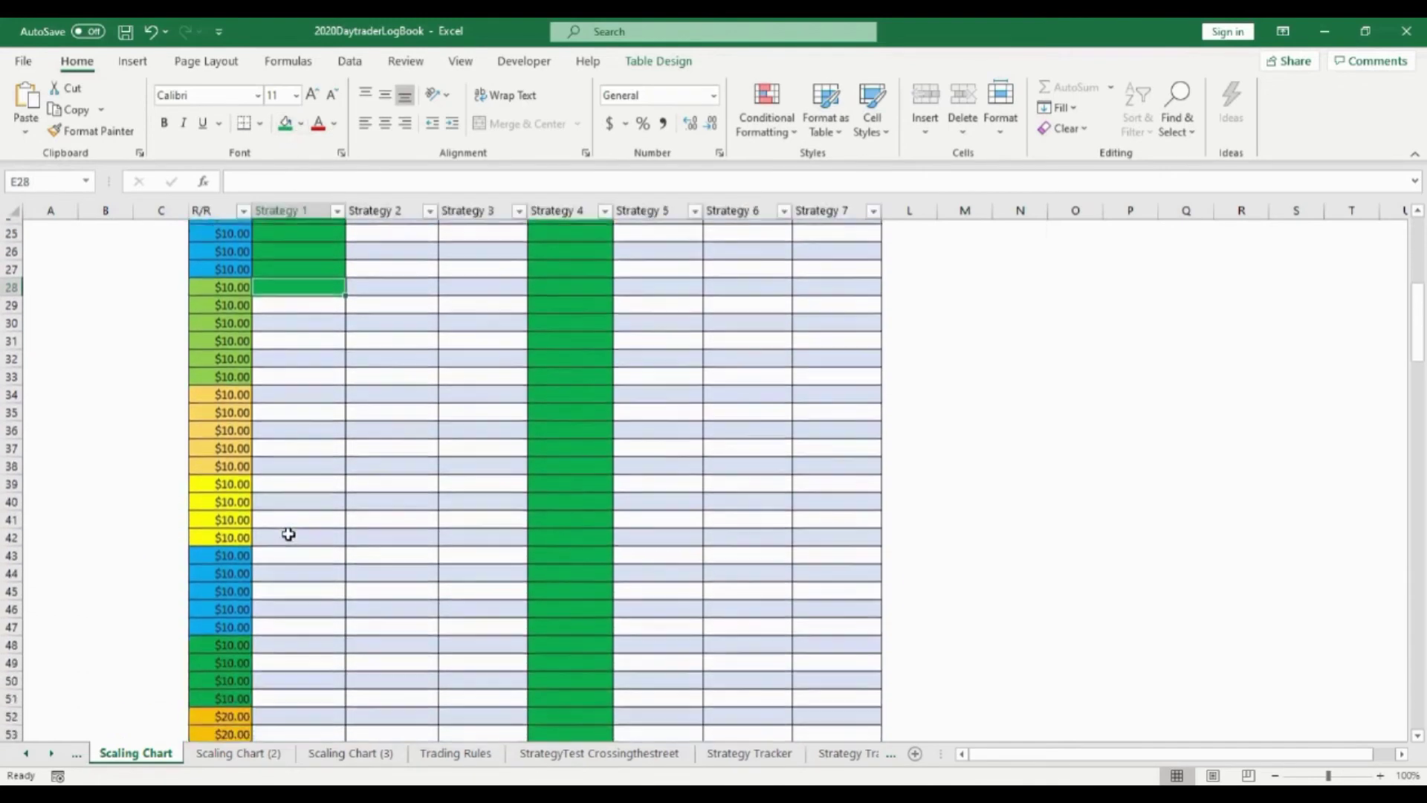
pyautogui.scroll(-1, 290, 530)
pyautogui.click(275, 498)
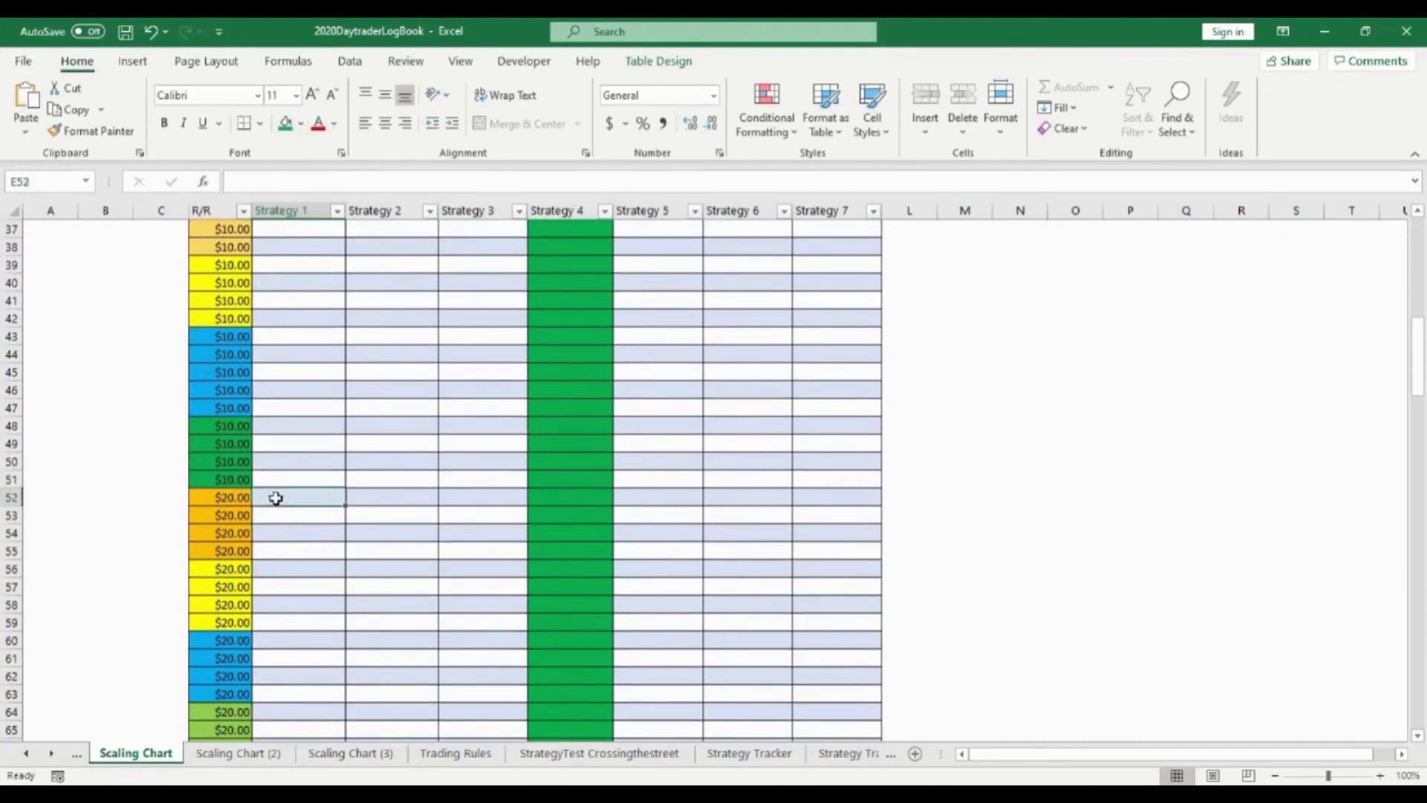
pyautogui.scroll(5, 304, 400)
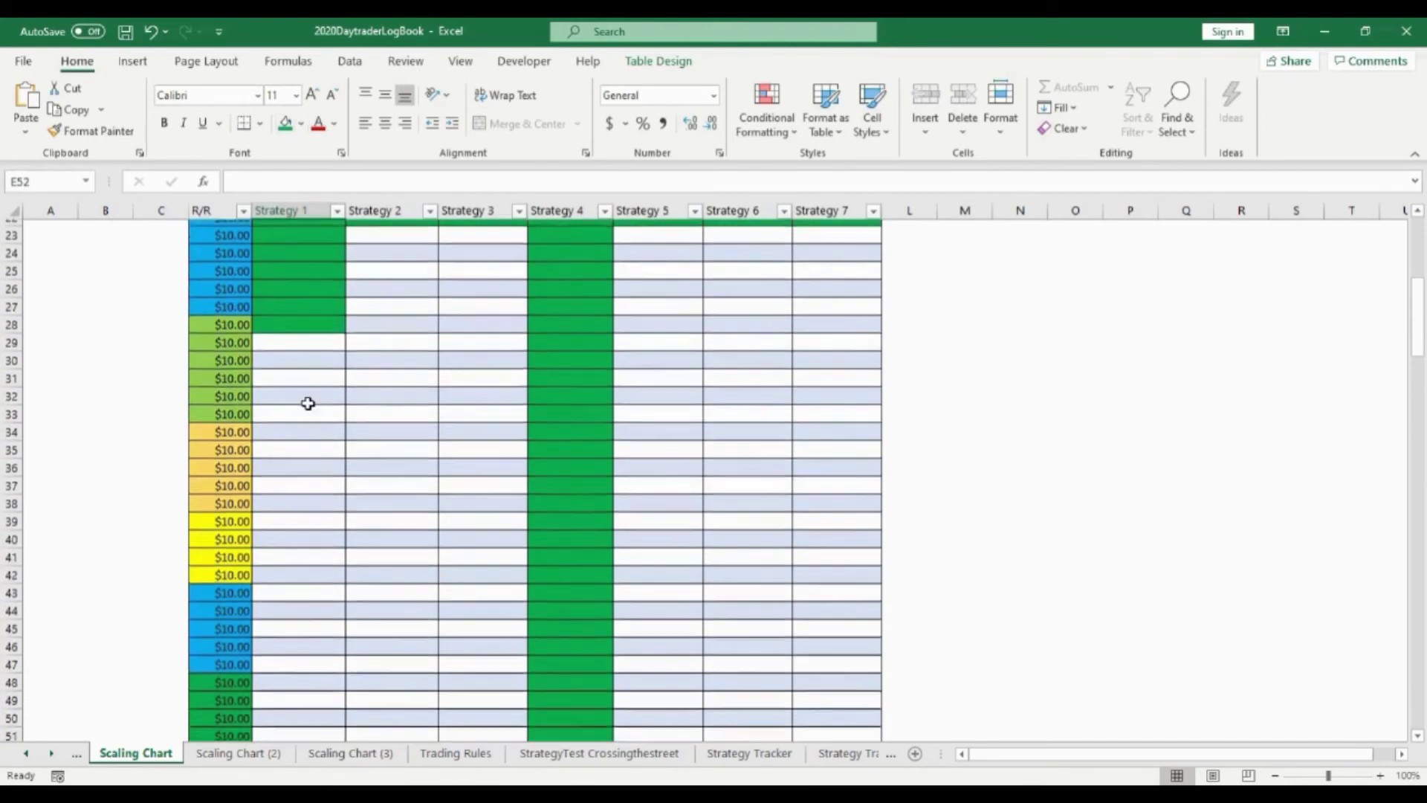
pyautogui.scroll(-7, 308, 394)
pyautogui.click(285, 123)
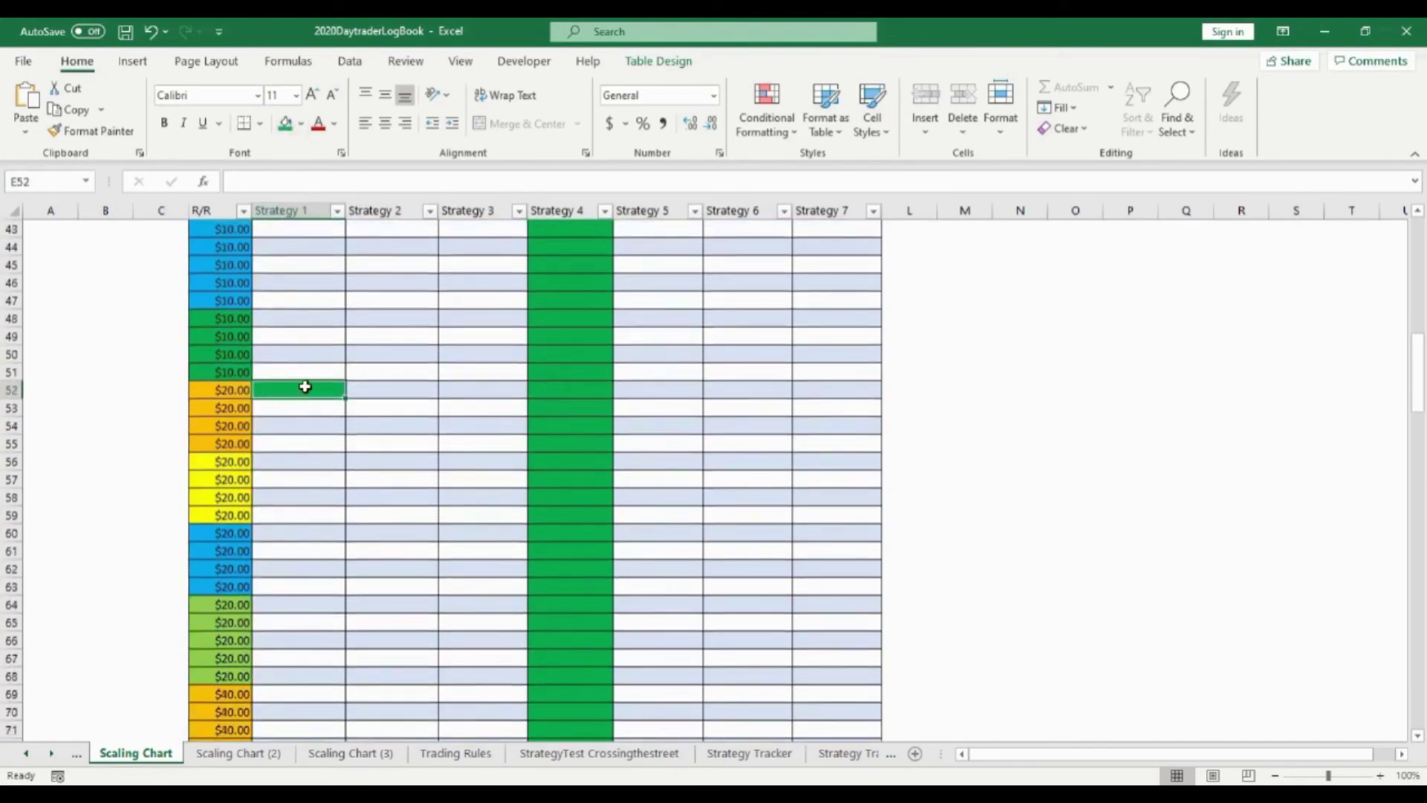
# Extend the green fill down the Strategy 1 column from the first $20.00 rung through row 64
pyautogui.scroll(3, 288, 353)
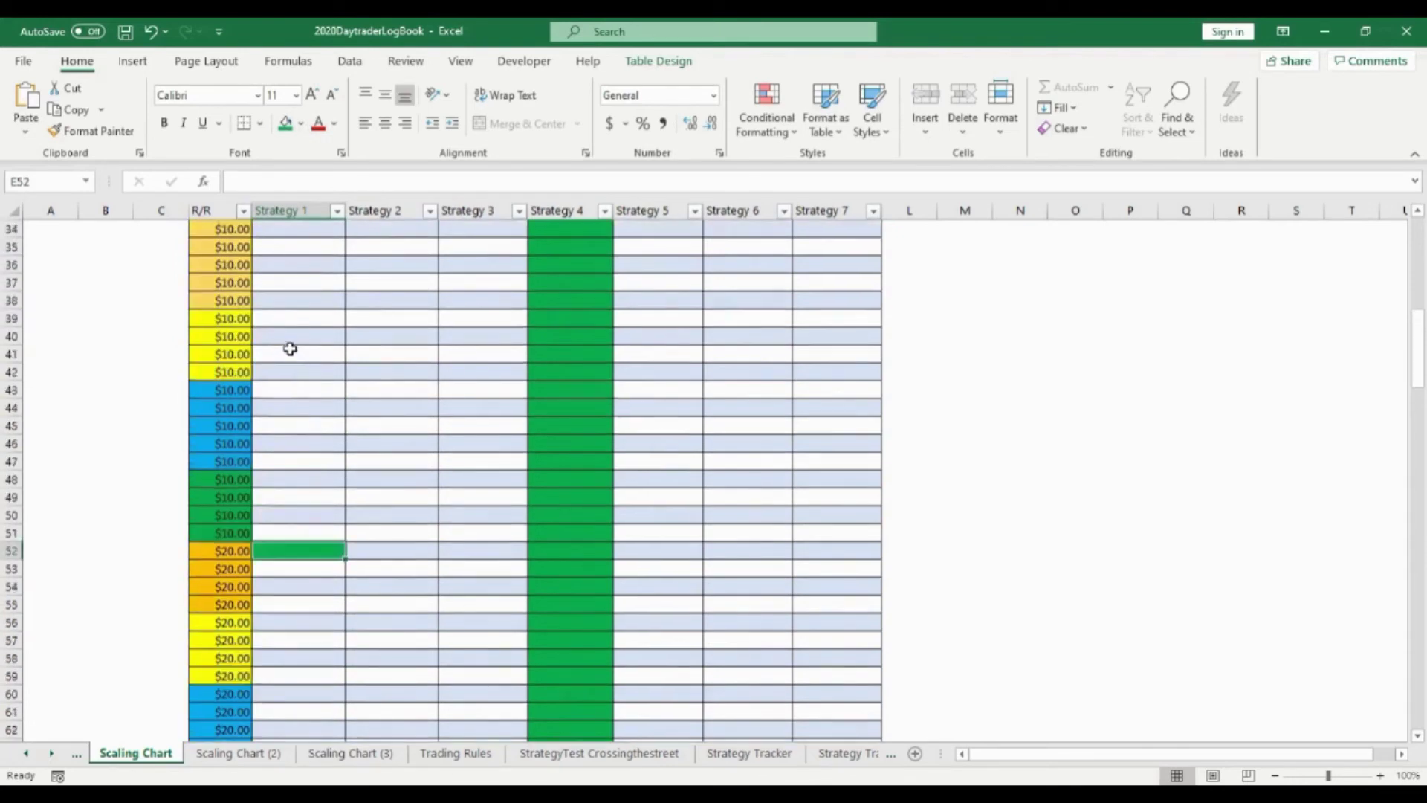
pyautogui.scroll(5, 313, 491)
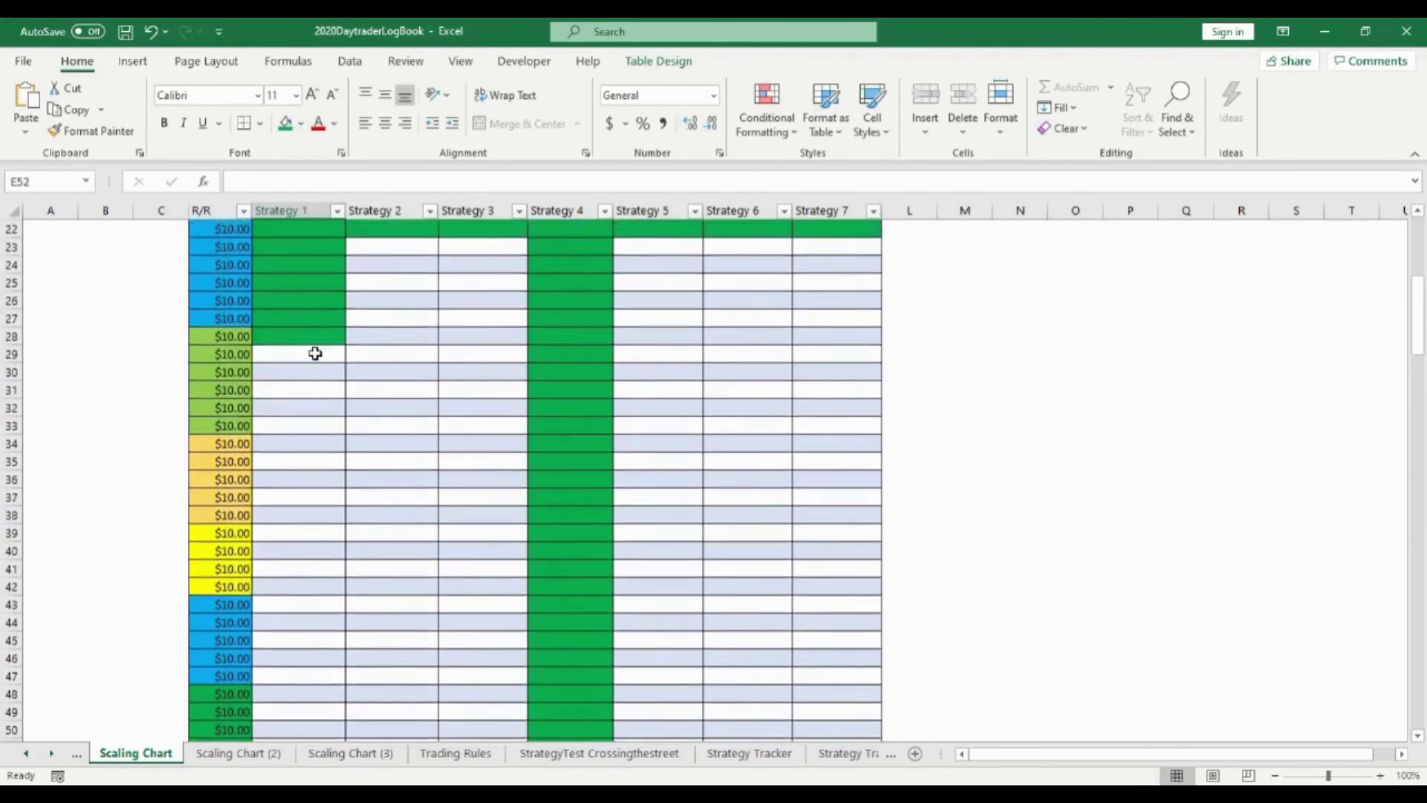
pyautogui.scroll(1, 308, 333)
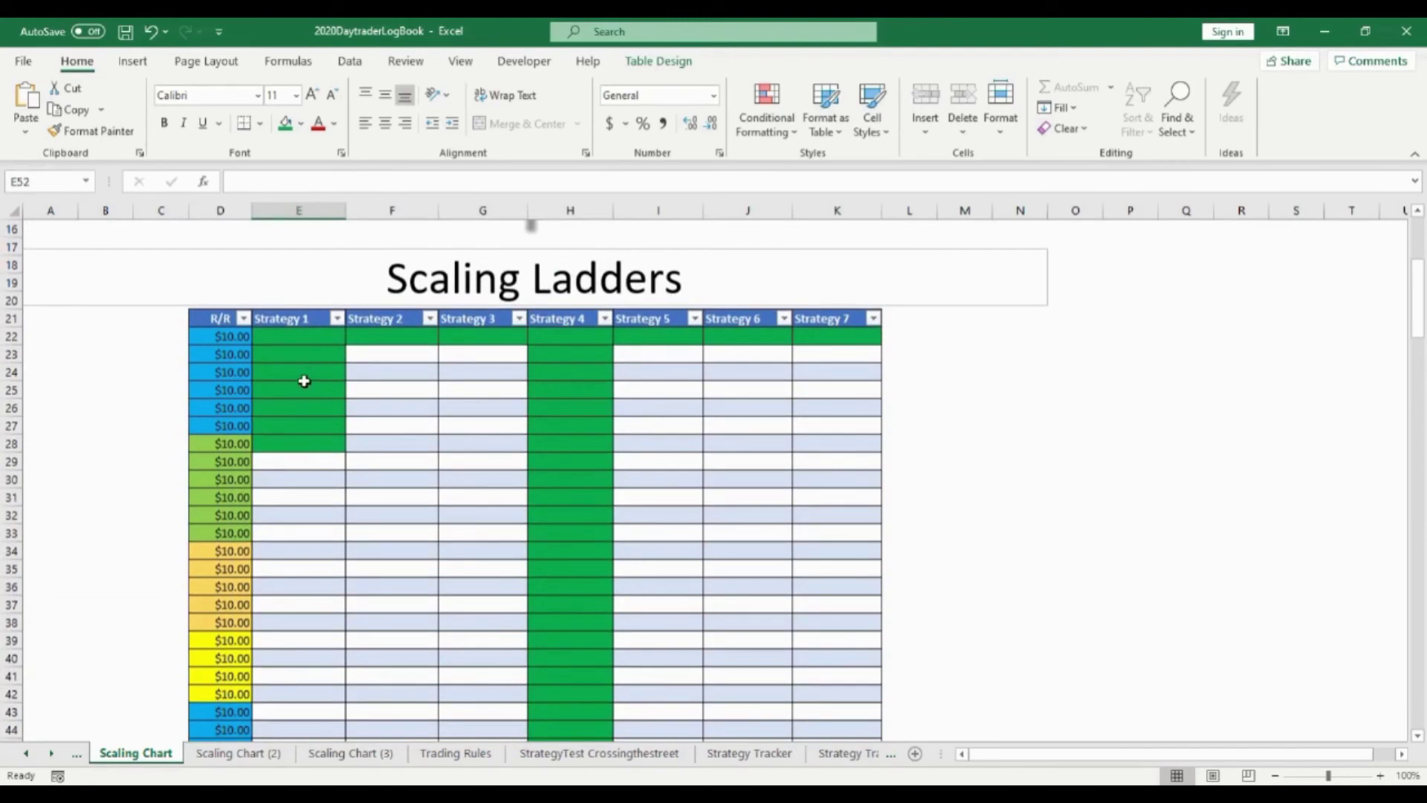
pyautogui.scroll(-1, 304, 382)
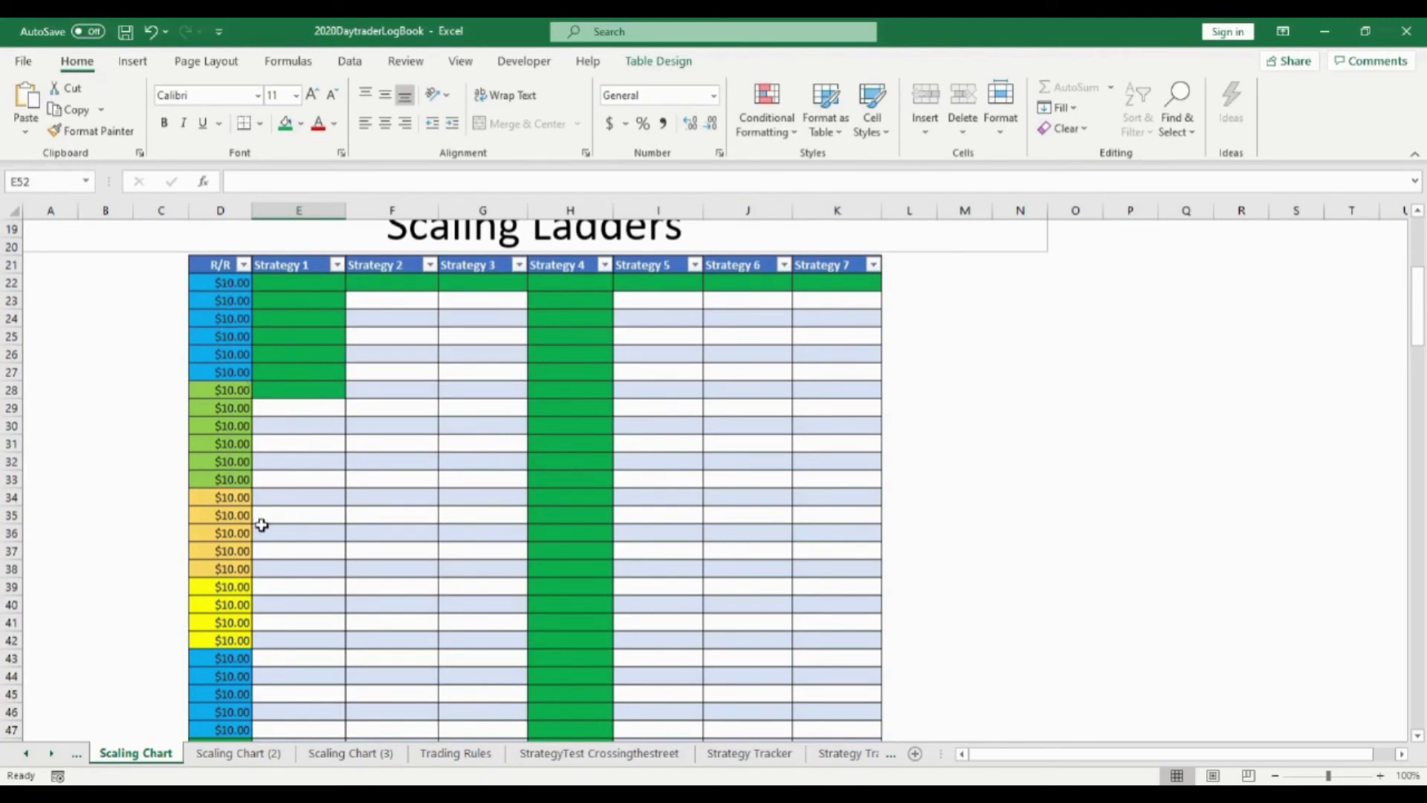
pyautogui.scroll(-6, 283, 404)
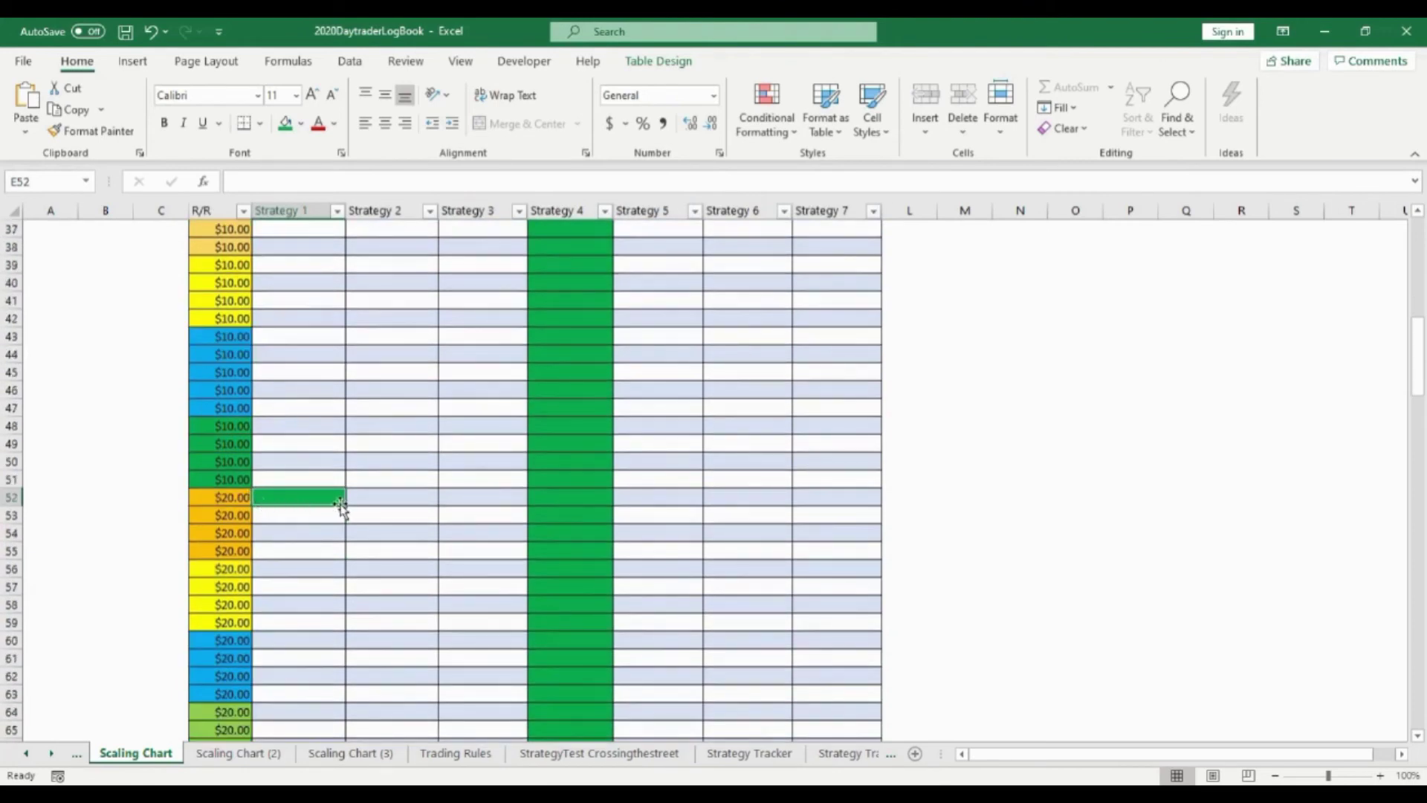
pyautogui.moveTo(344, 506); pyautogui.dragTo(339, 631)
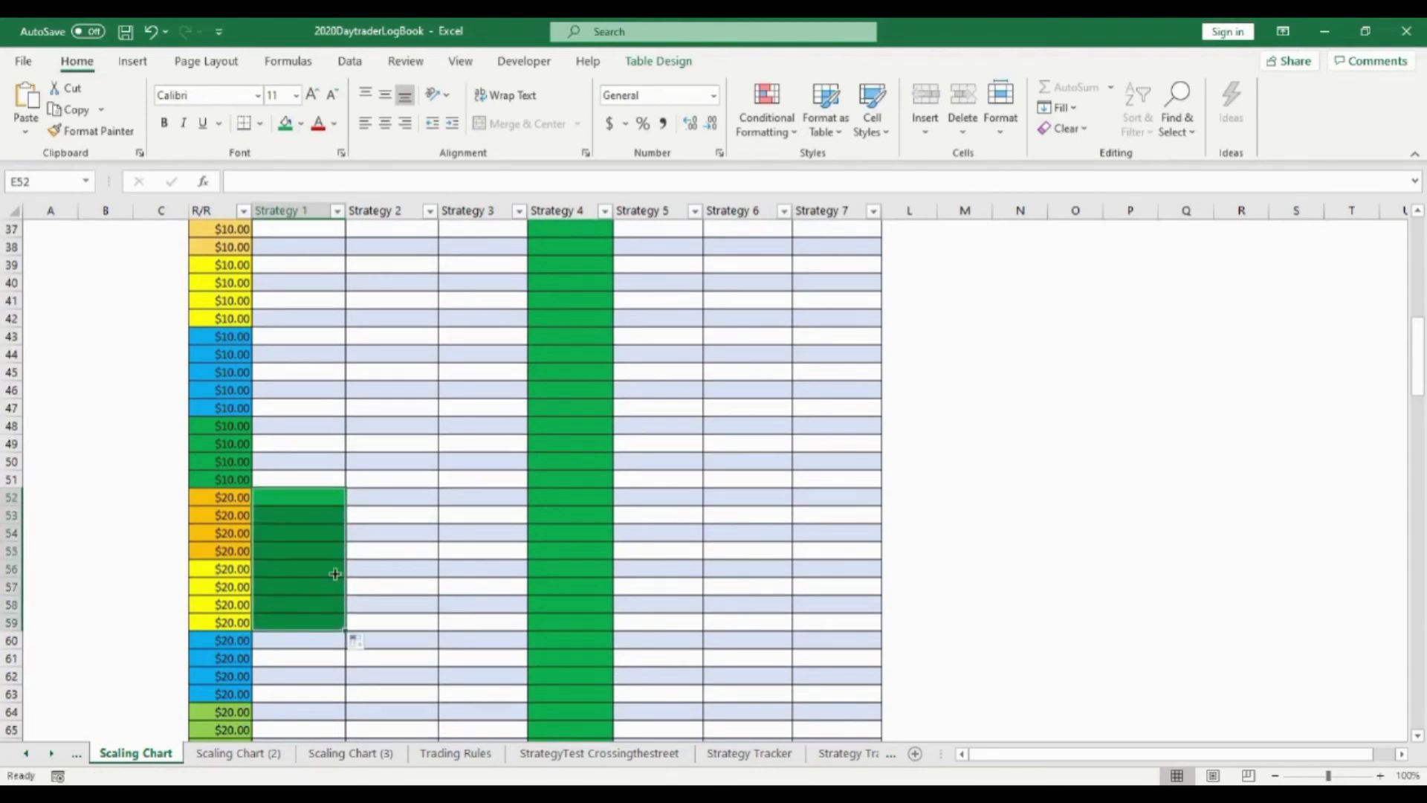
pyautogui.scroll(-3, 335, 562)
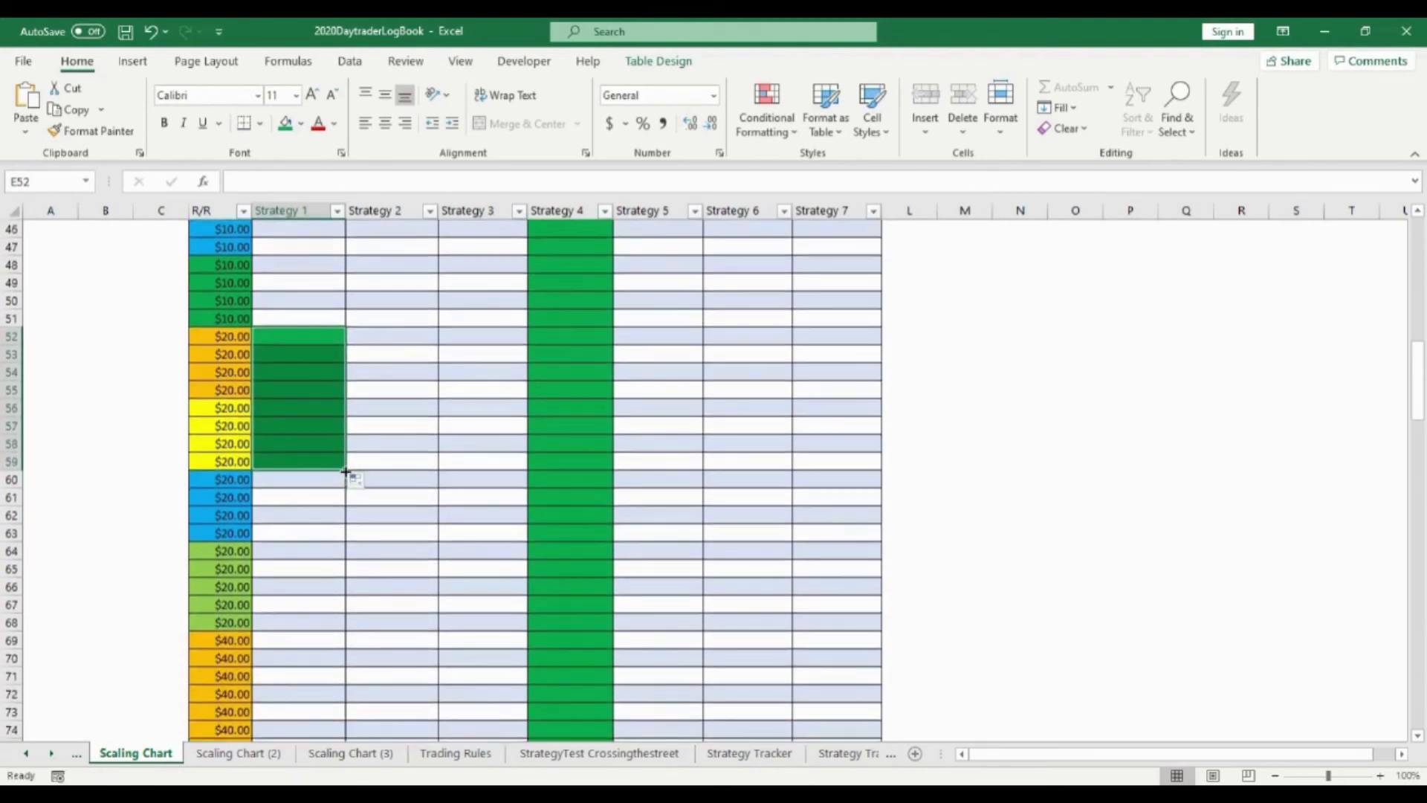
pyautogui.moveTo(346, 470); pyautogui.dragTo(344, 542)
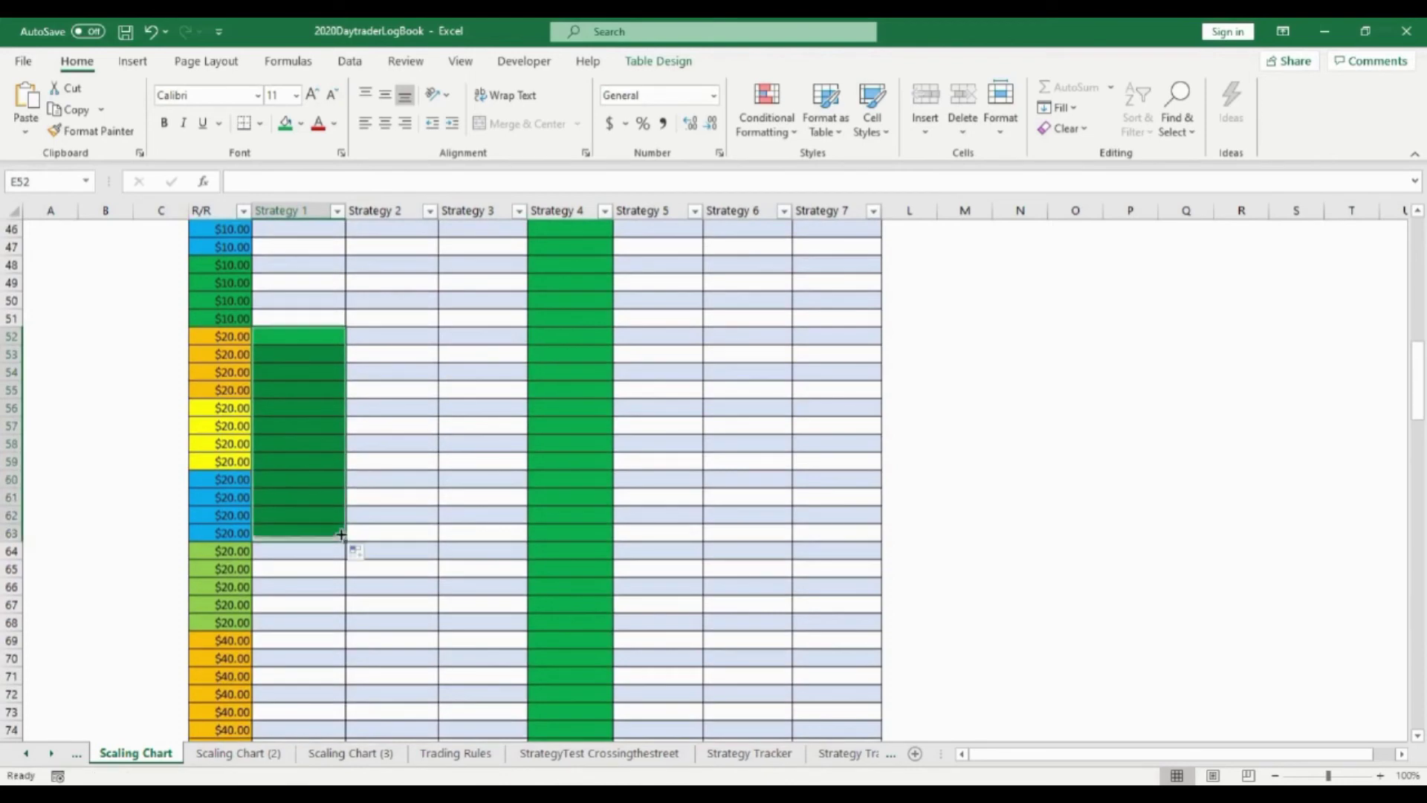
pyautogui.click(296, 550)
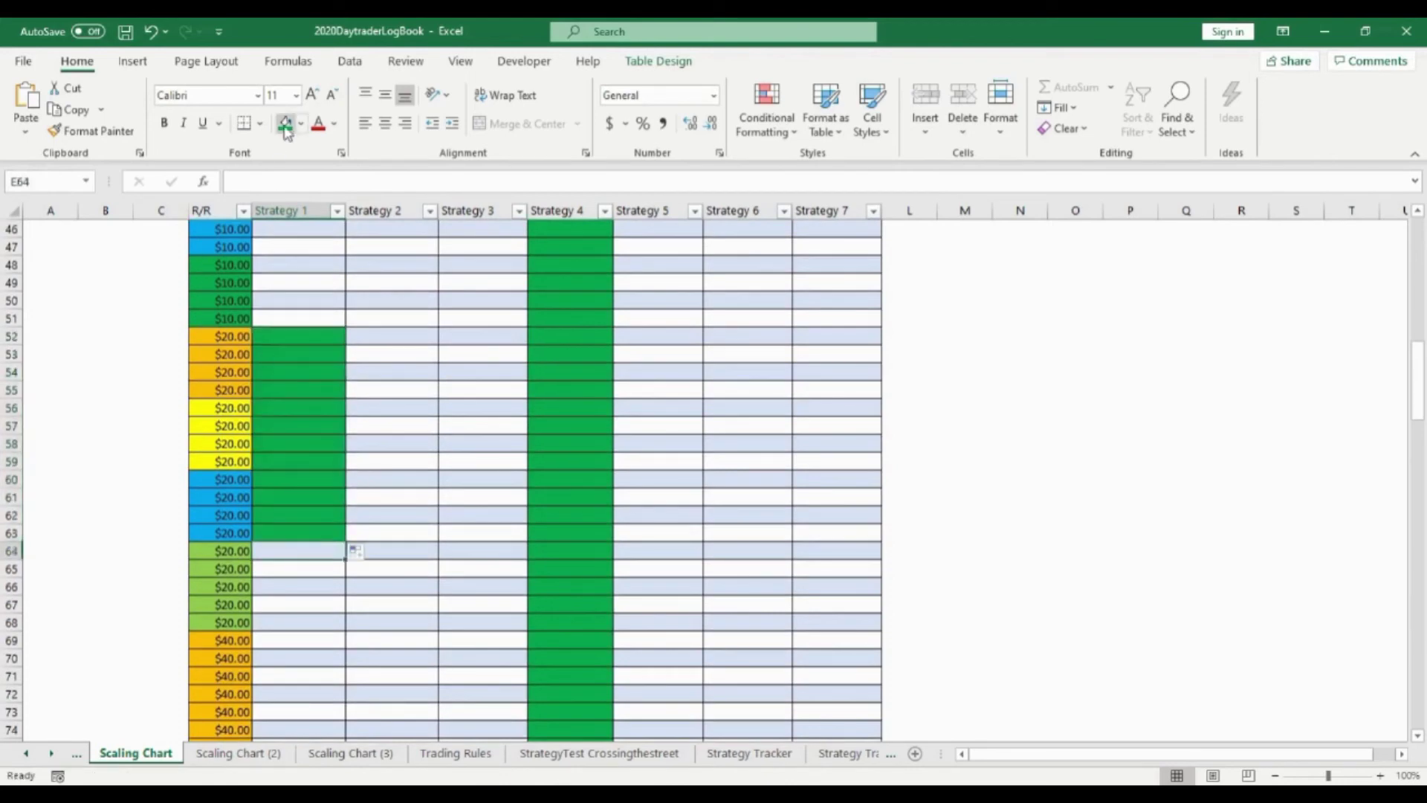
pyautogui.scroll(-2, 287, 506)
pyautogui.scroll(4, 290, 503)
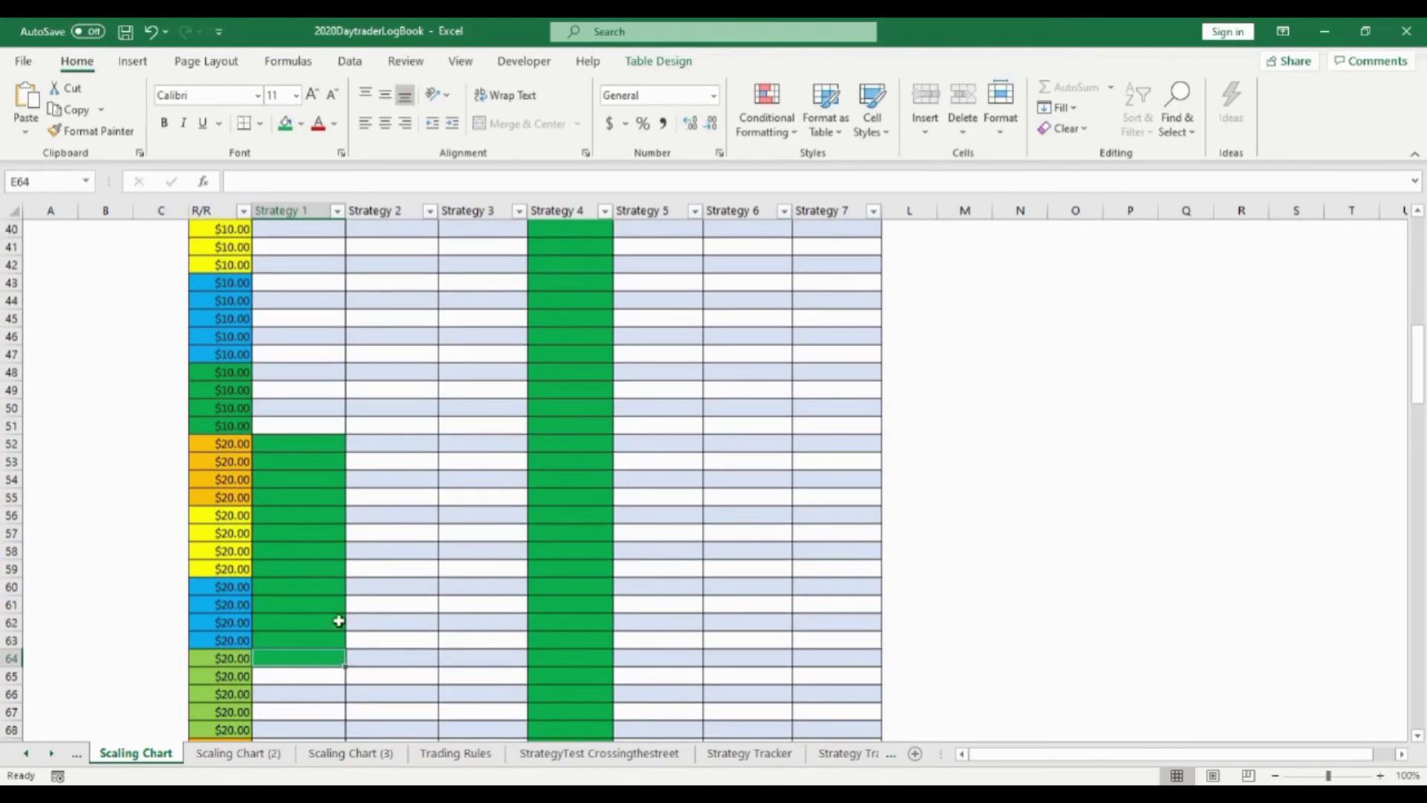
# Remove the green fill from the Strategy 1 cells in rows 52 to 64 of the Scaling Ladders table
pyautogui.click(301, 123)
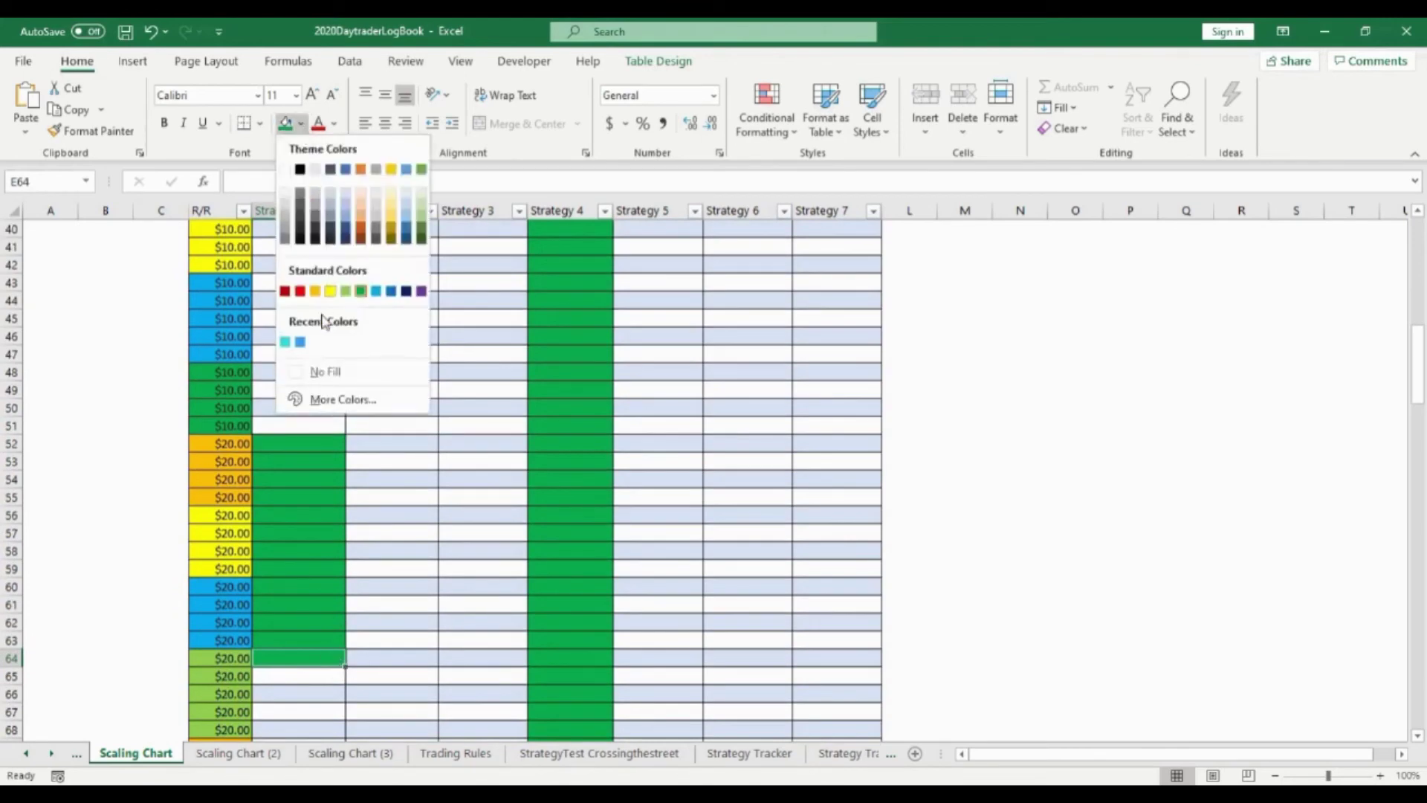
pyautogui.click(336, 377)
pyautogui.moveTo(309, 640); pyautogui.dragTo(299, 441)
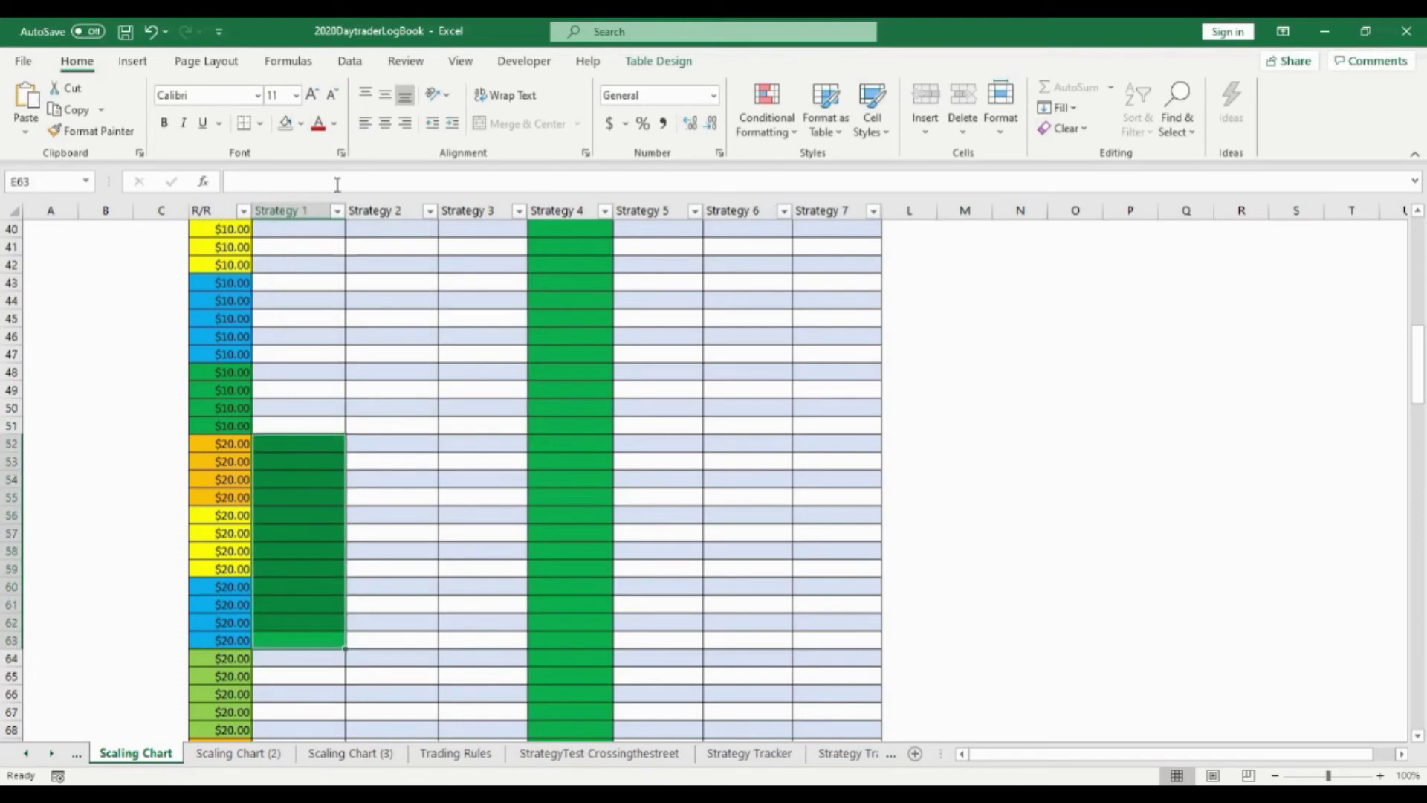
pyautogui.click(287, 124)
pyautogui.click(293, 421)
# Examine the $10.00 and $20.00 rungs of the Scaling Ladders table and the progress marked for Strategy 1
pyautogui.scroll(5, 294, 420)
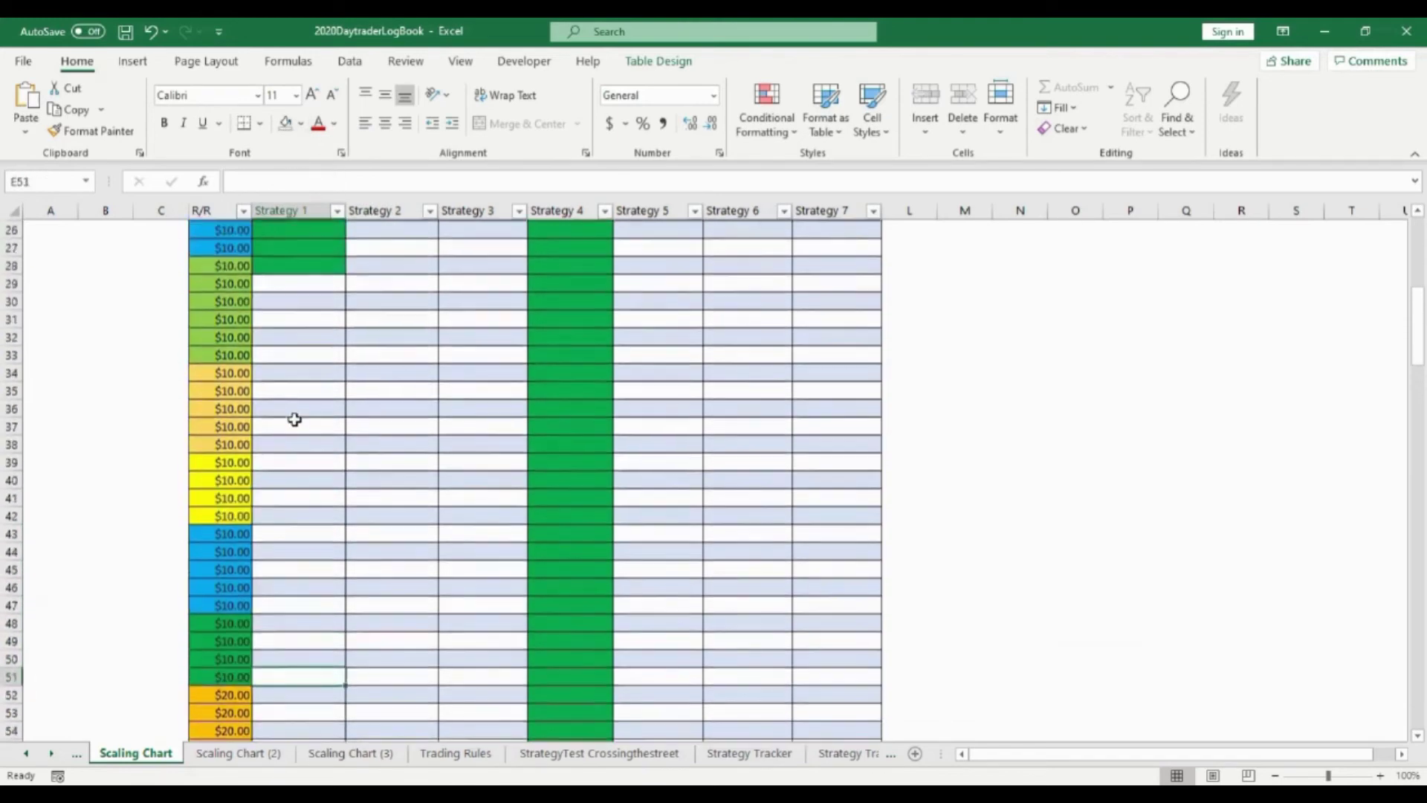
pyautogui.scroll(-3, 294, 420)
pyautogui.scroll(3, 290, 417)
pyautogui.scroll(-3, 287, 410)
pyautogui.scroll(-2, 282, 407)
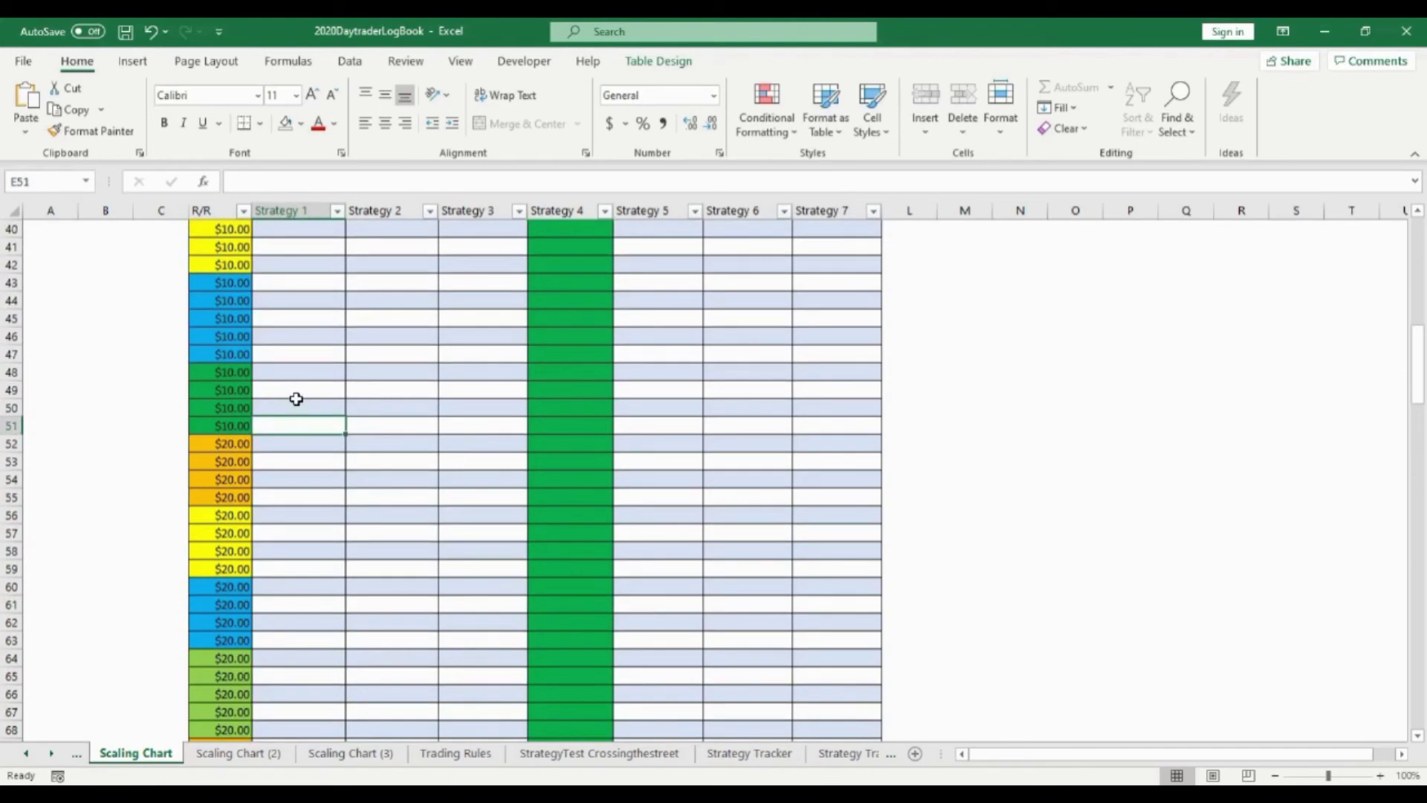
pyautogui.scroll(2, 300, 408)
pyautogui.scroll(11, 306, 379)
pyautogui.scroll(-9, 309, 371)
pyautogui.scroll(-3, 312, 374)
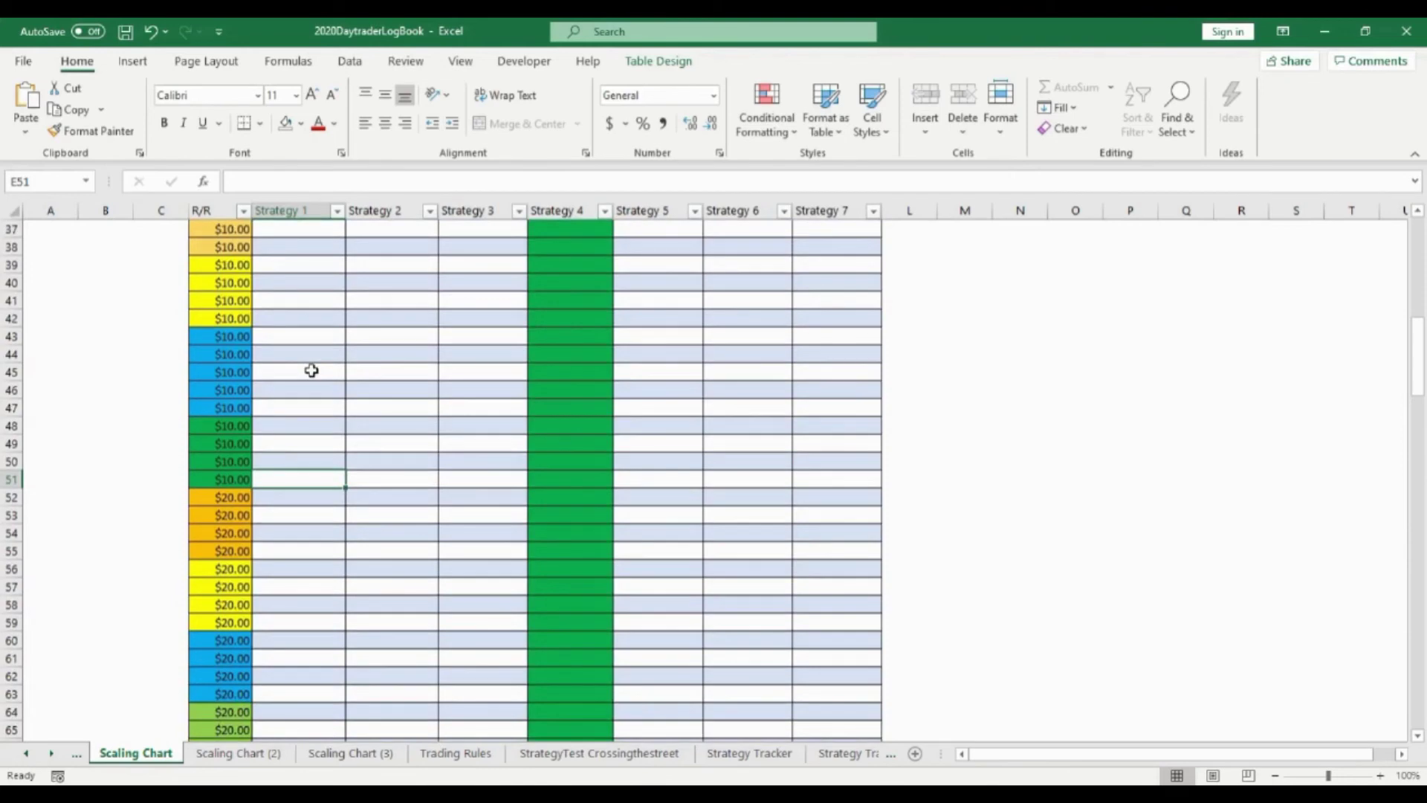
pyautogui.scroll(-6, 316, 368)
pyautogui.scroll(5, 321, 363)
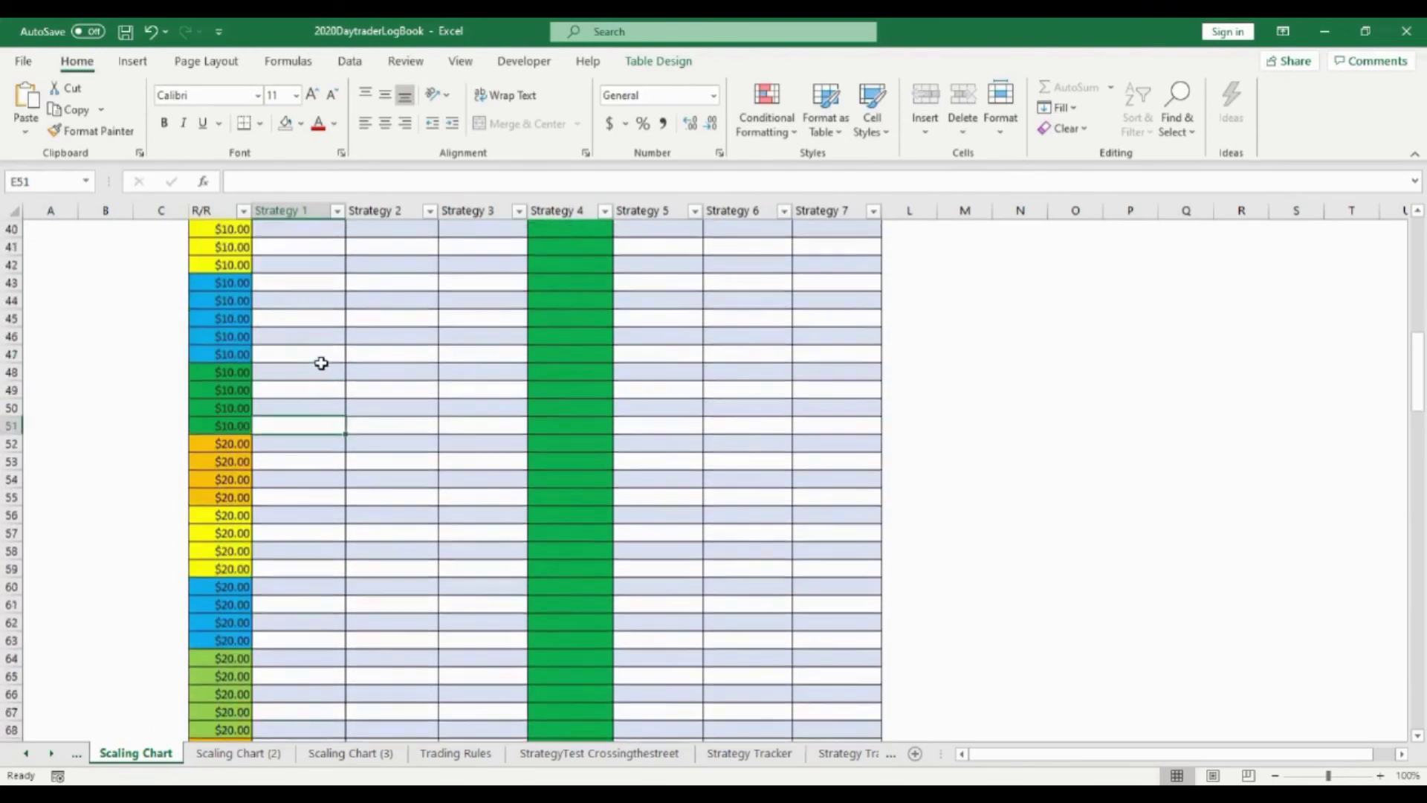
pyautogui.scroll(6, 321, 363)
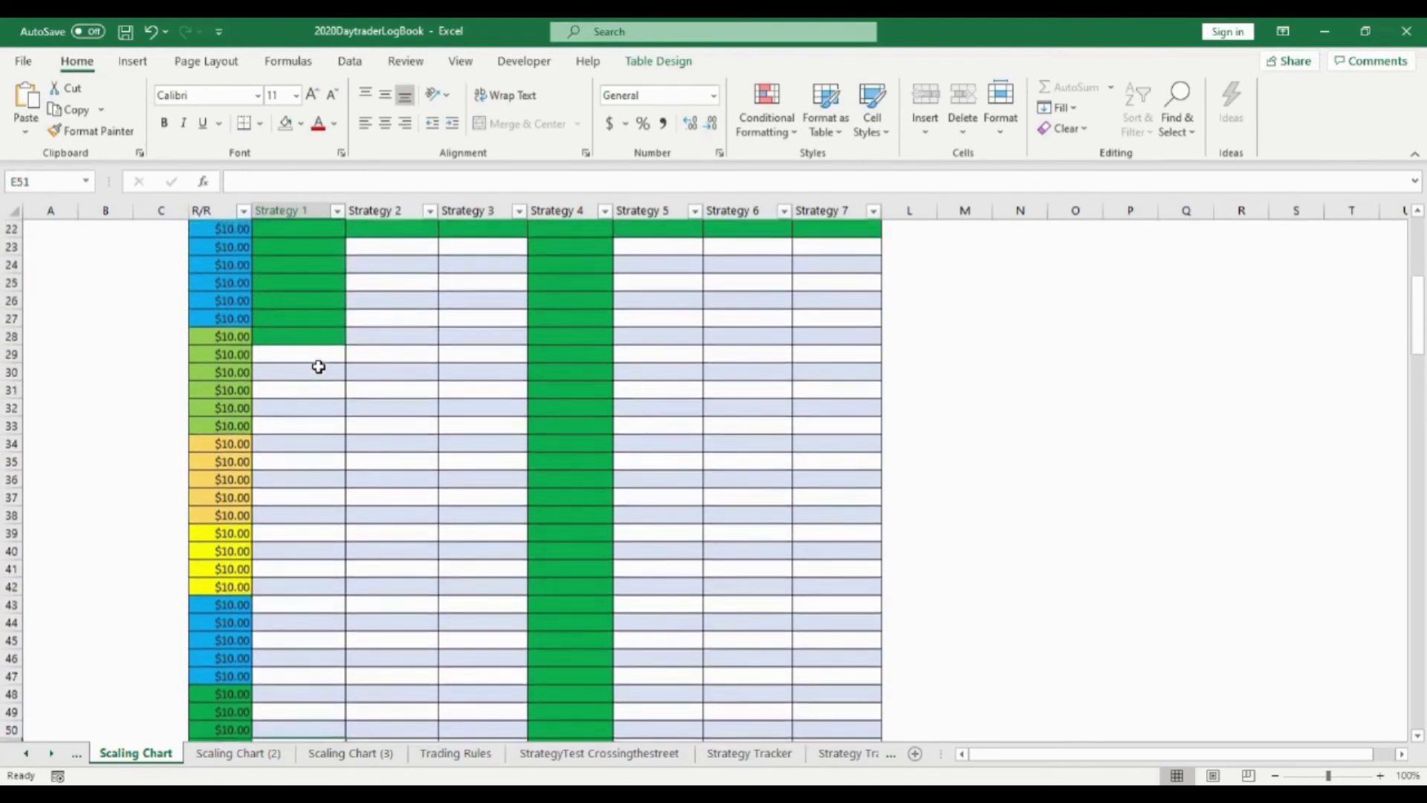
pyautogui.scroll(1, 318, 367)
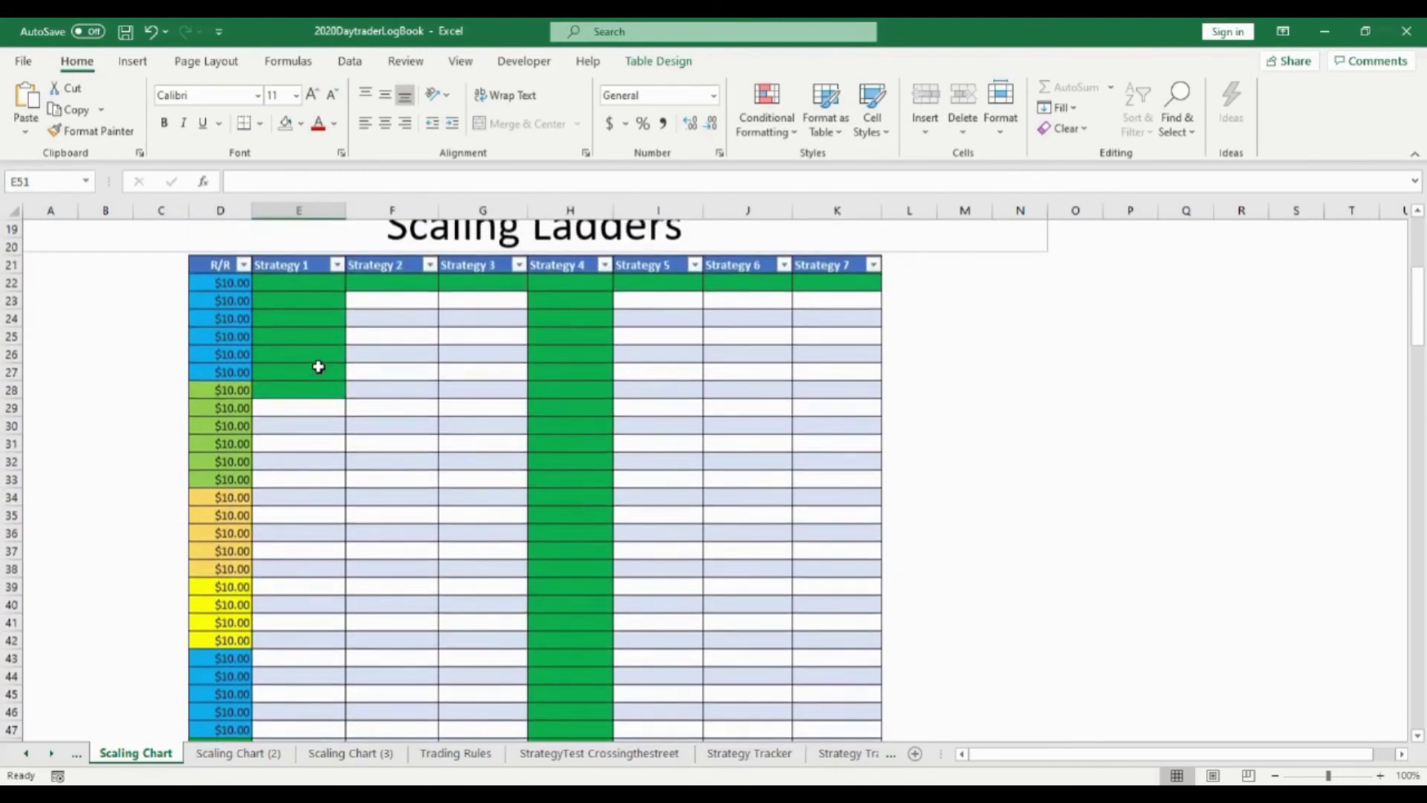
pyautogui.scroll(-7, 318, 367)
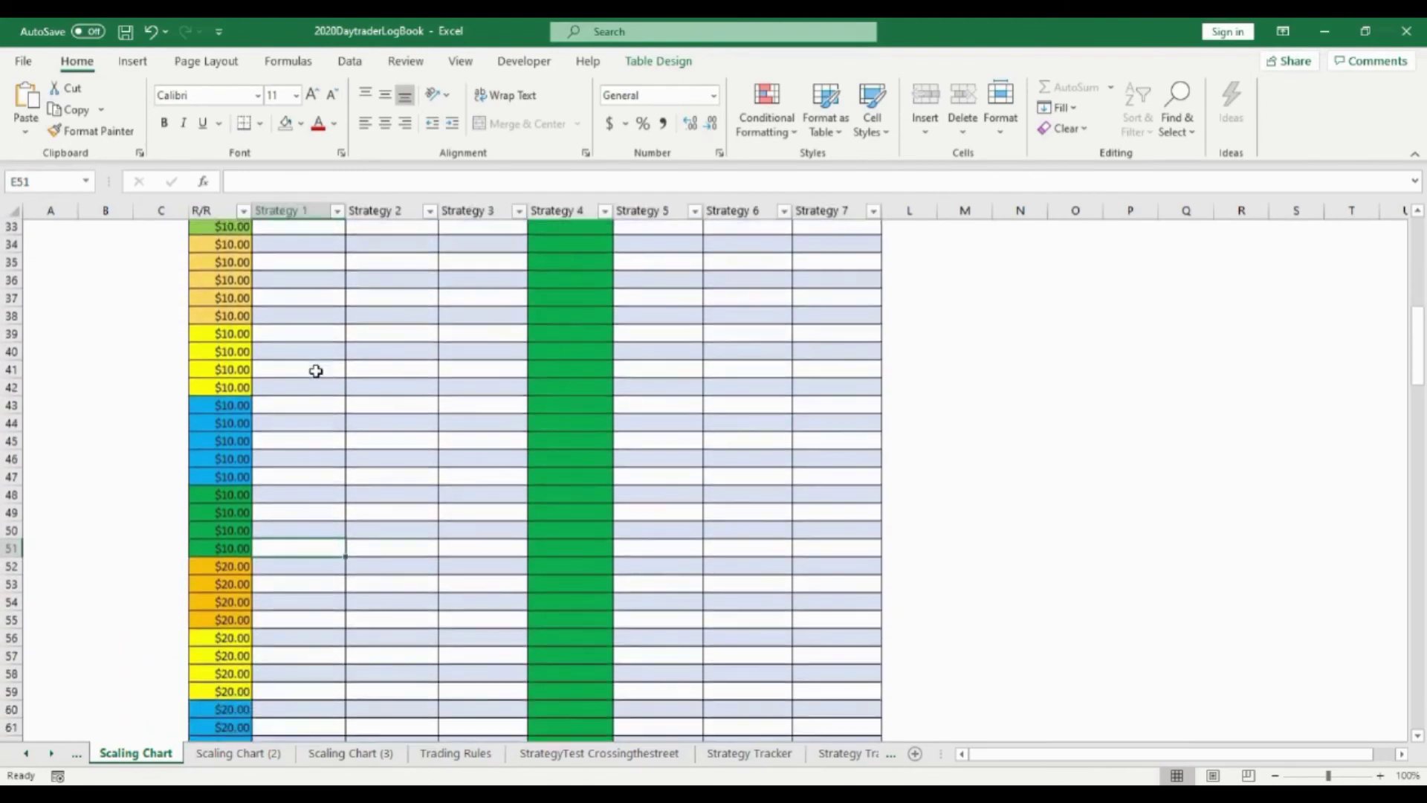
pyautogui.scroll(-4, 303, 455)
pyautogui.scroll(5, 304, 461)
pyautogui.scroll(4, 304, 461)
pyautogui.scroll(2, 301, 462)
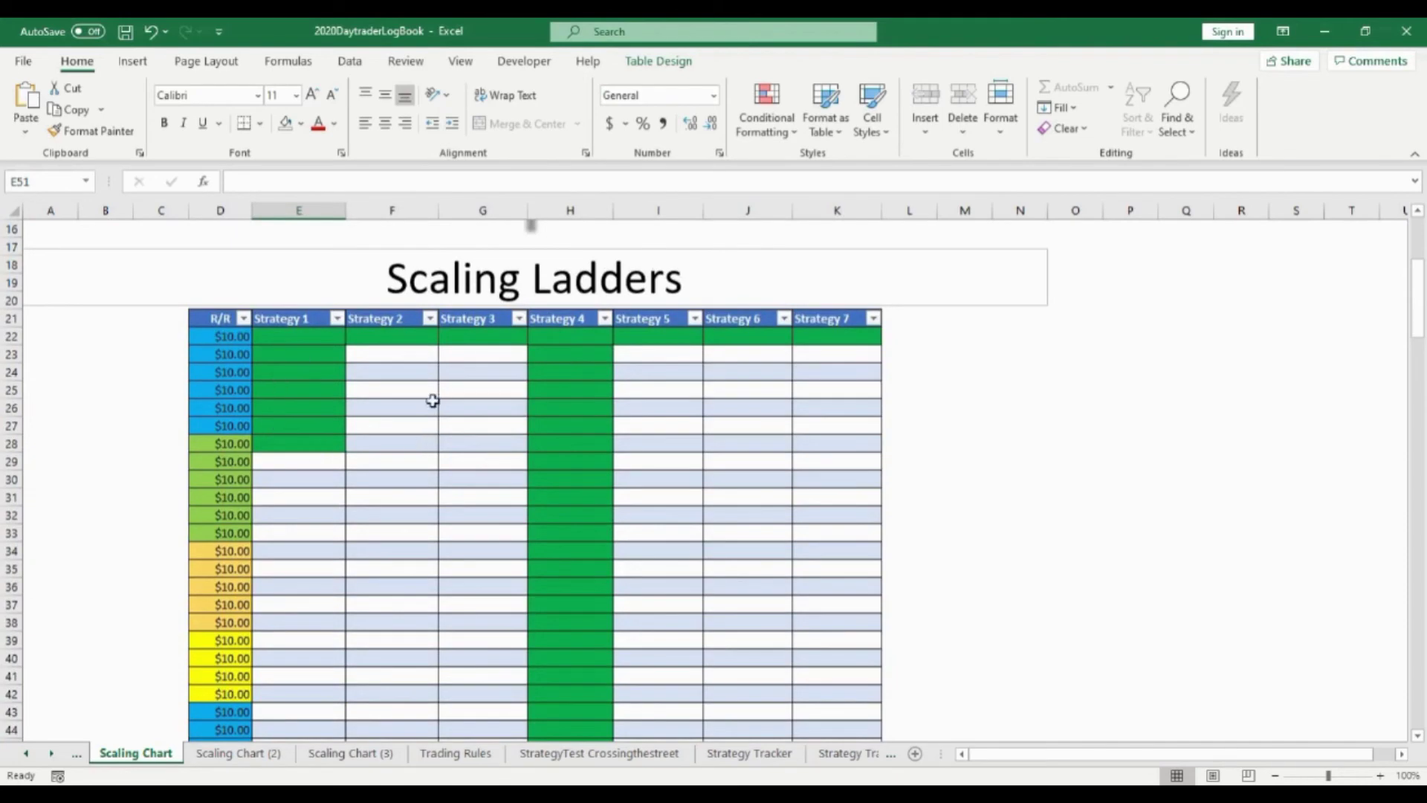
# View the Scaling Chart (2) and Scaling Chart (3) sheets and return to the Scaling Chart sheet
pyautogui.click(238, 753)
pyautogui.click(348, 752)
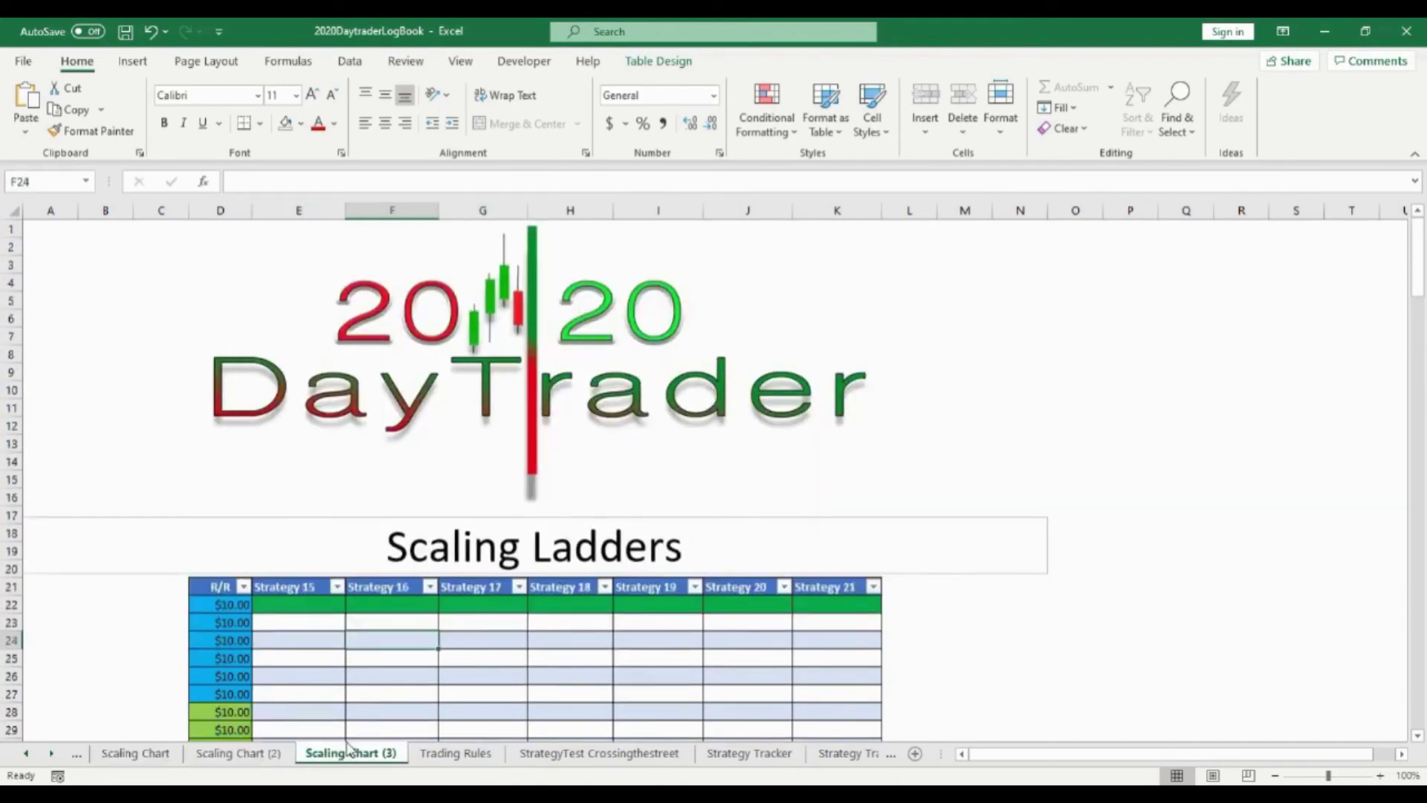
pyautogui.click(142, 752)
# Enter 1 in the Strategy 1 cell of the last $10.00 rung, row 51
pyautogui.write('1')
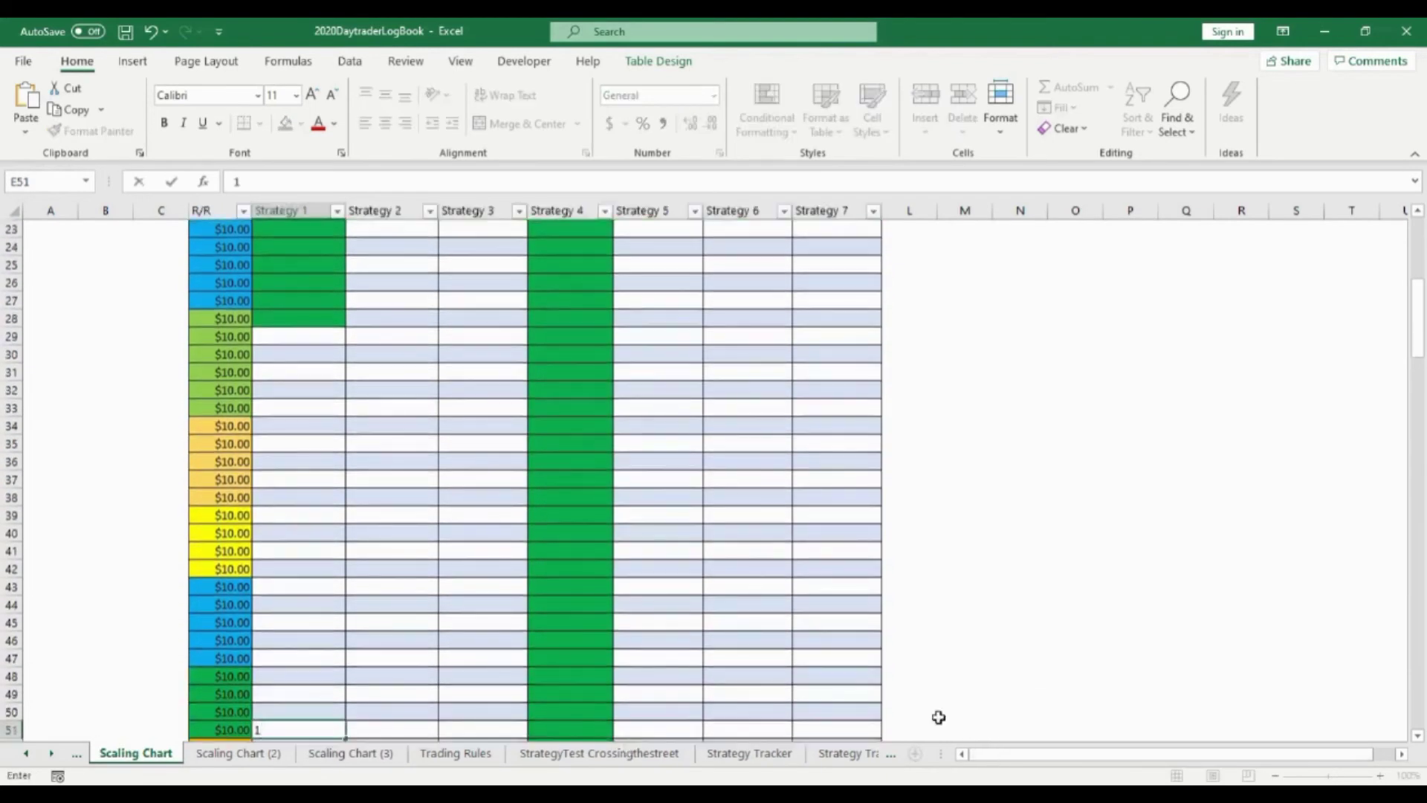
pyautogui.scroll(6, 726, 569)
pyautogui.scroll(-2, 695, 576)
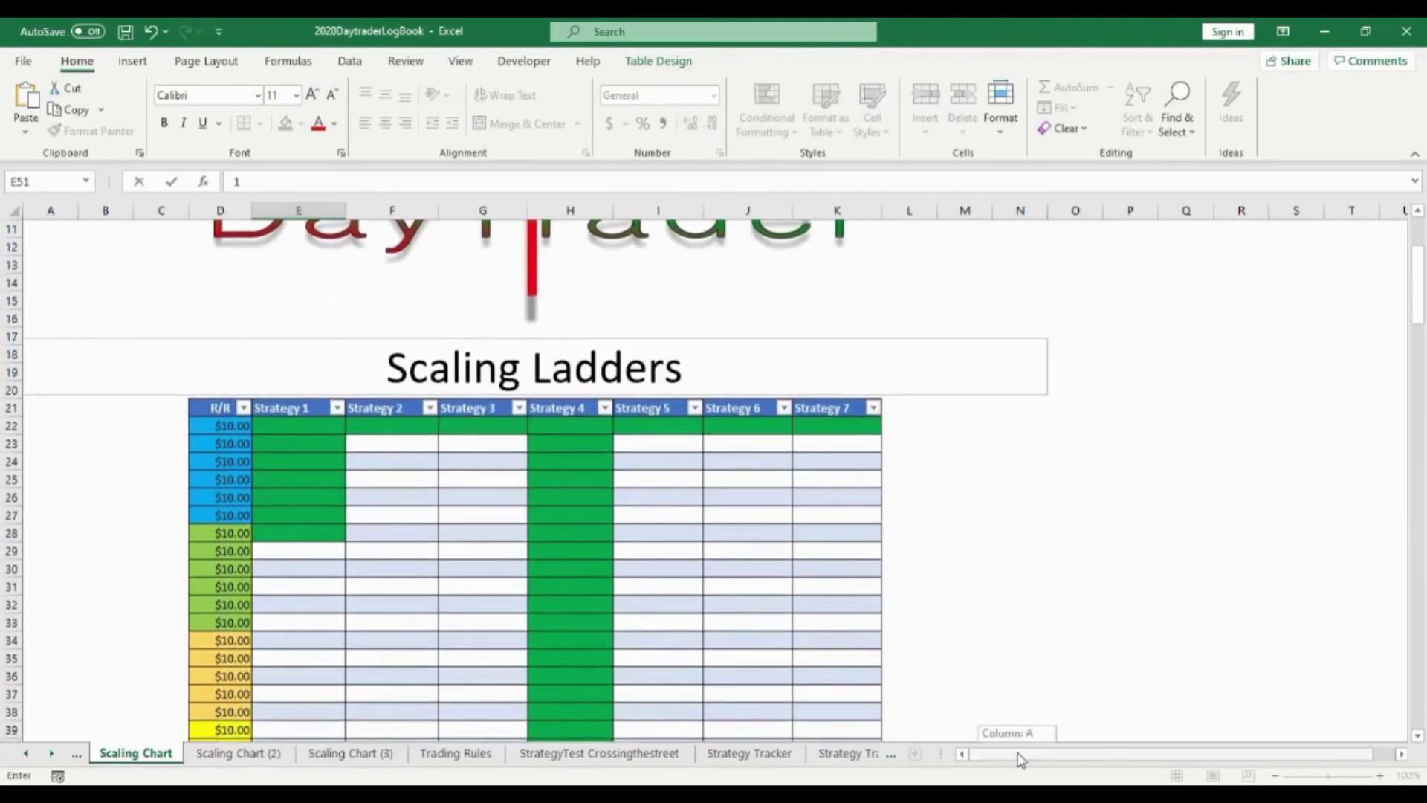
pyautogui.scroll(3, 639, 639)
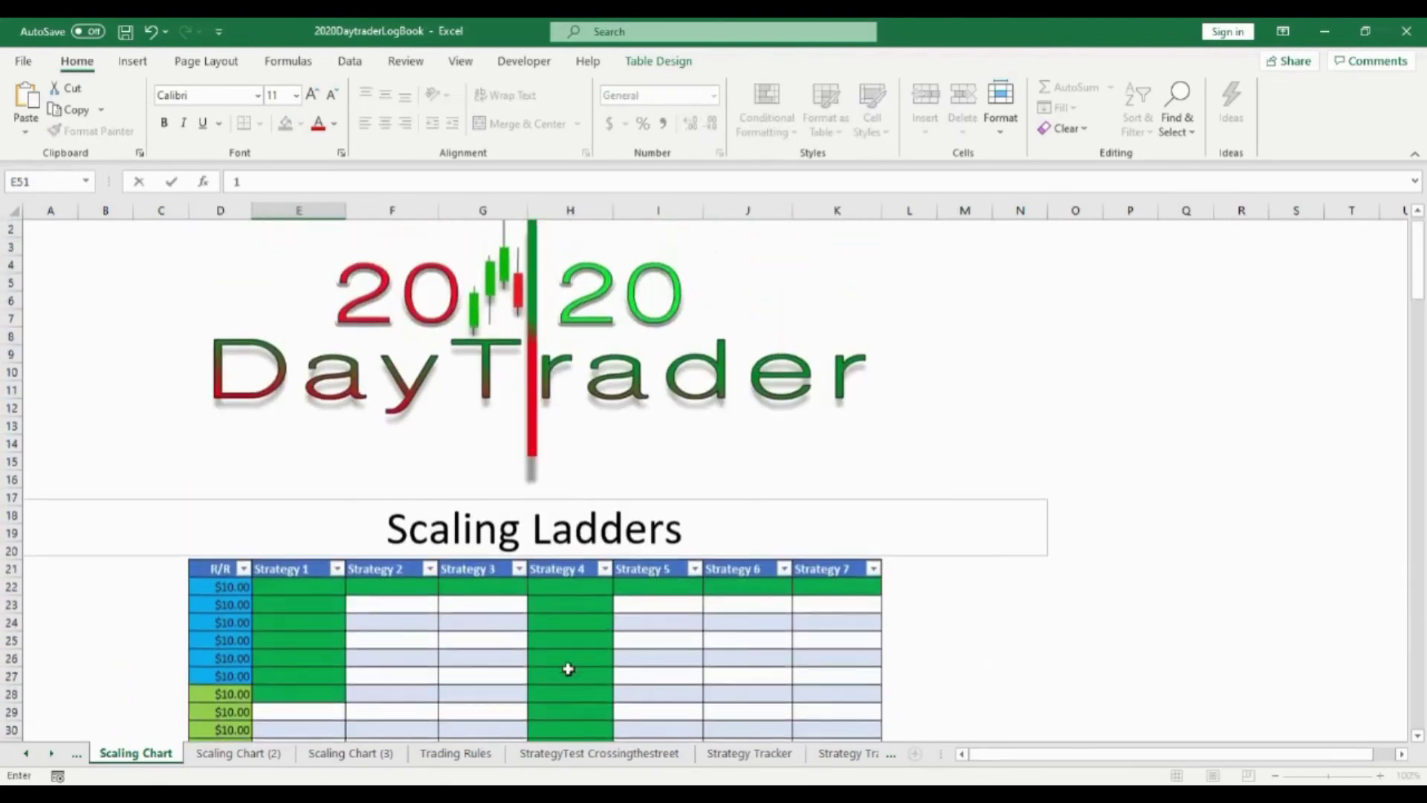
# Open the Trading Rules sheet and review its General Rules lists, chart image boxes and strategy rule boxes
pyautogui.click(479, 755)
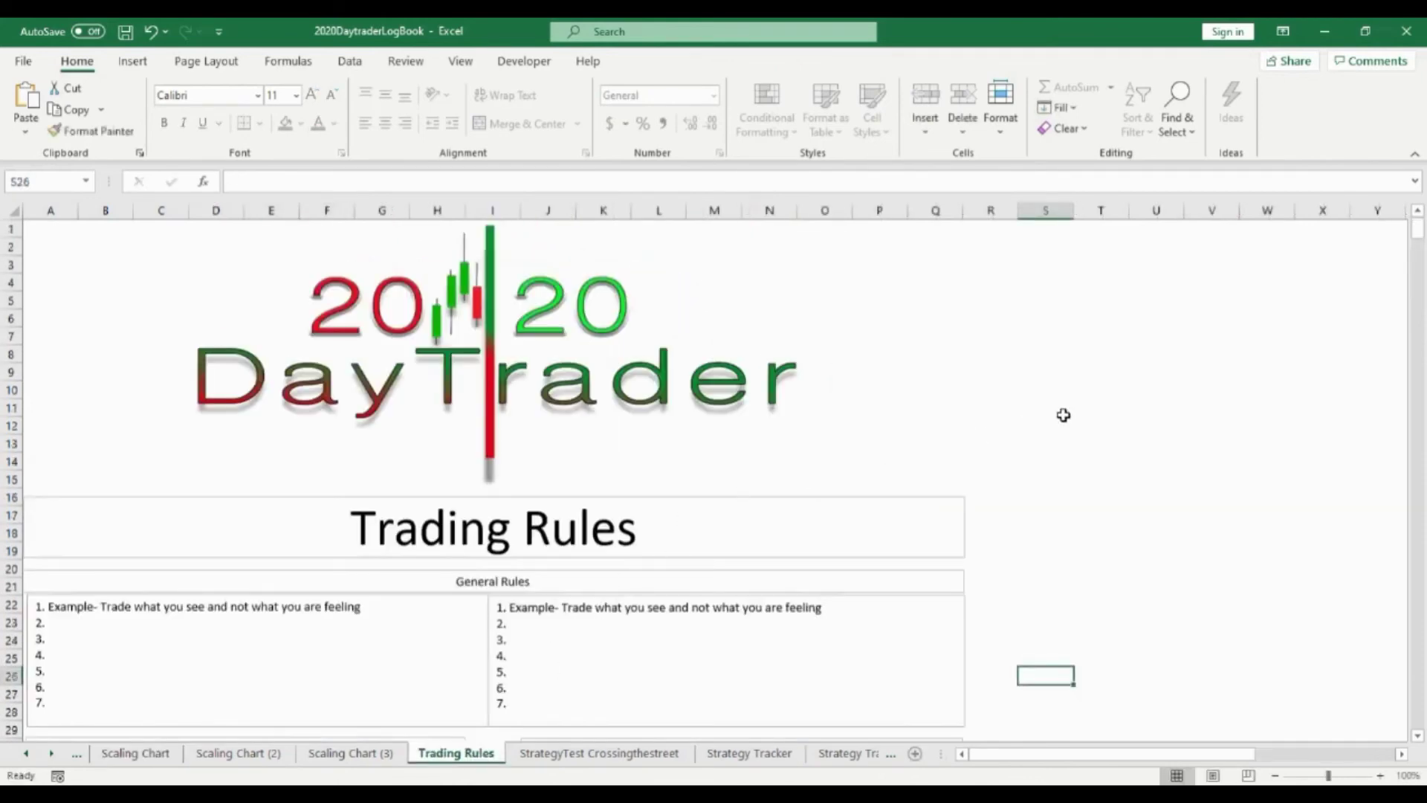
pyautogui.scroll(-5, 1048, 385)
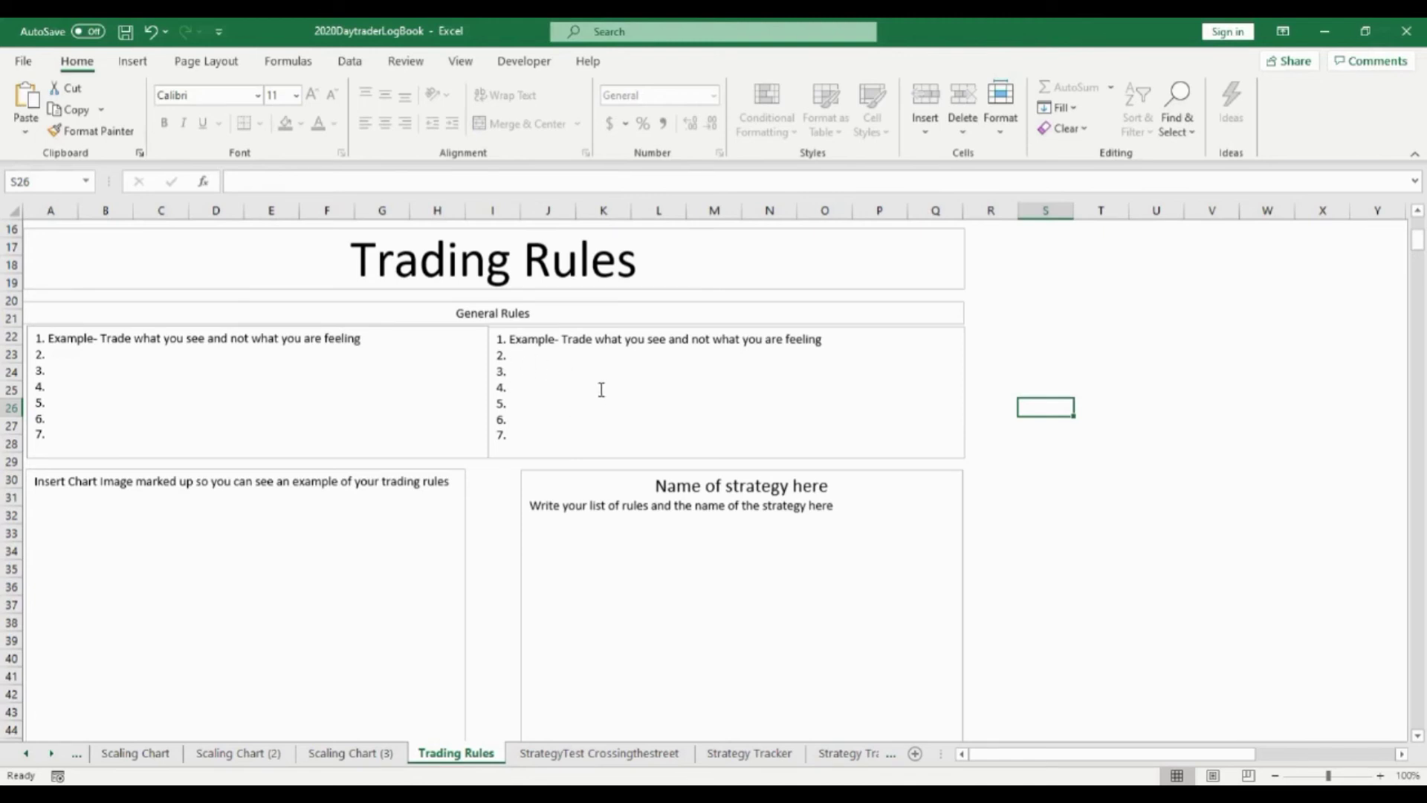
pyautogui.scroll(-1, 562, 383)
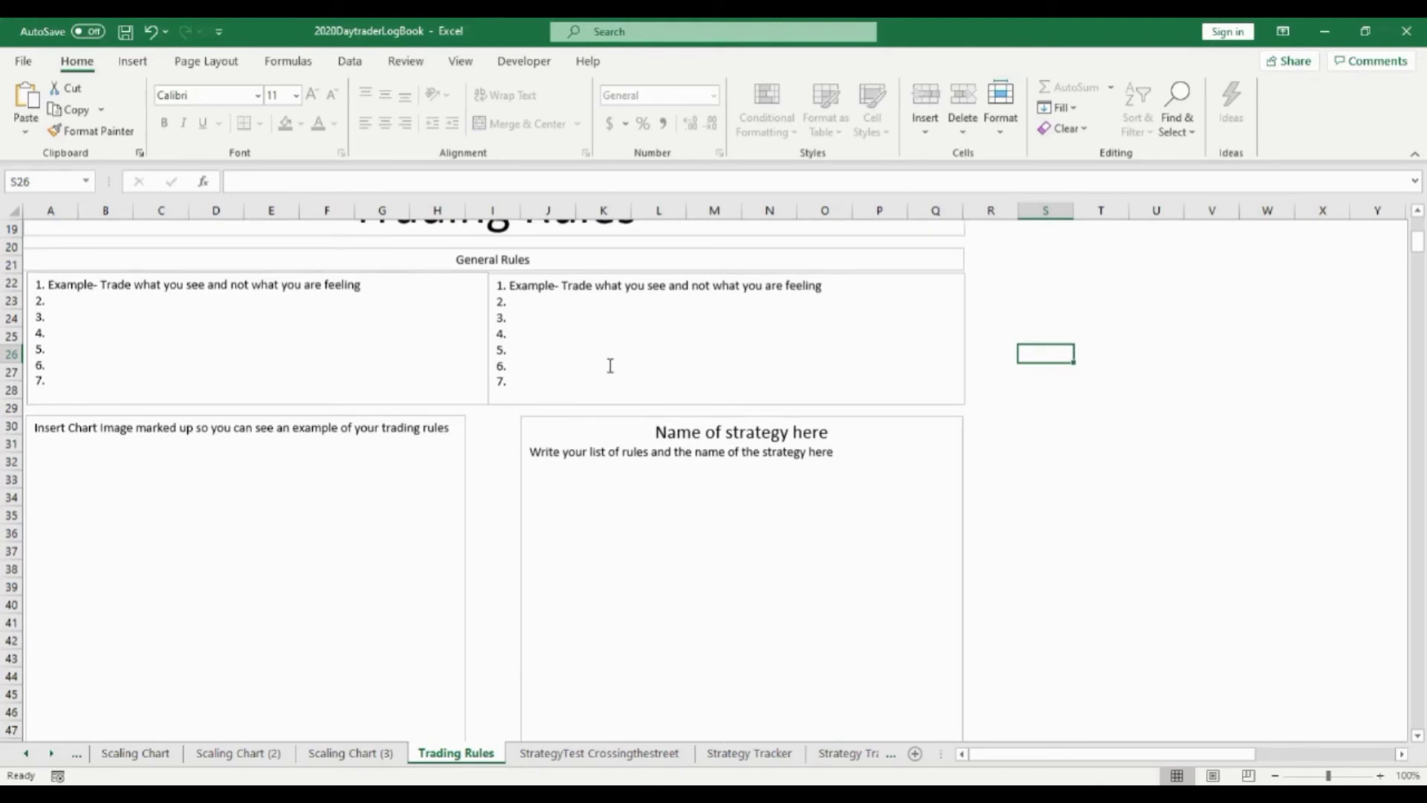
pyautogui.scroll(-3, 576, 362)
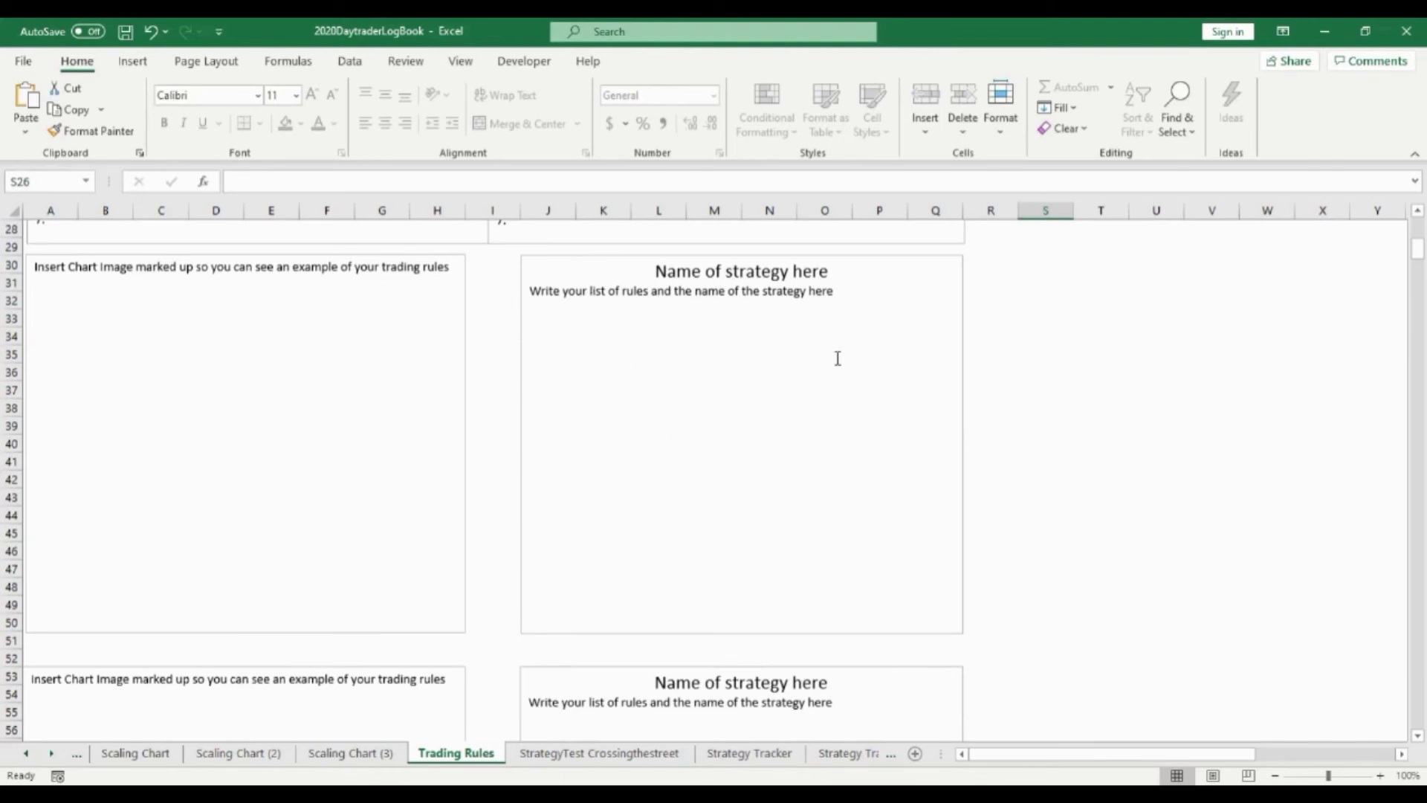
pyautogui.scroll(-14, 679, 420)
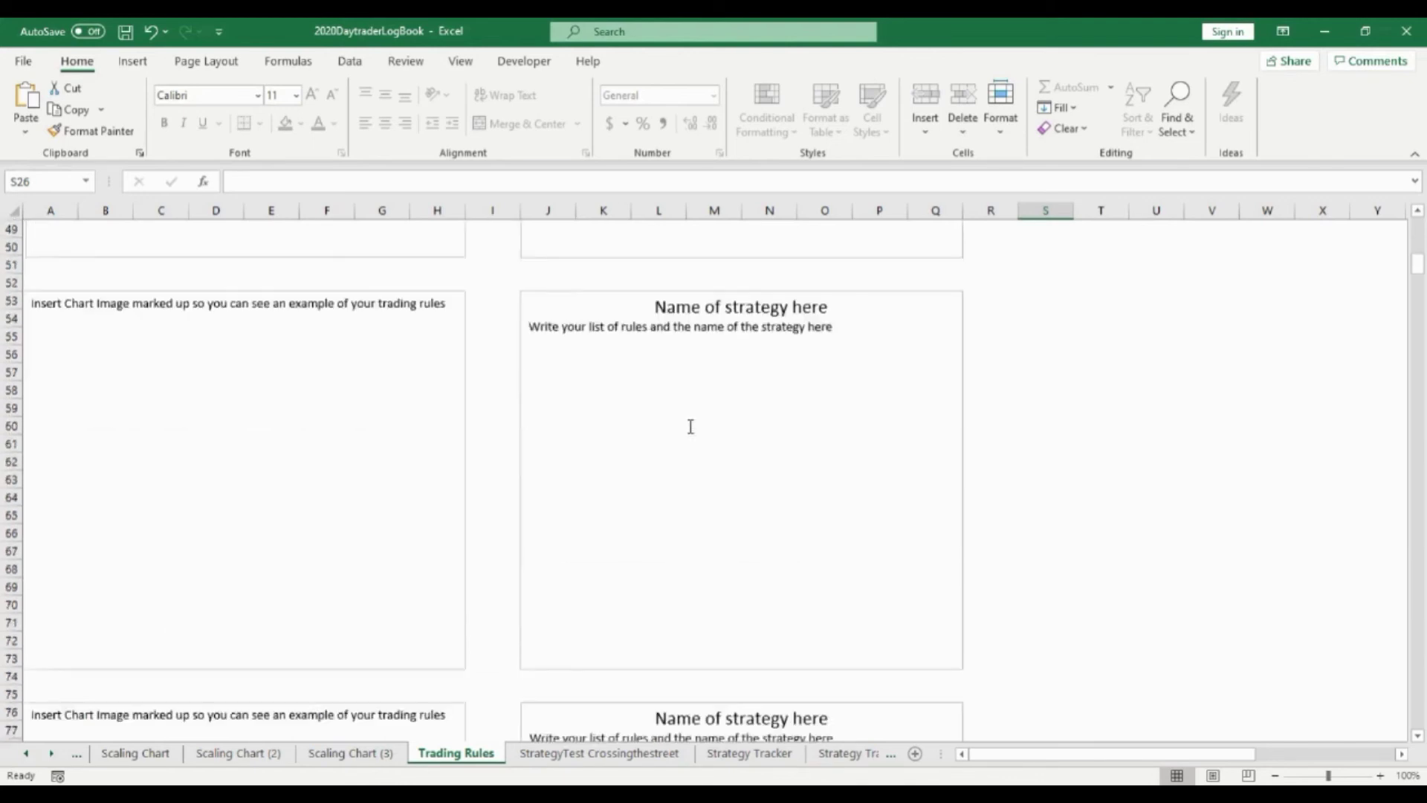
pyautogui.scroll(-20, 700, 418)
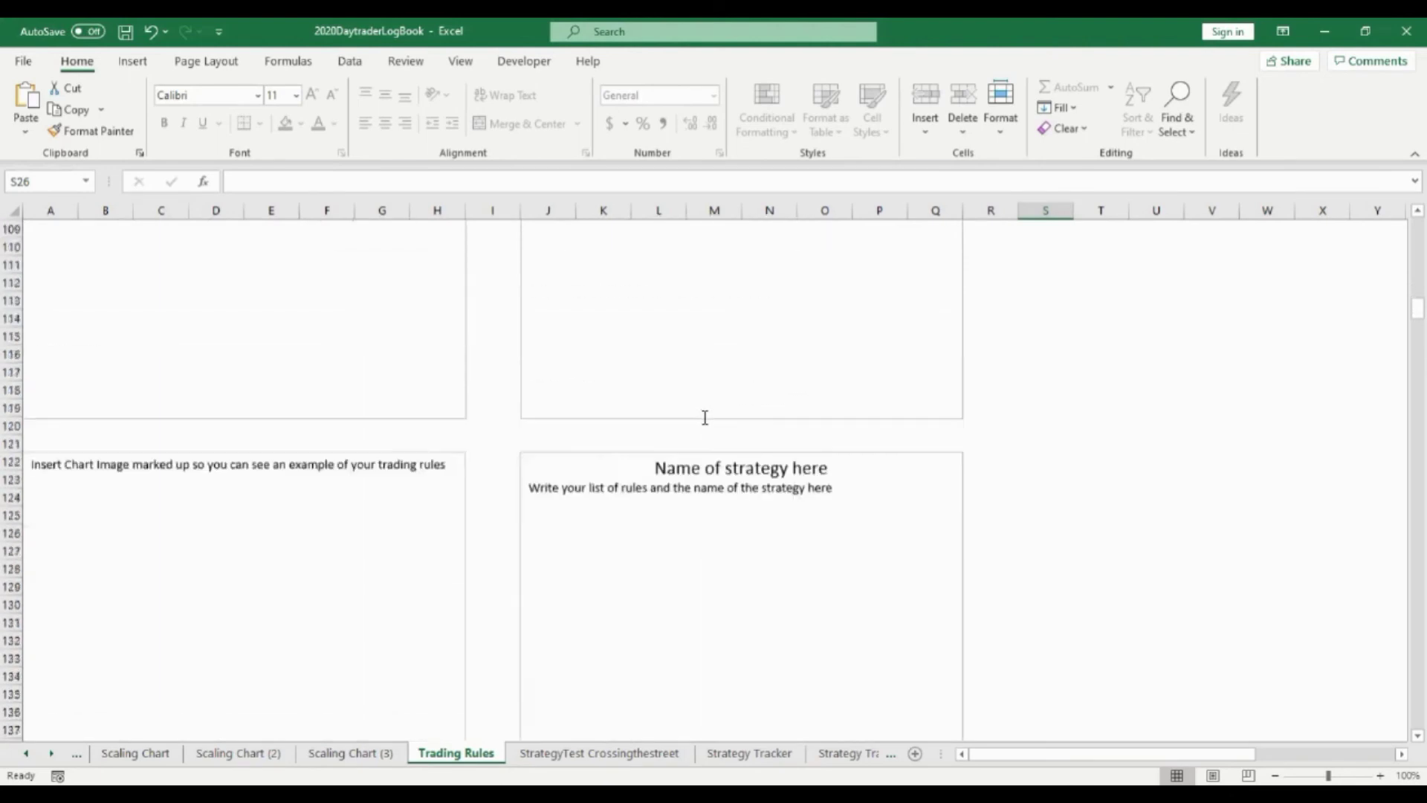
pyautogui.scroll(-15, 707, 419)
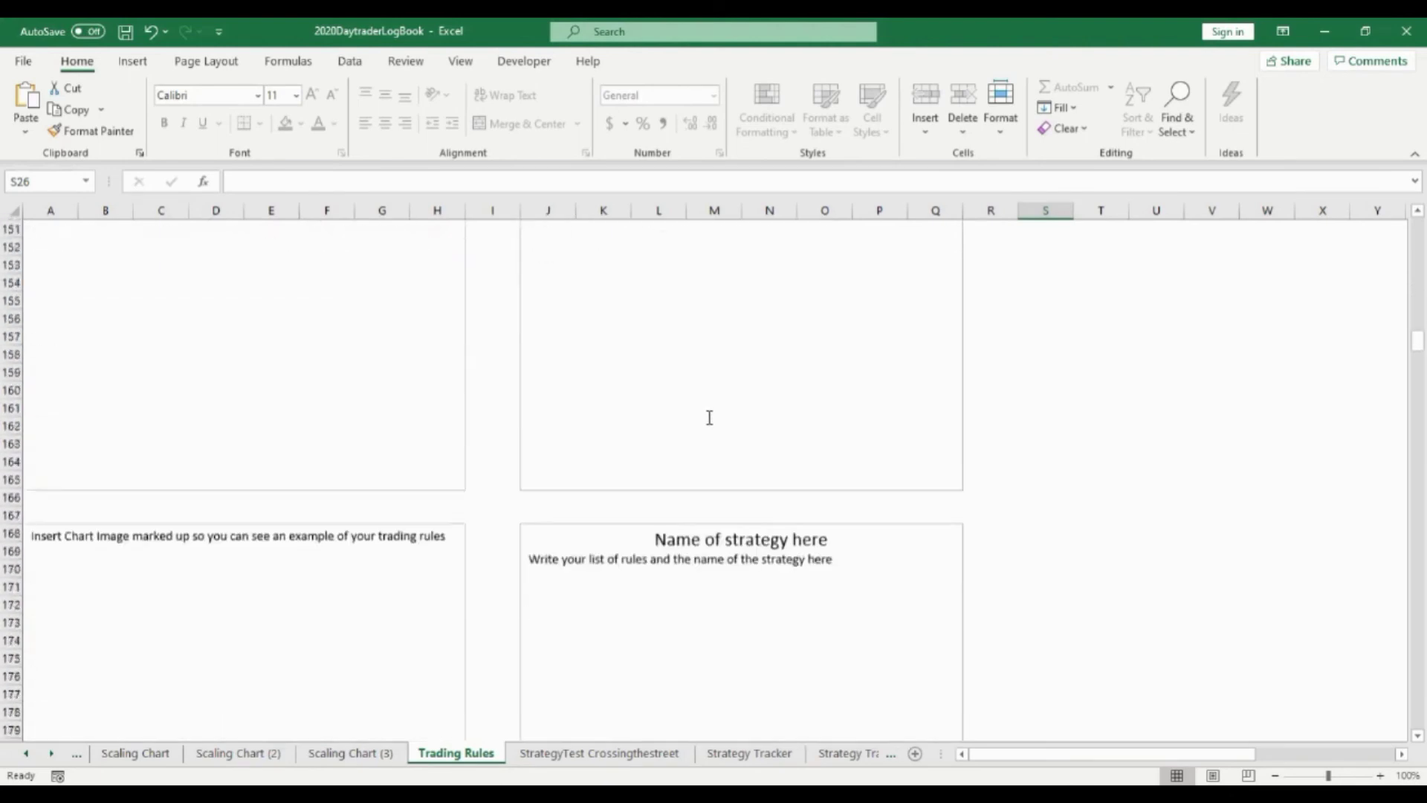
pyautogui.scroll(-14, 713, 414)
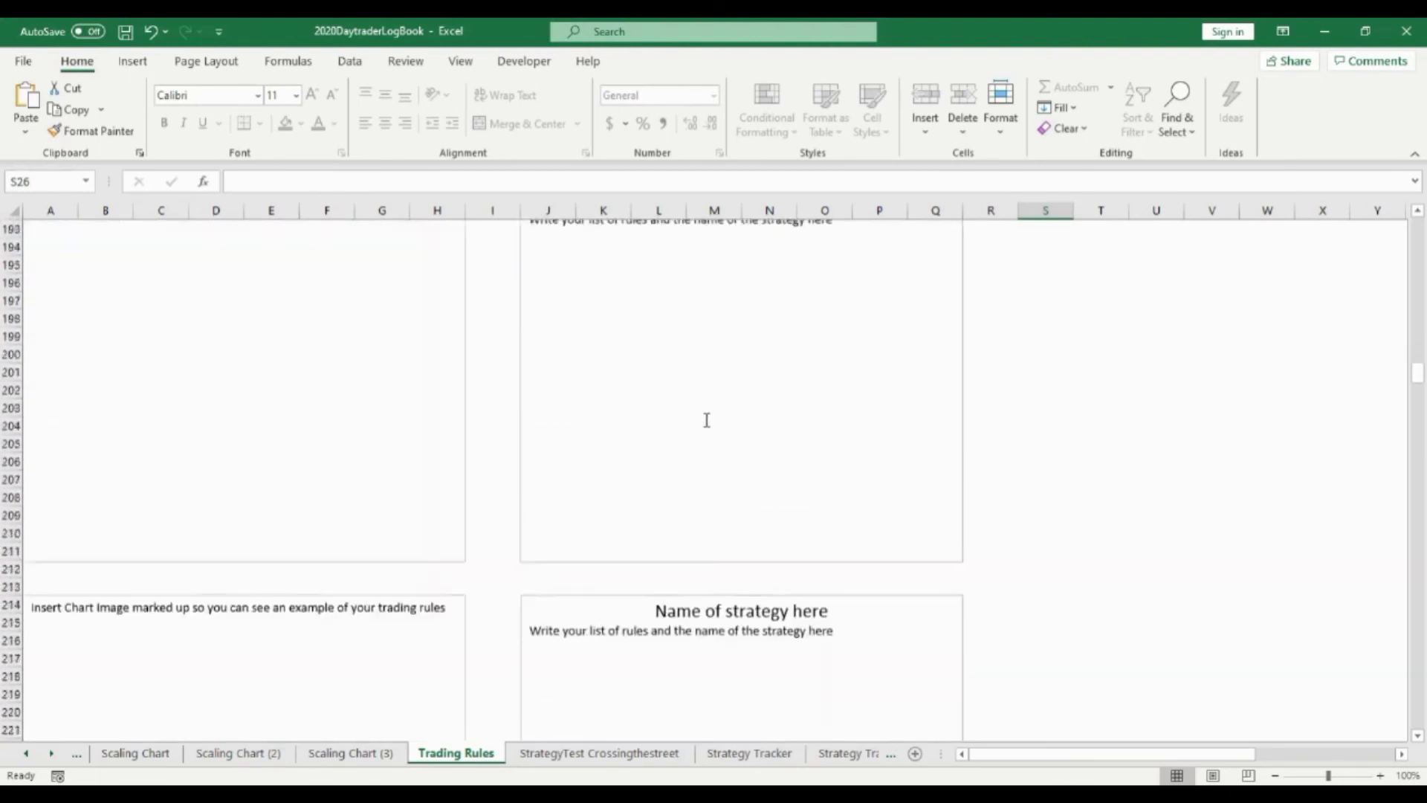
pyautogui.scroll(20, 740, 466)
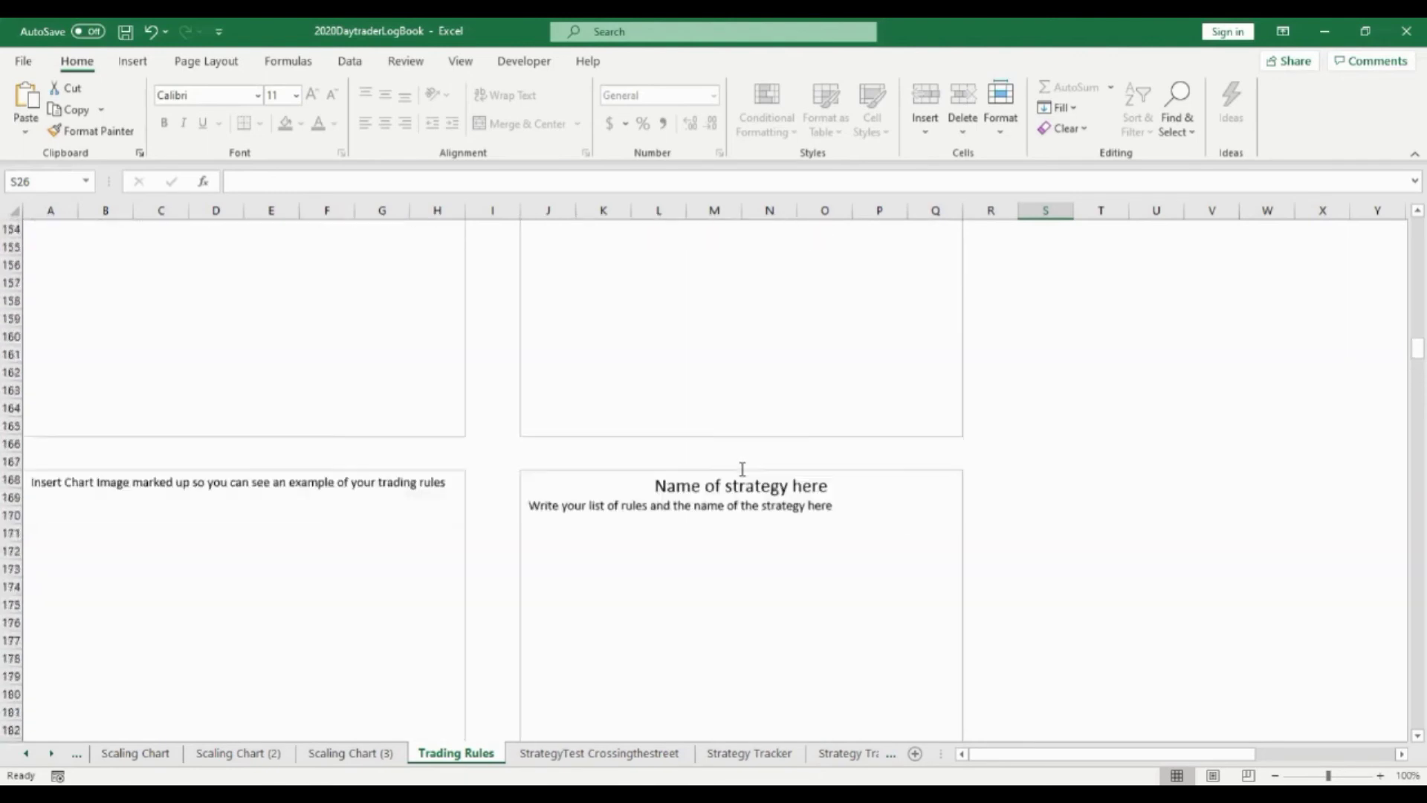
pyautogui.scroll(20, 742, 474)
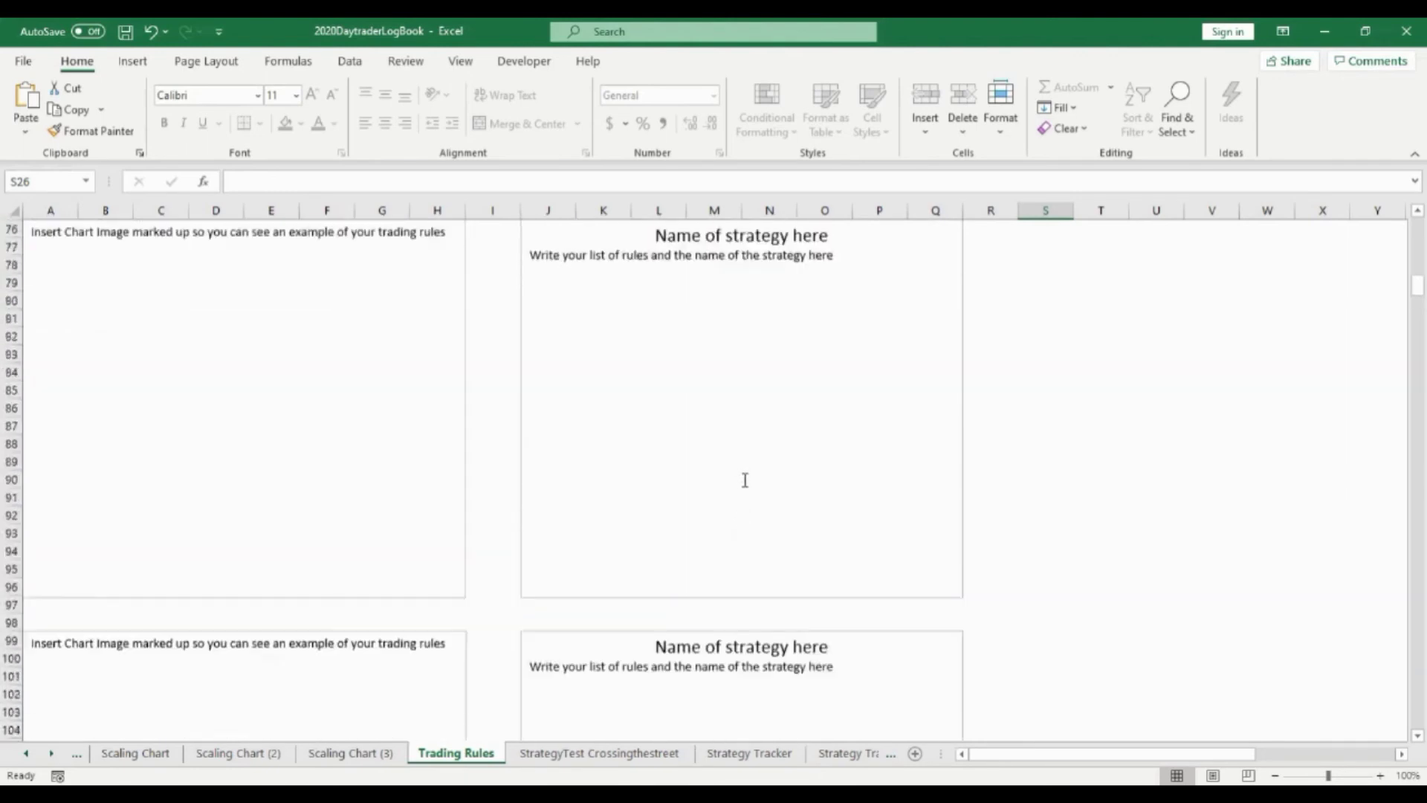
pyautogui.scroll(12, 743, 481)
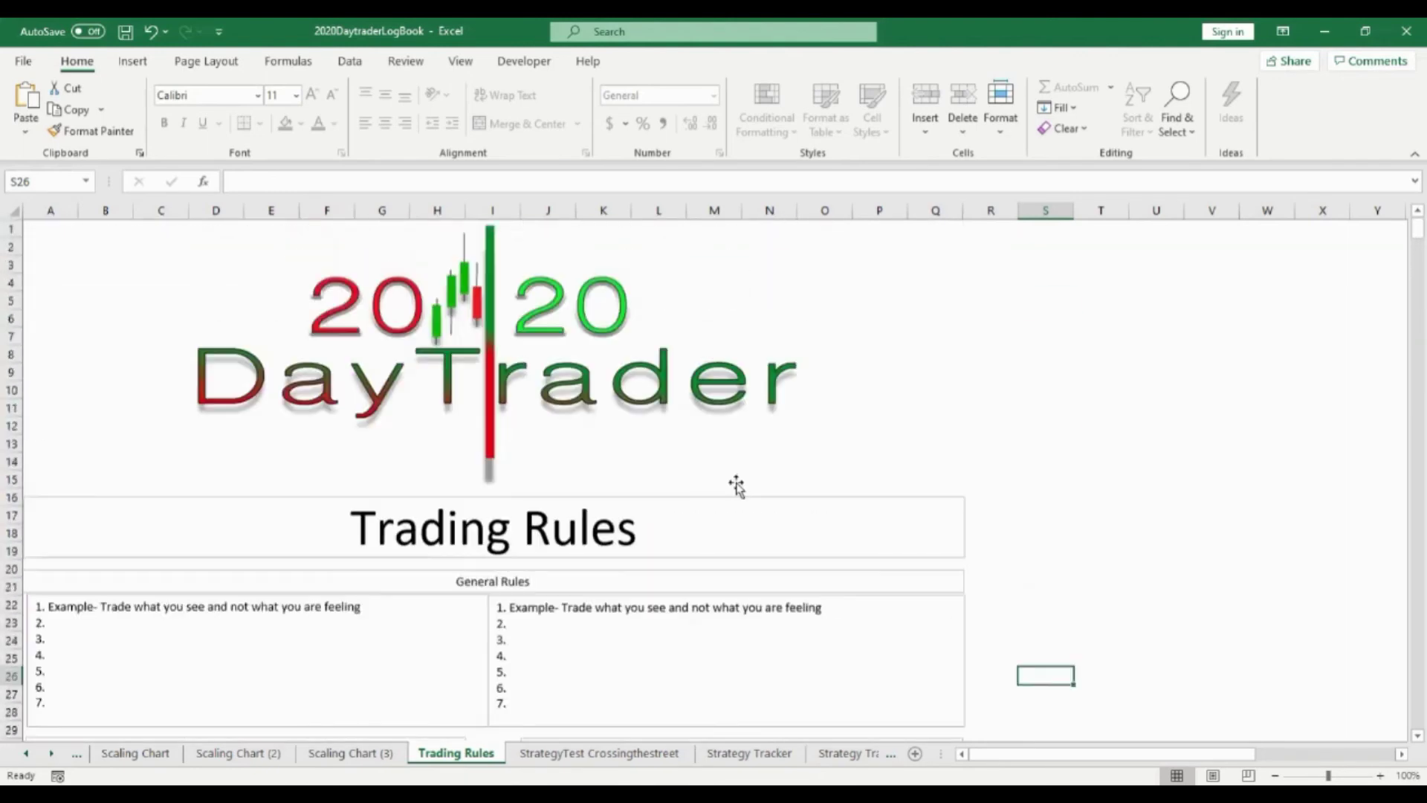
# Look through the StrategyTest Crossingthestreet, Trading Rules and Scaling Chart sheets and return to the 2020Log sheet
pyautogui.click(637, 752)
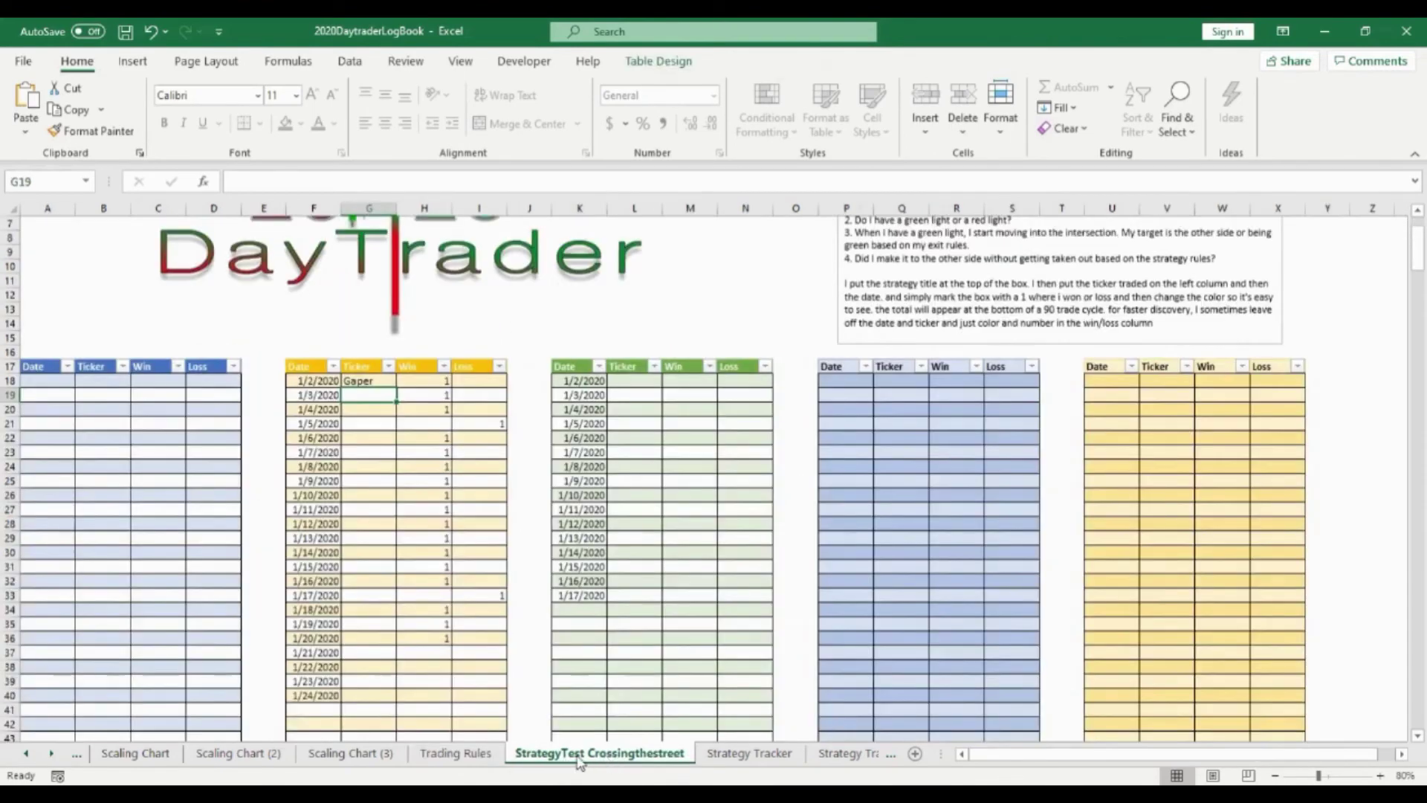
pyautogui.click(462, 754)
pyautogui.click(376, 754)
pyautogui.click(249, 755)
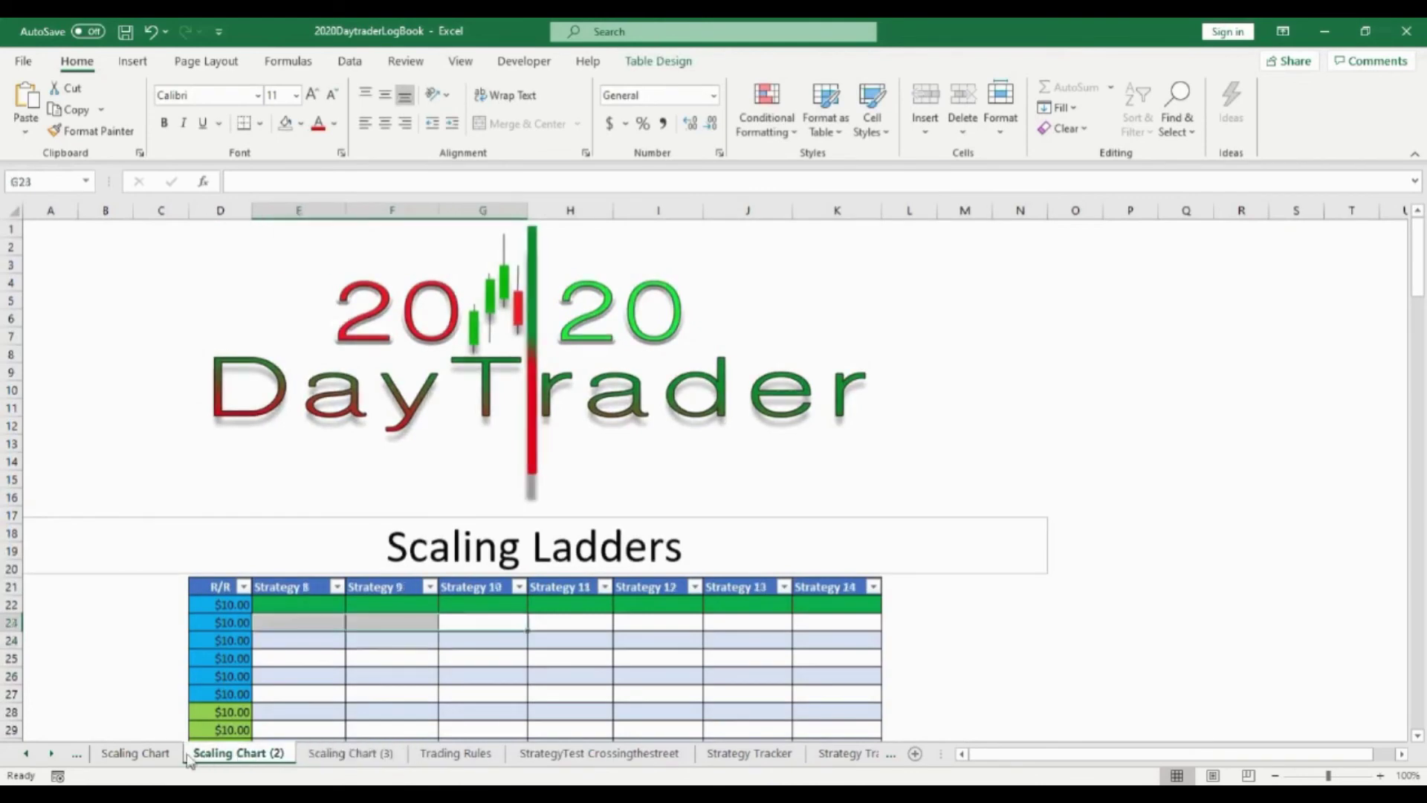
pyautogui.click(135, 753)
pyautogui.click(28, 754)
pyautogui.click(27, 754)
pyautogui.click(27, 755)
pyautogui.click(246, 754)
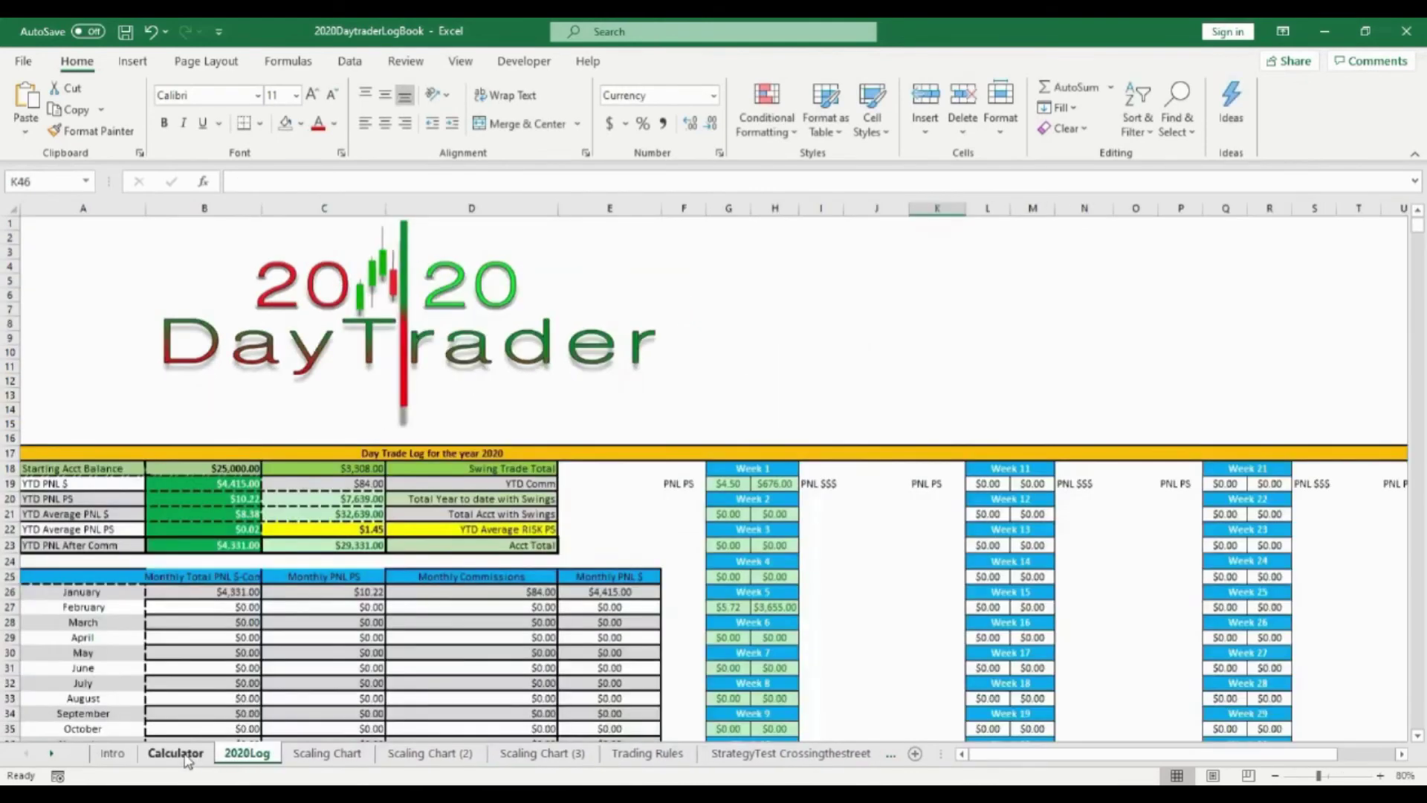
# Review the group and individual stock calculators on the Calculator sheet, with a brief look back at the 2020Log sheet
pyautogui.click(176, 754)
pyautogui.scroll(-8, 370, 586)
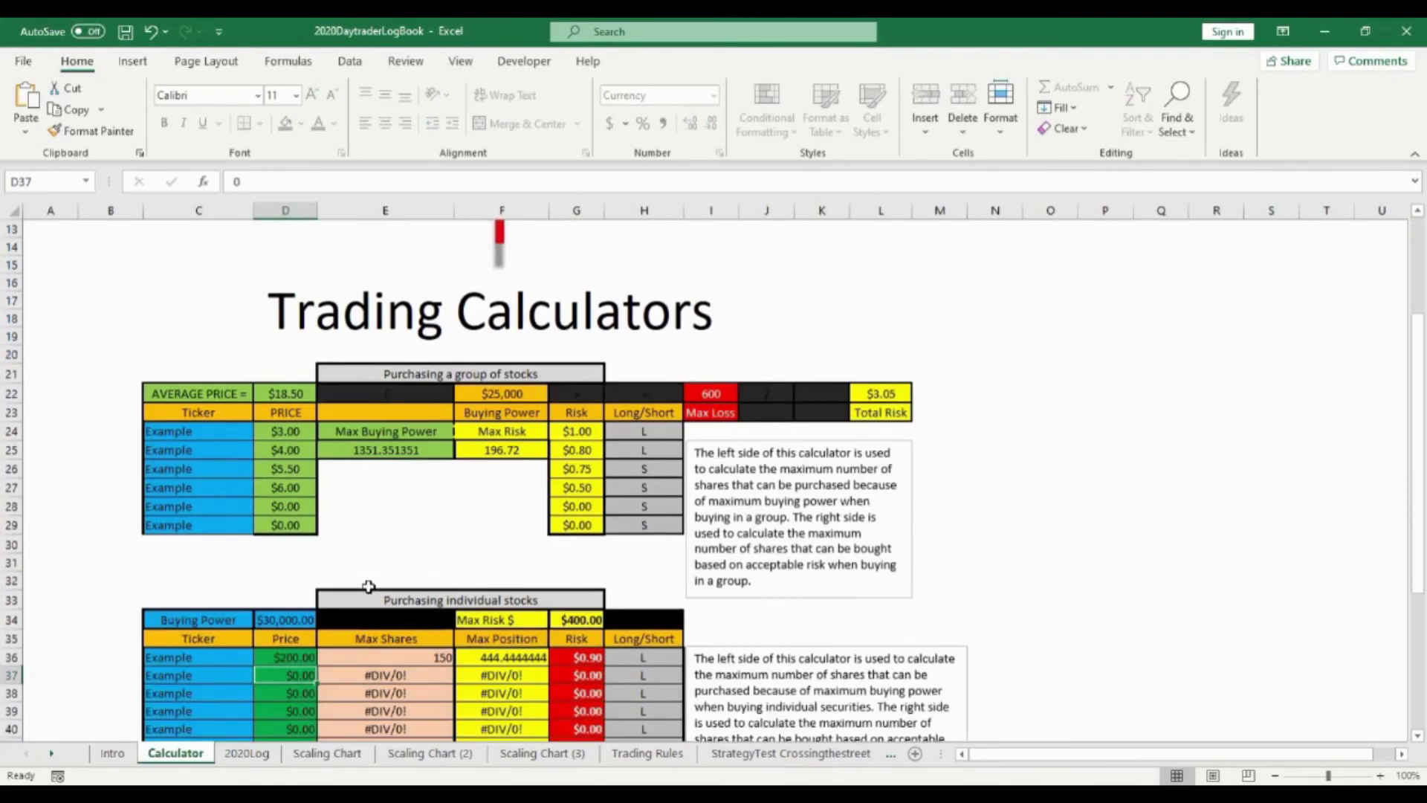
pyautogui.scroll(8, 360, 596)
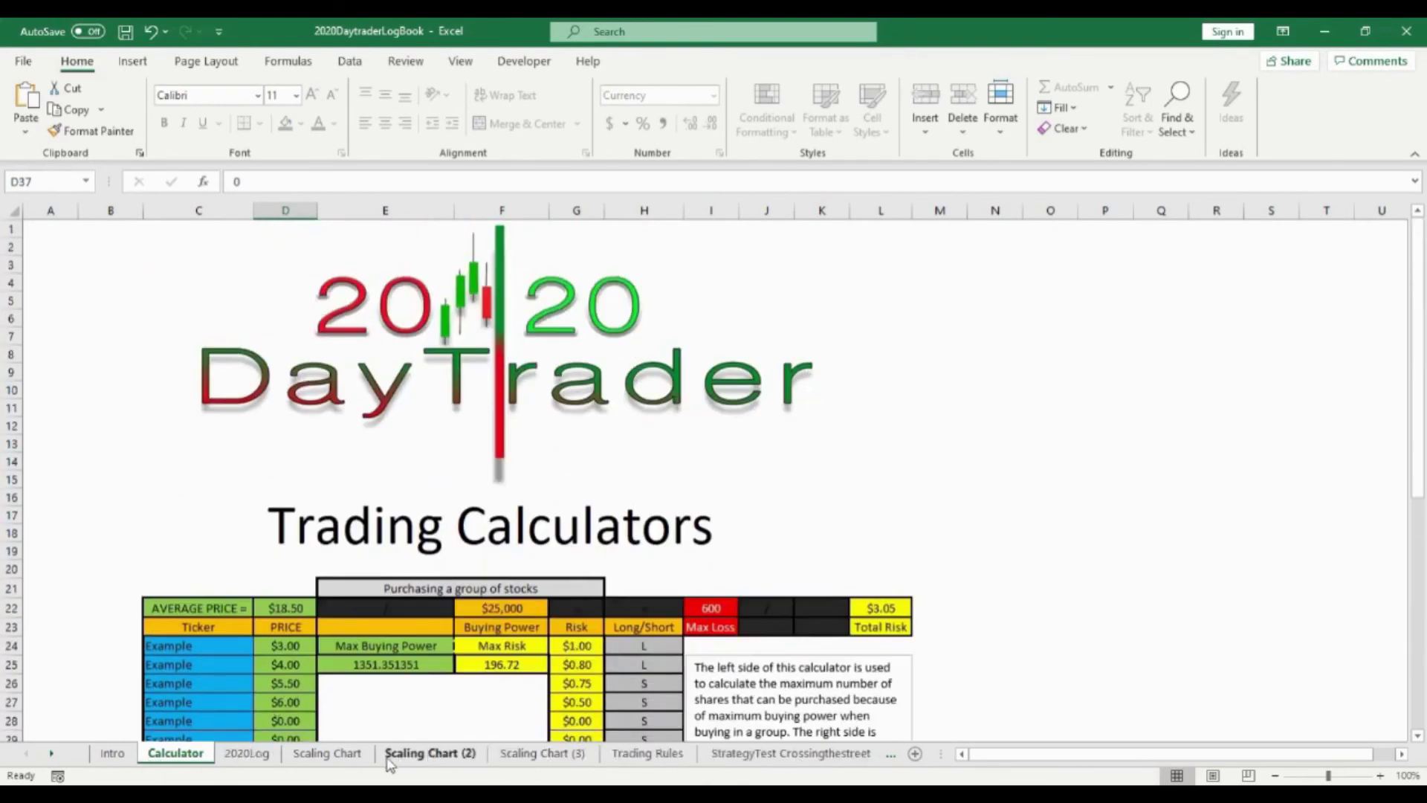
pyautogui.click(262, 757)
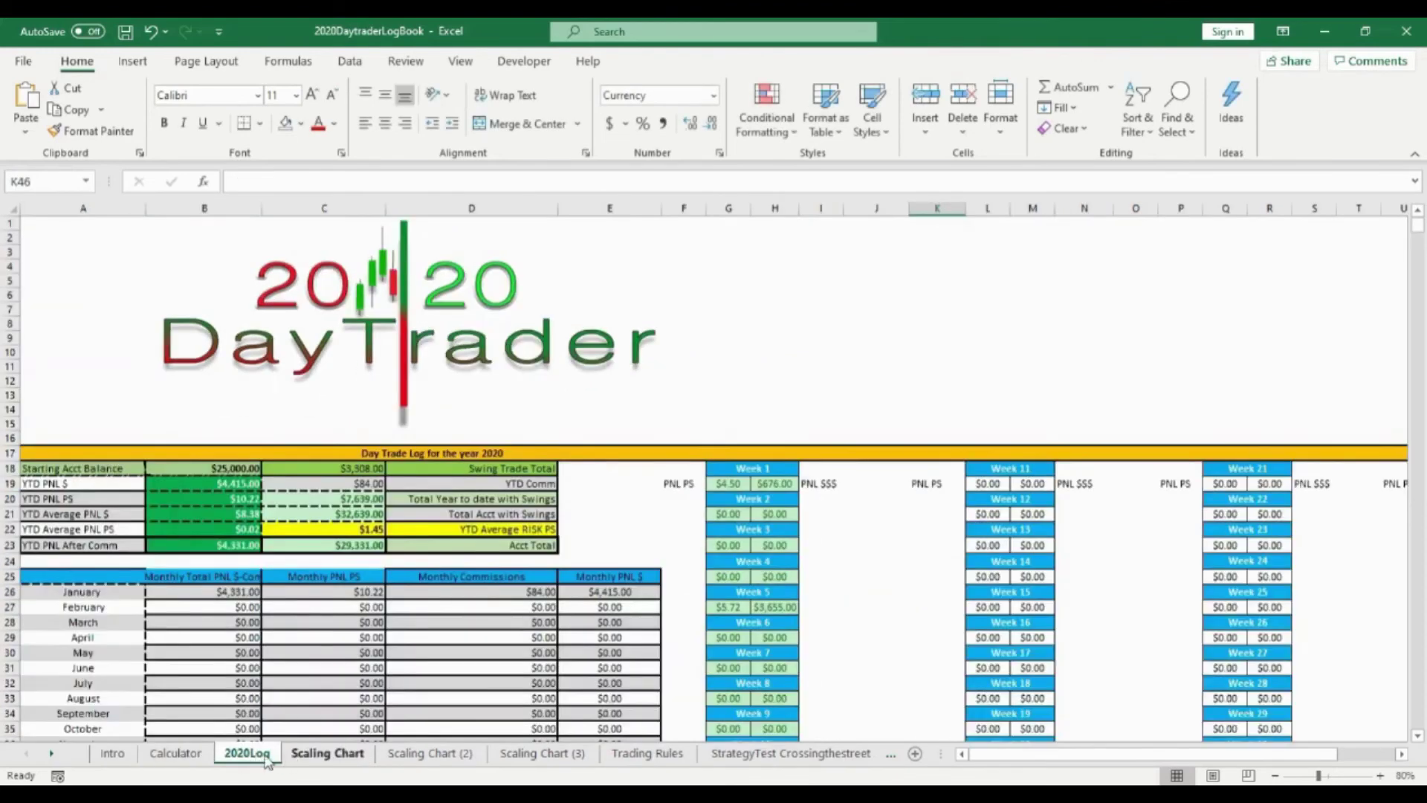
pyautogui.click(175, 753)
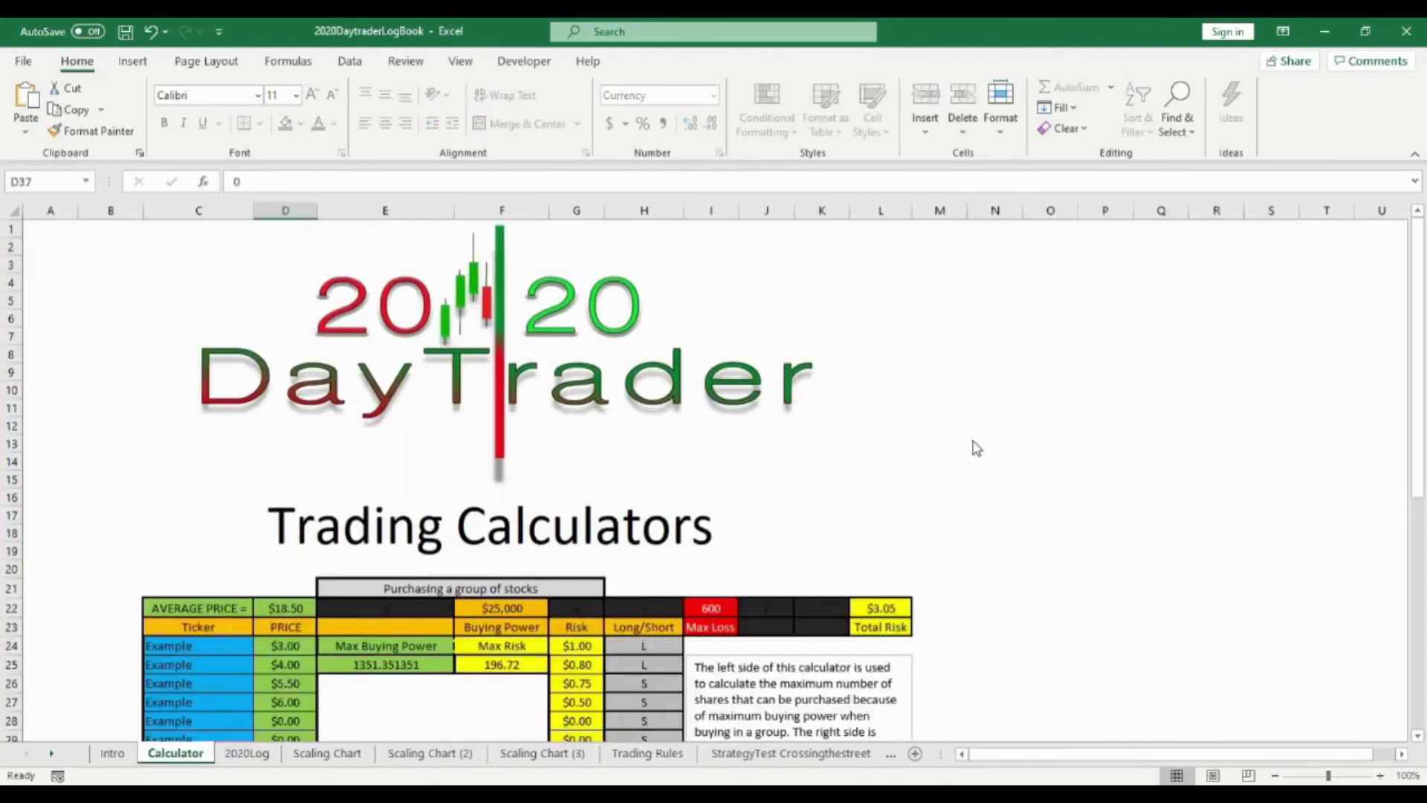
# Try to edit a blank protected cell beside the logo on the Calculator sheet
pyautogui.click(959, 549)
pyautogui.doubleClick(959, 417)
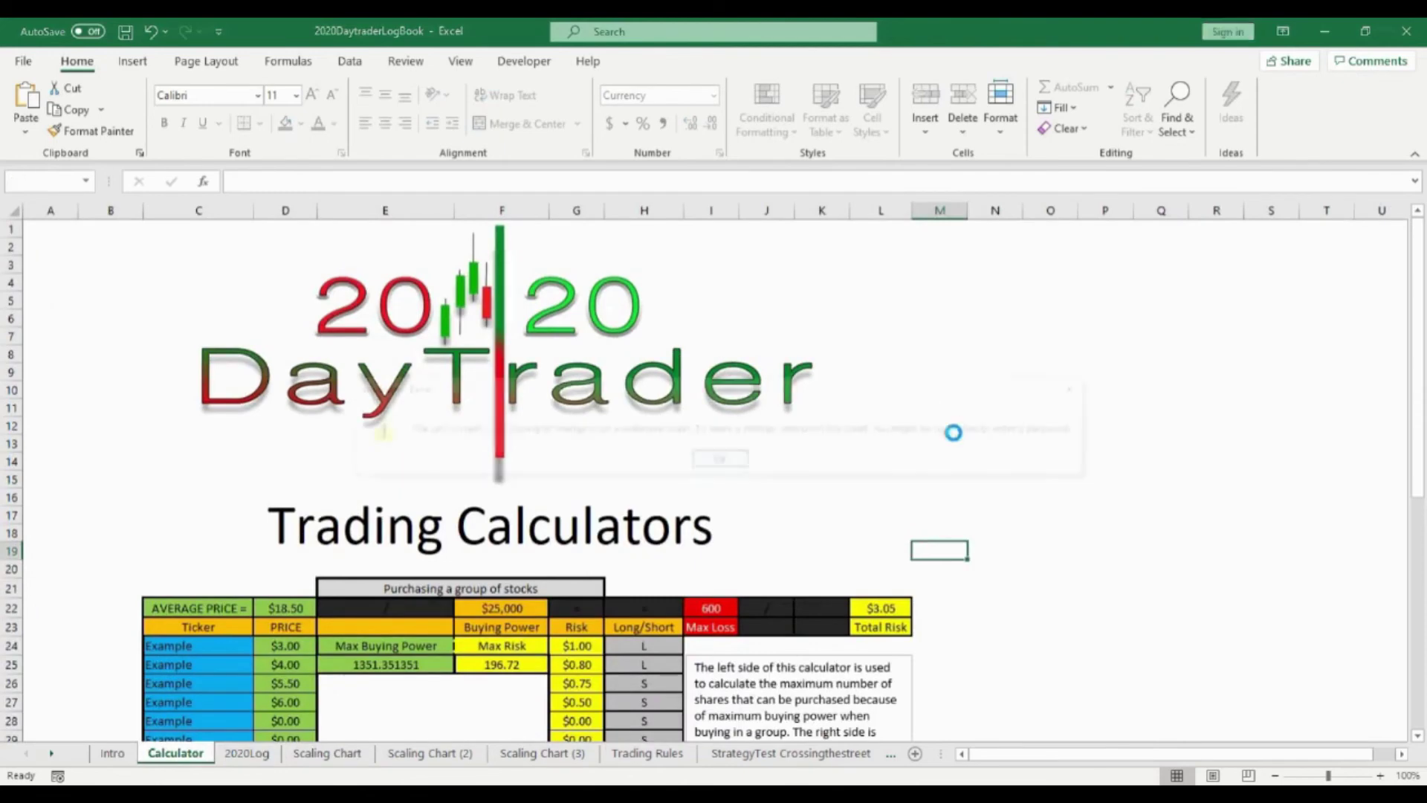
pyautogui.click(742, 458)
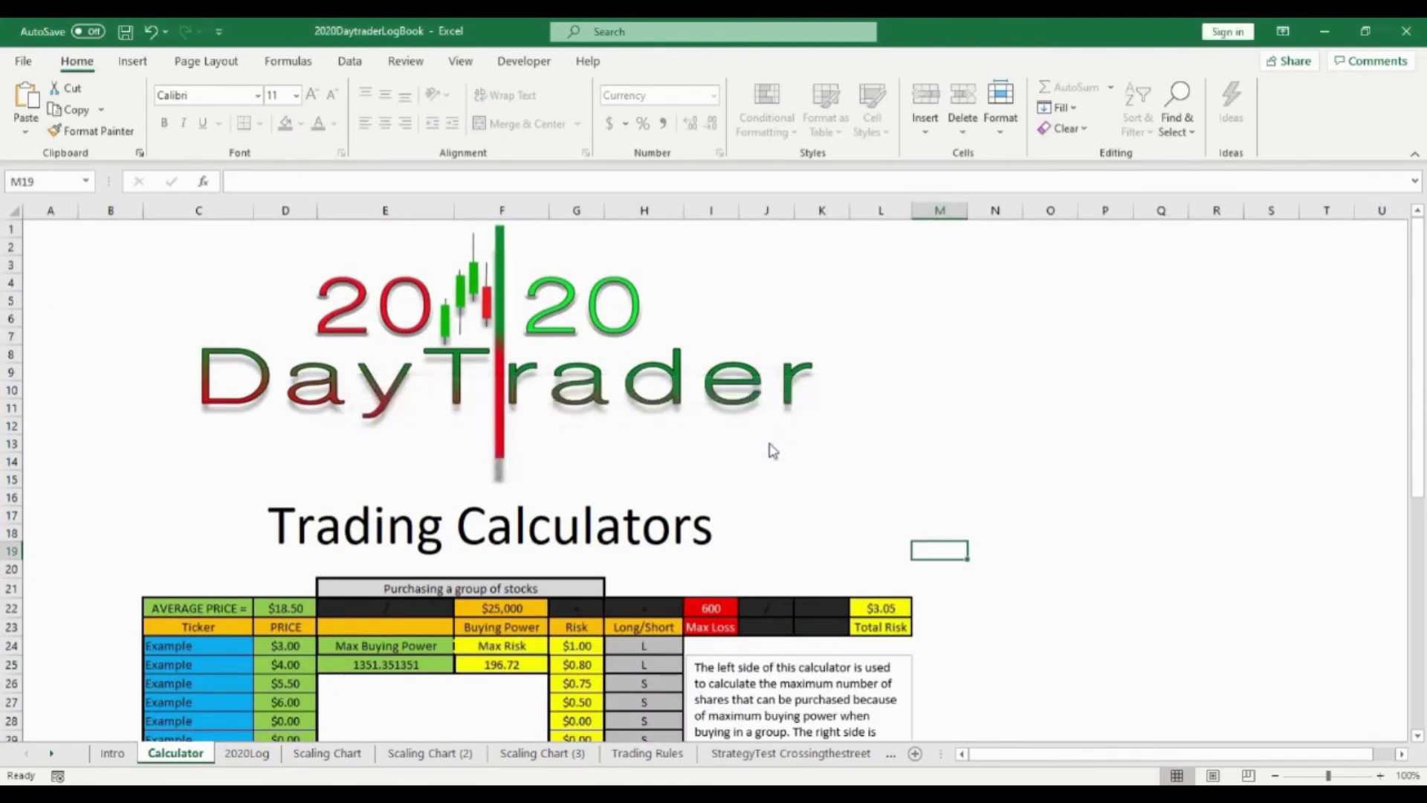
# On the 2020Log sheet, clear the PNL PS formula of the first 1/2/2020 trade in G42
pyautogui.scroll(-3, 771, 449)
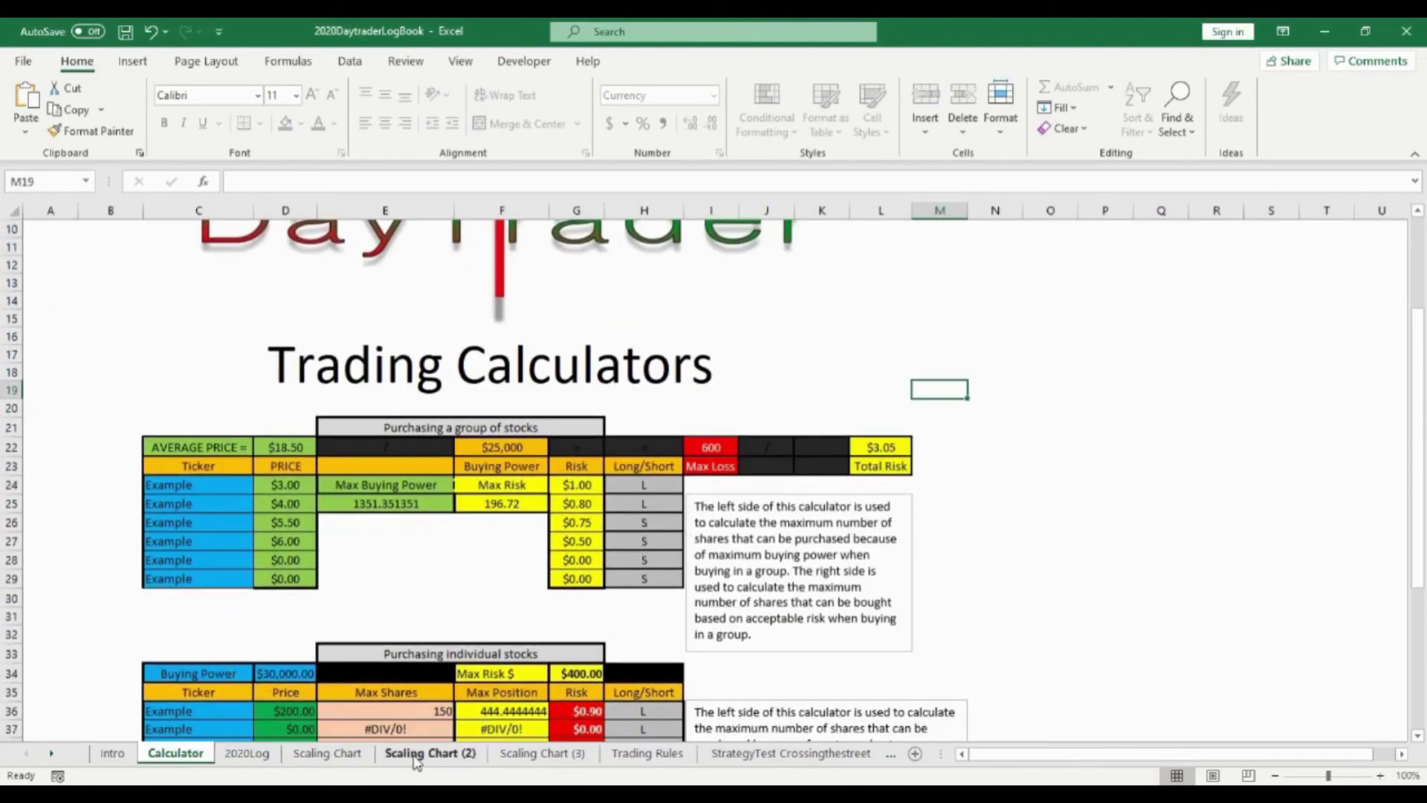
pyautogui.click(248, 753)
pyautogui.scroll(-7, 556, 679)
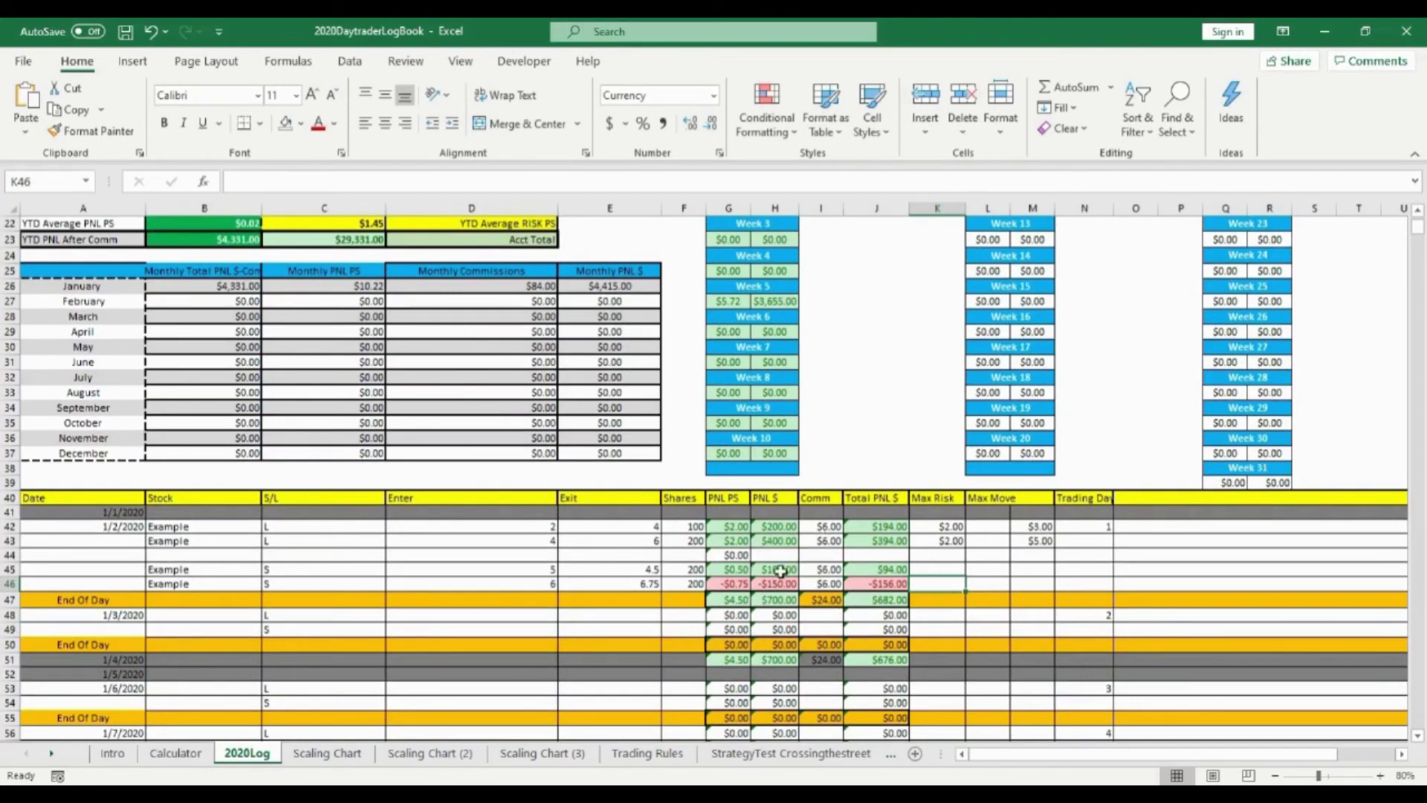
pyautogui.click(736, 542)
pyautogui.click(737, 530)
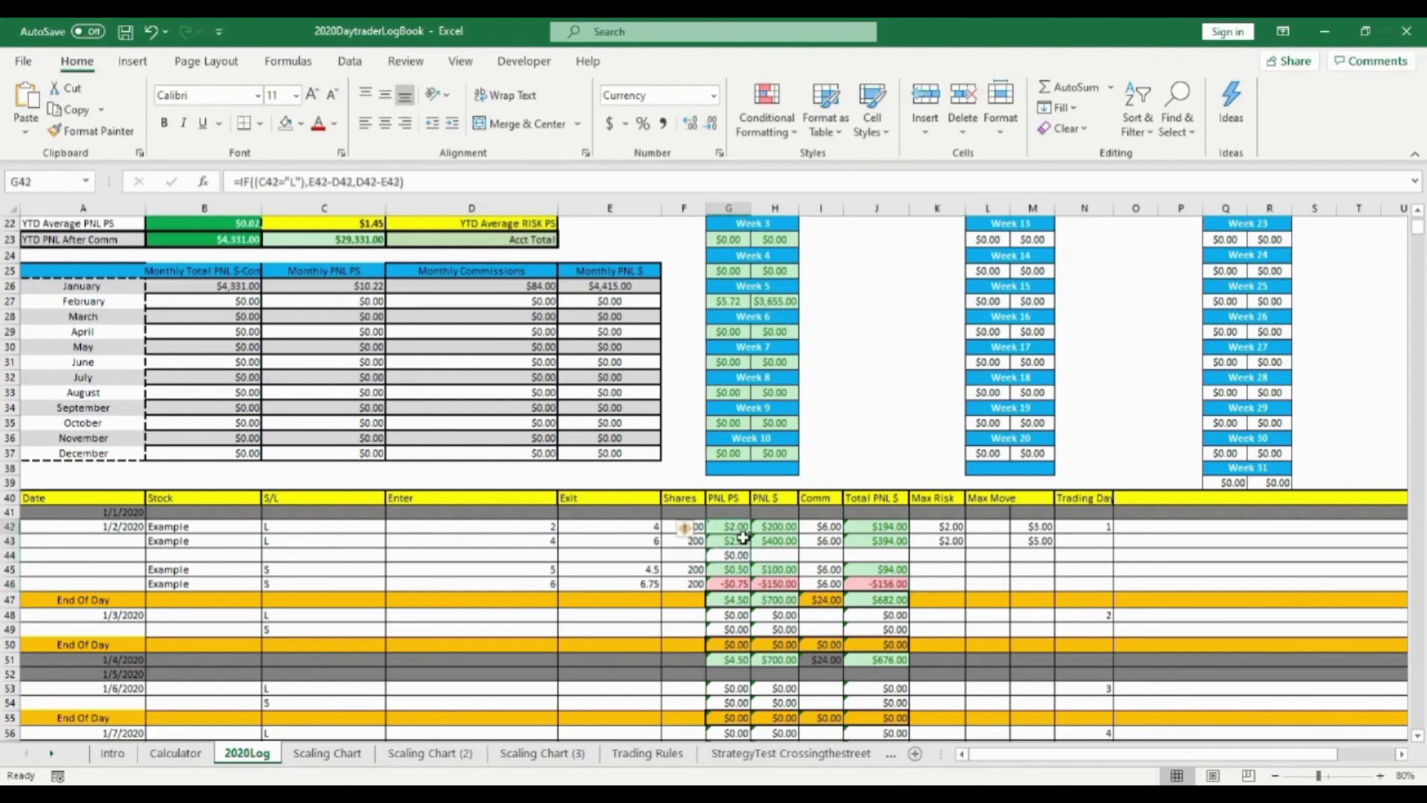
pyautogui.press('F2')
pyautogui.click(766, 552)
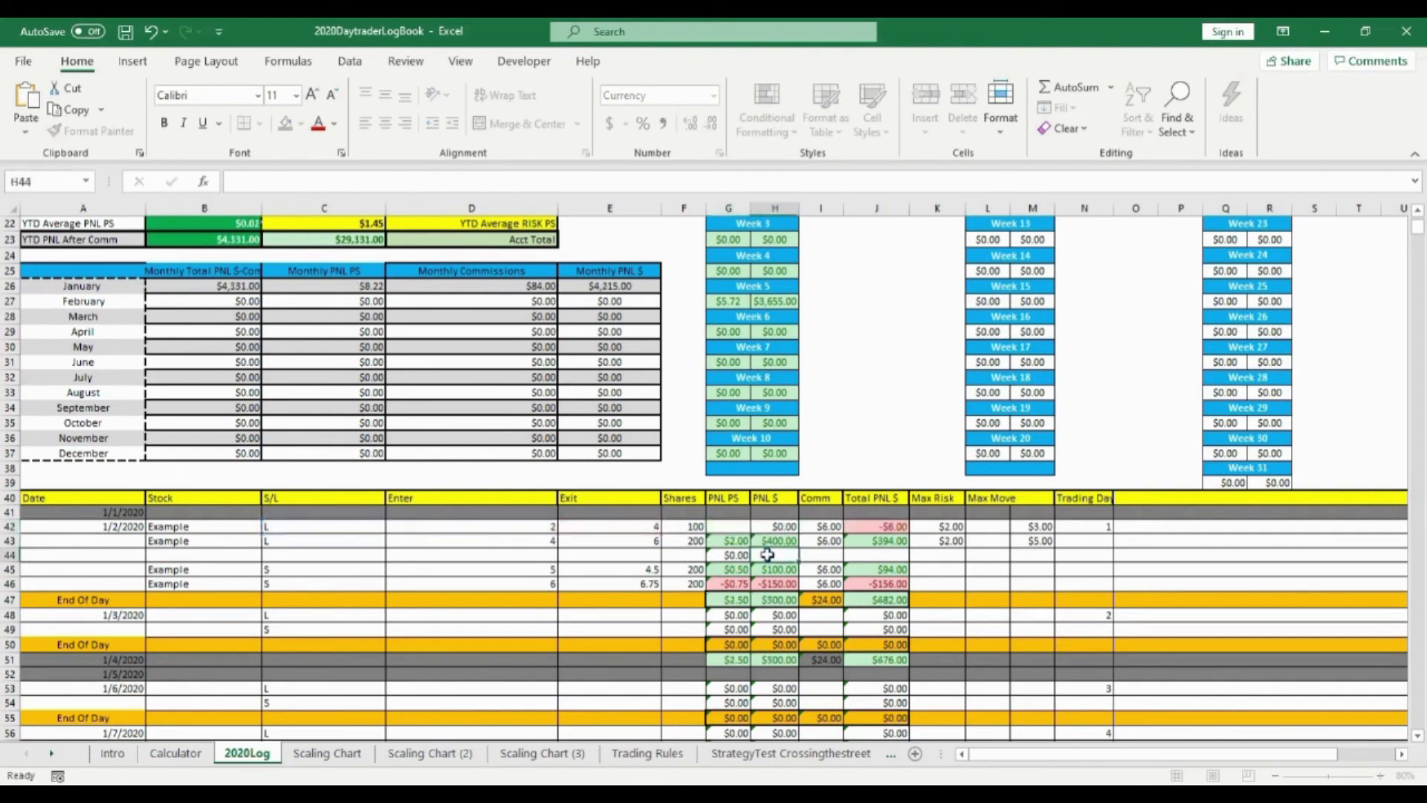
# Restore the PNL PS formula in G42 by filling it up from G43
pyautogui.click(728, 541)
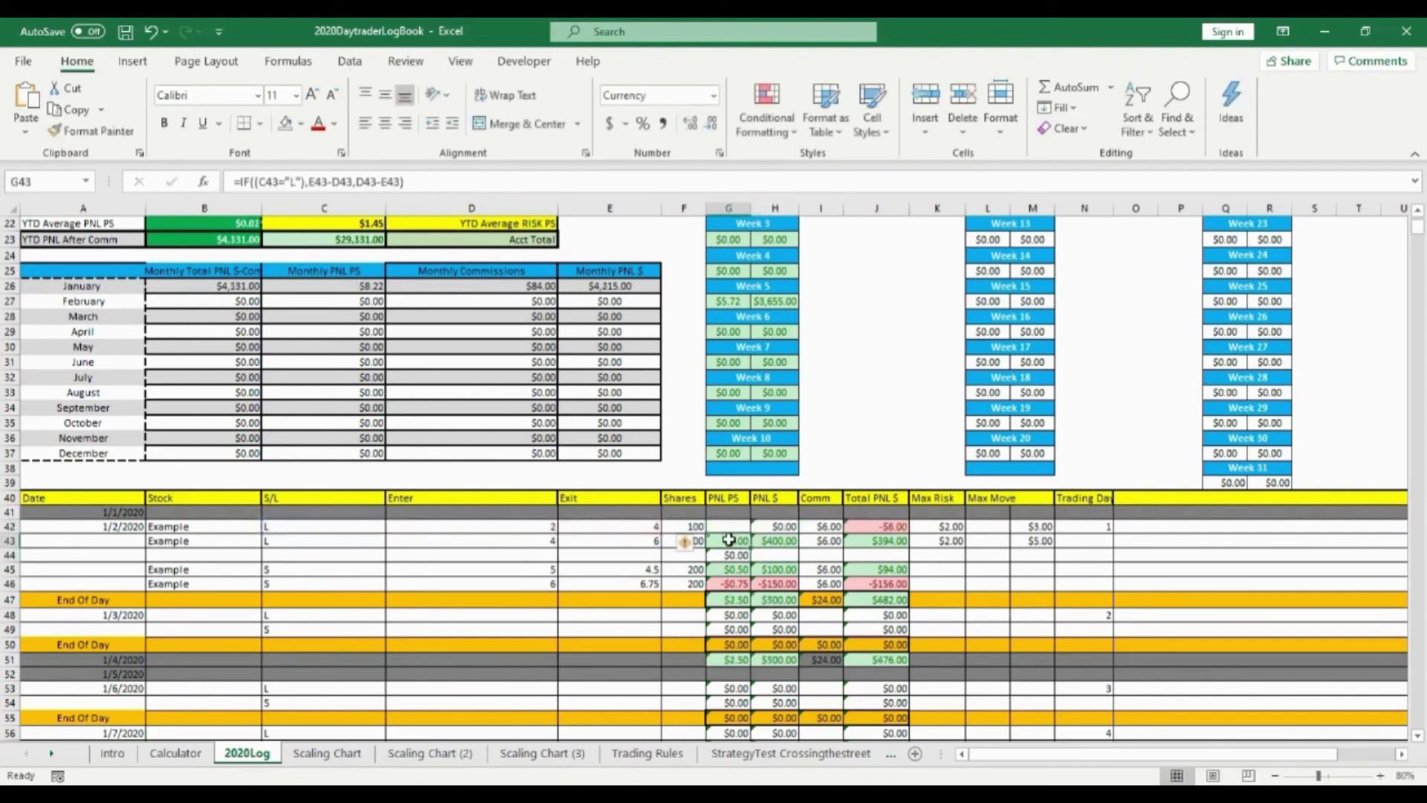
pyautogui.moveTo(751, 548); pyautogui.dragTo(747, 526)
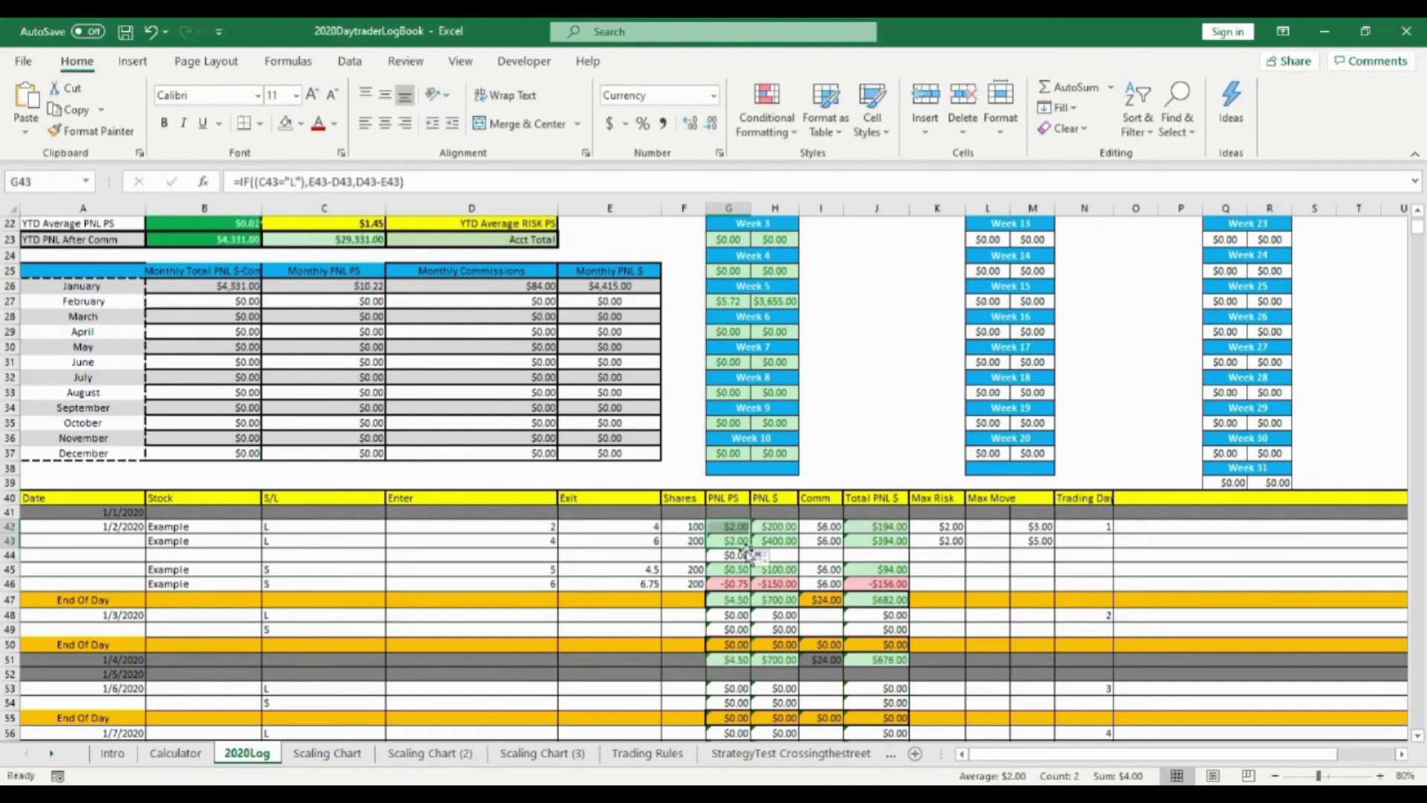
pyautogui.click(781, 556)
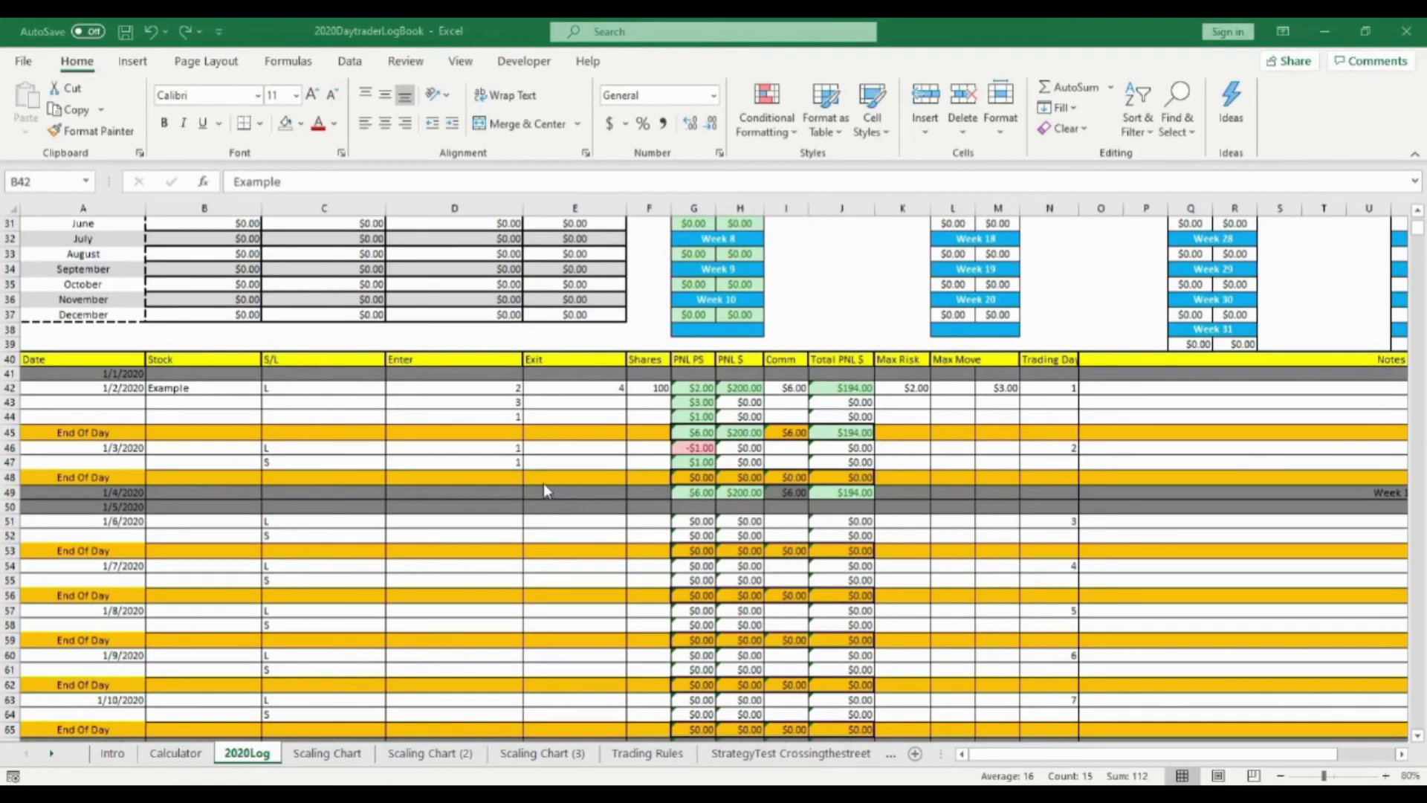
# Bring the 2020Daytradercrash test workbook window into view and move it off the log book again
pyautogui.keyDown('shift'); pyautogui.click(574, 446); pyautogui.keyUp('shift')
pyautogui.click(576, 445)
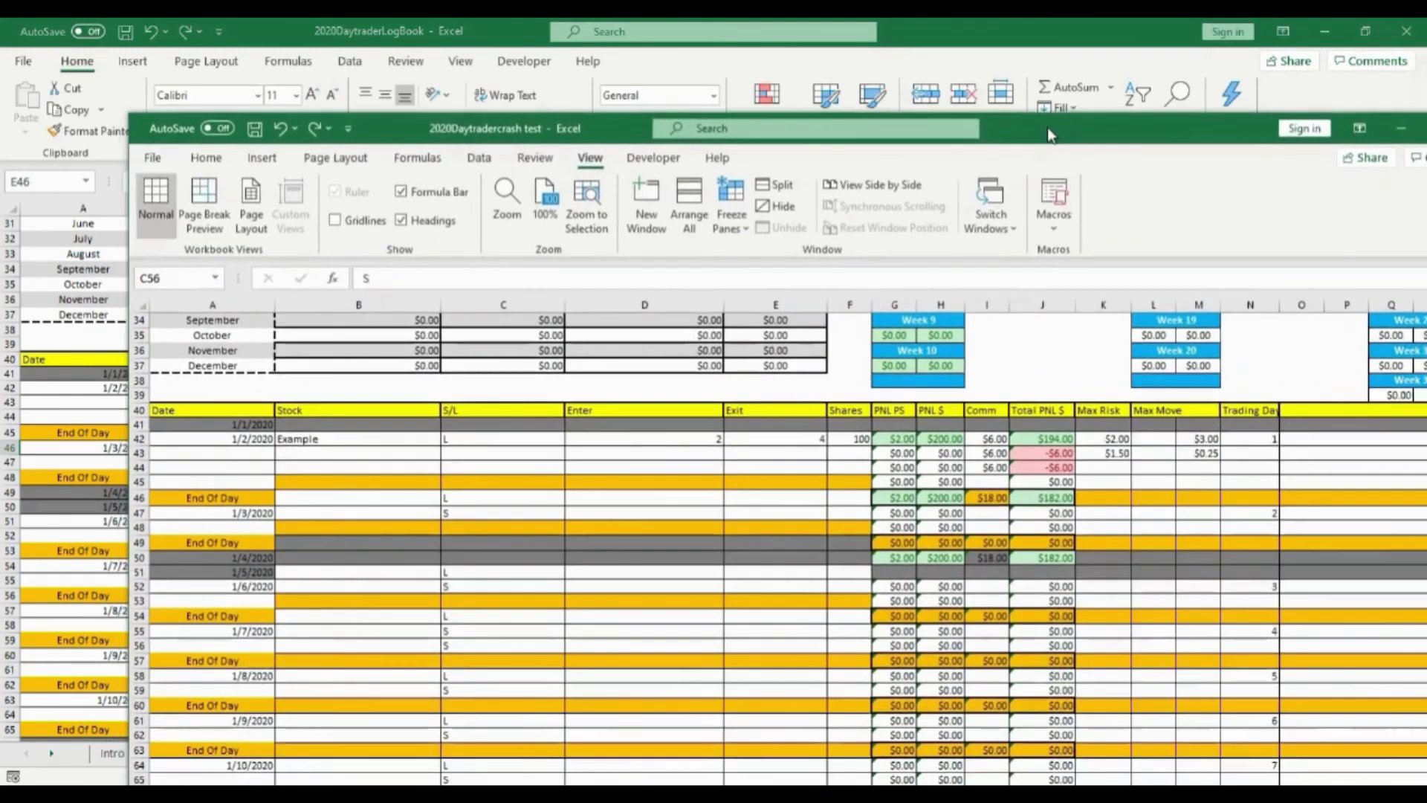
pyautogui.moveTo(1047, 127); pyautogui.dragTo(1425, 53)
pyautogui.moveTo(921, 53); pyautogui.dragTo(1424, 141)
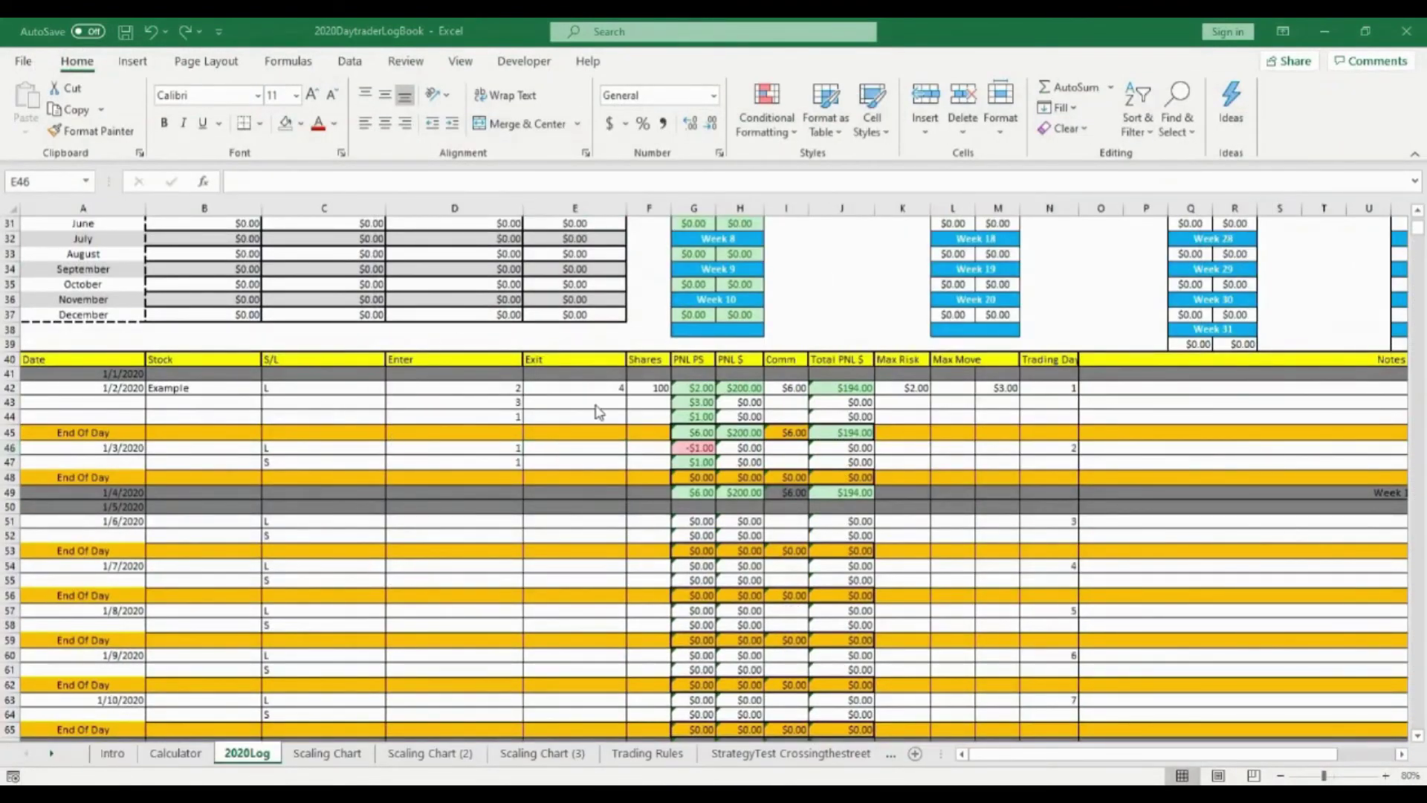
# Copy the trade entries in B42:F50, from Stock through Shares, on the log book's 2020Log sheet
pyautogui.click(200, 391)
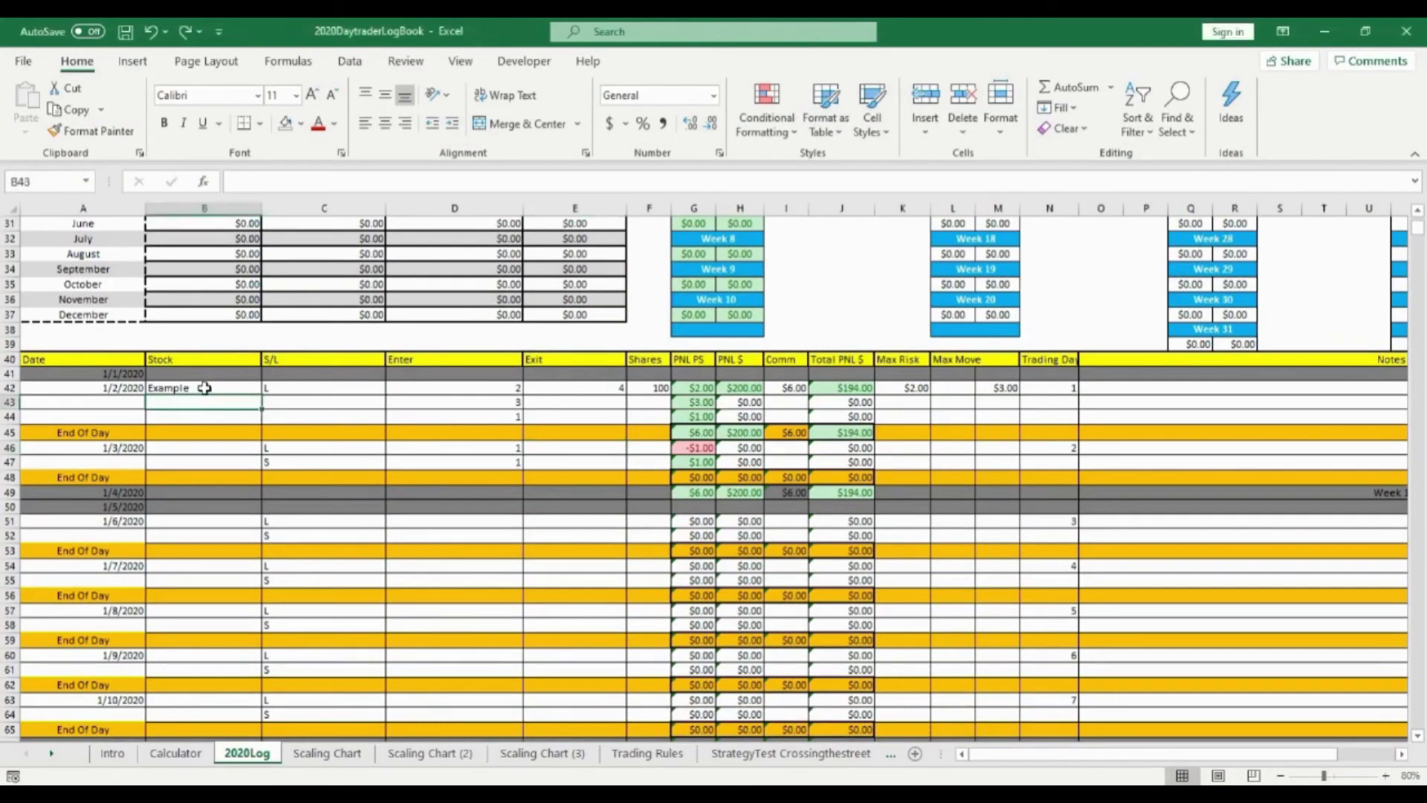
pyautogui.click(205, 388)
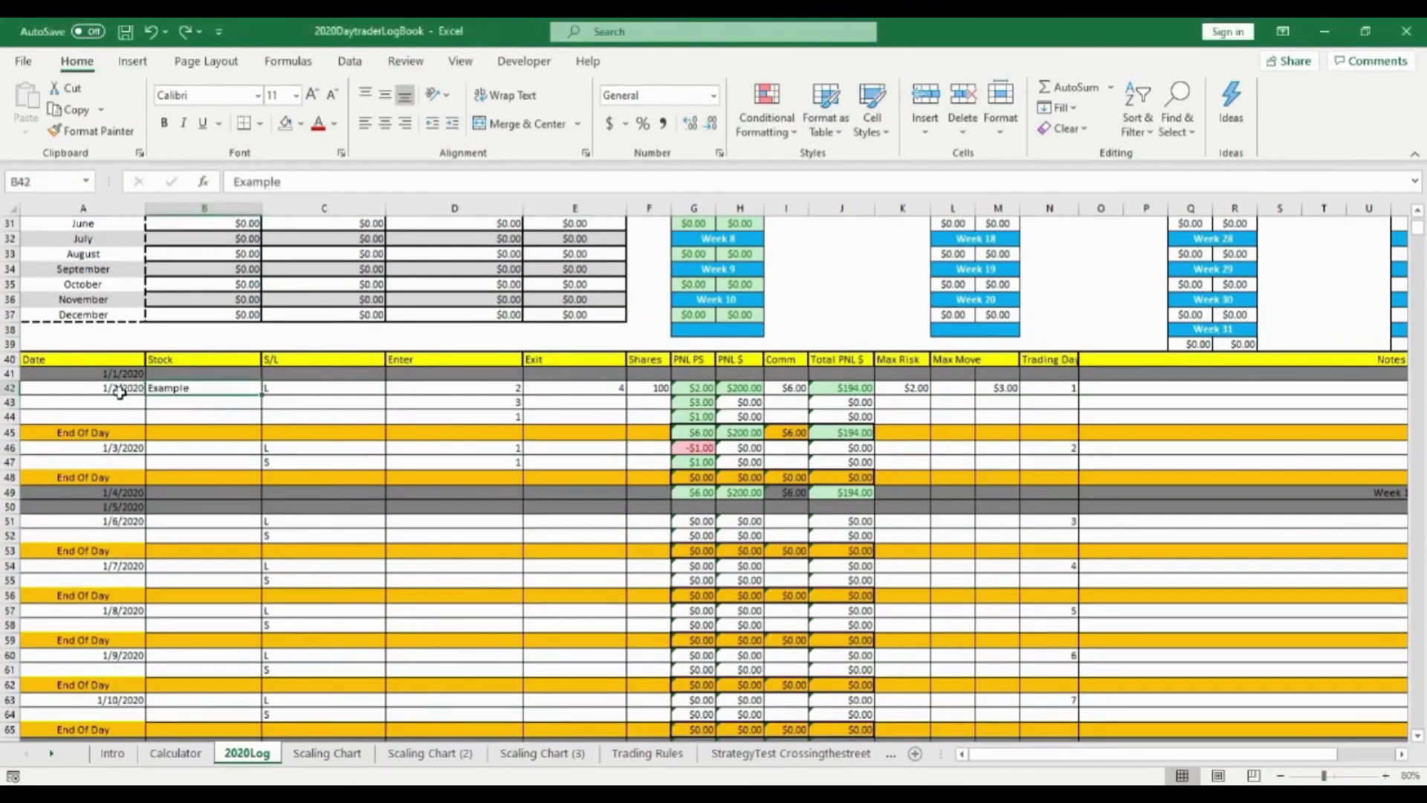
pyautogui.press('Down')
pyautogui.press('Down')
pyautogui.moveTo(213, 389)
pyautogui.mouseDown()
pyautogui.moveTo(300, 429)
pyautogui.moveTo(208, 389)
pyautogui.mouseUp()
pyautogui.click(224, 402)
pyautogui.moveTo(218, 390); pyautogui.dragTo(643, 511)
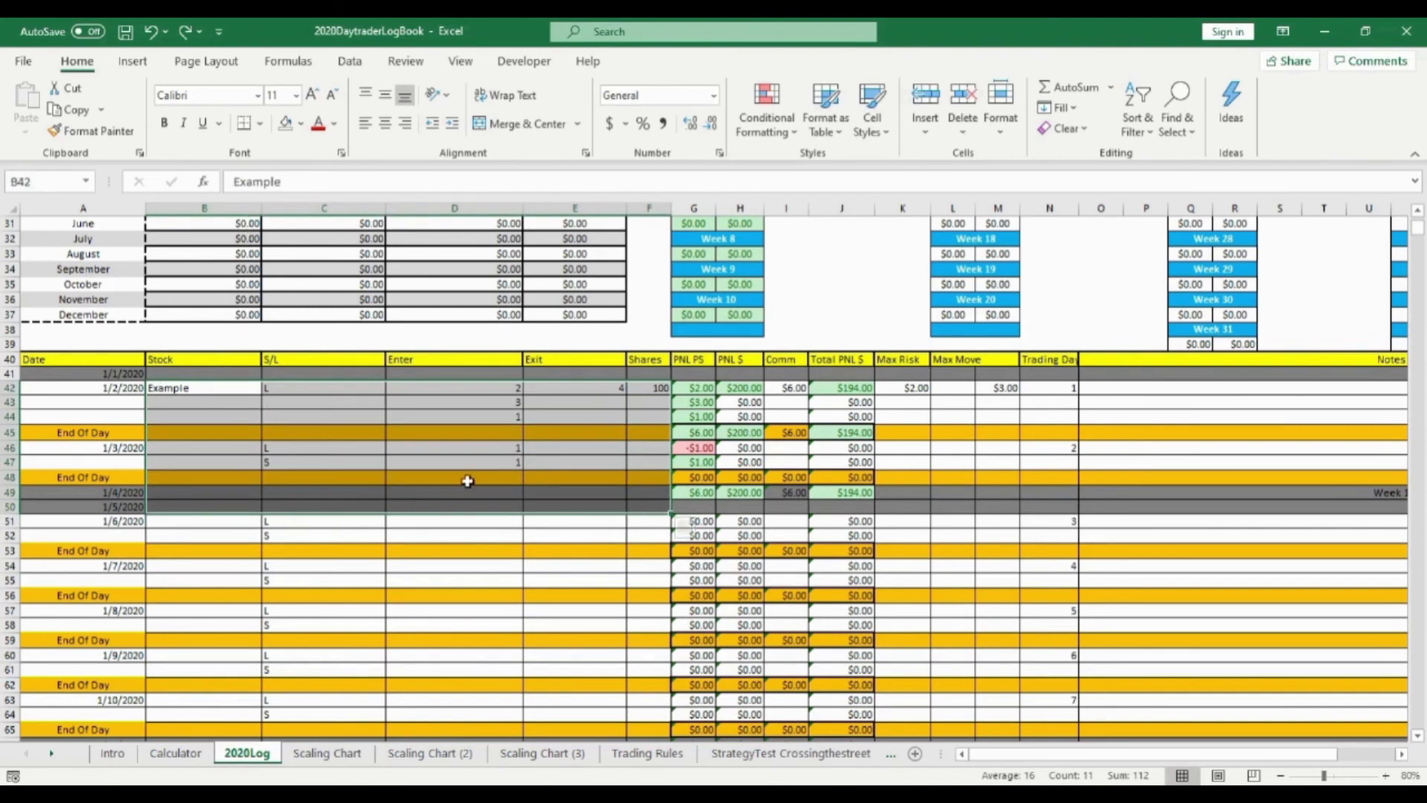
pyautogui.rightClick(307, 402)
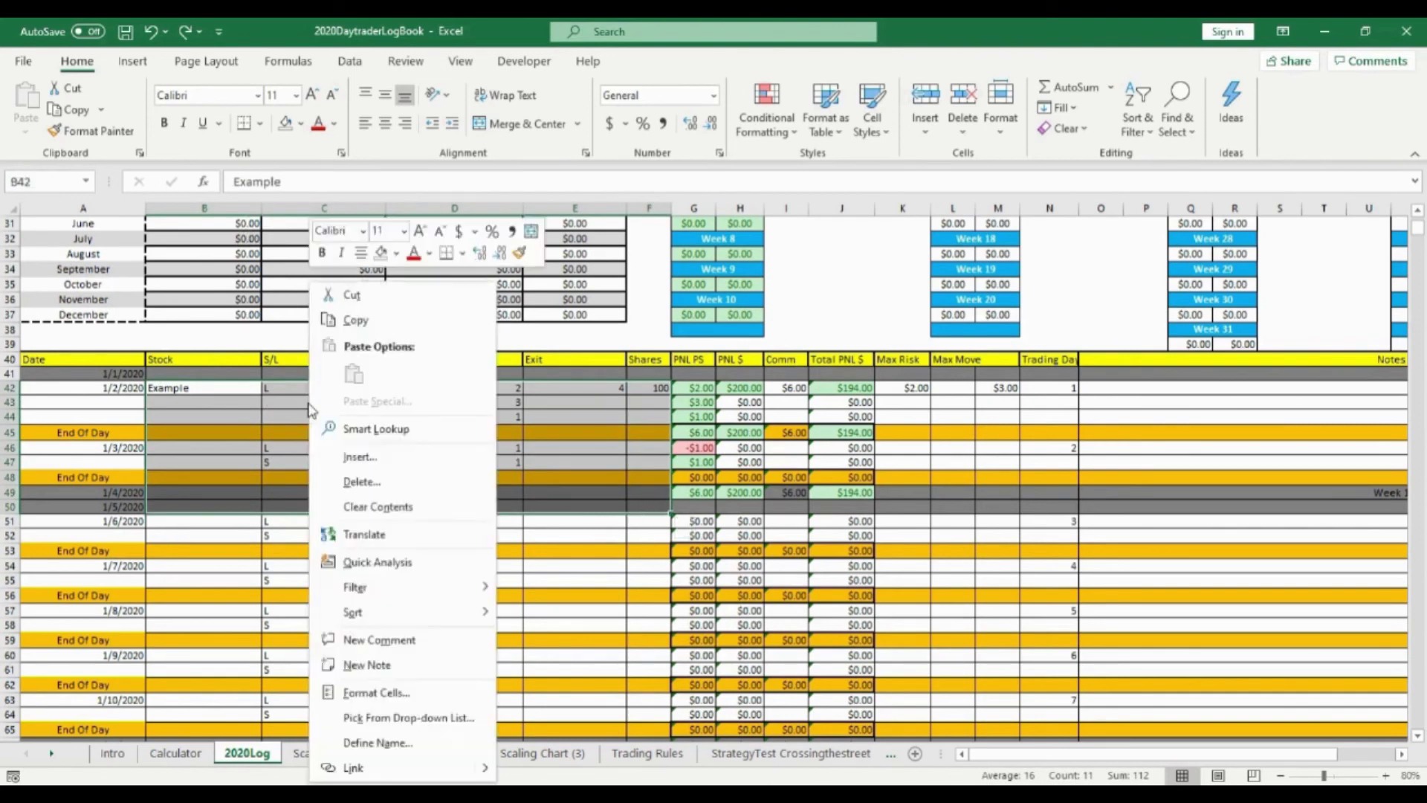
pyautogui.click(357, 322)
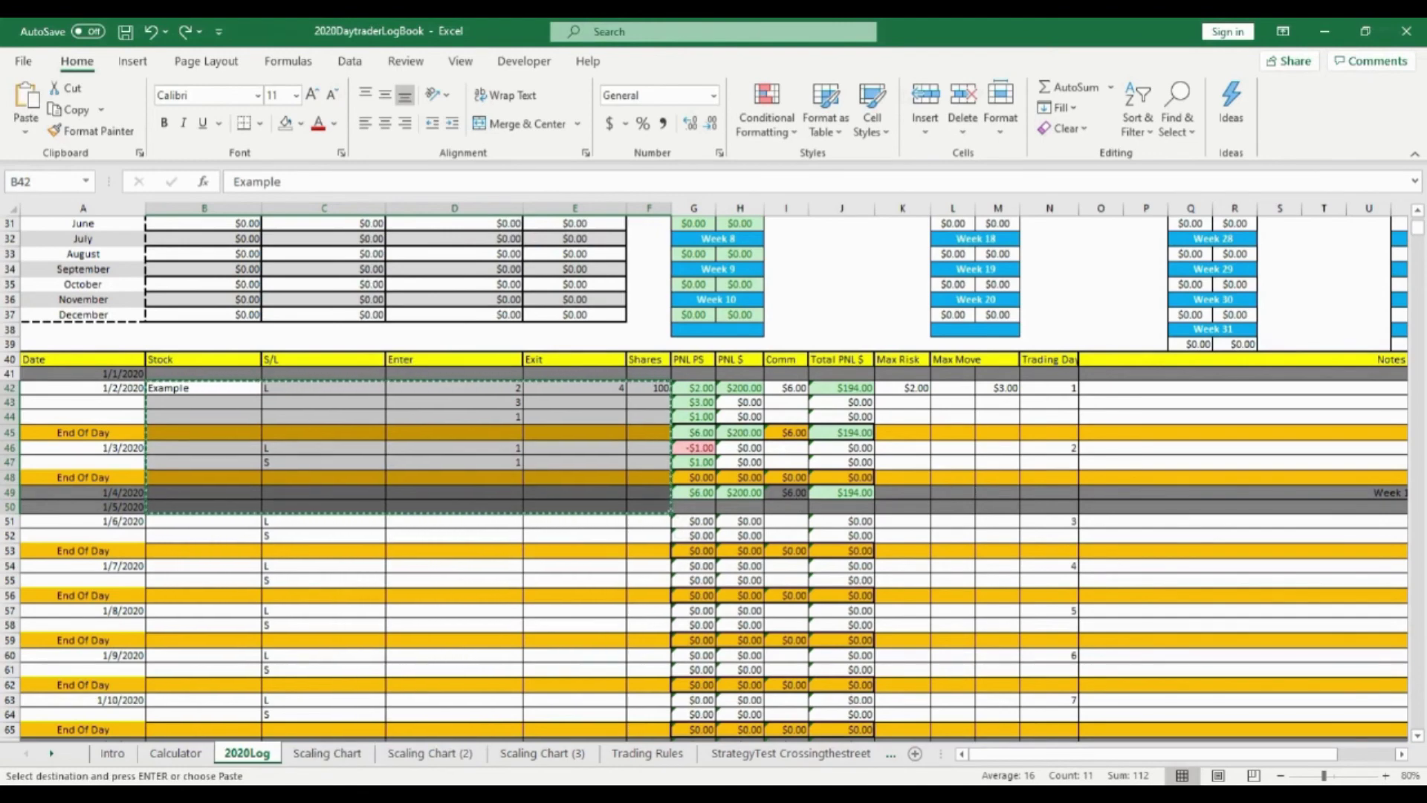
# Switch to the 2020Daytradercrash test workbook and paste the copied trade entries into its 2020Log sheet starting at B42
pyautogui.moveTo(1426, 297); pyautogui.dragTo(1017, 89)
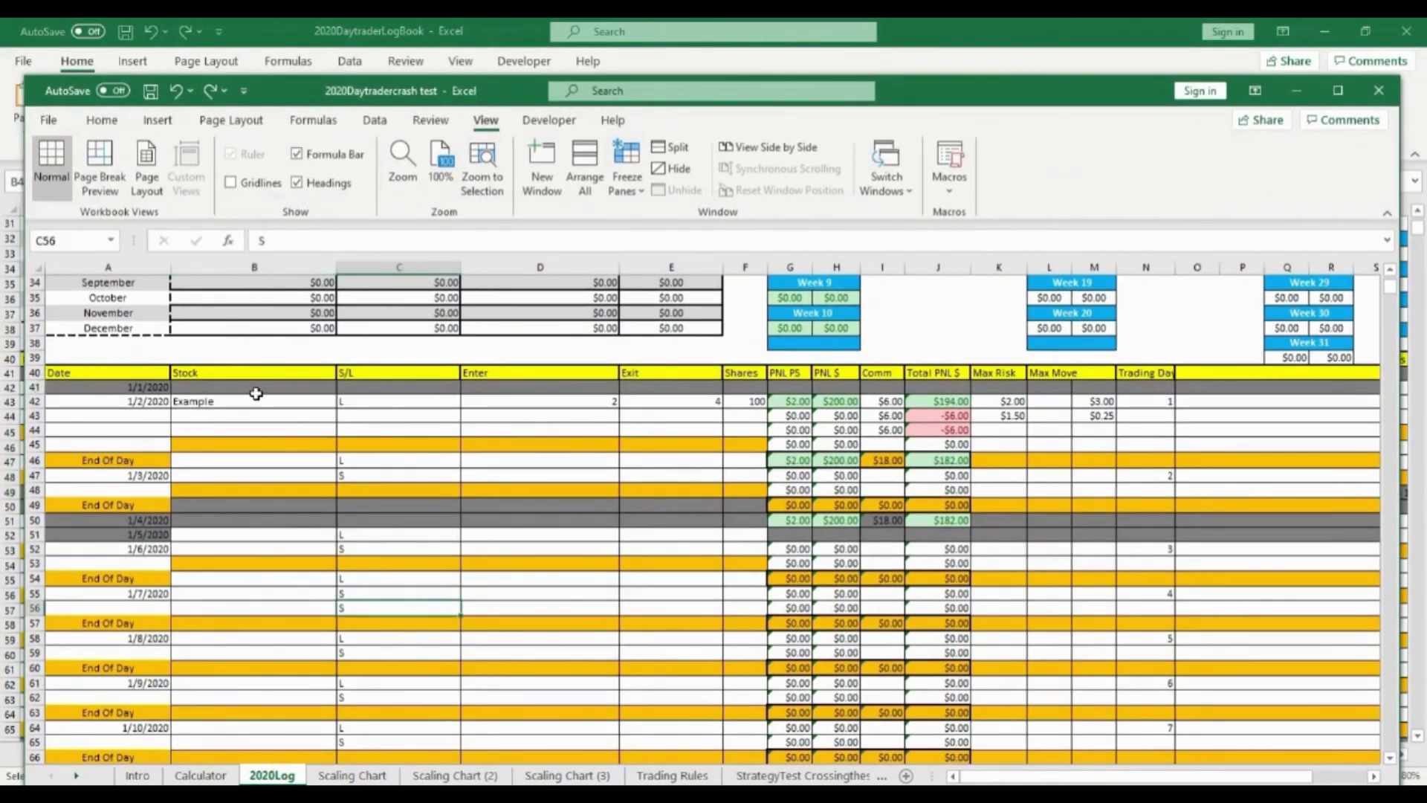
pyautogui.click(252, 401)
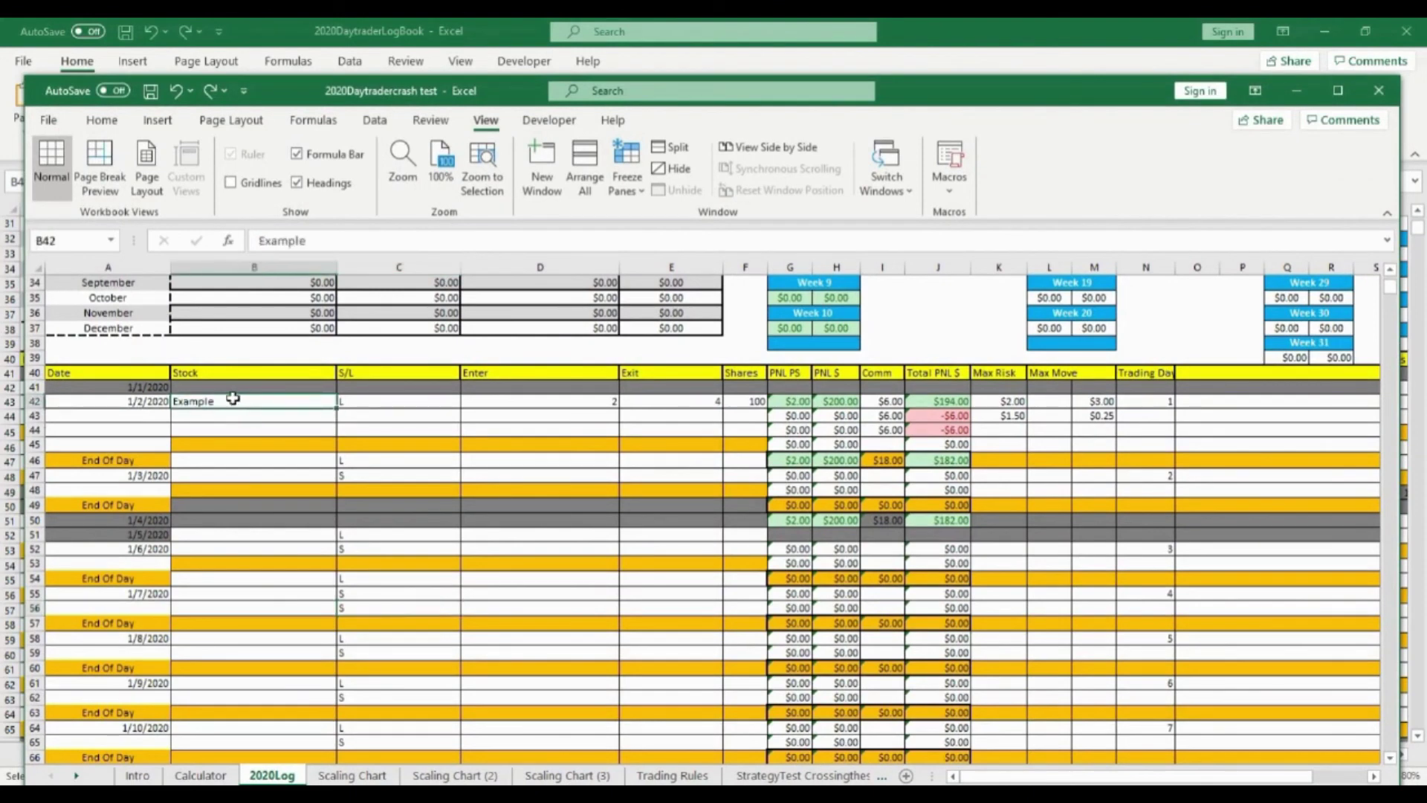
pyautogui.rightClick(230, 401)
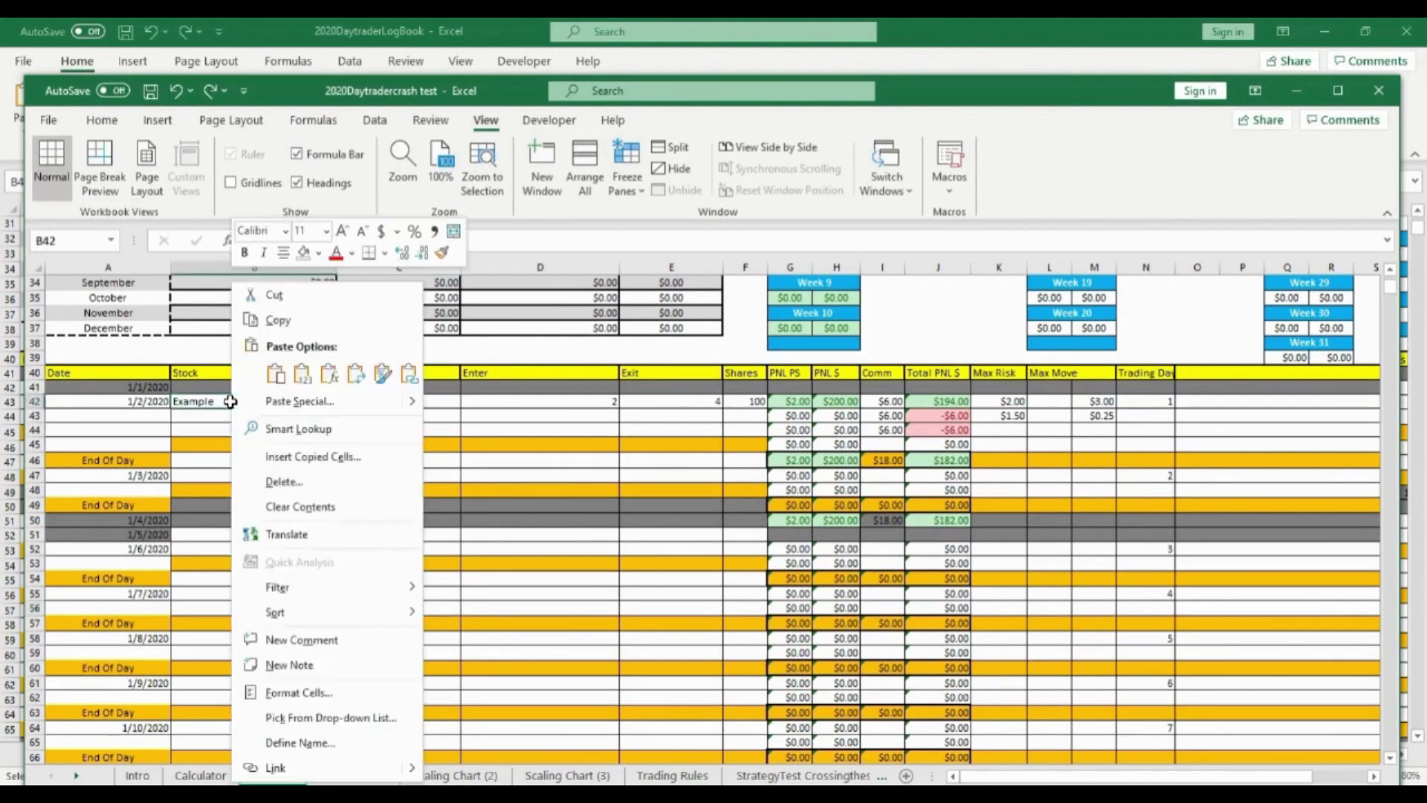
pyautogui.click(276, 375)
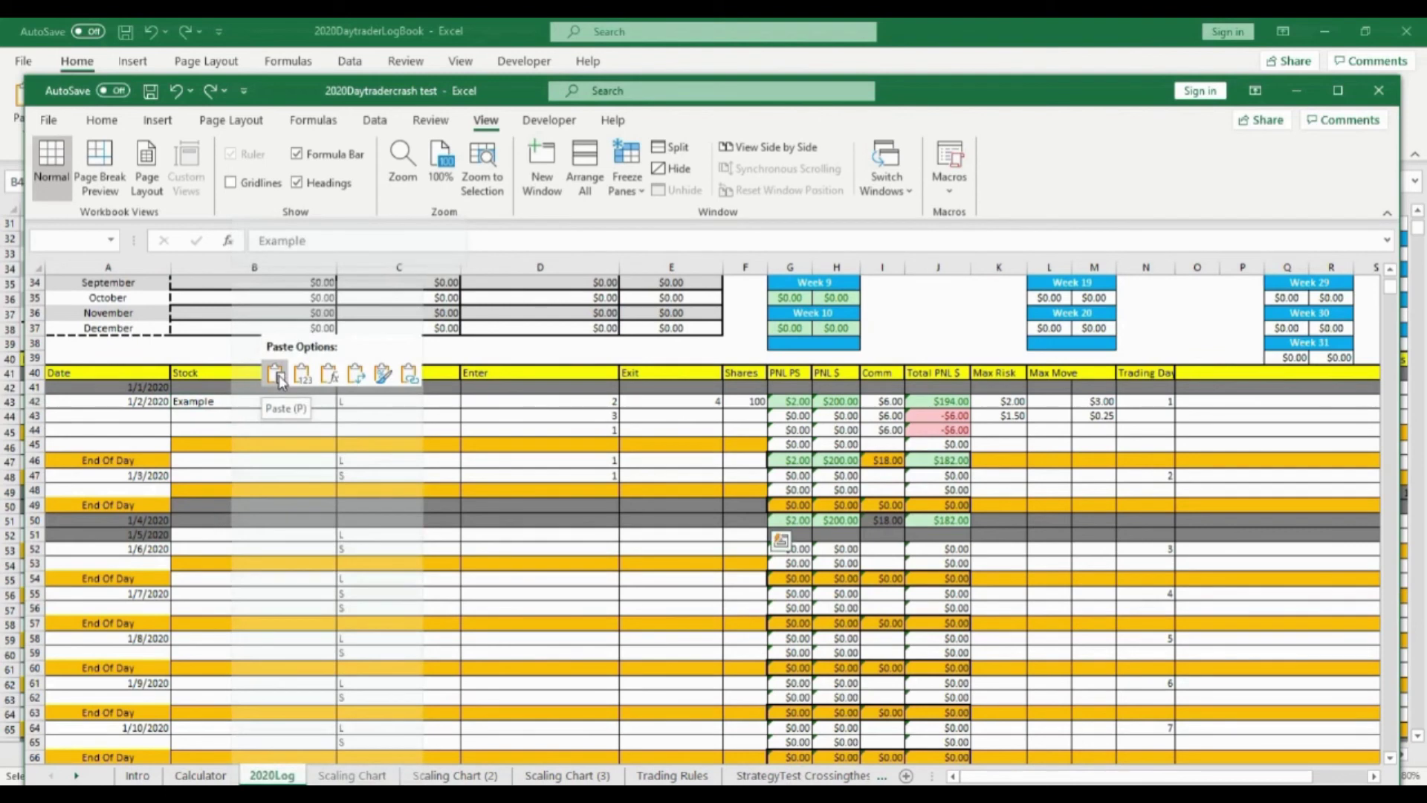
pyautogui.click(638, 431)
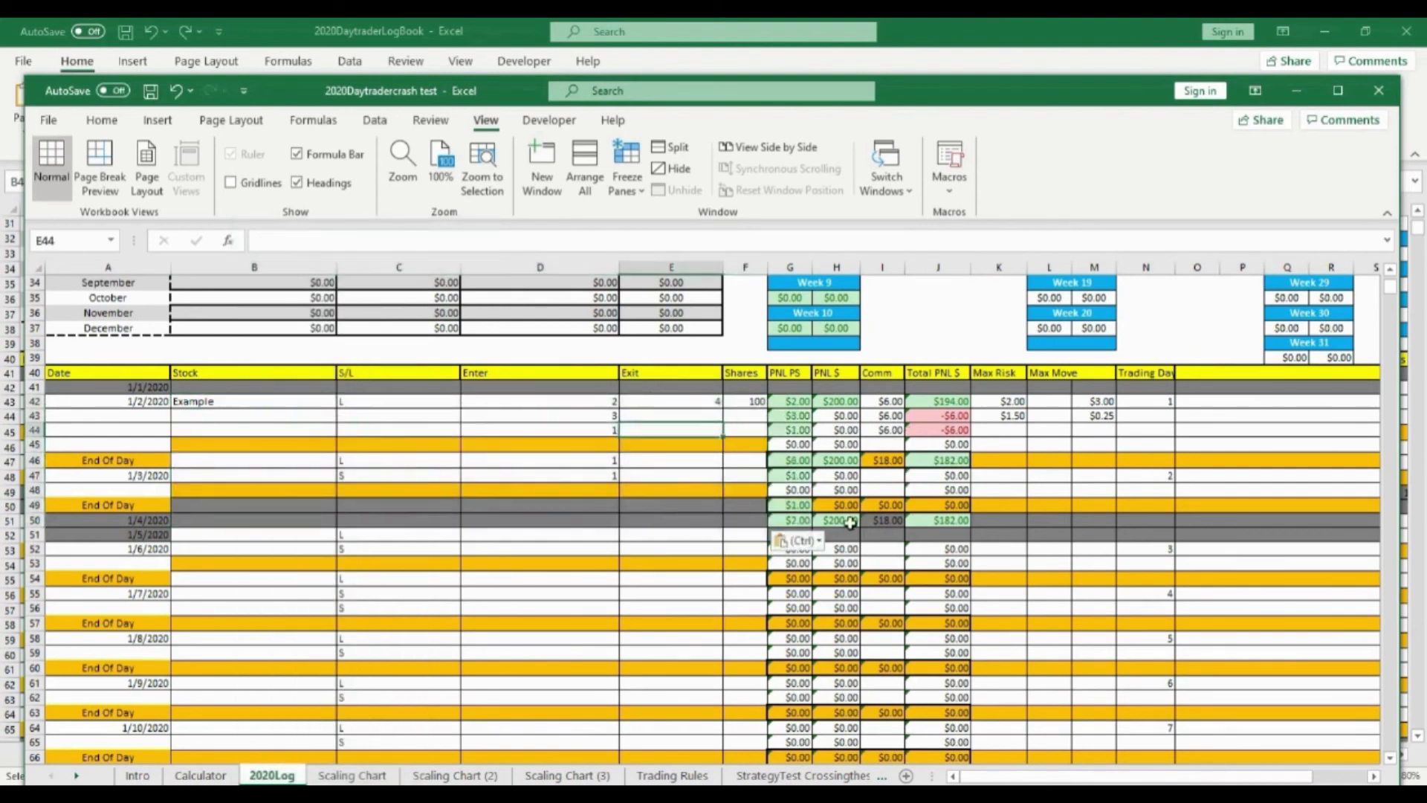
pyautogui.click(524, 465)
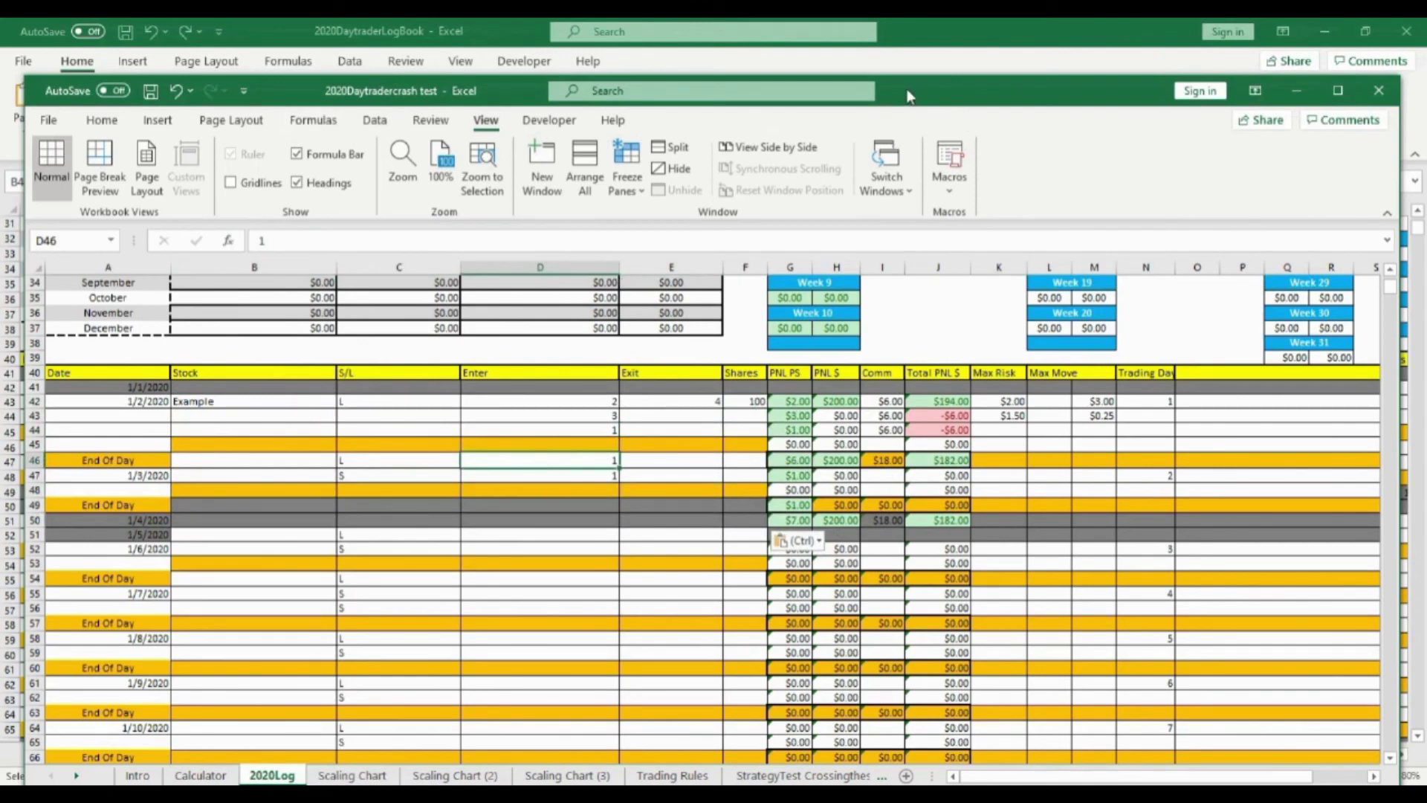
# Return to the 2020DaytraderLogBook workbook, paste the copied trade entries at B42 and end the copy mode
pyautogui.moveTo(913, 87); pyautogui.dragTo(1426, 74)
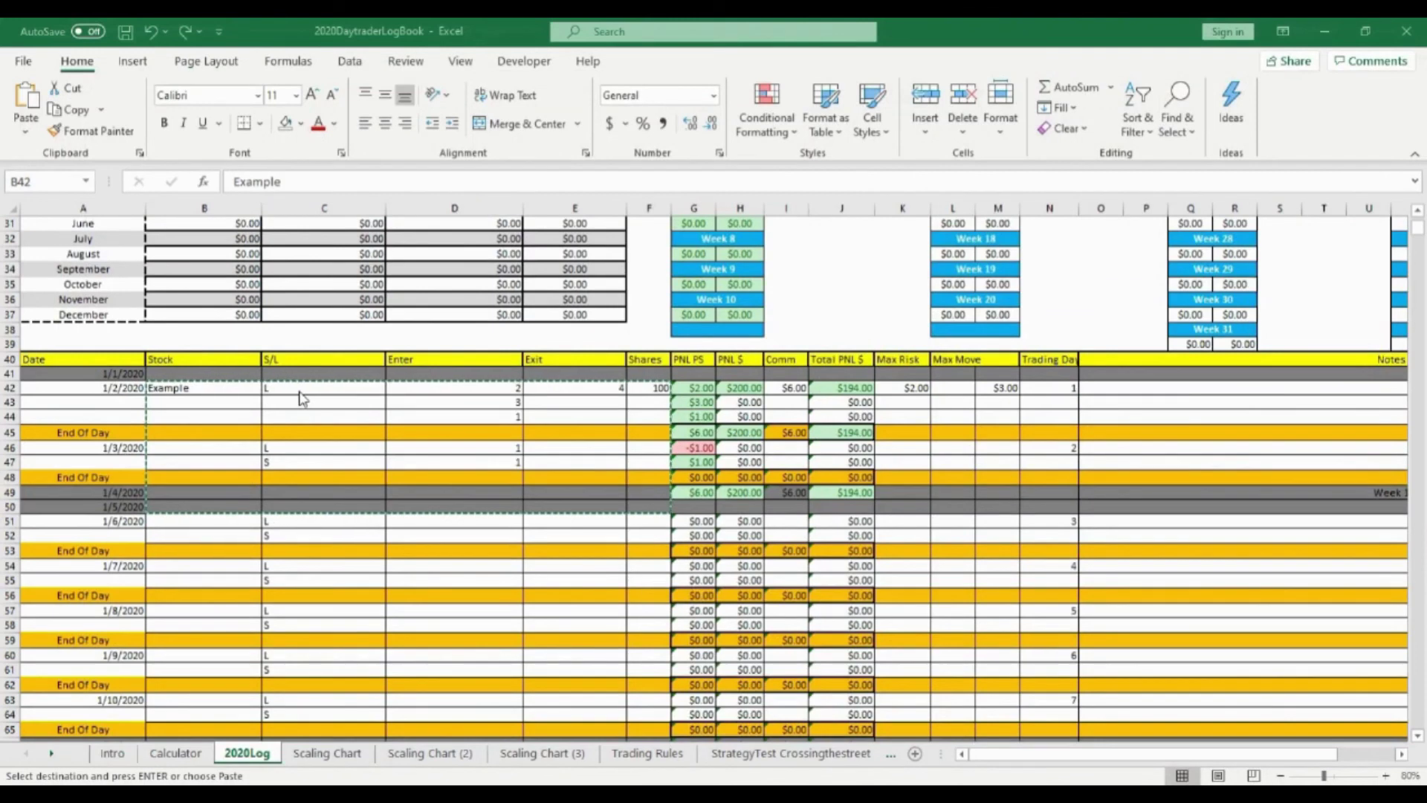
pyautogui.hotkey('ctrl', 'v')
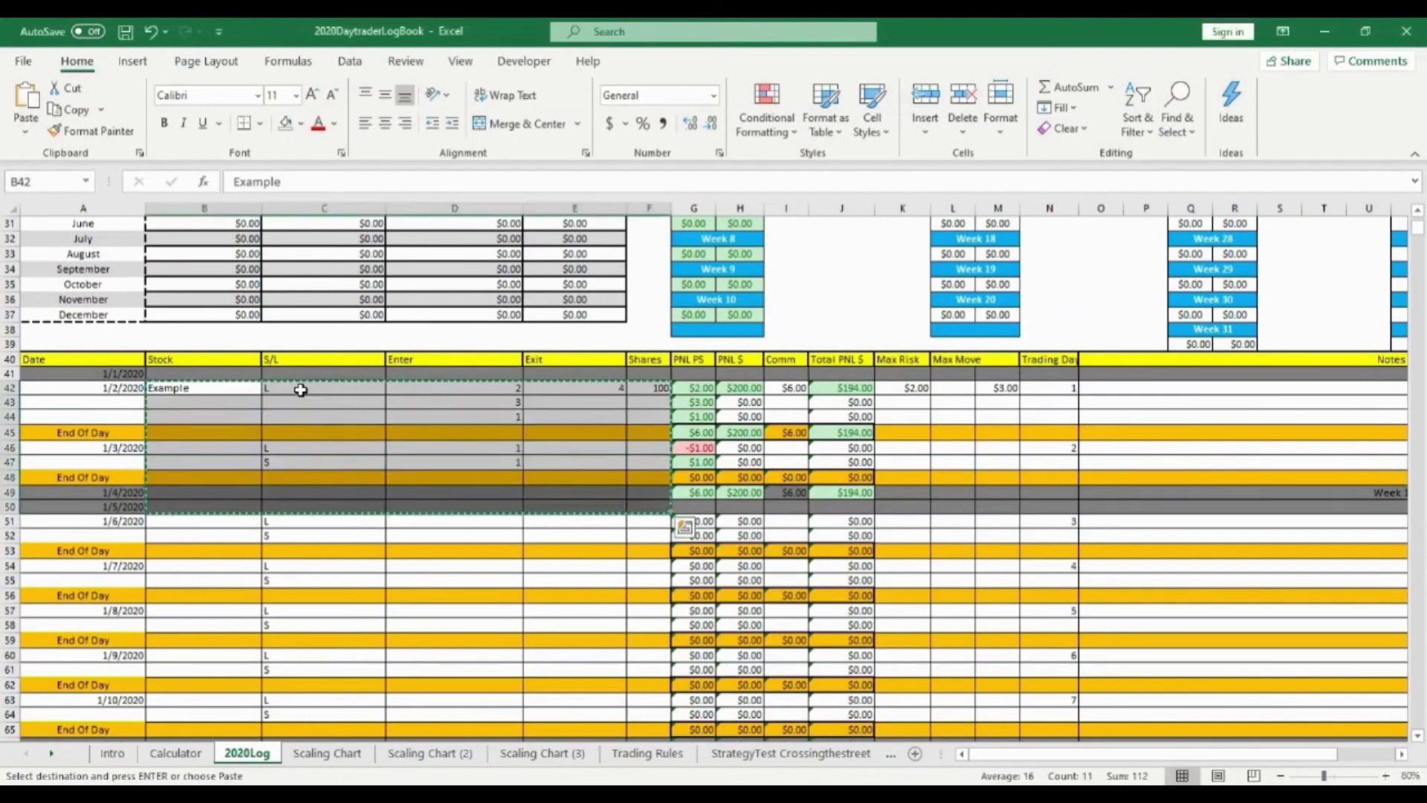
pyautogui.click(299, 391)
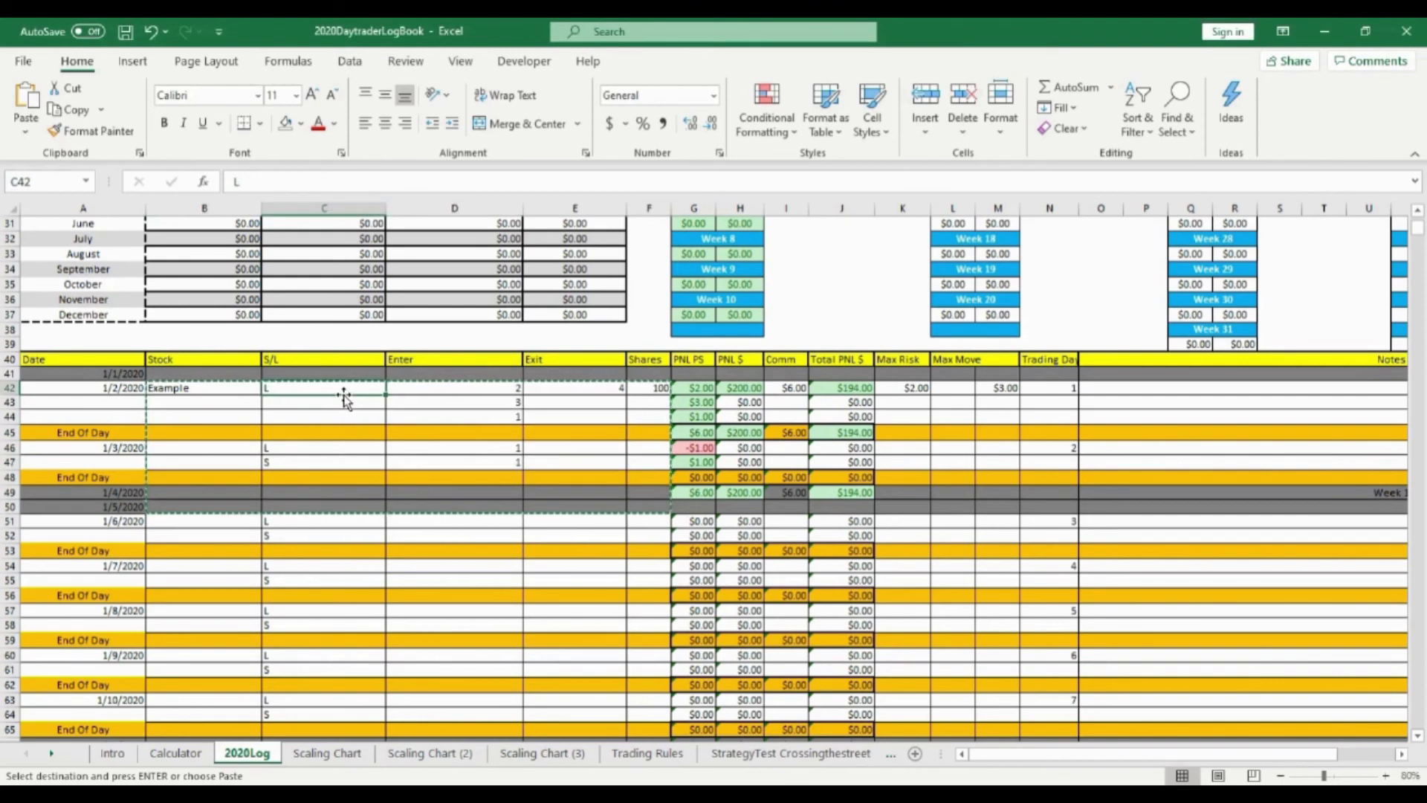
pyautogui.press('Escape')
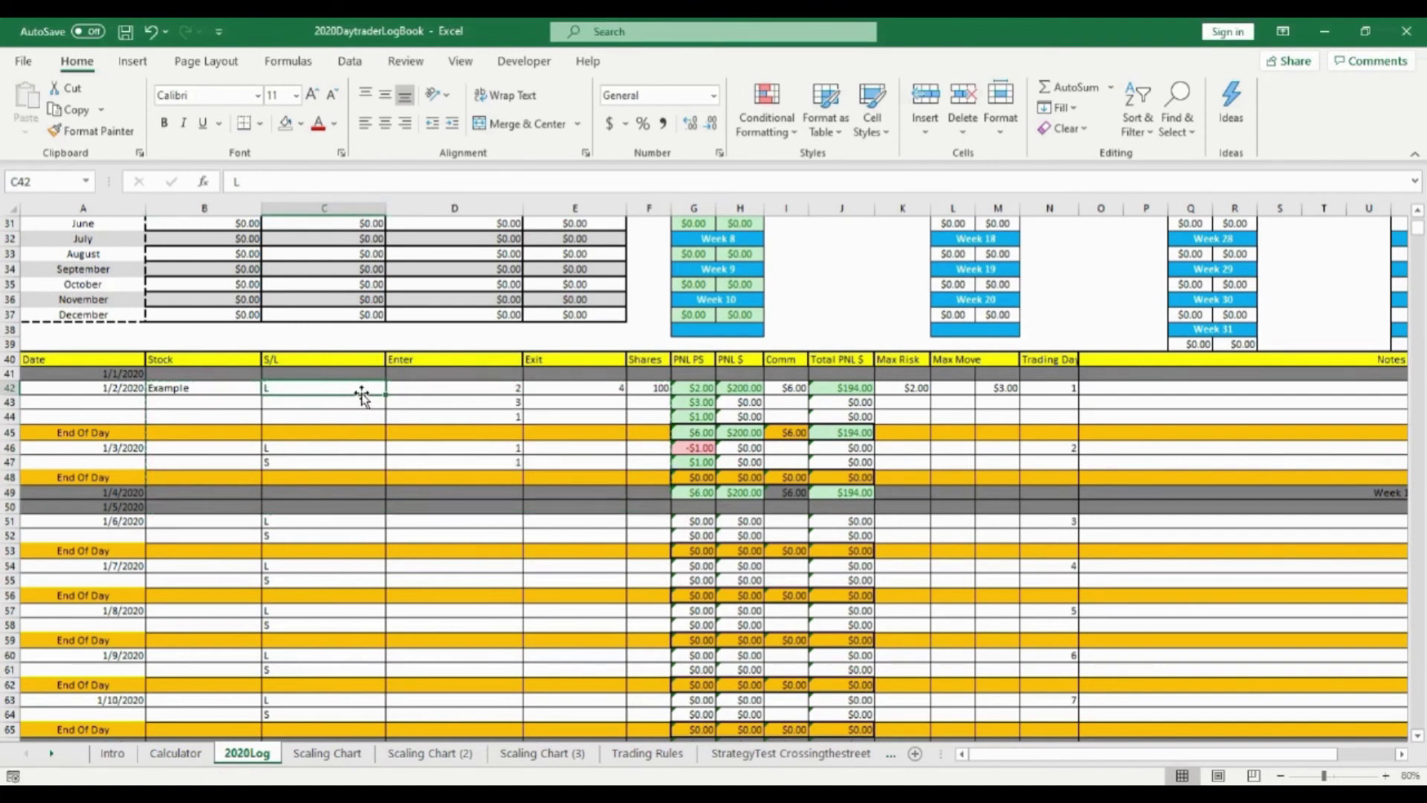
# Check the Enter cells of the 1/2/2020 and 1/3/2020 trades and the monthly and weekly totals above them
pyautogui.click(411, 403)
pyautogui.click(447, 460)
pyautogui.click(433, 418)
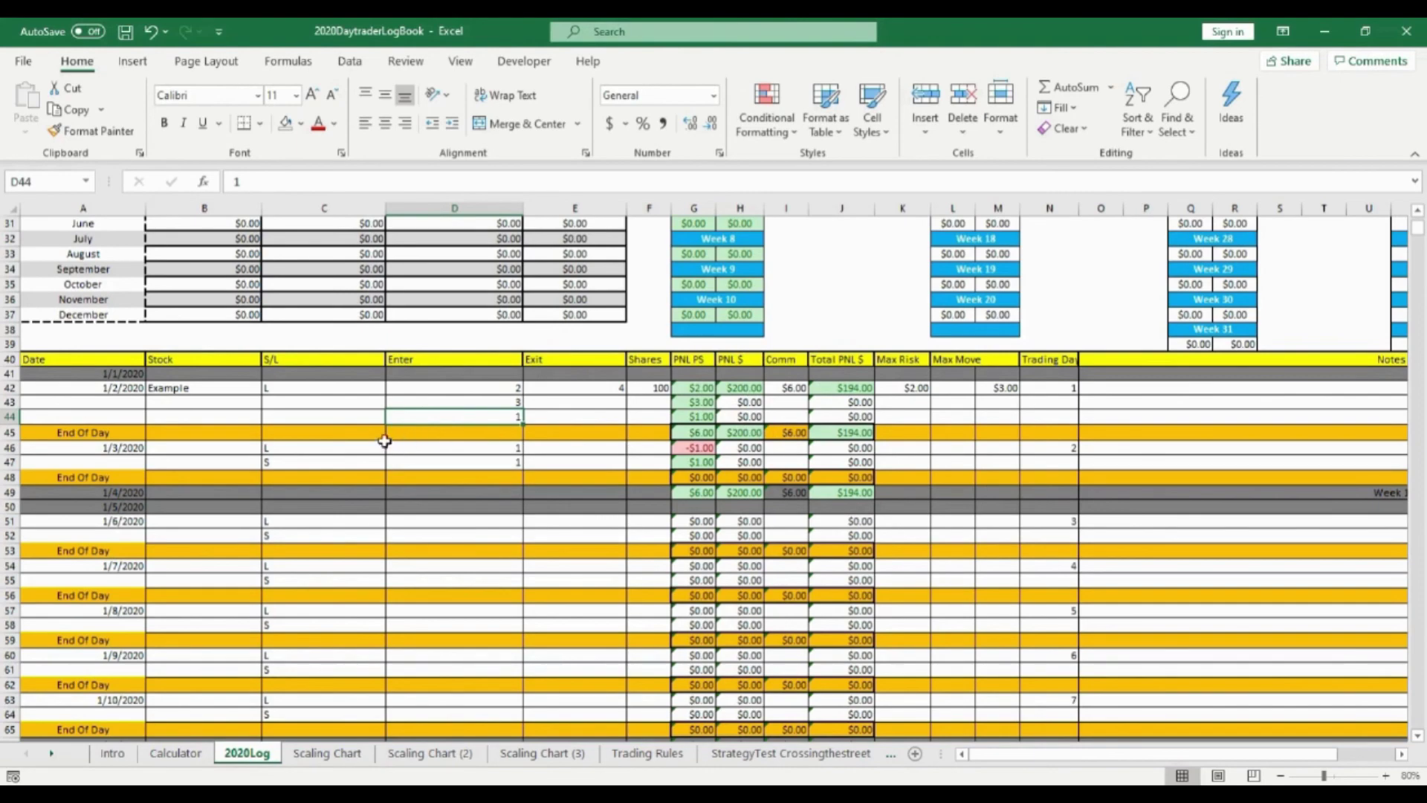
pyautogui.scroll(4, 816, 417)
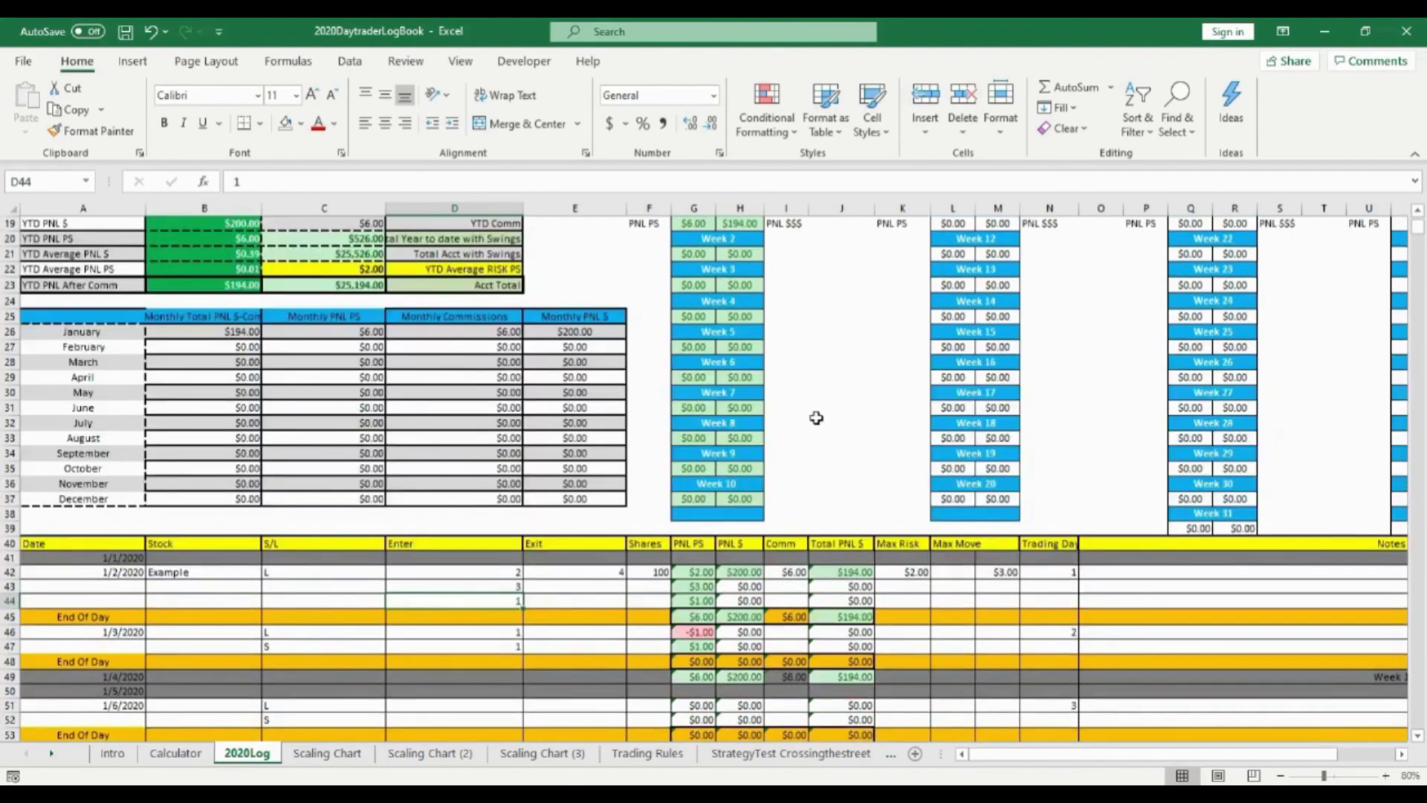
pyautogui.scroll(2, 787, 360)
pyautogui.scroll(-1, 669, 421)
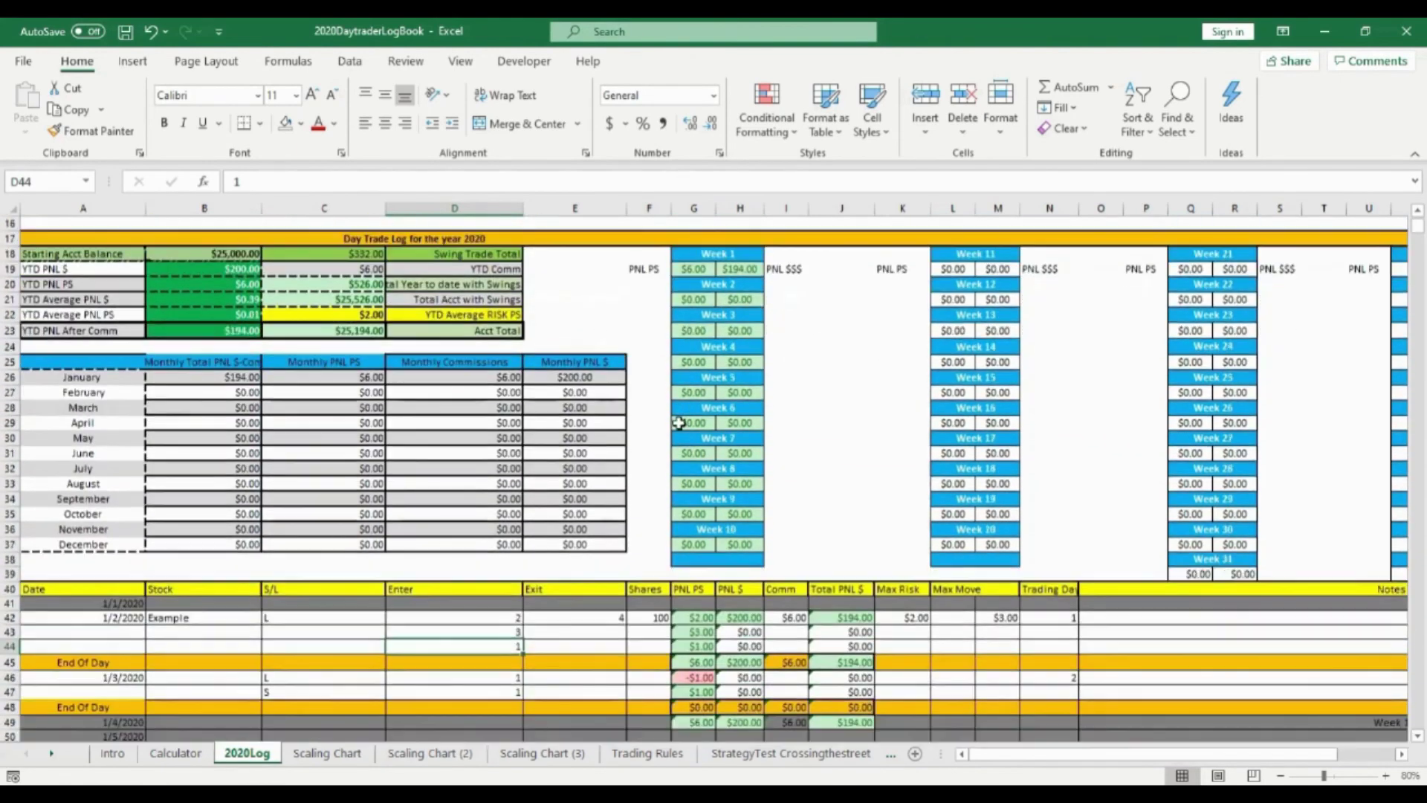
pyautogui.scroll(-3, 777, 397)
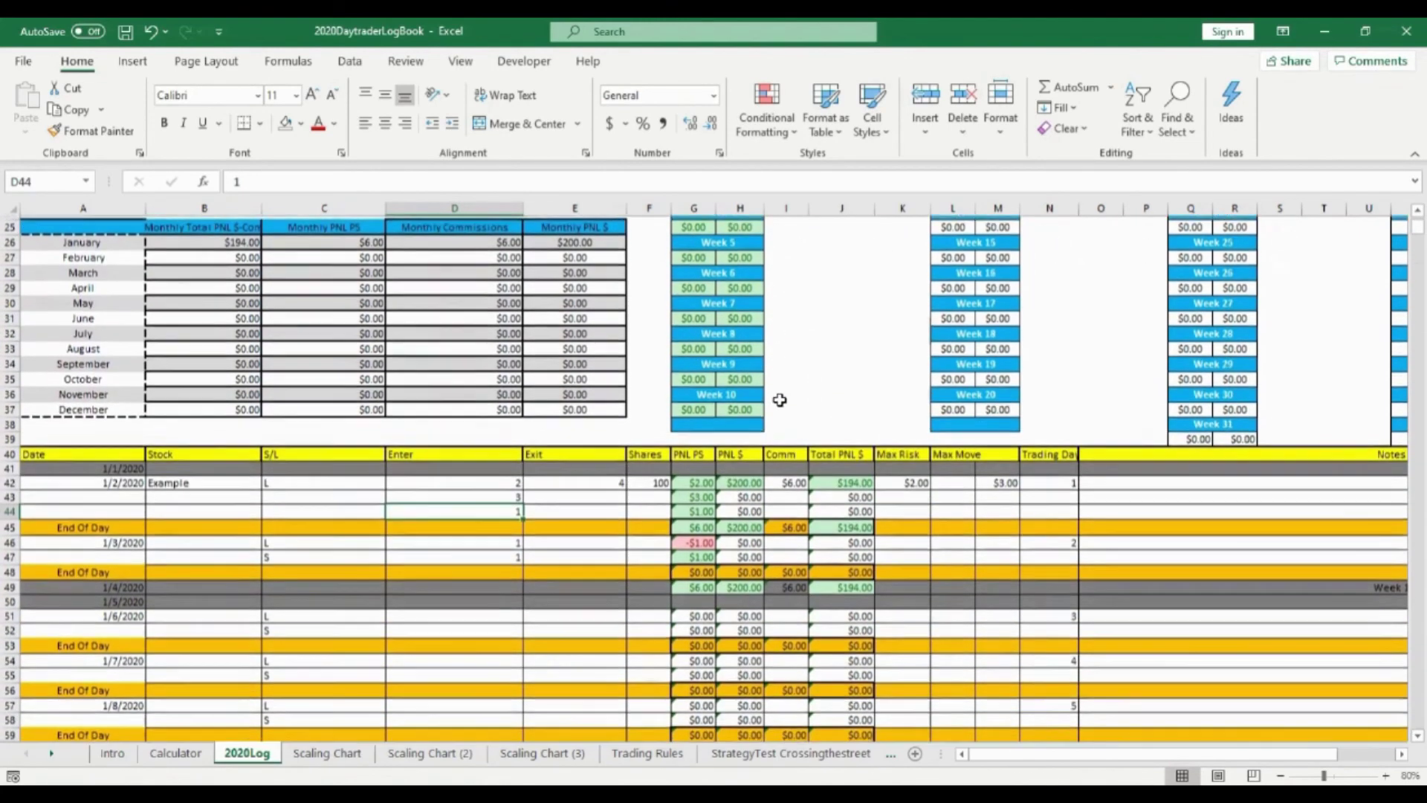
pyautogui.scroll(4, 773, 399)
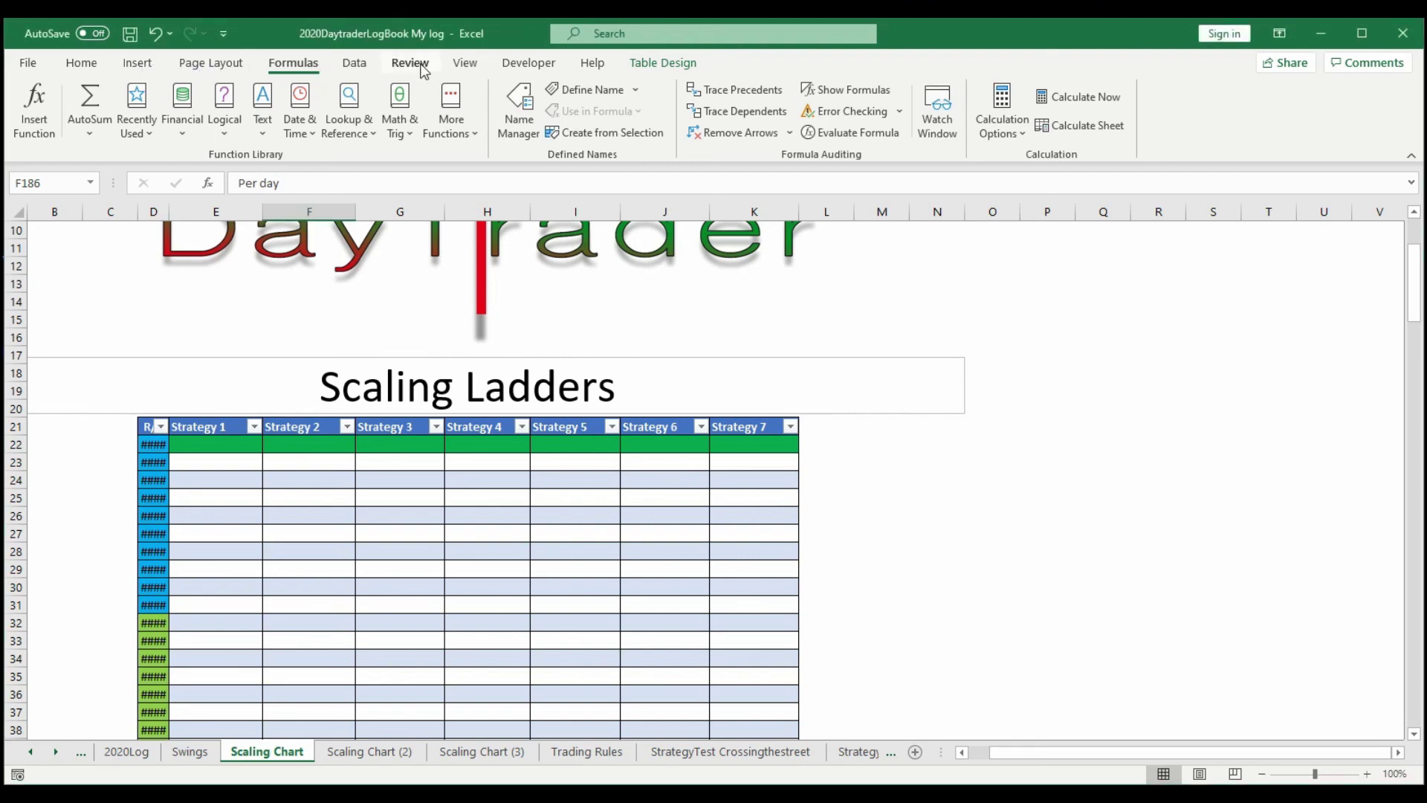
# Protect the Scaling Chart sheet of the 2020DaytraderLogBook My log workbook without a password, keeping the offered permissions
pyautogui.click(410, 63)
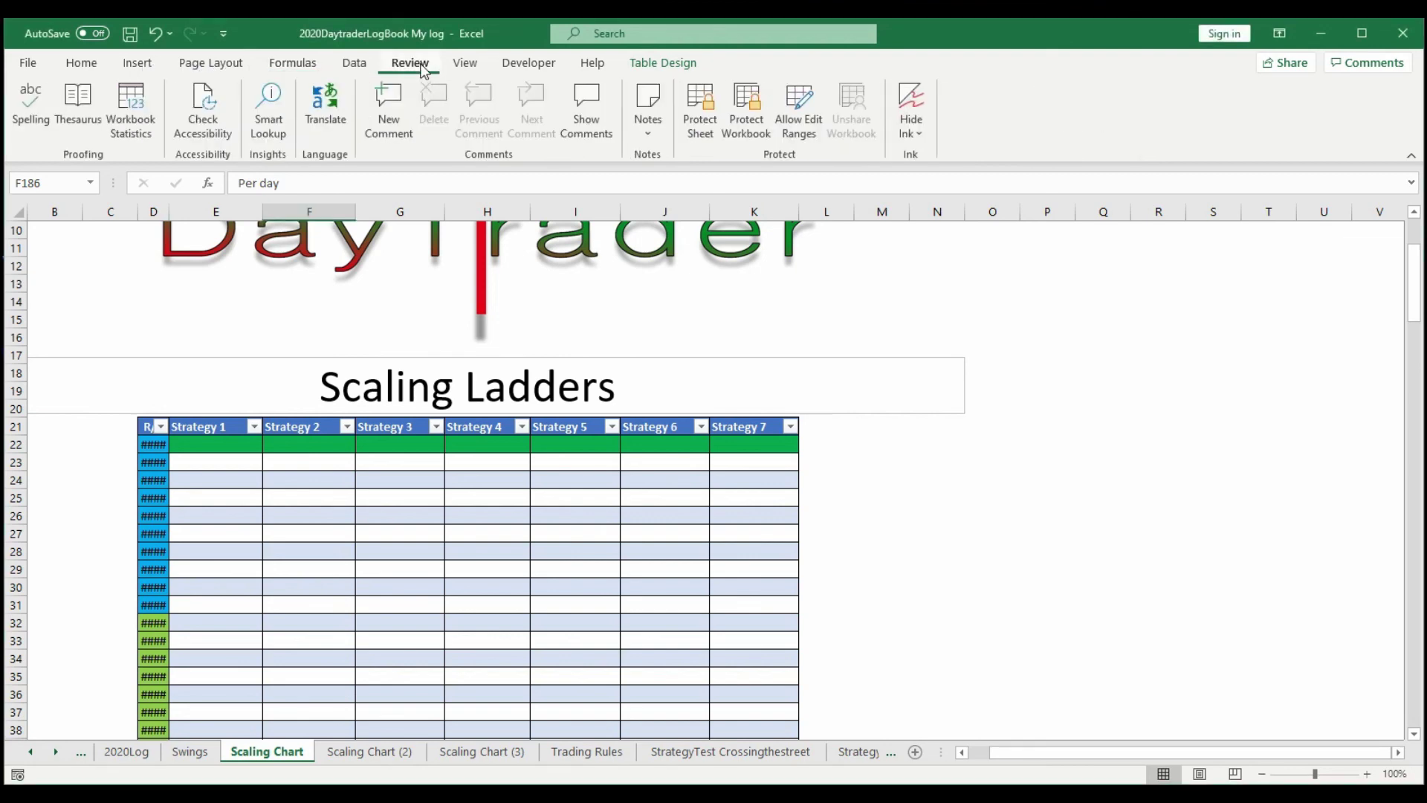
pyautogui.click(702, 101)
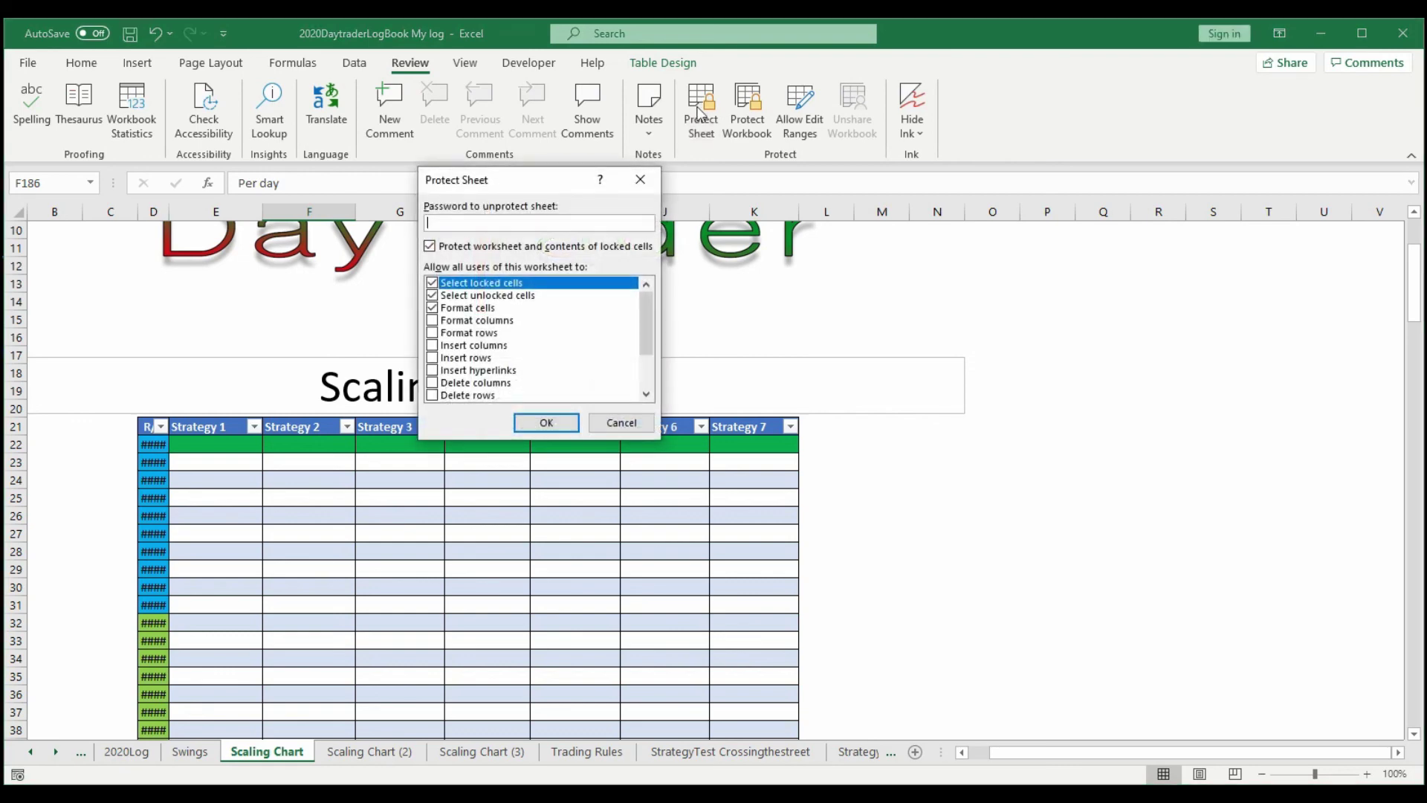
pyautogui.click(547, 426)
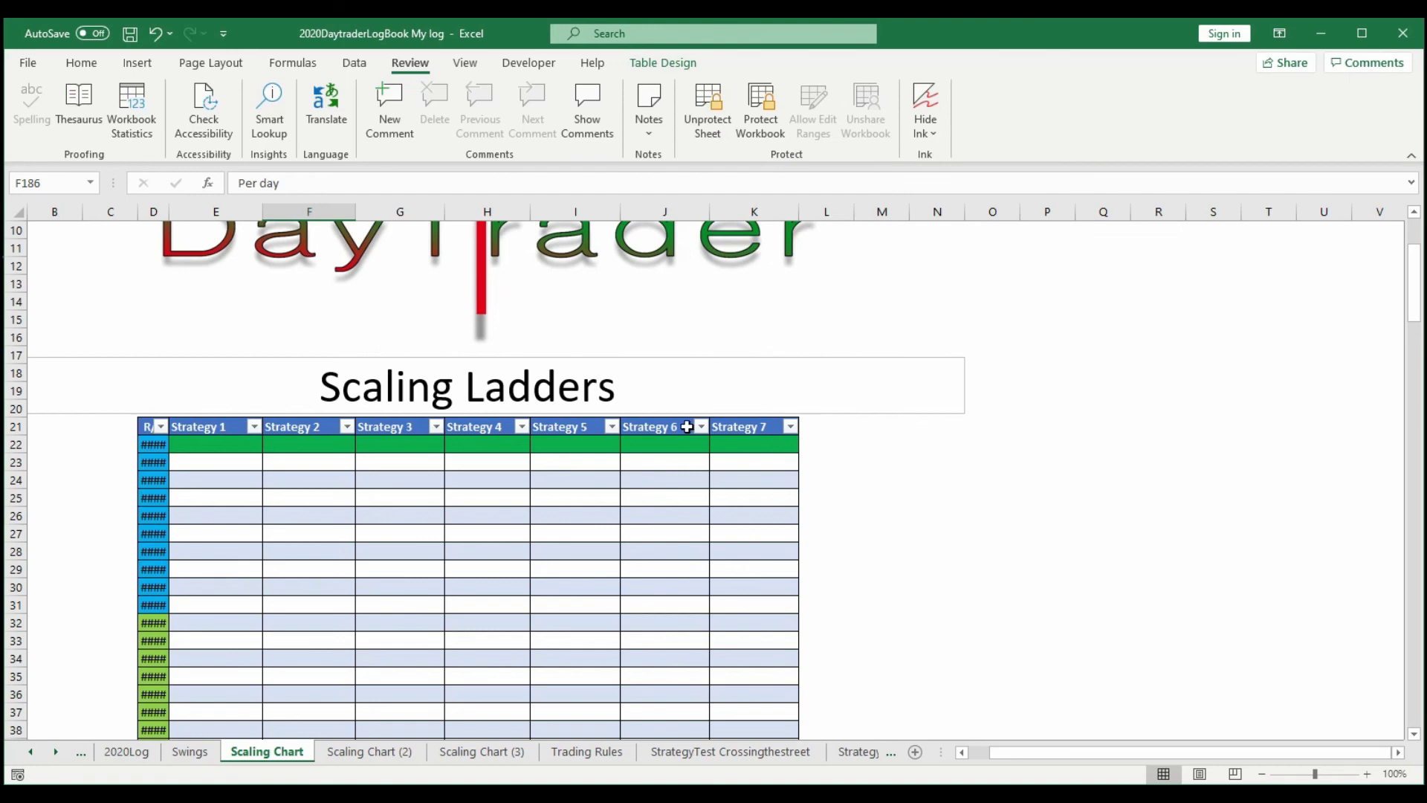
# Unprotect the Scaling Chart sheet to widen column D until its R/R amounts fit, and protect it again without a password
pyautogui.click(707, 110)
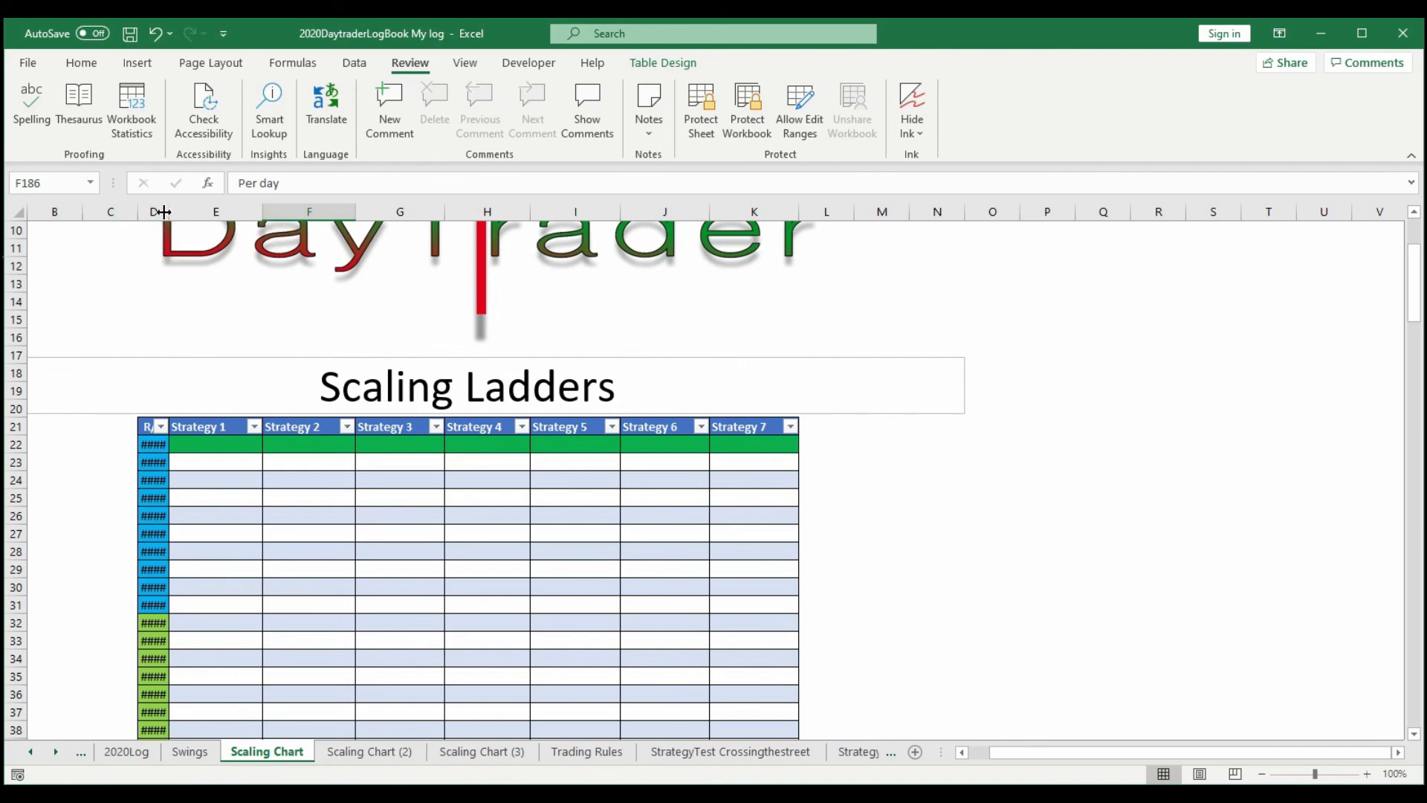
pyautogui.moveTo(167, 211); pyautogui.dragTo(221, 212)
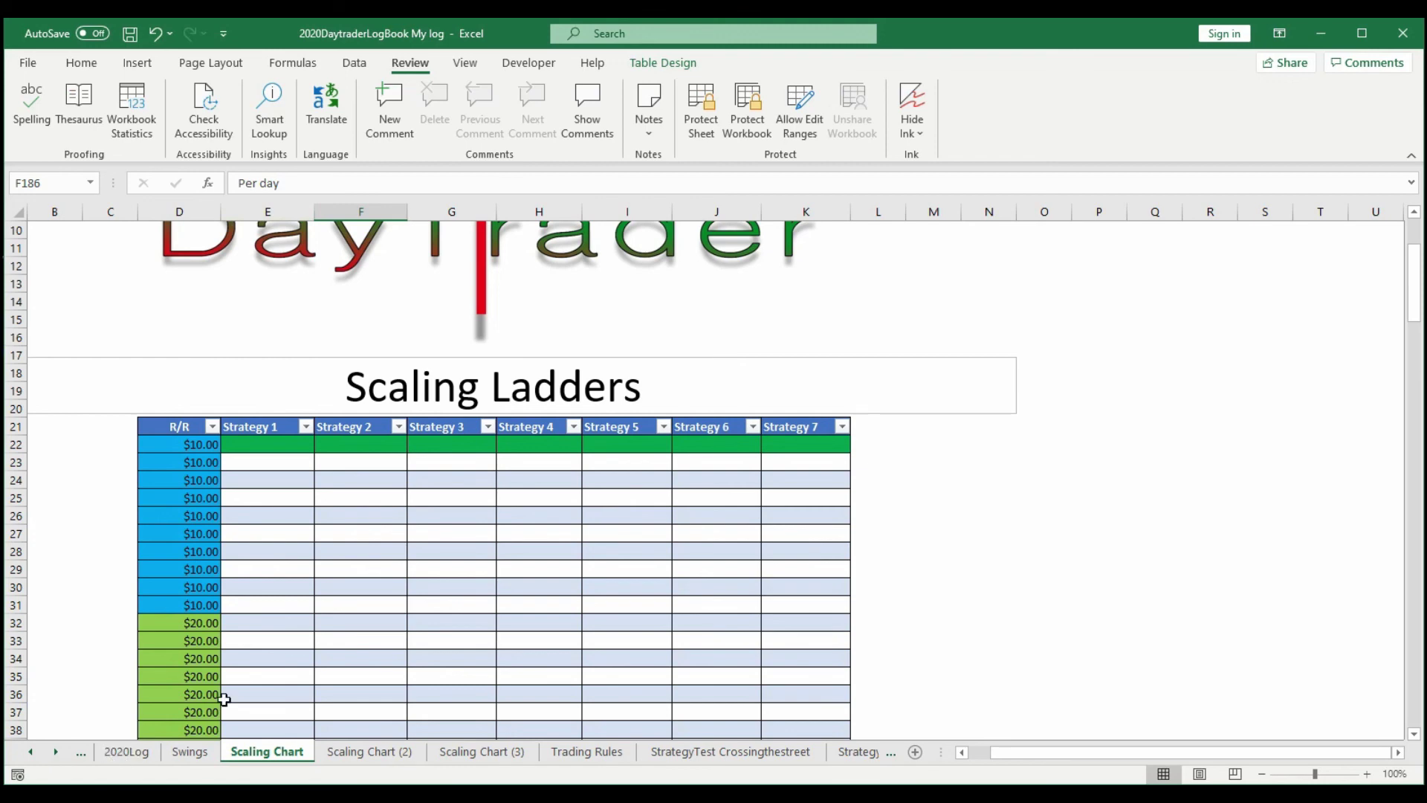
pyautogui.click(697, 104)
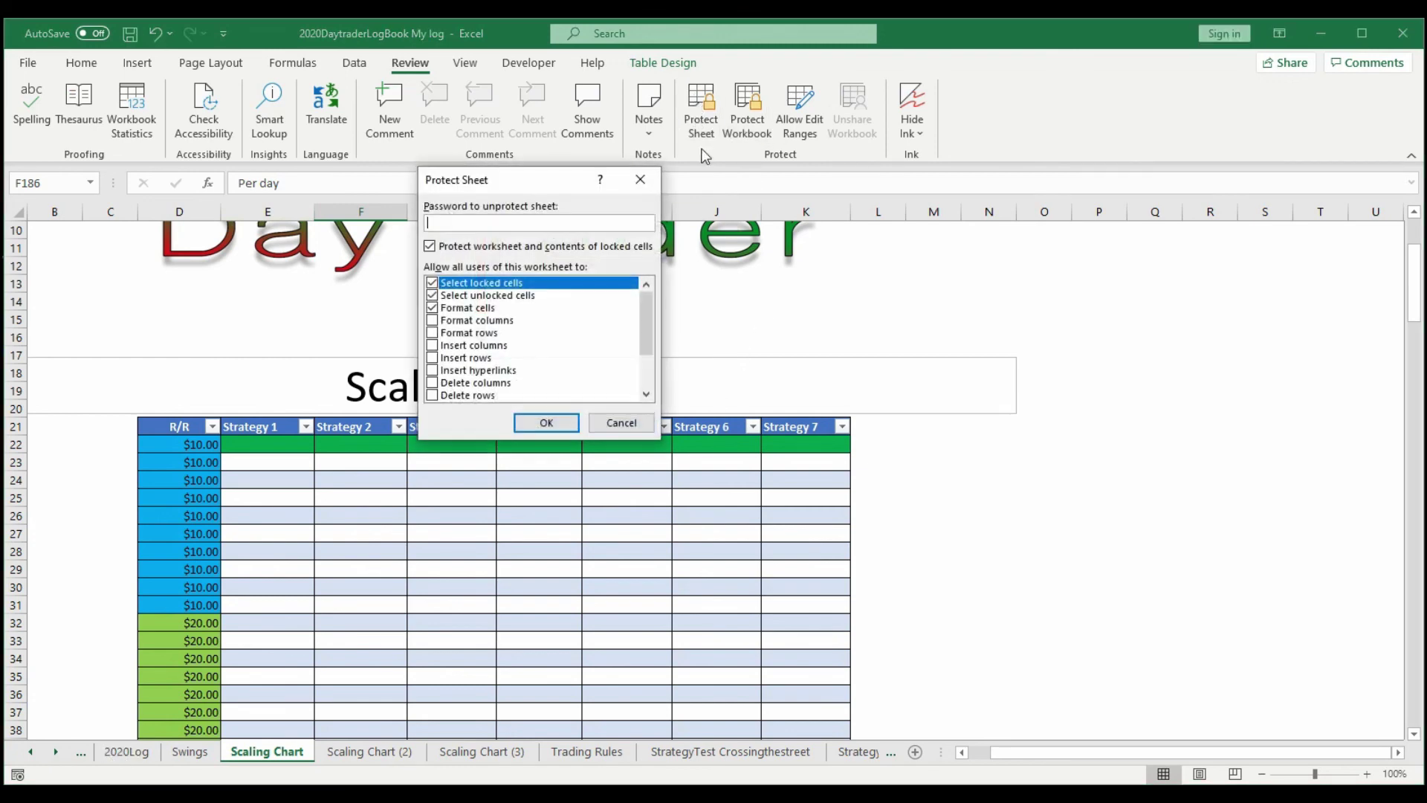
pyautogui.click(546, 420)
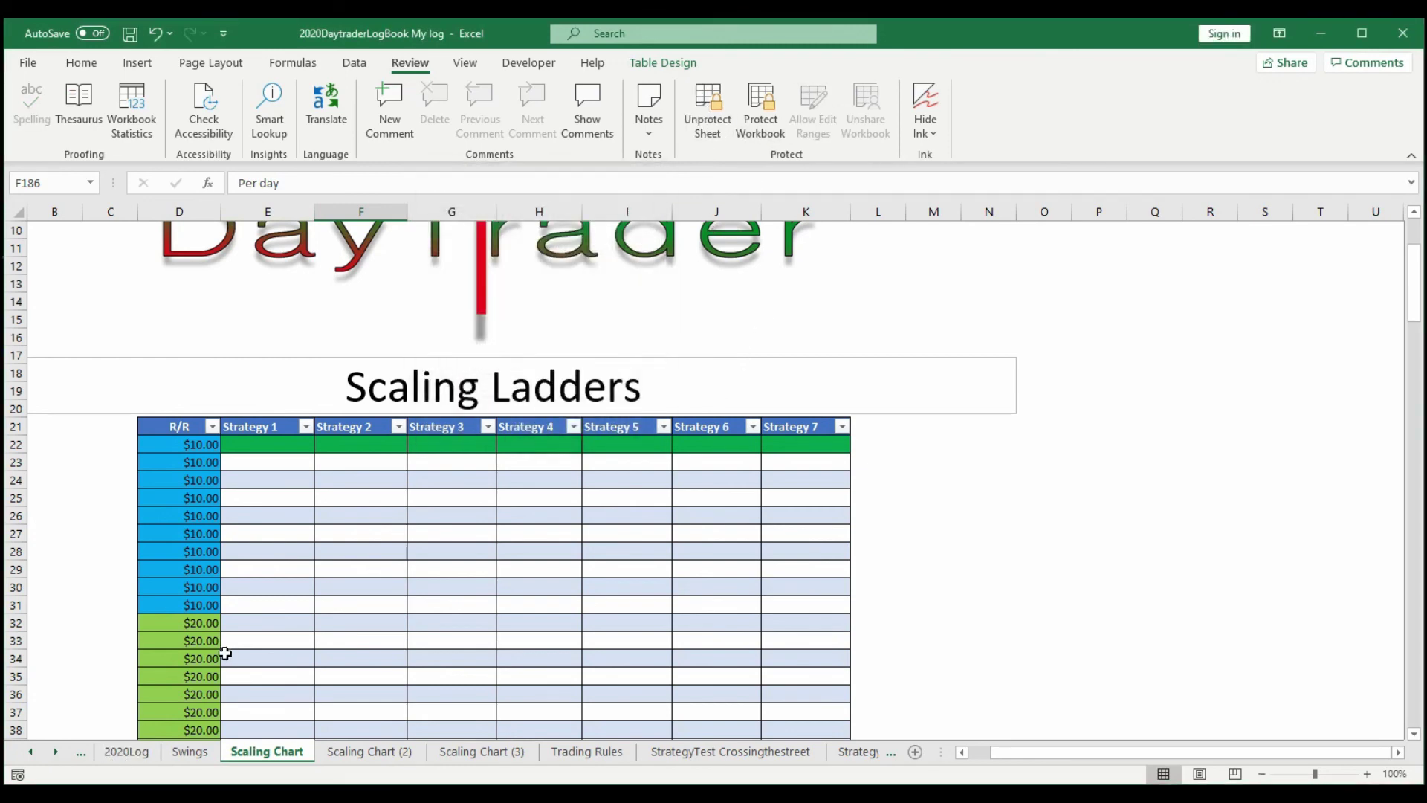
# On the Strategy Tracker (2) sheet, replace the Ticker header in M18 of the first Strategy 4 table with roku
pyautogui.click(55, 753)
pyautogui.click(55, 752)
pyautogui.click(55, 753)
pyautogui.click(55, 752)
pyautogui.click(689, 752)
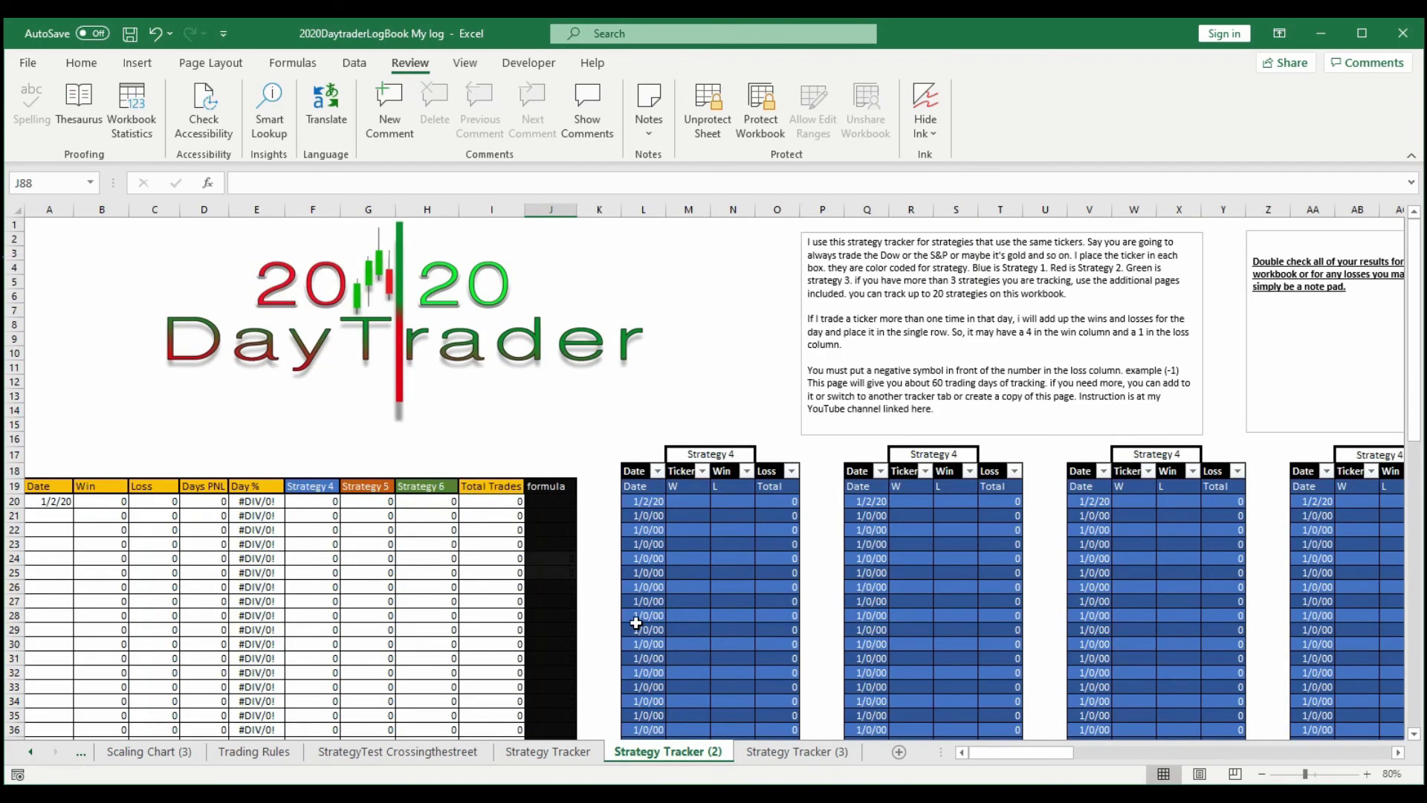
pyautogui.click(682, 473)
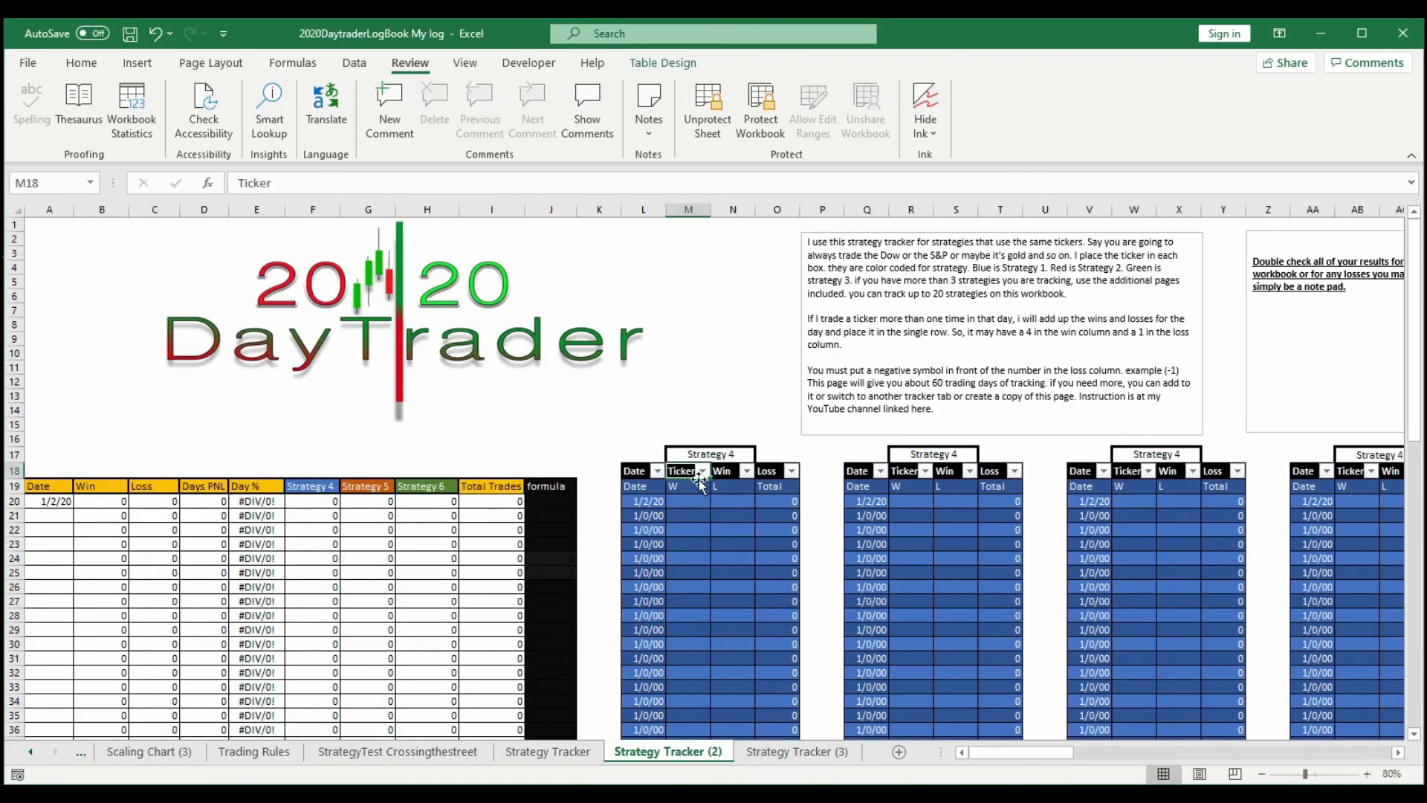
pyautogui.write('roku')
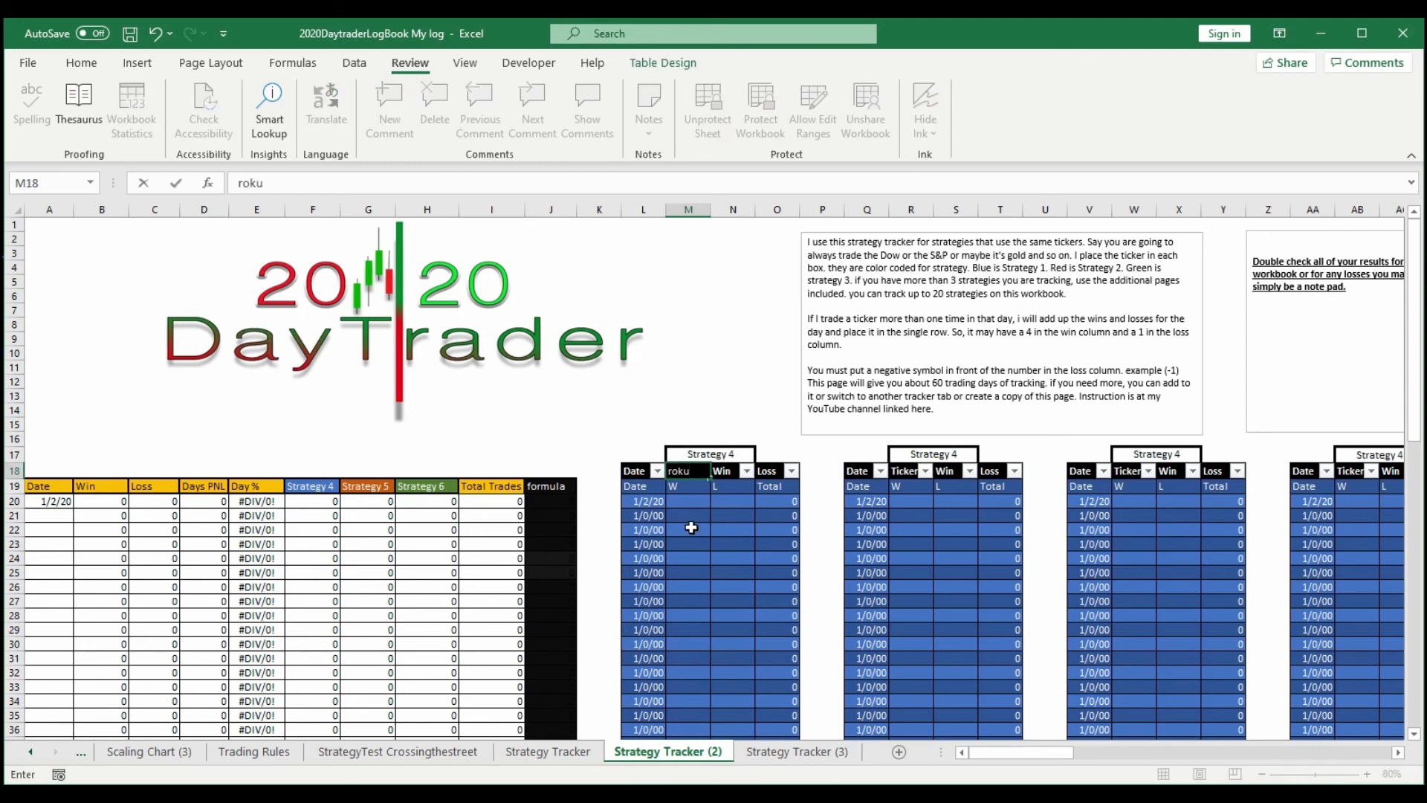
pyautogui.click(699, 525)
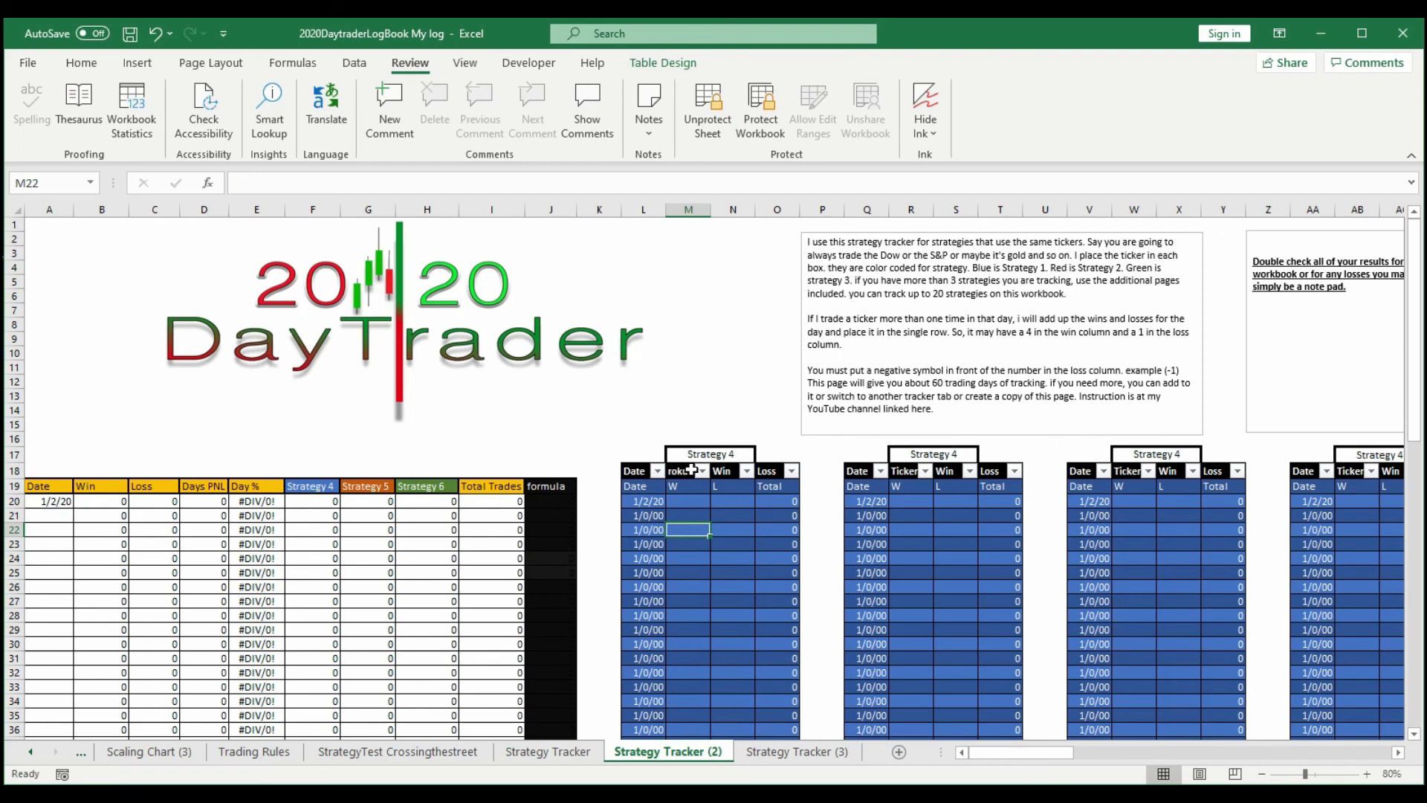
# Unprotect the Strategy Tracker (2) sheet to widen Date column L slightly, and protect it again without a password
pyautogui.click(706, 108)
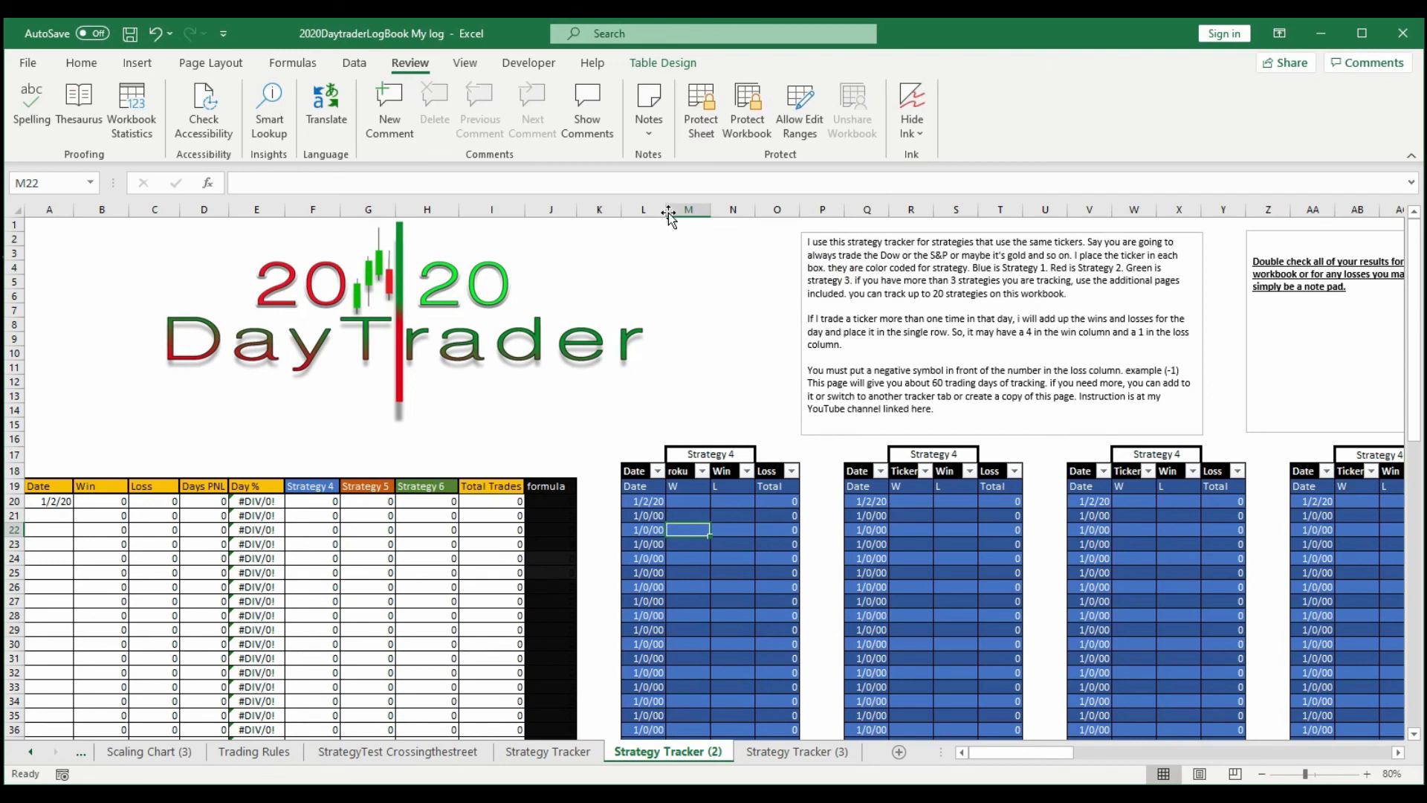
pyautogui.moveTo(666, 211); pyautogui.dragTo(681, 211)
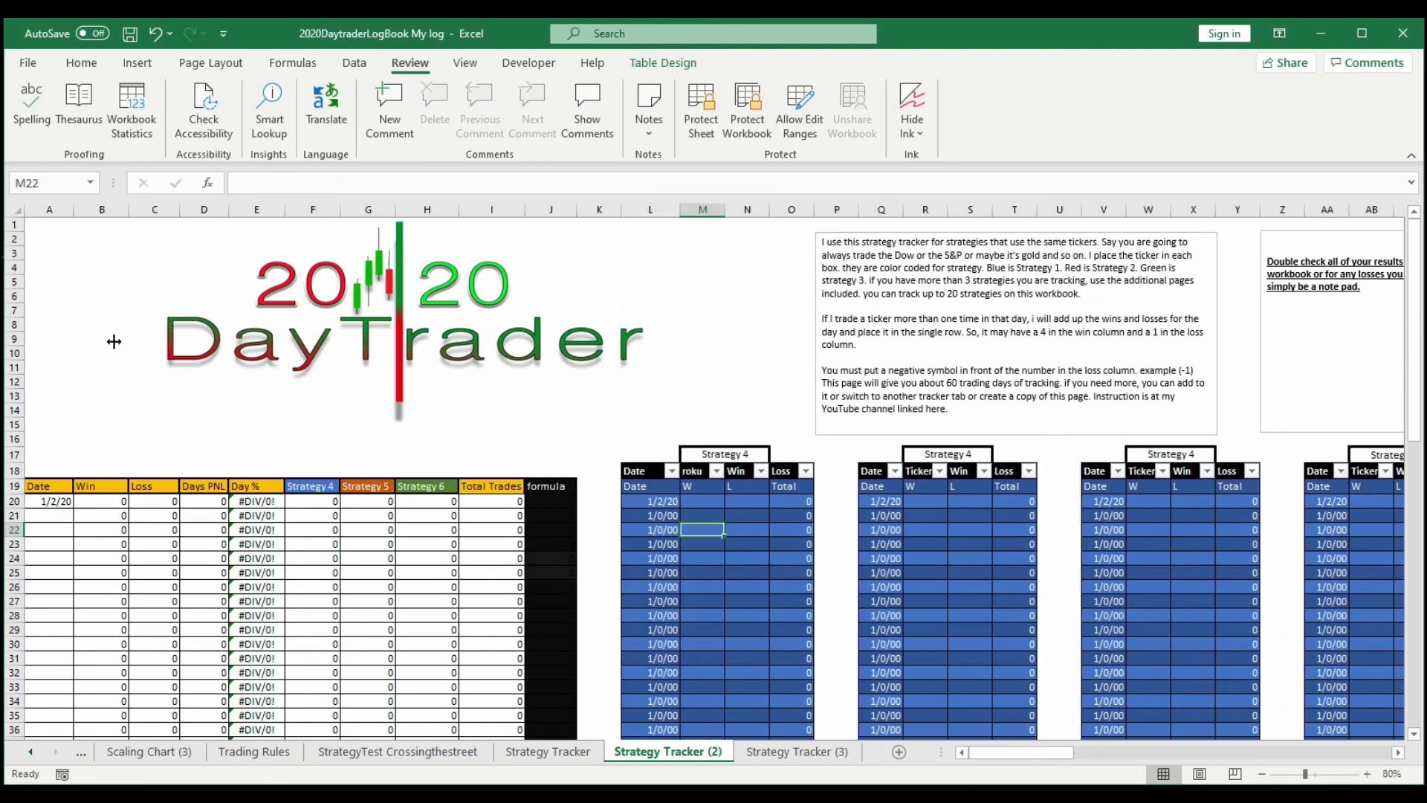
pyautogui.click(703, 107)
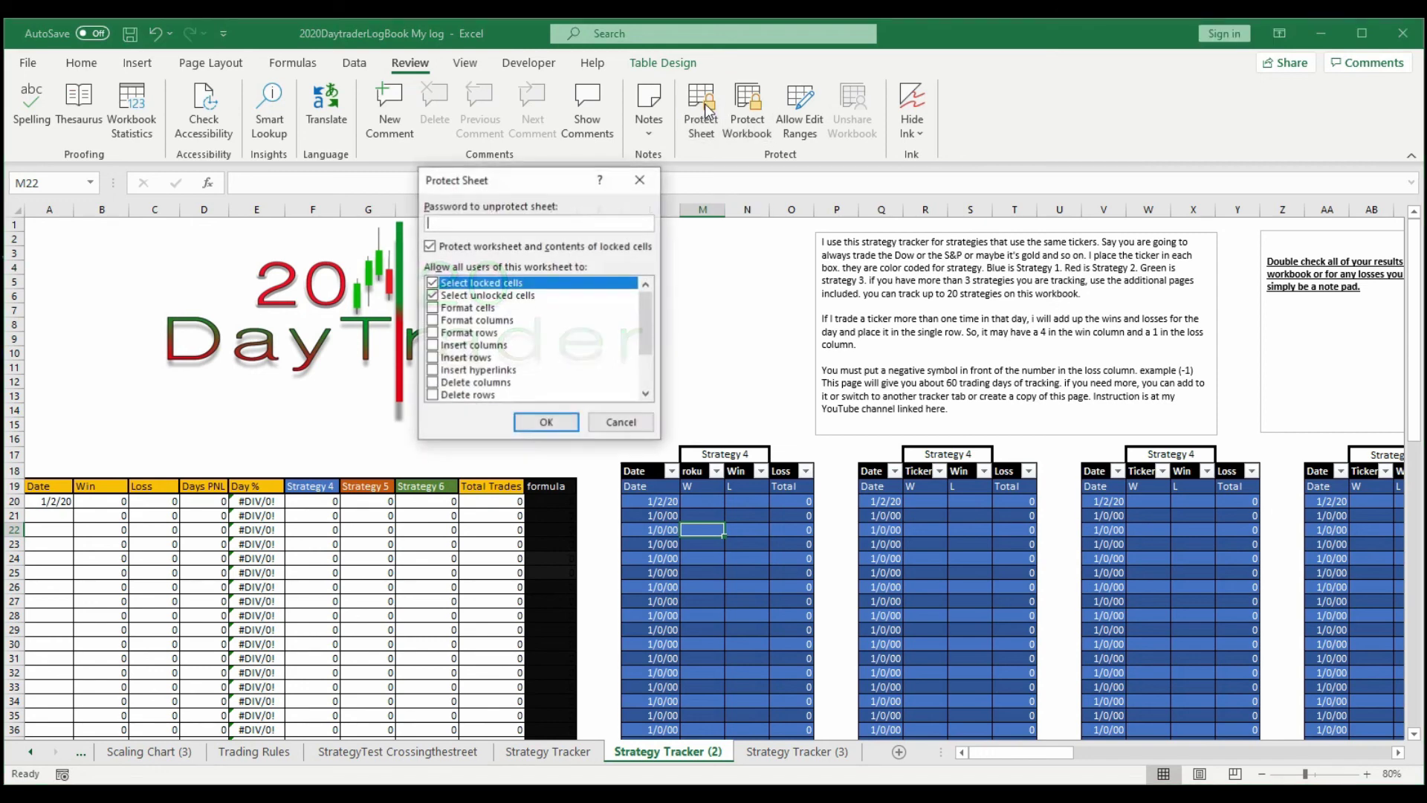
pyautogui.click(546, 421)
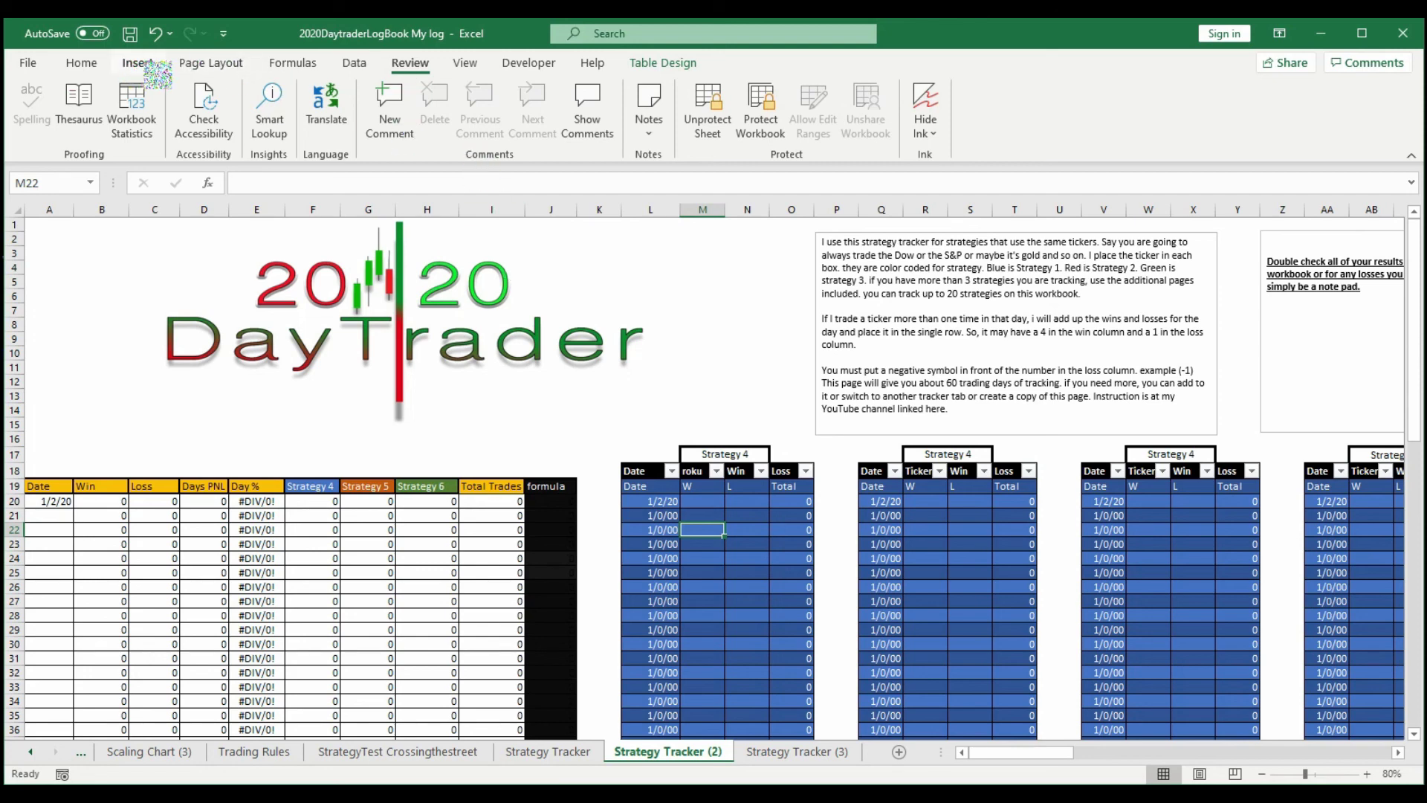
# Compare the insert options of Strategy Tracker (2) while protected and unprotected, and protect the sheet again without a password
pyautogui.click(144, 63)
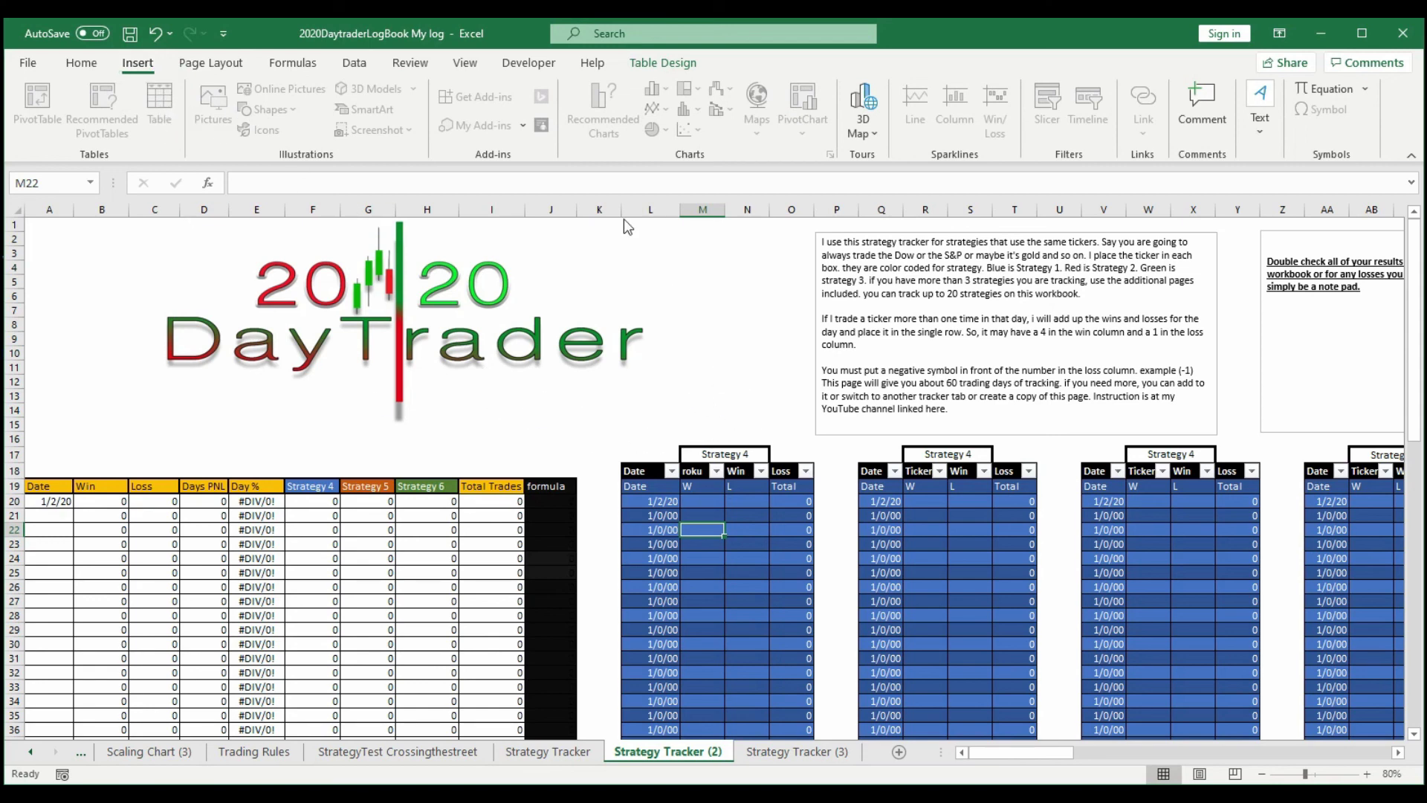
pyautogui.click(409, 62)
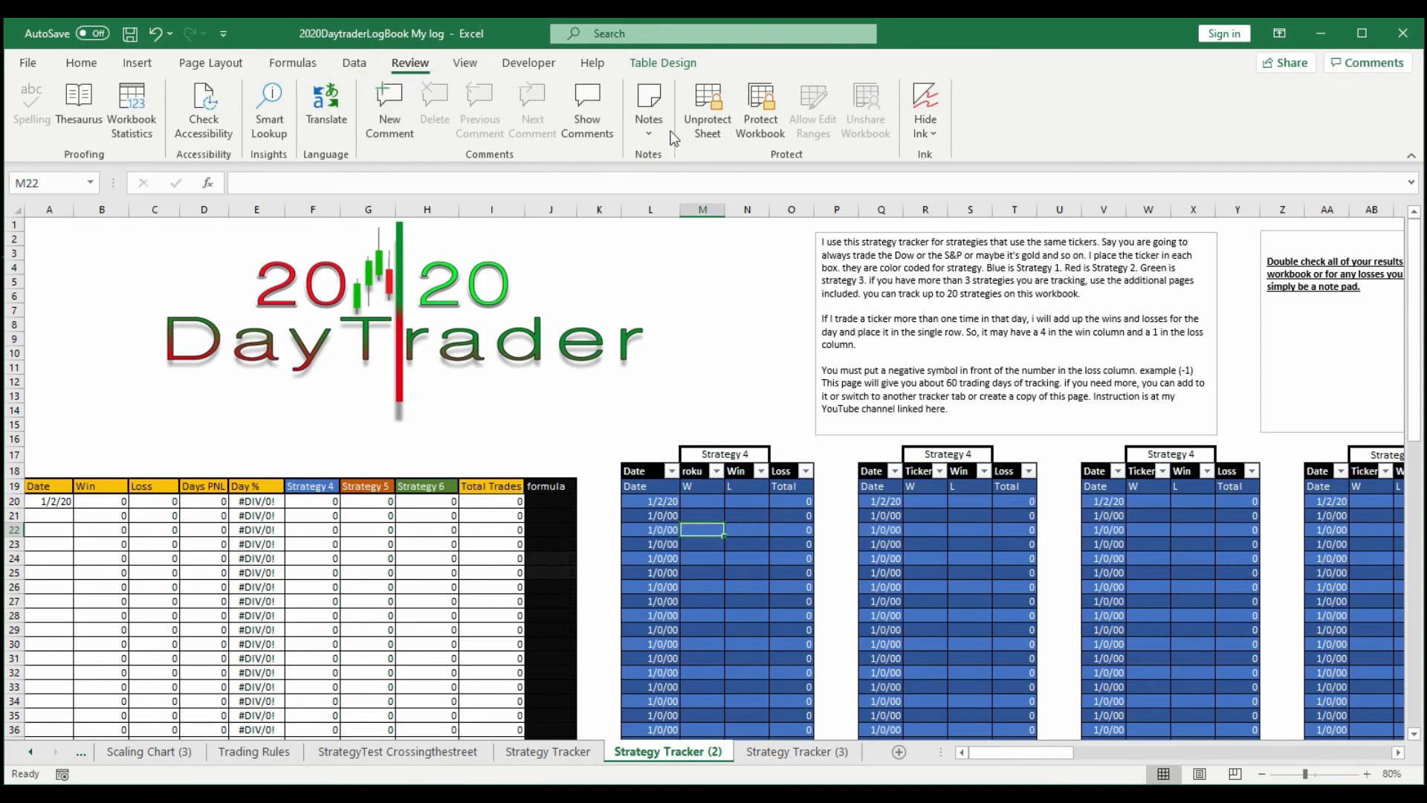
pyautogui.click(702, 111)
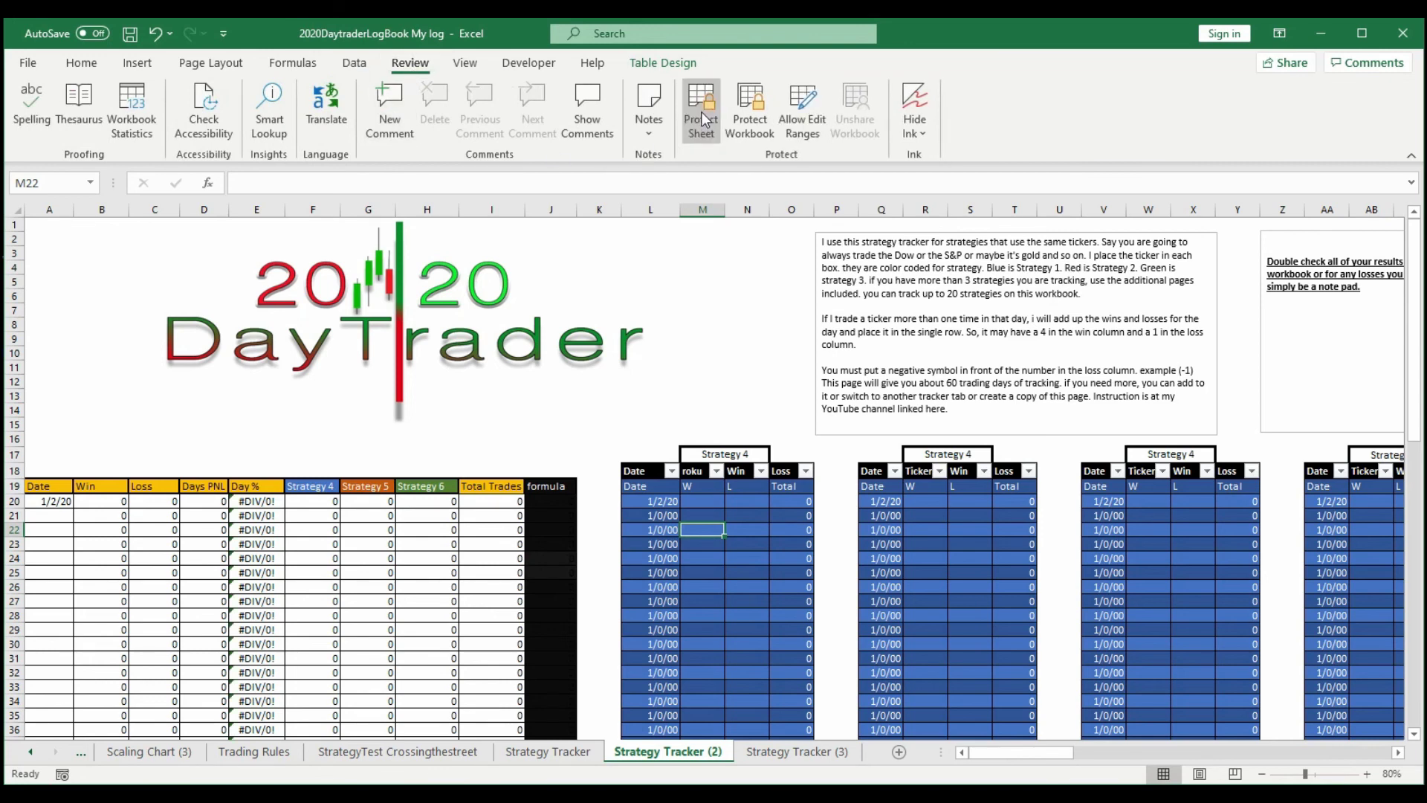
pyautogui.click(136, 66)
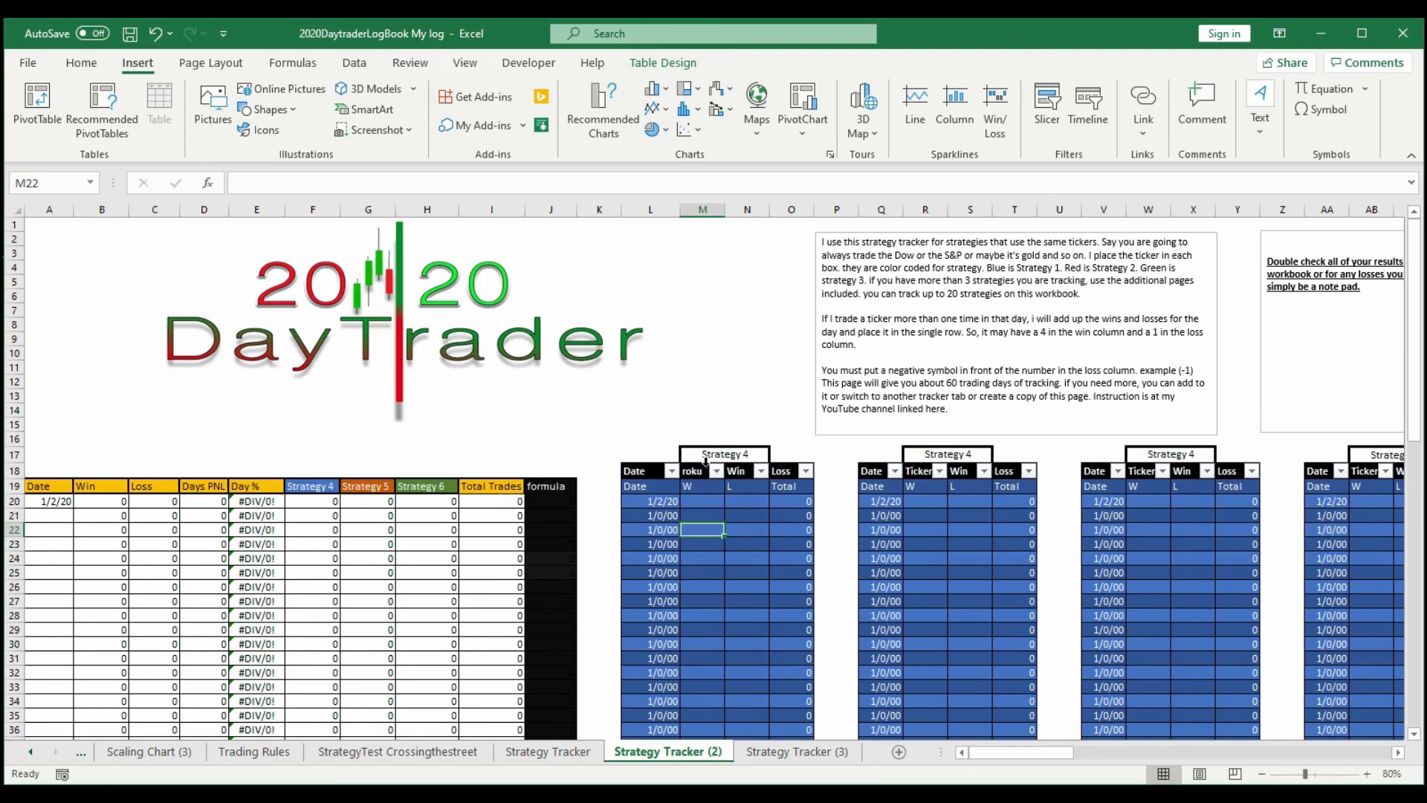
pyautogui.click(410, 63)
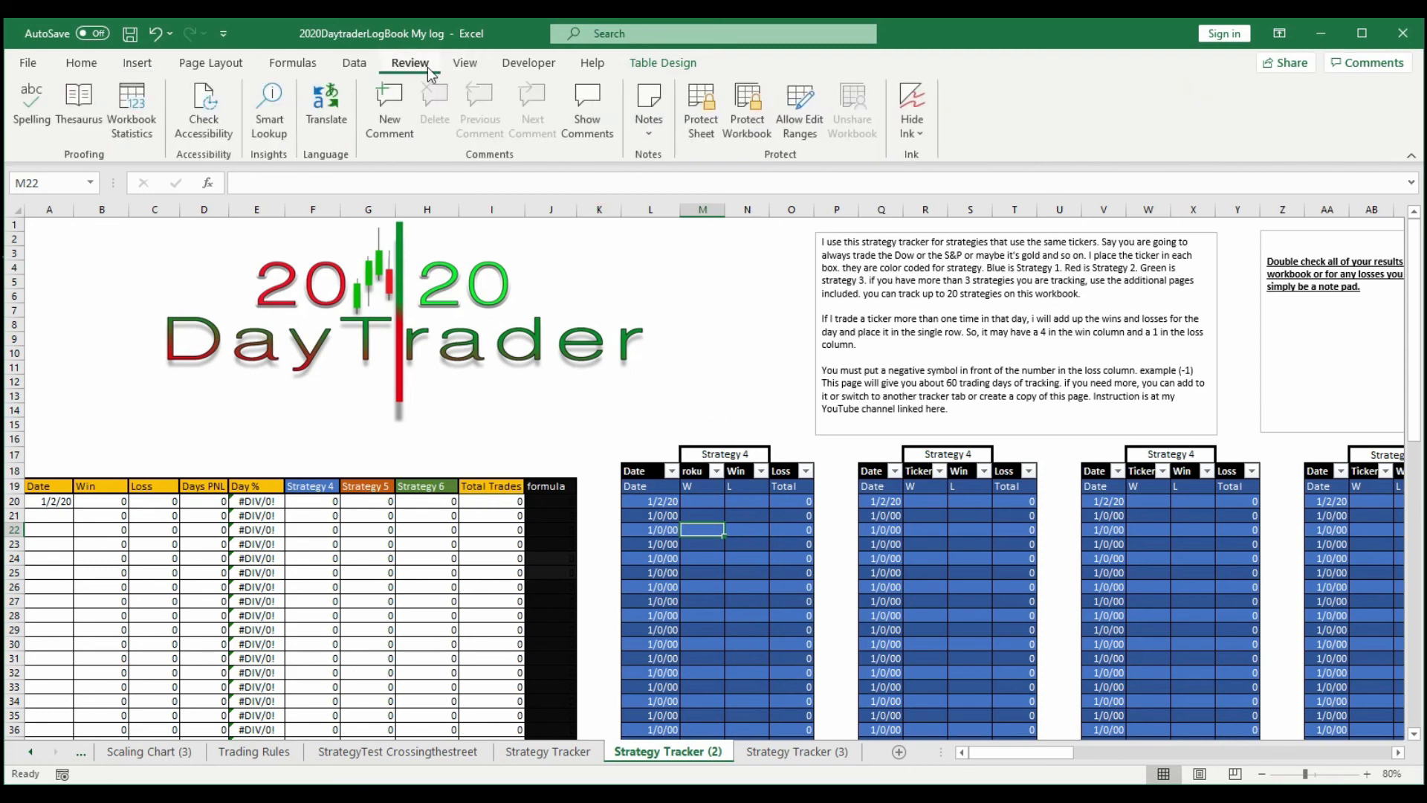
pyautogui.click(699, 109)
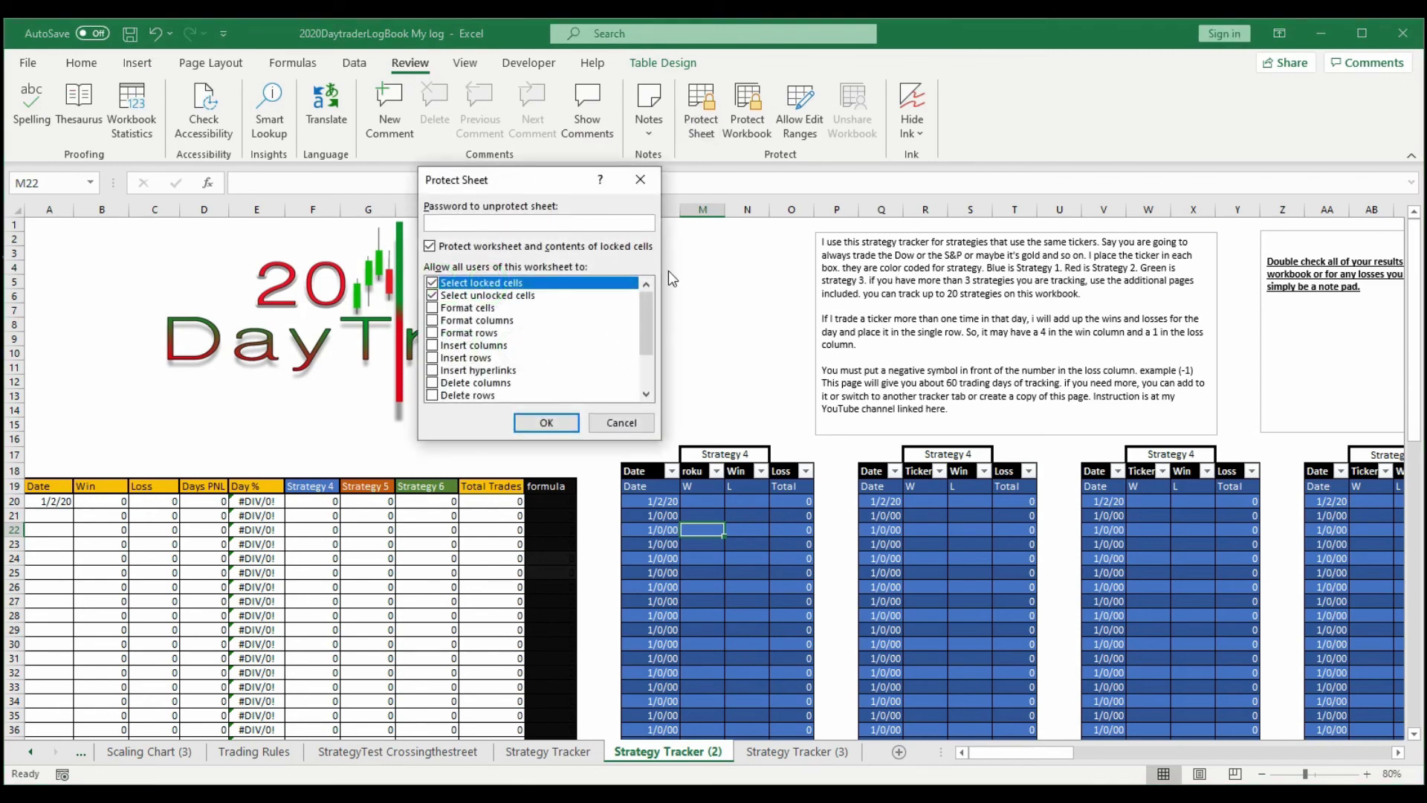
pyautogui.click(564, 422)
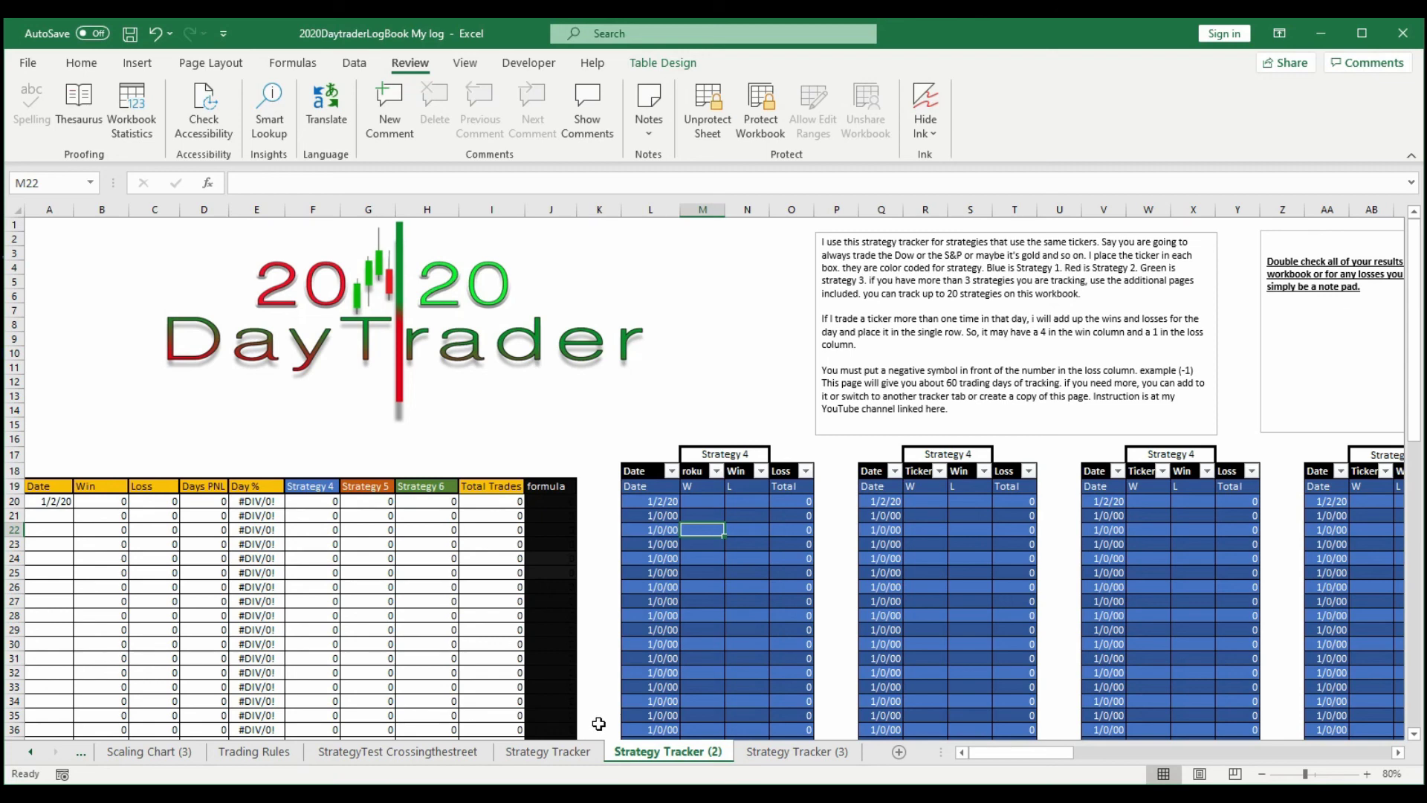
# Go back to the first sheets of the workbook and show the Swings sheet
pyautogui.keyDown('ctrl'); pyautogui.click(31, 749); pyautogui.keyUp('ctrl')
pyautogui.click(318, 752)
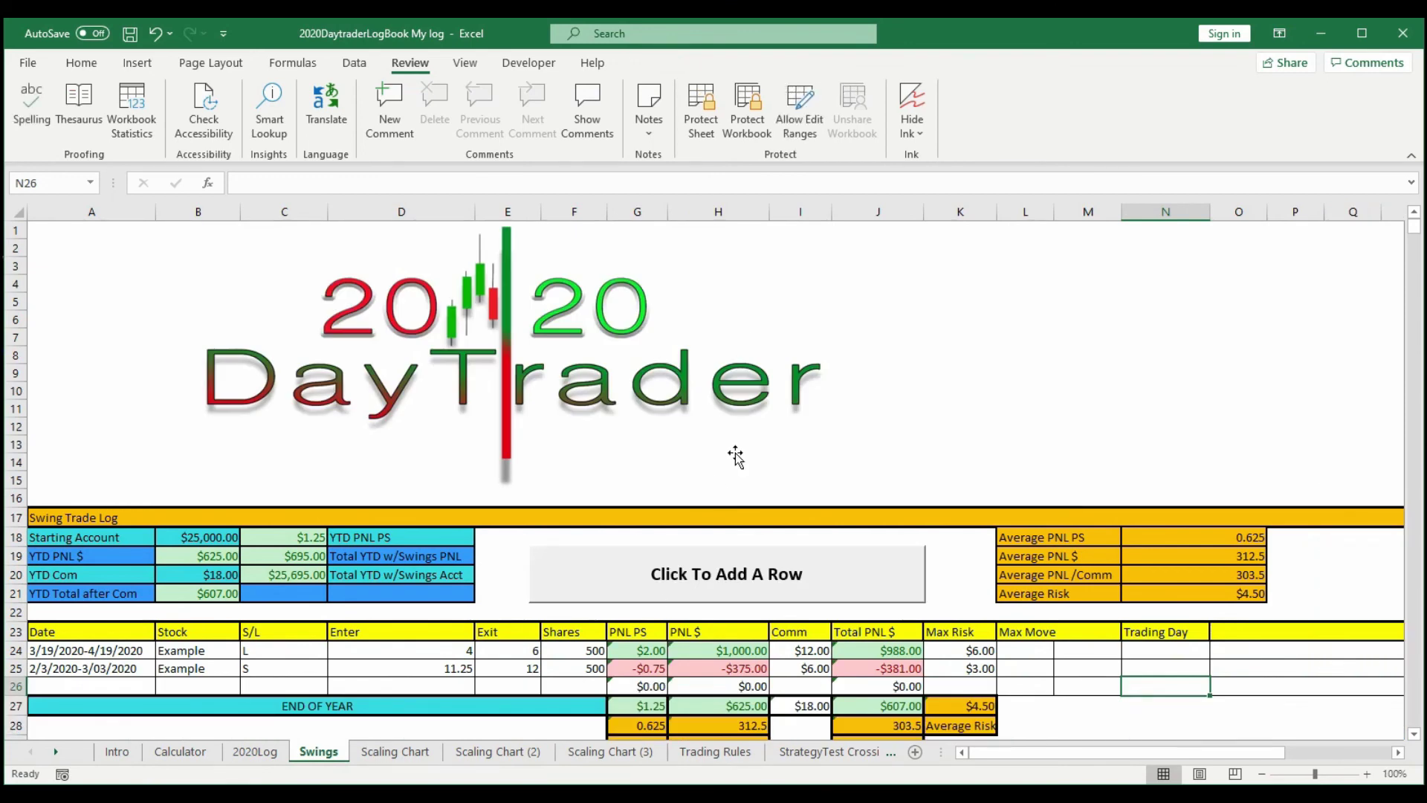
# Review the yearly, monthly and weekly totals on 2020DaytraderLogBook's 2020Log sheet and show the Intro sheet
pyautogui.scroll(-2, 754, 424)
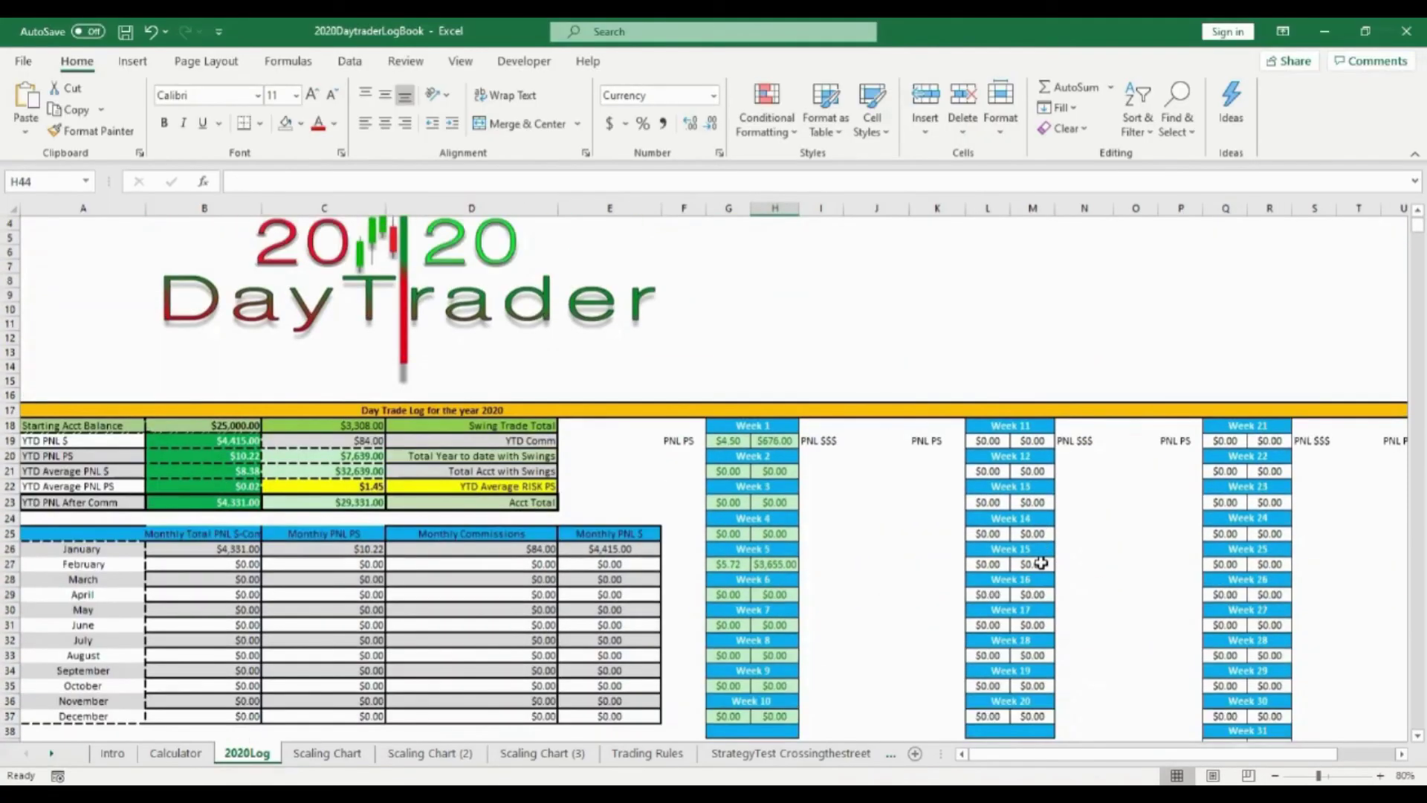
pyautogui.scroll(1, 1034, 565)
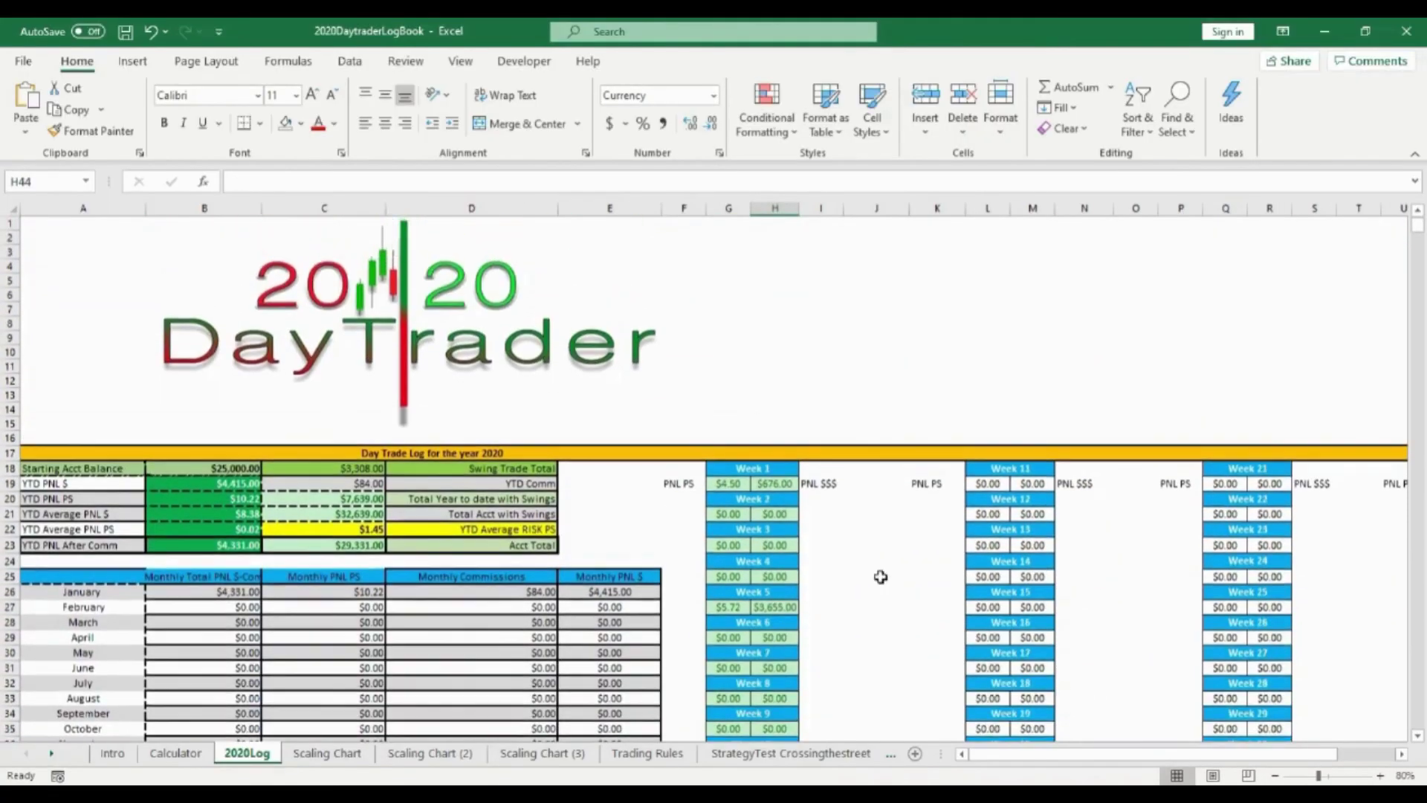
pyautogui.click(113, 753)
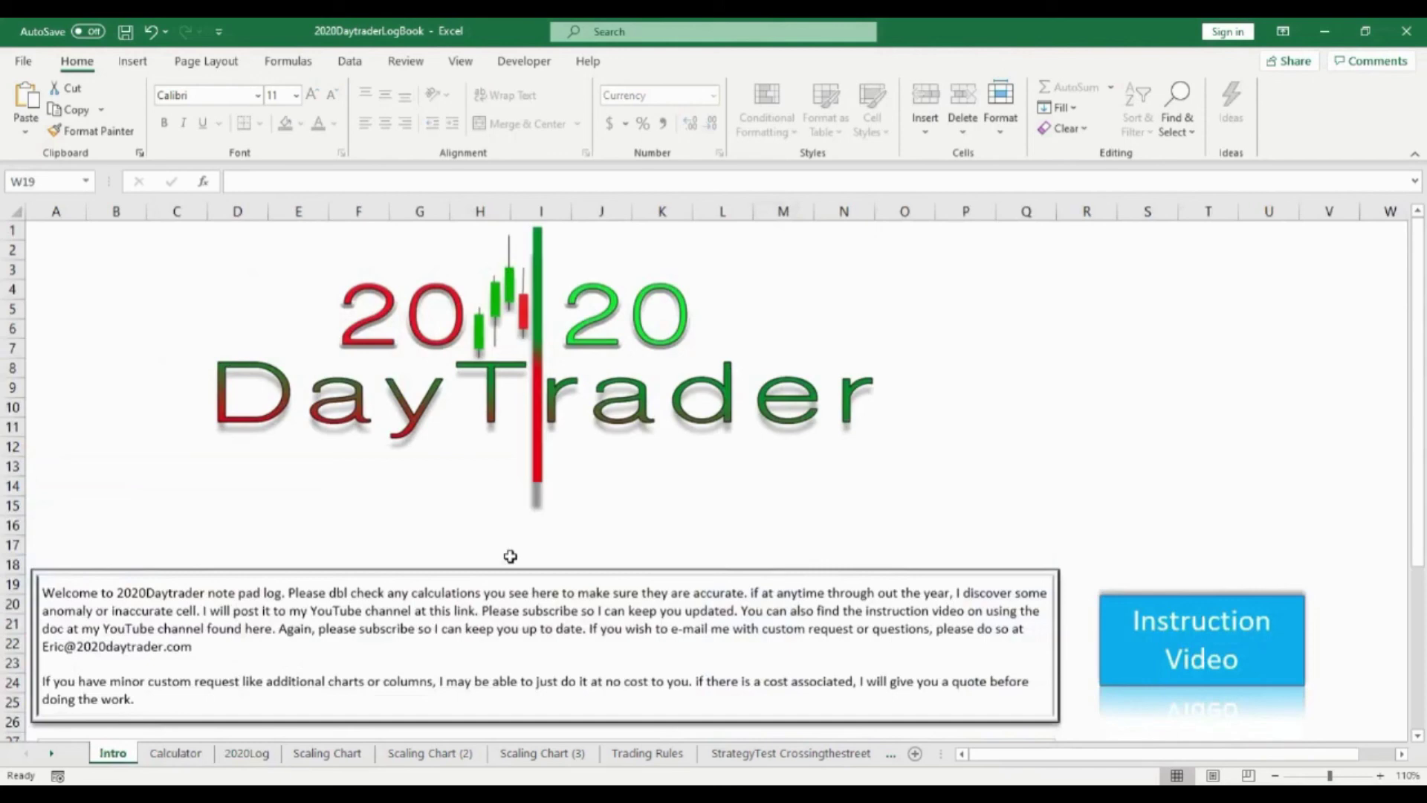